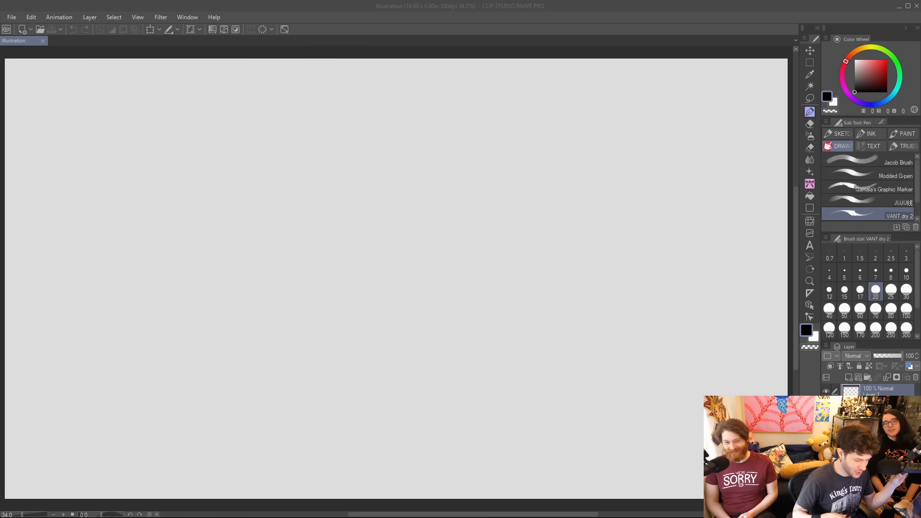
Sketch a tapered mug-shaped head with a domed top and curved base using the Jacob Brush.
click(859, 159)
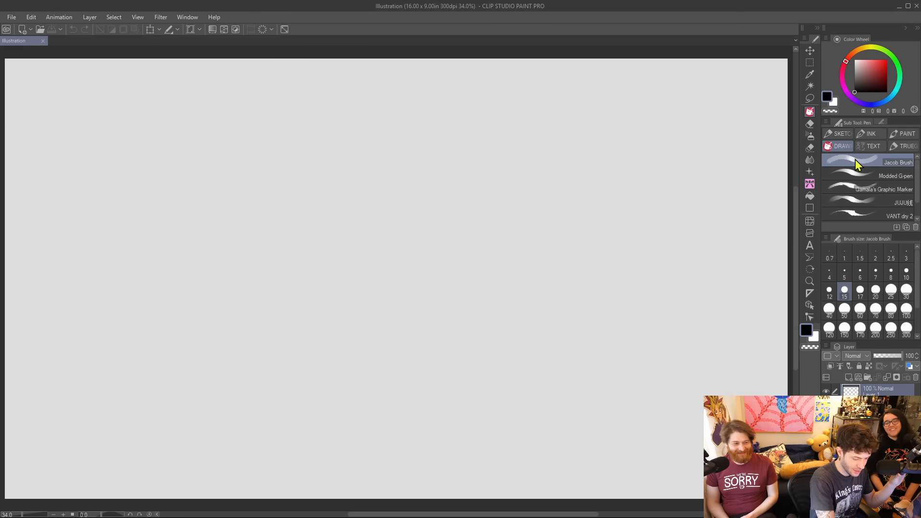
drag(328, 365, 294, 237)
key(ctrl+z)
mouse_move(327, 403)
mouse_down()
mouse_move(292, 188)
mouse_move(508, 177)
mouse_move(533, 221)
mouse_up()
key(ctrl+z)
mouse_move(276, 210)
mouse_down()
mouse_move(289, 192)
mouse_move(412, 164)
mouse_move(511, 221)
mouse_up()
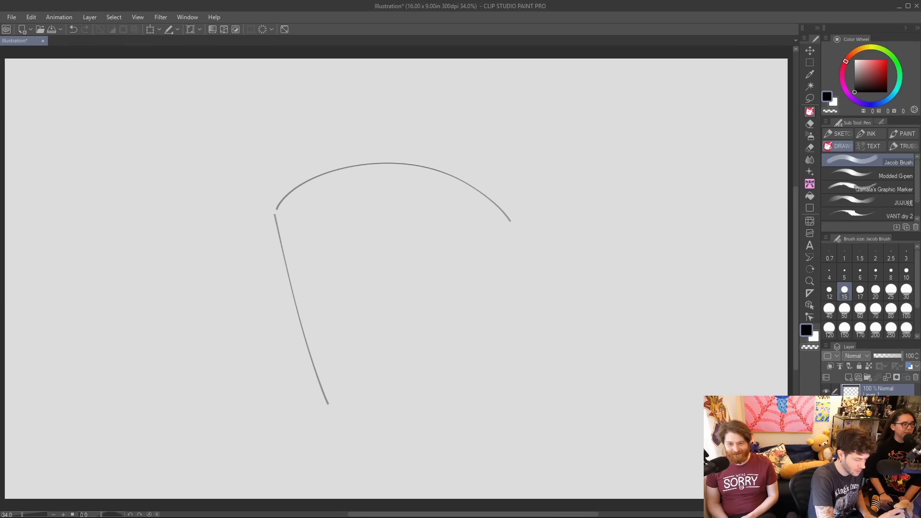
mouse_move(334, 409)
mouse_down()
mouse_move(411, 430)
mouse_move(482, 399)
mouse_up()
drag(511, 222, 486, 393)
key(ctrl+z)
drag(511, 223, 488, 393)
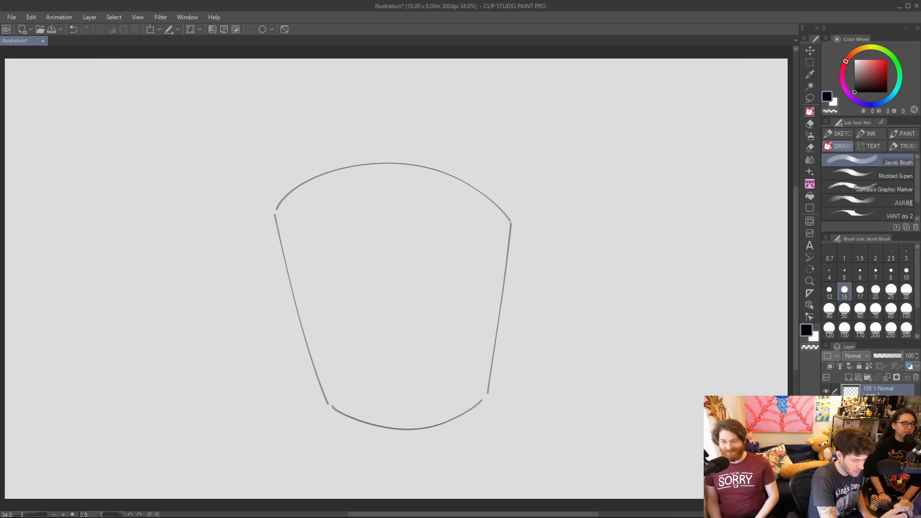
Add a C-shaped handle to the mug's right side and two tall rounded loops on the upper left of its rim.
mouse_move(510, 257)
mouse_down()
mouse_move(571, 268)
mouse_move(543, 361)
mouse_move(497, 355)
mouse_up()
mouse_move(505, 287)
mouse_down()
mouse_move(551, 306)
mouse_move(501, 325)
mouse_up()
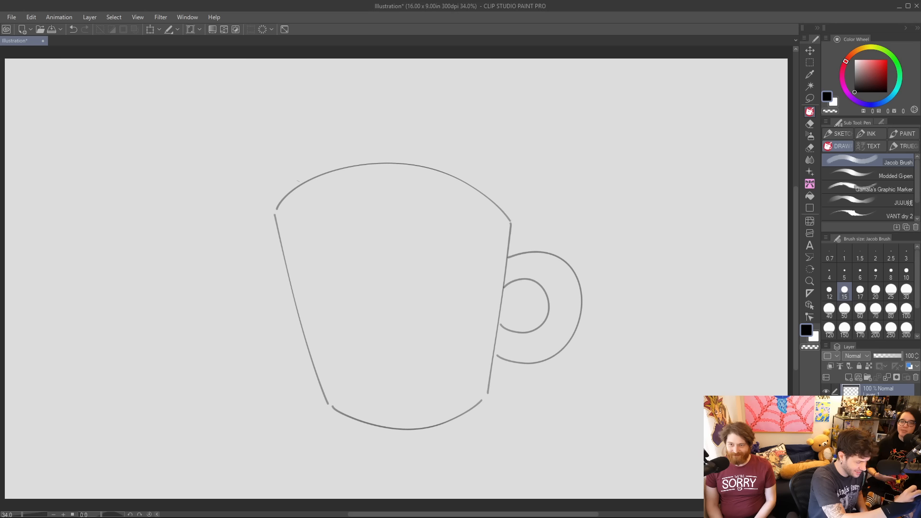
mouse_move(298, 186)
mouse_down()
mouse_move(280, 175)
mouse_move(291, 107)
mouse_move(307, 153)
mouse_move(312, 88)
mouse_move(349, 167)
mouse_up()
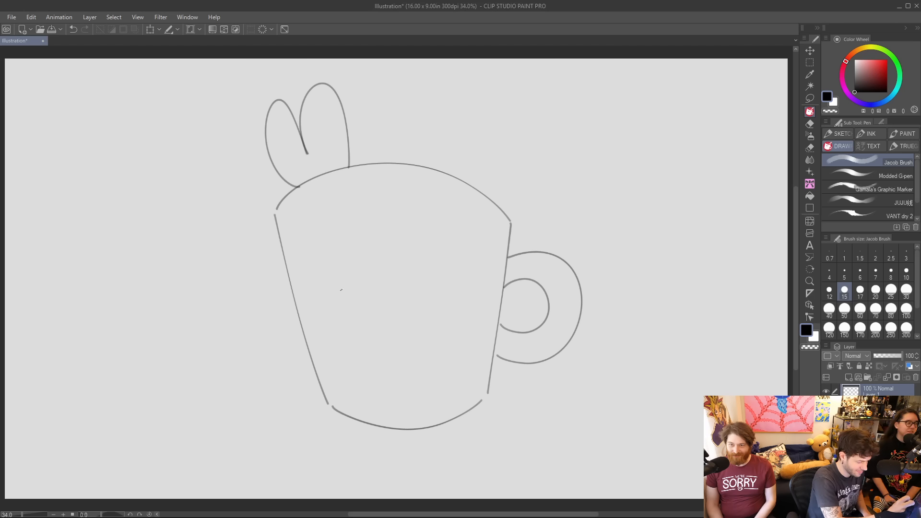
Draw the mug's face with two narrow oval eyes, a small curved smile and slanted angry eyebrows.
drag(342, 287, 344, 291)
drag(443, 275, 445, 262)
key(ctrl+z)
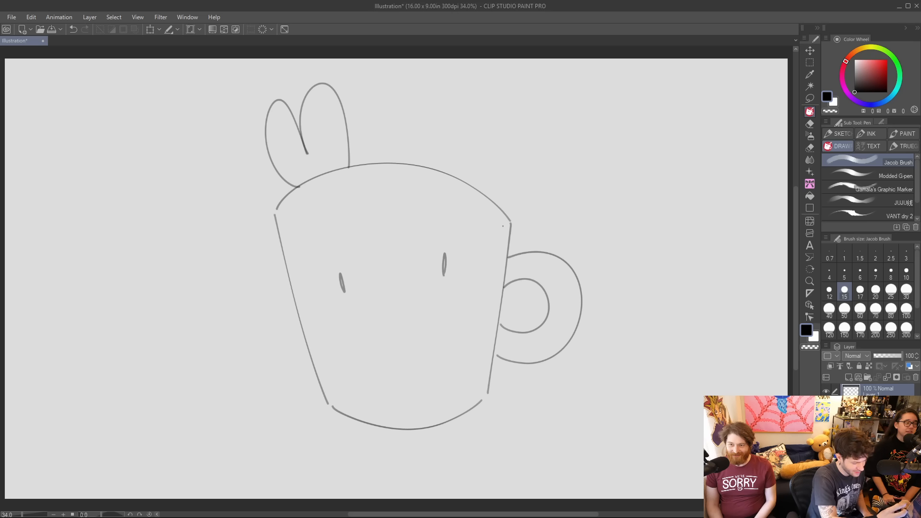
mouse_move(329, 338)
mouse_down()
mouse_move(425, 358)
mouse_move(468, 337)
mouse_up()
key(ctrl+z)
mouse_move(367, 332)
mouse_down()
mouse_move(377, 347)
mouse_move(420, 323)
mouse_move(414, 342)
mouse_move(424, 324)
mouse_up()
key(ctrl+z)
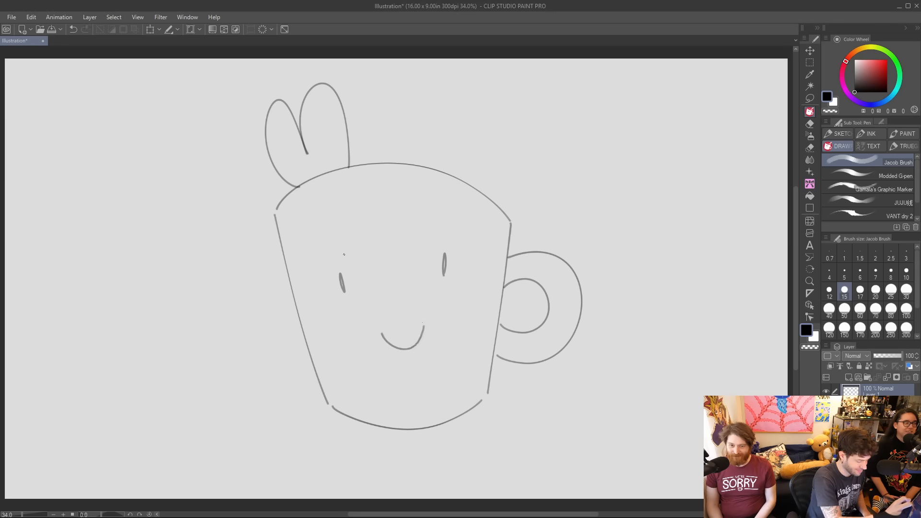
drag(322, 253, 353, 269)
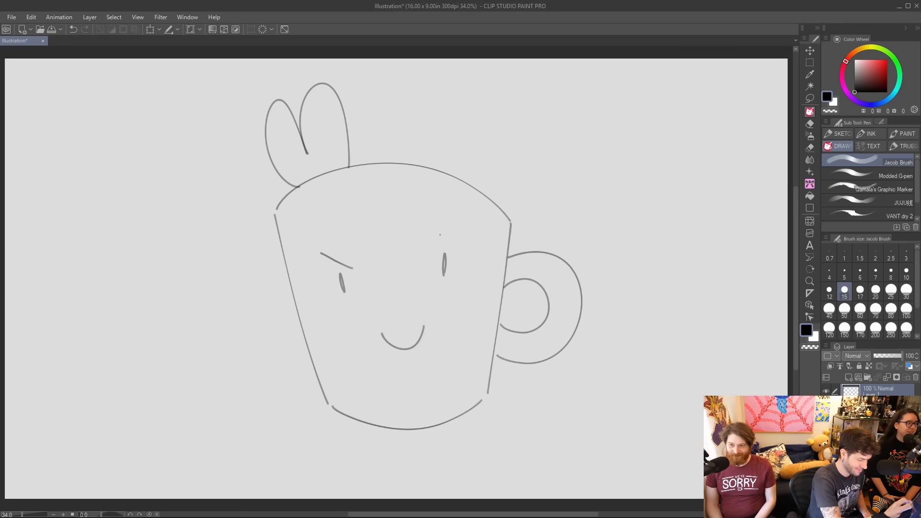
drag(429, 249, 463, 229)
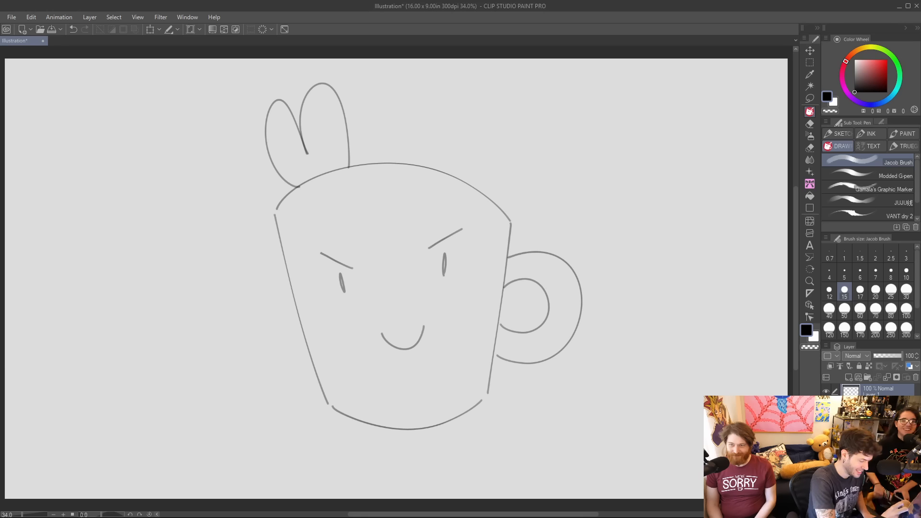
Draw short beard strokes fanning around the lower edge of the mug's face from one side to the other.
drag(329, 318, 303, 354)
key(ctrl+z)
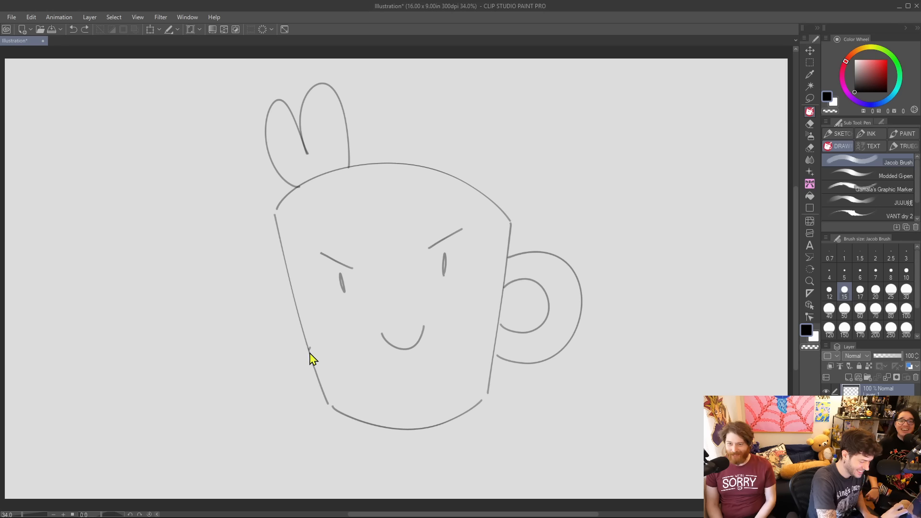
drag(329, 318, 305, 353)
drag(315, 384, 345, 328)
drag(340, 414, 359, 355)
mouse_move(369, 425)
mouse_down()
mouse_move(379, 365)
mouse_move(377, 430)
mouse_up()
key(ctrl+z)
drag(407, 374, 412, 420)
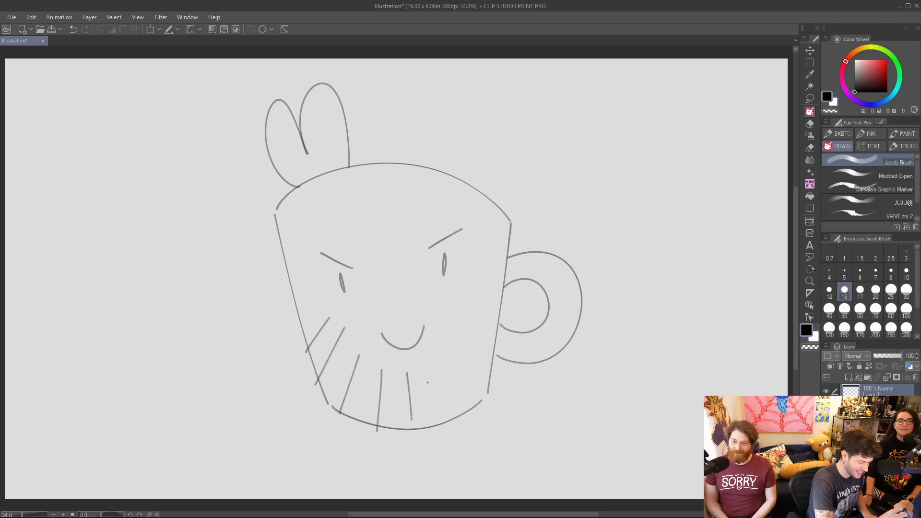
drag(440, 377, 459, 423)
drag(451, 360, 487, 400)
drag(460, 344, 495, 368)
mouse_move(473, 330)
mouse_down()
mouse_move(494, 338)
mouse_move(495, 320)
mouse_up()
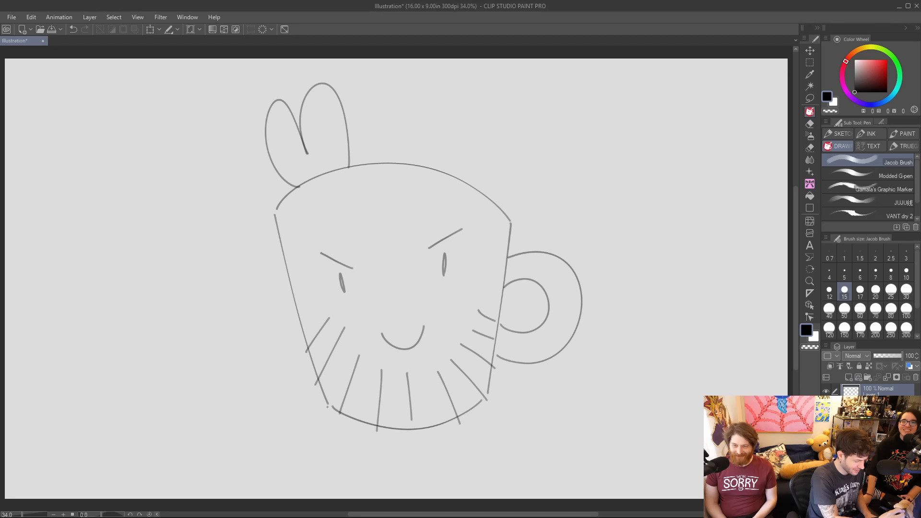
Draw sloping shoulder lines on both sides below the mug head, extending the left one outward.
drag(331, 405, 237, 441)
key(ctrl+z)
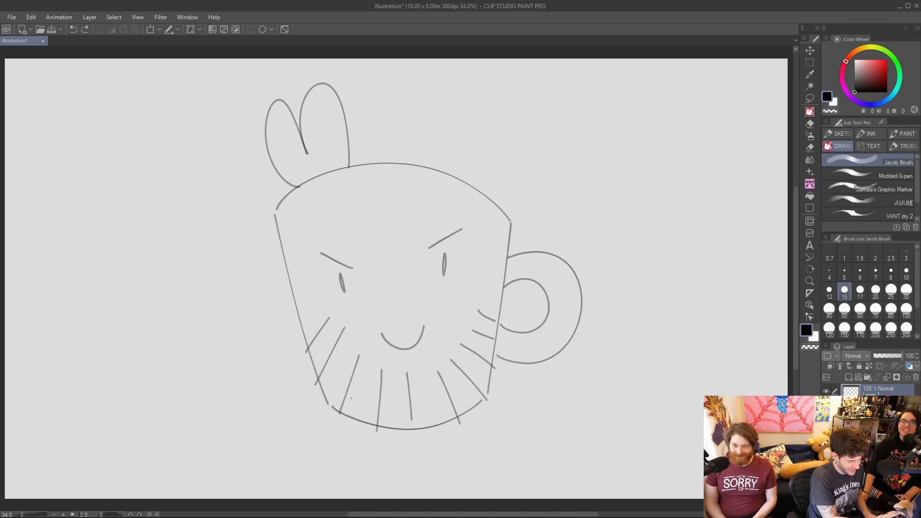
mouse_move(328, 404)
mouse_down()
mouse_move(261, 410)
mouse_move(206, 443)
mouse_up()
key(ctrl+z)
mouse_move(332, 406)
mouse_down()
mouse_move(285, 410)
mouse_move(230, 445)
mouse_up()
drag(474, 407, 551, 469)
key(ctrl+z)
drag(469, 412, 549, 461)
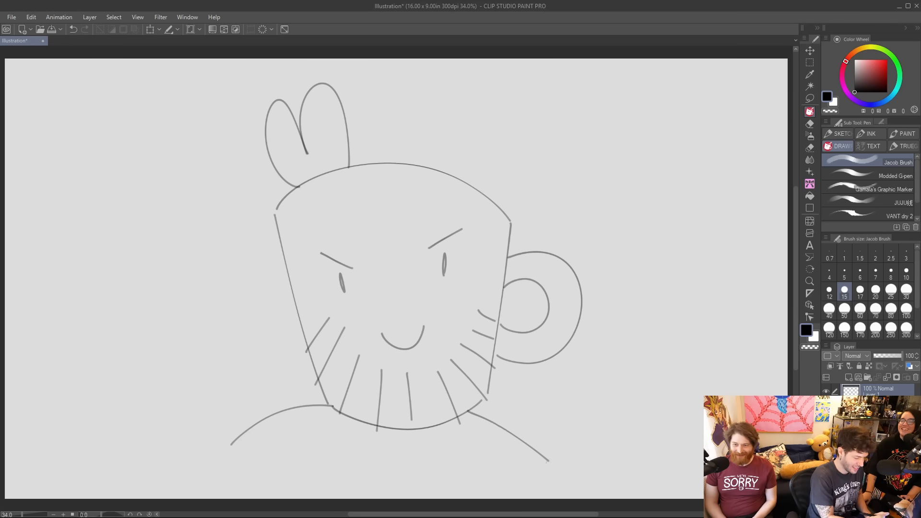
drag(230, 446, 191, 473)
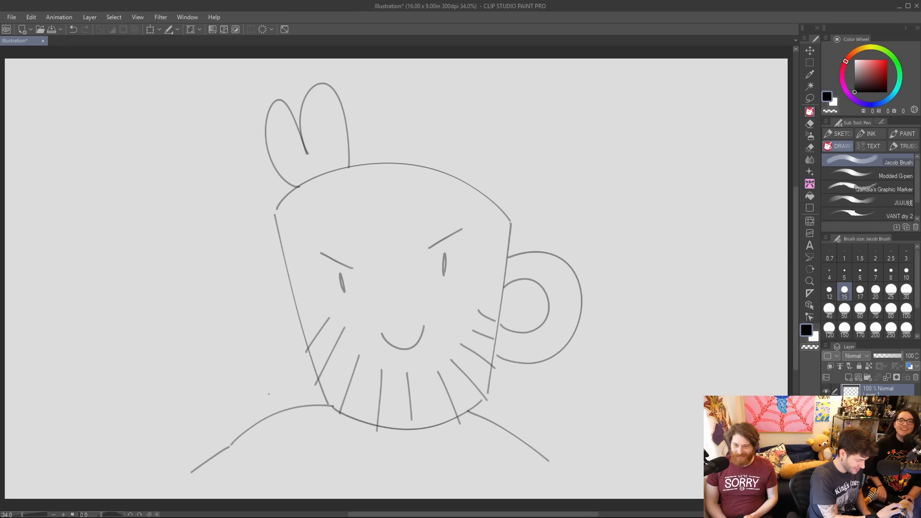
Draw the two sides of a raised forearm at the end of the left shoulder.
drag(92, 481, 128, 371)
drag(190, 477, 199, 384)
key(ctrl+z)
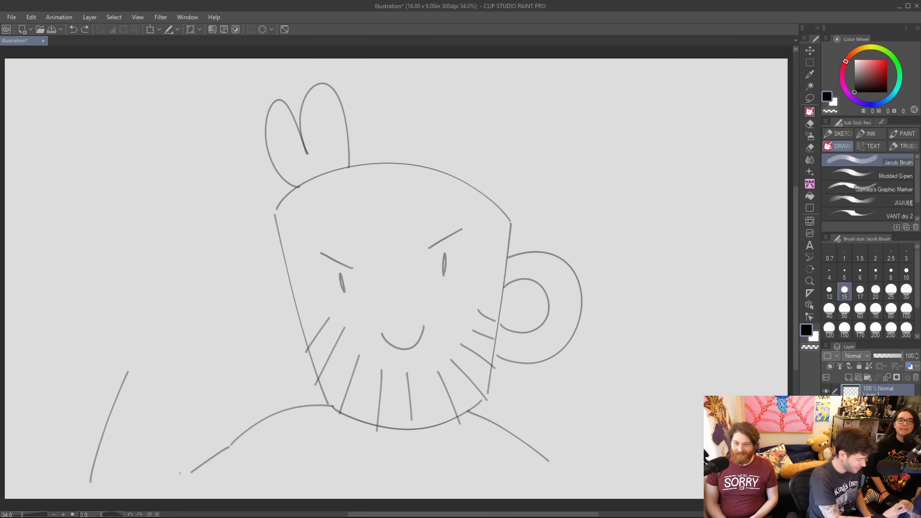
drag(190, 473, 181, 385)
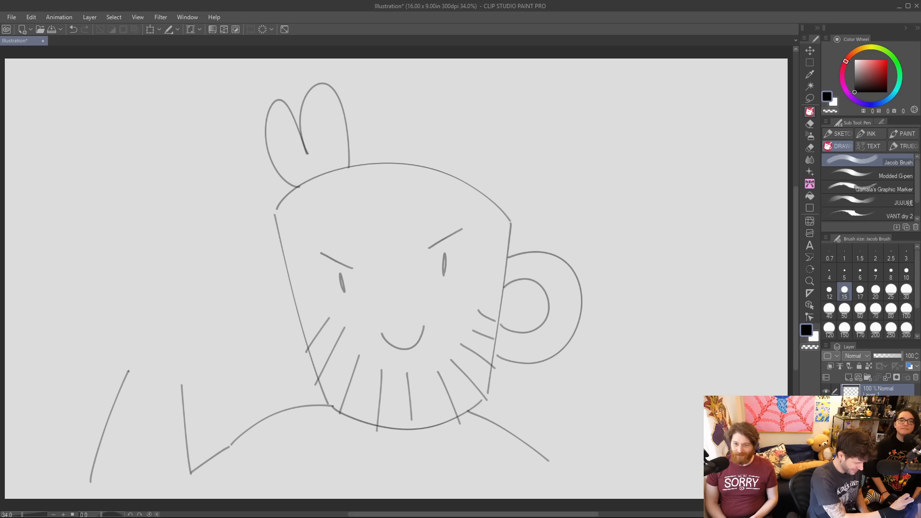
Draw a hand making a peace sign on the raised forearm, with two extended fingers, folded fingers and a thumb.
mouse_move(131, 371)
mouse_down()
mouse_move(109, 361)
mouse_move(95, 314)
mouse_move(97, 303)
mouse_move(139, 290)
mouse_up()
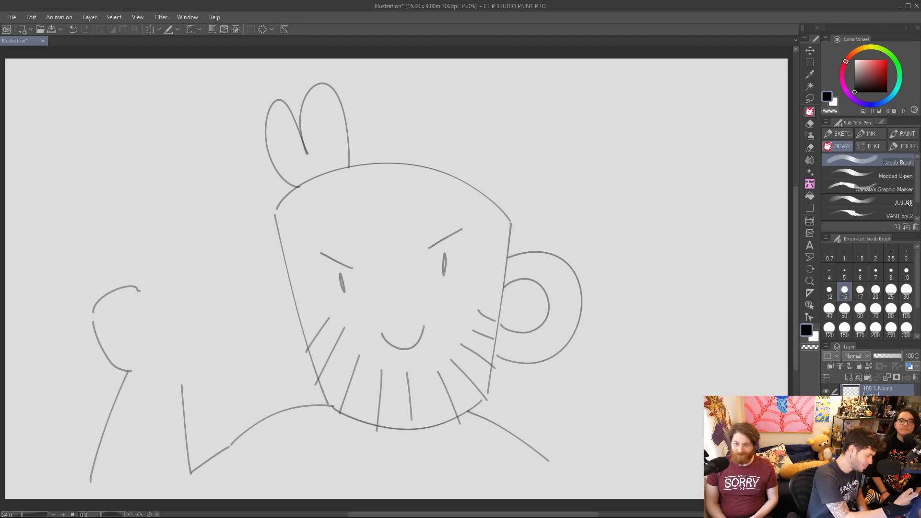
mouse_move(93, 318)
mouse_down()
mouse_move(140, 333)
mouse_move(124, 337)
mouse_move(144, 328)
mouse_up()
key(ctrl+z)
mouse_move(110, 295)
mouse_down()
mouse_move(129, 333)
mouse_move(141, 300)
mouse_up()
mouse_move(137, 290)
mouse_down()
mouse_move(112, 230)
mouse_move(137, 226)
mouse_move(162, 289)
mouse_move(172, 219)
mouse_move(196, 223)
mouse_move(177, 303)
mouse_up()
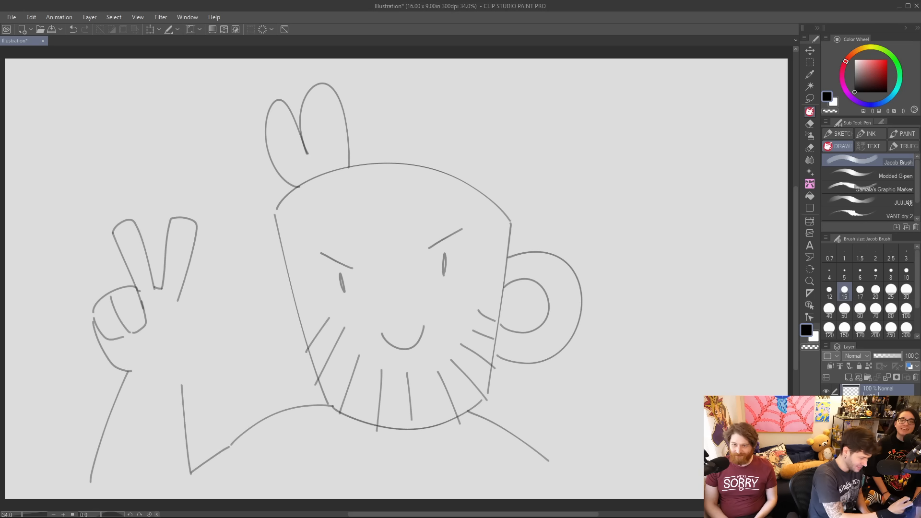
mouse_move(184, 373)
mouse_down()
mouse_move(201, 346)
mouse_move(161, 309)
mouse_move(154, 326)
mouse_move(187, 327)
mouse_up()
drag(168, 332, 154, 350)
drag(182, 294, 179, 307)
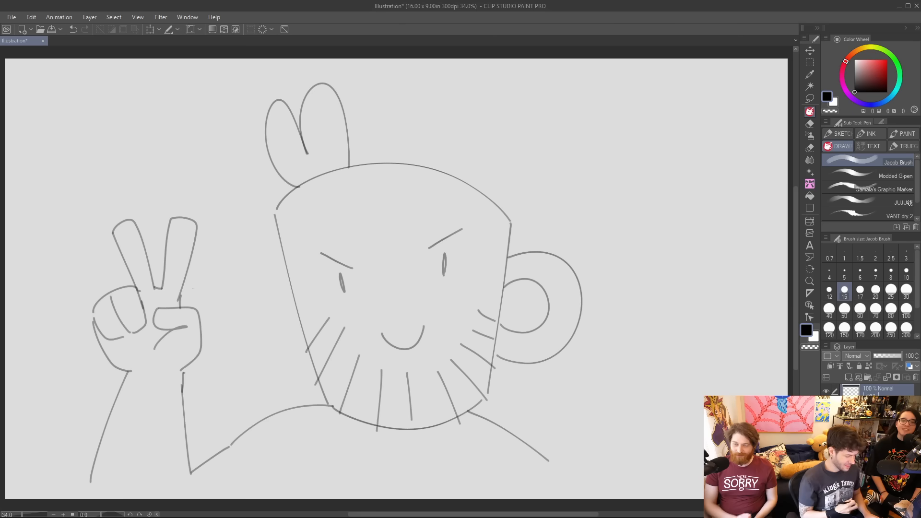
Extend the arm and shoulder lines toward the canvas's lower edge, erase the rim line beneath the two loops, and add a short neck stroke.
drag(90, 485, 91, 501)
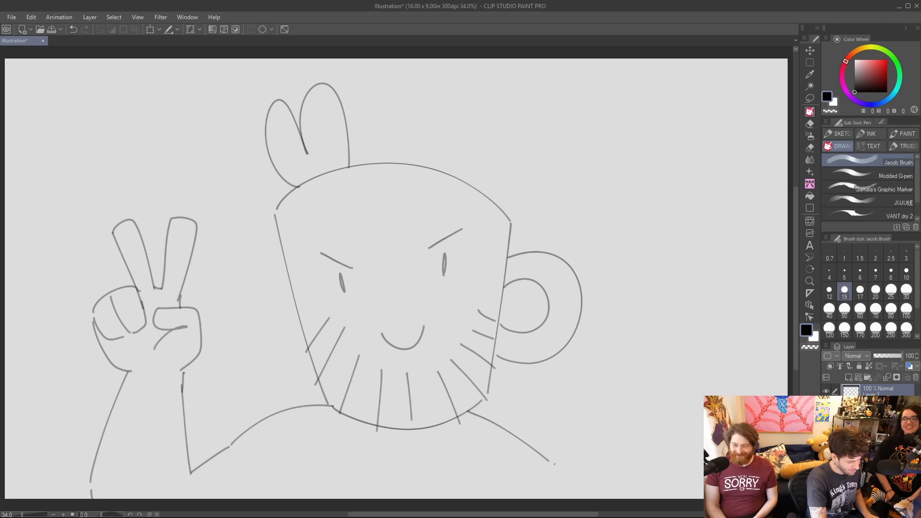
drag(556, 466, 588, 499)
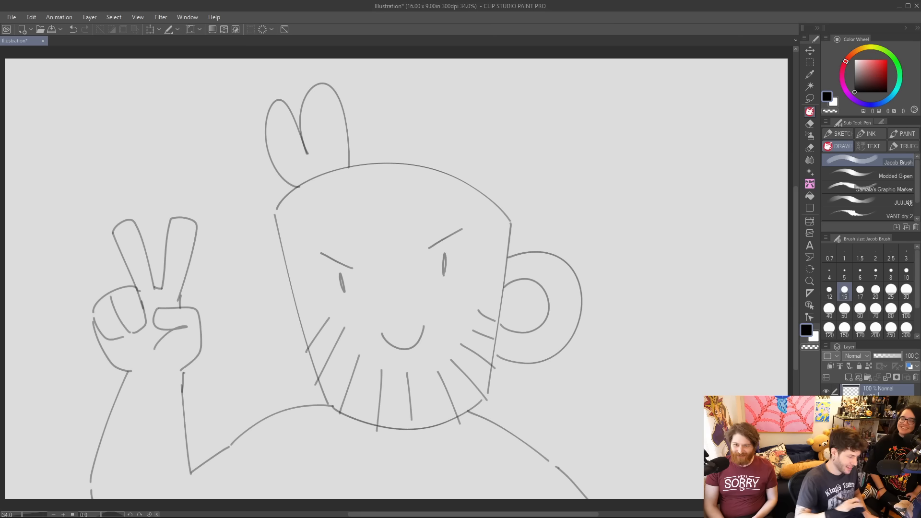
key(e)
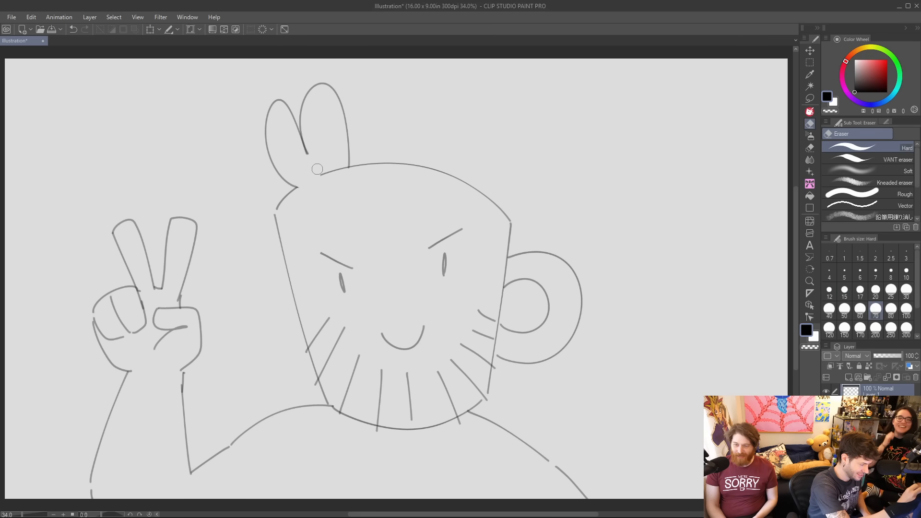
key(p)
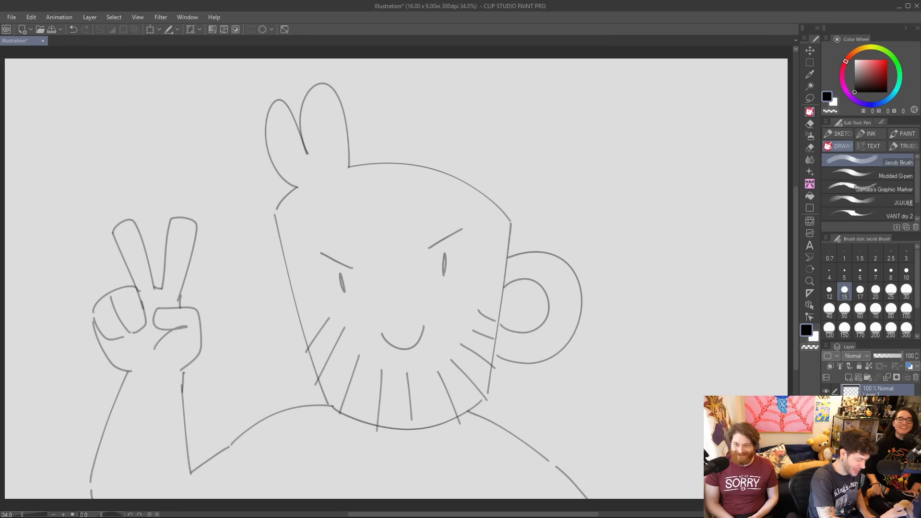
drag(363, 428, 368, 437)
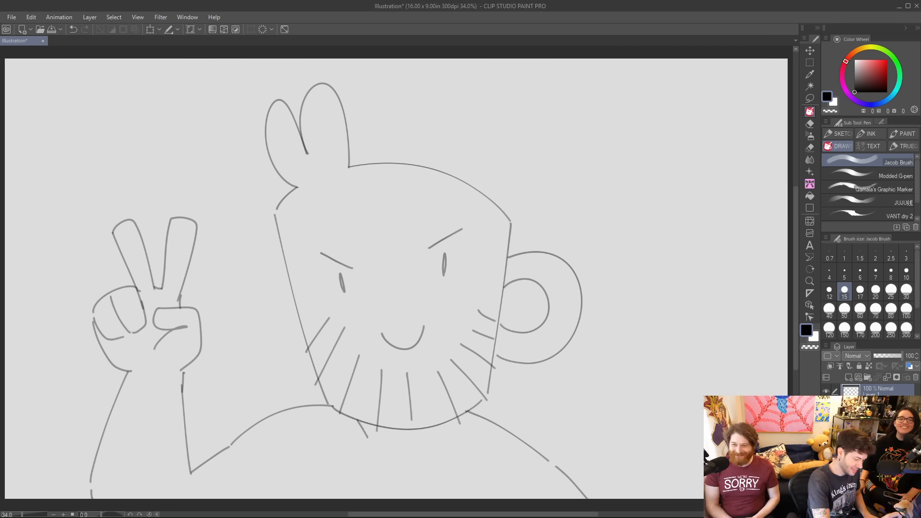
Erase the right shoulder line and redraw it sloping down to the canvas's lower edge.
drag(467, 412, 557, 478)
key(ctrl+z)
key(e)
mouse_move(470, 411)
mouse_down()
mouse_move(507, 427)
mouse_move(586, 499)
mouse_up()
key(p)
drag(467, 411, 526, 451)
drag(562, 483, 573, 497)
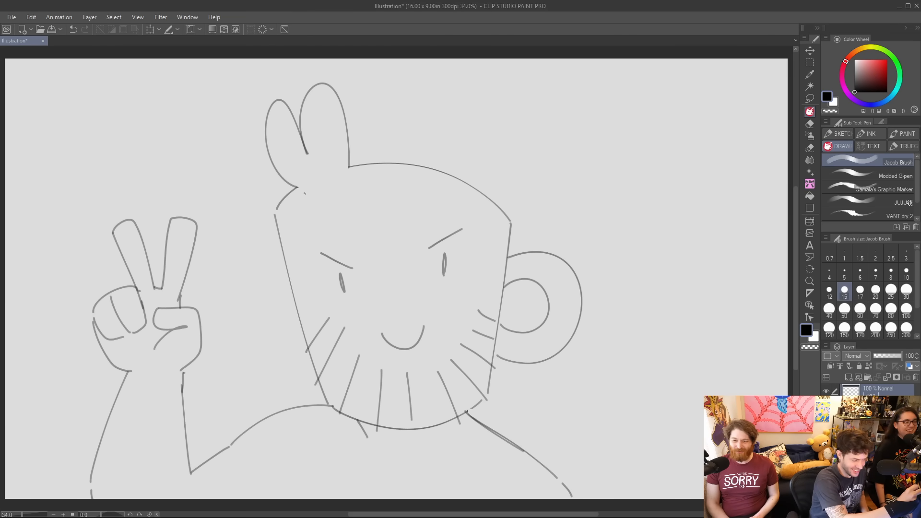
Add a short curved line at the base of the two loops on the mug's rim.
drag(295, 187, 318, 191)
key(ctrl+z)
key(ctrl+z)
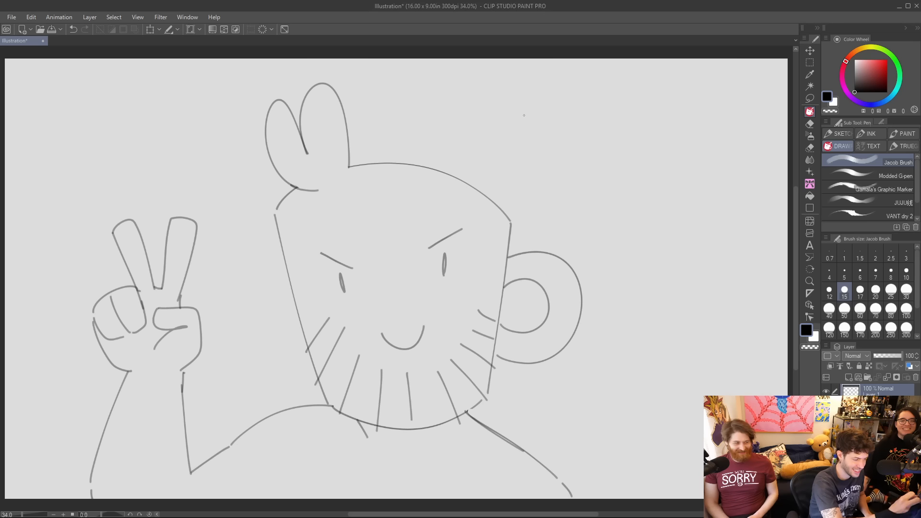
Hand-letter the word "LATER" in capitals in the empty space above the mug's handle.
mouse_move(523, 116)
mouse_down()
mouse_move(531, 150)
mouse_move(583, 131)
mouse_move(576, 119)
mouse_up()
drag(594, 98, 598, 138)
key(ctrl+z)
key(ctrl+z)
drag(596, 104, 600, 142)
mouse_move(632, 95)
mouse_down()
mouse_move(620, 115)
mouse_move(635, 134)
mouse_up()
key(ctrl+z)
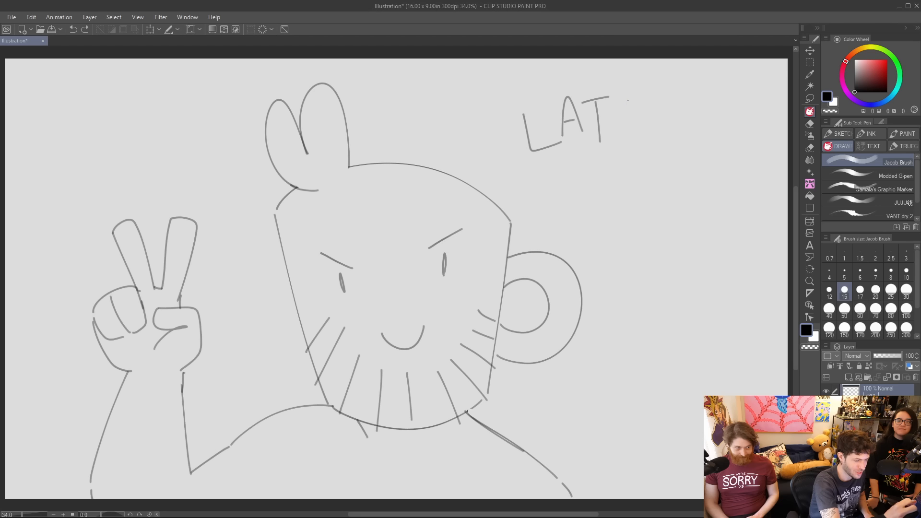
mouse_move(632, 94)
mouse_down()
mouse_move(615, 111)
mouse_move(637, 129)
mouse_up()
mouse_move(615, 116)
mouse_down()
mouse_move(647, 115)
mouse_move(665, 140)
mouse_up()
Hand-letter "JERKS!" below "LATER" and enclose both words in a speech bubble with its tail toward the mug.
mouse_move(582, 168)
mouse_down()
mouse_move(580, 185)
mouse_move(559, 182)
mouse_move(612, 165)
mouse_move(612, 196)
mouse_up()
mouse_move(600, 182)
mouse_down()
mouse_move(610, 181)
mouse_move(618, 201)
mouse_up()
drag(618, 169, 636, 204)
drag(644, 167, 646, 204)
mouse_move(661, 168)
mouse_down()
mouse_move(646, 189)
mouse_move(662, 204)
mouse_move(670, 178)
mouse_move(671, 201)
mouse_up()
drag(694, 164, 691, 192)
click(693, 202)
mouse_move(502, 199)
mouse_down()
mouse_move(521, 180)
mouse_move(527, 201)
mouse_move(504, 113)
mouse_move(674, 86)
mouse_move(720, 206)
mouse_move(559, 219)
mouse_move(529, 202)
mouse_up()
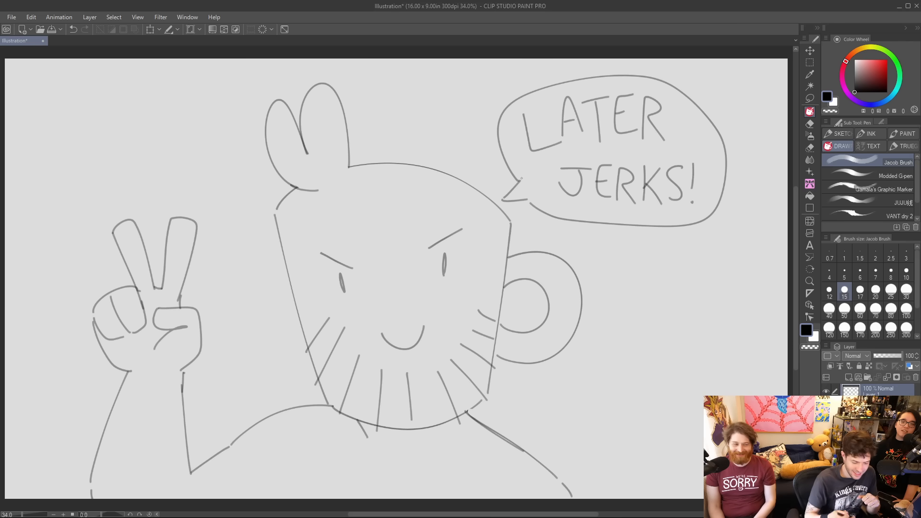
Hide the mug character's layer and sketch a tall arch in separate curved strokes on a new layer.
click(825, 391)
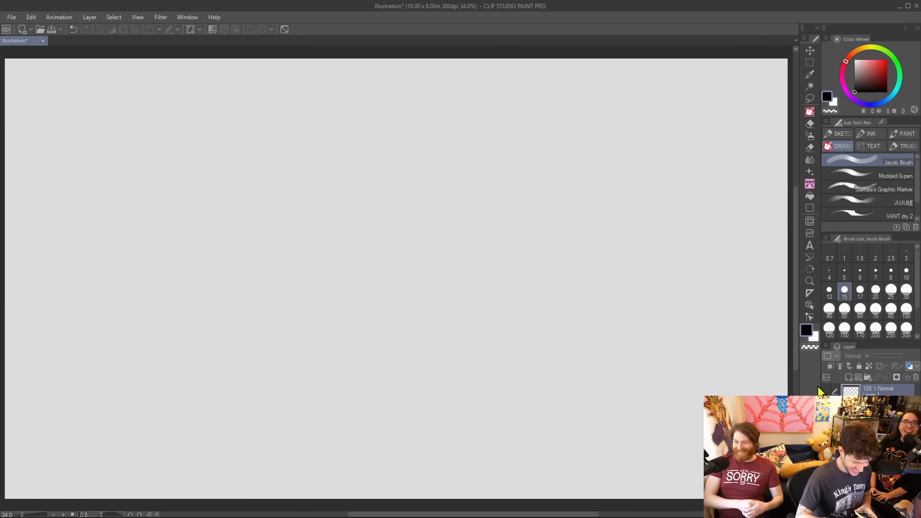
click(846, 378)
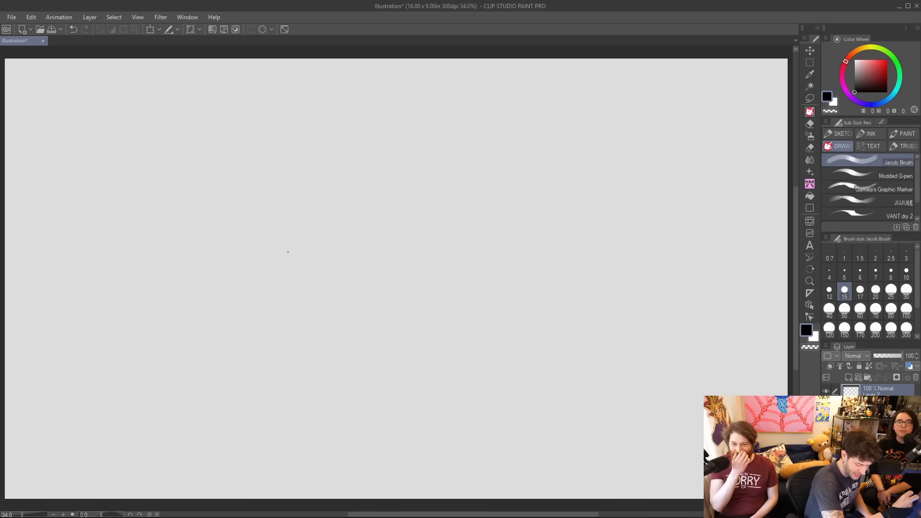
drag(293, 357, 322, 249)
key(ctrl+z)
mouse_move(291, 359)
mouse_down()
mouse_move(331, 236)
mouse_move(351, 225)
mouse_move(426, 243)
mouse_move(443, 371)
mouse_up()
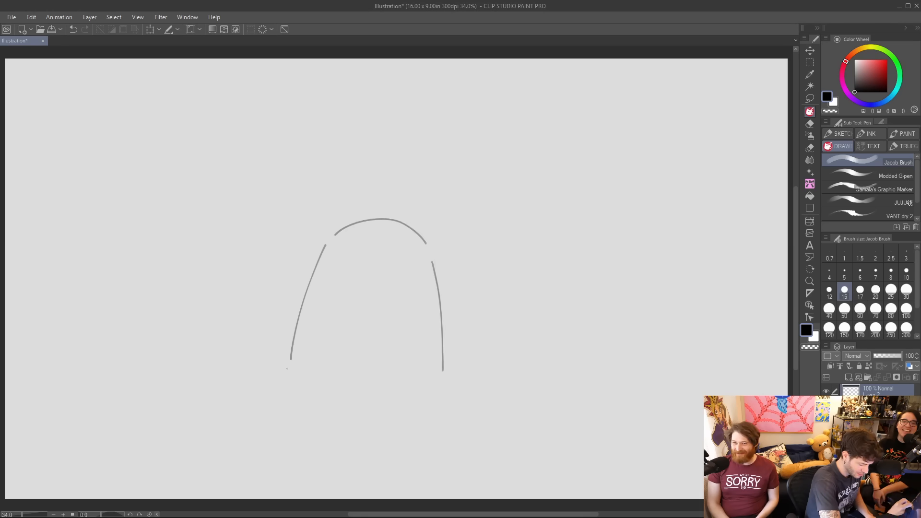
Close the arch's lower end with two rounded lobes separated by an inverted V.
mouse_move(287, 381)
mouse_down()
mouse_move(350, 390)
mouse_move(345, 380)
mouse_move(377, 309)
mouse_move(378, 364)
mouse_up()
key(ctrl+z)
drag(373, 320, 416, 413)
key(ctrl+z)
mouse_move(389, 365)
mouse_down()
mouse_move(415, 410)
mouse_move(439, 401)
mouse_move(446, 382)
mouse_up()
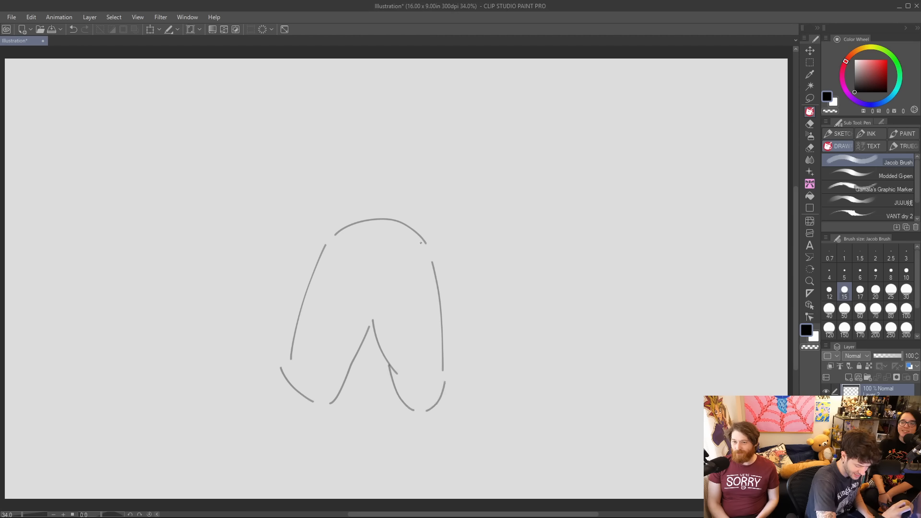
Draw a small rounded triangular nose with nostrils above the inverted V and join it with a short line.
mouse_move(372, 321)
mouse_down()
mouse_move(374, 295)
mouse_move(355, 265)
mouse_move(391, 283)
mouse_move(380, 301)
mouse_up()
key(ctrl+z)
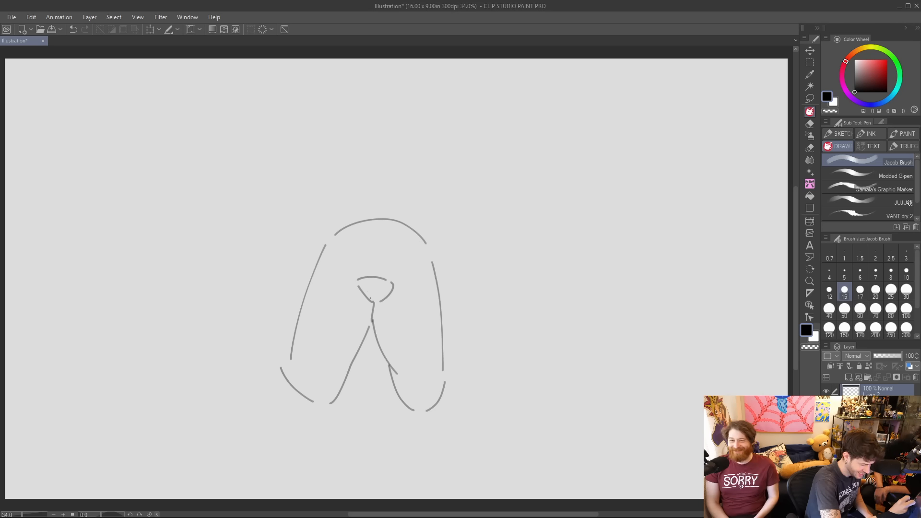
drag(367, 286, 381, 301)
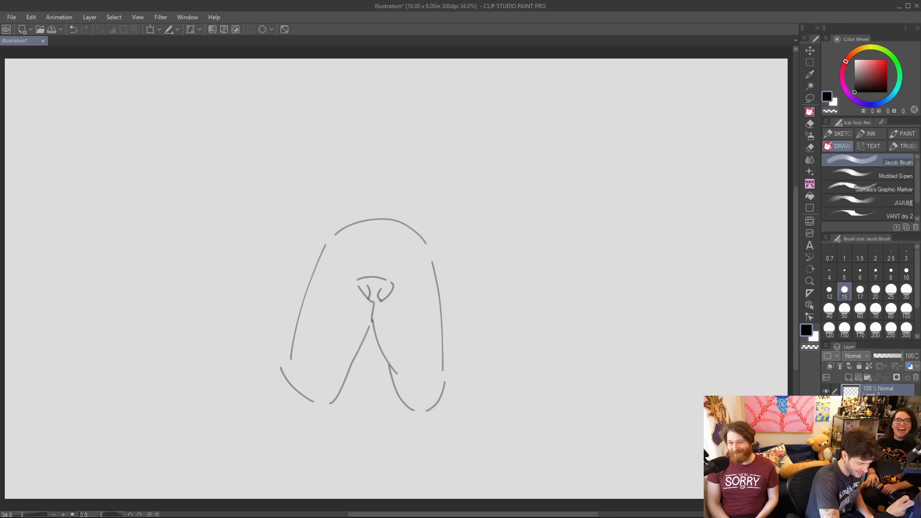
Draw two short stacked wrinkle arcs just above the crown of the muzzle arch.
mouse_move(342, 225)
mouse_down()
mouse_move(388, 203)
mouse_move(410, 221)
mouse_up()
key(ctrl+z)
drag(341, 224, 412, 221)
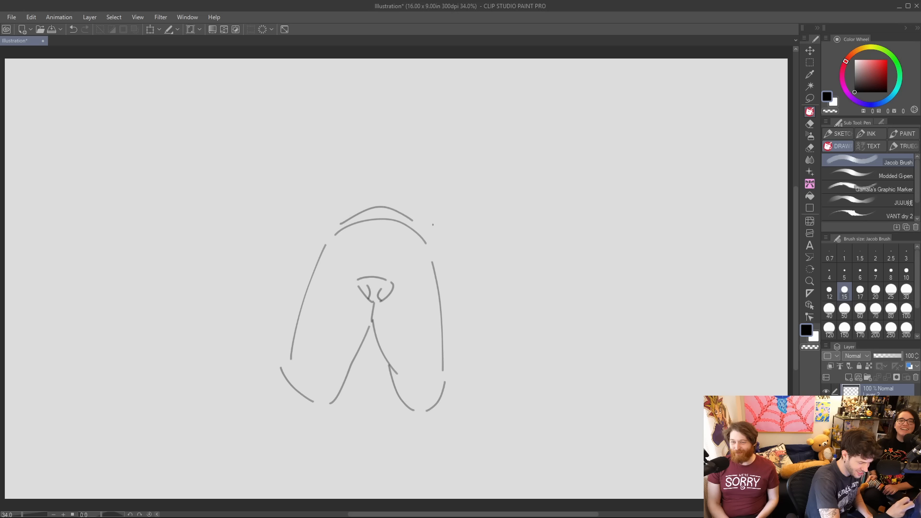
drag(358, 205, 417, 227)
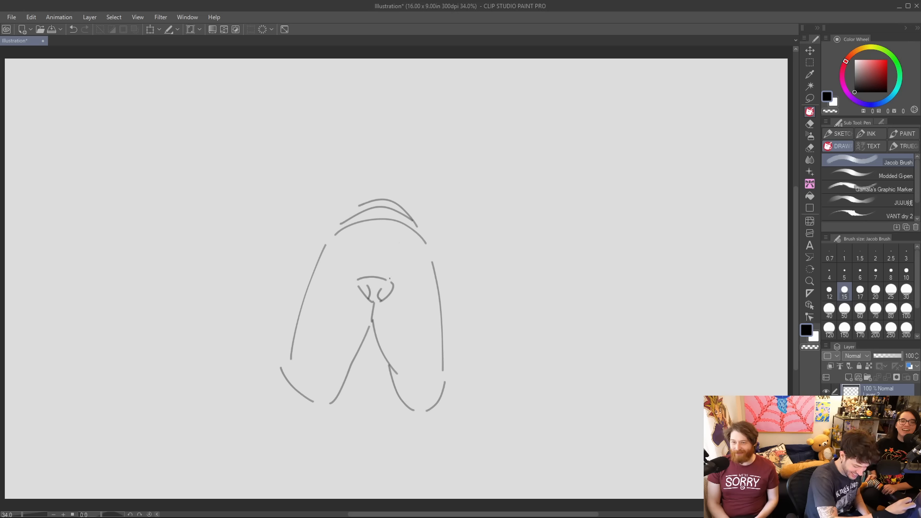
Add a parallel fold line along each side of the muzzle and sketch a lobed lower jaw with a small inverted V.
drag(292, 339, 316, 243)
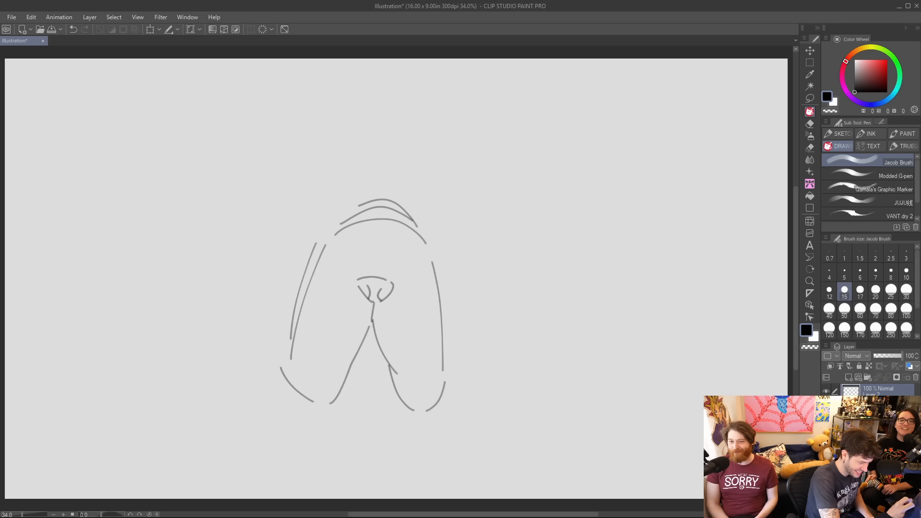
drag(434, 243, 446, 305)
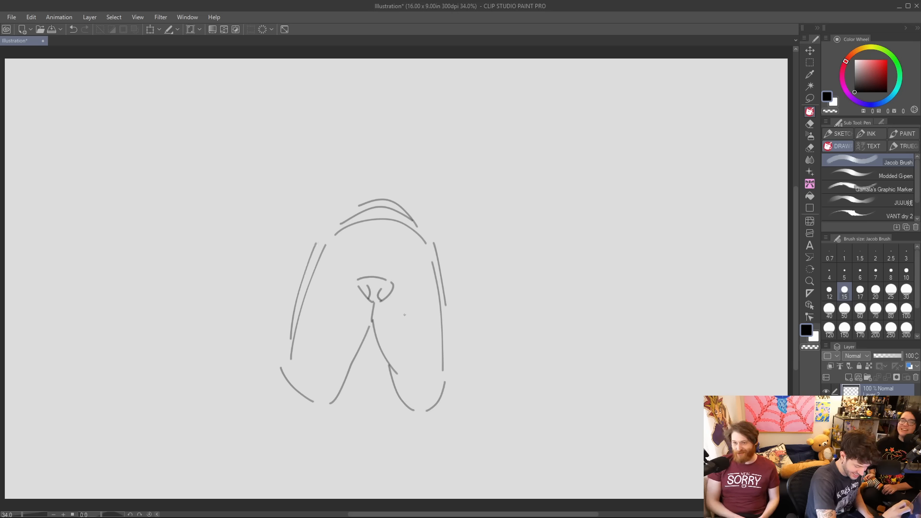
drag(356, 394, 376, 390)
drag(309, 405, 413, 424)
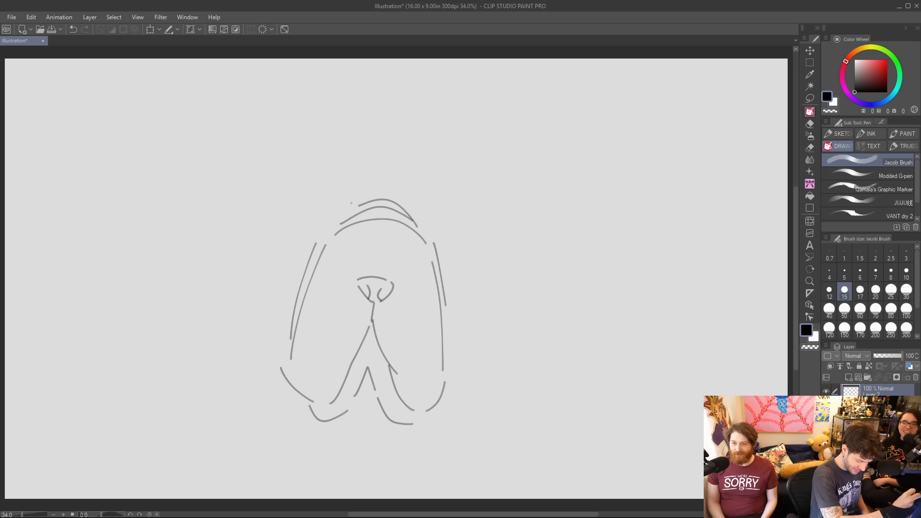
Sketch two drooping U-shaped inner eye folds above the muzzle, with a slanted lid line at each outer side.
mouse_move(350, 177)
mouse_down()
mouse_move(341, 211)
mouse_move(322, 207)
mouse_up()
key(ctrl+z)
mouse_move(369, 174)
mouse_down()
mouse_move(341, 206)
mouse_move(314, 191)
mouse_up()
drag(397, 176, 428, 210)
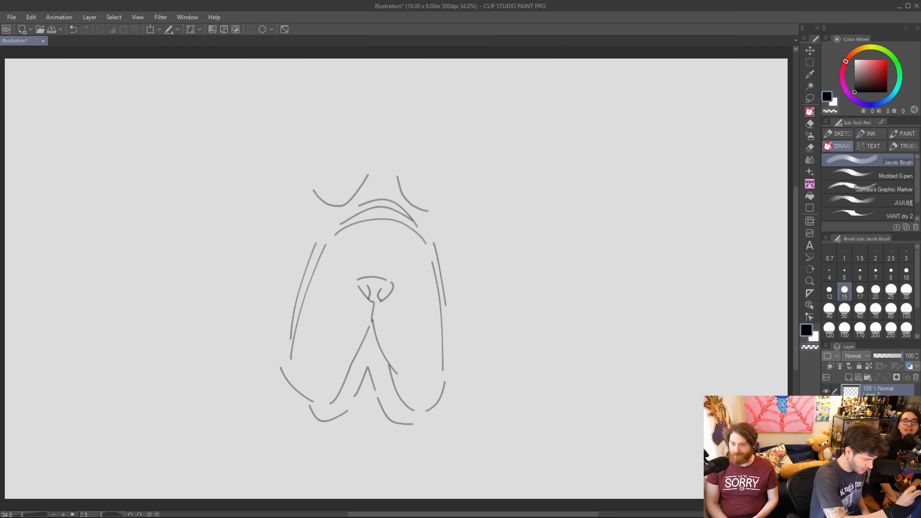
mouse_move(308, 164)
mouse_down()
mouse_move(309, 182)
mouse_move(289, 195)
mouse_move(280, 223)
mouse_up()
key(ctrl+z)
drag(310, 184, 286, 199)
mouse_move(426, 209)
mouse_down()
mouse_move(442, 175)
mouse_move(466, 219)
mouse_up()
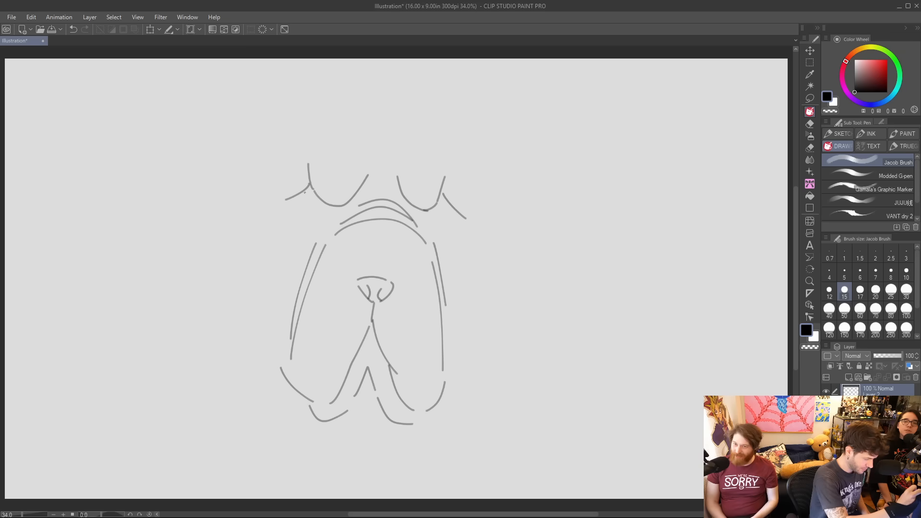
Draw a small curved lower edge for each eye beneath the lid folds and shade in both pupils.
drag(302, 192, 316, 197)
key(ctrl+z)
key(ctrl+z)
drag(436, 207, 451, 210)
key(ctrl+z)
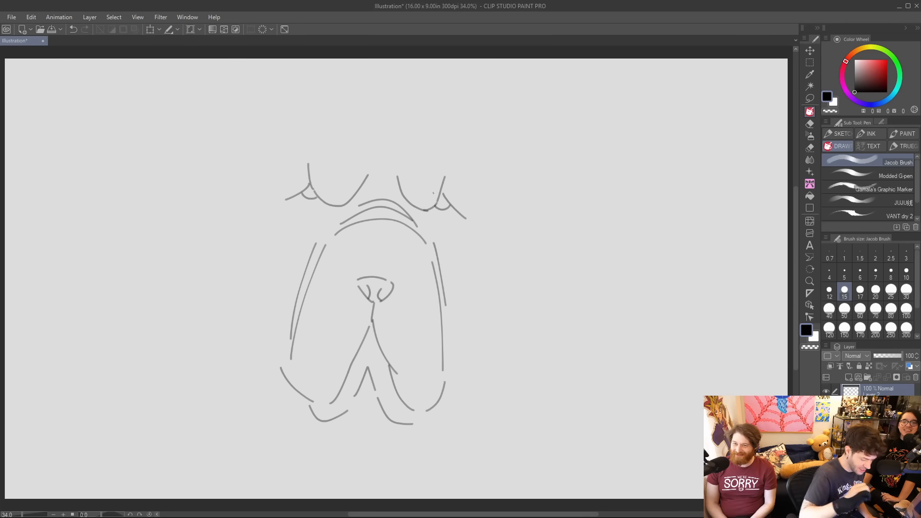
drag(311, 193, 310, 190)
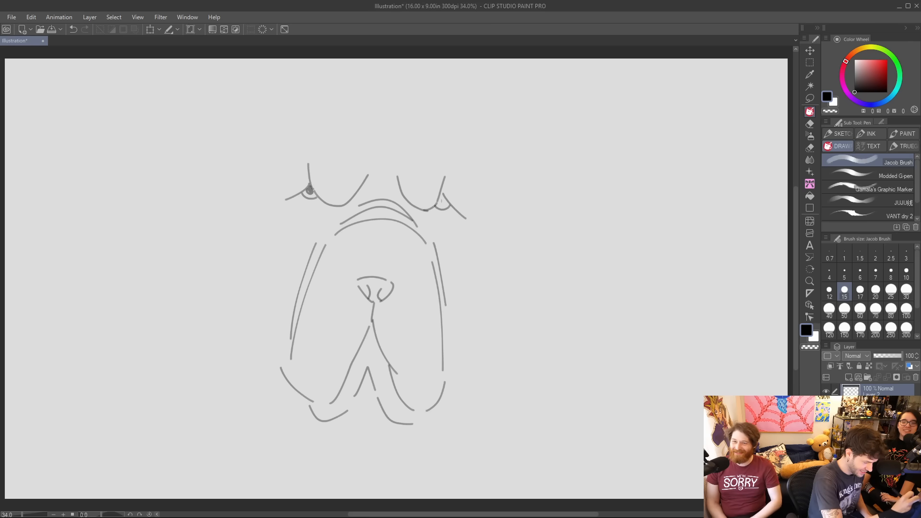
drag(438, 204, 444, 202)
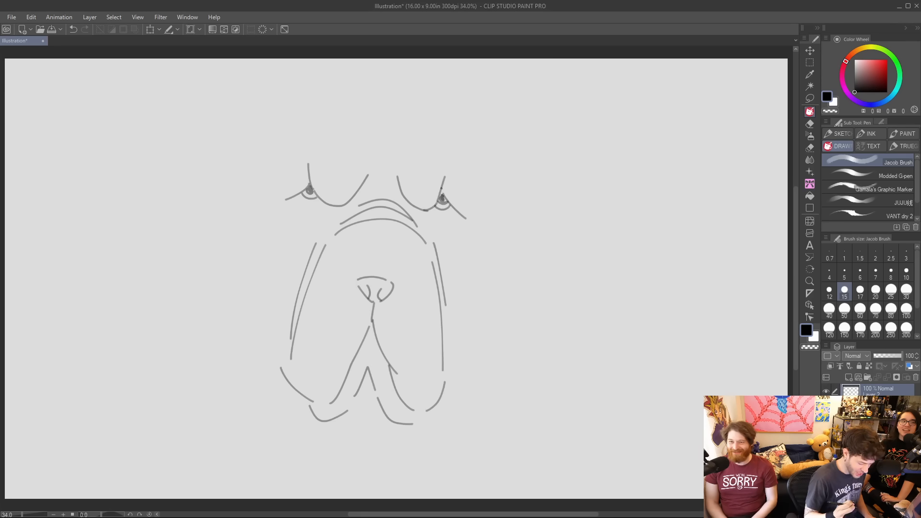
Draw the cheek contours from the outer eye corners down to the jowls on both sides of the muzzle.
drag(287, 206, 292, 252)
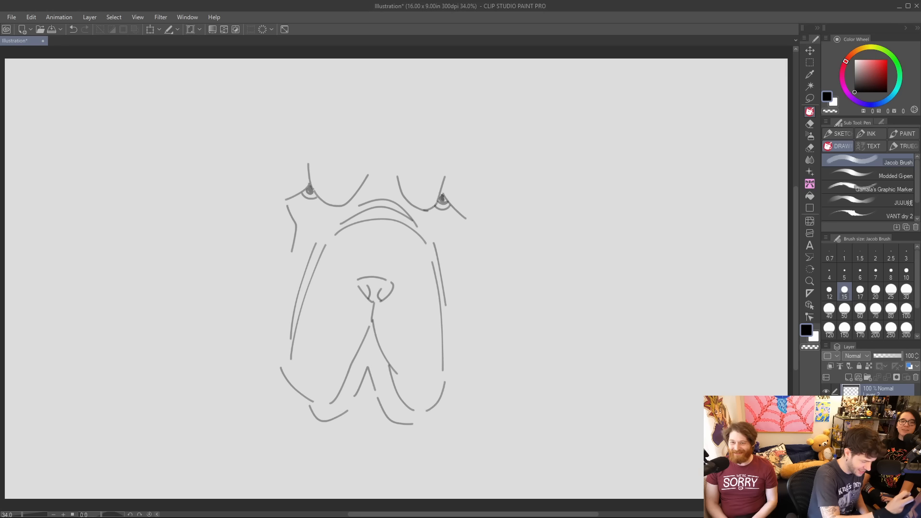
mouse_move(460, 220)
mouse_down()
mouse_move(452, 237)
mouse_move(461, 285)
mouse_move(454, 368)
mouse_up()
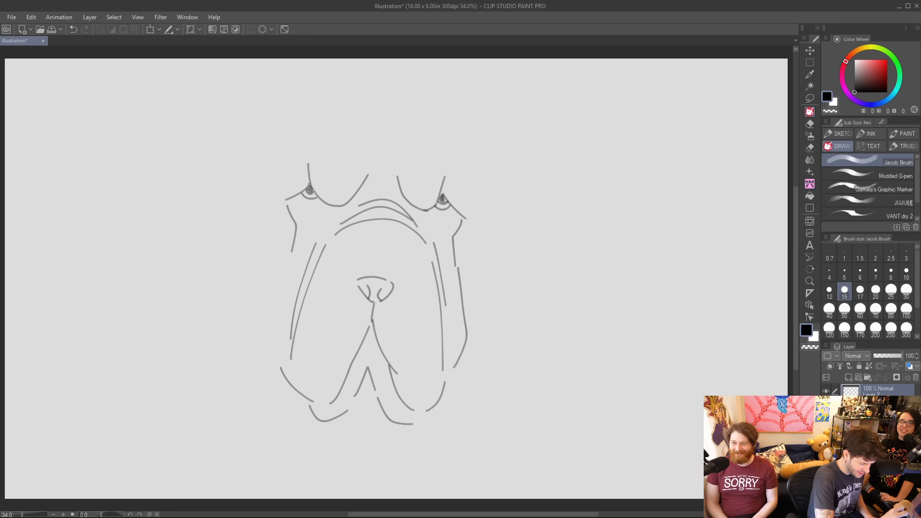
drag(287, 258, 275, 338)
key(ctrl+z)
mouse_move(291, 254)
mouse_down()
mouse_move(275, 295)
mouse_move(274, 344)
mouse_up()
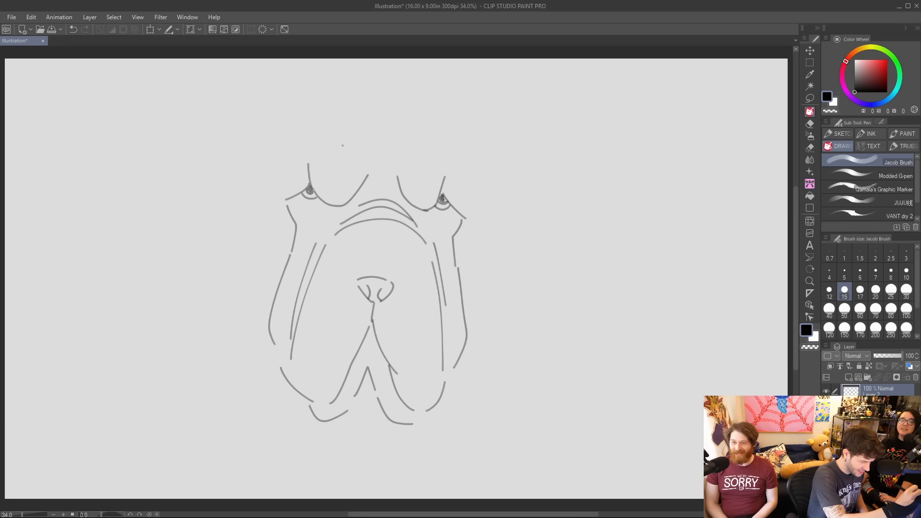
Sketch a shallow V-shaped forehead crease and long curved outer contours on both sides of the head.
mouse_move(333, 139)
mouse_down()
mouse_move(380, 158)
mouse_move(423, 154)
mouse_up()
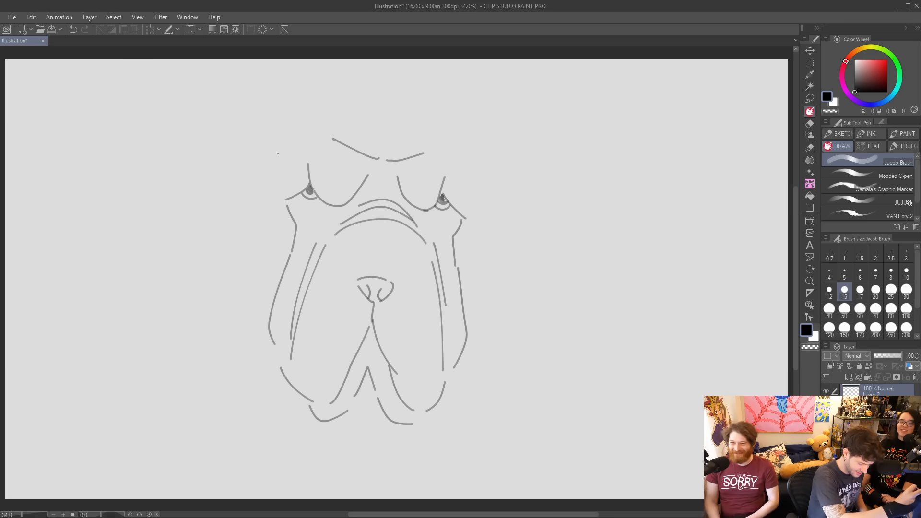
drag(272, 172, 278, 278)
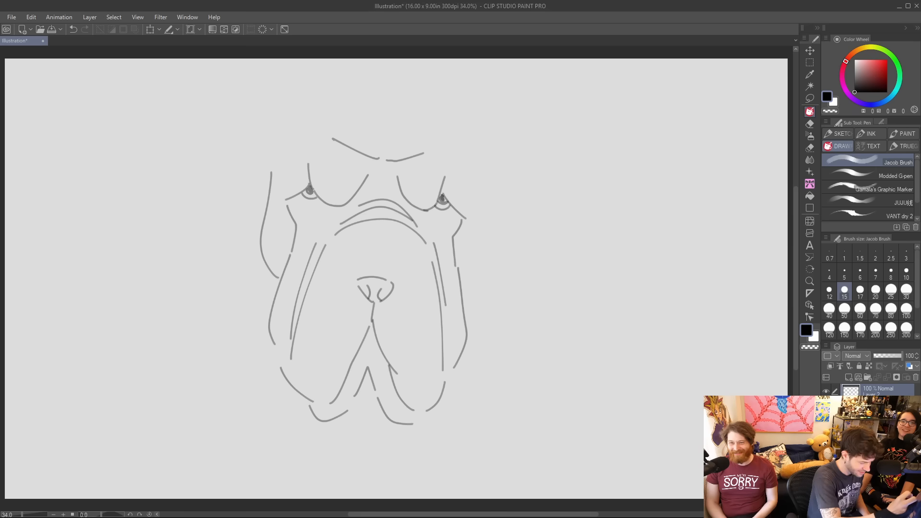
mouse_move(469, 164)
mouse_down()
mouse_move(480, 254)
mouse_move(465, 293)
mouse_up()
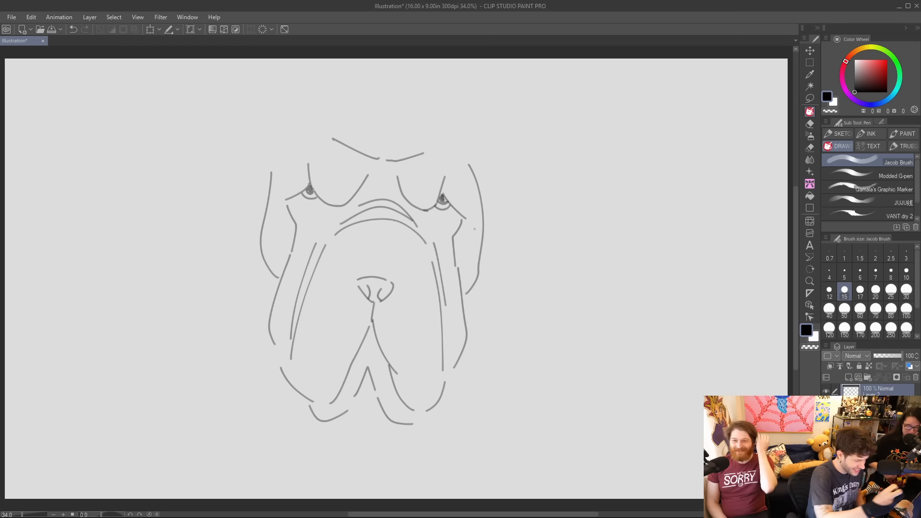
drag(270, 169, 285, 146)
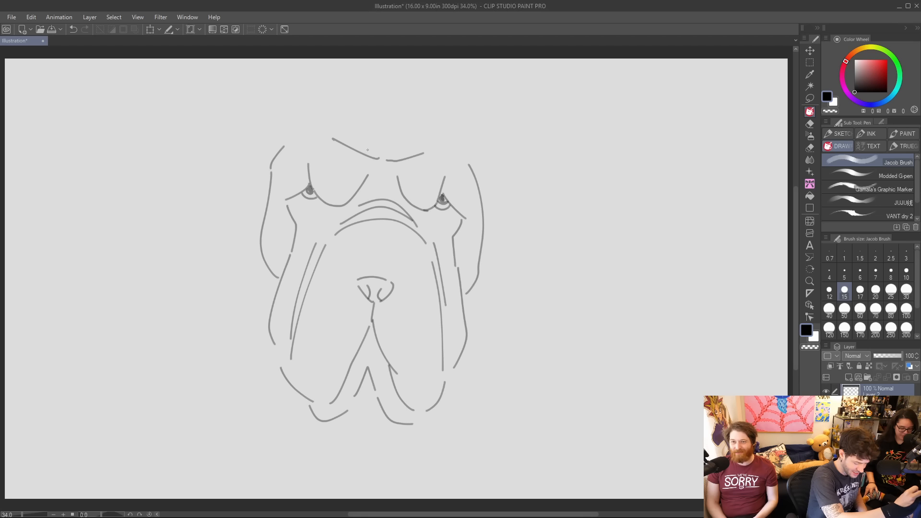
mouse_move(373, 105)
mouse_down()
mouse_move(366, 126)
mouse_move(328, 132)
mouse_up()
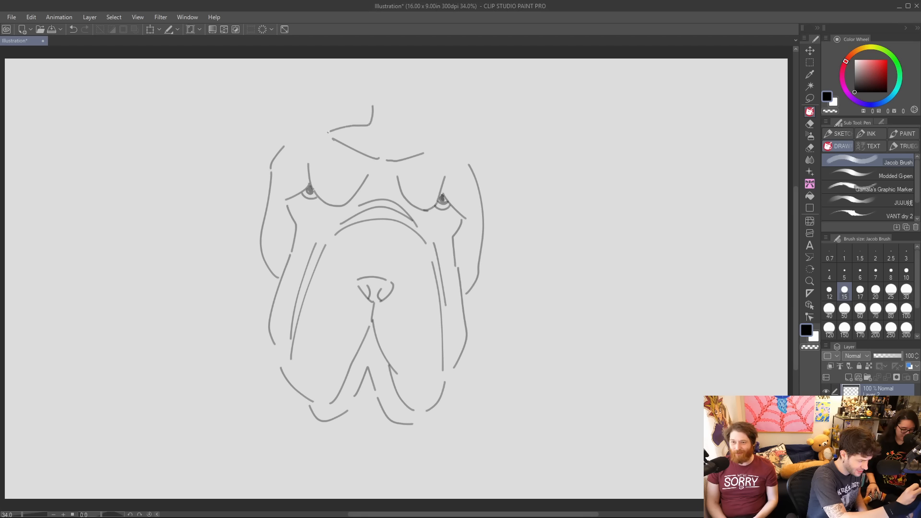
key(ctrl+z)
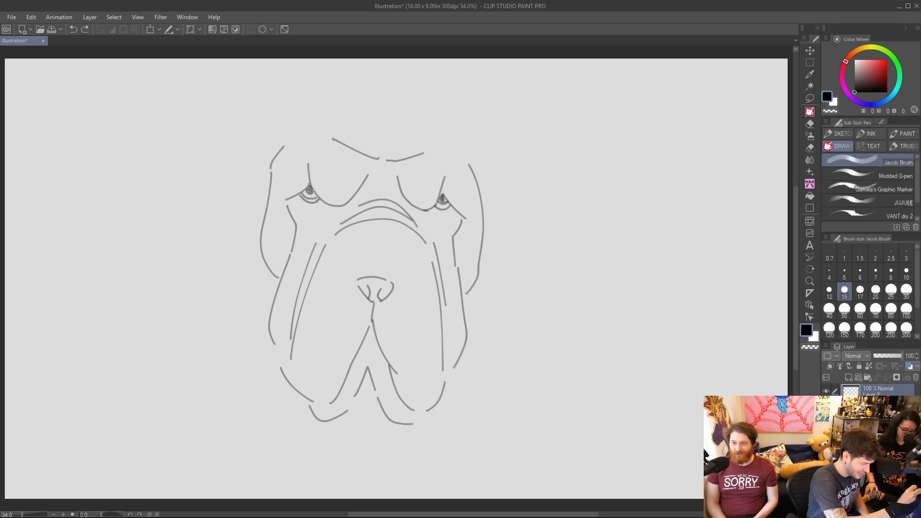
Add a second lower-lid curve under each eye and darken the folds at both outer eye corners.
drag(303, 194, 314, 199)
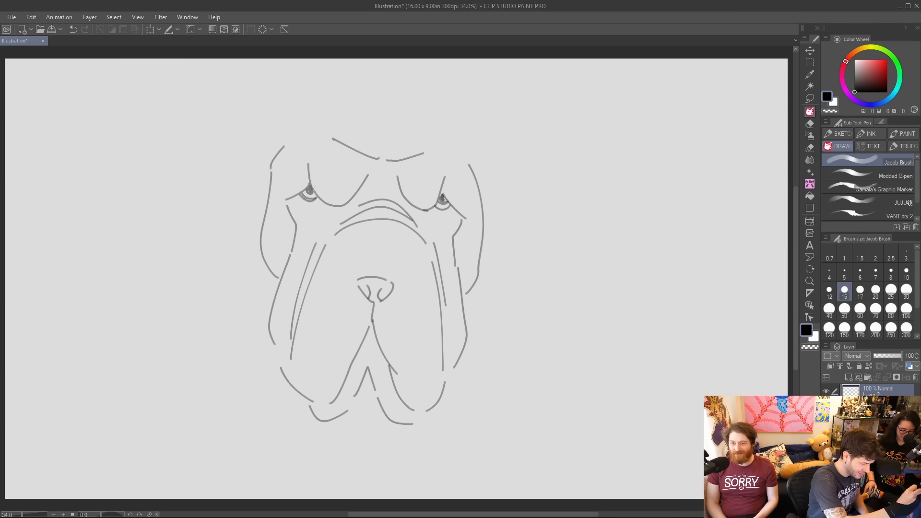
drag(433, 207, 451, 207)
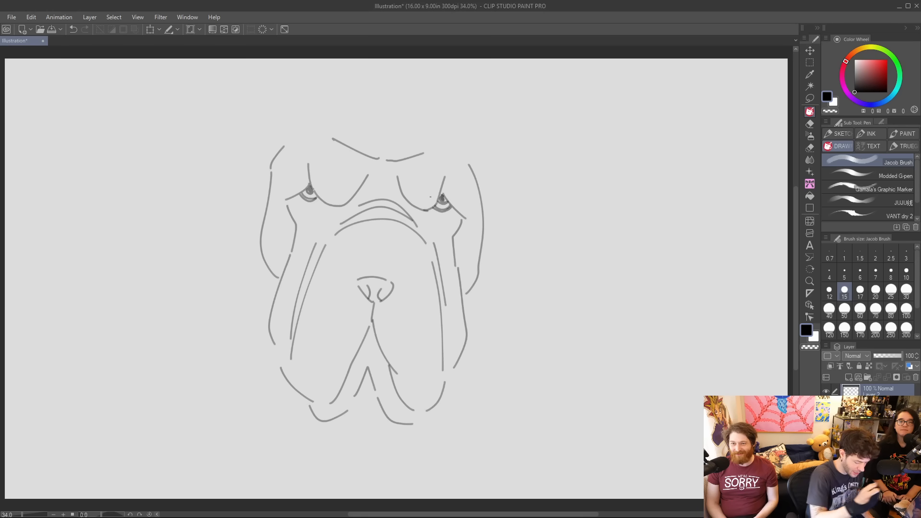
key(ctrl+z)
drag(287, 201, 286, 217)
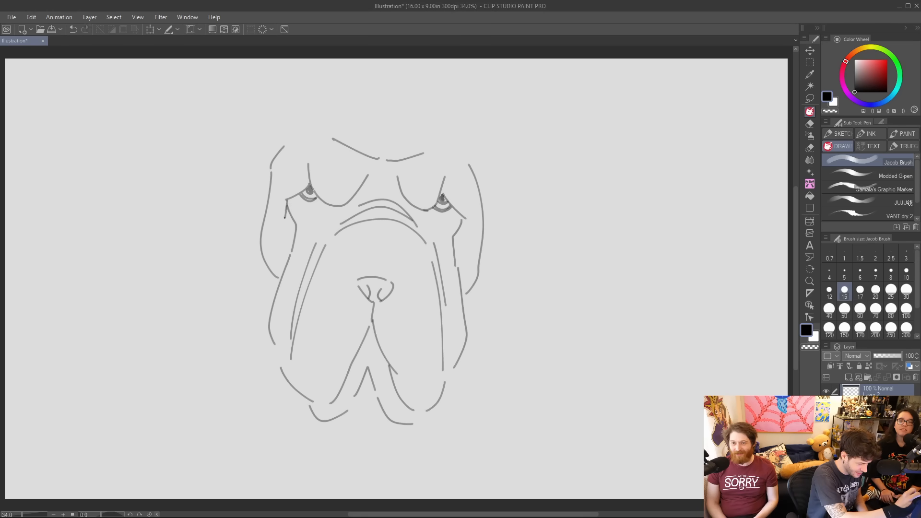
drag(463, 217, 464, 233)
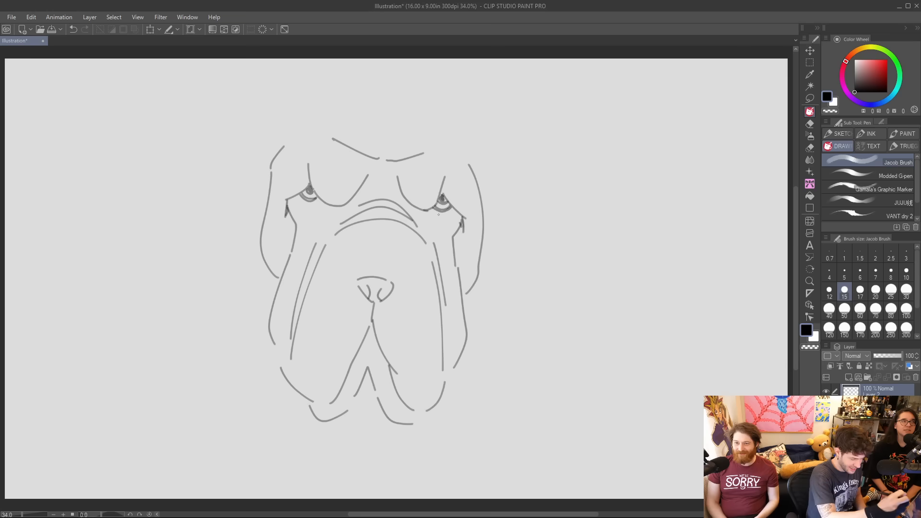
Draw the top of the head with a folded left ear and erase the side contour overlapping the ear.
ctrl+drag(444, 191, 450, 213)
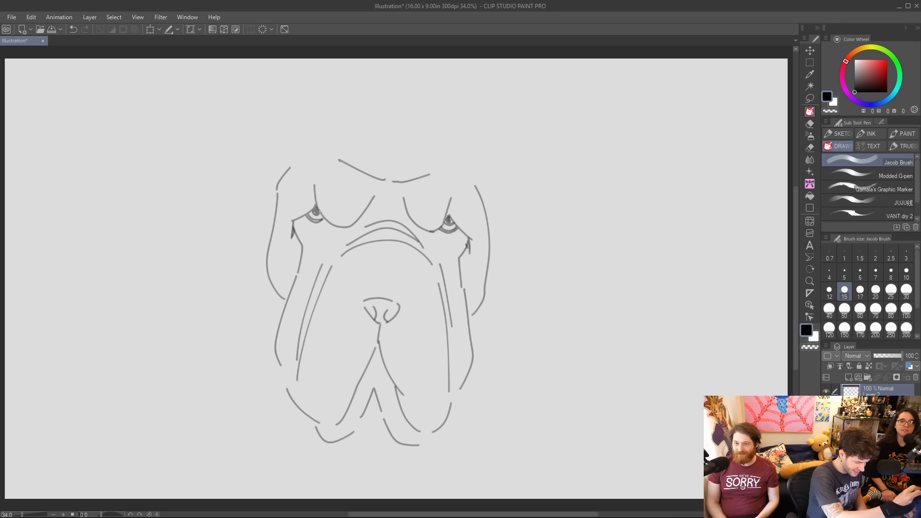
drag(277, 189, 301, 134)
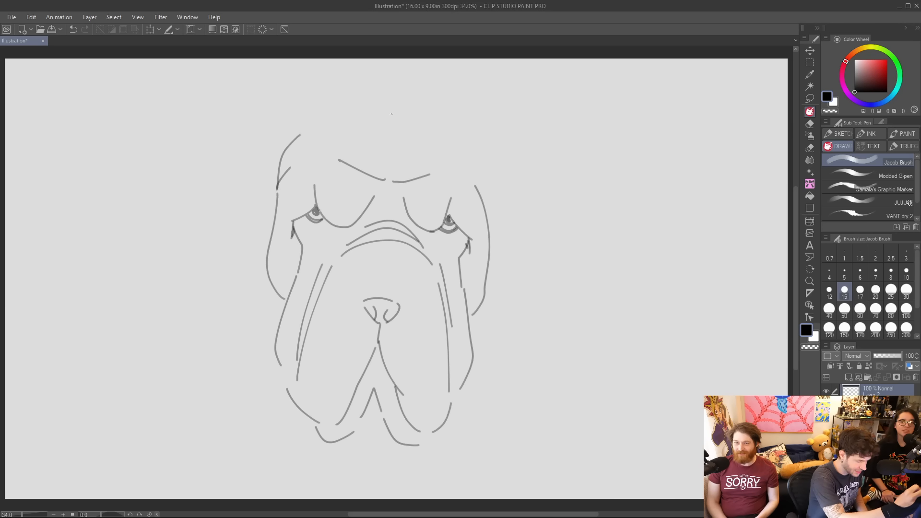
drag(365, 117, 425, 128)
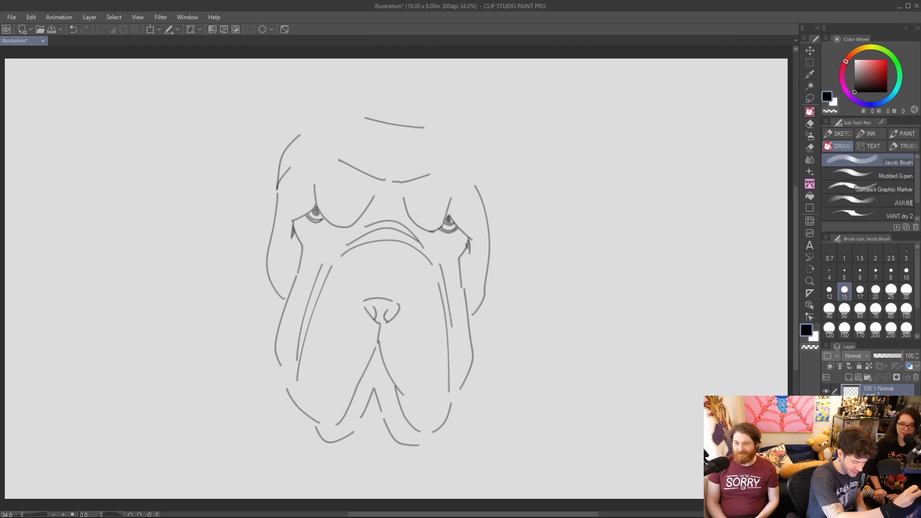
mouse_move(365, 118)
mouse_down()
mouse_move(326, 104)
mouse_move(279, 135)
mouse_move(302, 163)
mouse_move(322, 150)
mouse_move(336, 115)
mouse_up()
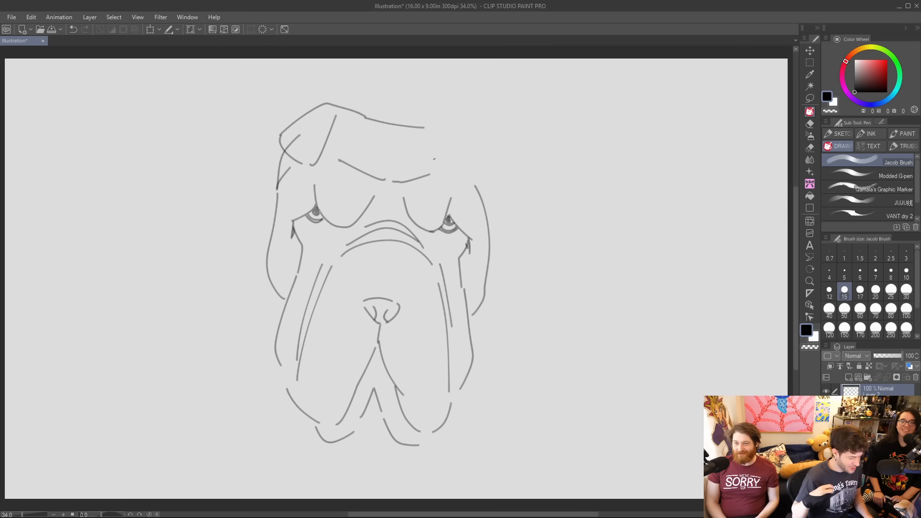
key(e)
drag(302, 134, 290, 148)
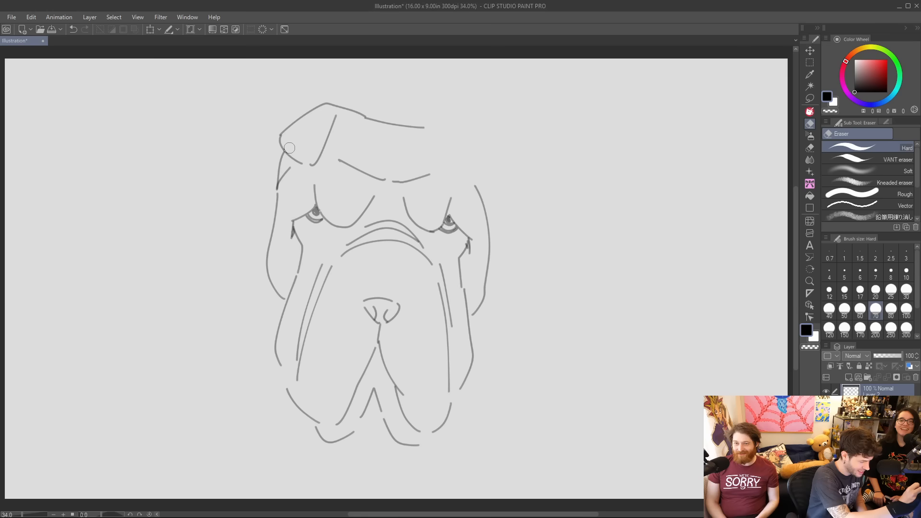
key(p)
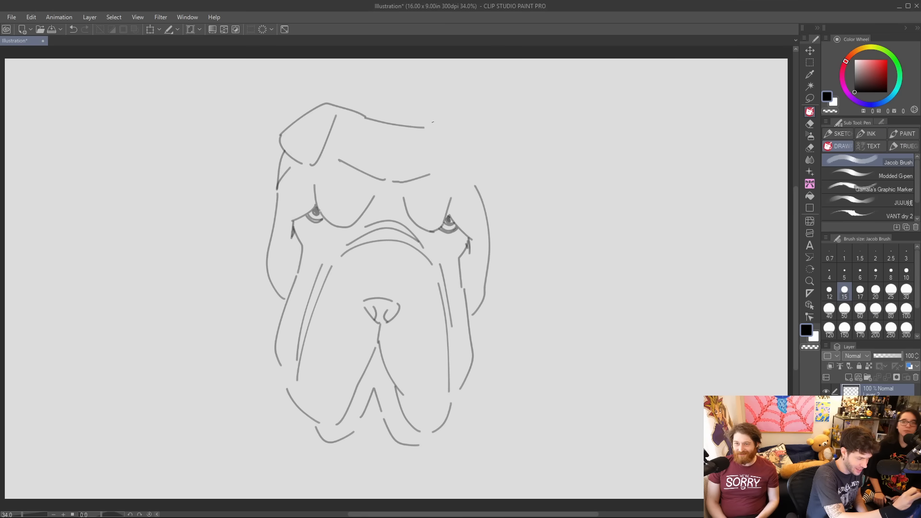
Draw a matching folded right ear joined to the head, and add short creases on both sides of the nose.
drag(424, 127, 461, 114)
key(ctrl+z)
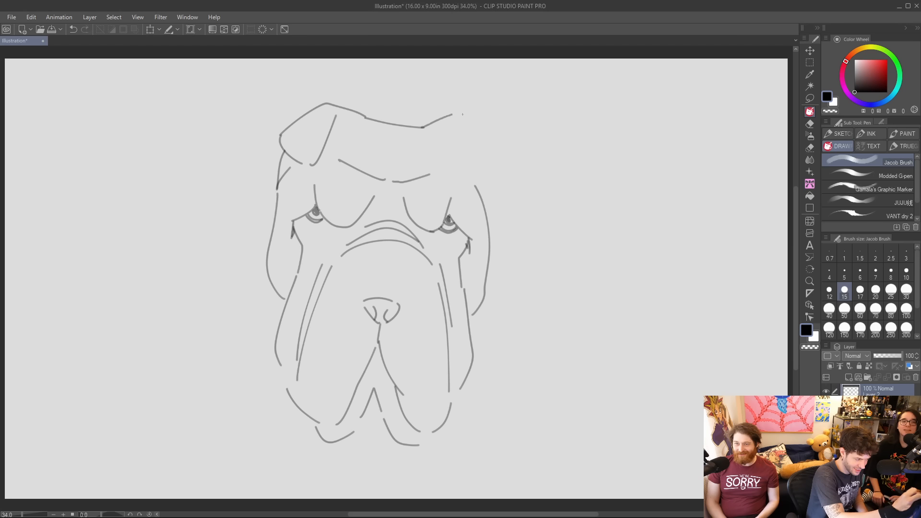
key(ctrl+z)
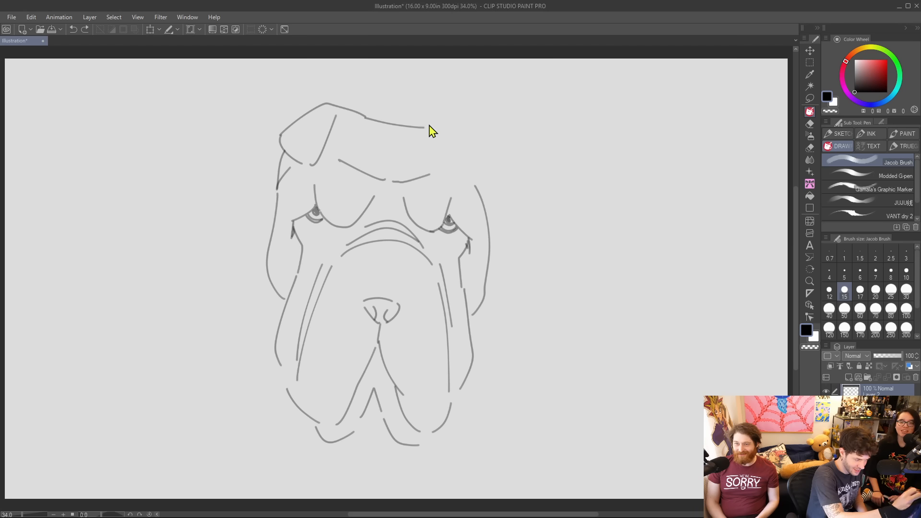
mouse_move(419, 128)
mouse_down()
mouse_move(453, 116)
mouse_move(493, 169)
mouse_move(476, 184)
mouse_move(447, 137)
mouse_up()
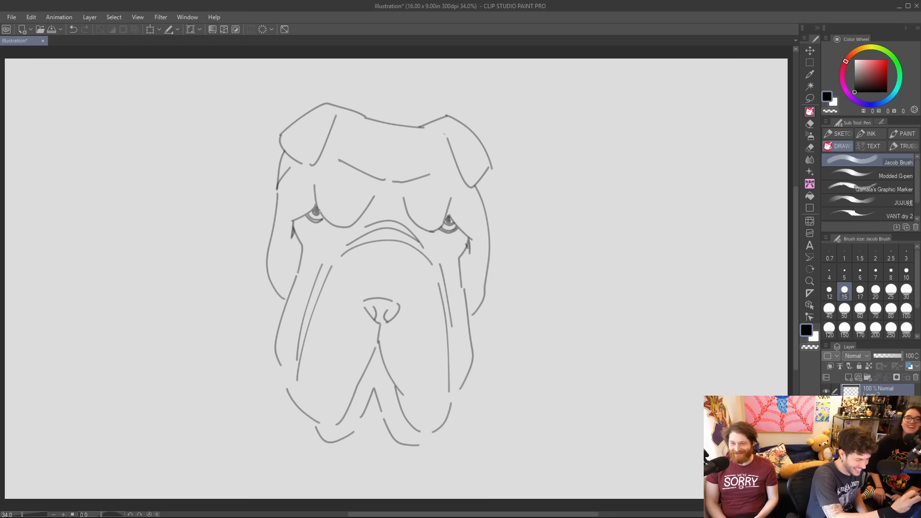
drag(477, 182, 483, 201)
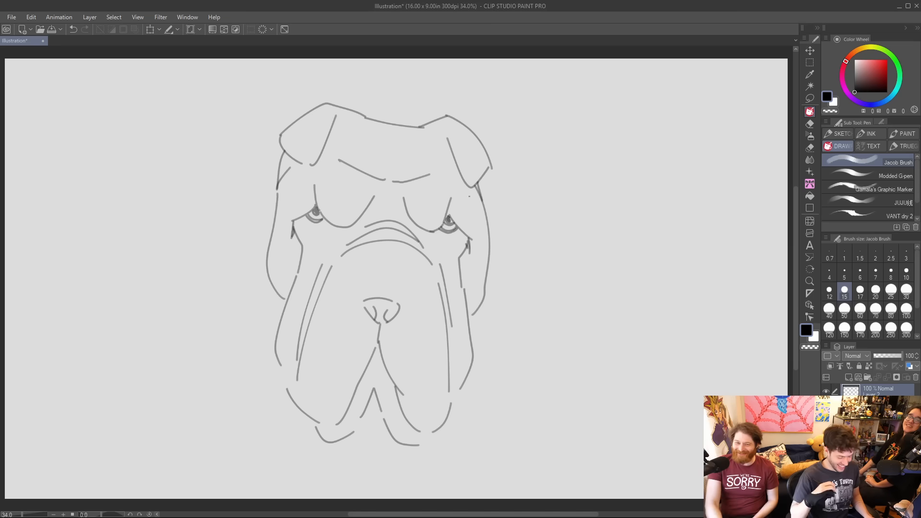
drag(355, 298, 412, 302)
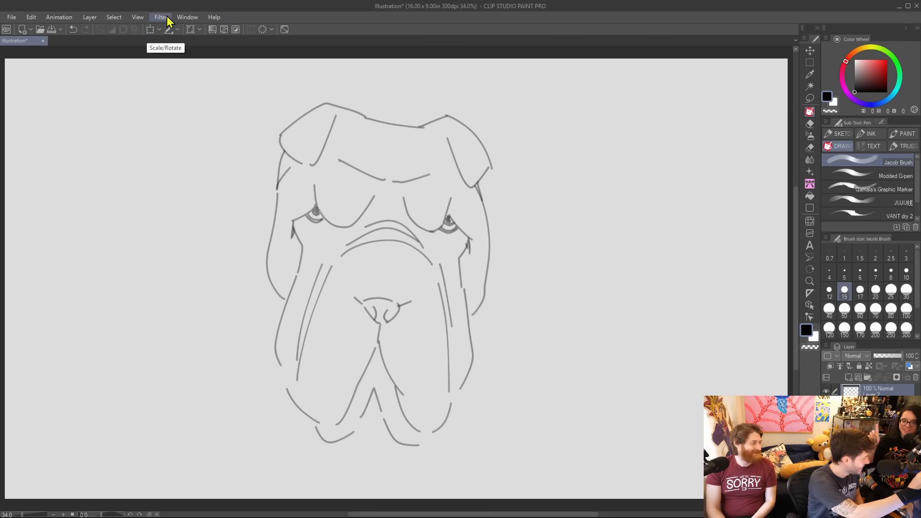
Scale the whole dog head down proportionally, keeping its top edge in place.
click(150, 30)
drag(381, 442, 394, 374)
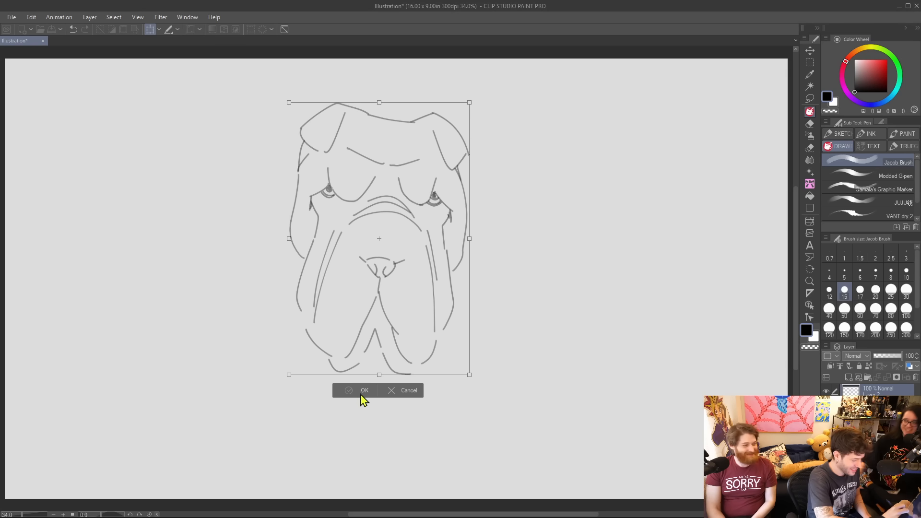
click(360, 394)
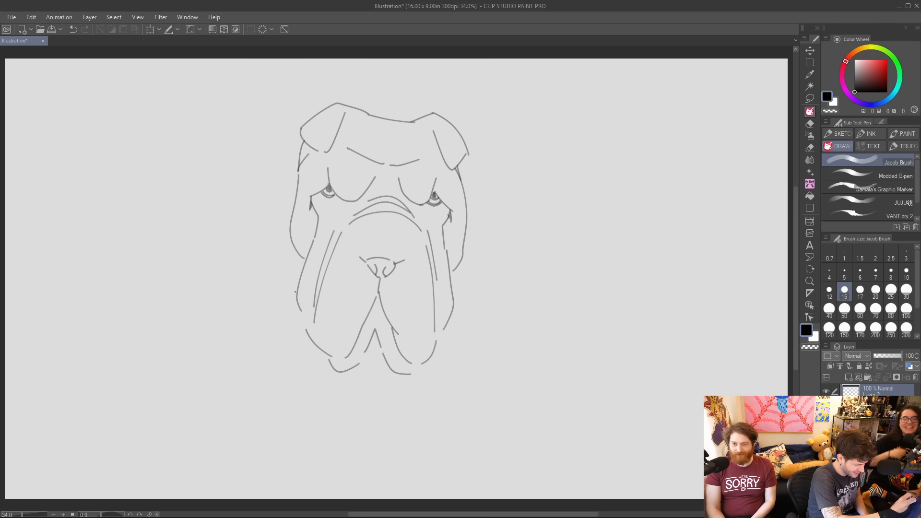
Draw a bent left arm with a raised pointing finger beside the jowl, continuing into the side of the body.
mouse_move(298, 289)
mouse_down()
mouse_move(269, 296)
mouse_move(262, 275)
mouse_up()
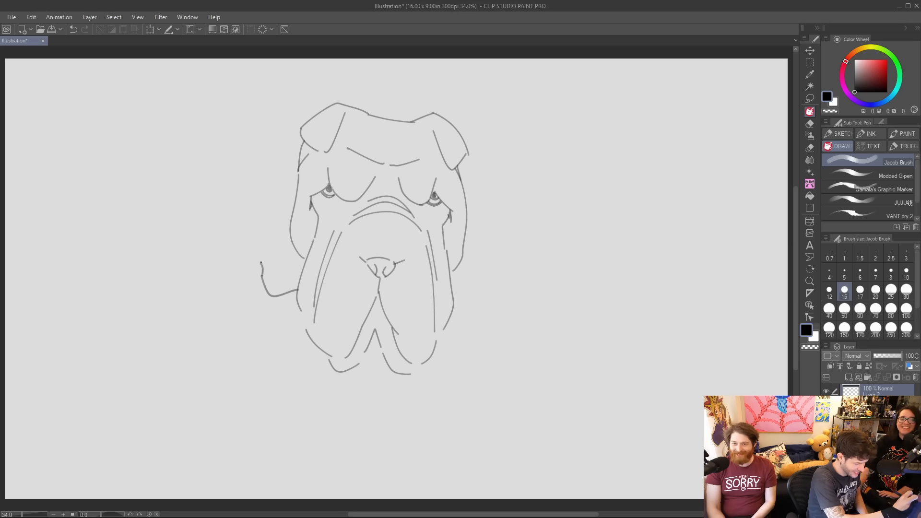
mouse_move(260, 259)
mouse_down()
mouse_move(245, 277)
mouse_move(259, 330)
mouse_move(295, 343)
mouse_move(319, 406)
mouse_up()
key(ctrl+z)
key(ctrl+z)
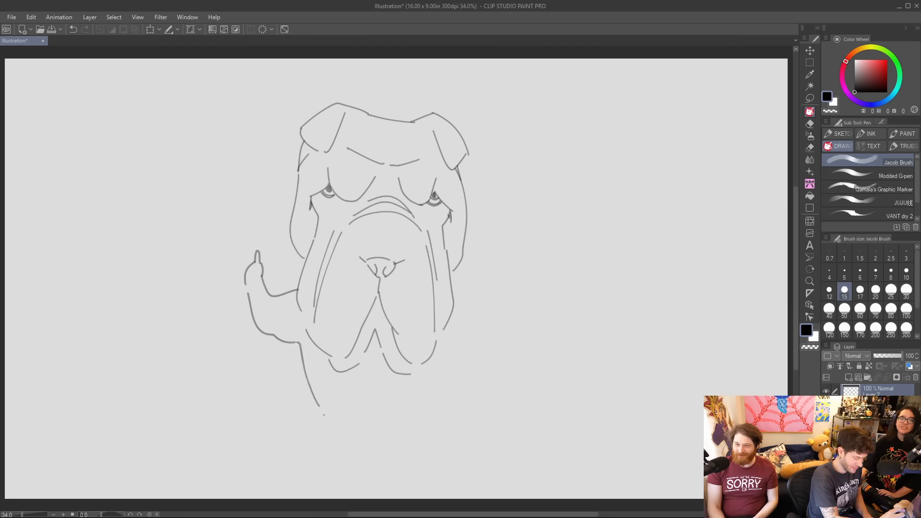
Draw the dog's left leg tapering to a small foot, with a wavy inner leg line.
drag(322, 413, 349, 458)
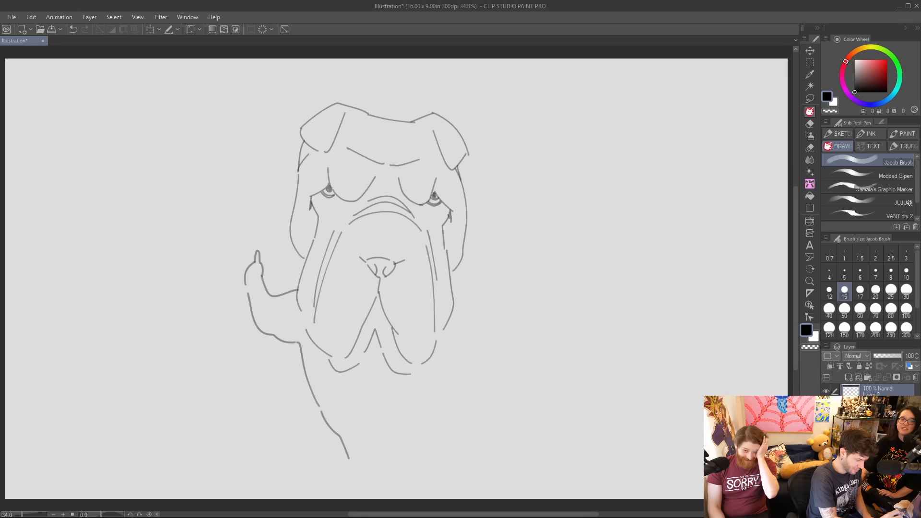
drag(371, 407, 372, 463)
key(ctrl+z)
mouse_move(373, 399)
mouse_down()
mouse_move(368, 448)
mouse_move(354, 470)
mouse_move(376, 459)
mouse_up()
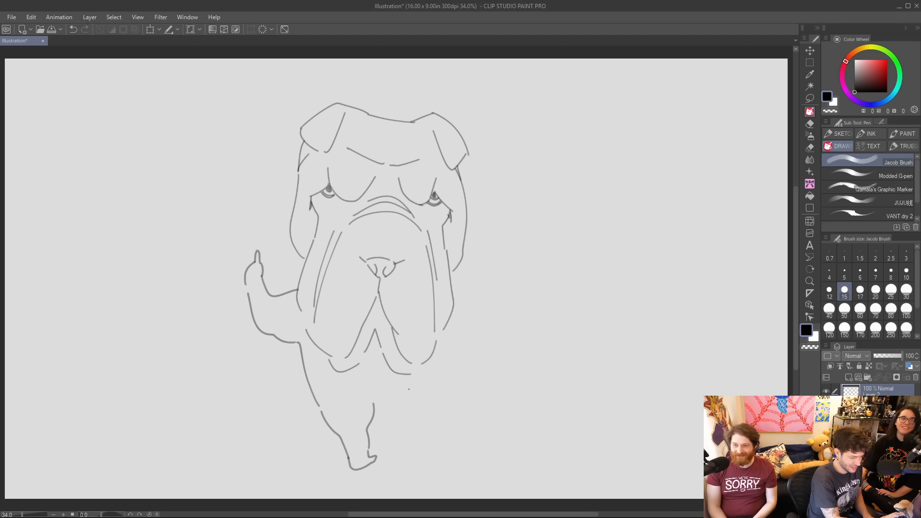
Draw the right body side and leg with a small foot, and close the gap in the right jowl's contour.
mouse_move(440, 361)
mouse_down()
mouse_move(408, 437)
mouse_move(381, 446)
mouse_up()
drag(379, 449, 376, 416)
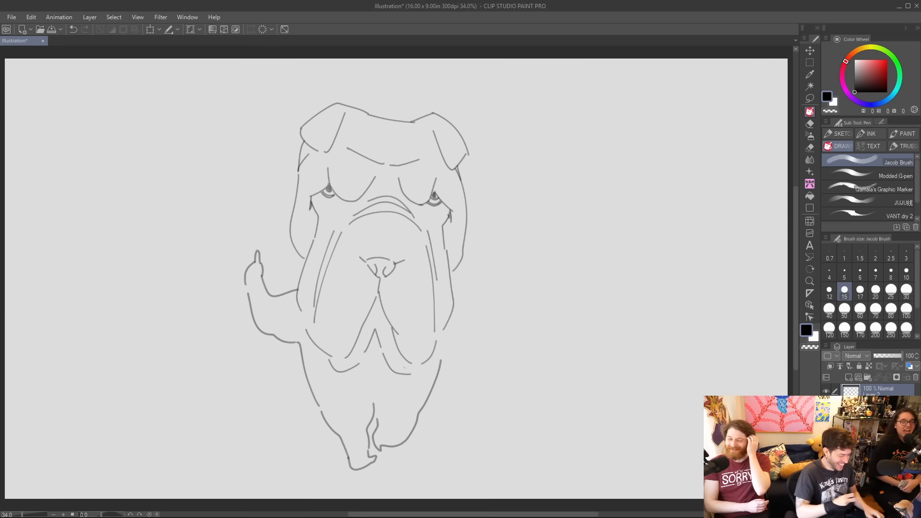
key(ctrl+z)
drag(373, 404, 375, 416)
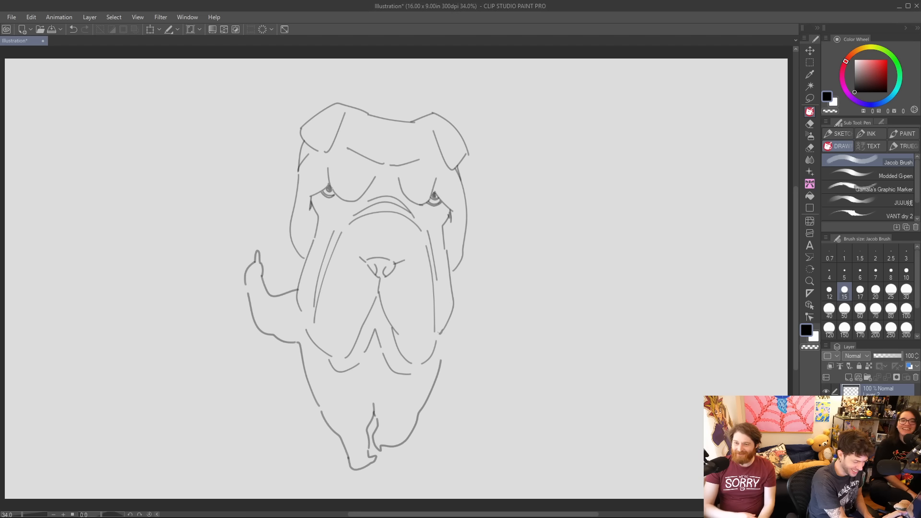
key(ctrl+z)
drag(442, 331, 435, 339)
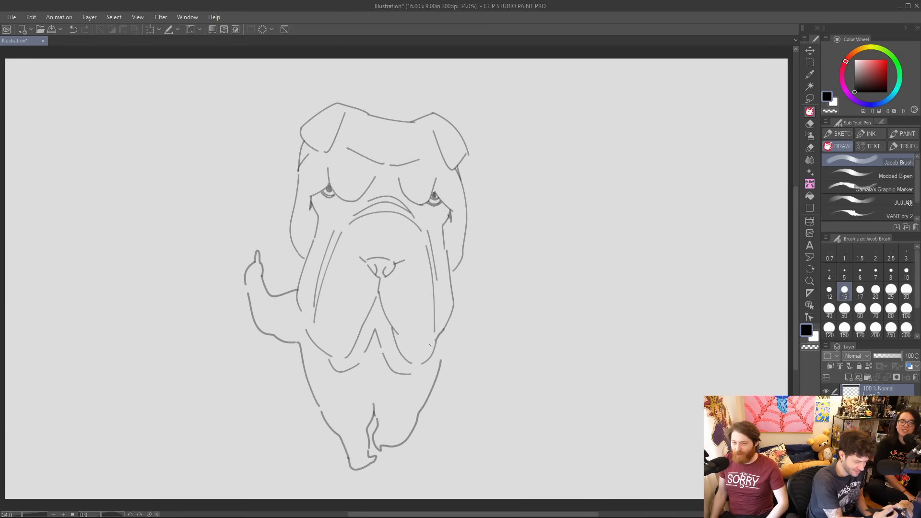
Draw a bent right arm with a pointing finger and curled fingers, and add a curled-finger line to the left hand.
mouse_move(455, 303)
mouse_down()
mouse_move(468, 339)
mouse_move(478, 322)
mouse_up()
key(ctrl+z)
drag(442, 359, 483, 371)
mouse_move(477, 322)
mouse_down()
mouse_move(491, 328)
mouse_move(498, 316)
mouse_up()
mouse_move(483, 371)
mouse_down()
mouse_move(497, 367)
mouse_move(510, 325)
mouse_up()
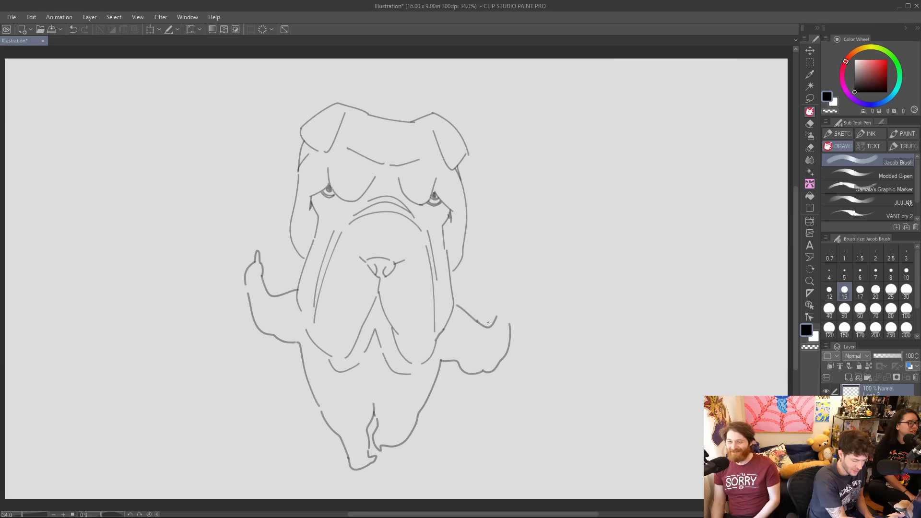
mouse_move(497, 316)
mouse_down()
mouse_move(512, 292)
mouse_move(511, 325)
mouse_move(502, 312)
mouse_up()
key(ctrl+z)
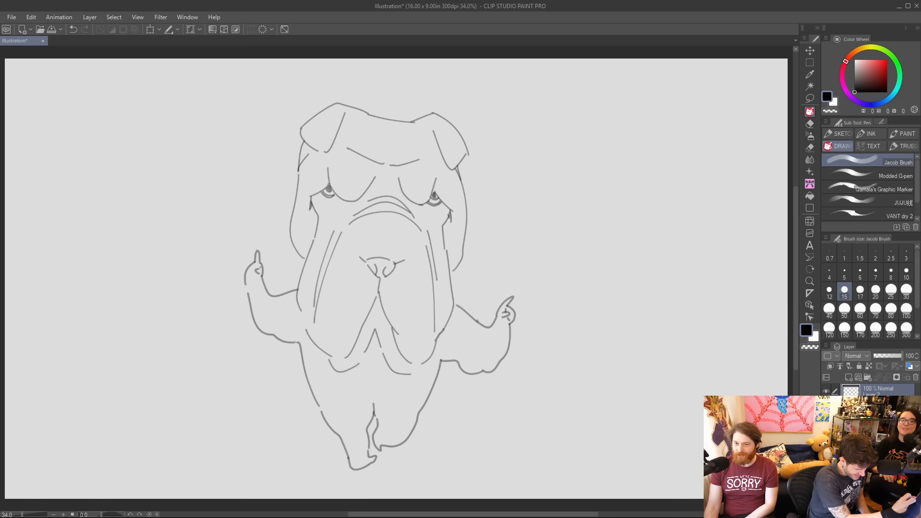
drag(254, 275, 246, 277)
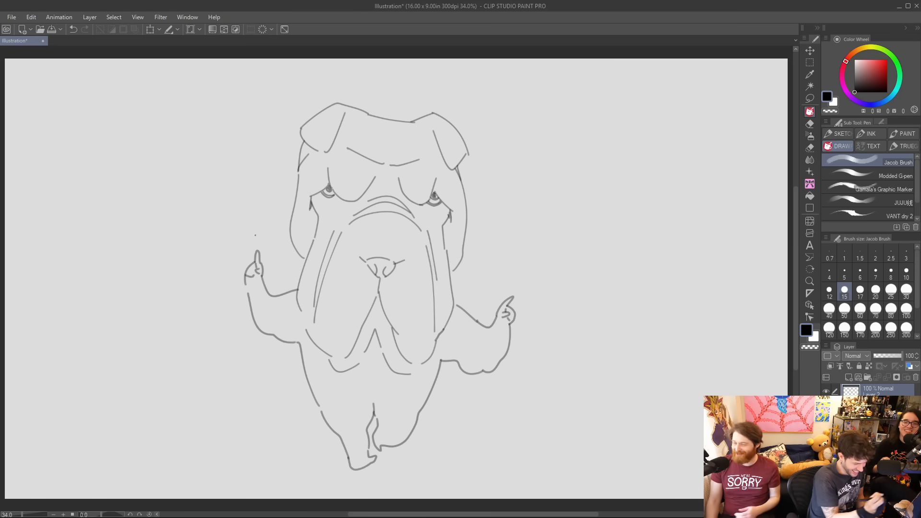
Strengthen the dog's outer contour along both head sides, the folded ears and the top of the head.
drag(305, 259, 297, 293)
key(ctrl+z)
drag(451, 275, 455, 304)
mouse_move(304, 261)
mouse_down()
mouse_move(286, 233)
mouse_move(303, 143)
mouse_up()
drag(454, 272, 465, 243)
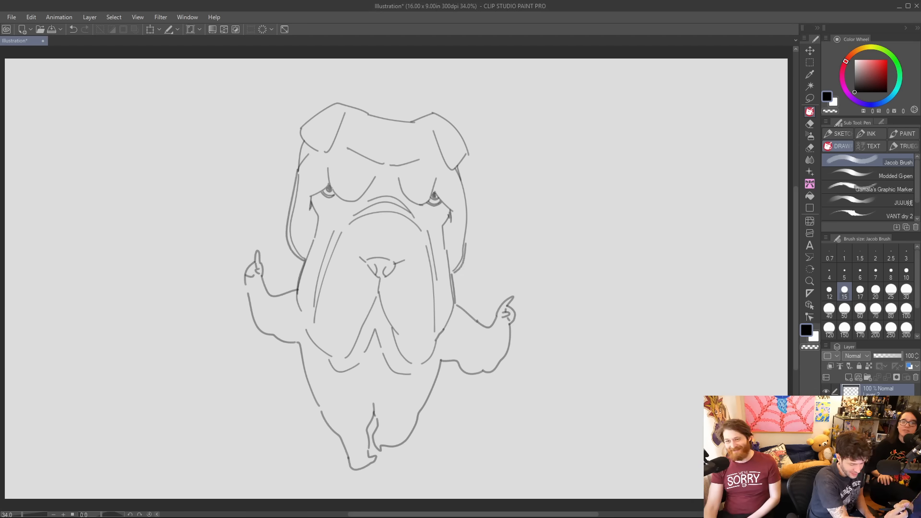
drag(457, 166, 468, 228)
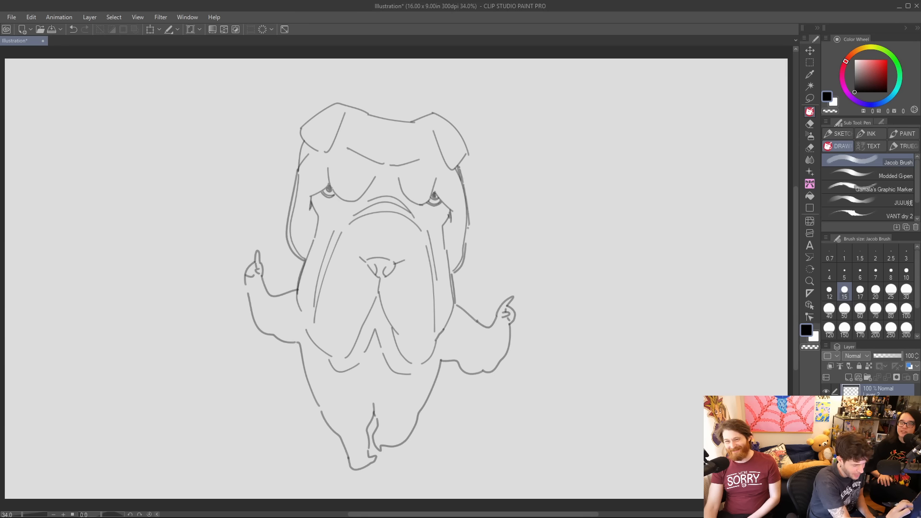
mouse_move(301, 141)
mouse_down()
mouse_move(322, 110)
mouse_move(312, 114)
mouse_move(335, 103)
mouse_move(428, 125)
mouse_move(384, 120)
mouse_move(437, 114)
mouse_move(462, 129)
mouse_move(460, 164)
mouse_up()
key(ctrl+z)
key(ctrl+z)
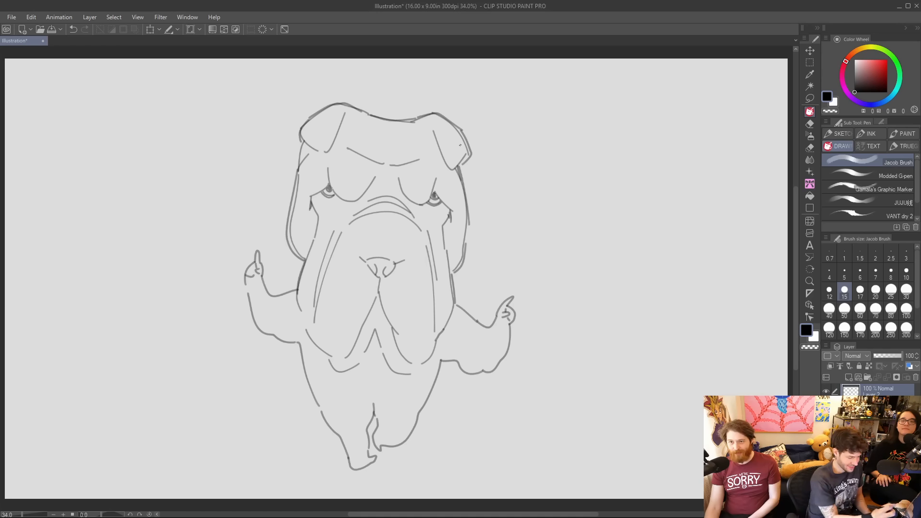
Darken the inverted V of the mouth, join the chin lines below it and close the left jowl's contour.
mouse_move(364, 354)
mouse_down()
mouse_move(375, 331)
mouse_move(382, 374)
mouse_move(388, 364)
mouse_move(372, 361)
mouse_move(386, 370)
mouse_up()
key(ctrl+z)
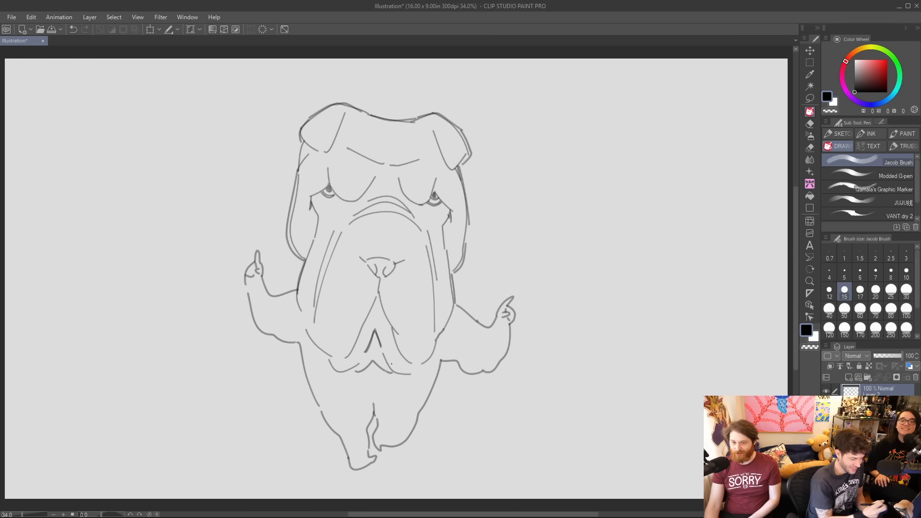
drag(300, 308, 310, 337)
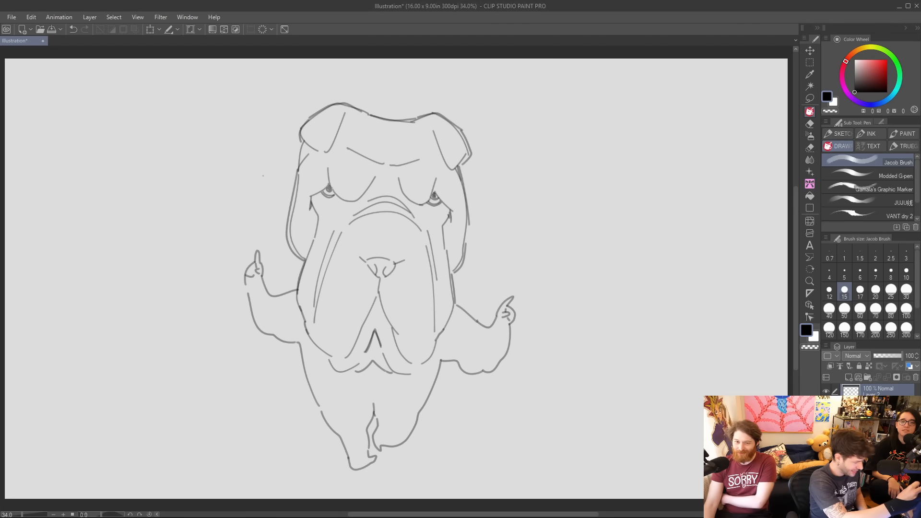
Draw diamond sparkles, a small plus sign and scattered dots above both pointing hands.
mouse_move(233, 204)
mouse_down()
mouse_move(241, 197)
mouse_move(255, 211)
mouse_move(249, 202)
mouse_move(255, 215)
mouse_move(239, 233)
mouse_move(278, 199)
mouse_move(250, 182)
mouse_up()
key(ctrl+z)
drag(246, 177, 253, 177)
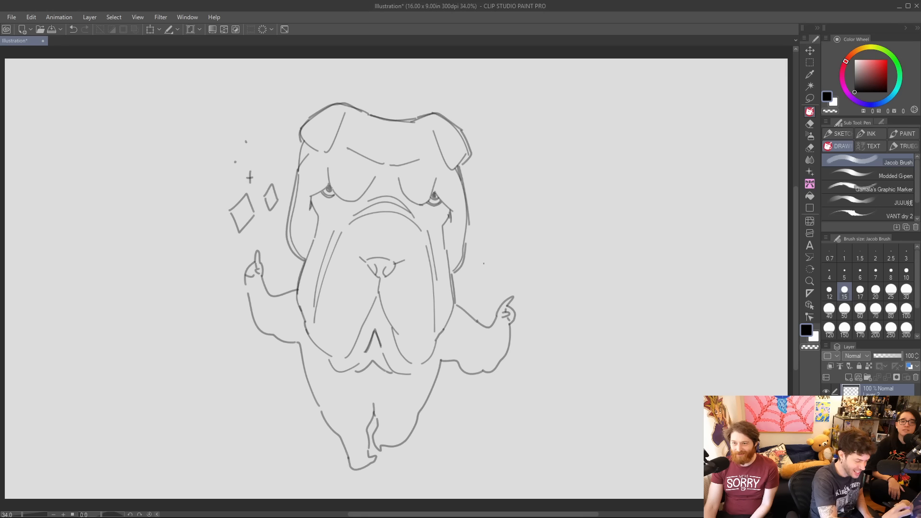
mouse_move(482, 267)
mouse_down()
mouse_move(494, 252)
mouse_move(489, 286)
mouse_move(515, 236)
mouse_move(507, 251)
mouse_move(517, 251)
mouse_move(501, 236)
mouse_up()
key(ctrl+z)
key(ctrl+z)
drag(498, 231, 506, 230)
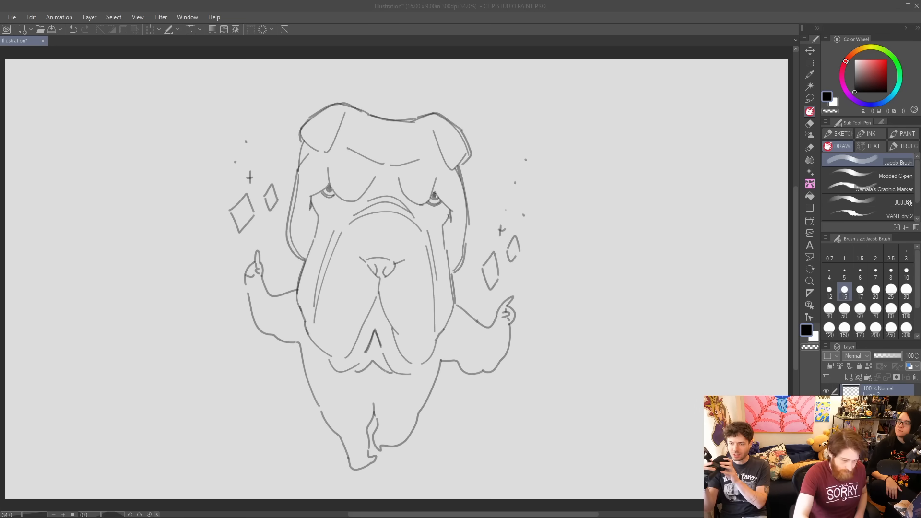
Add a new layer, clear the dog sketch from the canvas and set the Modded G-pen to size 25.
click(849, 377)
click(850, 169)
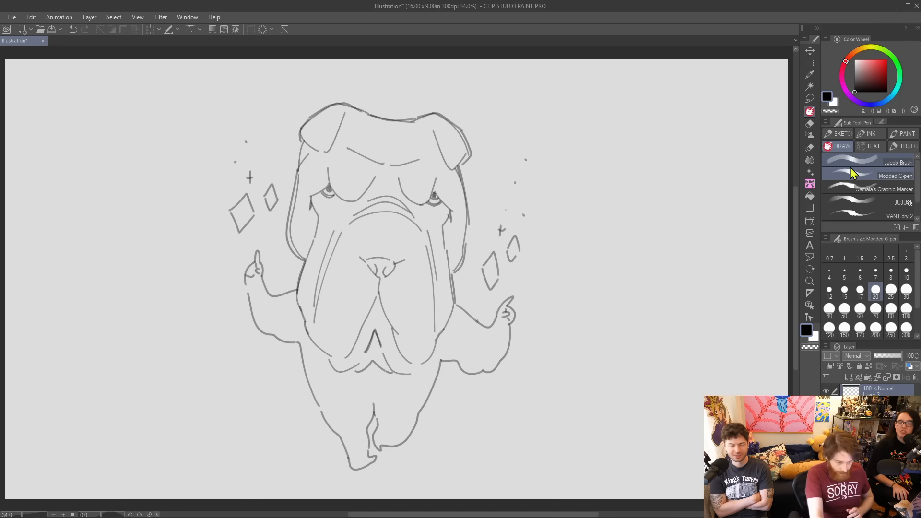
key(Delete)
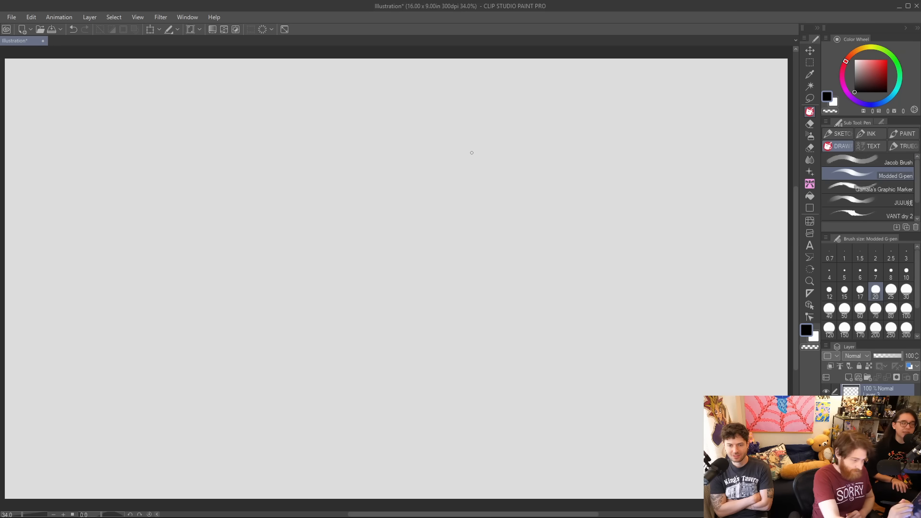
key(bracketright)
key(bracketright)
key(bracketleft)
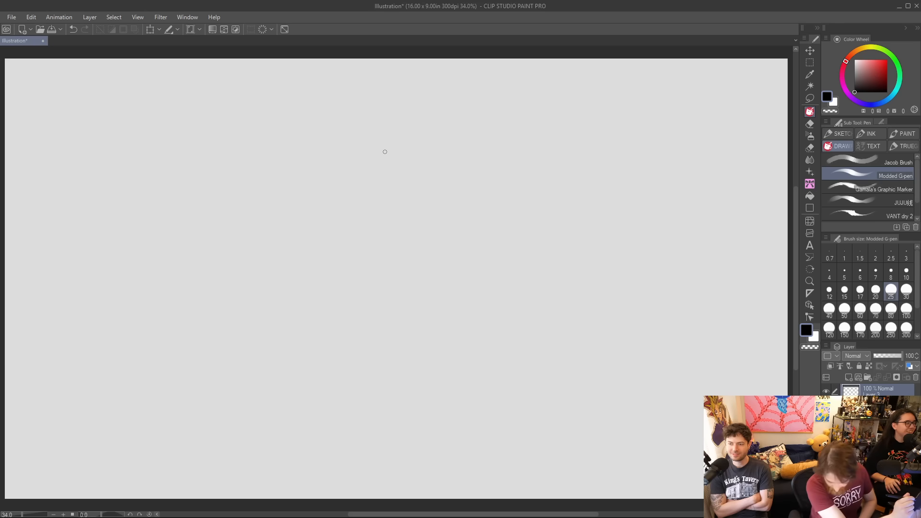
Draw two round eyes side by side, with an extra arc over the left eye.
drag(371, 134, 374, 163)
drag(398, 134, 396, 167)
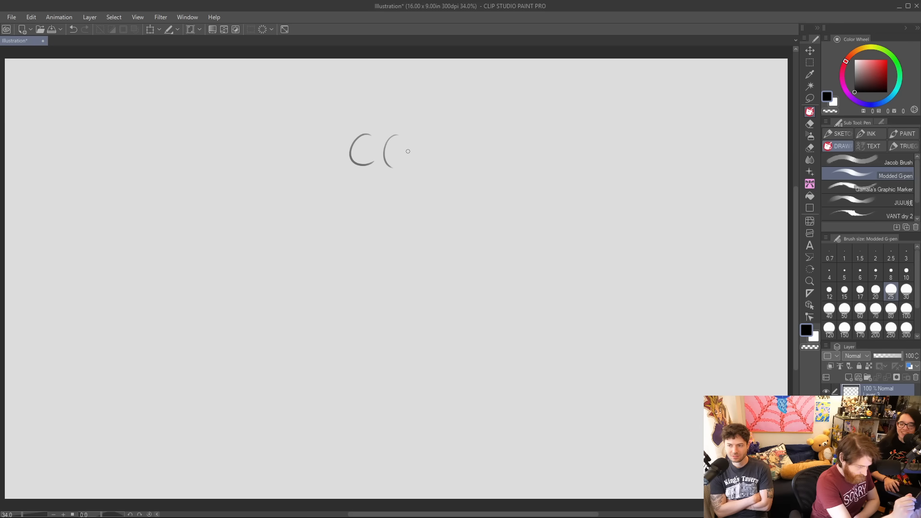
key(ctrl+z)
mouse_move(372, 134)
mouse_down()
mouse_move(376, 161)
mouse_move(404, 139)
mouse_move(394, 136)
mouse_move(405, 138)
mouse_move(407, 166)
mouse_up()
key(ctrl+z)
key(ctrl+z)
key(ctrl+z)
key(ctrl+z)
key(ctrl+z)
key(ctrl+z)
key(ctrl+z)
key(ctrl+z)
key(ctrl+z)
key(ctrl+z)
drag(352, 140, 377, 133)
key(ctrl+z)
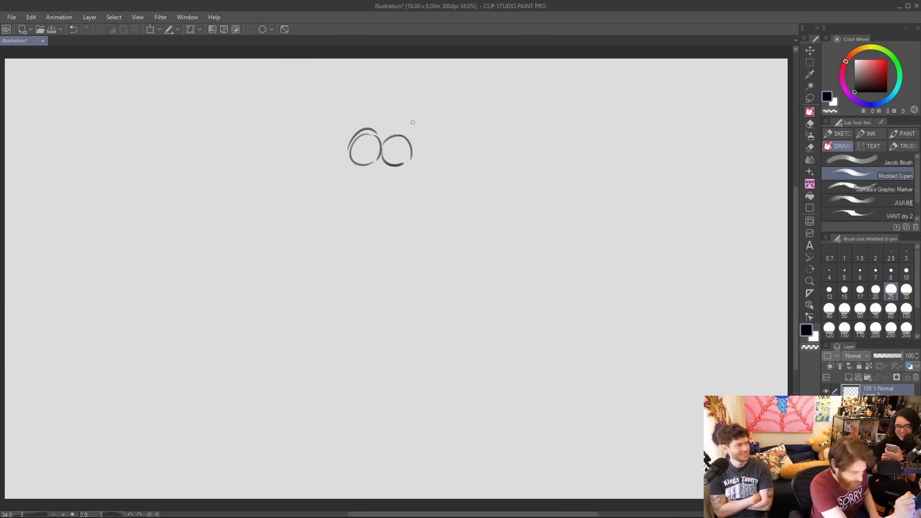
Draw a small brow bump beside the left eye and a slanting snout bridge down to a rounded tip.
drag(341, 162, 339, 173)
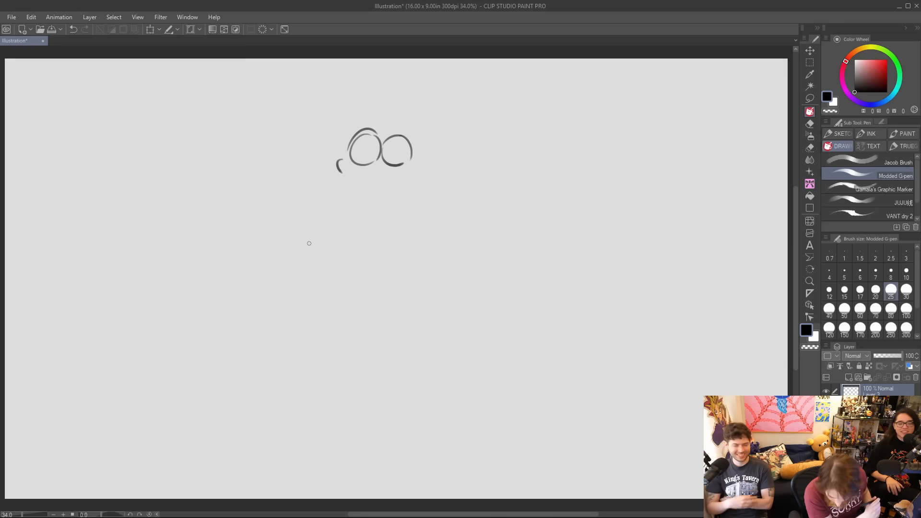
key(ctrl+z)
drag(340, 161, 312, 204)
key(ctrl+z)
drag(342, 154, 317, 216)
key(ctrl+z)
mouse_move(340, 170)
mouse_down()
mouse_move(315, 202)
mouse_move(344, 202)
mouse_up()
key(ctrl+z)
Draw a rising diagonal mouth line under the snout and a dark curve beneath the eyes.
mouse_move(341, 169)
mouse_down()
mouse_move(307, 209)
mouse_move(314, 222)
mouse_move(417, 188)
mouse_up()
key(ctrl+z)
drag(333, 222, 421, 186)
drag(363, 164, 391, 169)
key(ctrl+z)
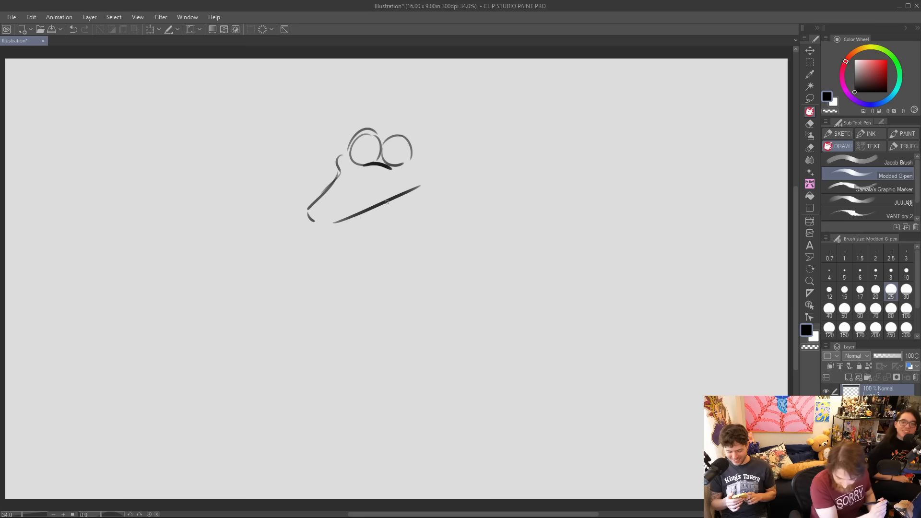
Extend the mouth line to a rounded cheek, and add the nostril and a long open lower jaw.
drag(387, 202, 433, 181)
mouse_move(417, 160)
mouse_down()
mouse_move(443, 181)
mouse_move(391, 242)
mouse_up()
mouse_move(309, 210)
mouse_down()
mouse_move(336, 222)
mouse_move(345, 248)
mouse_up()
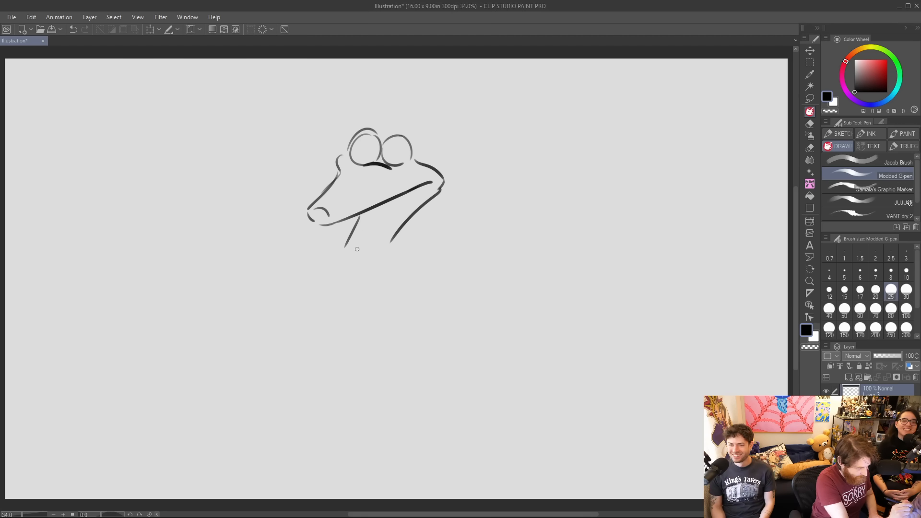
key(ctrl+z)
mouse_move(371, 210)
mouse_down()
mouse_move(357, 248)
mouse_move(366, 258)
mouse_move(424, 188)
mouse_up()
mouse_move(356, 257)
mouse_down()
mouse_move(370, 266)
mouse_move(422, 202)
mouse_up()
Add drooping eyelids, a ridge over the right eye and black pupils, and darken the gap between the eyes.
mouse_move(386, 137)
mouse_down()
mouse_move(417, 145)
mouse_move(415, 136)
mouse_move(411, 158)
mouse_up()
key(ctrl+z)
key(ctrl+z)
drag(351, 146, 380, 152)
key(ctrl+z)
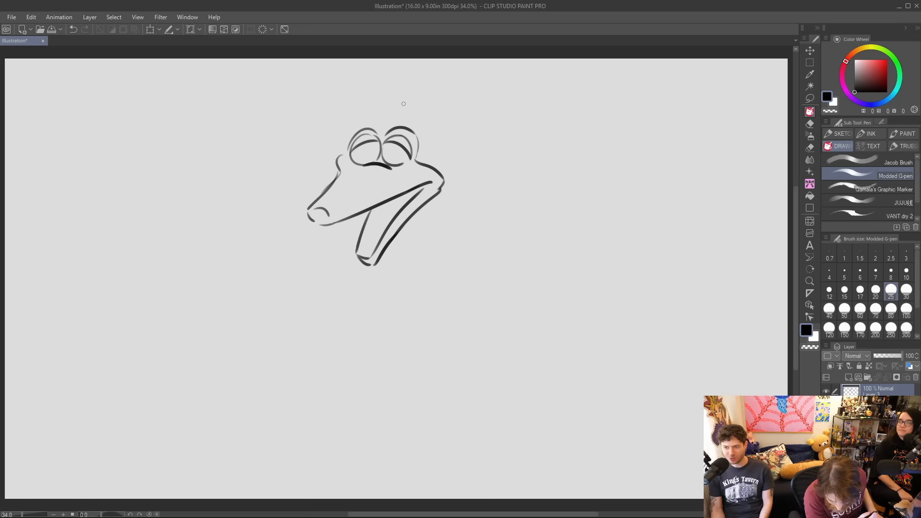
drag(391, 150, 366, 152)
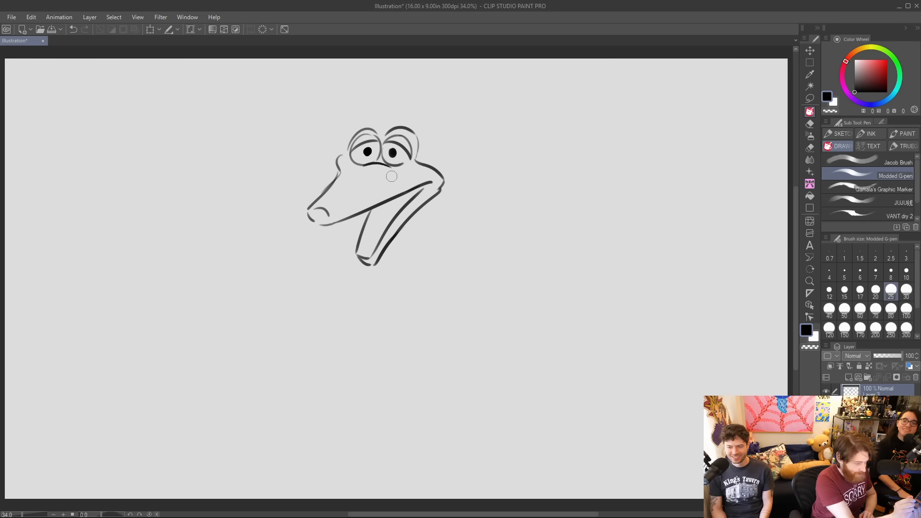
drag(376, 153, 386, 166)
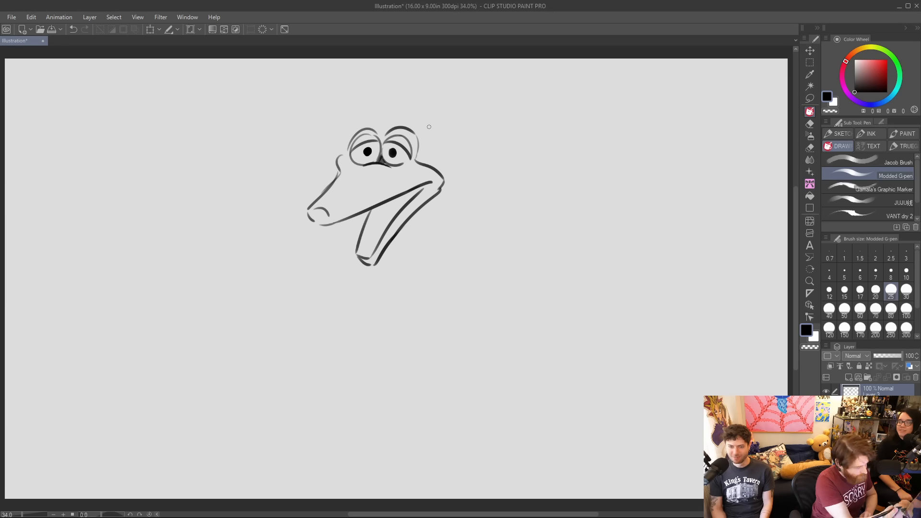
Erase the snout tip and nostril, redraw the bridge up to the left eye and erase the brow bump.
mouse_move(319, 209)
mouse_down()
mouse_move(311, 218)
mouse_move(327, 214)
mouse_move(330, 225)
mouse_up()
drag(339, 174, 328, 189)
drag(338, 178, 353, 166)
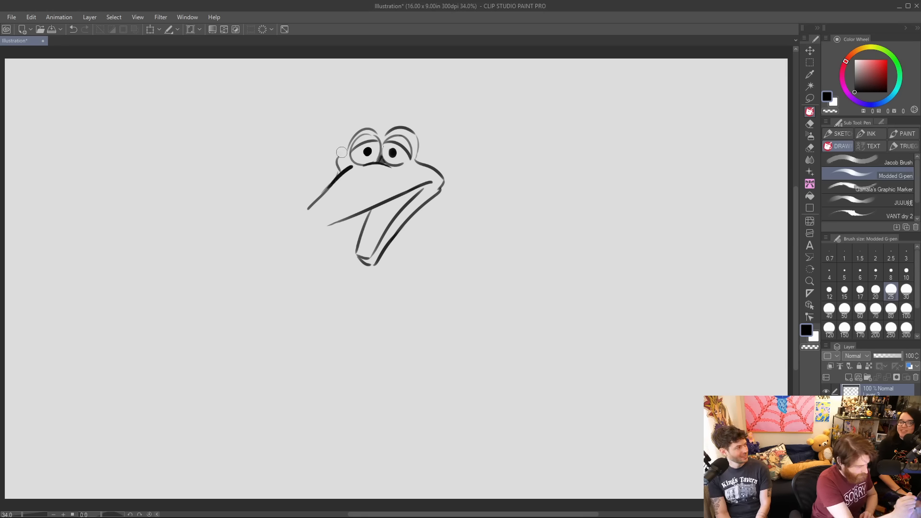
drag(351, 161, 340, 179)
Redraw the cheek and brow bump with bolder curves and lengthen the snout to a new rounded tip with a nostril.
mouse_move(412, 159)
mouse_down()
mouse_move(450, 186)
mouse_move(439, 171)
mouse_move(435, 184)
mouse_up()
key(ctrl+z)
drag(316, 203, 293, 221)
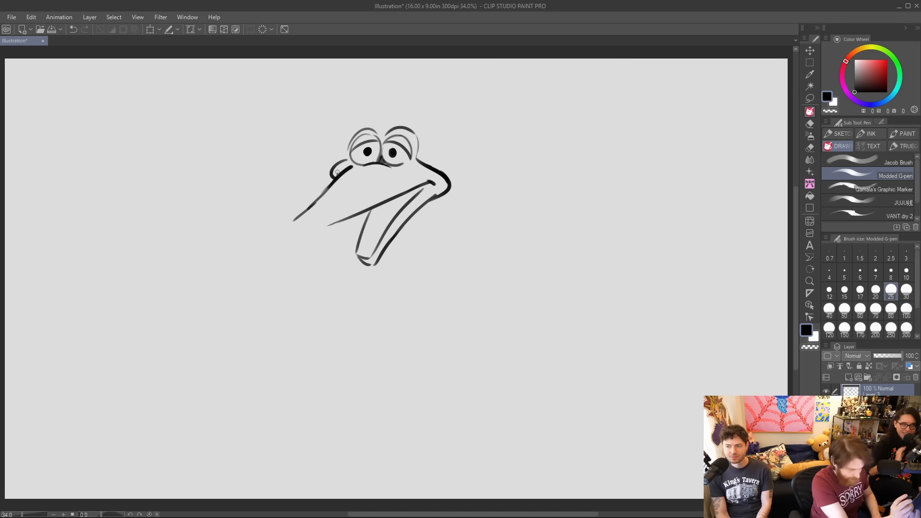
mouse_move(294, 220)
mouse_down()
mouse_move(307, 230)
mouse_move(348, 217)
mouse_move(314, 227)
mouse_up()
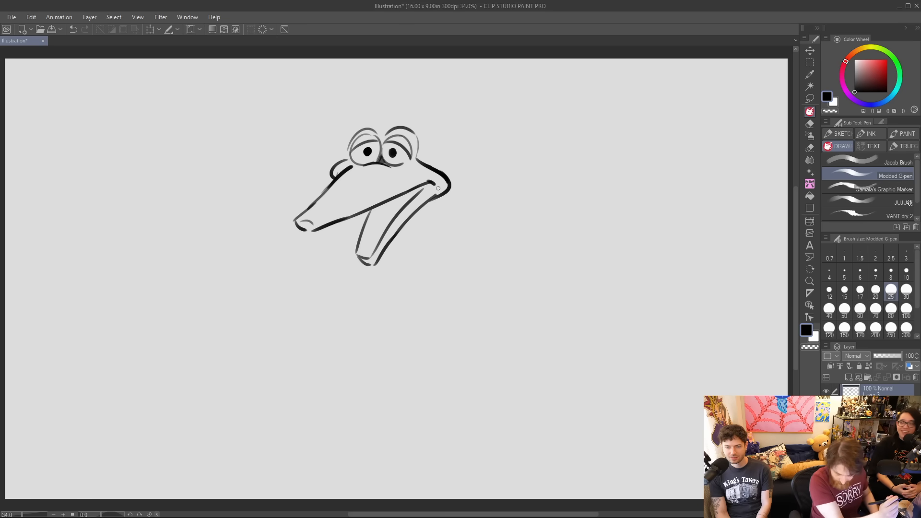
Draw a rounded cranium curving down behind the eyes and cheek, and a front neck line below the jaw.
mouse_move(375, 127)
mouse_down()
mouse_move(403, 120)
mouse_move(445, 136)
mouse_up()
key(ctrl+z)
drag(377, 127, 452, 152)
drag(417, 212, 447, 251)
drag(450, 147, 477, 209)
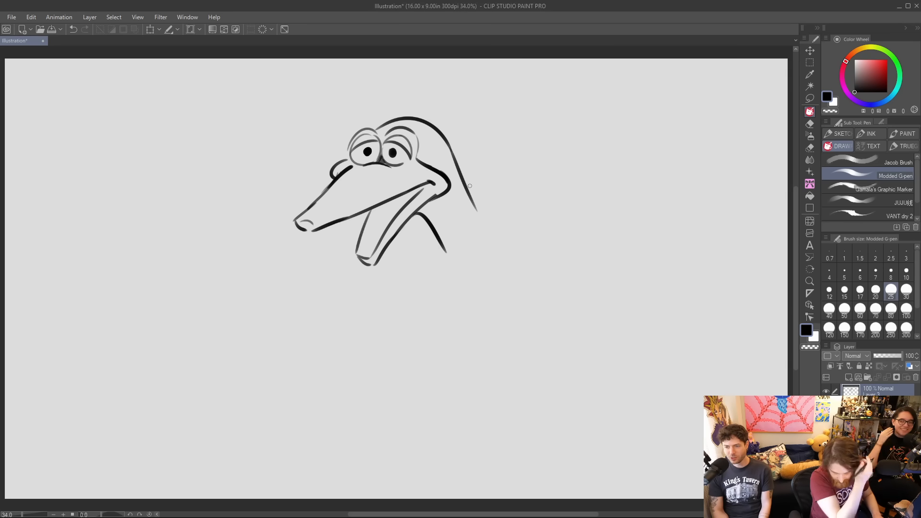
key(ctrl+z)
mouse_move(450, 145)
mouse_down()
mouse_move(477, 262)
mouse_move(457, 157)
mouse_move(511, 251)
mouse_move(450, 144)
mouse_move(456, 178)
mouse_up()
key(ctrl+z)
key(ctrl+z)
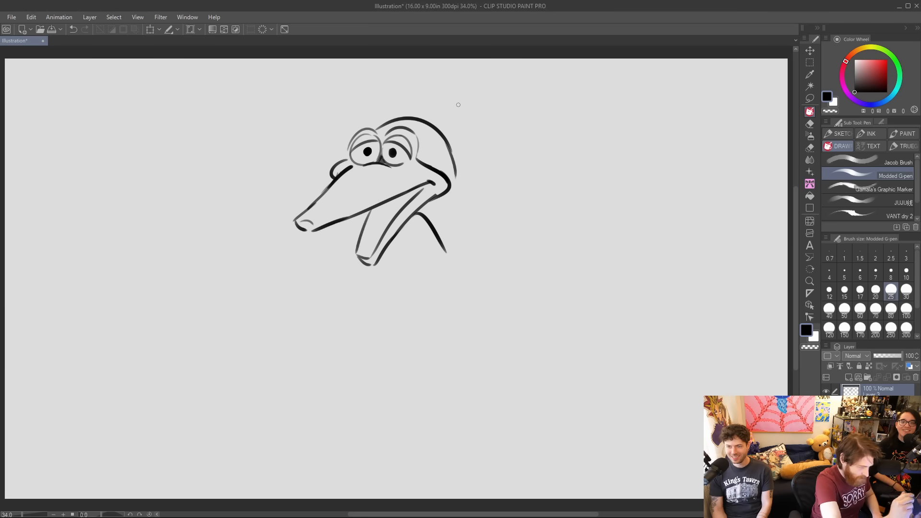
Move the front neck line closer beneath the jaw and extend the back of the neck downward.
mouse_move(423, 213)
mouse_down()
mouse_move(413, 227)
mouse_move(434, 222)
mouse_move(447, 247)
mouse_up()
drag(401, 229, 424, 255)
drag(455, 165, 472, 228)
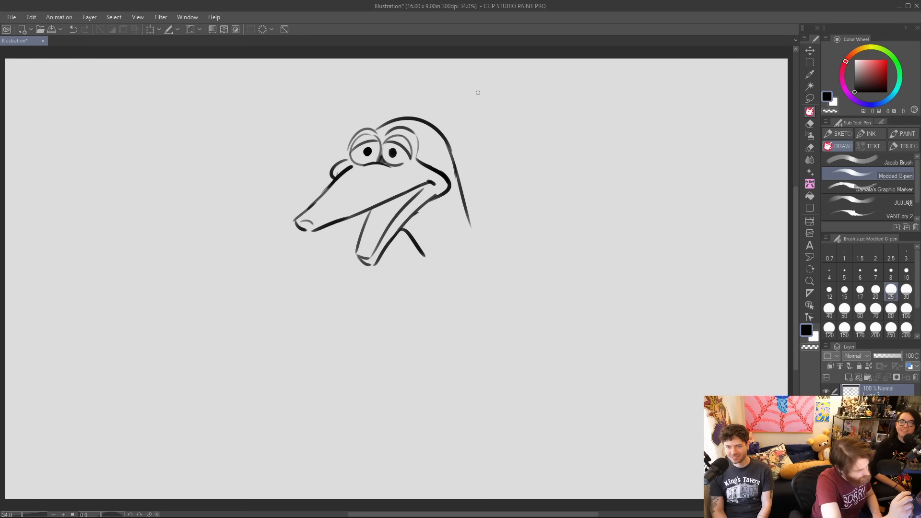
Move the whole creature sketch up near the upper edge of the canvas and apply the transformation.
click(150, 29)
mouse_move(443, 161)
mouse_down()
mouse_move(392, 135)
mouse_move(436, 128)
mouse_move(440, 118)
mouse_up()
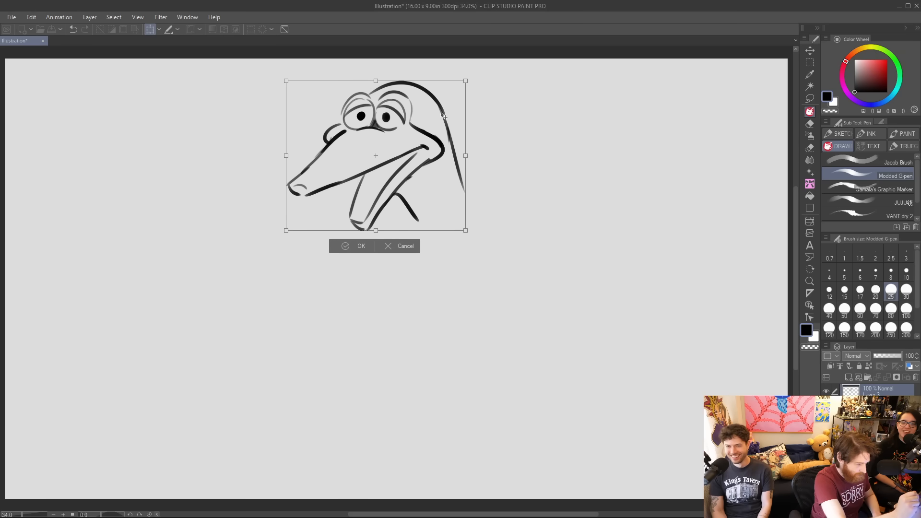
click(812, 135)
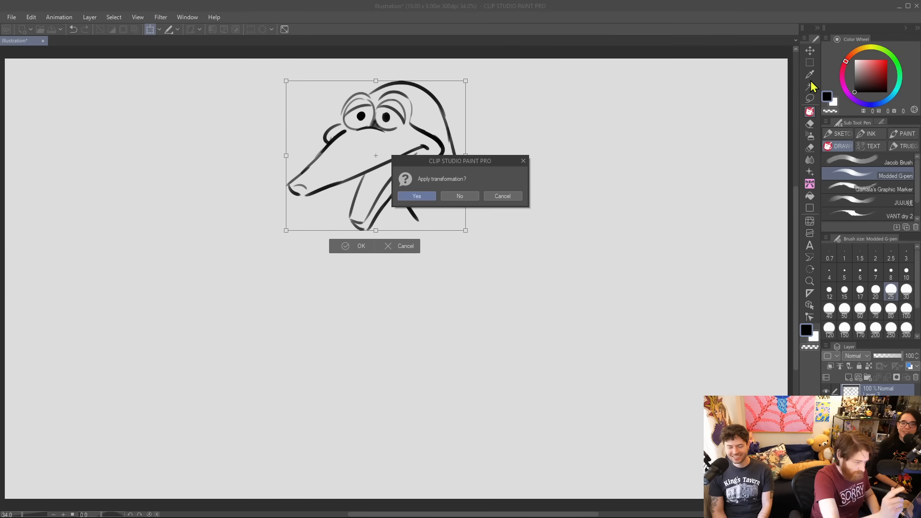
click(421, 197)
Erase the straight neck lines and redraw the neck with a long outward-bowed back and a curved front below the jaw.
drag(413, 191, 422, 216)
drag(438, 114, 465, 204)
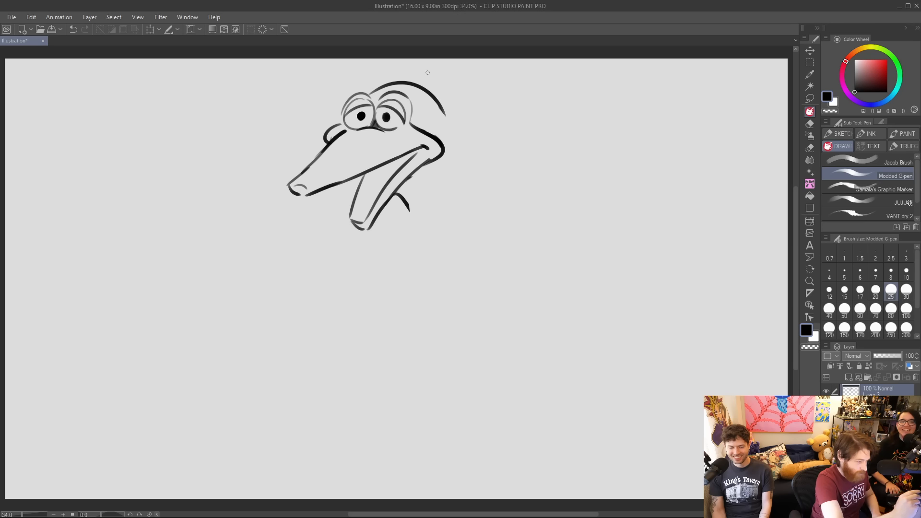
drag(429, 91, 473, 181)
key(ctrl+z)
drag(431, 96, 458, 211)
key(ctrl+z)
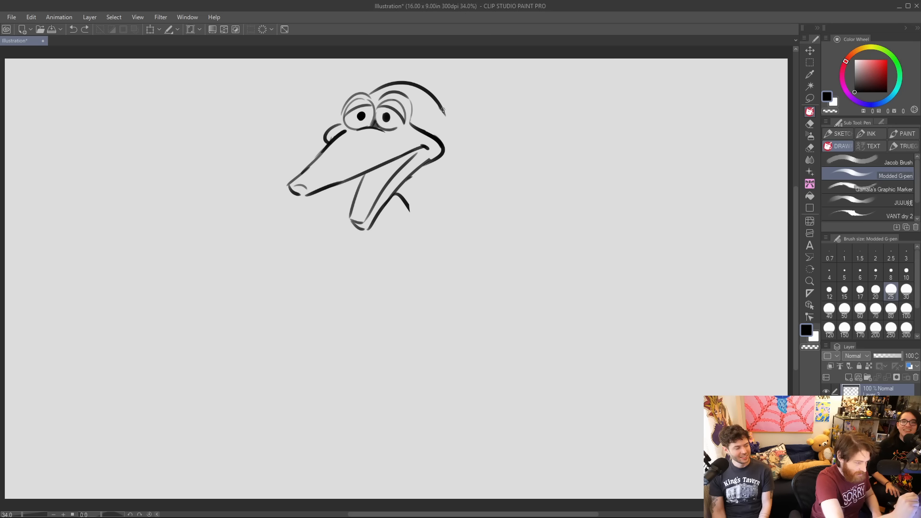
drag(437, 101, 468, 240)
drag(411, 213, 416, 285)
key(ctrl+z)
drag(396, 194, 416, 279)
drag(474, 198, 459, 286)
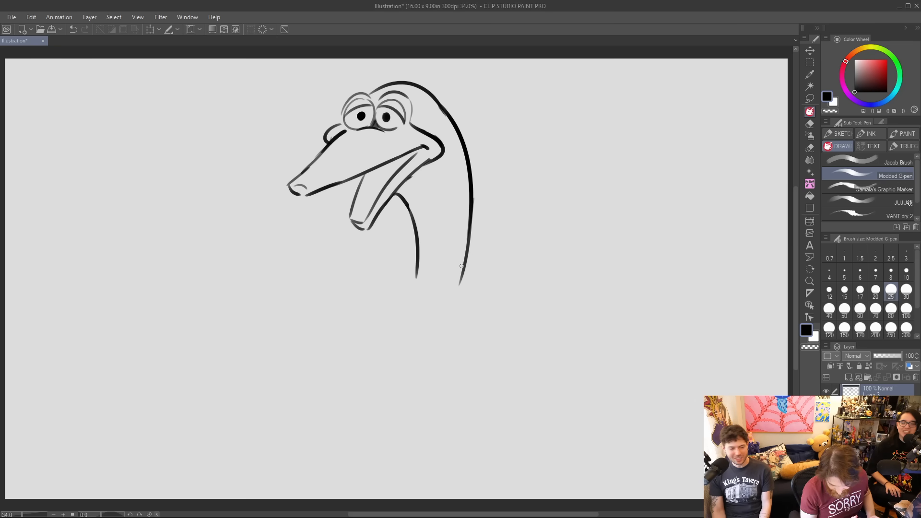
Extend the neck into a broad sloping chest and a straight back, and add a short arm line inside the body.
drag(416, 247, 320, 371)
drag(468, 259, 463, 377)
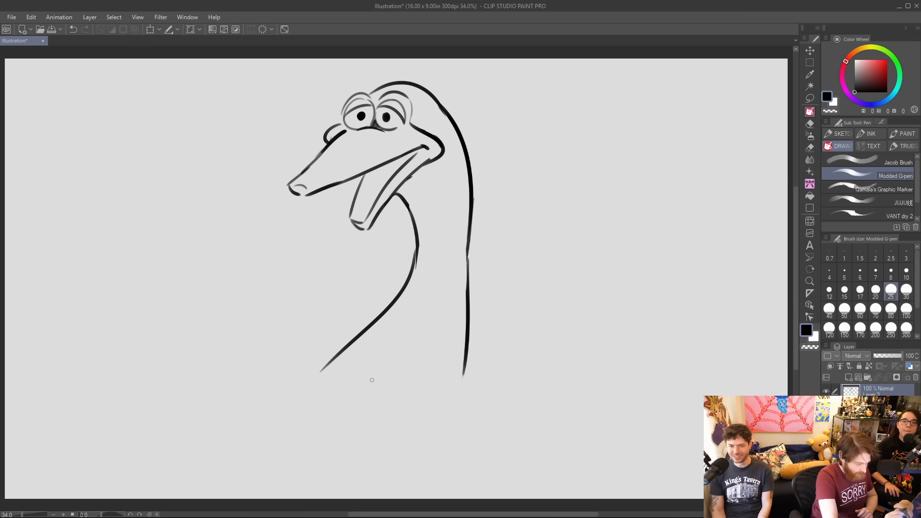
drag(361, 373, 381, 417)
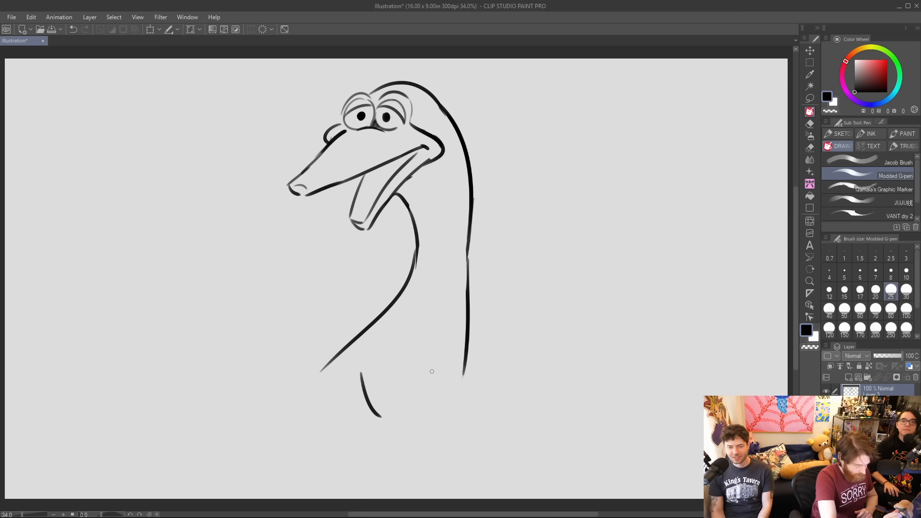
drag(357, 337, 274, 440)
drag(469, 331, 464, 447)
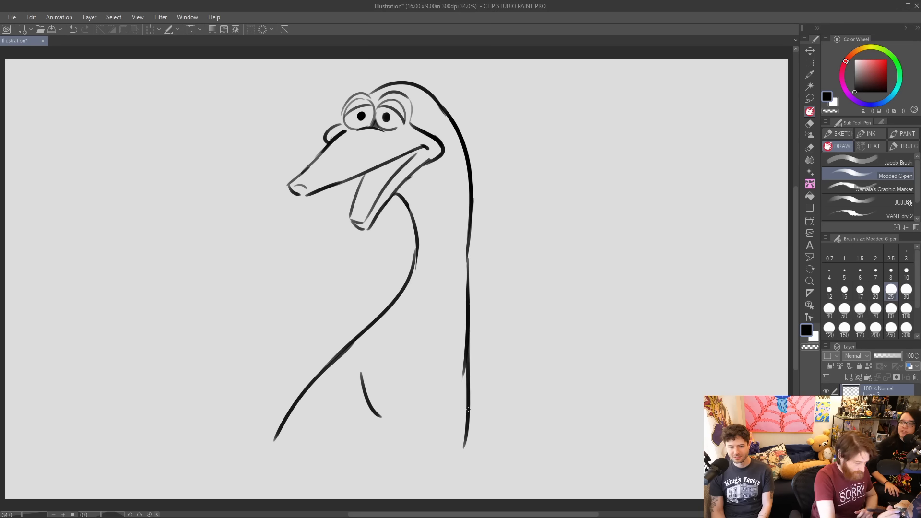
Reshape the back line with a slight lower bulge, add a diagonal crease on the front neck and smooth the back of the cranium.
drag(461, 309, 464, 389)
drag(463, 286, 463, 362)
drag(469, 240, 474, 344)
drag(473, 307, 467, 405)
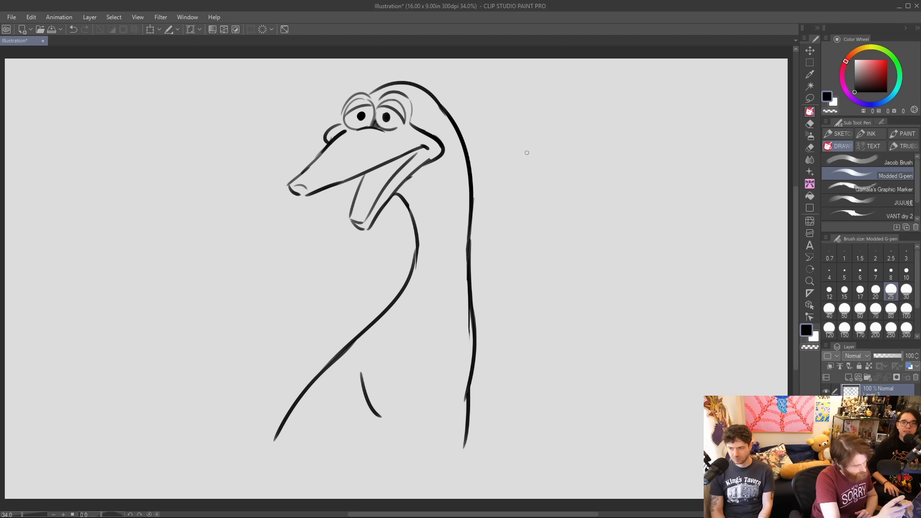
mouse_move(411, 211)
mouse_down()
mouse_move(416, 262)
mouse_move(413, 210)
mouse_move(430, 257)
mouse_move(414, 265)
mouse_move(475, 207)
mouse_up()
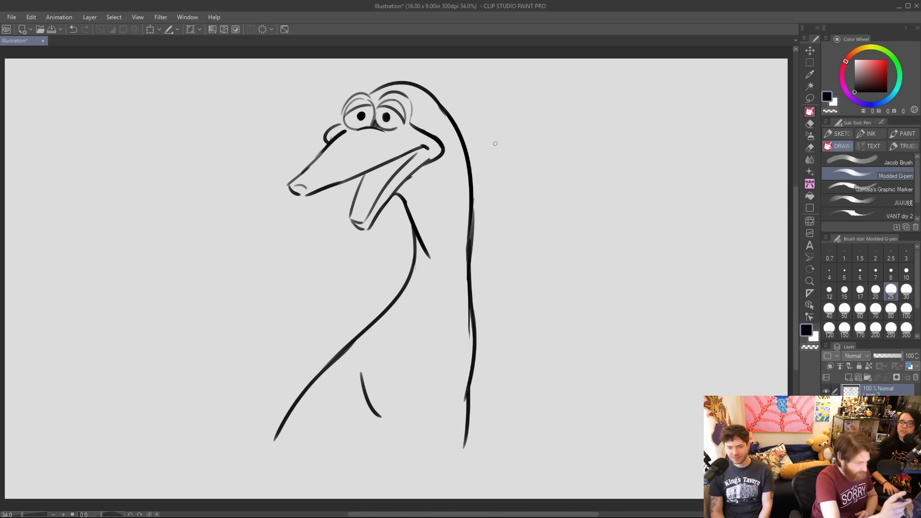
drag(438, 111, 450, 128)
Replace the brow bump with a small curve beside the left eye, redraw that eye's outer edge and rework the ridge over the right eye.
drag(325, 138, 338, 123)
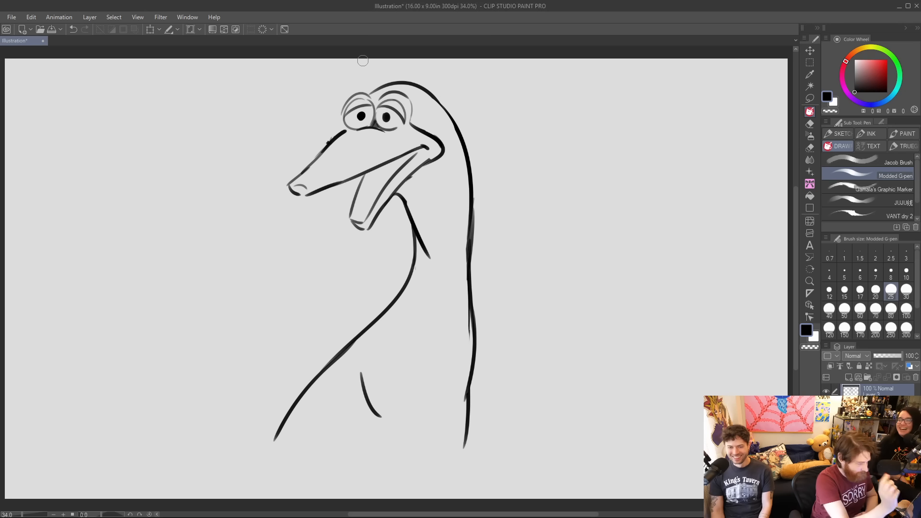
drag(409, 95, 418, 127)
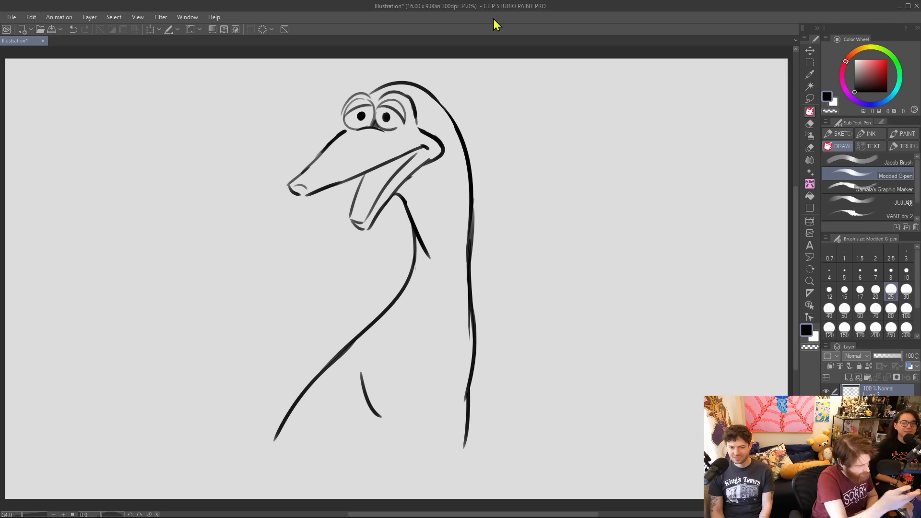
drag(339, 137, 343, 111)
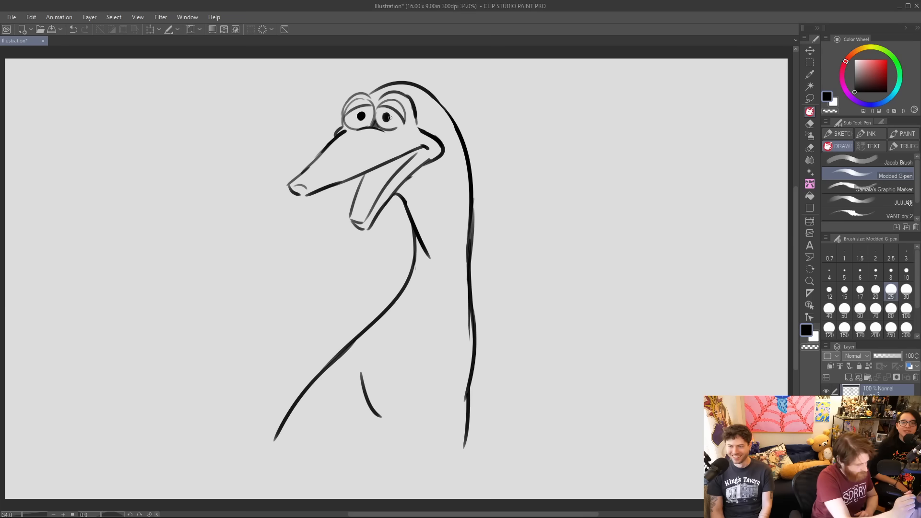
key(ctrl+z)
drag(342, 128, 348, 101)
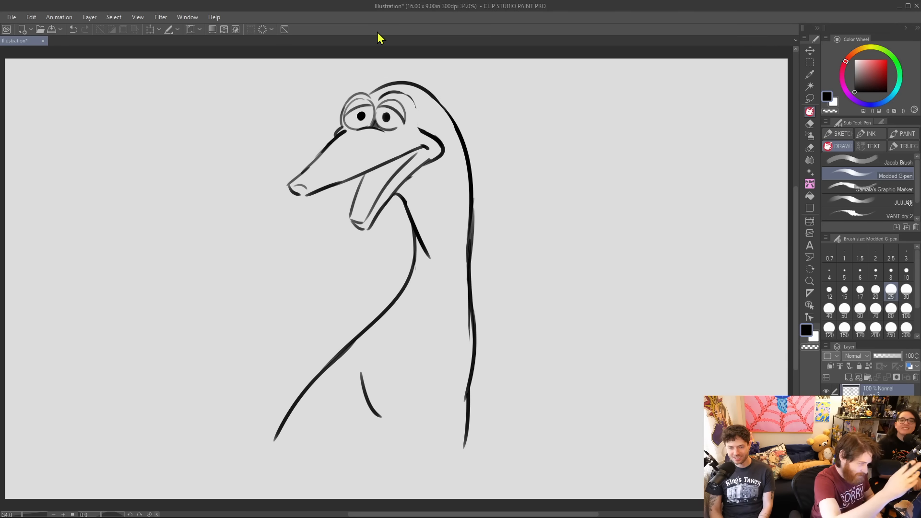
drag(407, 93, 417, 118)
key(ctrl+z)
key(ctrl+z)
Redraw the snout tip with a bolder curve and reshape the end of the lower jaw with an inner lip line.
drag(288, 187, 310, 194)
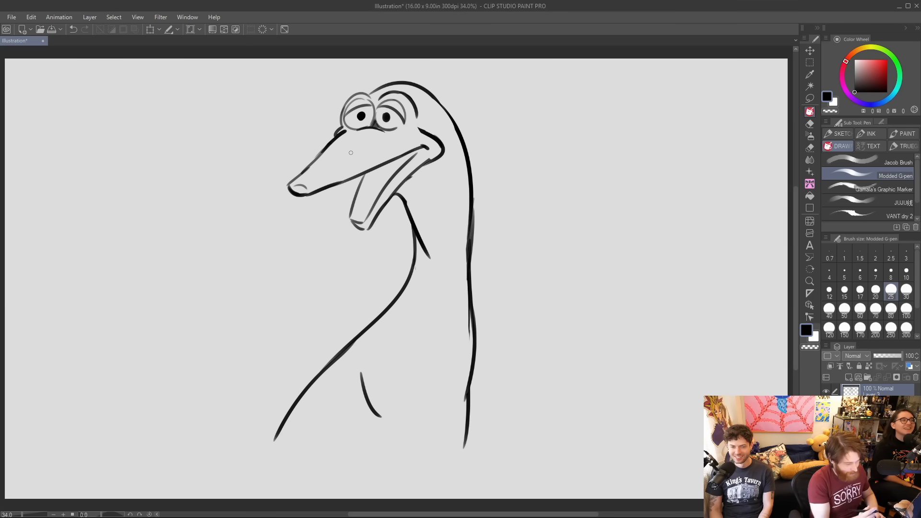
drag(349, 219, 369, 230)
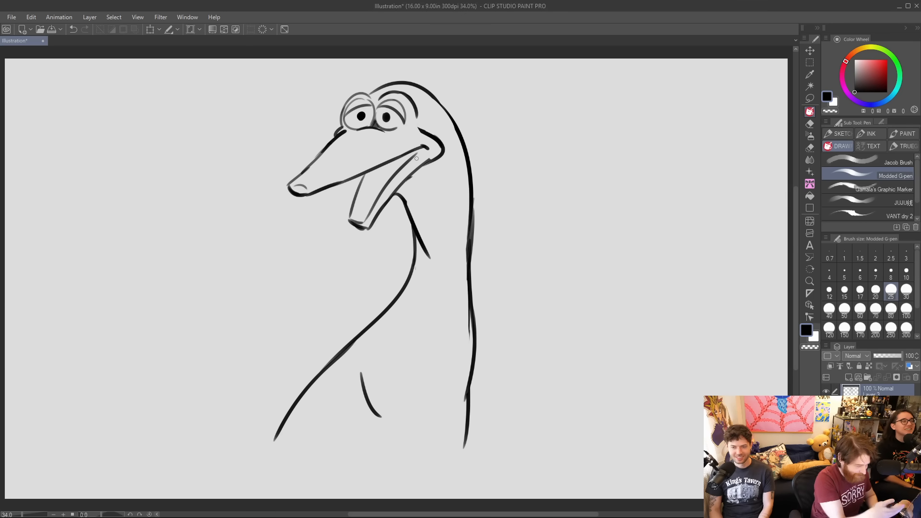
key(ctrl+z)
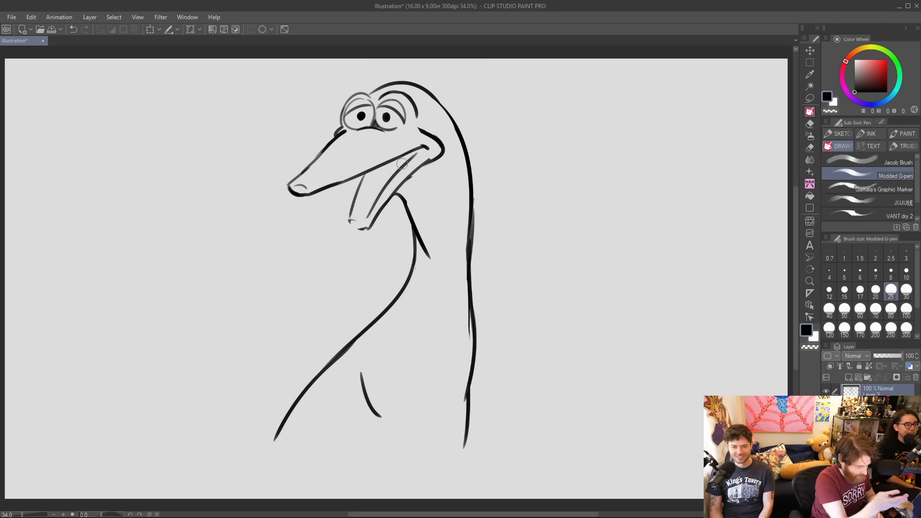
mouse_move(351, 220)
mouse_down()
mouse_move(377, 204)
mouse_move(368, 229)
mouse_up()
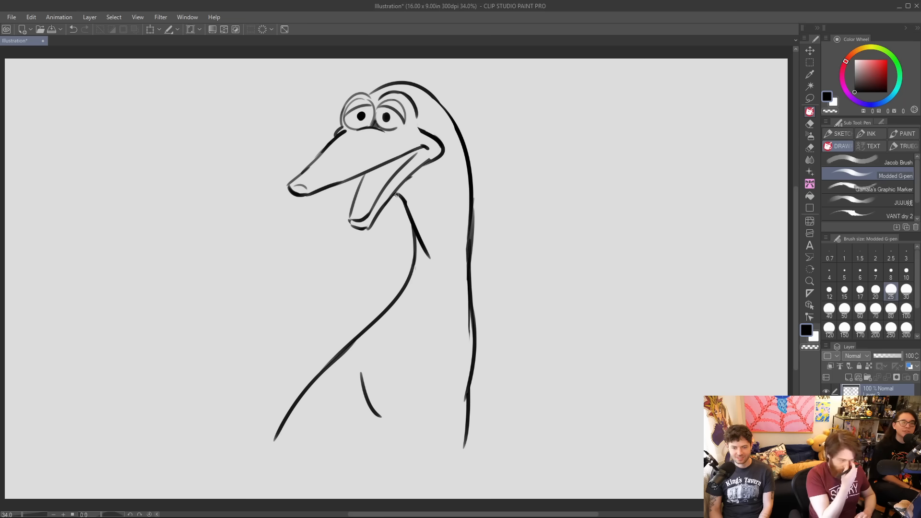
Add small tick marks across the top of the head and two dots on the neck behind the cheek.
mouse_move(417, 91)
mouse_down()
mouse_move(425, 84)
mouse_move(386, 82)
mouse_up()
click(456, 184)
click(453, 167)
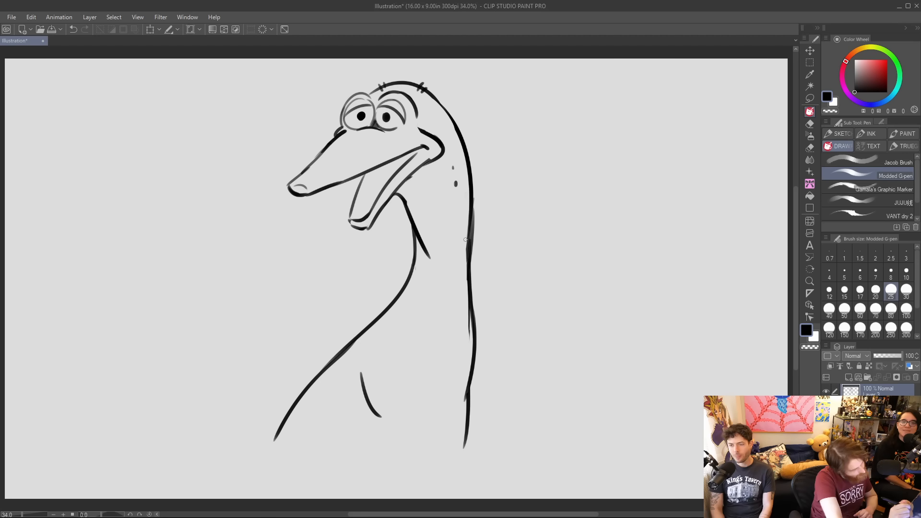
Draw a bent arm over the chest with a long outer curve, an inner contour and a short forearm line.
drag(411, 352, 418, 409)
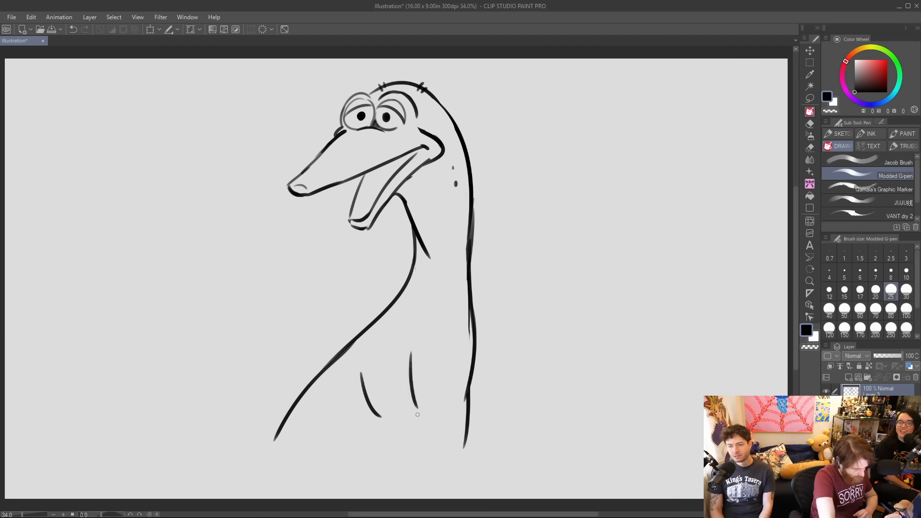
key(ctrl+z)
mouse_move(401, 349)
mouse_down()
mouse_move(410, 450)
mouse_move(439, 423)
mouse_move(502, 398)
mouse_move(465, 426)
mouse_move(464, 451)
mouse_up()
key(ctrl+z)
Clean up the doubled back line and add overlapping skin folds at the base of the neck, back and front.
drag(463, 307, 469, 348)
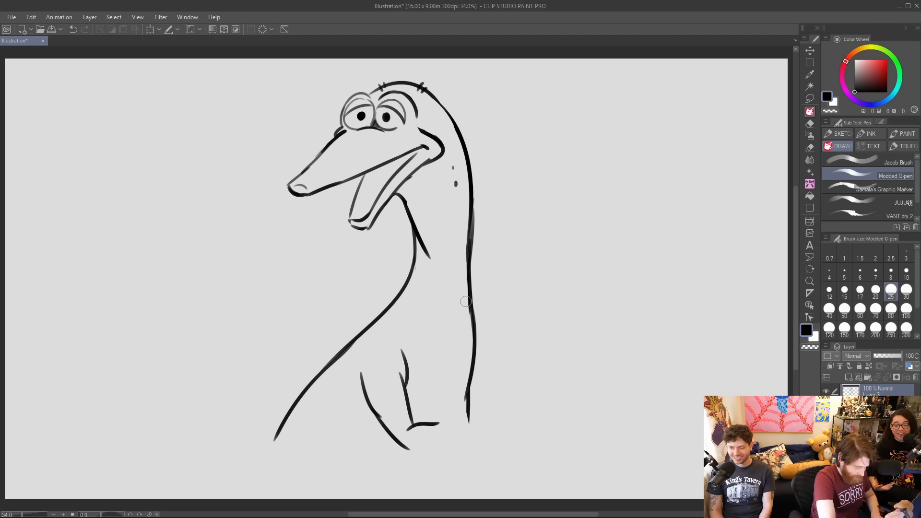
drag(462, 192, 462, 258)
drag(462, 191, 461, 276)
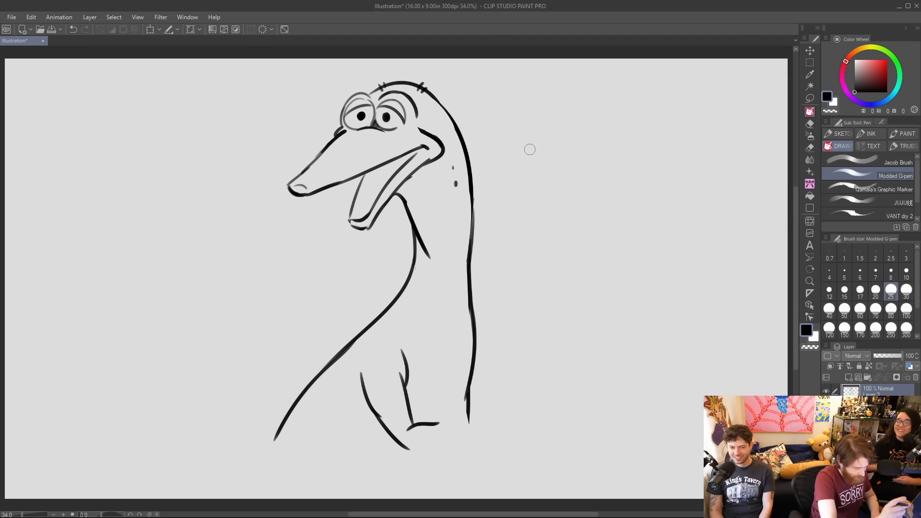
drag(473, 231, 464, 323)
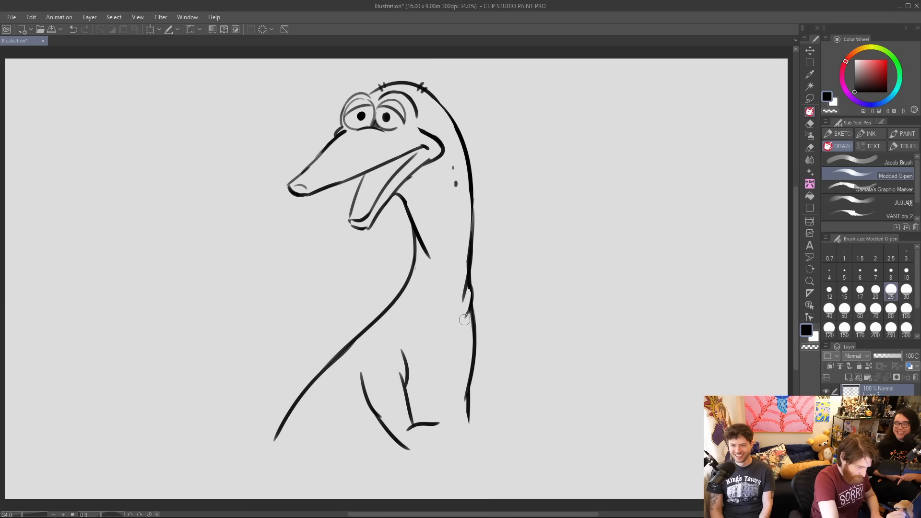
mouse_move(406, 287)
mouse_down()
mouse_move(412, 311)
mouse_move(402, 327)
mouse_move(408, 283)
mouse_move(410, 304)
mouse_move(406, 284)
mouse_move(395, 318)
mouse_up()
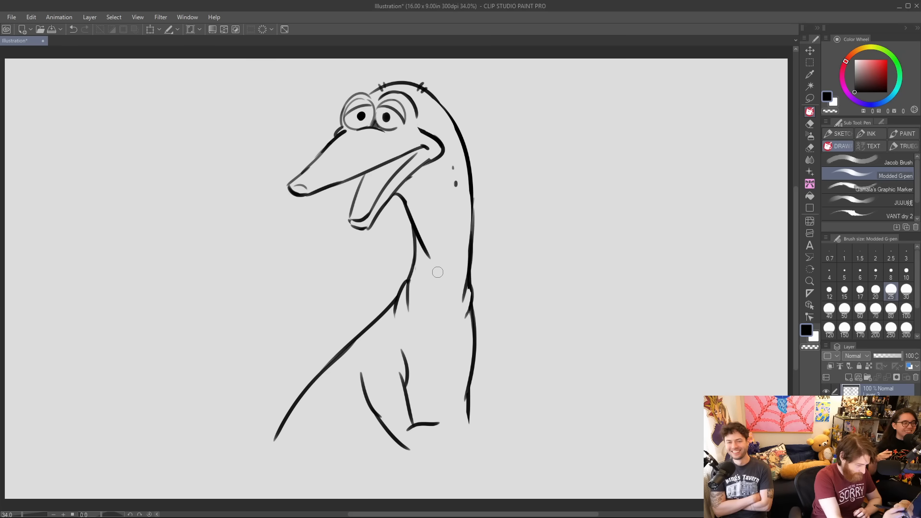
Extend the inner arm crease, round the top of the outer arm curve and add a short diagonal line off the lower back.
drag(392, 365, 406, 388)
drag(375, 339, 391, 343)
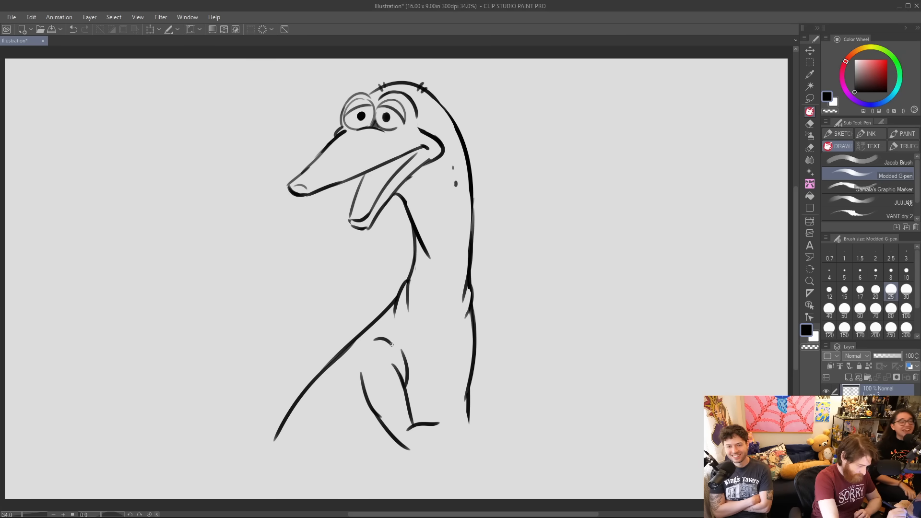
key(ctrl+z)
drag(362, 384, 383, 341)
key(ctrl+z)
key(ctrl+z)
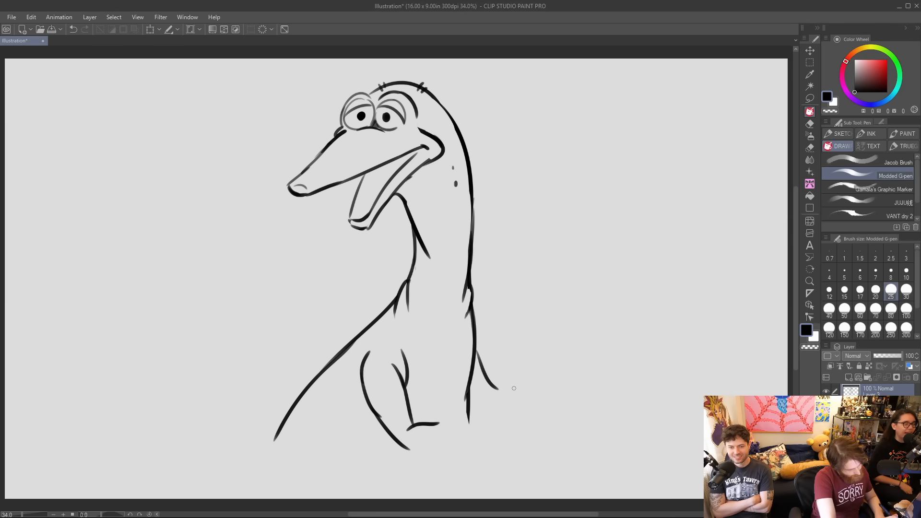
drag(475, 361, 496, 392)
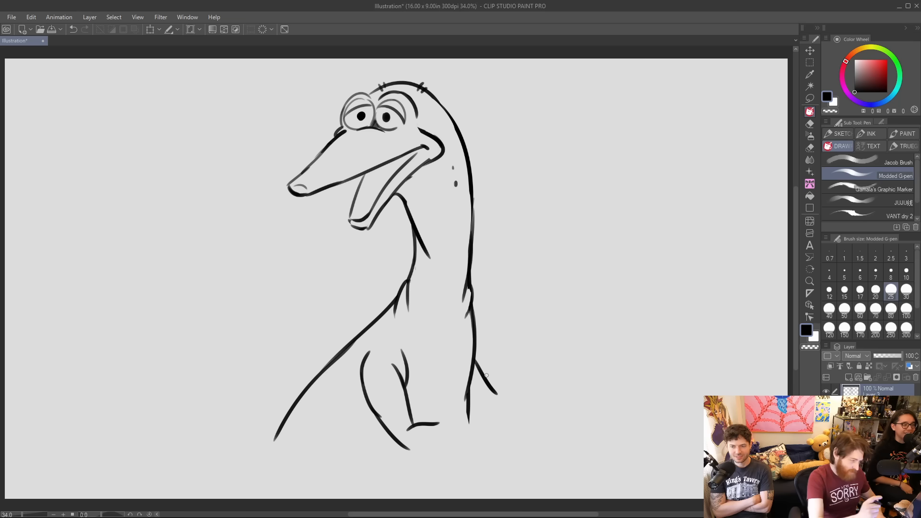
Darken the snout's bridge line, refine the inside of the lower jaw tip and add an inner line along the open mouth.
drag(290, 183, 334, 139)
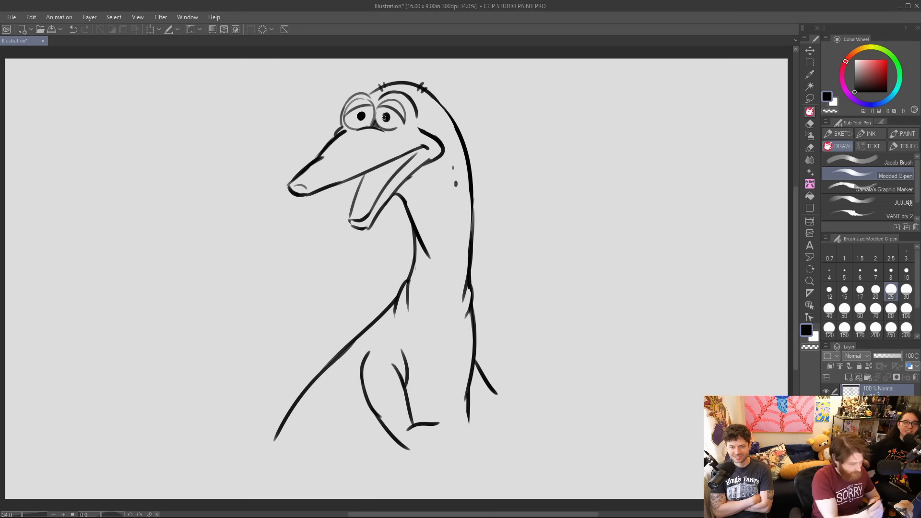
drag(355, 220, 359, 204)
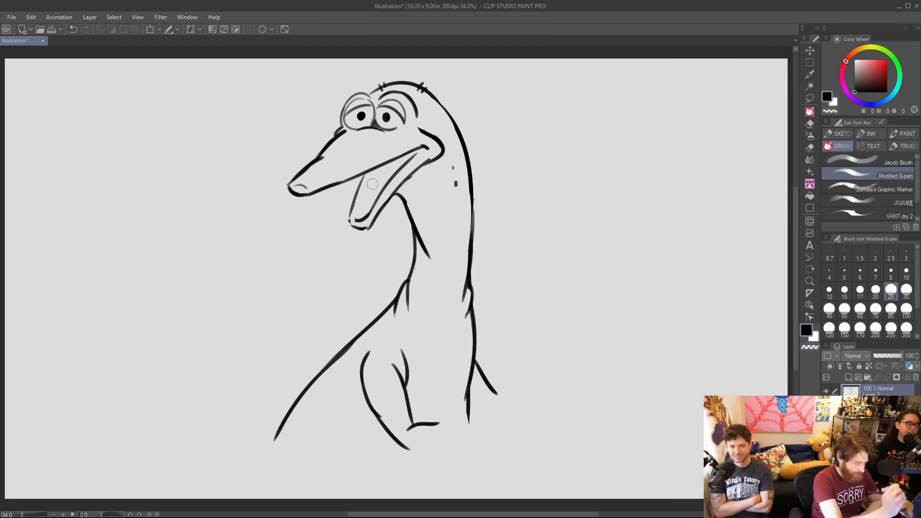
drag(352, 215, 357, 220)
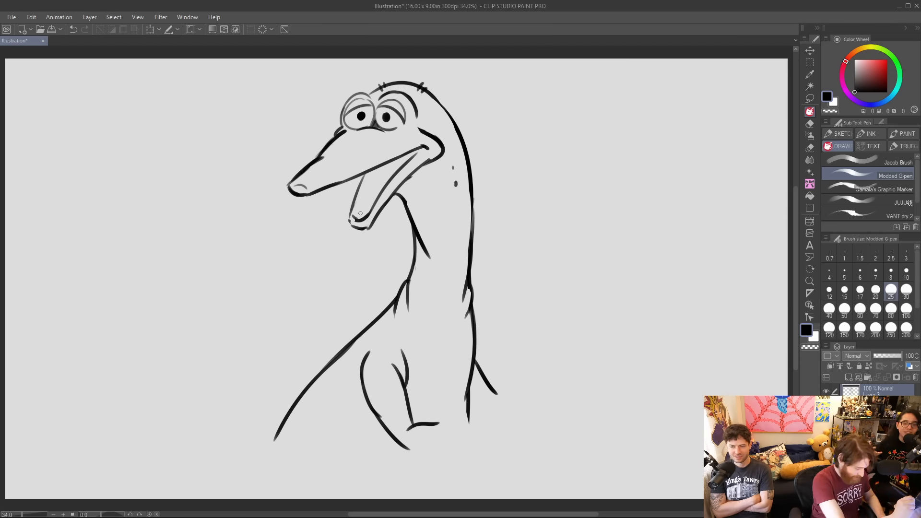
key(ctrl+z)
drag(372, 173, 360, 202)
drag(405, 155, 426, 146)
key(ctrl+z)
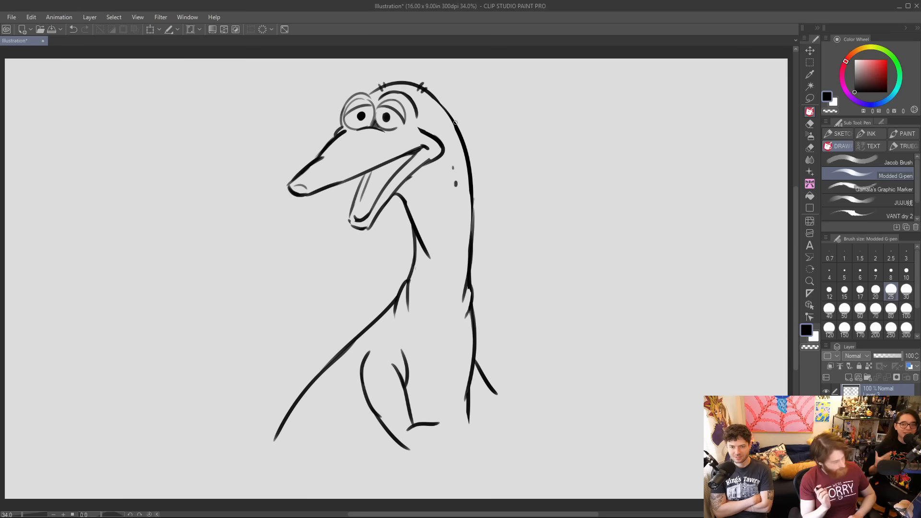
Scale the whole creature sketch down slightly toward its upper left corner and apply the transformation.
click(150, 29)
drag(498, 450, 471, 405)
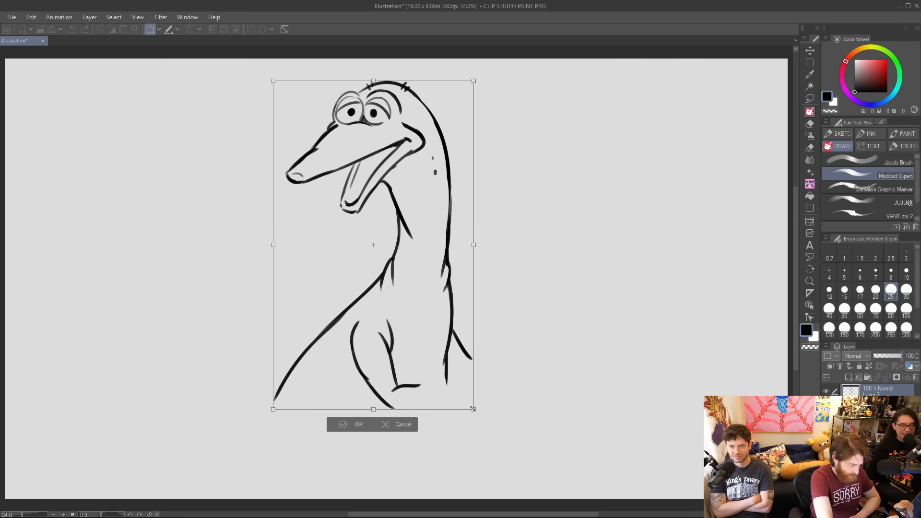
key(Return)
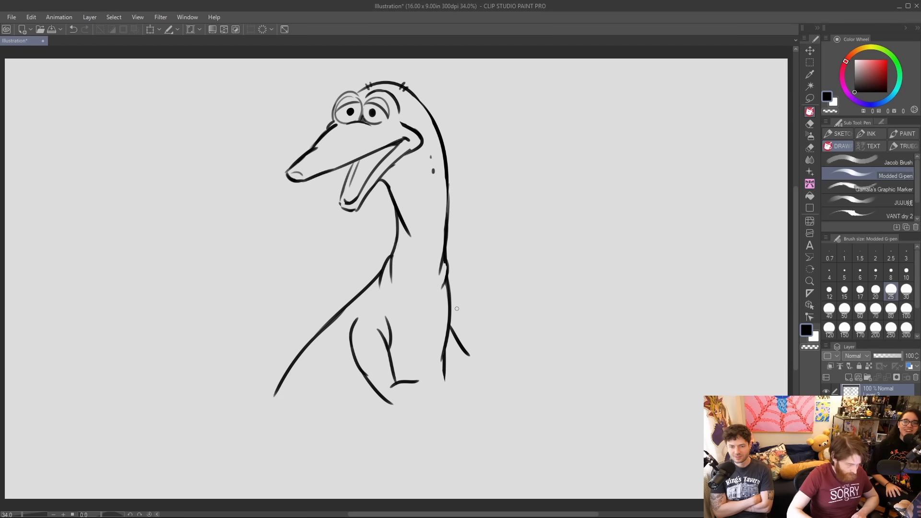
Erase the old arm and the middle of the chest line, and rough in a new arm reaching past the back.
mouse_move(362, 319)
mouse_down()
mouse_move(351, 338)
mouse_move(358, 356)
mouse_move(371, 365)
mouse_move(373, 330)
mouse_move(426, 380)
mouse_move(358, 324)
mouse_up()
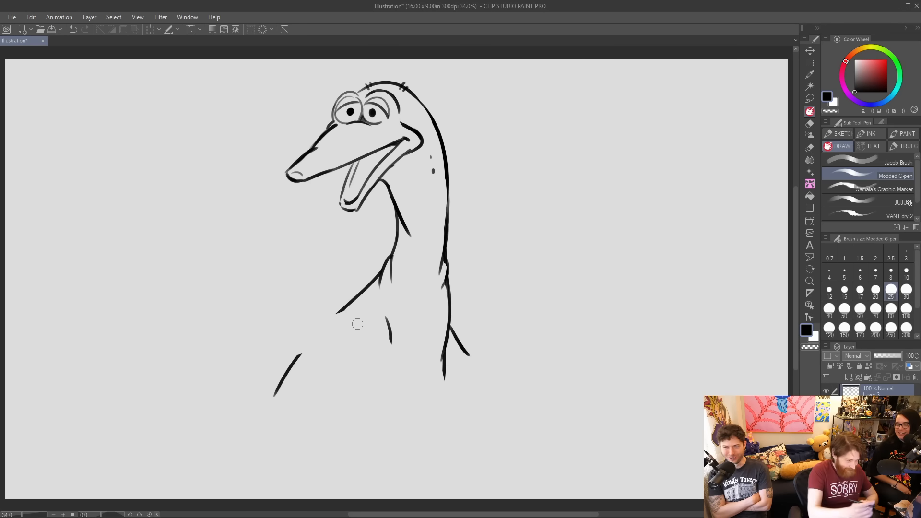
drag(388, 321, 391, 339)
mouse_move(345, 316)
mouse_down()
mouse_move(332, 314)
mouse_move(347, 333)
mouse_move(351, 372)
mouse_up()
mouse_move(381, 324)
mouse_down()
mouse_move(390, 357)
mouse_move(469, 300)
mouse_move(507, 312)
mouse_up()
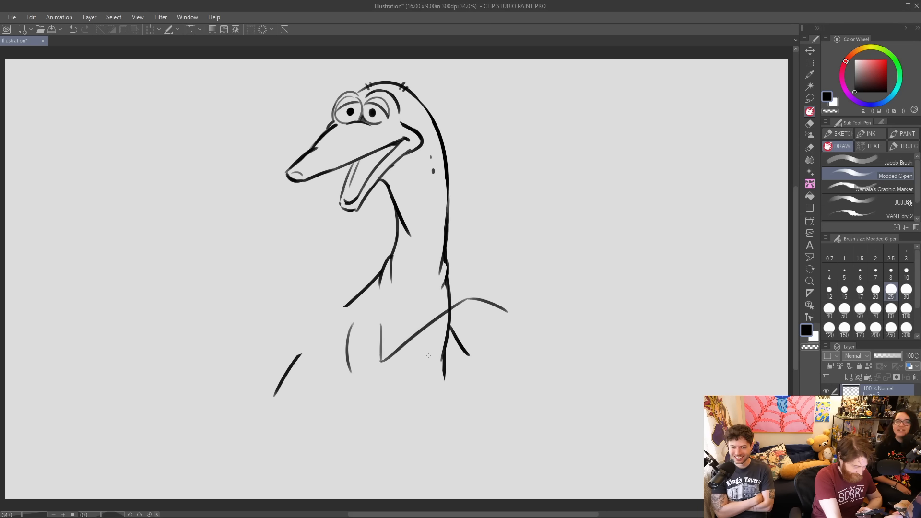
Erase the lower back lines and the upright arm strokes, keeping the long arm line that runs past the back.
drag(380, 320, 379, 357)
mouse_move(448, 337)
mouse_down()
mouse_move(458, 318)
mouse_move(462, 331)
mouse_move(440, 376)
mouse_up()
mouse_move(459, 338)
mouse_down()
mouse_move(437, 376)
mouse_move(471, 357)
mouse_up()
drag(389, 354, 394, 376)
drag(394, 376, 394, 353)
drag(352, 319, 349, 370)
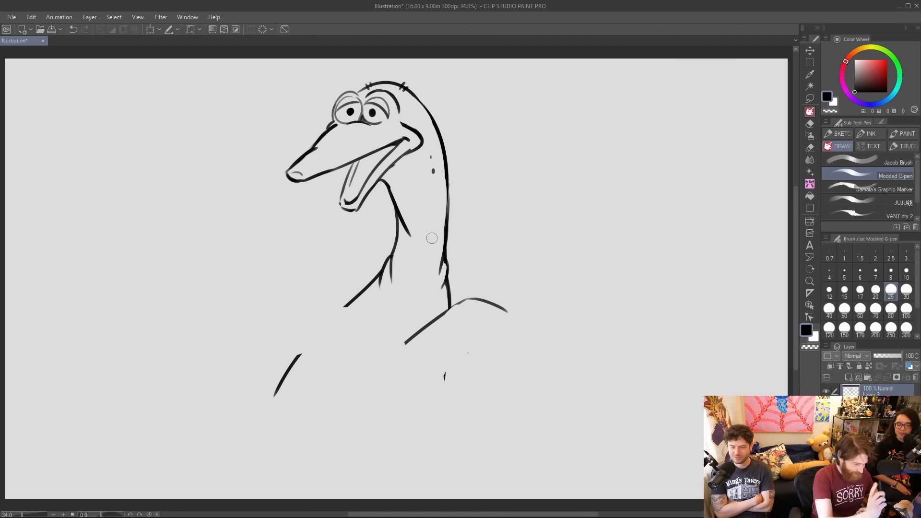
Try a bent arm folded across the chest with its elbow pointing down, and erase it along with the arm line.
mouse_move(345, 337)
mouse_down()
mouse_move(386, 393)
mouse_move(463, 326)
mouse_up()
mouse_move(410, 340)
mouse_down()
mouse_move(383, 363)
mouse_move(384, 349)
mouse_up()
mouse_move(378, 314)
mouse_down()
mouse_move(383, 332)
mouse_move(345, 349)
mouse_up()
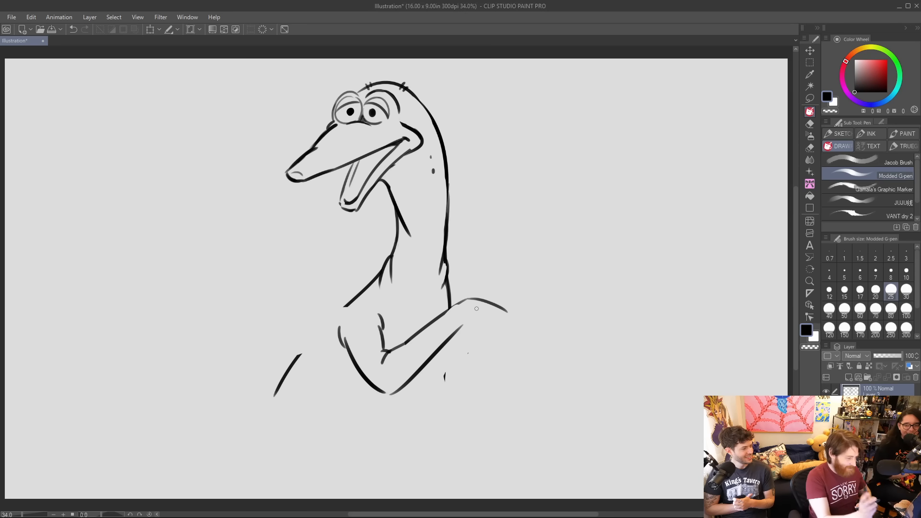
mouse_move(389, 312)
mouse_down()
mouse_move(382, 347)
mouse_move(357, 353)
mouse_move(334, 338)
mouse_move(354, 372)
mouse_move(380, 375)
mouse_move(382, 357)
mouse_move(445, 342)
mouse_move(432, 366)
mouse_move(460, 312)
mouse_move(423, 332)
mouse_move(493, 306)
mouse_move(438, 366)
mouse_up()
Draw the front arm's top line sweeping forward from the neck base and a small hand behind the head, trimming the old chest lines.
mouse_move(357, 291)
mouse_down()
mouse_move(261, 322)
mouse_move(266, 354)
mouse_up()
mouse_move(439, 95)
mouse_down()
mouse_move(482, 98)
mouse_move(454, 103)
mouse_move(470, 107)
mouse_move(447, 128)
mouse_move(472, 125)
mouse_move(495, 103)
mouse_move(479, 128)
mouse_up()
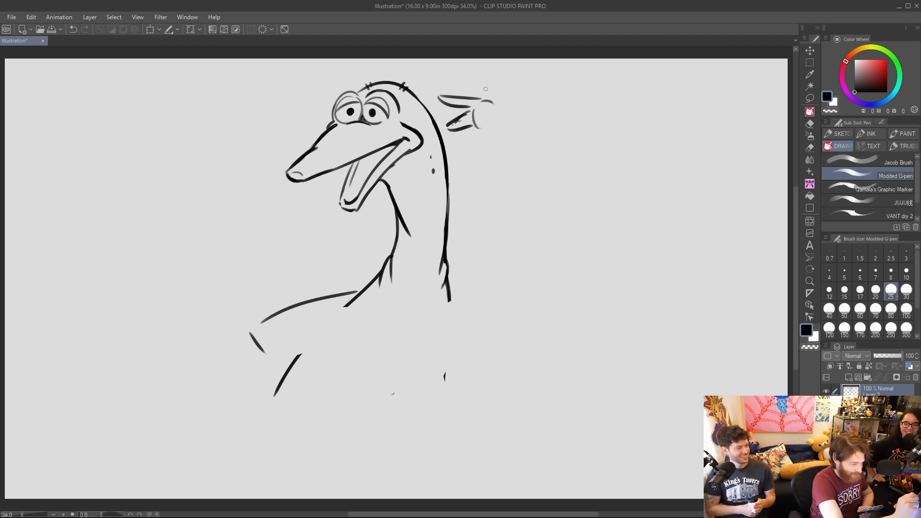
drag(353, 306, 339, 310)
mouse_move(250, 333)
mouse_down()
mouse_move(268, 356)
mouse_move(302, 355)
mouse_up()
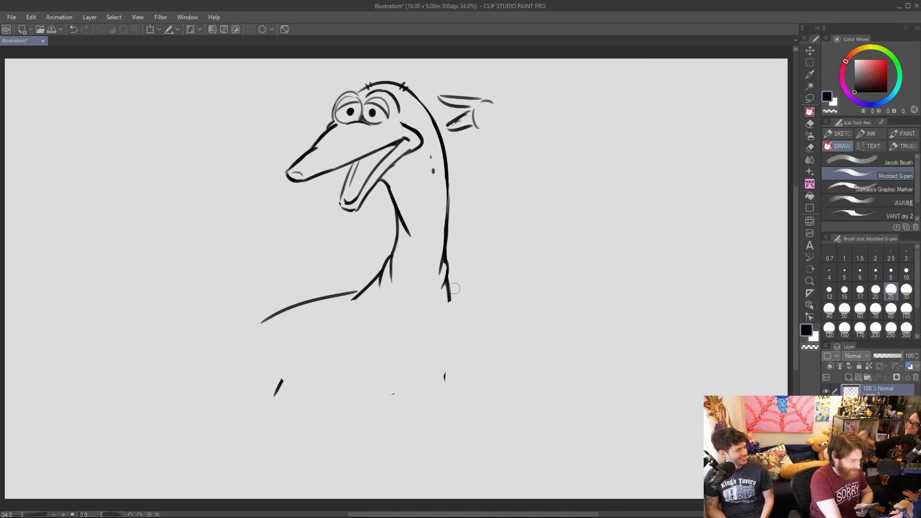
Redraw the back as a long curve below the neck and add the front arm's underside, elbow and downward forearm.
mouse_move(456, 368)
mouse_down()
mouse_move(440, 395)
mouse_move(292, 378)
mouse_move(371, 280)
mouse_move(443, 288)
mouse_move(455, 205)
mouse_up()
drag(447, 277, 465, 396)
mouse_move(377, 275)
mouse_down()
mouse_move(365, 299)
mouse_move(372, 296)
mouse_move(380, 330)
mouse_move(271, 347)
mouse_move(279, 372)
mouse_move(310, 384)
mouse_up()
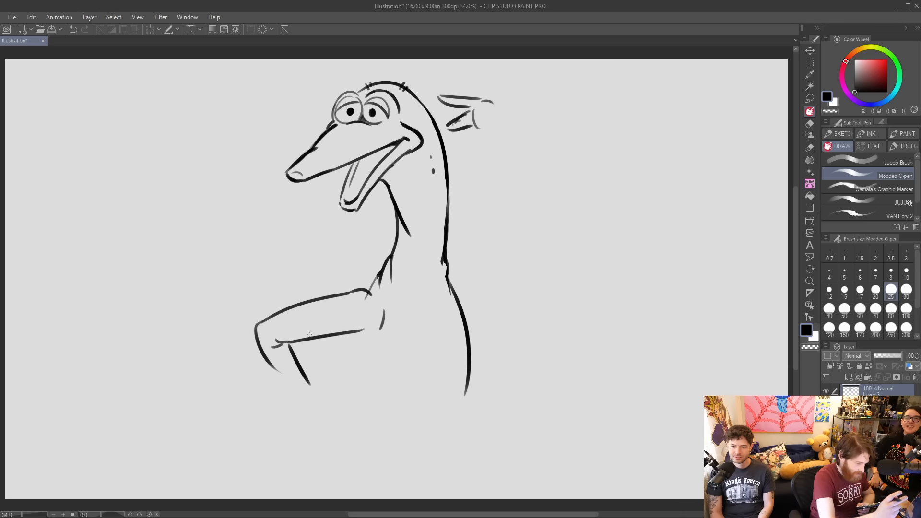
Try a raised second arm angling up behind the back, and erase it together with the small hand.
drag(452, 276, 503, 242)
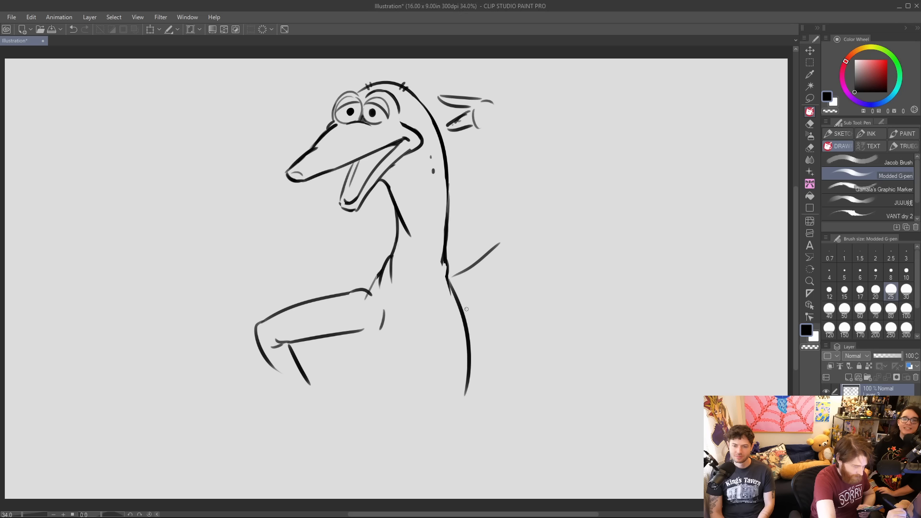
drag(465, 309, 545, 237)
drag(466, 270, 533, 221)
mouse_move(501, 195)
mouse_down()
mouse_move(532, 224)
mouse_move(572, 222)
mouse_move(515, 274)
mouse_up()
drag(545, 236, 467, 308)
drag(534, 221, 536, 235)
mouse_move(487, 111)
mouse_down()
mouse_move(455, 142)
mouse_move(457, 112)
mouse_move(470, 94)
mouse_move(489, 97)
mouse_up()
mouse_move(513, 187)
mouse_down()
mouse_move(542, 211)
mouse_move(545, 200)
mouse_move(531, 265)
mouse_move(487, 253)
mouse_up()
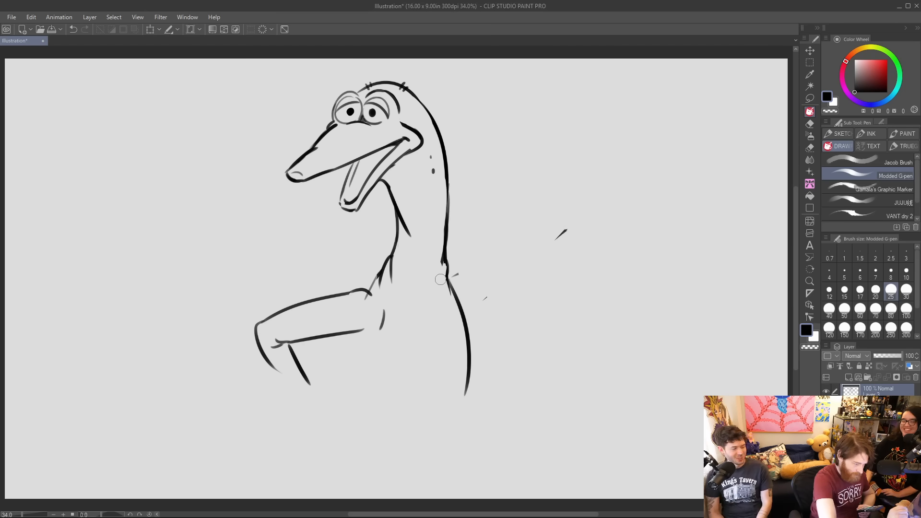
Reshape the front shoulder fold, extend the front arm's lines toward the armpit and add a short chest line beneath the arm.
mouse_move(363, 298)
mouse_down()
mouse_move(374, 298)
mouse_move(379, 275)
mouse_up()
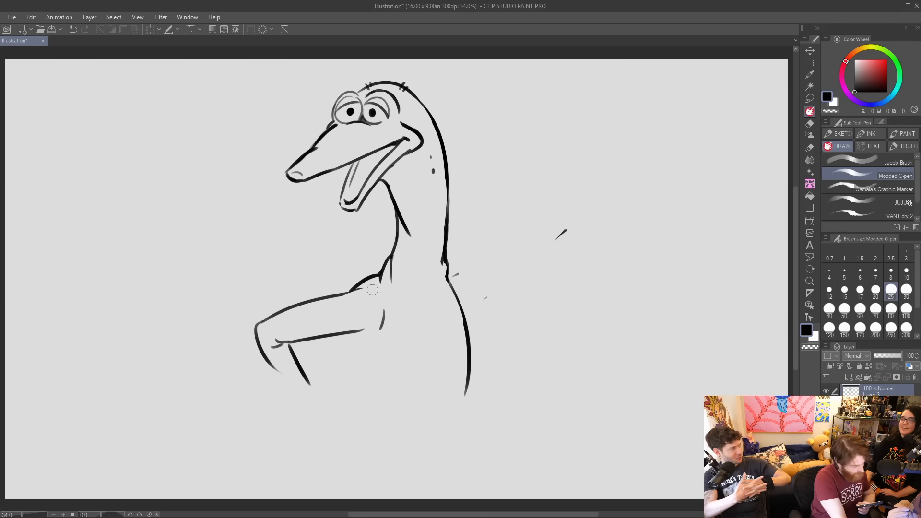
drag(325, 295, 371, 291)
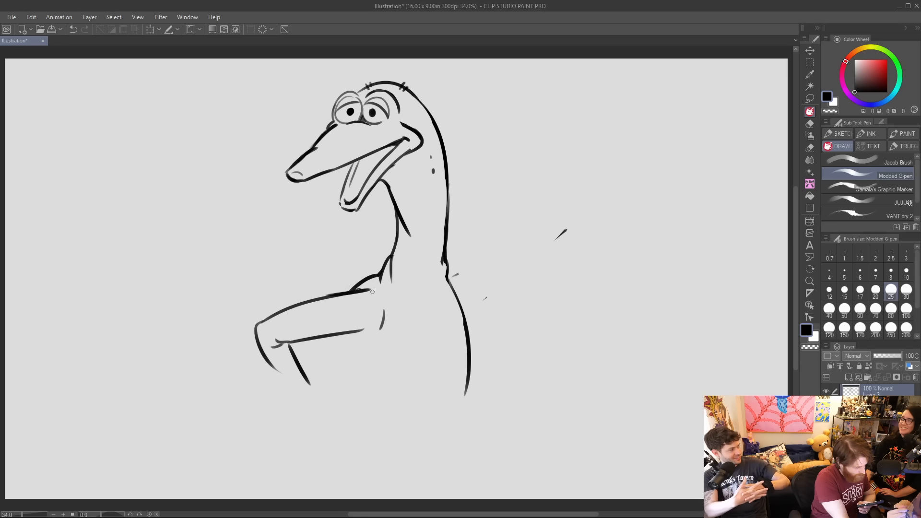
drag(365, 330, 387, 316)
drag(334, 336, 328, 360)
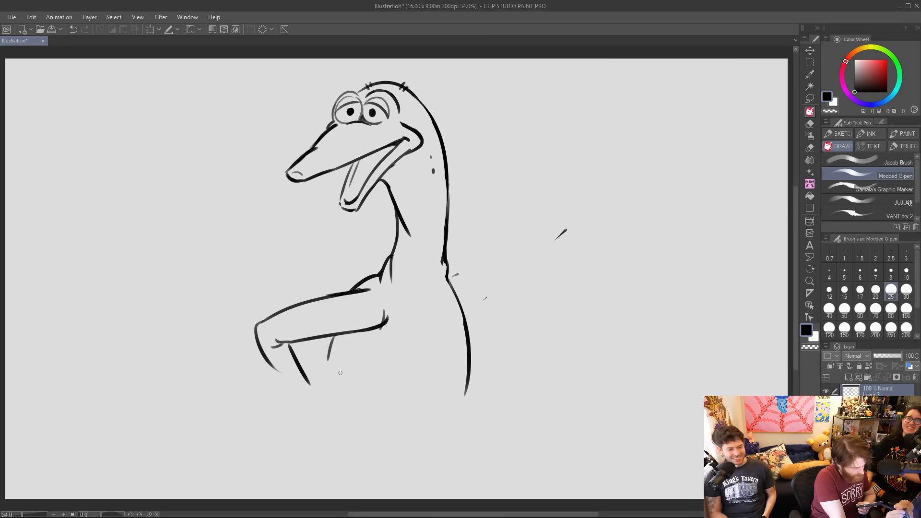
Draw the second arm extending out behind the back, with its forearm bent up toward the head and a small hand.
drag(451, 287, 538, 252)
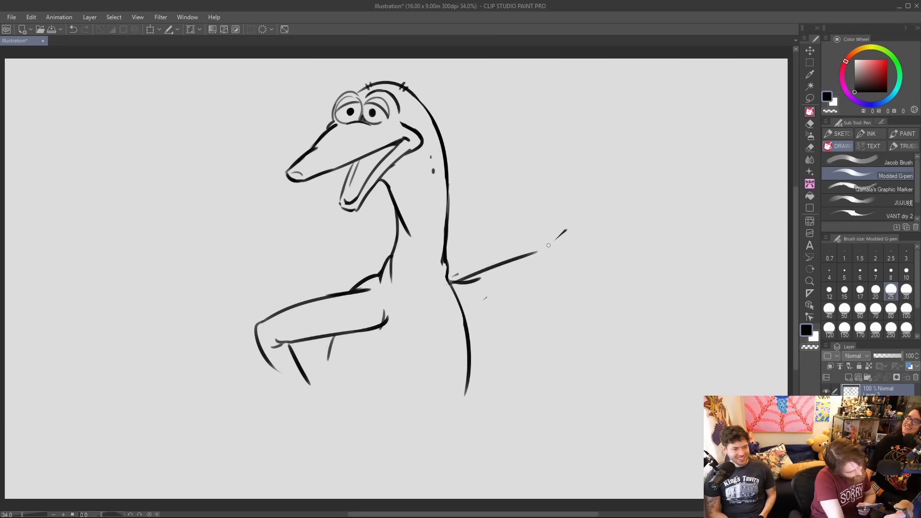
drag(463, 315, 572, 269)
mouse_move(485, 190)
mouse_down()
mouse_move(546, 254)
mouse_move(578, 245)
mouse_up()
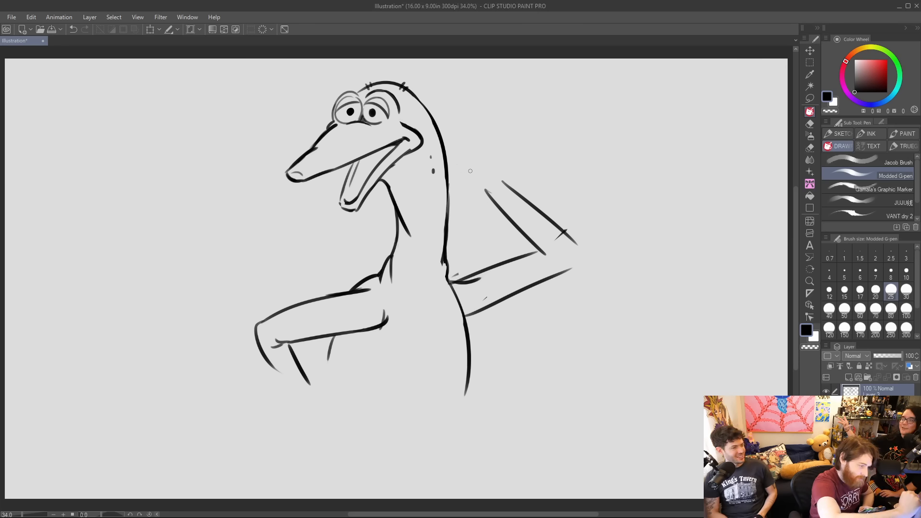
mouse_move(489, 198)
mouse_down()
mouse_move(468, 193)
mouse_move(483, 181)
mouse_move(486, 189)
mouse_move(466, 174)
mouse_move(477, 189)
mouse_up()
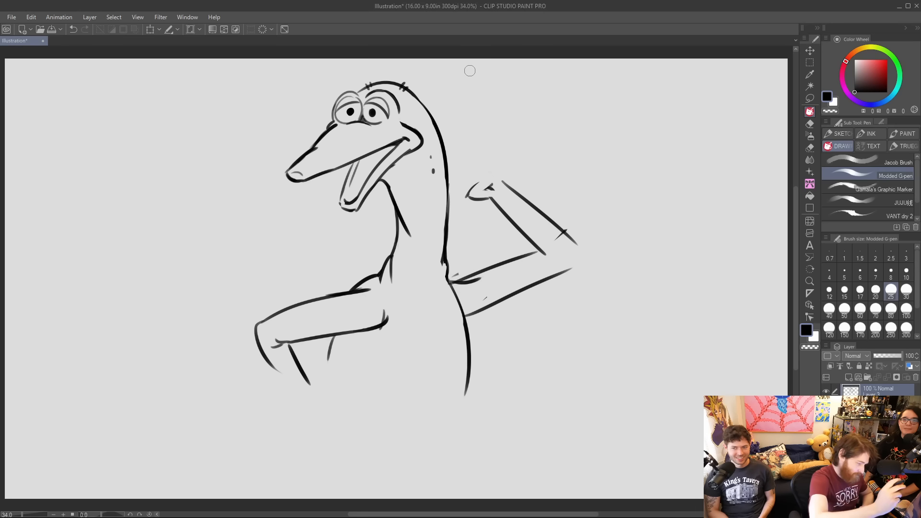
Erase the back line crossing the raised arm's shoulder and redraw the armpit and the side of the torso below it.
mouse_move(457, 286)
mouse_down()
mouse_move(502, 271)
mouse_move(469, 280)
mouse_move(463, 270)
mouse_move(457, 288)
mouse_move(441, 270)
mouse_move(462, 292)
mouse_move(460, 313)
mouse_up()
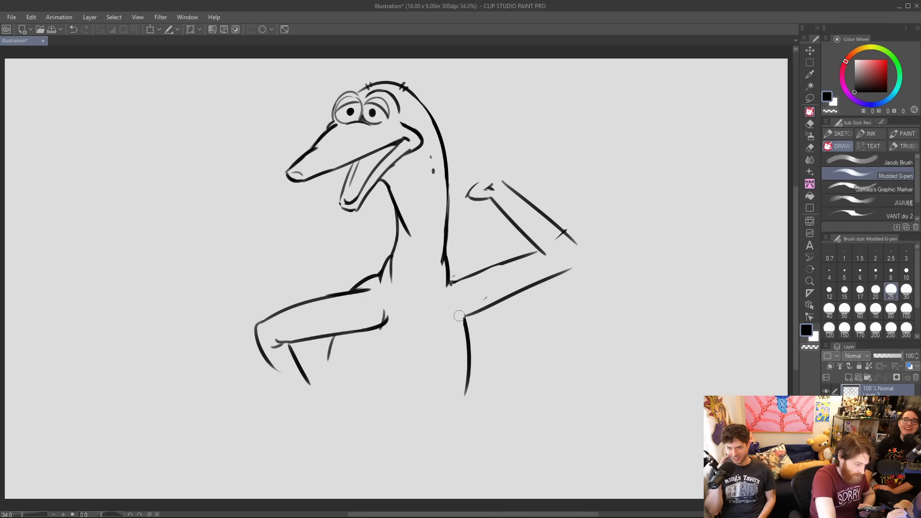
mouse_move(403, 298)
mouse_down()
mouse_move(371, 318)
mouse_move(397, 303)
mouse_up()
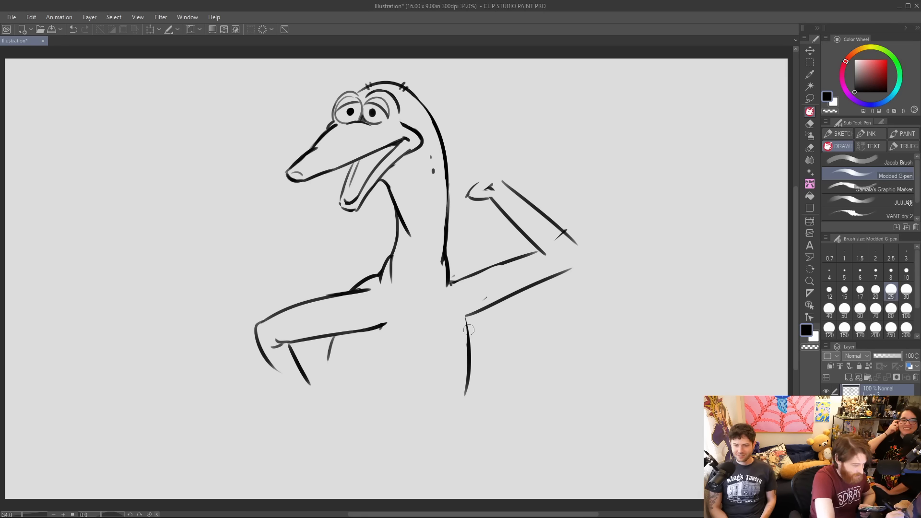
drag(457, 326, 456, 367)
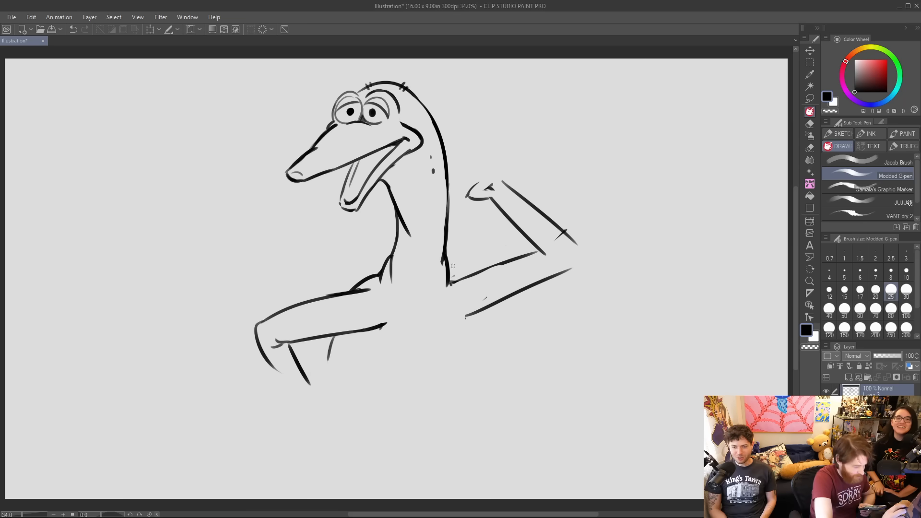
drag(465, 302, 458, 358)
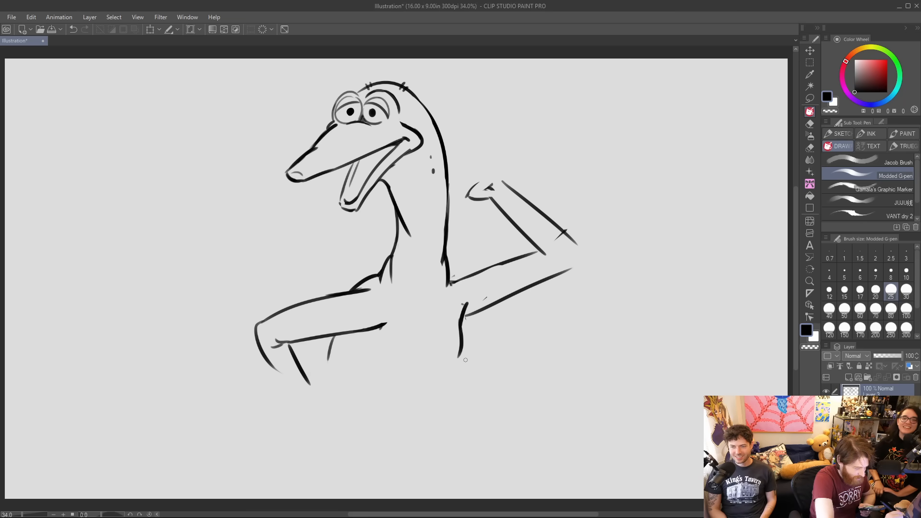
drag(449, 282, 481, 272)
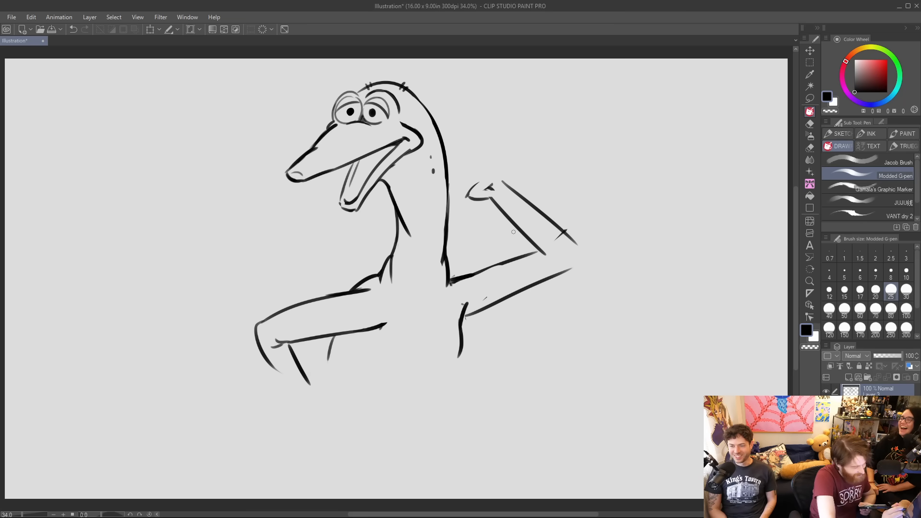
drag(460, 355, 466, 402)
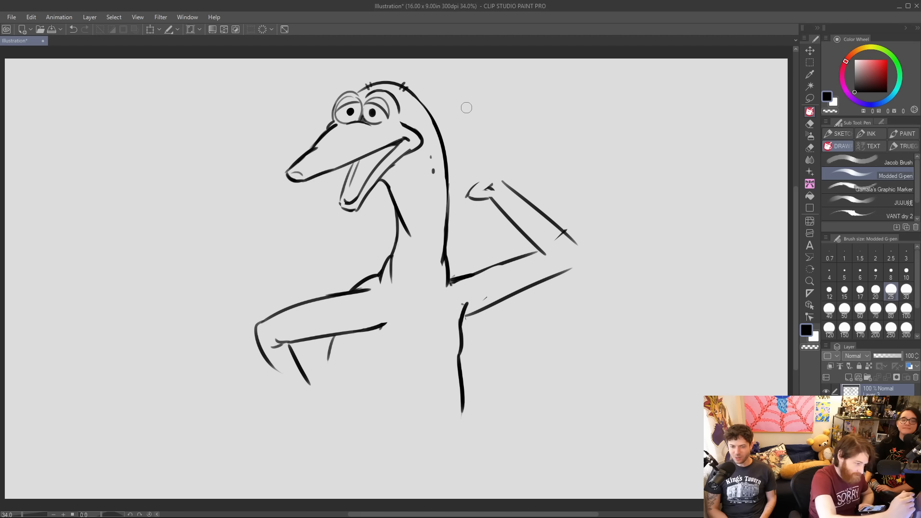
Erase the raised arm's forearm and small hand, and redraw the forearm with a rounded elbow and inner crease.
mouse_move(505, 185)
mouse_down()
mouse_move(569, 248)
mouse_move(566, 232)
mouse_move(475, 189)
mouse_move(548, 256)
mouse_move(579, 251)
mouse_up()
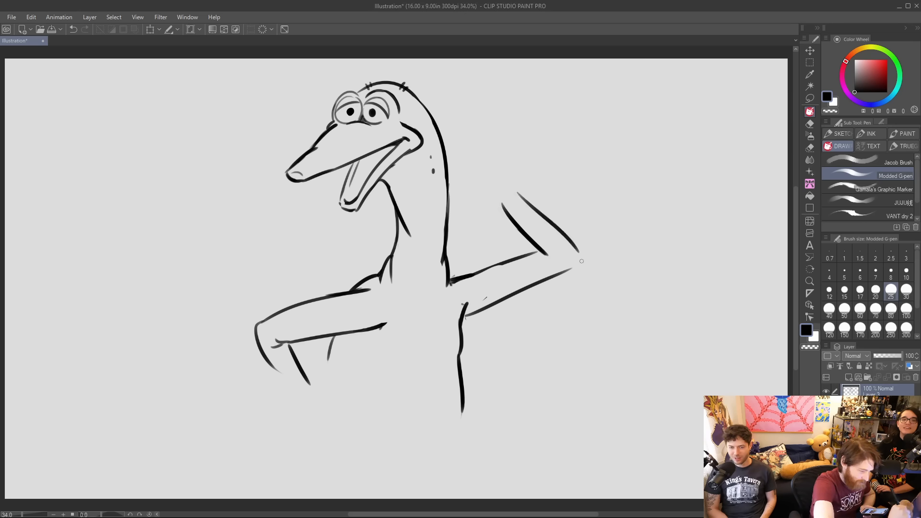
mouse_move(492, 195)
mouse_down()
mouse_move(551, 222)
mouse_move(569, 242)
mouse_up()
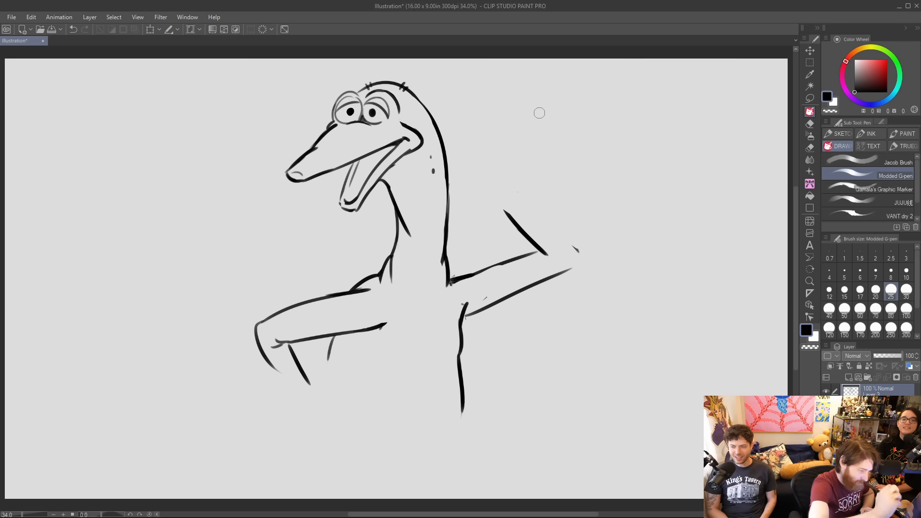
drag(510, 190, 590, 246)
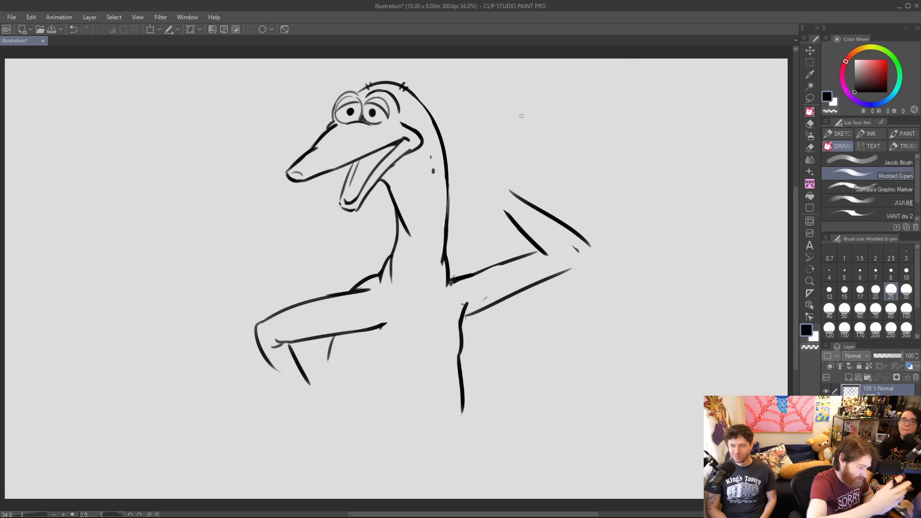
mouse_move(507, 190)
mouse_down()
mouse_move(551, 221)
mouse_move(557, 259)
mouse_move(542, 248)
mouse_up()
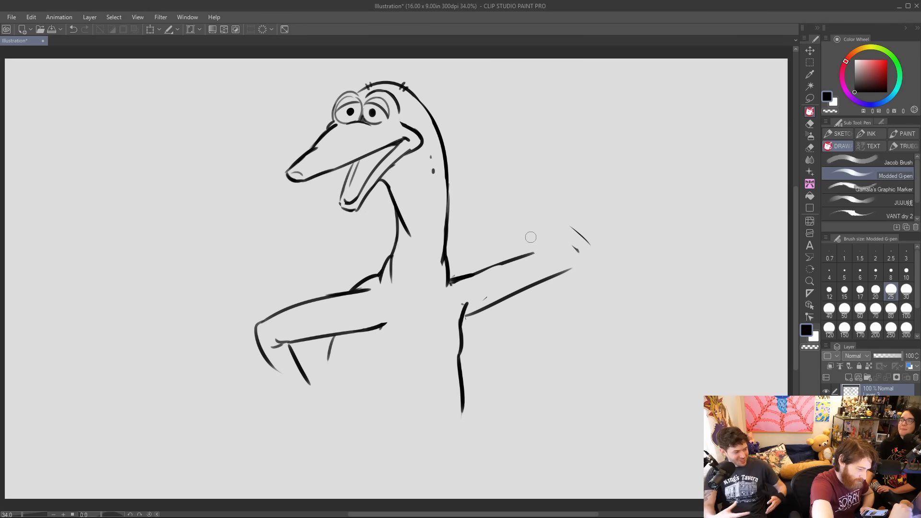
mouse_move(492, 194)
mouse_down()
mouse_move(535, 249)
mouse_move(582, 259)
mouse_move(556, 224)
mouse_move(532, 255)
mouse_move(542, 253)
mouse_up()
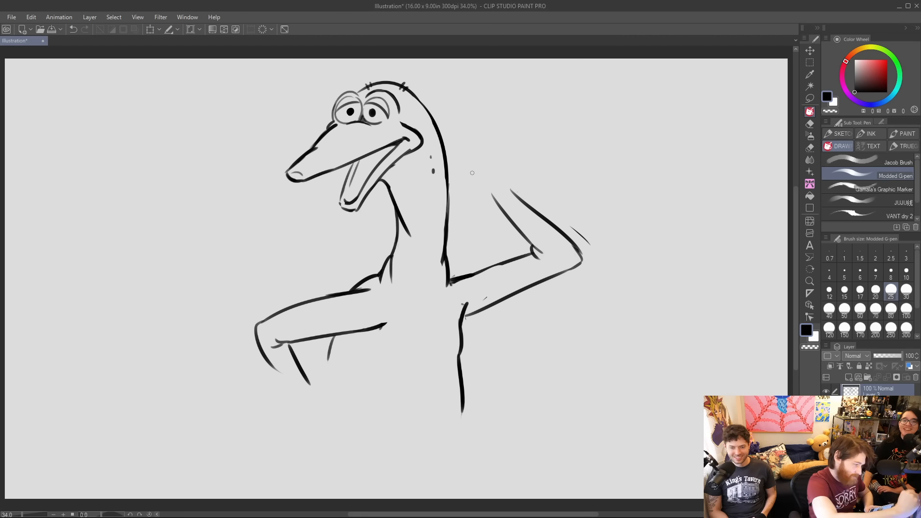
Draw the raised hand with two pointed fingers spread in a V and a folded thumb with a palm crease.
mouse_move(452, 144)
mouse_down()
mouse_move(485, 171)
mouse_move(476, 130)
mouse_move(494, 163)
mouse_up()
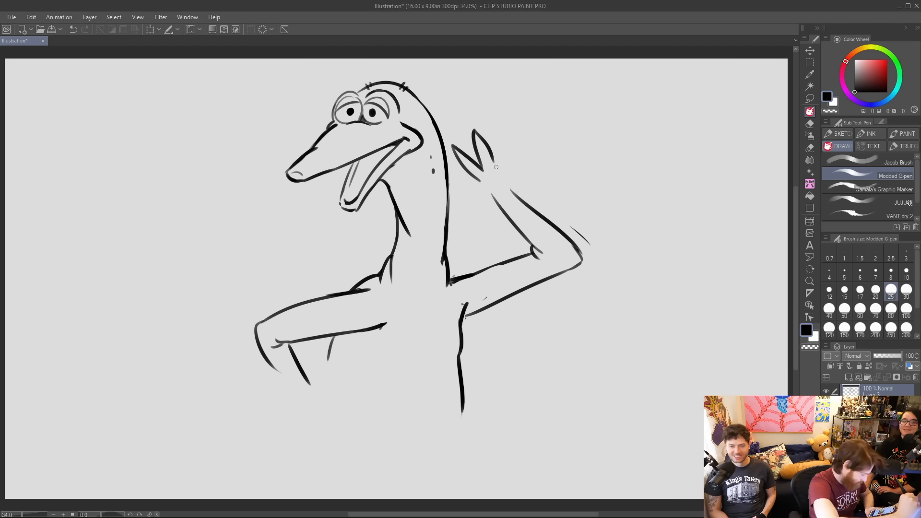
mouse_move(499, 206)
mouse_down()
mouse_move(475, 192)
mouse_move(495, 186)
mouse_up()
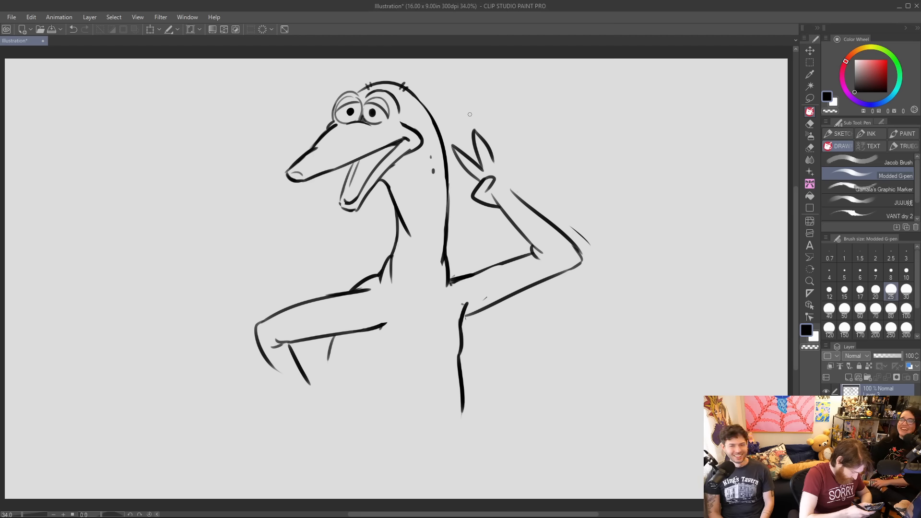
mouse_move(454, 151)
mouse_down()
mouse_move(475, 175)
mouse_move(487, 140)
mouse_move(506, 165)
mouse_move(492, 176)
mouse_move(524, 218)
mouse_move(528, 211)
mouse_move(491, 187)
mouse_move(470, 204)
mouse_move(497, 173)
mouse_move(489, 195)
mouse_move(507, 195)
mouse_move(458, 144)
mouse_move(495, 166)
mouse_move(497, 129)
mouse_move(517, 181)
mouse_up()
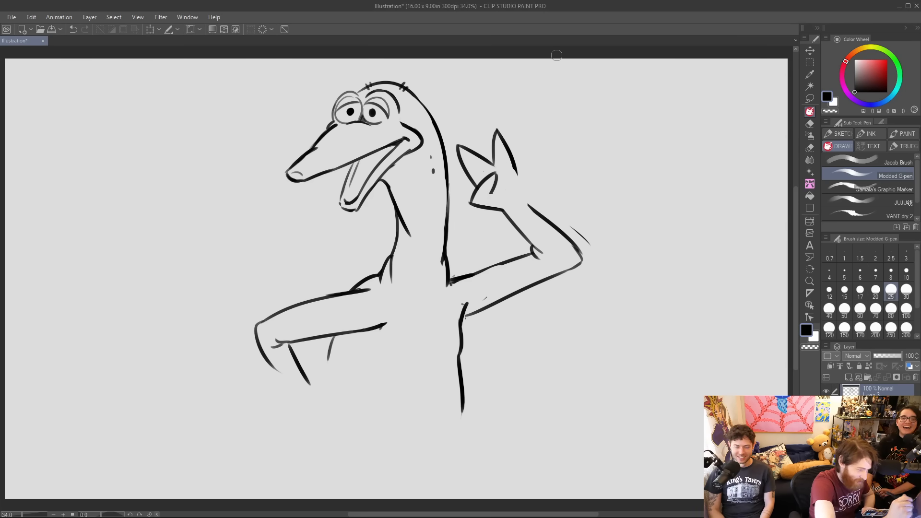
mouse_move(493, 193)
mouse_down()
mouse_move(508, 192)
mouse_move(489, 197)
mouse_up()
Connect the back of the raised hand to the wrist, refine the upper finger and erase the stray line by the elbow.
drag(515, 166, 530, 205)
drag(513, 167, 524, 188)
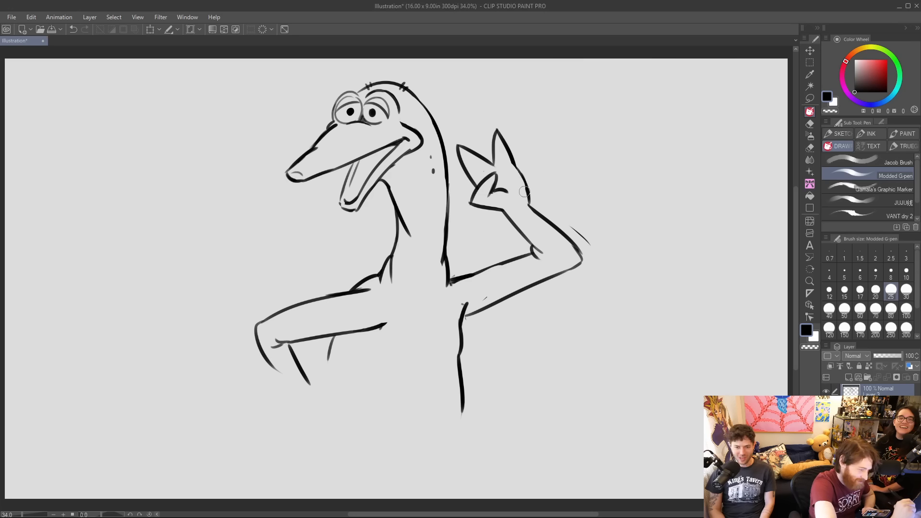
mouse_move(495, 132)
mouse_down()
mouse_move(492, 157)
mouse_move(500, 161)
mouse_move(494, 126)
mouse_move(512, 160)
mouse_up()
drag(571, 220, 598, 249)
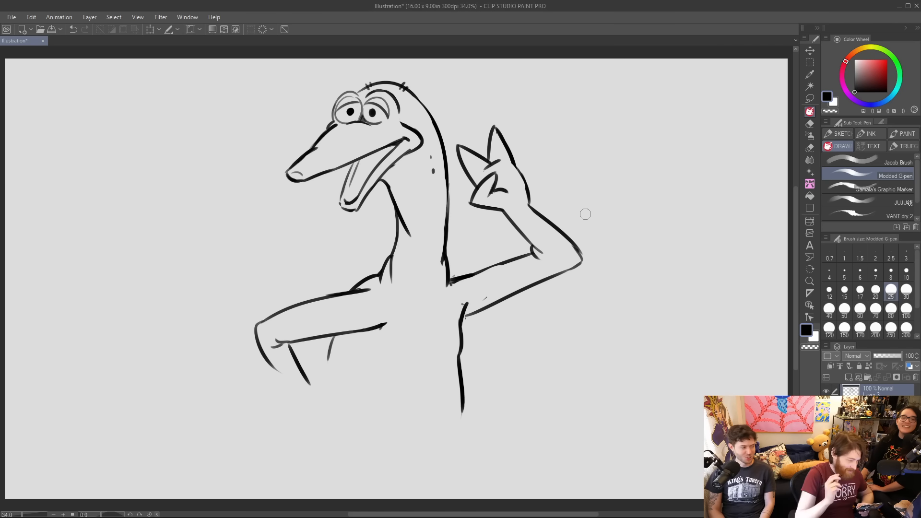
Erase the front arm's forearm and reshape the torso line where it meets the raised arm's armpit.
drag(289, 351, 308, 382)
drag(263, 347, 278, 370)
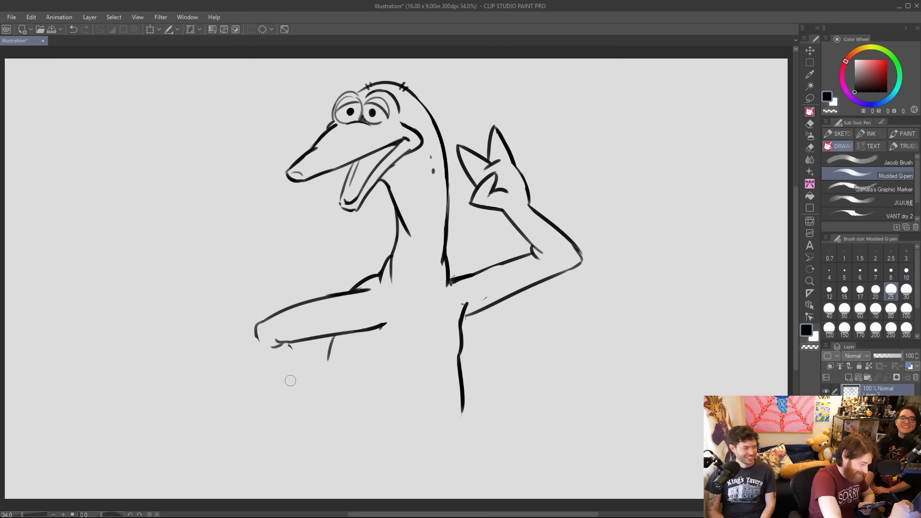
mouse_move(471, 299)
mouse_down()
mouse_move(464, 305)
mouse_move(485, 300)
mouse_up()
drag(464, 310, 465, 330)
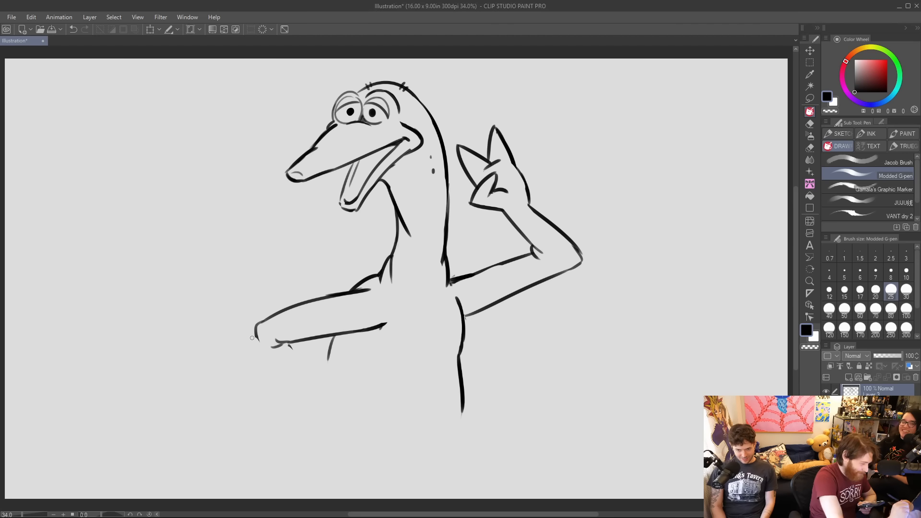
Redraw the front arm's forearm angling down from a larger elbow, and extend the body line seen inside the bend.
drag(252, 339, 292, 389)
drag(294, 344, 317, 387)
mouse_move(273, 344)
mouse_down()
mouse_move(284, 342)
mouse_move(255, 329)
mouse_move(265, 336)
mouse_move(269, 318)
mouse_move(304, 342)
mouse_move(290, 347)
mouse_up()
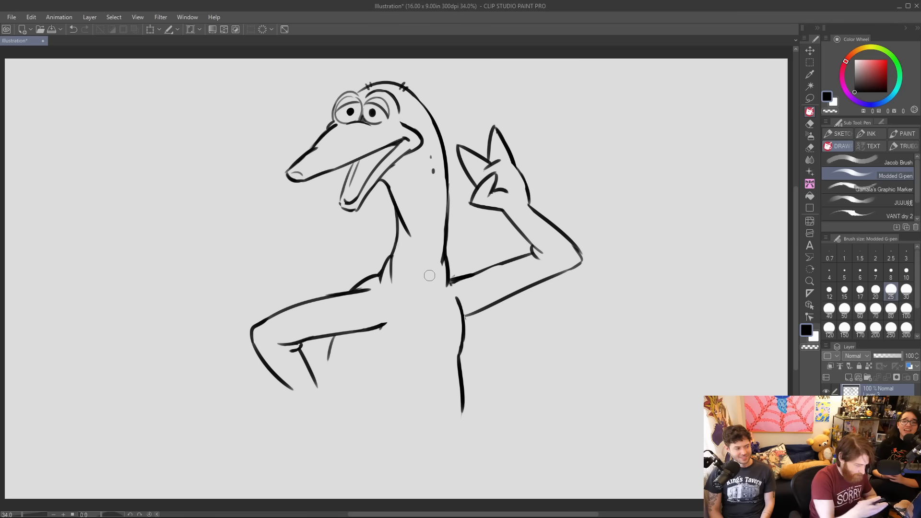
drag(332, 350, 315, 376)
drag(339, 331, 326, 359)
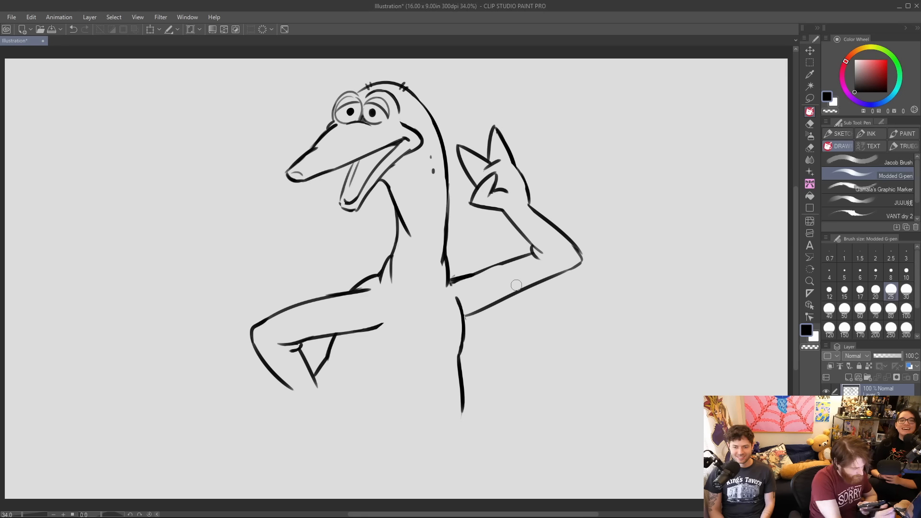
Draw a curved armpit crease where the front arm meets the chest and clean up the raised arm's upper line at the shoulder.
drag(392, 302, 392, 320)
drag(450, 281, 500, 260)
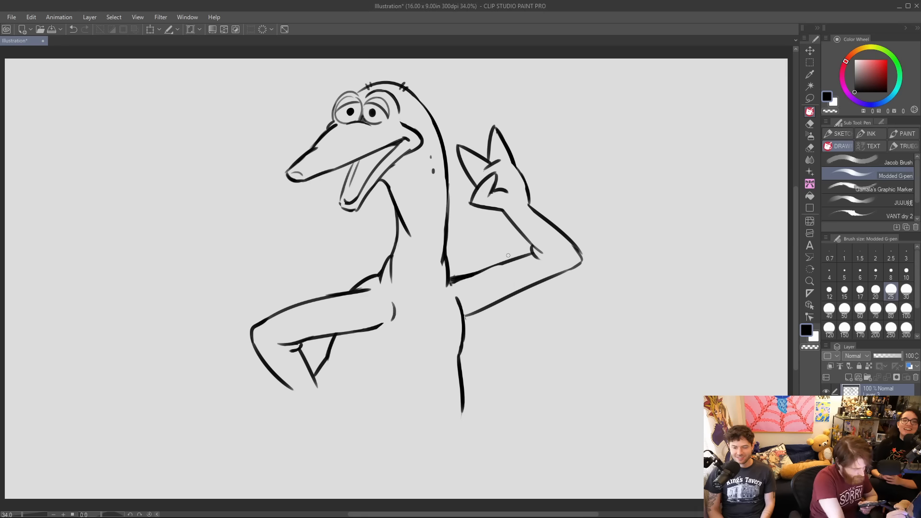
drag(451, 287, 485, 277)
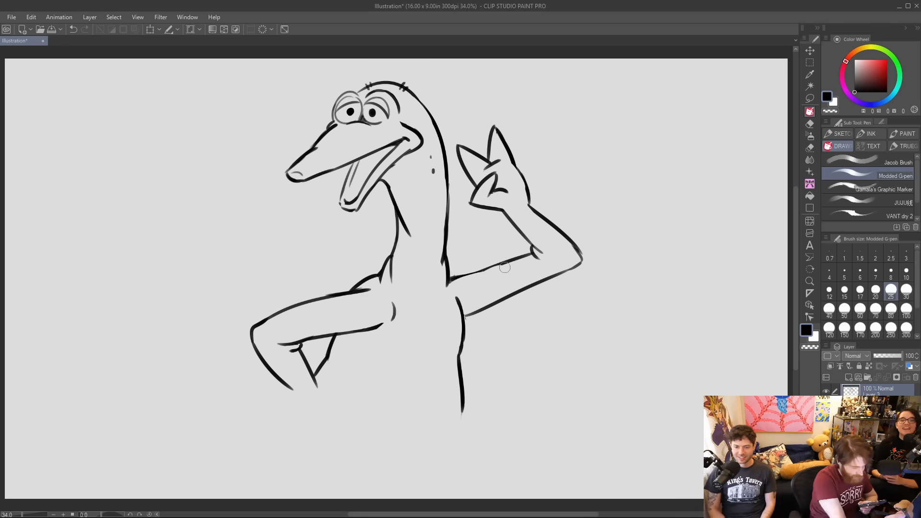
Draw the front arm's hand resting on the hip, and extend the hip and back lines down below it.
mouse_move(316, 381)
mouse_down()
mouse_move(317, 415)
mouse_move(297, 407)
mouse_move(307, 435)
mouse_up()
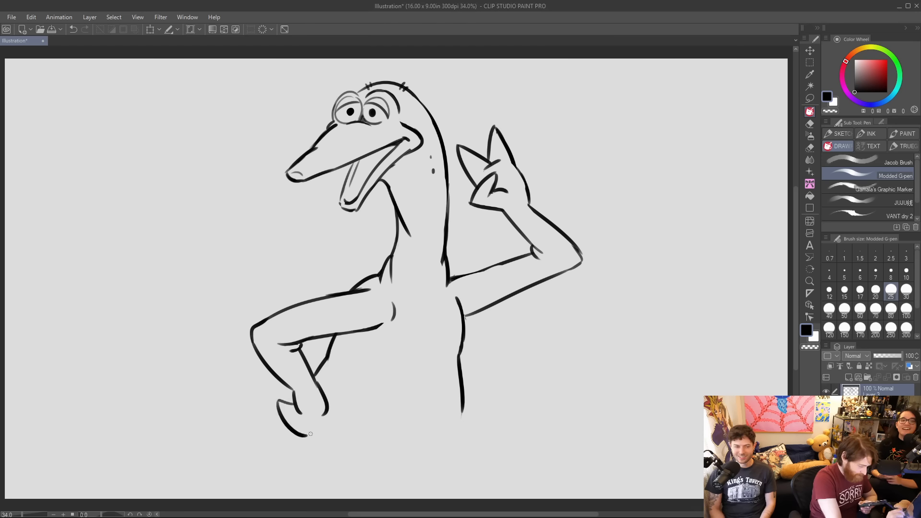
mouse_move(280, 407)
mouse_down()
mouse_move(303, 435)
mouse_move(295, 402)
mouse_move(297, 424)
mouse_move(278, 410)
mouse_move(302, 437)
mouse_move(328, 409)
mouse_move(286, 466)
mouse_up()
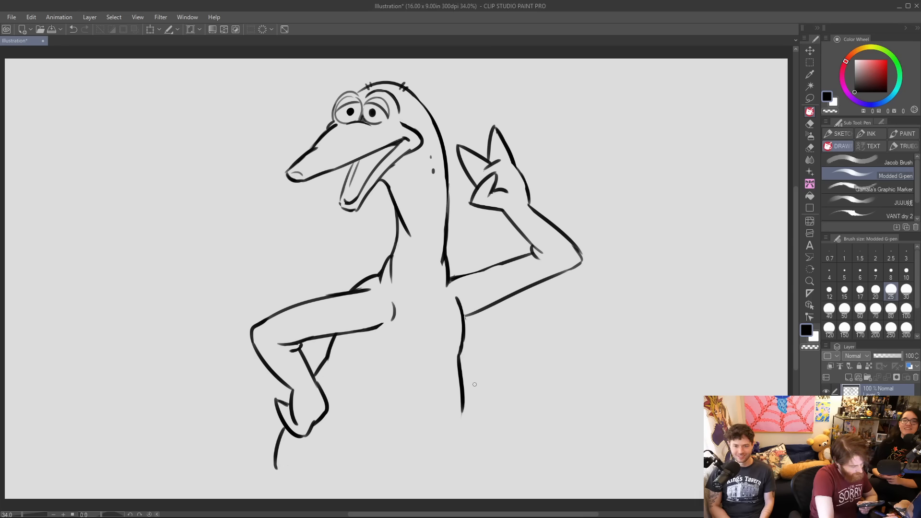
mouse_move(461, 399)
mouse_down()
mouse_move(463, 446)
mouse_move(447, 468)
mouse_up()
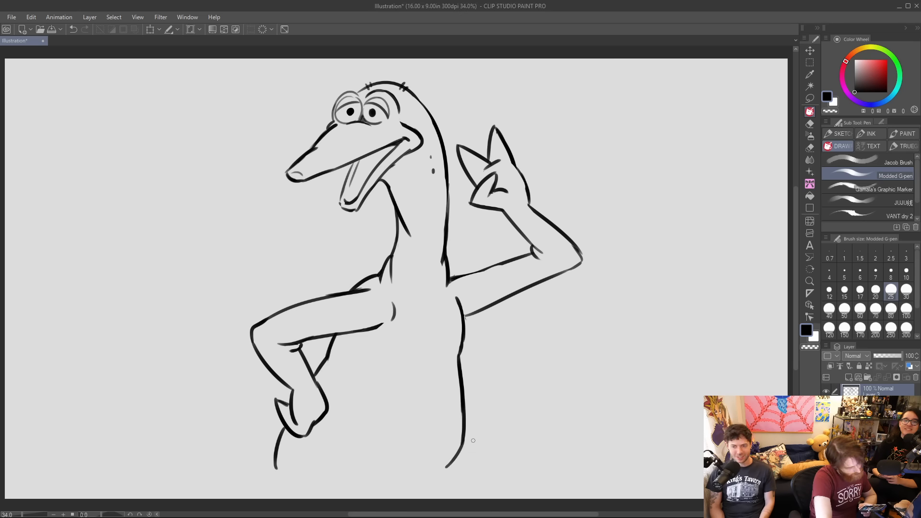
Add light chest creases across the torso and short collarbone lines at the base of the neck.
drag(412, 361, 447, 360)
drag(378, 360, 395, 365)
drag(432, 300, 438, 323)
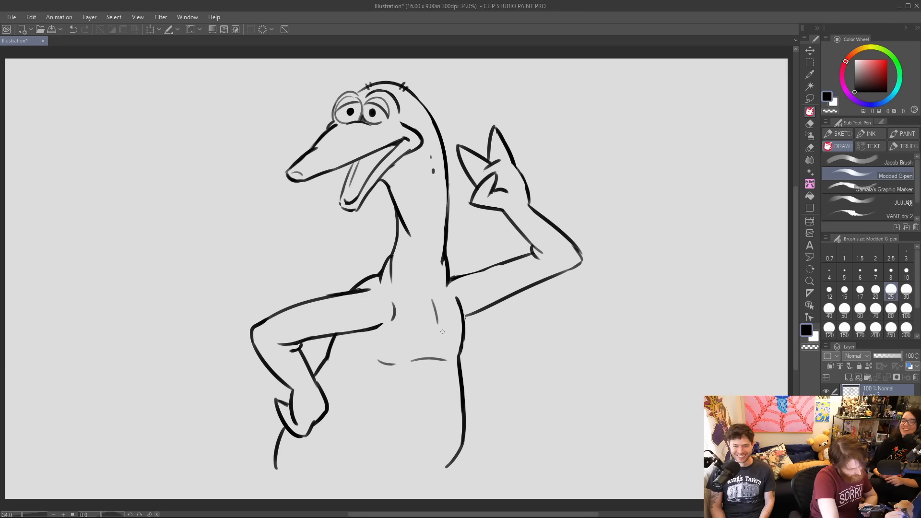
key(ctrl+z)
mouse_move(412, 305)
mouse_down()
mouse_move(425, 313)
mouse_move(448, 286)
mouse_up()
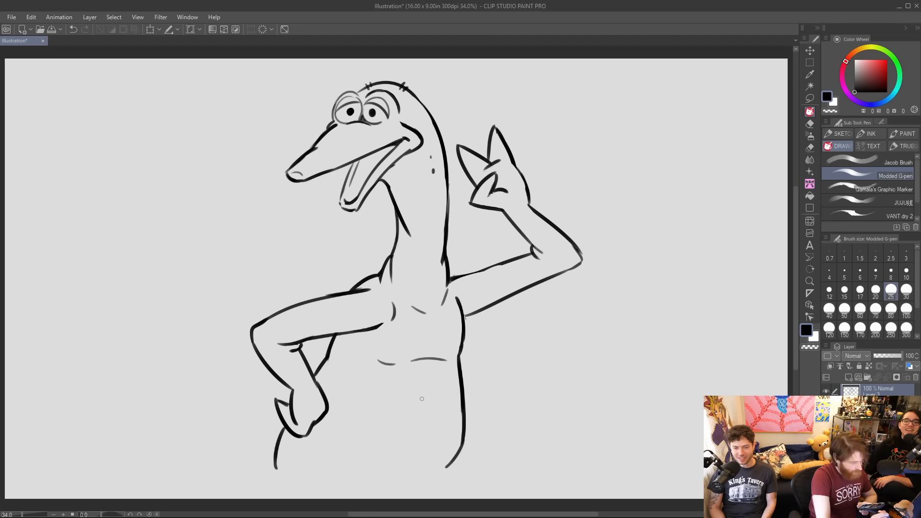
Add tiny hair ticks on the neck and both upper arms, and begin the belly underside and rear leg.
drag(449, 214, 454, 211)
drag(475, 271, 481, 268)
drag(321, 295, 330, 291)
mouse_move(464, 449)
mouse_down()
mouse_move(429, 481)
mouse_move(477, 507)
mouse_up()
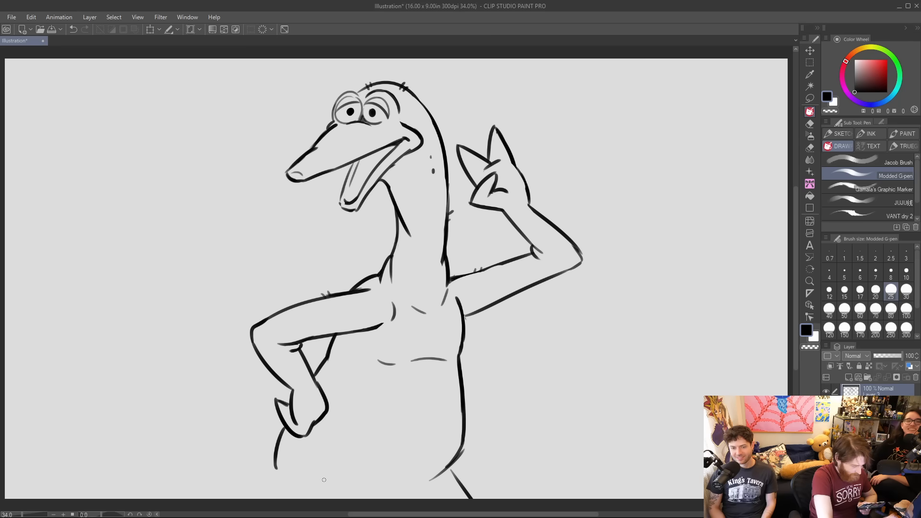
Scale the whole creature down slightly and move it up to make room for the legs.
click(154, 29)
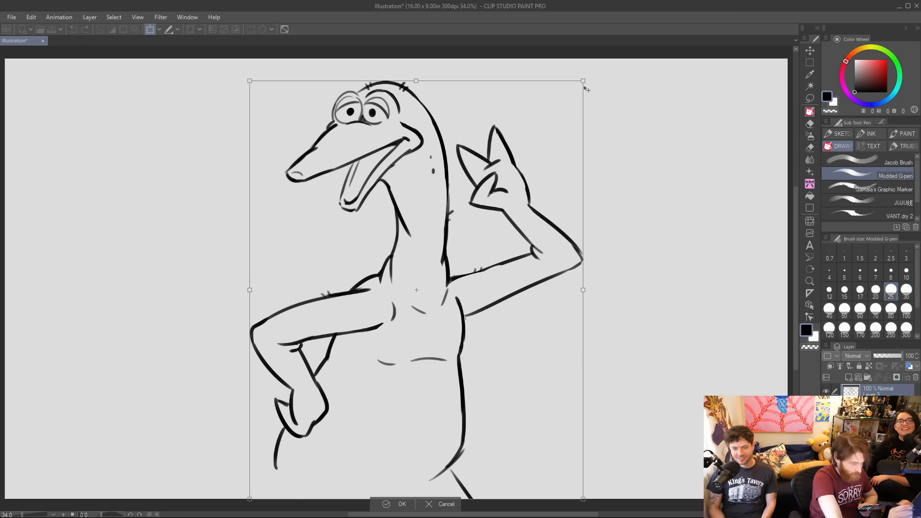
drag(586, 80, 557, 102)
drag(501, 184, 519, 142)
key(Return)
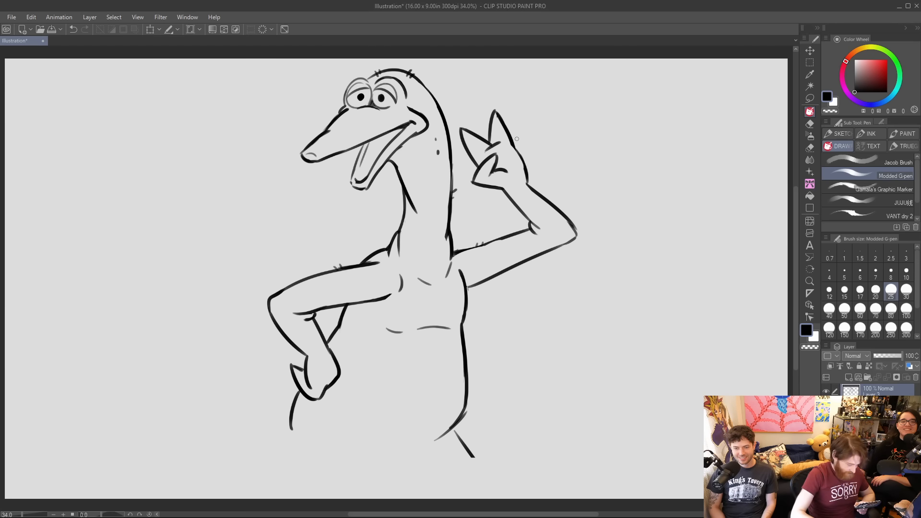
Draw the rounded belly underside, thicken the hip line and add a small crease beside the hand on the hip.
mouse_move(326, 430)
mouse_down()
mouse_move(392, 458)
mouse_move(412, 455)
mouse_move(464, 416)
mouse_move(456, 435)
mouse_up()
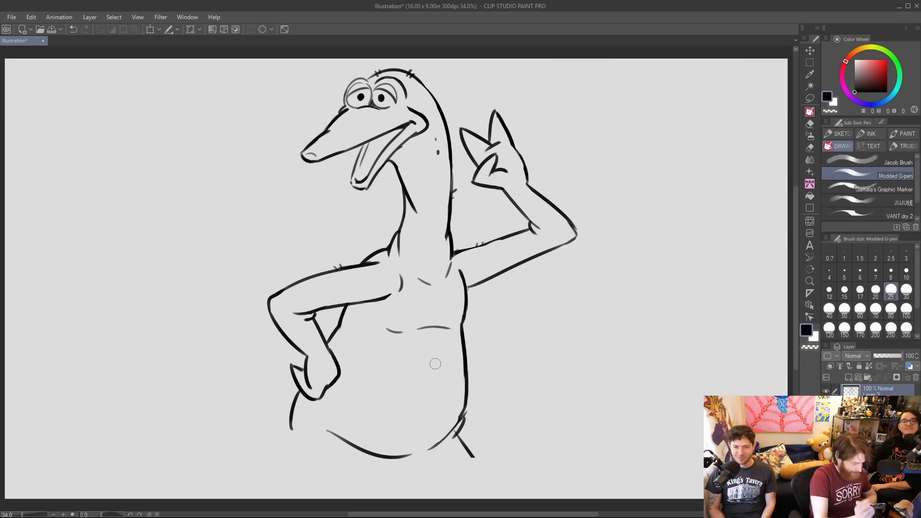
drag(297, 387, 298, 436)
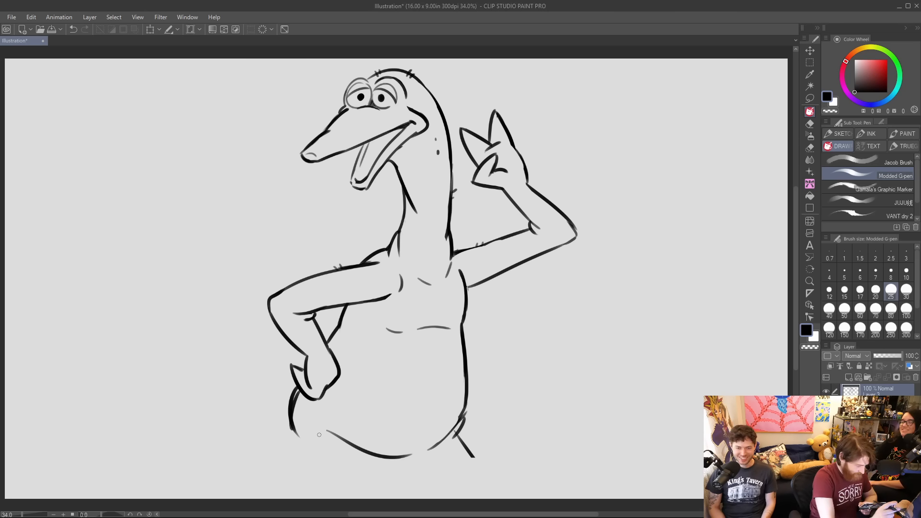
drag(319, 399, 355, 360)
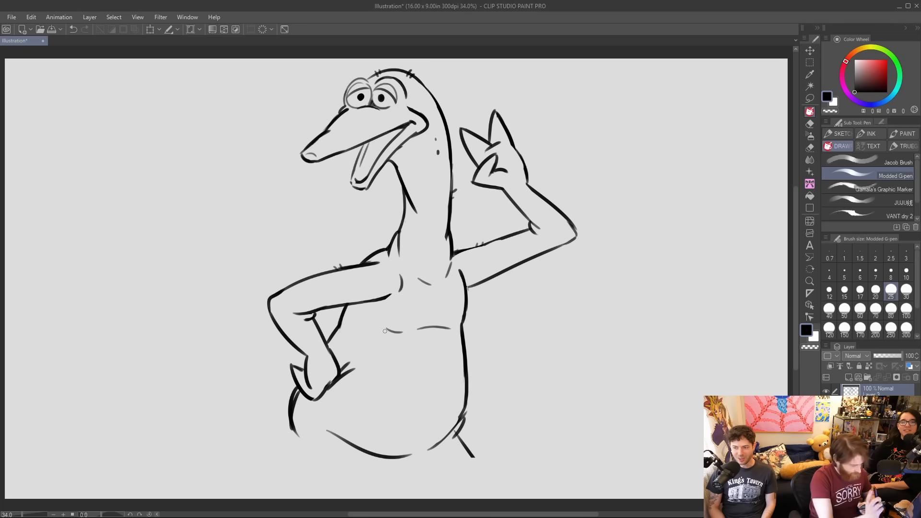
mouse_move(299, 404)
mouse_down()
mouse_move(304, 435)
mouse_move(299, 407)
mouse_up()
drag(302, 432, 303, 436)
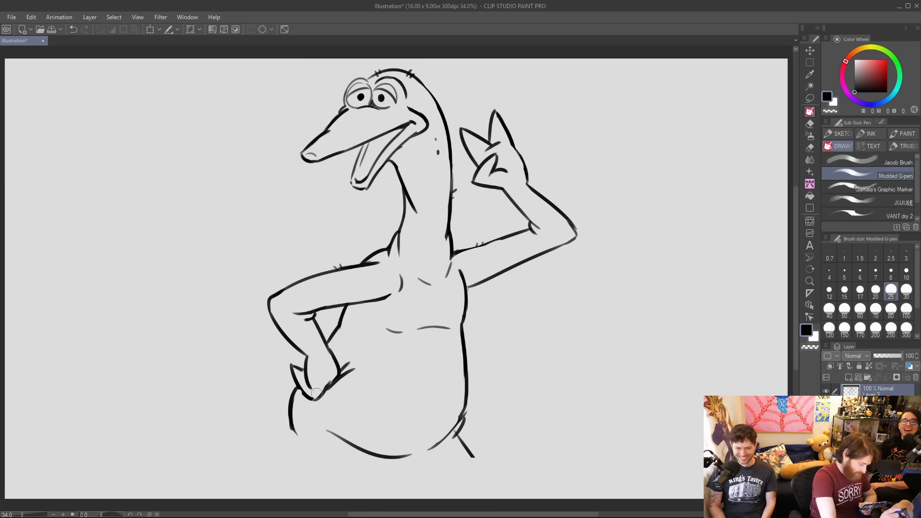
Draw two legs below the belly, one straight and one bent at the knee, running off the canvas.
drag(316, 439, 333, 499)
drag(360, 448, 372, 499)
drag(420, 456, 442, 487)
drag(461, 444, 490, 499)
mouse_move(441, 482)
mouse_down()
mouse_move(433, 493)
mouse_move(489, 498)
mouse_up()
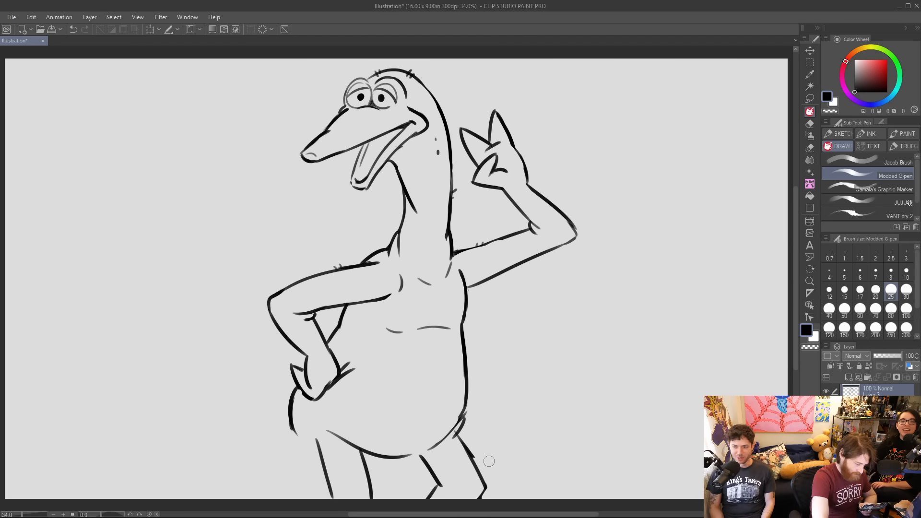
Replace the hip line with a pointed tail and rework the belly underside with a rounded thigh over the front leg.
drag(289, 411, 298, 434)
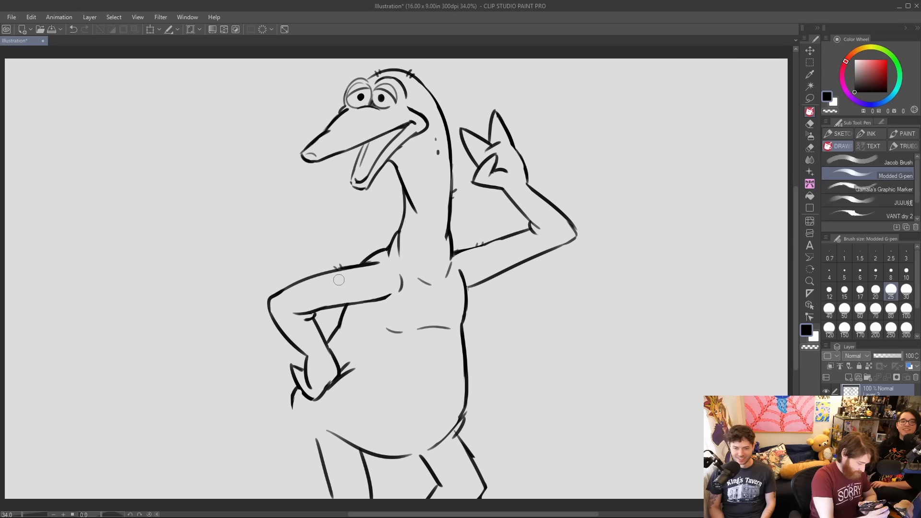
mouse_move(293, 398)
mouse_down()
mouse_move(244, 389)
mouse_move(308, 446)
mouse_up()
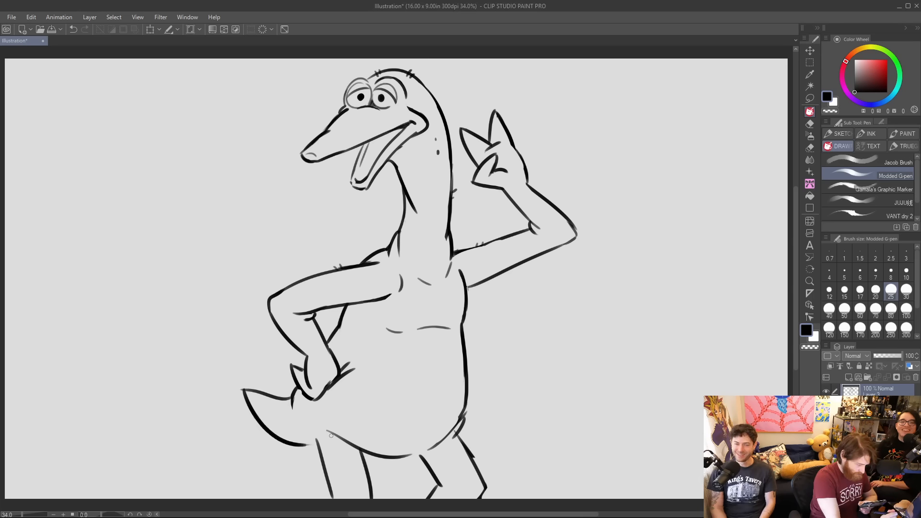
drag(368, 468, 426, 448)
mouse_move(328, 430)
mouse_down()
mouse_move(387, 456)
mouse_move(452, 420)
mouse_up()
mouse_move(322, 448)
mouse_down()
mouse_move(350, 432)
mouse_move(333, 425)
mouse_move(363, 447)
mouse_up()
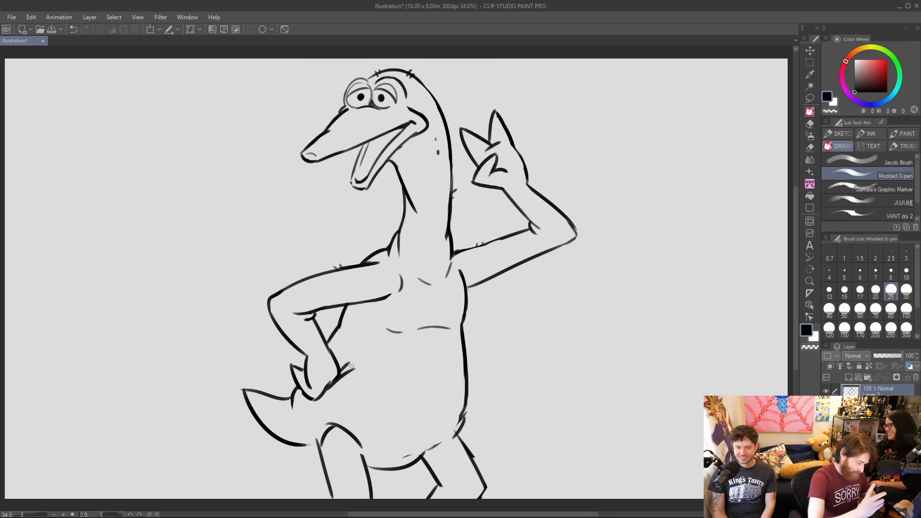
mouse_move(322, 461)
mouse_down()
mouse_move(314, 428)
mouse_move(323, 439)
mouse_move(327, 431)
mouse_up()
mouse_move(456, 433)
mouse_down()
mouse_move(421, 455)
mouse_move(451, 437)
mouse_move(464, 403)
mouse_up()
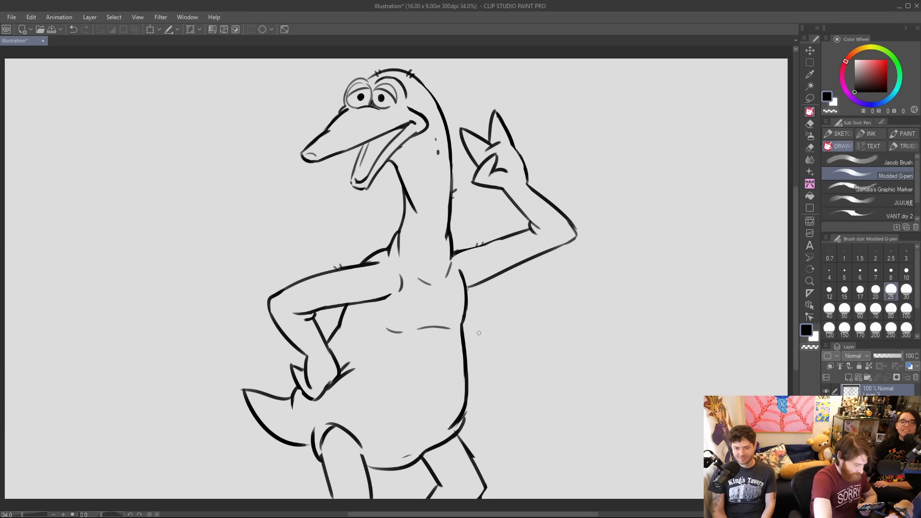
Erase the tail's tip, redraw it upturned and joined to the thigh, and add a crease where the belly meets the rear leg.
mouse_move(303, 448)
mouse_down()
mouse_move(320, 434)
mouse_move(310, 399)
mouse_move(288, 419)
mouse_move(292, 442)
mouse_up()
drag(244, 391, 282, 440)
drag(246, 388, 262, 396)
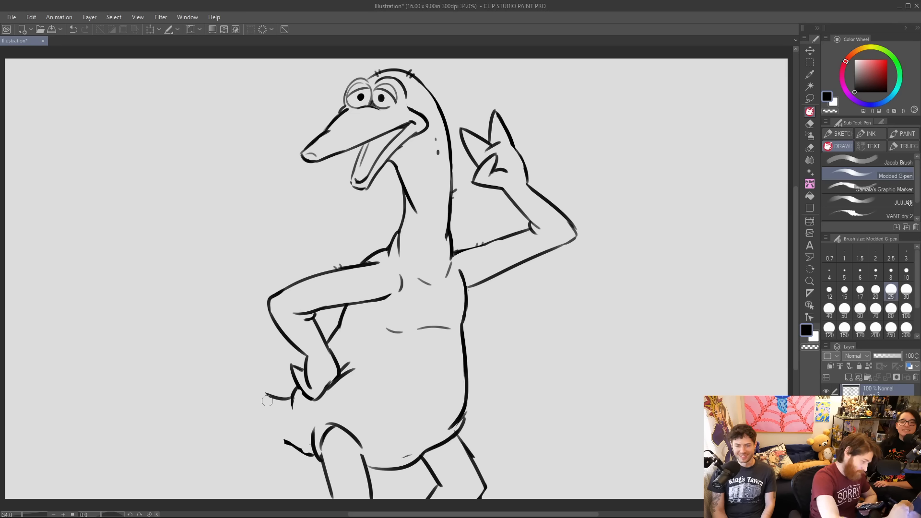
mouse_move(296, 449)
mouse_down()
mouse_move(251, 392)
mouse_move(255, 379)
mouse_move(277, 391)
mouse_move(298, 447)
mouse_move(325, 467)
mouse_up()
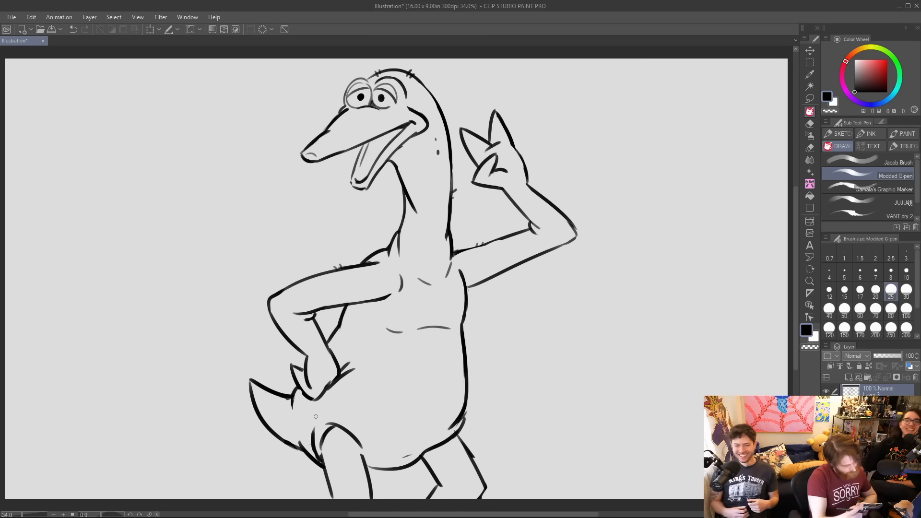
drag(410, 455, 441, 421)
drag(407, 458, 436, 425)
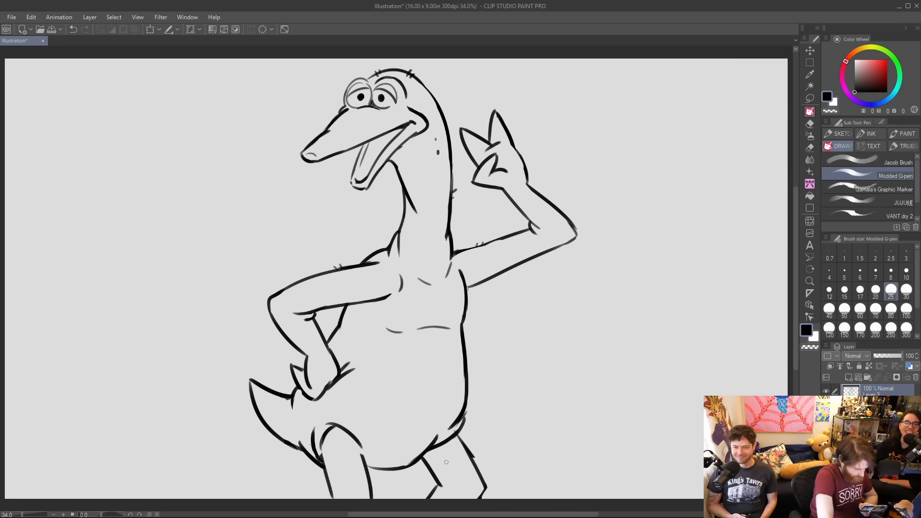
Draw a curved band around the top of each leg and reinforce the front thigh's outline.
mouse_move(428, 472)
mouse_down()
mouse_move(459, 452)
mouse_move(446, 473)
mouse_move(474, 452)
mouse_move(432, 475)
mouse_move(473, 456)
mouse_up()
drag(329, 477, 376, 482)
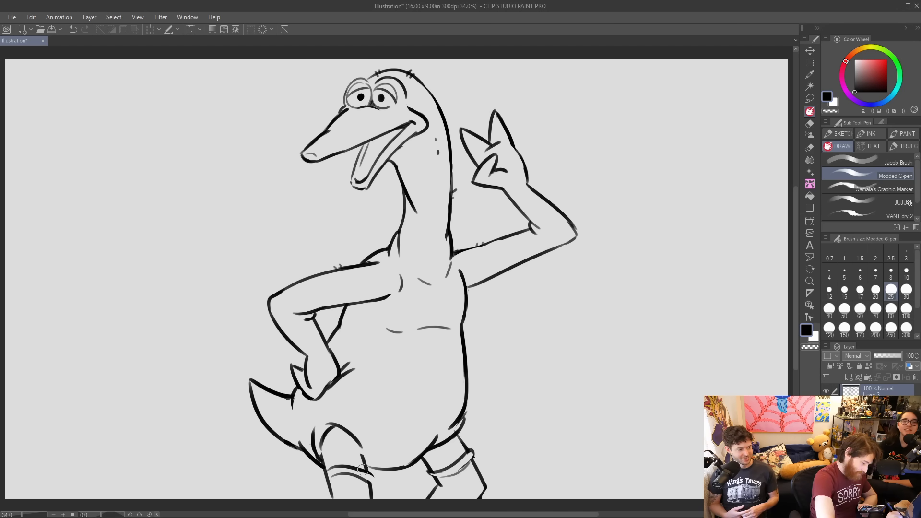
key(ctrl+z)
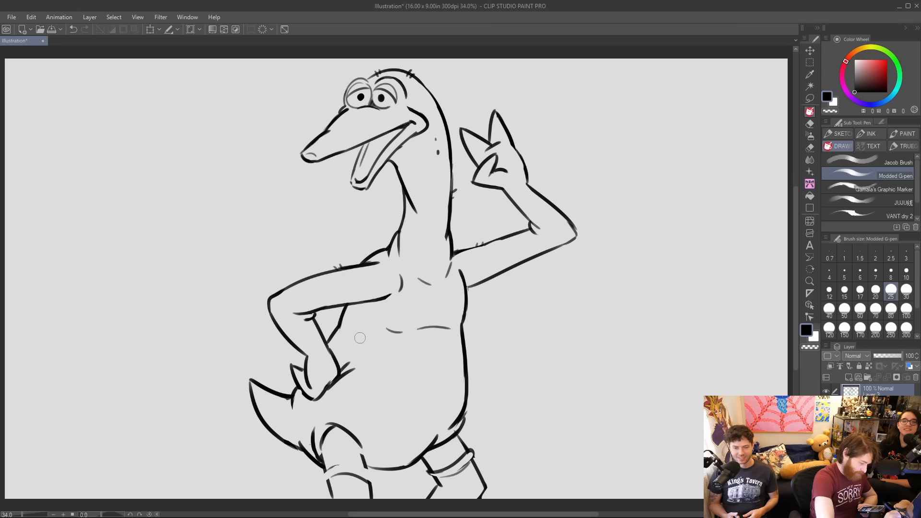
drag(331, 469, 375, 480)
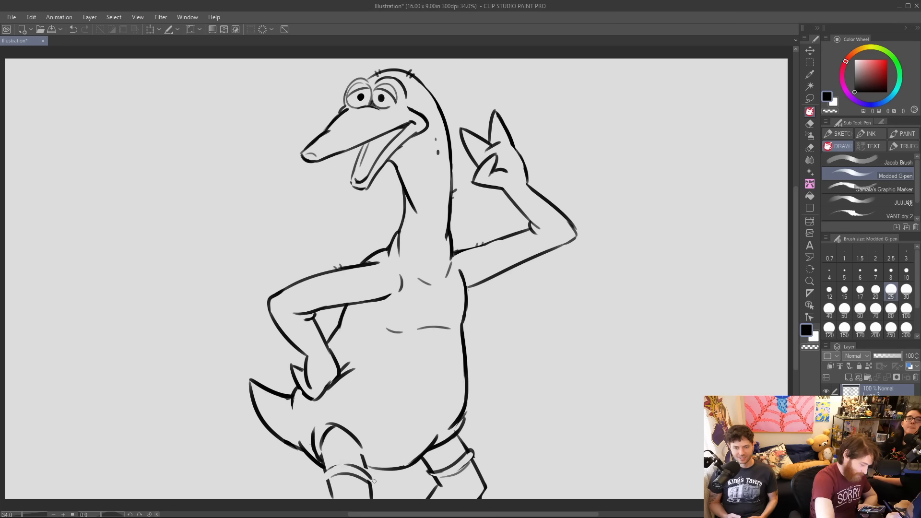
drag(360, 440, 366, 465)
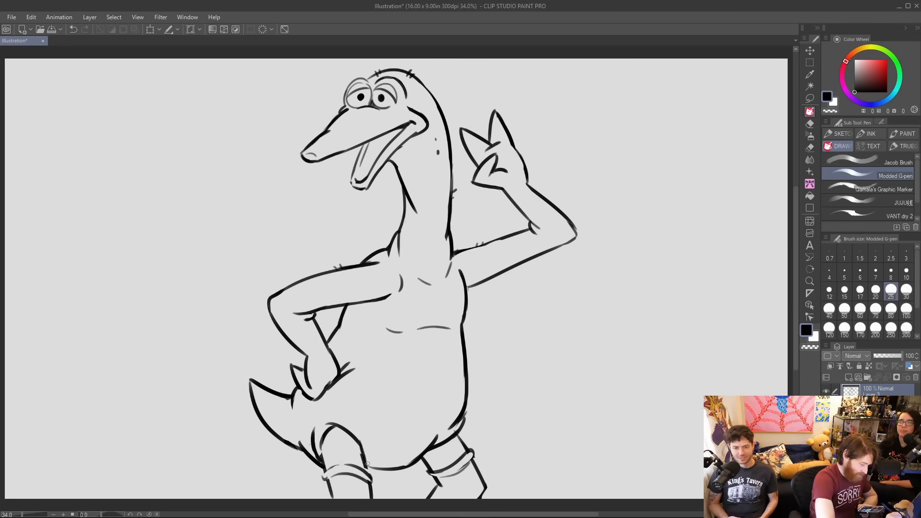
Add further curved wrinkle bands down both legs below the top bands.
drag(435, 488, 479, 496)
drag(335, 495, 377, 489)
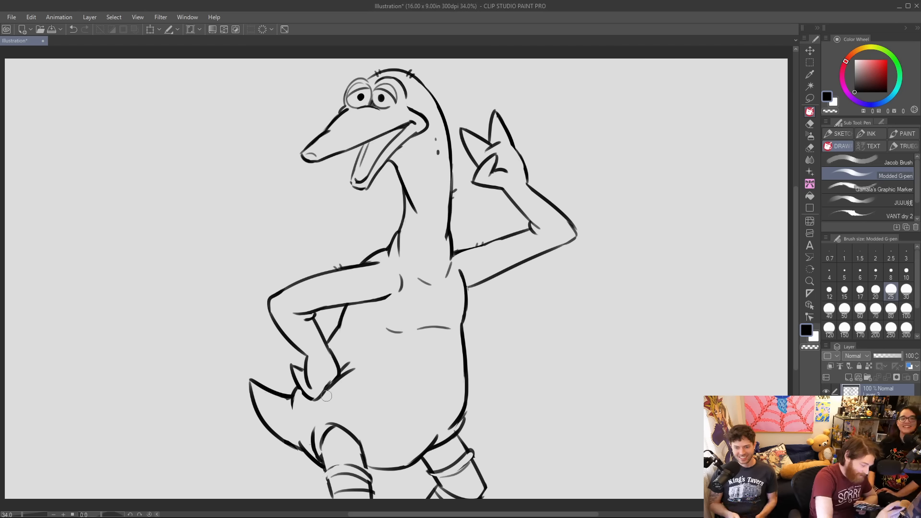
drag(333, 497, 375, 496)
mouse_move(439, 485)
mouse_down()
mouse_move(485, 480)
mouse_move(468, 476)
mouse_move(480, 469)
mouse_move(484, 478)
mouse_up()
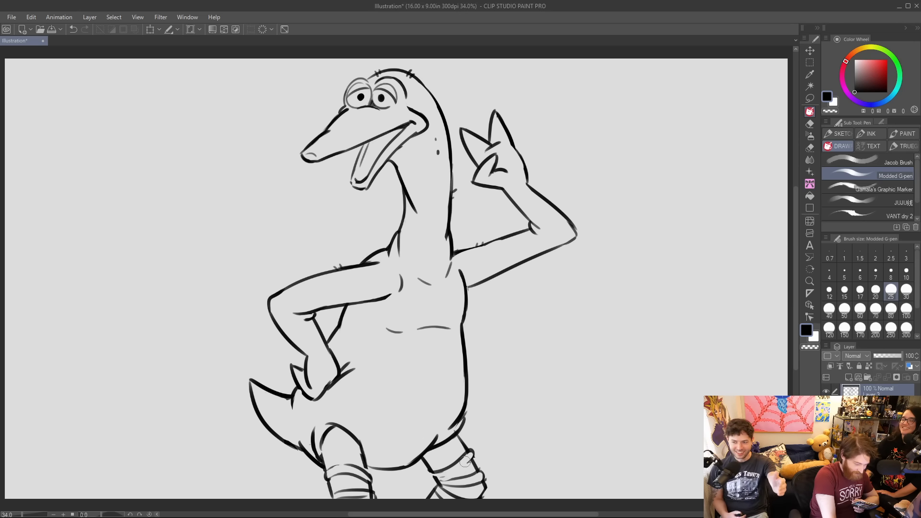
mouse_move(431, 478)
mouse_down()
mouse_move(472, 456)
mouse_move(439, 481)
mouse_move(460, 478)
mouse_up()
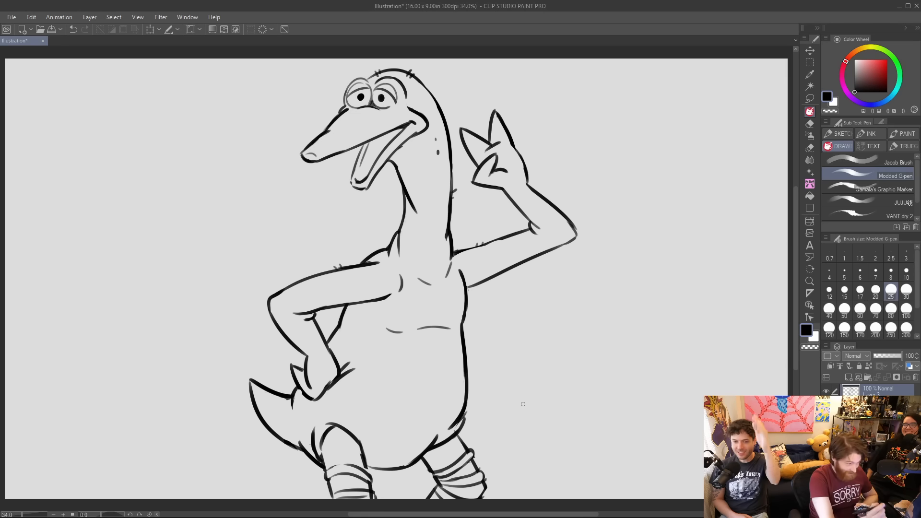
Draw a large and a small diamond sparkle on each side of the creature, with small crosses and dots.
mouse_move(571, 146)
mouse_down()
mouse_move(601, 109)
mouse_move(614, 142)
mouse_up()
mouse_move(574, 147)
mouse_down()
mouse_move(595, 163)
mouse_move(613, 143)
mouse_up()
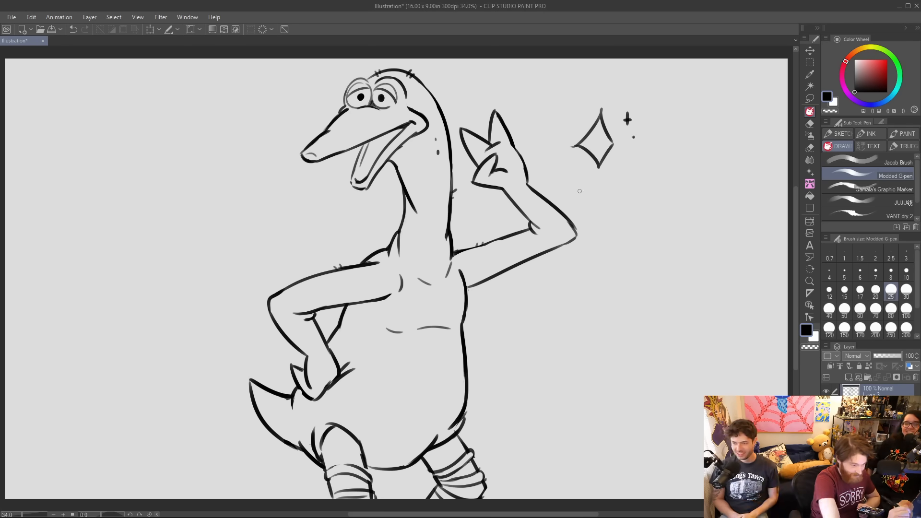
drag(610, 196, 630, 196)
drag(215, 229, 248, 222)
drag(180, 191, 199, 185)
mouse_move(170, 153)
mouse_down()
mouse_move(170, 168)
mouse_move(175, 162)
mouse_up()
click(163, 183)
click(165, 204)
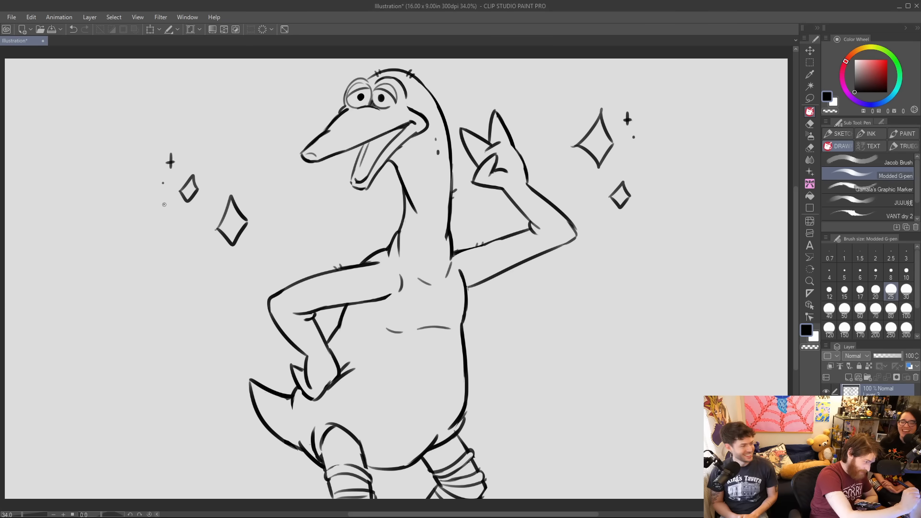
Scatter more tiny cross stars and dots around the diamond sparkles on both sides.
drag(151, 197, 151, 207)
drag(148, 202, 156, 202)
click(258, 245)
drag(272, 201, 277, 207)
drag(655, 204, 655, 214)
drag(650, 209, 660, 210)
click(645, 226)
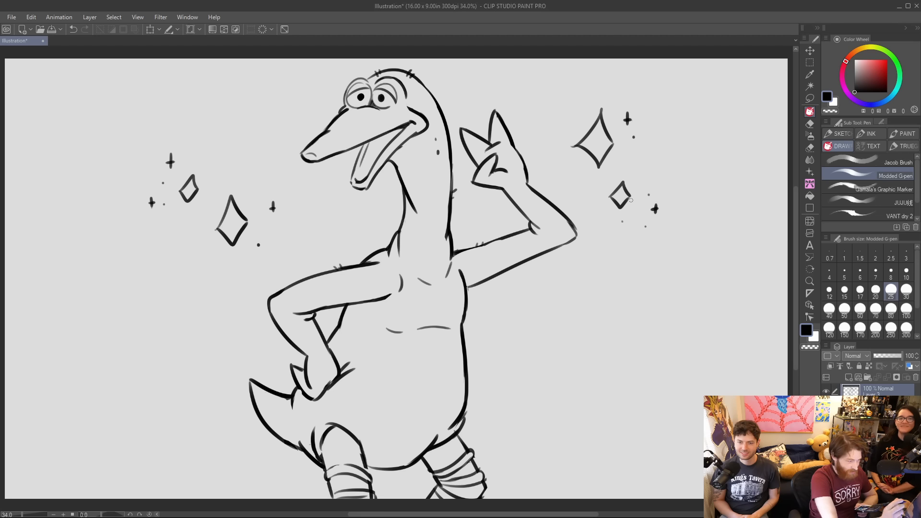
Frame the creature with broken circular arcs above the head and along both sides of the body.
drag(603, 268, 588, 327)
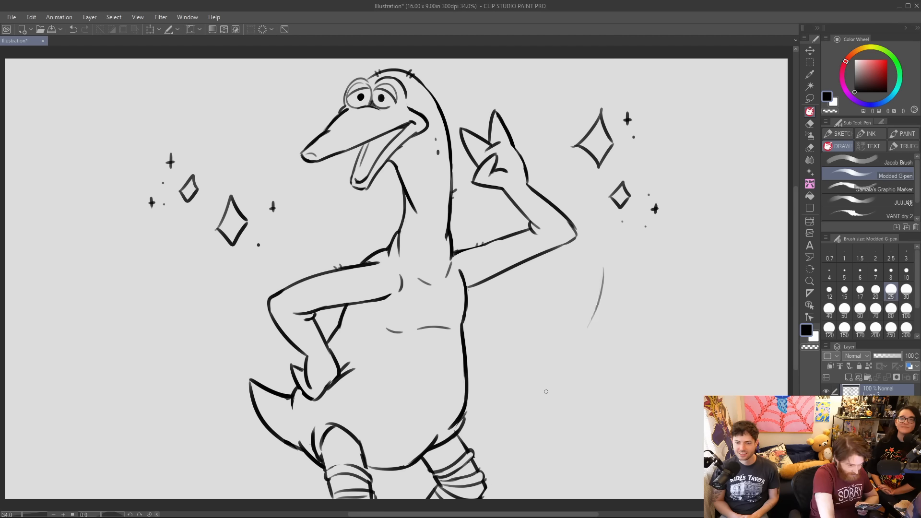
drag(523, 74, 560, 110)
drag(177, 379, 155, 260)
mouse_move(221, 146)
mouse_down()
mouse_move(250, 115)
mouse_move(338, 74)
mouse_up()
drag(525, 76, 559, 107)
drag(485, 80, 560, 123)
drag(613, 262, 572, 381)
drag(605, 262, 590, 312)
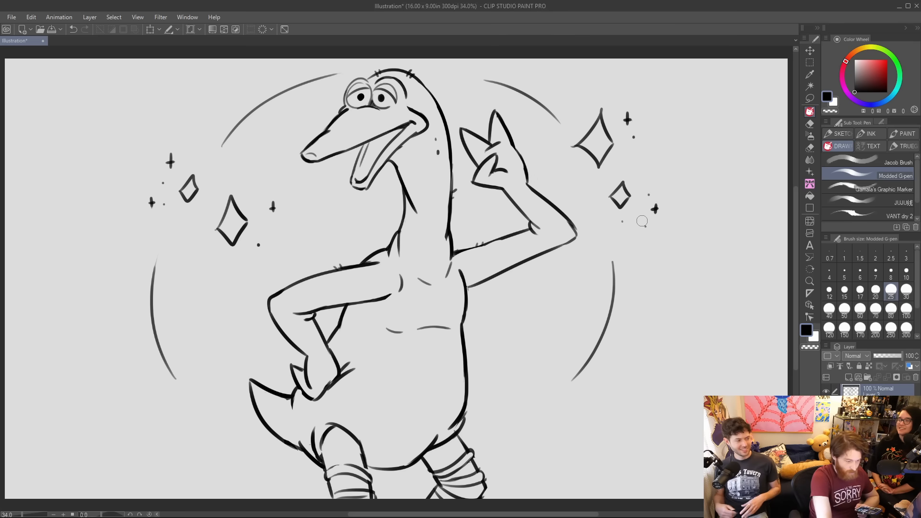
Draw six long rays radiating outward beyond the arc and sparkles on the creature's raised-hand side.
drag(562, 96, 619, 58)
drag(642, 154, 765, 118)
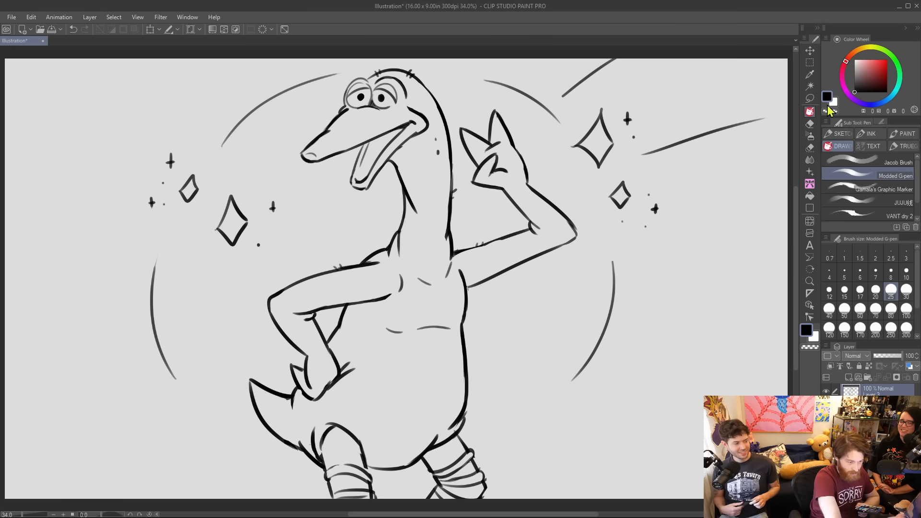
drag(636, 260, 788, 274)
drag(636, 332, 754, 371)
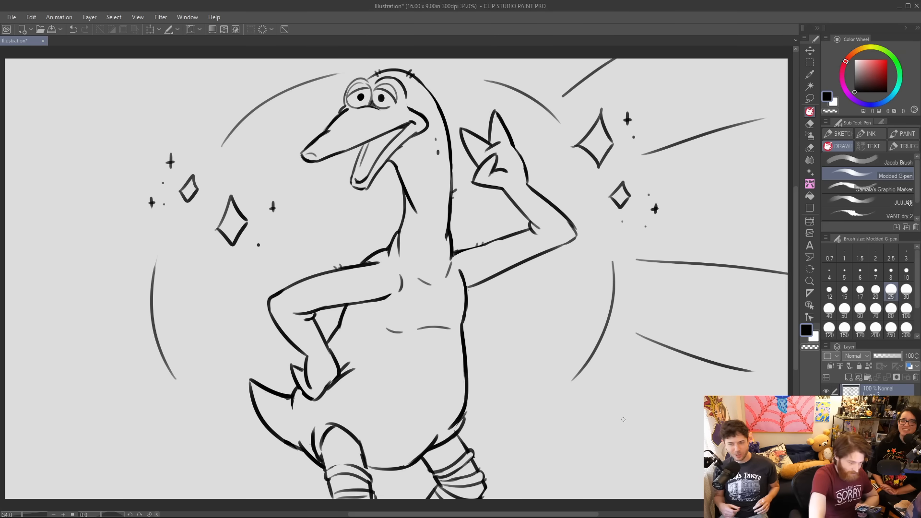
drag(575, 397, 649, 480)
drag(543, 431, 584, 492)
Draw six matching rays radiating outward on the creature's tail side, from below the tail up past the head.
drag(157, 401, 73, 460)
drag(218, 428, 169, 473)
drag(46, 301, 120, 296)
drag(26, 214, 121, 221)
drag(76, 92, 158, 131)
drag(186, 76, 221, 101)
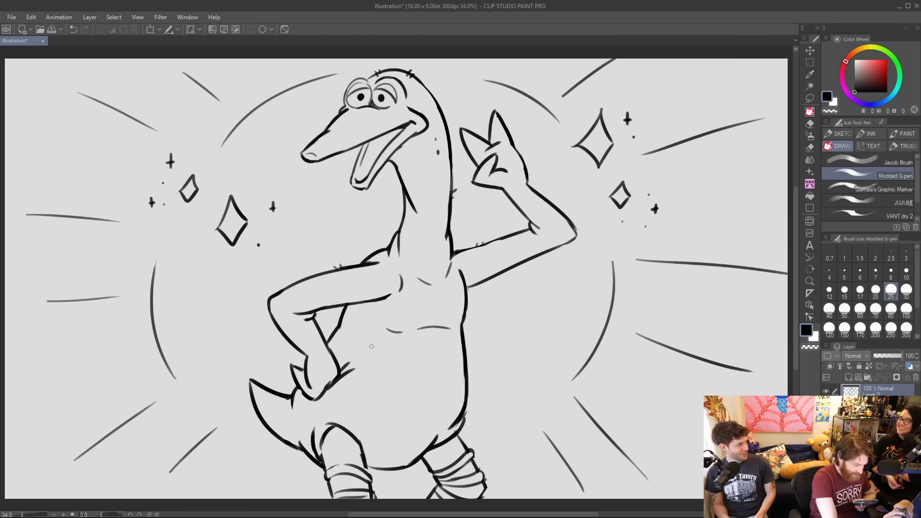
Add a curved thigh crease on the belly, rework the body contour down to the far hip, and touch up the armpit and leg band.
drag(347, 402, 373, 434)
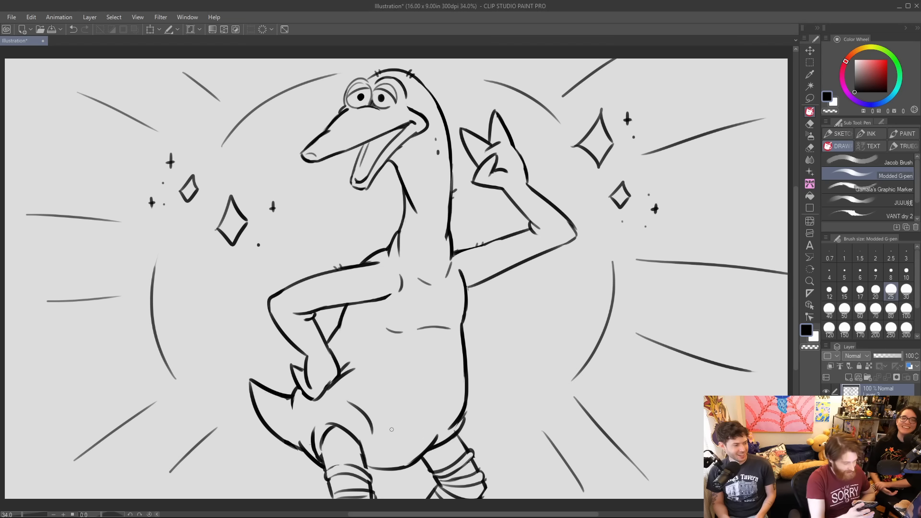
mouse_move(468, 426)
mouse_down()
mouse_move(456, 428)
mouse_move(469, 339)
mouse_move(468, 391)
mouse_up()
mouse_move(462, 321)
mouse_down()
mouse_move(469, 372)
mouse_move(456, 437)
mouse_up()
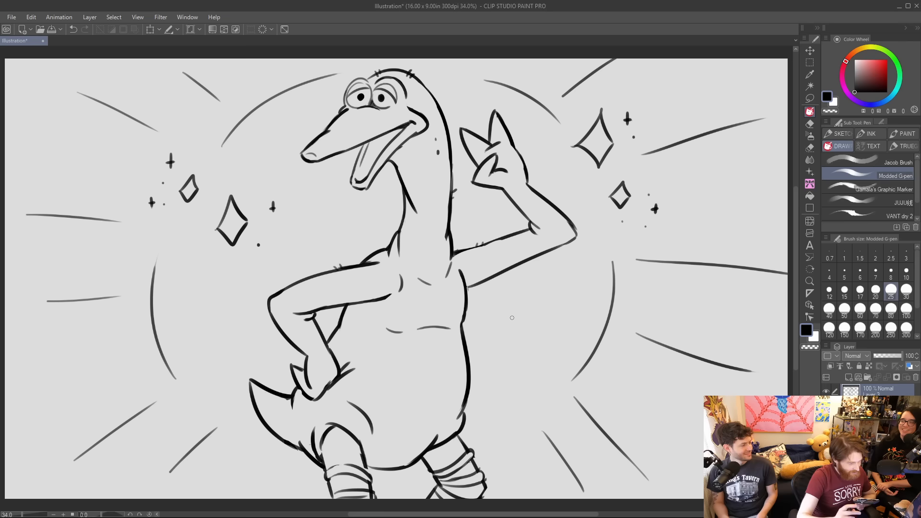
mouse_move(470, 273)
mouse_down()
mouse_move(467, 287)
mouse_move(484, 281)
mouse_up()
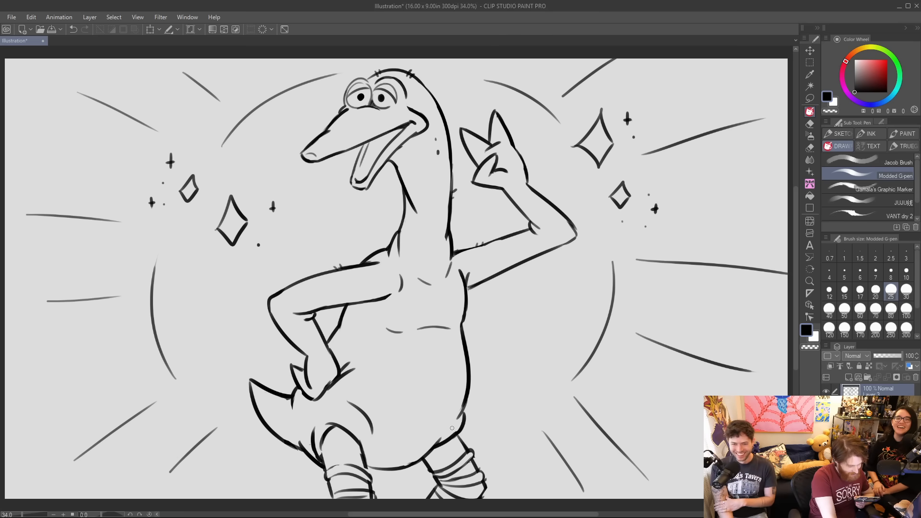
drag(333, 466, 354, 466)
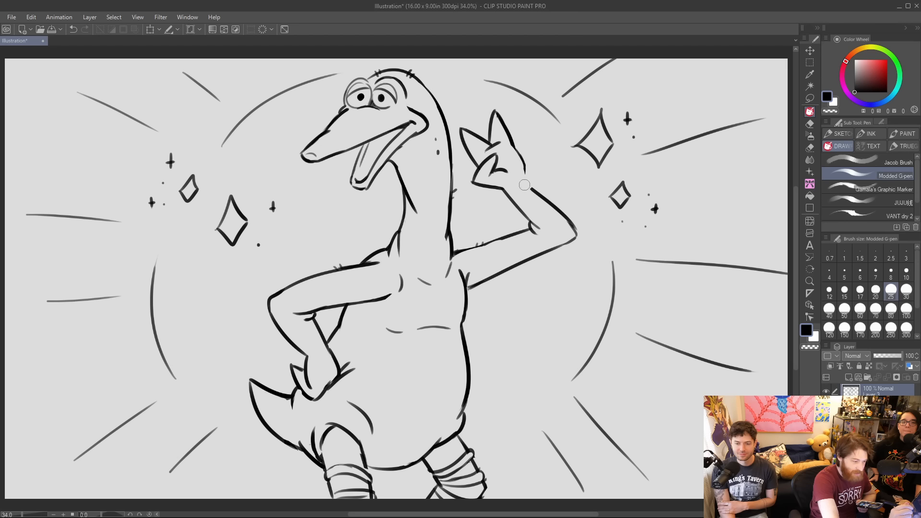
Clean up the outlines of the raised hand's wrist, the bent forearm near the hip, and the upper arm at the shoulder.
drag(522, 160, 535, 194)
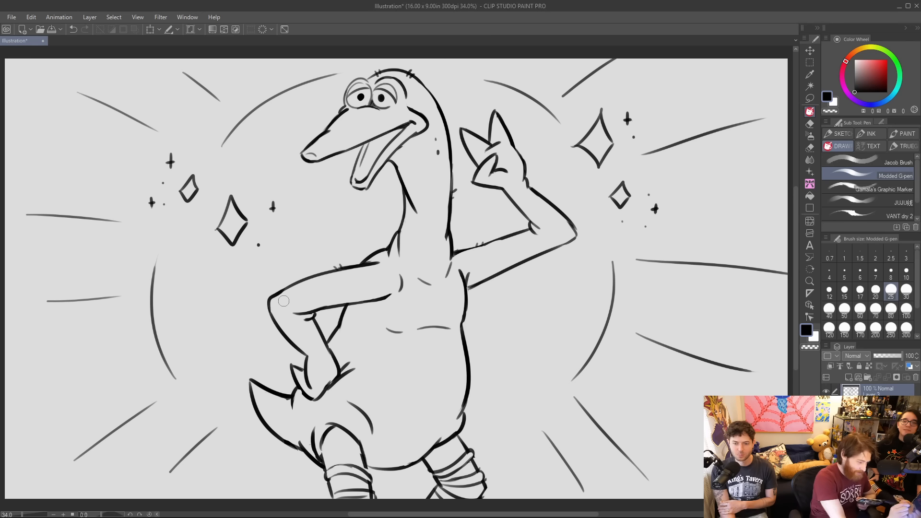
drag(274, 320, 312, 359)
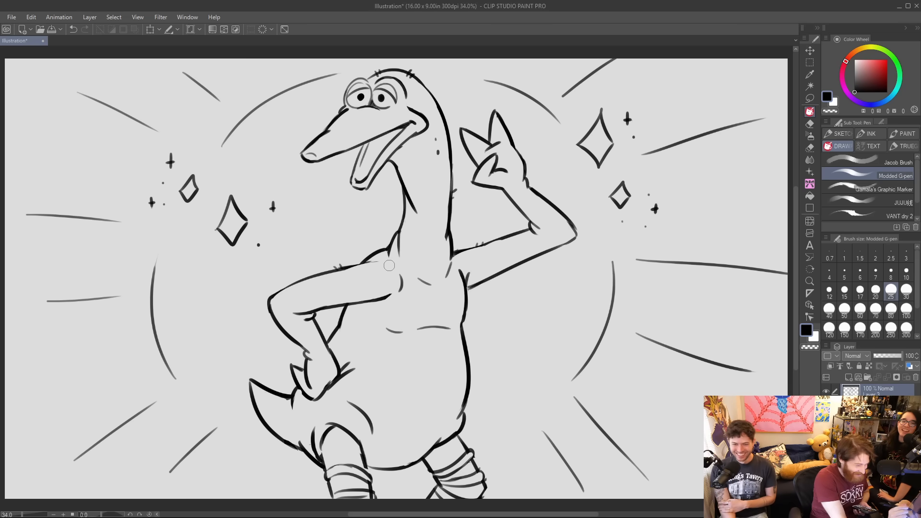
drag(349, 267, 392, 263)
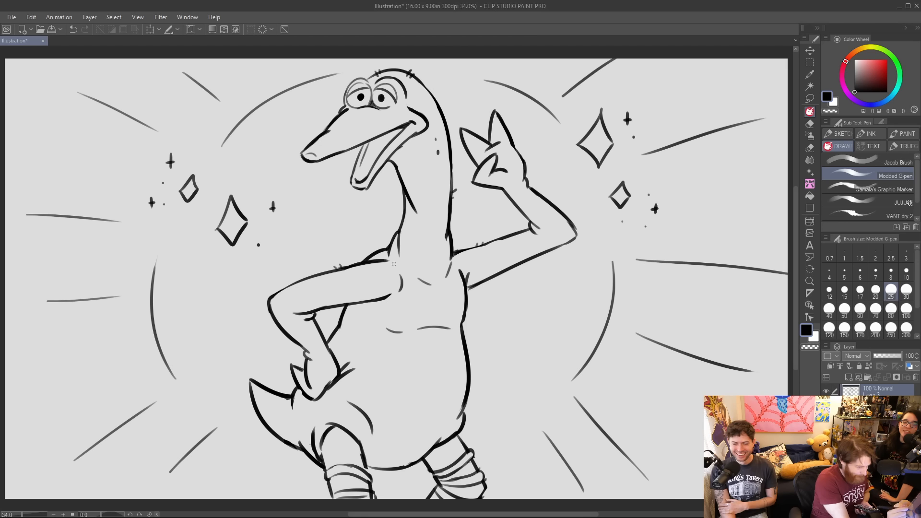
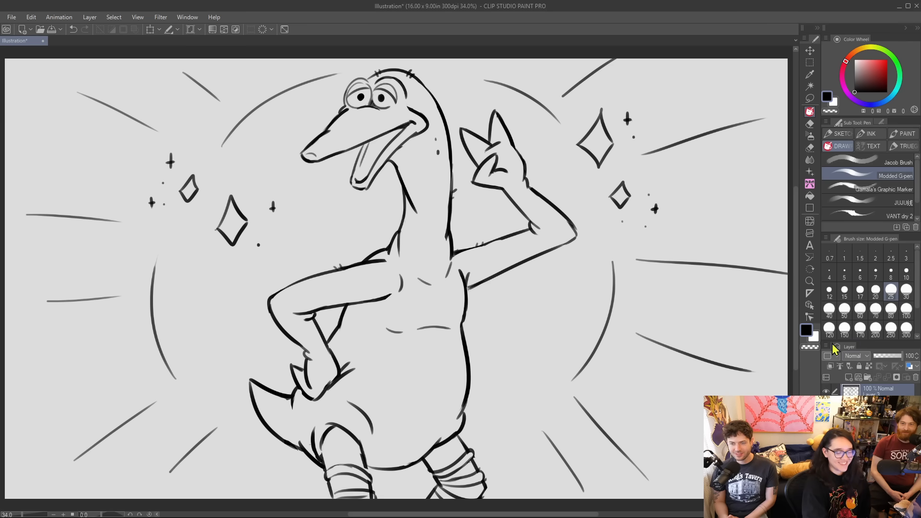
Hide the creature's layer, add a new layer, and sketch a large loose circle for a new character's head.
click(825, 391)
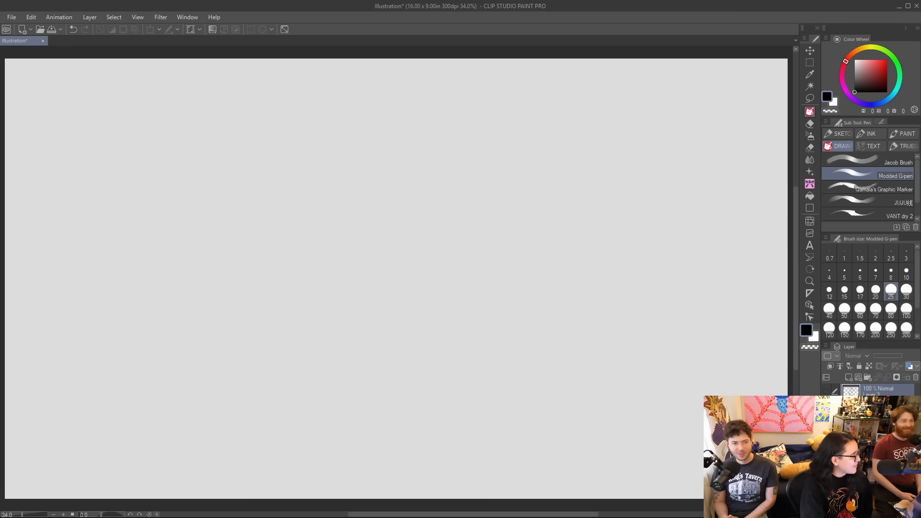
click(849, 377)
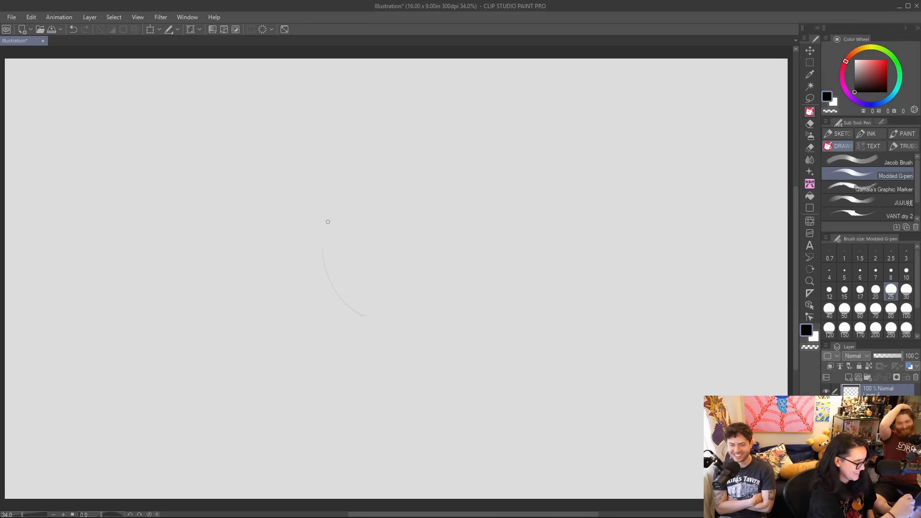
mouse_move(346, 303)
mouse_down()
mouse_move(360, 139)
mouse_move(463, 109)
mouse_up()
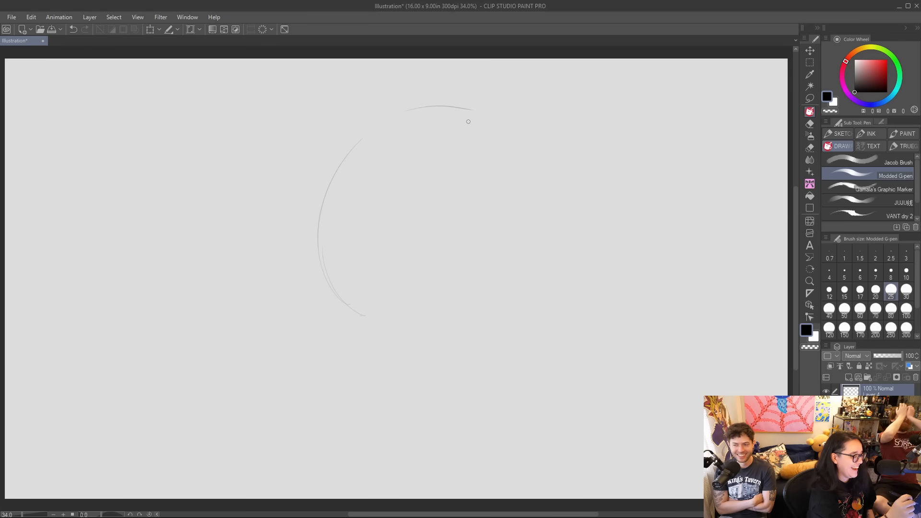
mouse_move(371, 142)
mouse_down()
mouse_move(531, 159)
mouse_move(531, 258)
mouse_move(511, 298)
mouse_up()
mouse_move(327, 184)
mouse_down()
mouse_move(372, 335)
mouse_move(420, 341)
mouse_move(402, 348)
mouse_move(440, 342)
mouse_up()
mouse_move(486, 126)
mouse_down()
mouse_move(523, 308)
mouse_move(411, 339)
mouse_up()
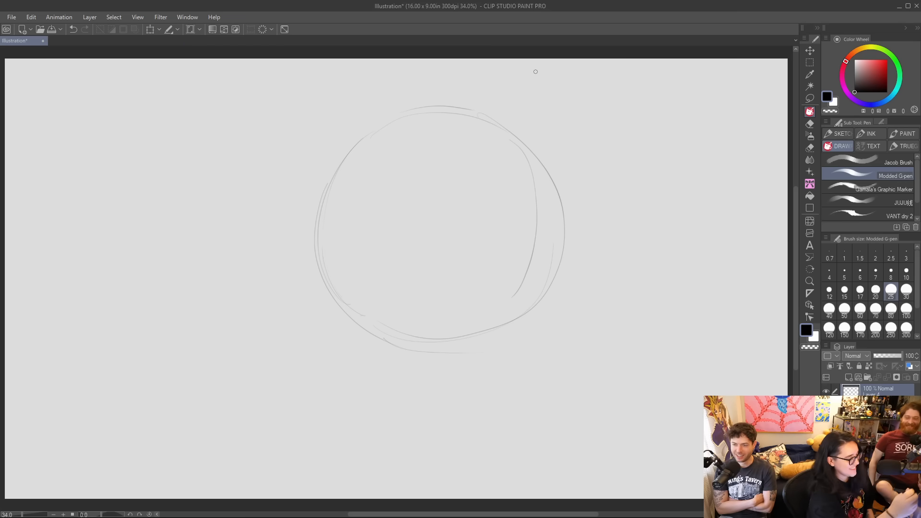
Scale the sketched head circle down and move it up slightly to leave room for a body.
click(148, 32)
drag(564, 106, 531, 141)
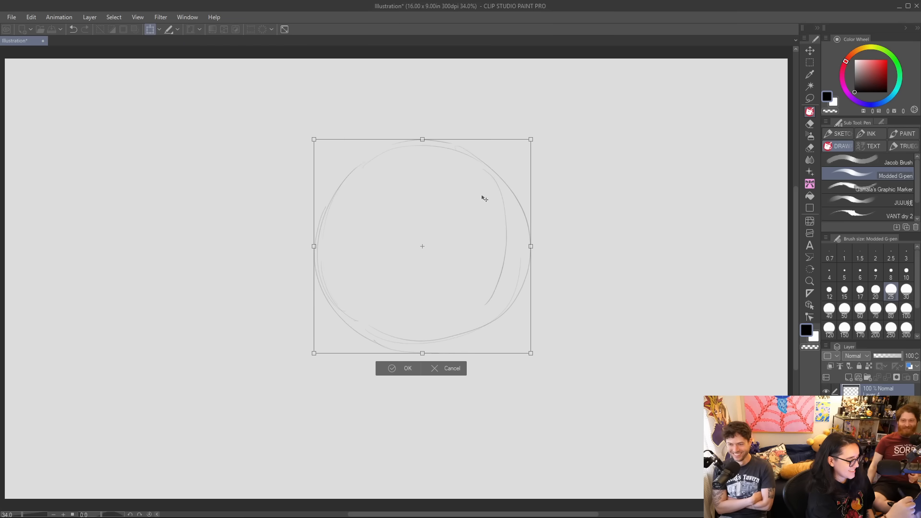
drag(431, 282, 423, 255)
click(399, 345)
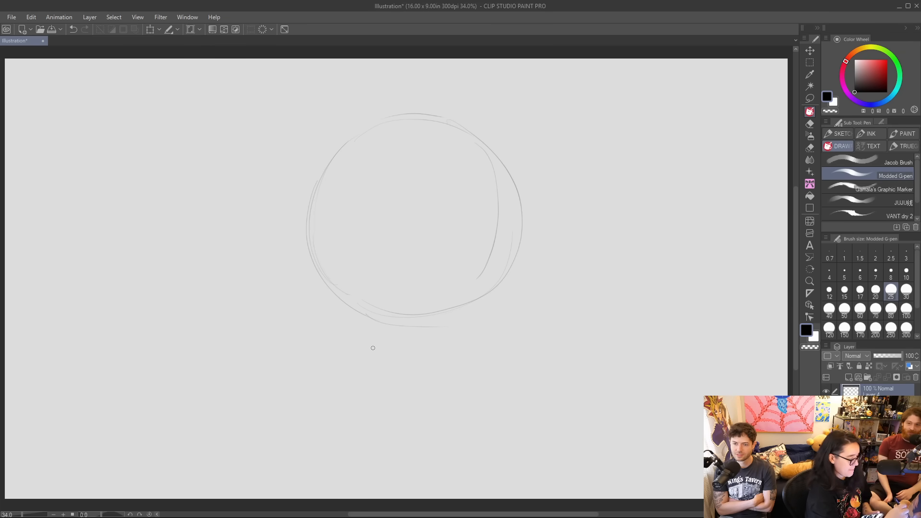
Rough in a small torso below the head with two short arms flaring outward, and undo the last stray strokes.
mouse_move(376, 335)
mouse_down()
mouse_move(370, 403)
mouse_move(356, 397)
mouse_move(470, 417)
mouse_up()
drag(474, 343, 489, 413)
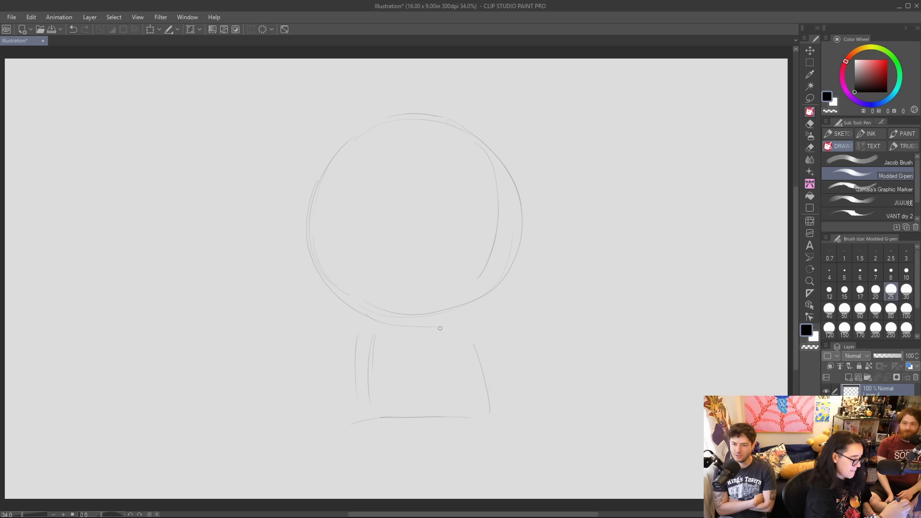
mouse_move(360, 317)
mouse_down()
mouse_move(315, 348)
mouse_move(318, 359)
mouse_move(355, 357)
mouse_move(363, 402)
mouse_up()
mouse_move(353, 361)
mouse_down()
mouse_move(367, 404)
mouse_move(384, 420)
mouse_move(464, 404)
mouse_up()
mouse_move(408, 411)
mouse_down()
mouse_move(460, 403)
mouse_move(481, 388)
mouse_up()
mouse_move(472, 308)
mouse_down()
mouse_move(528, 342)
mouse_move(508, 356)
mouse_up()
mouse_move(344, 317)
mouse_down()
mouse_move(303, 353)
mouse_move(348, 309)
mouse_move(301, 355)
mouse_move(312, 360)
mouse_move(348, 342)
mouse_move(353, 384)
mouse_move(349, 370)
mouse_move(388, 414)
mouse_up()
key(ctrl+z)
key(ctrl+z)
key(ctrl+z)
key(ctrl+z)
key(ctrl+z)
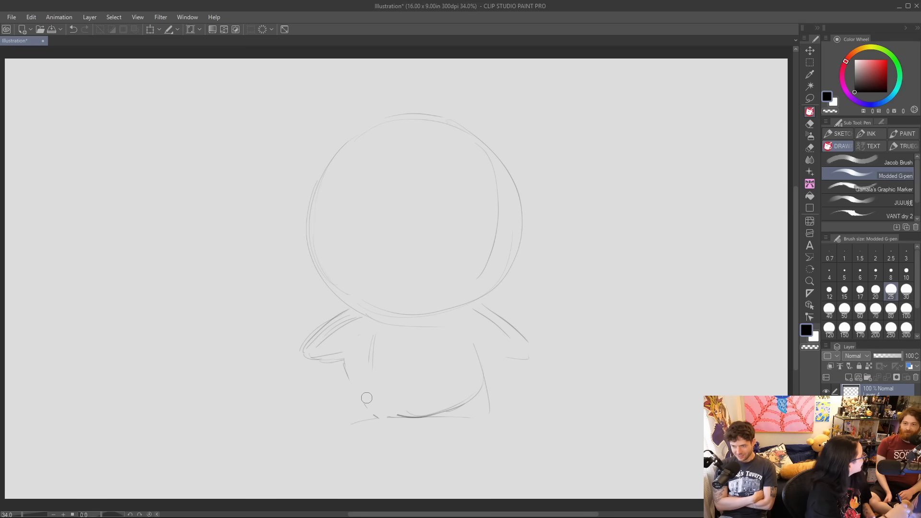
Rework the torso into a rounded belly curving from one armpit to the other, and touch up the flared arms.
mouse_move(370, 369)
mouse_down()
mouse_move(370, 335)
mouse_move(356, 391)
mouse_move(398, 418)
mouse_up()
mouse_move(357, 390)
mouse_down()
mouse_move(427, 414)
mouse_move(459, 406)
mouse_up()
mouse_move(400, 417)
mouse_down()
mouse_move(485, 387)
mouse_move(491, 376)
mouse_up()
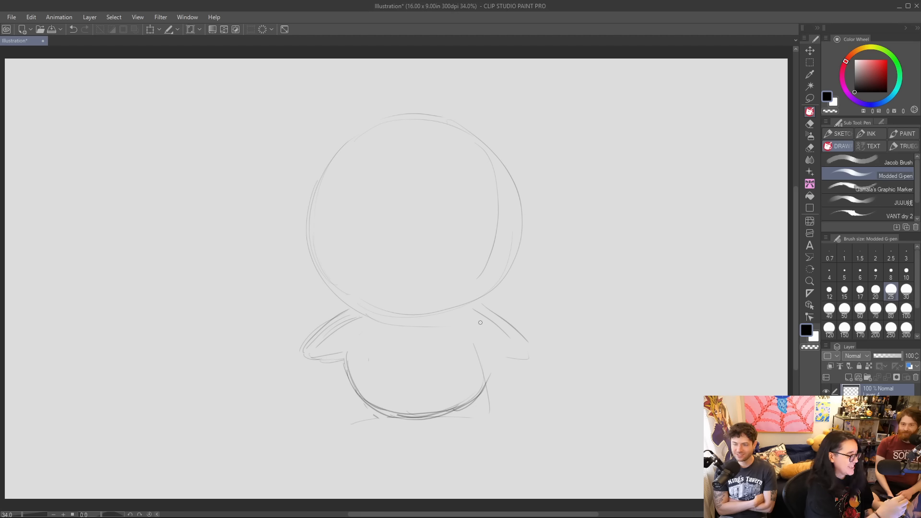
mouse_move(481, 301)
mouse_down()
mouse_move(542, 354)
mouse_move(478, 397)
mouse_up()
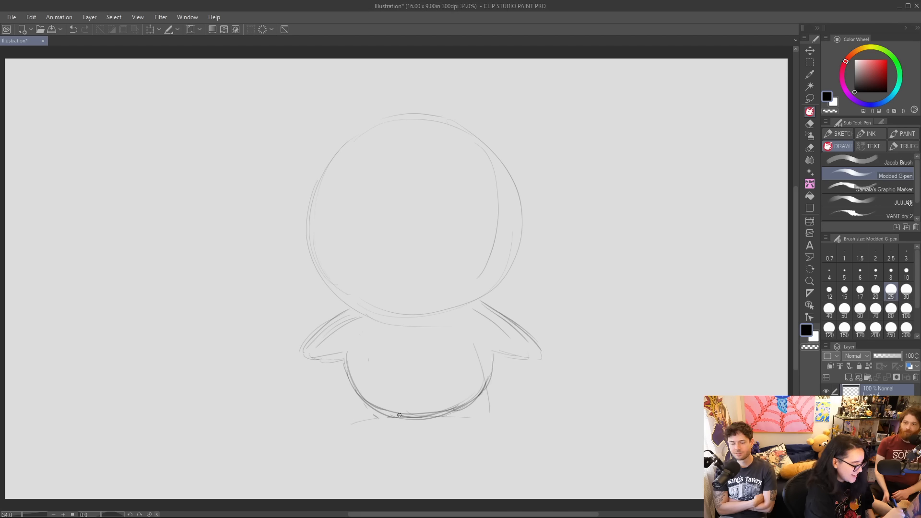
mouse_move(347, 362)
mouse_down()
mouse_move(374, 406)
mouse_move(372, 397)
mouse_move(480, 389)
mouse_up()
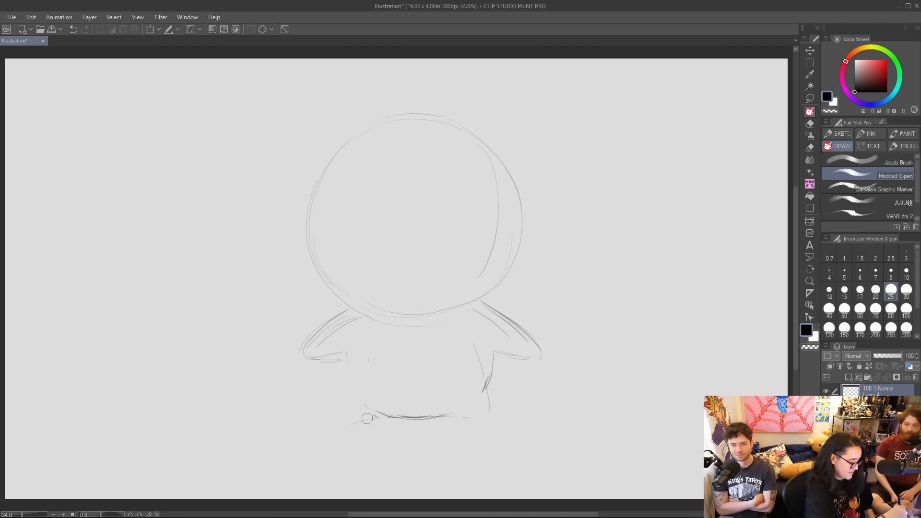
mouse_move(379, 414)
mouse_down()
mouse_move(349, 383)
mouse_move(343, 353)
mouse_up()
drag(473, 401, 497, 374)
Sketch two short, stubby legs beneath the rounded belly.
drag(345, 368, 364, 419)
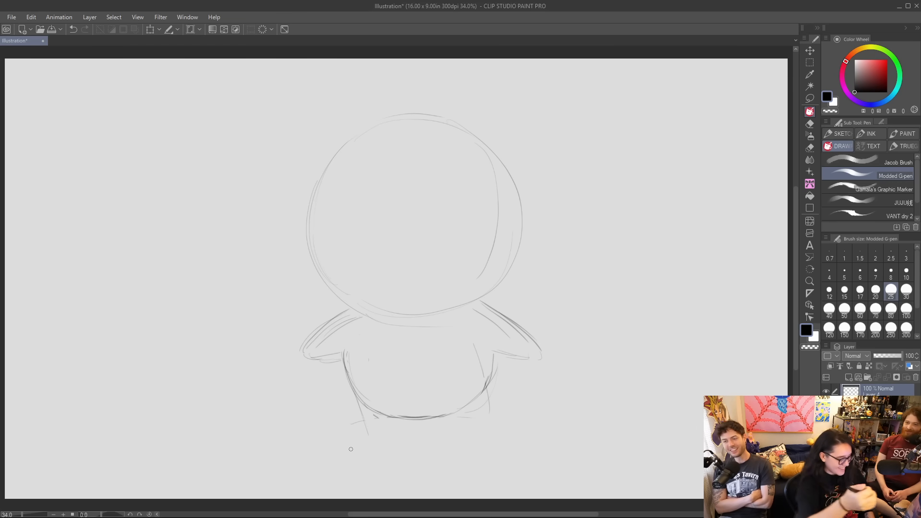
mouse_move(349, 383)
mouse_down()
mouse_move(361, 431)
mouse_move(433, 414)
mouse_move(451, 425)
mouse_move(438, 417)
mouse_move(458, 437)
mouse_up()
drag(490, 377, 484, 421)
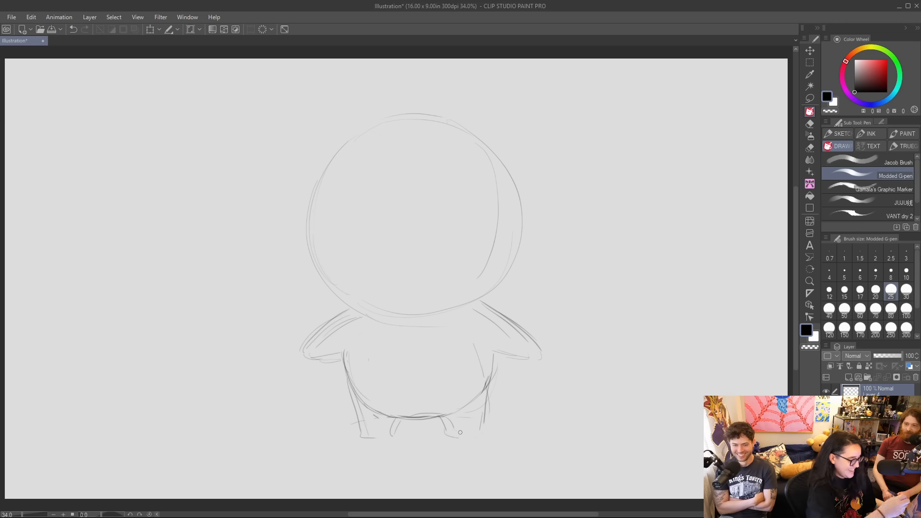
Redraw the head outline as a wider, fuller round shape that overlaps the tops of the arms.
drag(352, 137, 330, 152)
mouse_move(301, 200)
mouse_down()
mouse_move(302, 277)
mouse_move(391, 332)
mouse_up()
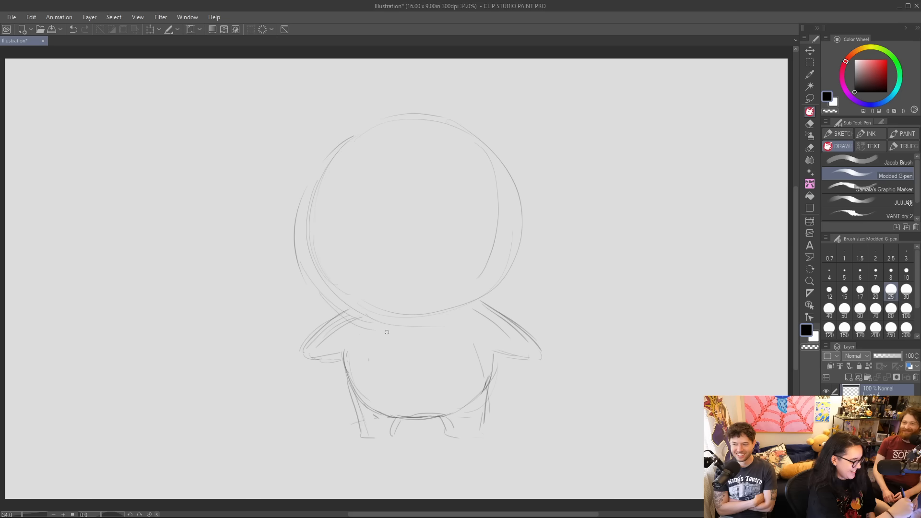
mouse_move(327, 302)
mouse_down()
mouse_move(354, 136)
mouse_move(457, 125)
mouse_move(528, 222)
mouse_move(512, 297)
mouse_move(486, 319)
mouse_up()
drag(347, 314, 449, 320)
mouse_move(371, 322)
mouse_down()
mouse_move(491, 314)
mouse_move(528, 269)
mouse_move(532, 243)
mouse_up()
mouse_move(508, 178)
mouse_down()
mouse_move(509, 304)
mouse_move(456, 313)
mouse_move(319, 268)
mouse_up()
Erase the leftover inner construction lines along the side of the head with the Quick Lasso Eraser.
click(810, 136)
key(ctrl+z)
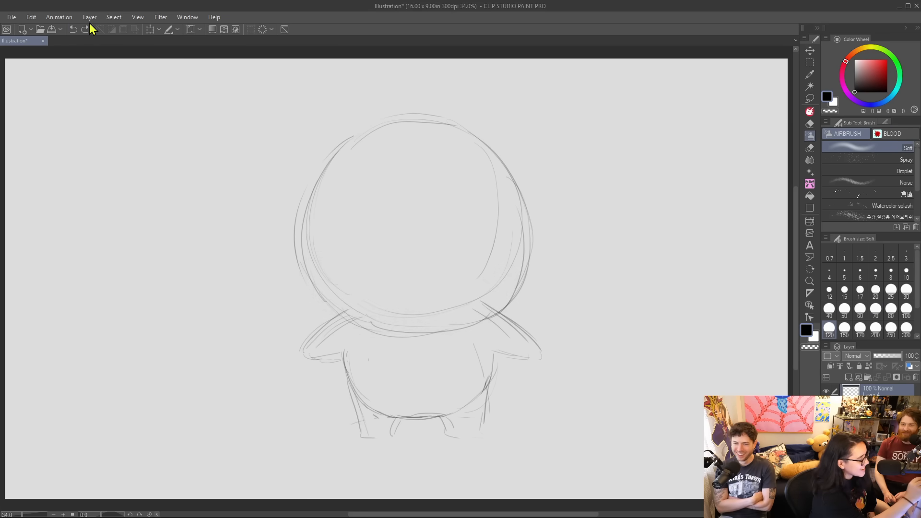
click(810, 148)
mouse_move(494, 299)
mouse_down()
mouse_move(381, 321)
mouse_move(333, 191)
mouse_move(499, 221)
mouse_up()
drag(508, 288, 504, 192)
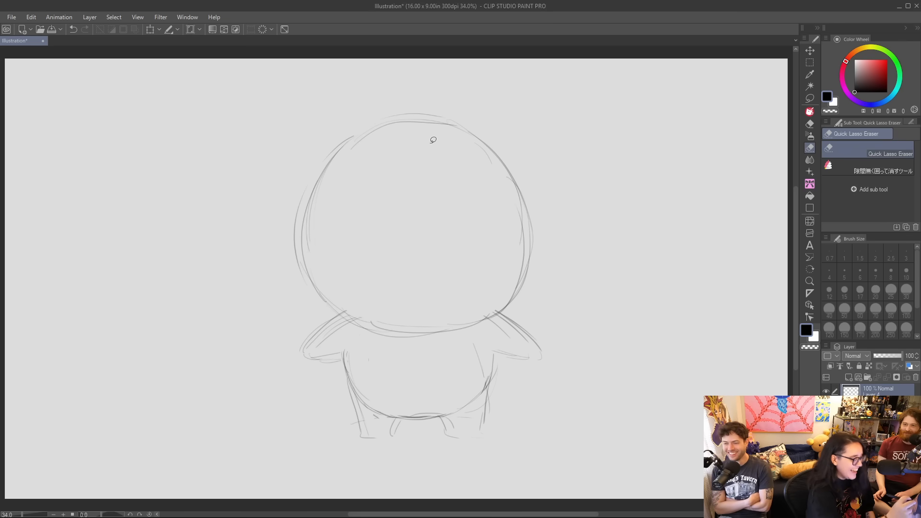
Reinforce the head contour with the Modded G-pen around the crown and down both cheeks.
click(808, 112)
drag(309, 251, 385, 134)
mouse_move(328, 164)
mouse_down()
mouse_move(464, 127)
mouse_move(497, 153)
mouse_move(526, 271)
mouse_move(473, 333)
mouse_up()
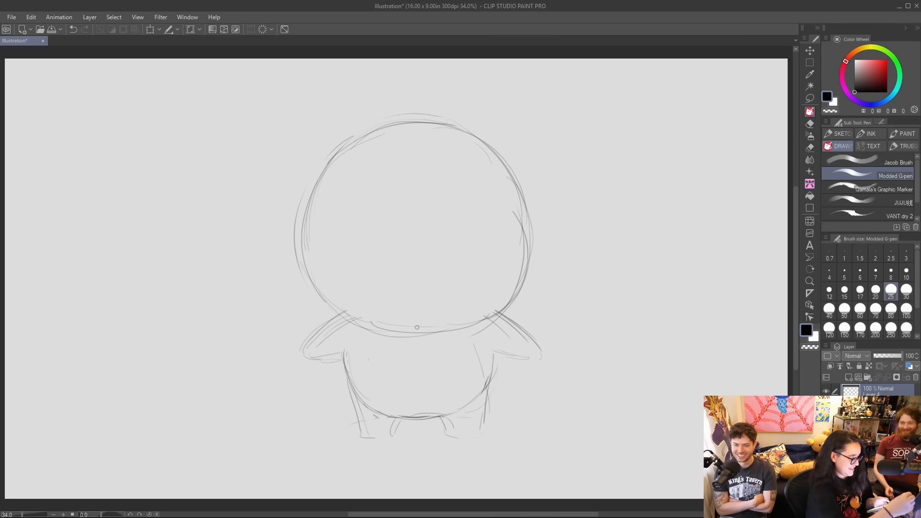
Sketch two small, widely spaced round eyes and a pair of furrowed eyebrows on the face.
mouse_move(351, 234)
mouse_down()
mouse_move(348, 254)
mouse_move(370, 233)
mouse_move(374, 245)
mouse_move(345, 248)
mouse_up()
mouse_move(453, 228)
mouse_down()
mouse_move(443, 251)
mouse_move(469, 229)
mouse_move(473, 253)
mouse_move(454, 263)
mouse_up()
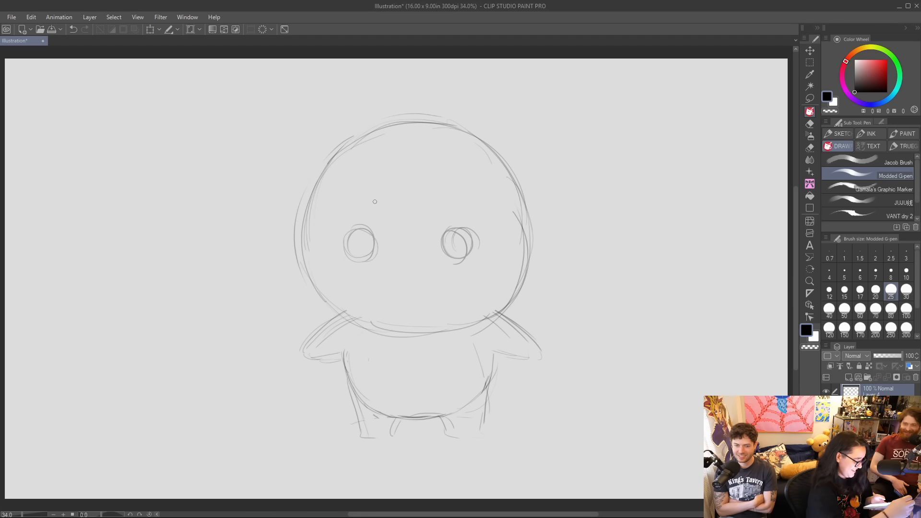
mouse_move(354, 214)
mouse_down()
mouse_move(386, 204)
mouse_move(475, 214)
mouse_up()
drag(354, 246, 371, 255)
drag(451, 245, 460, 259)
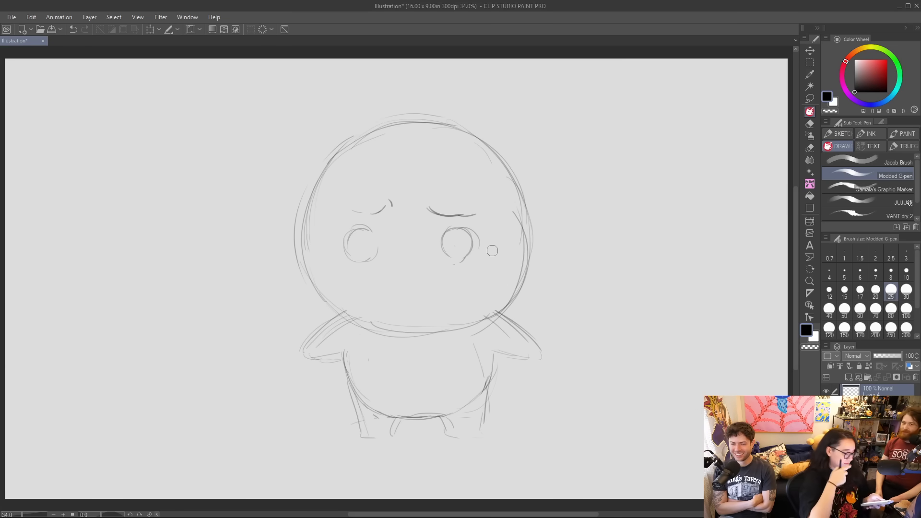
Darken the furrowed eyebrows, add short frown creases between them, and outline both round eyes in bold strokes.
mouse_move(351, 207)
mouse_down()
mouse_move(379, 217)
mouse_move(390, 203)
mouse_up()
key(ctrl+z)
mouse_move(393, 217)
mouse_down()
mouse_move(395, 207)
mouse_move(473, 214)
mouse_move(423, 215)
mouse_up()
mouse_move(348, 244)
mouse_down()
mouse_move(368, 229)
mouse_move(372, 249)
mouse_move(348, 248)
mouse_move(354, 230)
mouse_move(369, 232)
mouse_move(373, 246)
mouse_move(363, 255)
mouse_move(342, 245)
mouse_up()
mouse_move(444, 240)
mouse_down()
mouse_move(471, 237)
mouse_move(471, 249)
mouse_move(458, 255)
mouse_move(443, 232)
mouse_up()
drag(350, 254, 385, 245)
mouse_move(453, 255)
mouse_down()
mouse_move(442, 255)
mouse_move(460, 263)
mouse_move(473, 224)
mouse_up()
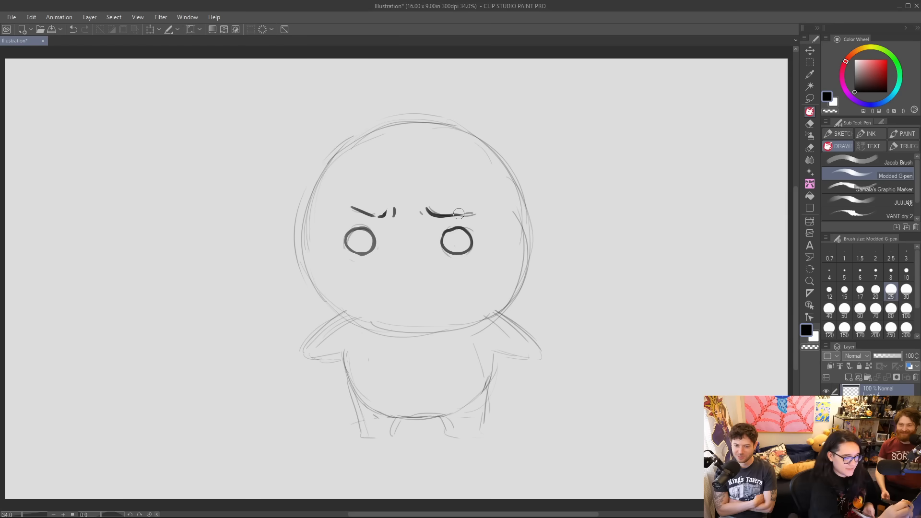
click(810, 98)
mouse_move(436, 229)
mouse_down()
mouse_move(436, 252)
mouse_move(485, 243)
mouse_move(463, 240)
mouse_up()
click(810, 50)
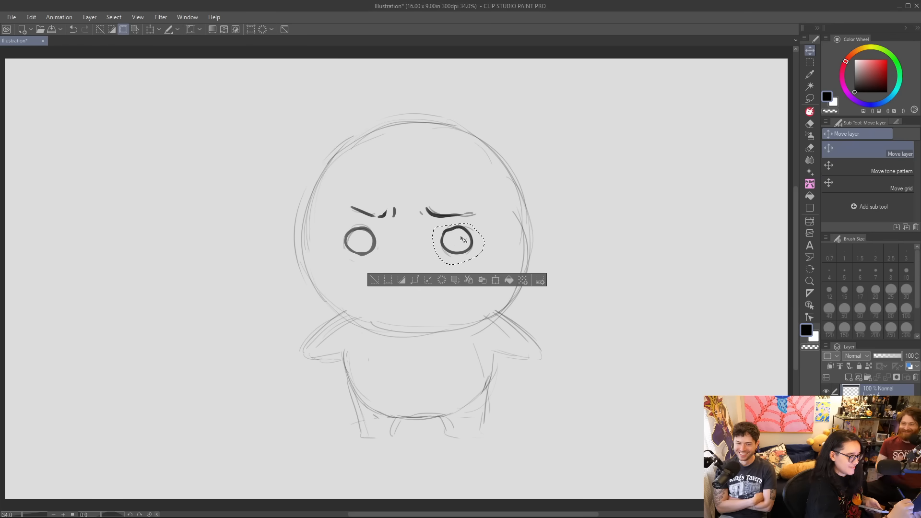
click(374, 280)
Draw a bold wavy line across the inside of each round eye.
click(810, 113)
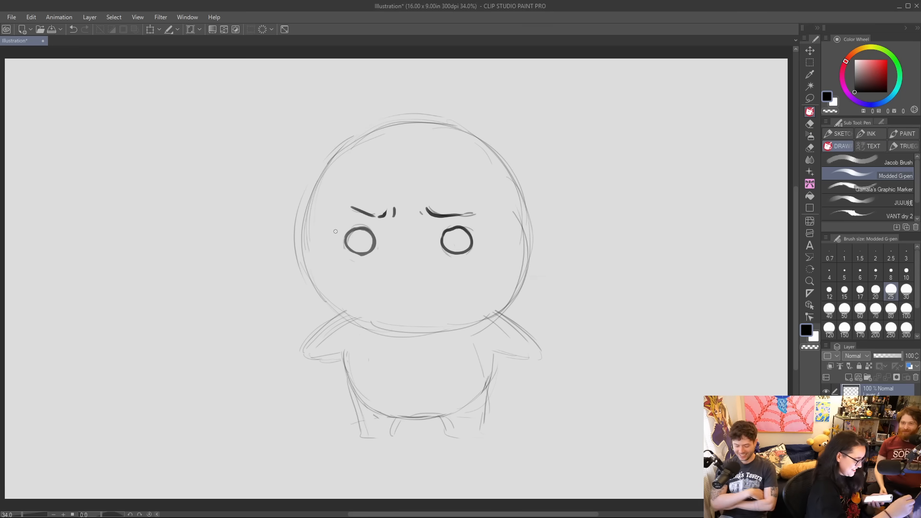
mouse_move(346, 241)
mouse_down()
mouse_move(359, 225)
mouse_move(375, 241)
mouse_move(347, 249)
mouse_move(374, 234)
mouse_up()
drag(442, 243, 470, 238)
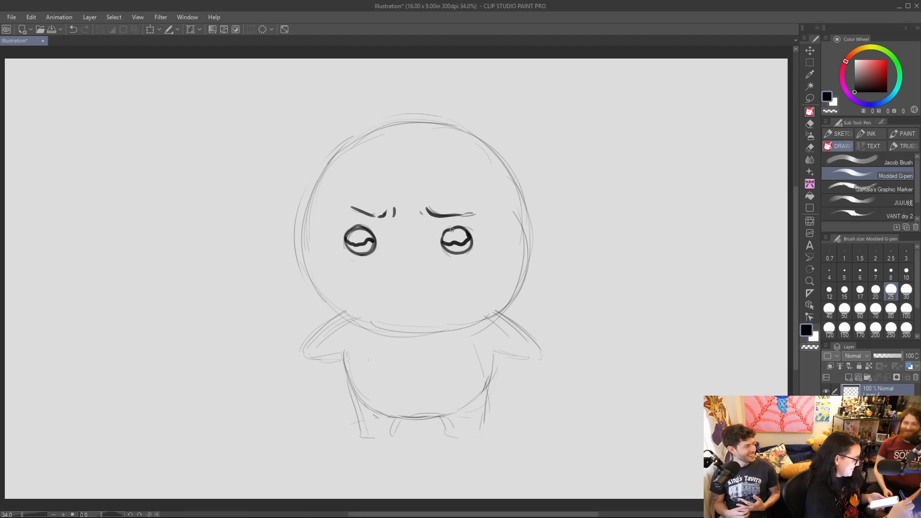
Try a small cat-like mouth below the eyes, undo its bold stroke, and sketch a small boxy open mouth instead.
mouse_move(408, 250)
mouse_down()
mouse_move(422, 265)
mouse_move(397, 266)
mouse_move(409, 254)
mouse_move(415, 266)
mouse_move(429, 261)
mouse_up()
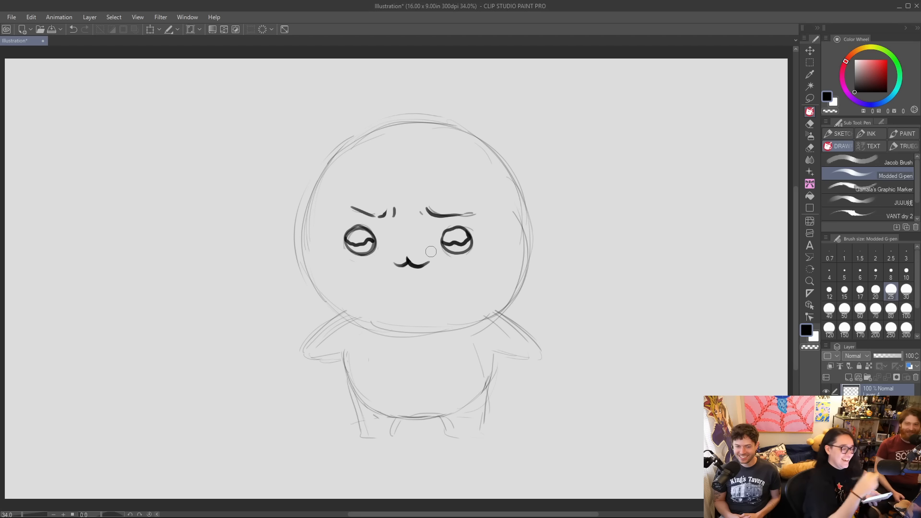
key(ctrl+z)
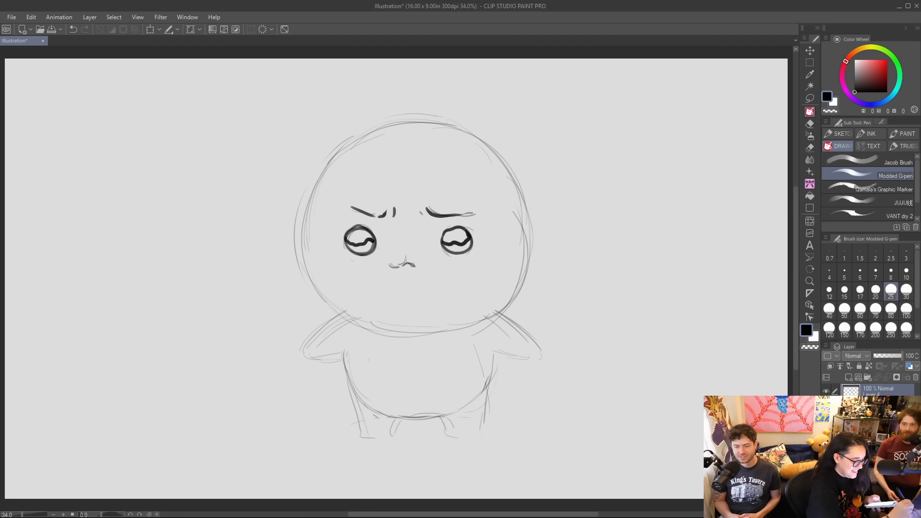
mouse_move(412, 265)
mouse_down()
mouse_move(426, 264)
mouse_move(393, 275)
mouse_move(421, 279)
mouse_move(423, 266)
mouse_move(398, 280)
mouse_up()
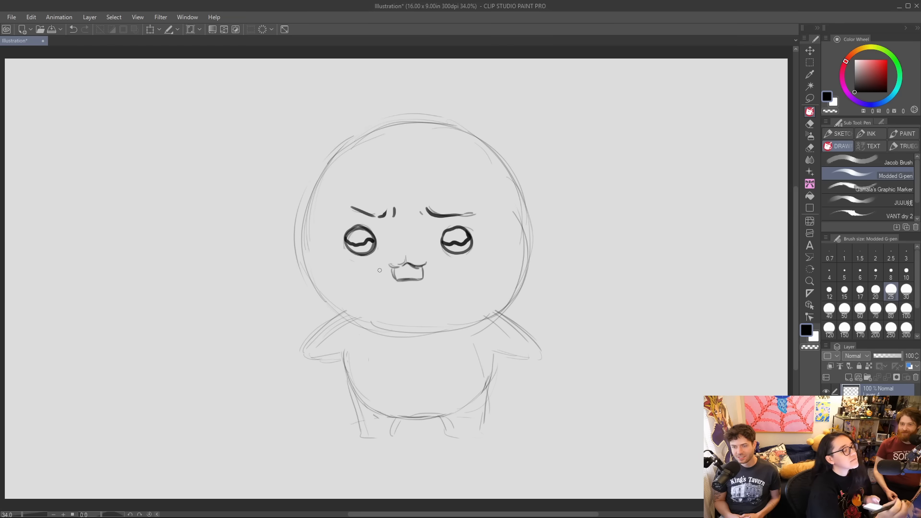
Lasso the eyes and eyebrows, scale them down slightly, reposition them above the mouth, and clear the selection.
click(810, 99)
mouse_move(349, 197)
mouse_down()
mouse_move(400, 238)
mouse_move(434, 258)
mouse_move(494, 237)
mouse_move(423, 180)
mouse_up()
click(150, 29)
drag(492, 180, 478, 190)
drag(460, 223, 465, 218)
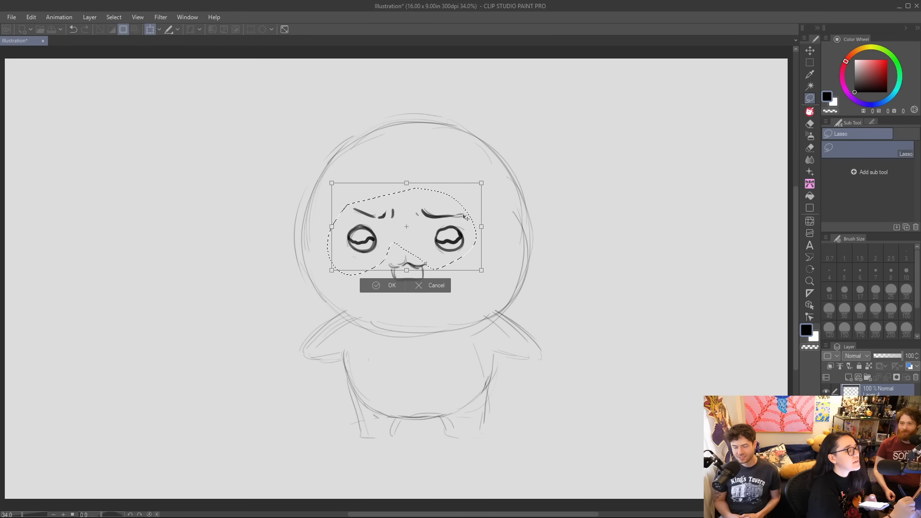
click(389, 286)
click(322, 286)
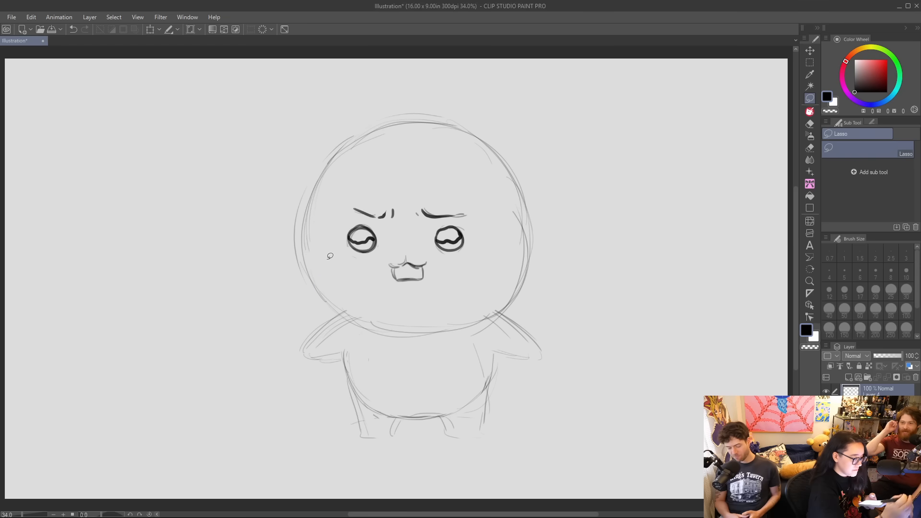
Add a short lip line under the mouth and three small slanted blush marks on each cheek.
click(810, 112)
drag(401, 290, 412, 290)
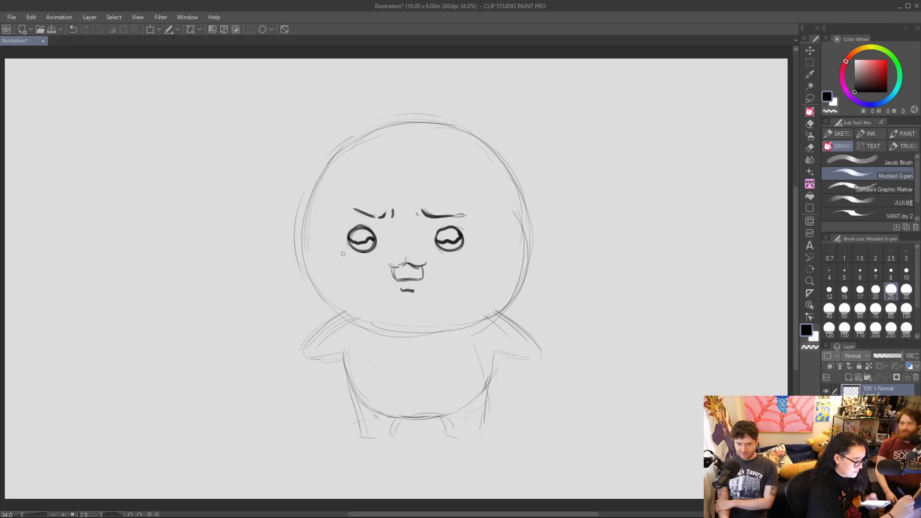
mouse_move(335, 250)
mouse_down()
mouse_move(332, 259)
mouse_move(343, 259)
mouse_up()
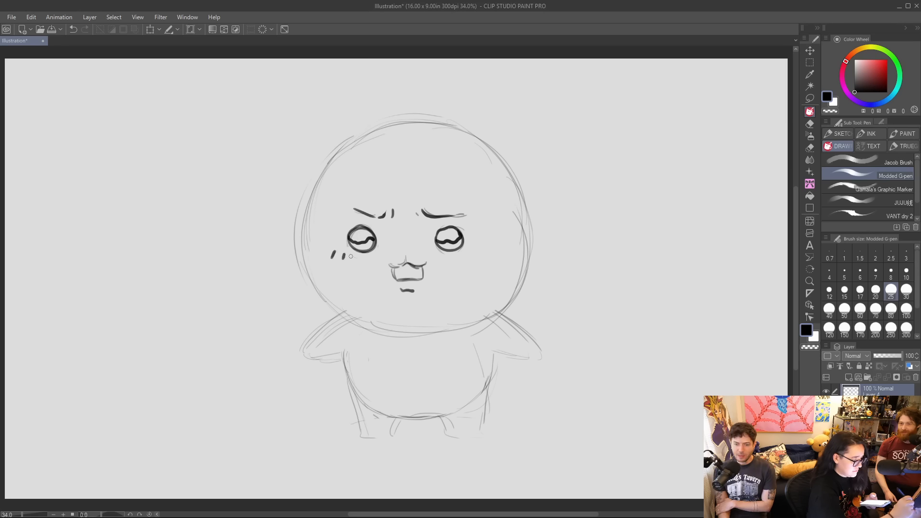
mouse_move(468, 250)
mouse_down()
mouse_move(466, 258)
mouse_move(489, 256)
mouse_up()
Redraw the character's left arm hanging down beside the belly in place of the flared one, and darken the mouth outline.
mouse_move(497, 322)
mouse_down()
mouse_move(518, 385)
mouse_move(489, 386)
mouse_up()
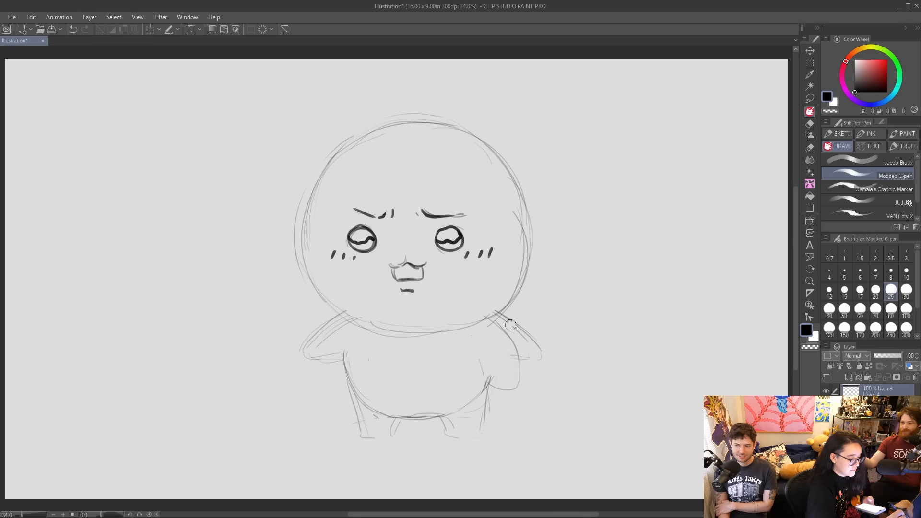
mouse_move(389, 265)
mouse_down()
mouse_move(423, 267)
mouse_move(397, 278)
mouse_move(422, 276)
mouse_up()
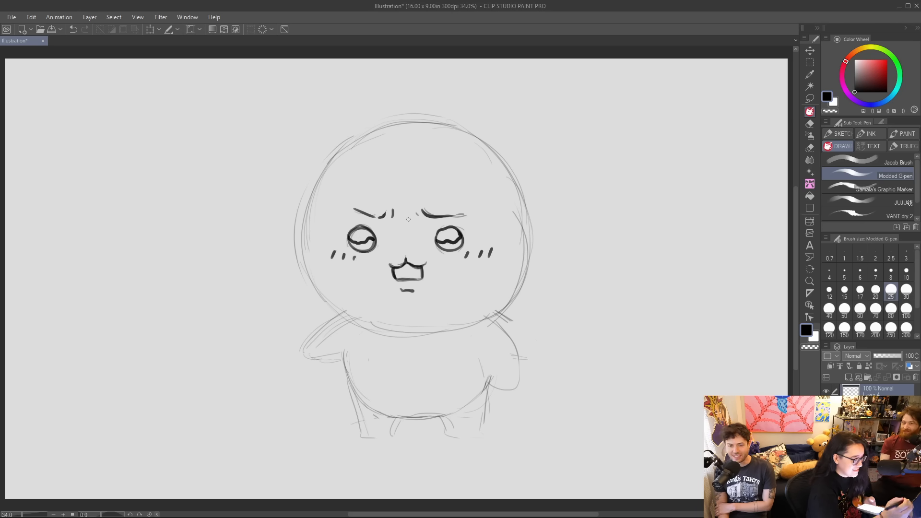
Paint a soft grey oval blush patch over the marks on each cheek with brush size 200, redoing the uneven first attempt.
click(860, 308)
click(873, 330)
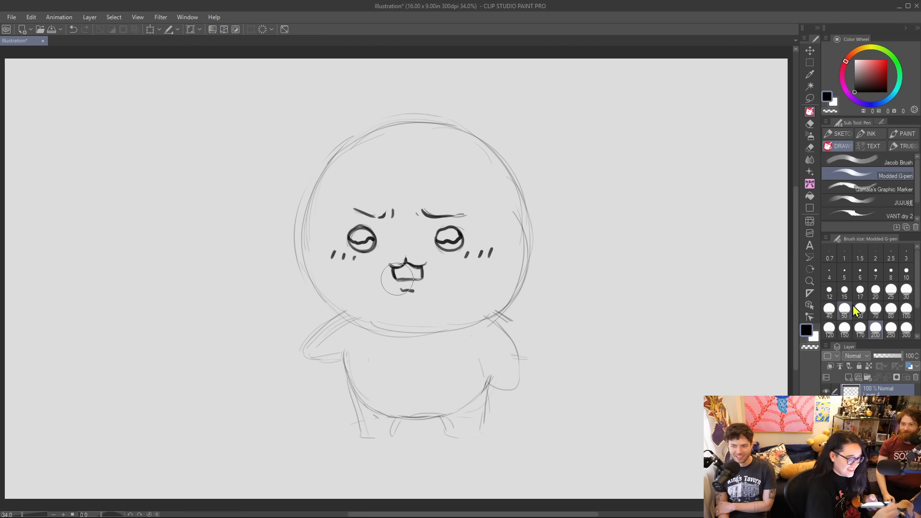
mouse_move(336, 257)
mouse_down()
mouse_move(356, 260)
mouse_move(338, 249)
mouse_move(357, 259)
mouse_up()
drag(461, 253, 484, 254)
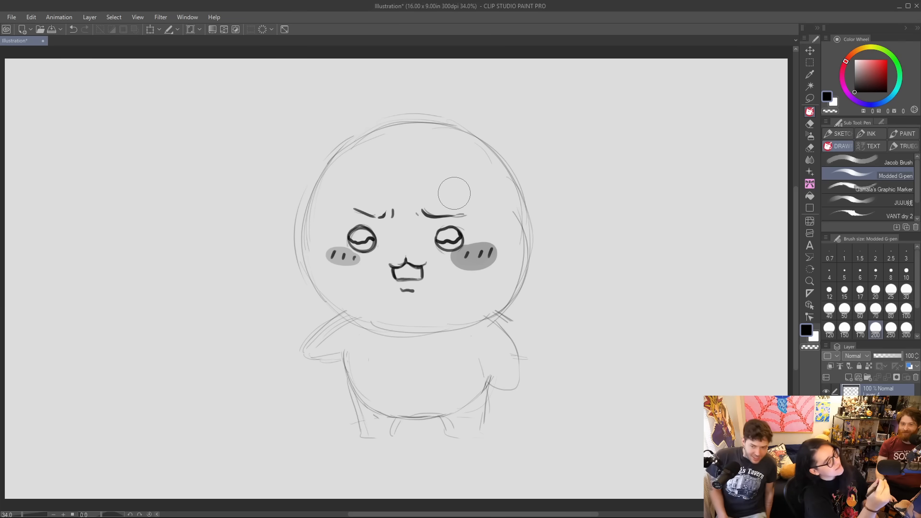
key(ctrl+z)
key(ctrl+z)
mouse_move(335, 253)
mouse_down()
mouse_move(356, 259)
mouse_move(343, 262)
mouse_up()
mouse_move(468, 253)
mouse_down()
mouse_move(459, 265)
mouse_move(480, 254)
mouse_move(468, 259)
mouse_up()
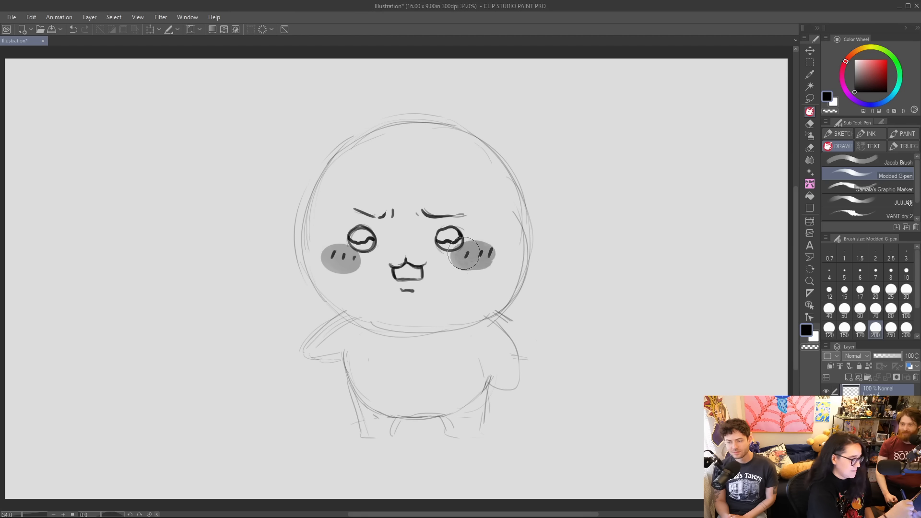
Set the brush size to 25 and redraw both furrowed eyebrows as longer, darker strokes extending outward.
click(875, 271)
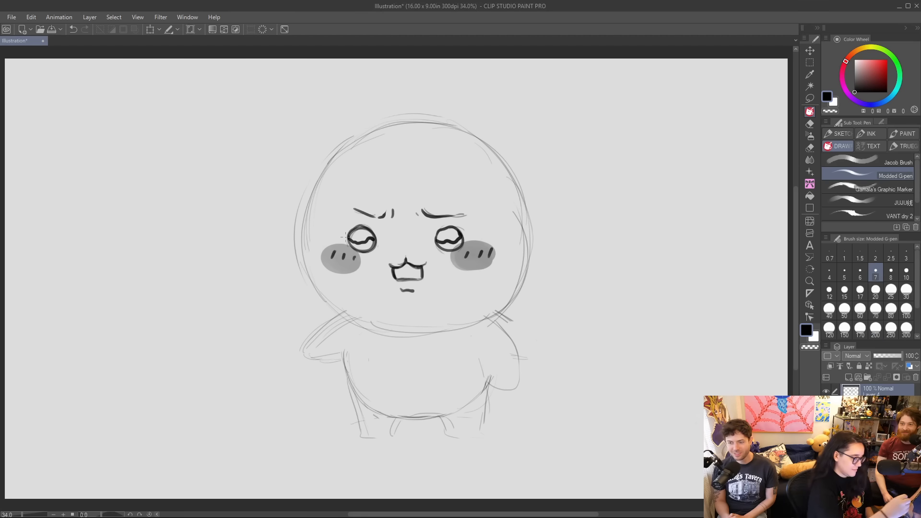
click(860, 290)
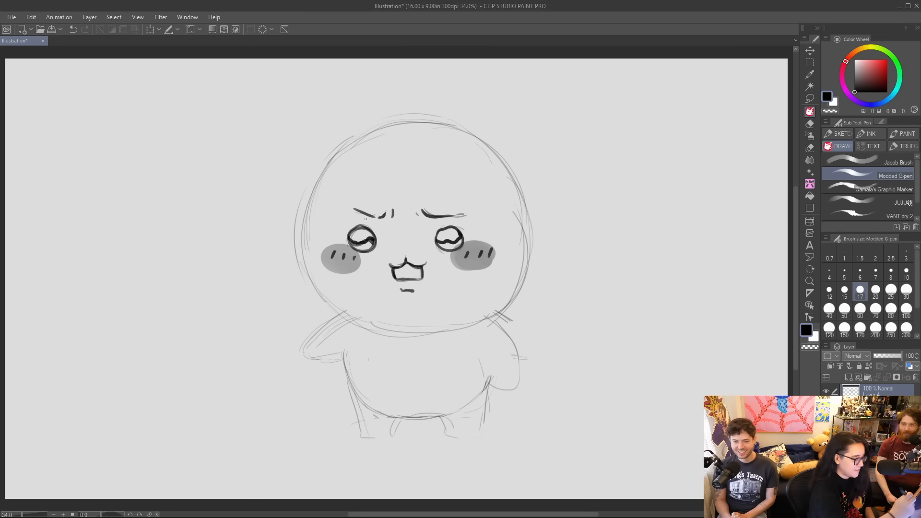
click(891, 290)
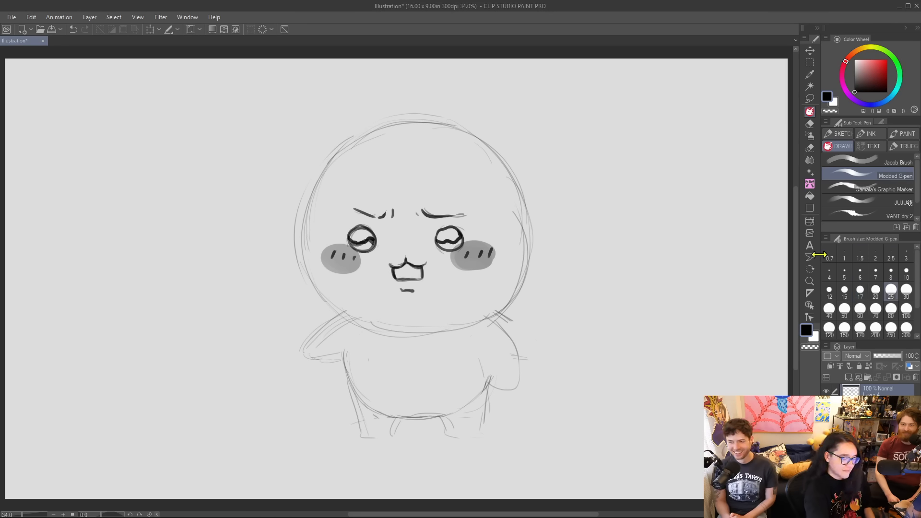
drag(439, 245, 459, 240)
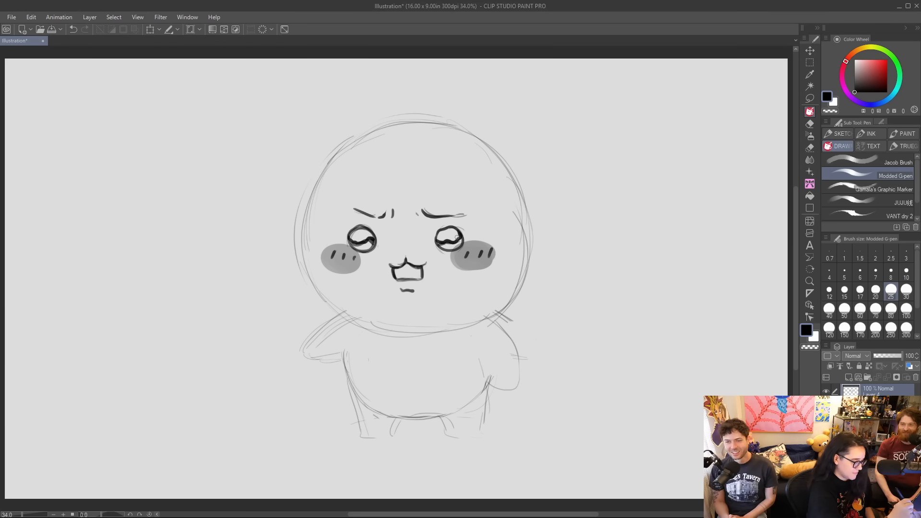
mouse_move(345, 209)
mouse_down()
mouse_move(430, 218)
mouse_move(471, 213)
mouse_up()
key(ctrl+z)
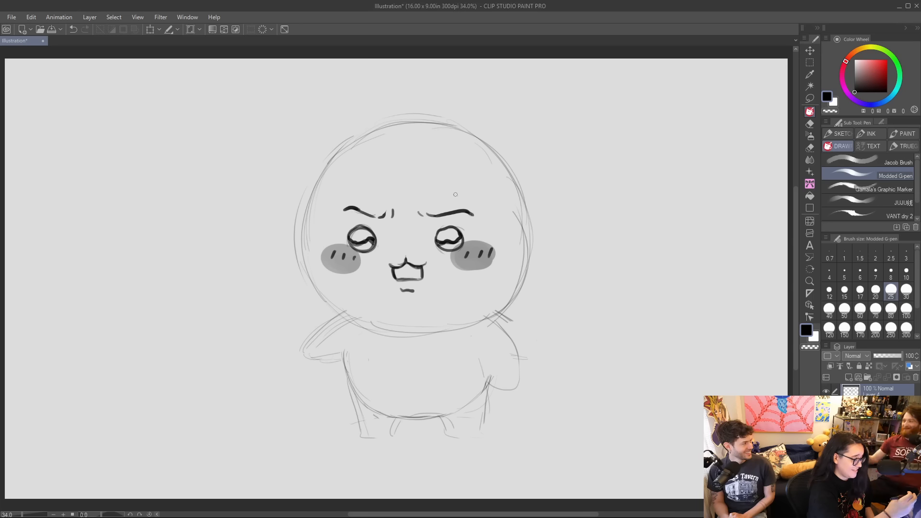
Ink the left side of the head with a bold curve from the upper left down to the chin.
drag(331, 160, 303, 263)
key(ctrl+z)
drag(334, 157, 300, 262)
drag(301, 221, 339, 307)
drag(301, 250, 340, 314)
drag(314, 285, 361, 321)
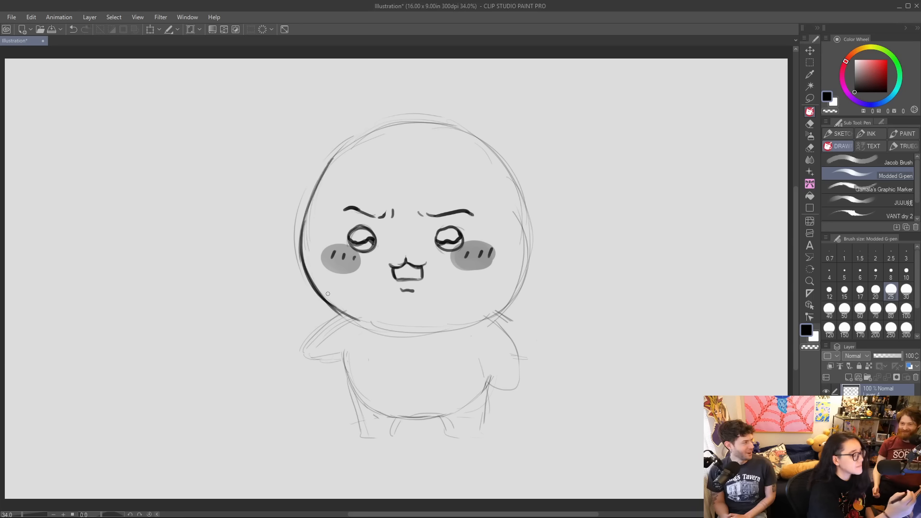
Ink the right side of the head and both upper curves over the sketch, redoing uneven strokes.
drag(480, 318, 528, 271)
key(ctrl+z)
mouse_move(479, 318)
mouse_down()
mouse_move(525, 277)
mouse_move(505, 301)
mouse_move(528, 233)
mouse_up()
key(ctrl+z)
mouse_move(510, 299)
mouse_down()
mouse_move(530, 235)
mouse_move(517, 179)
mouse_up()
key(ctrl+z)
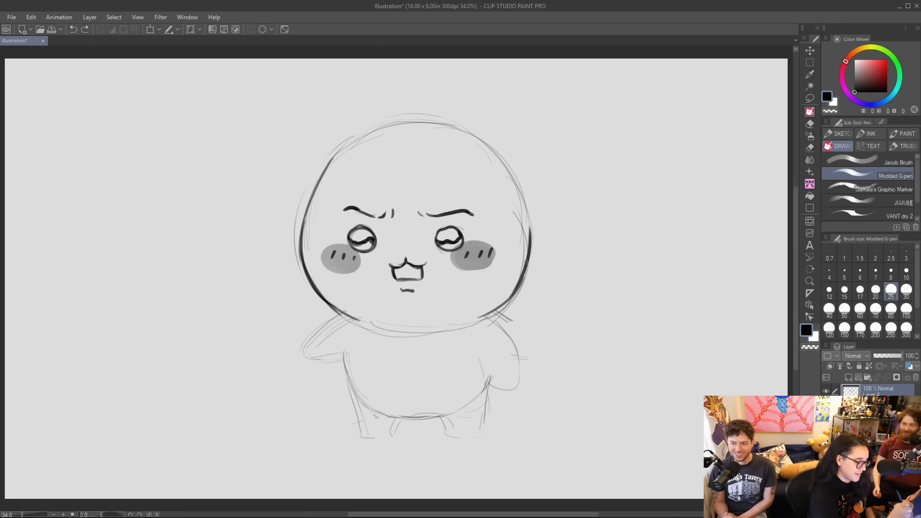
drag(528, 268, 510, 176)
drag(300, 282, 353, 139)
drag(302, 214, 354, 136)
mouse_move(301, 227)
mouse_down()
mouse_move(348, 151)
mouse_move(402, 130)
mouse_move(495, 155)
mouse_move(502, 176)
mouse_up()
Lasso the whole face, shrink it slightly and move it lower on the head, then clear the selection.
click(810, 98)
mouse_move(342, 180)
mouse_down()
mouse_move(318, 225)
mouse_move(349, 300)
mouse_move(473, 298)
mouse_move(506, 240)
mouse_move(496, 179)
mouse_up()
click(150, 30)
drag(450, 241, 455, 245)
click(383, 331)
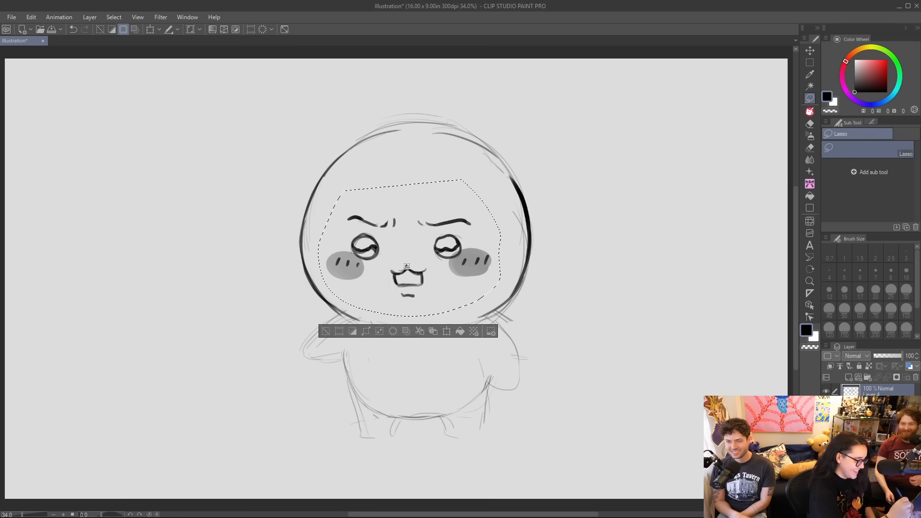
click(323, 335)
Draw a round bear ear on each side of the head and erase the head outline between them.
click(809, 112)
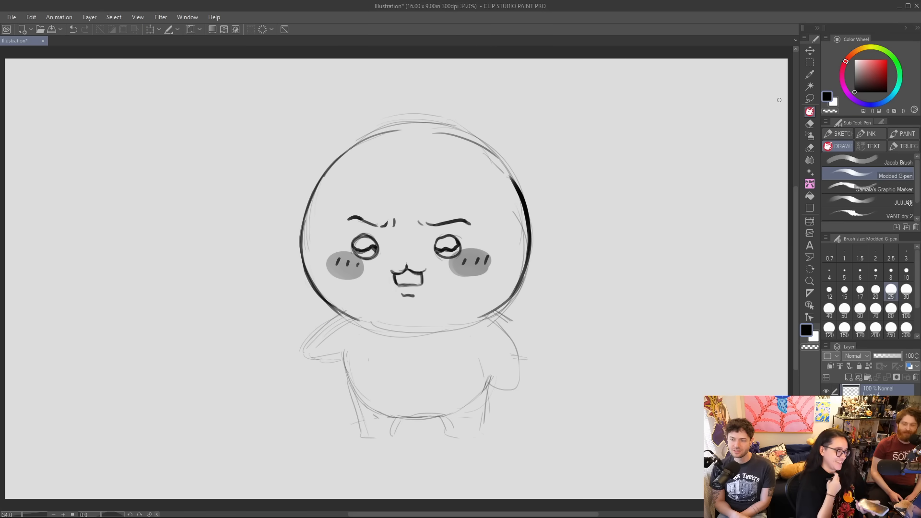
mouse_move(334, 172)
mouse_down()
mouse_move(333, 136)
mouse_move(354, 147)
mouse_move(352, 156)
mouse_move(345, 138)
mouse_move(319, 149)
mouse_move(336, 172)
mouse_up()
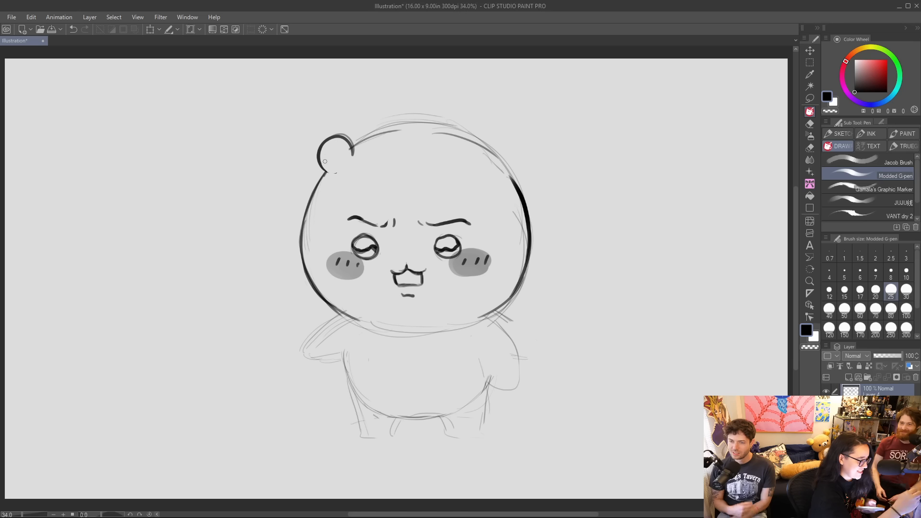
drag(336, 173, 325, 172)
mouse_move(470, 152)
mouse_down()
mouse_move(494, 131)
mouse_move(489, 165)
mouse_move(504, 149)
mouse_up()
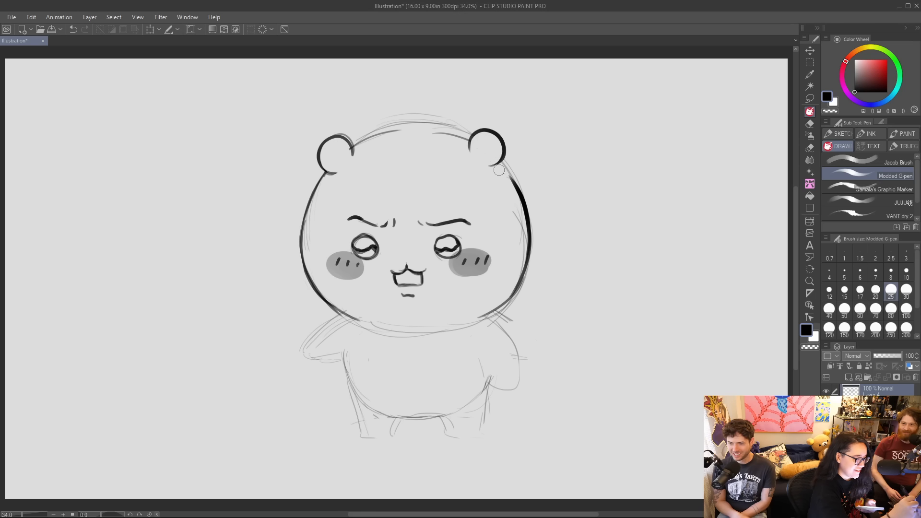
mouse_move(366, 135)
mouse_down()
mouse_move(410, 119)
mouse_move(359, 144)
mouse_move(442, 128)
mouse_move(433, 114)
mouse_move(452, 136)
mouse_move(467, 130)
mouse_move(441, 114)
mouse_up()
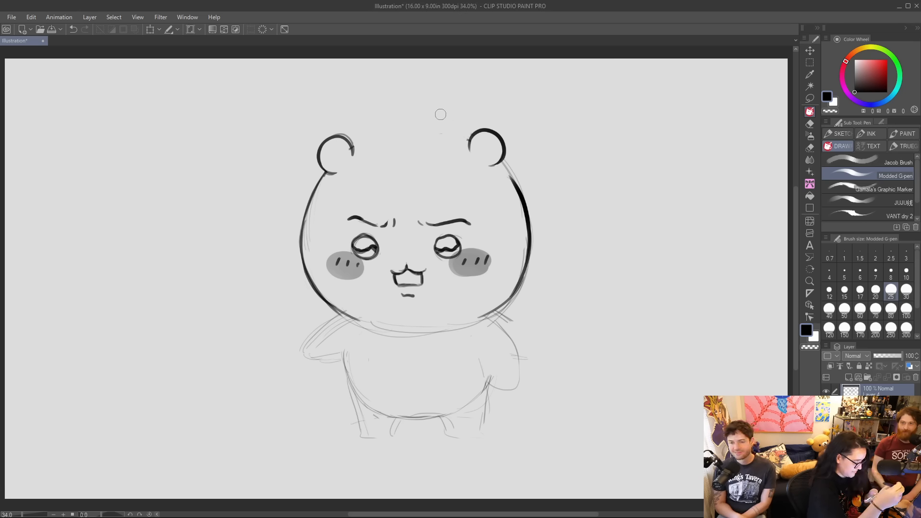
drag(234, 133, 306, 186)
drag(223, 118, 250, 151)
mouse_move(281, 169)
mouse_down()
mouse_move(360, 195)
mouse_move(576, 145)
mouse_up()
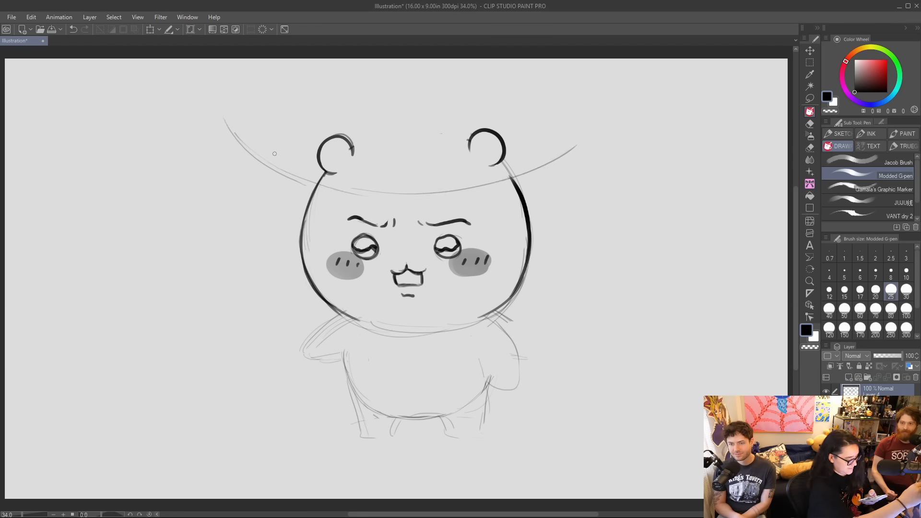
mouse_move(252, 138)
mouse_down()
mouse_move(276, 126)
mouse_move(351, 139)
mouse_move(316, 113)
mouse_move(244, 103)
mouse_move(266, 175)
mouse_up()
mouse_move(257, 99)
mouse_down()
mouse_move(384, 183)
mouse_move(528, 155)
mouse_up()
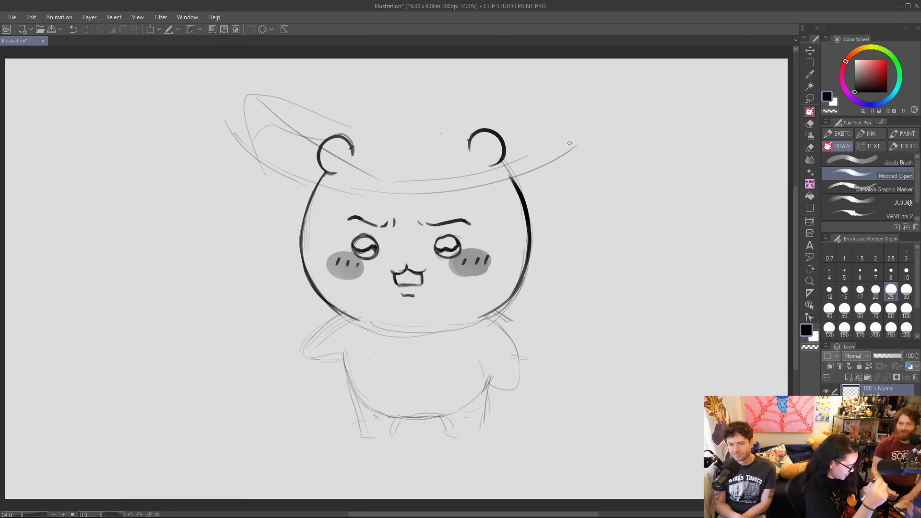
click(73, 29)
click(73, 29)
click(73, 30)
click(73, 29)
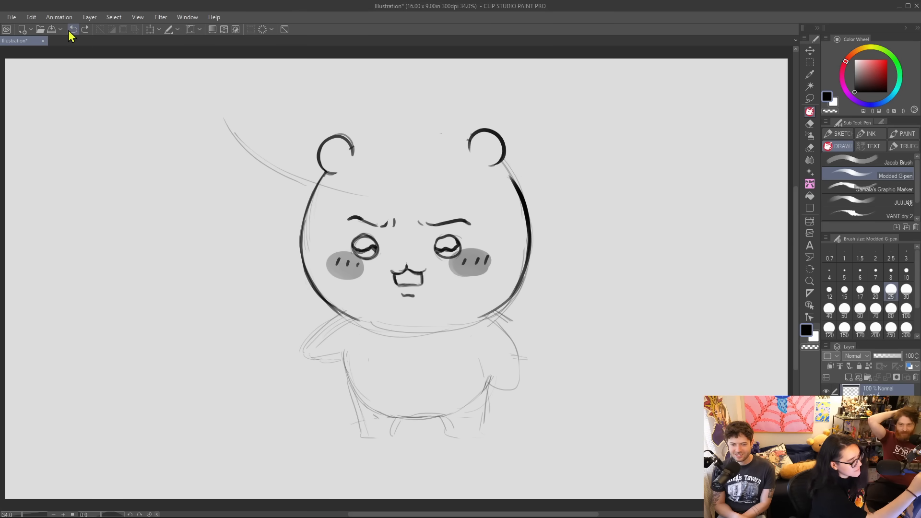
click(73, 29)
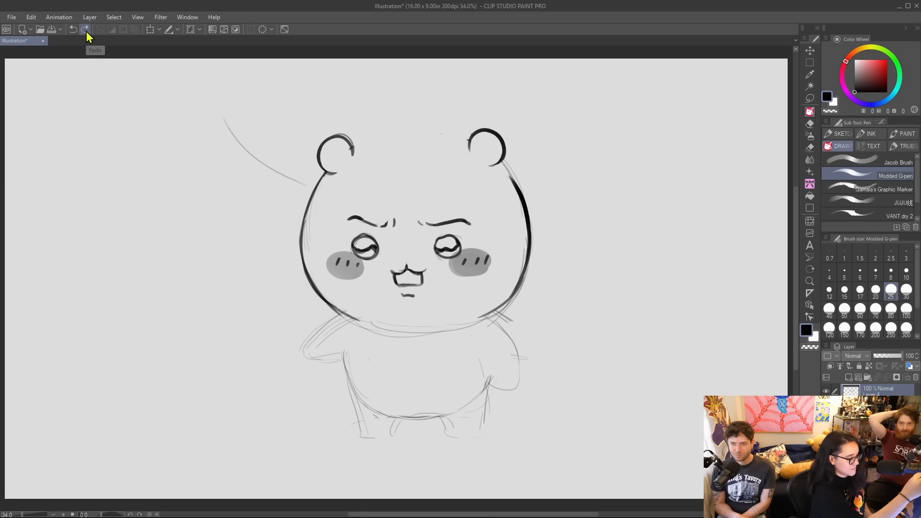
Sketch a cowboy hat with a tall crown and a wide upturned brim, erasing the head and ear lines it overlaps.
drag(360, 150, 449, 130)
mouse_move(319, 172)
mouse_down()
mouse_move(507, 178)
mouse_move(533, 190)
mouse_up()
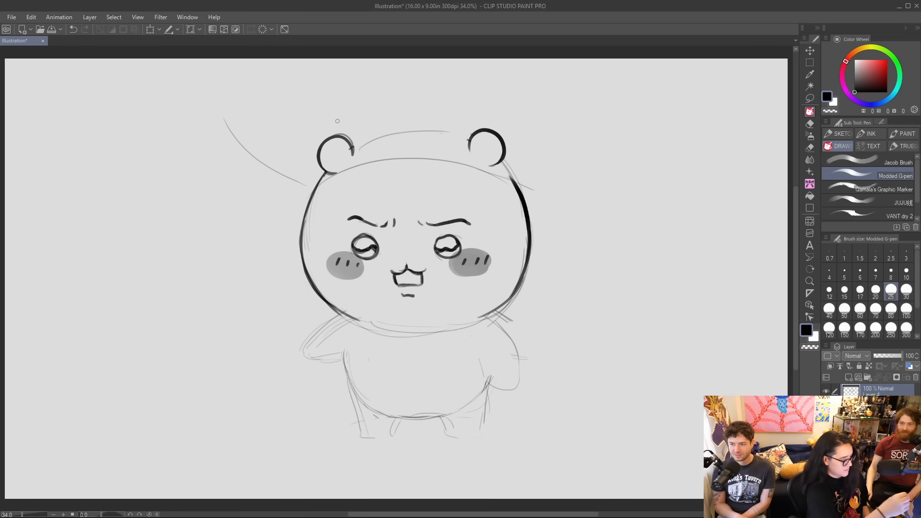
mouse_move(340, 134)
mouse_down()
mouse_move(376, 83)
mouse_move(521, 111)
mouse_move(499, 132)
mouse_up()
drag(495, 96, 525, 113)
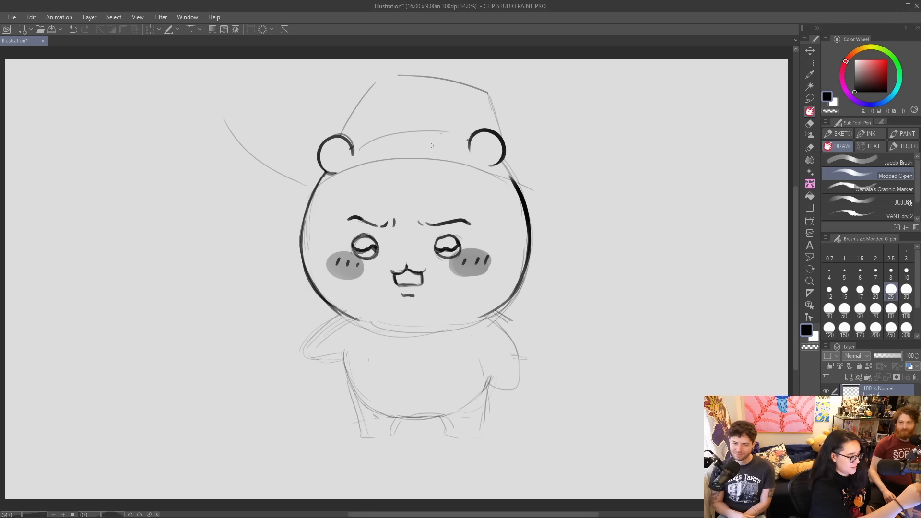
drag(227, 112, 334, 134)
drag(252, 131, 348, 154)
mouse_move(225, 131)
mouse_down()
mouse_move(331, 192)
mouse_move(590, 121)
mouse_move(563, 171)
mouse_up()
mouse_move(519, 191)
mouse_down()
mouse_move(607, 135)
mouse_move(621, 116)
mouse_up()
mouse_move(331, 171)
mouse_down()
mouse_move(314, 162)
mouse_move(330, 161)
mouse_move(313, 178)
mouse_move(426, 156)
mouse_move(520, 159)
mouse_up()
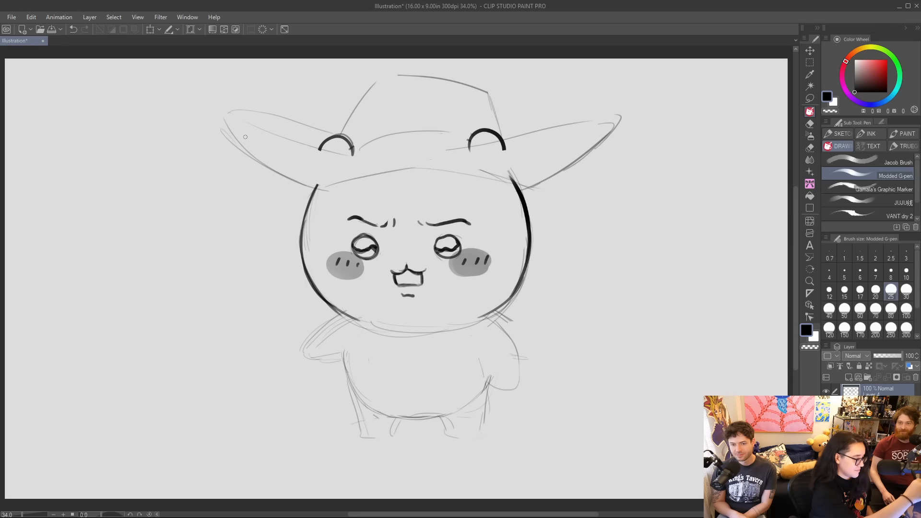
Ink the cowboy hat's brim, crown and hatband with bold lines, redoing the strokes that miss.
mouse_move(313, 188)
mouse_down()
mouse_move(247, 145)
mouse_move(329, 127)
mouse_move(341, 129)
mouse_move(354, 158)
mouse_move(478, 157)
mouse_up()
key(ctrl+z)
mouse_move(346, 159)
mouse_down()
mouse_move(507, 152)
mouse_move(579, 135)
mouse_up()
key(ctrl+z)
drag(505, 153, 564, 135)
mouse_move(312, 186)
mouse_down()
mouse_move(484, 168)
mouse_move(520, 178)
mouse_move(329, 186)
mouse_move(526, 189)
mouse_move(622, 114)
mouse_up()
key(ctrl+z)
mouse_move(338, 135)
mouse_down()
mouse_move(390, 67)
mouse_move(497, 97)
mouse_move(502, 144)
mouse_up()
drag(494, 103, 499, 137)
mouse_move(347, 127)
mouse_down()
mouse_move(486, 137)
mouse_move(624, 114)
mouse_up()
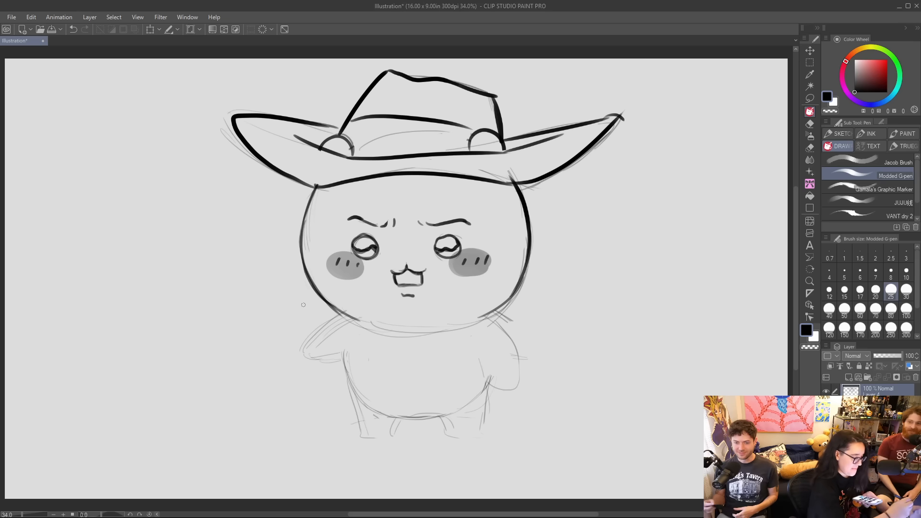
Ink an open jacket with short sleeves over the body, adding hanging fringe to both cuffs.
mouse_move(306, 332)
mouse_down()
mouse_move(310, 363)
mouse_move(341, 365)
mouse_move(300, 344)
mouse_move(309, 355)
mouse_move(315, 325)
mouse_move(329, 318)
mouse_up()
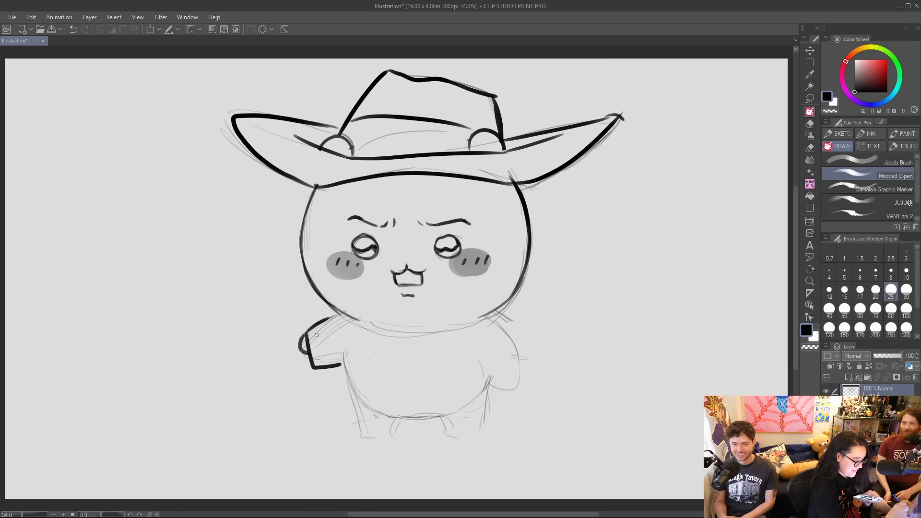
mouse_move(316, 370)
mouse_down()
mouse_move(321, 404)
mouse_move(325, 370)
mouse_move(331, 405)
mouse_move(332, 367)
mouse_move(340, 391)
mouse_move(338, 367)
mouse_move(348, 367)
mouse_move(355, 398)
mouse_move(389, 401)
mouse_move(381, 332)
mouse_up()
mouse_move(333, 308)
mouse_down()
mouse_move(417, 328)
mouse_move(403, 330)
mouse_move(463, 397)
mouse_move(522, 373)
mouse_move(484, 316)
mouse_up()
mouse_move(474, 355)
mouse_down()
mouse_move(480, 410)
mouse_move(478, 363)
mouse_move(494, 410)
mouse_move(493, 385)
mouse_move(479, 404)
mouse_up()
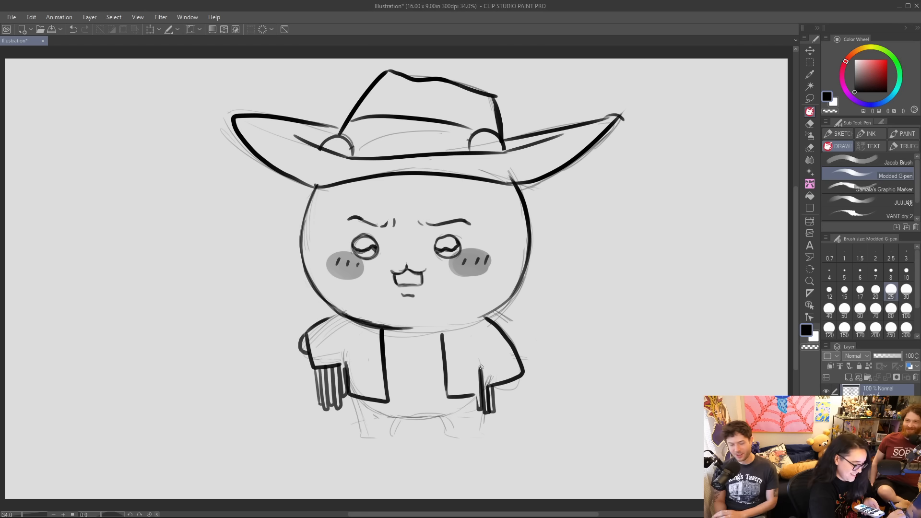
drag(475, 361, 478, 411)
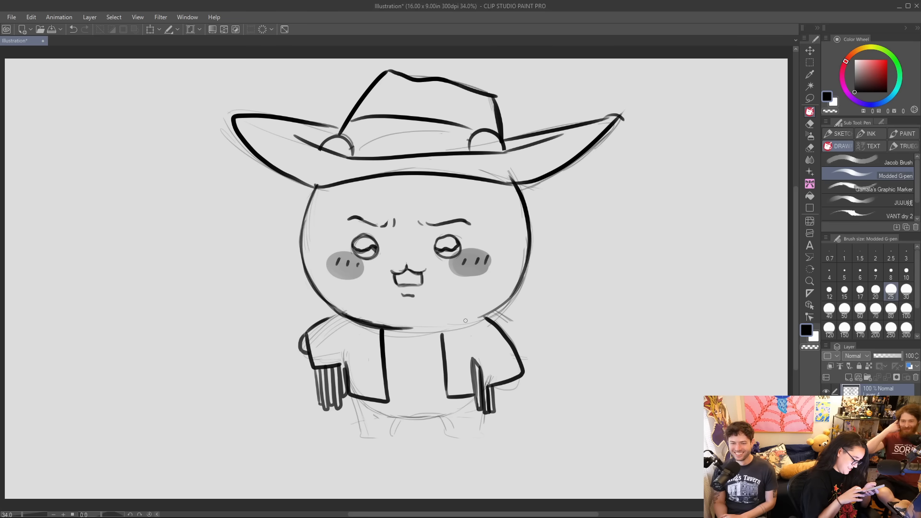
Fill the hatband with thin crosshatched lines between the two ears.
mouse_move(346, 126)
mouse_down()
mouse_move(429, 121)
mouse_move(366, 124)
mouse_move(355, 151)
mouse_up()
mouse_move(379, 120)
mouse_down()
mouse_move(356, 153)
mouse_move(381, 160)
mouse_up()
drag(403, 119, 396, 161)
drag(357, 129, 351, 135)
mouse_move(353, 134)
mouse_down()
mouse_move(439, 140)
mouse_move(372, 135)
mouse_up()
mouse_move(369, 142)
mouse_down()
mouse_move(456, 131)
mouse_move(441, 143)
mouse_up()
mouse_move(436, 149)
mouse_down()
mouse_move(450, 145)
mouse_move(410, 155)
mouse_up()
mouse_move(444, 130)
mouse_down()
mouse_move(442, 151)
mouse_move(453, 149)
mouse_up()
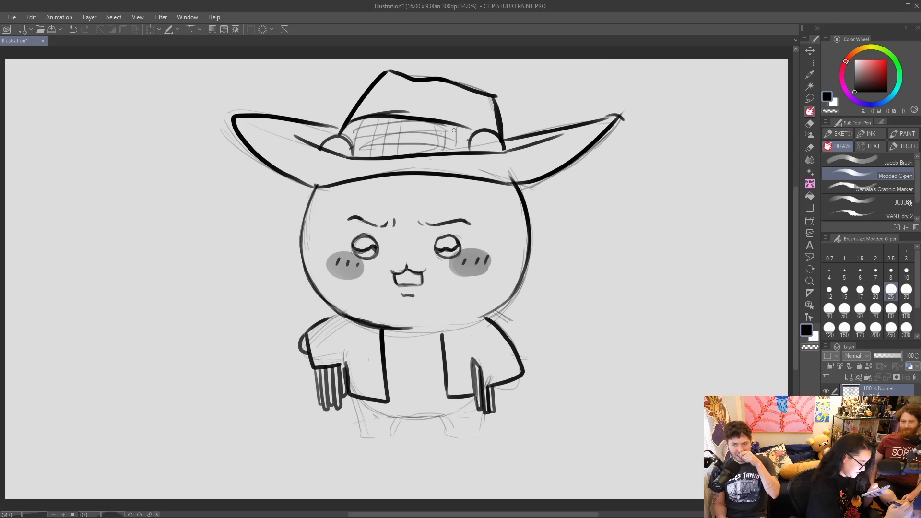
Close the chin outline, extend the jacket's right front edge up to it, and draw a sweetheart neckline between the jacket fronts.
drag(391, 328, 443, 327)
drag(395, 328, 468, 322)
drag(427, 325, 502, 307)
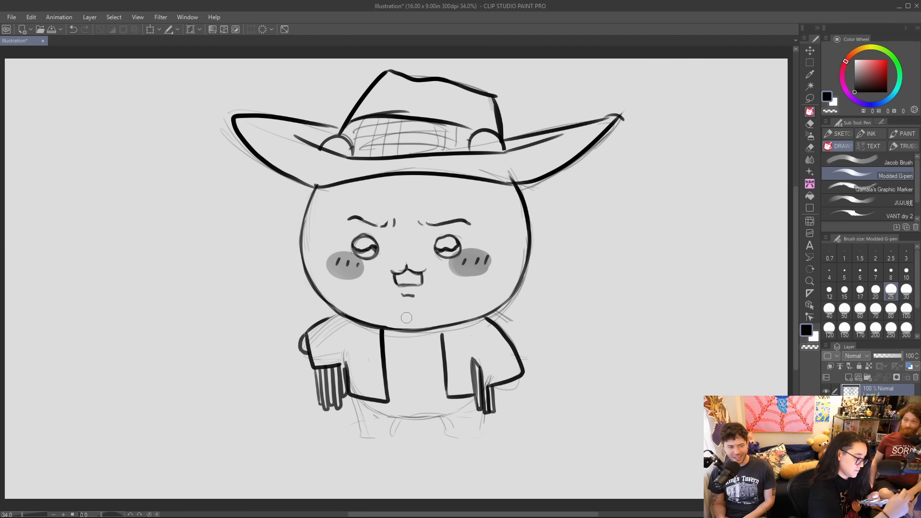
drag(442, 325, 442, 346)
mouse_move(385, 345)
mouse_down()
mouse_move(410, 352)
mouse_move(440, 344)
mouse_up()
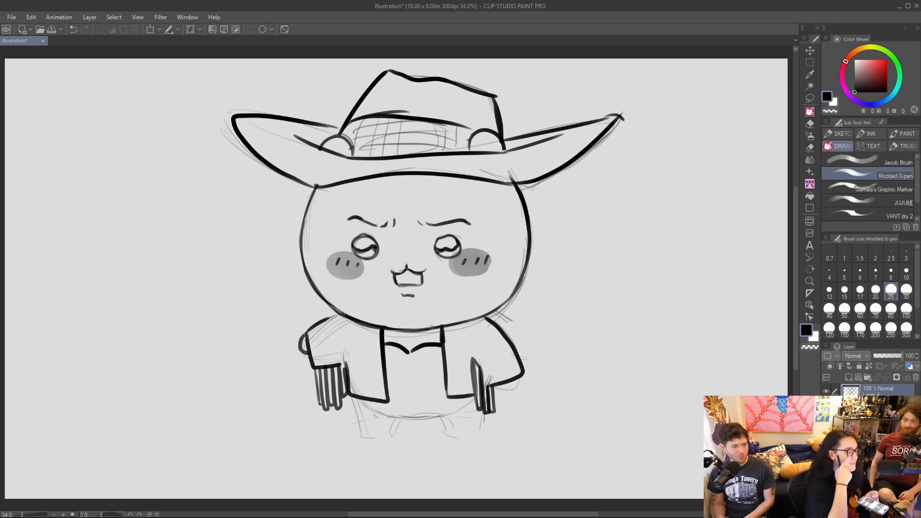
Draw a microphone on a tall stand with a flat base beside the character's left-hand sleeve.
mouse_move(291, 321)
mouse_down()
mouse_move(306, 446)
mouse_move(305, 434)
mouse_move(274, 440)
mouse_move(326, 440)
mouse_move(301, 431)
mouse_move(282, 326)
mouse_move(304, 296)
mouse_move(304, 309)
mouse_move(280, 326)
mouse_move(290, 321)
mouse_move(298, 350)
mouse_up()
mouse_move(291, 460)
mouse_down()
mouse_move(302, 449)
mouse_move(278, 431)
mouse_move(329, 439)
mouse_up()
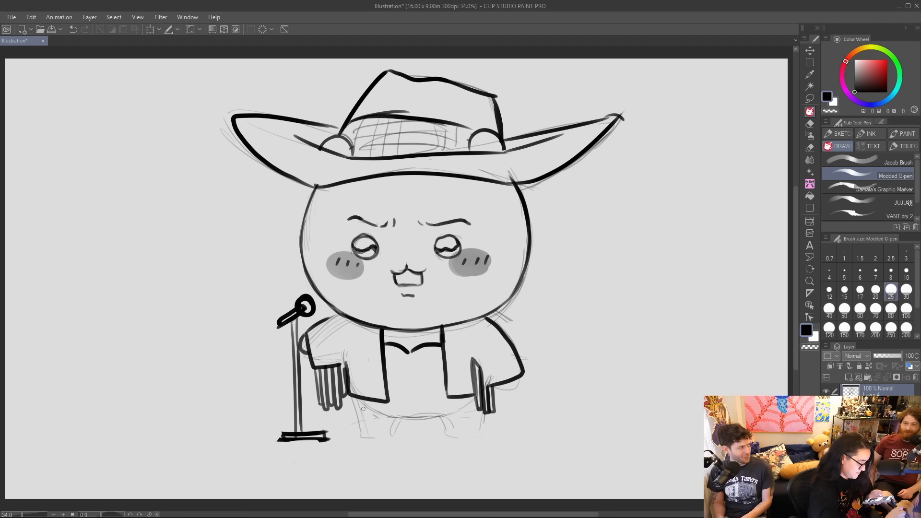
Ink the two stubby legs and the curved hem under the belly.
mouse_move(354, 398)
mouse_down()
mouse_move(361, 430)
mouse_move(430, 412)
mouse_move(465, 436)
mouse_move(482, 428)
mouse_move(469, 437)
mouse_up()
drag(366, 400, 401, 417)
mouse_move(465, 396)
mouse_down()
mouse_move(439, 413)
mouse_move(465, 396)
mouse_up()
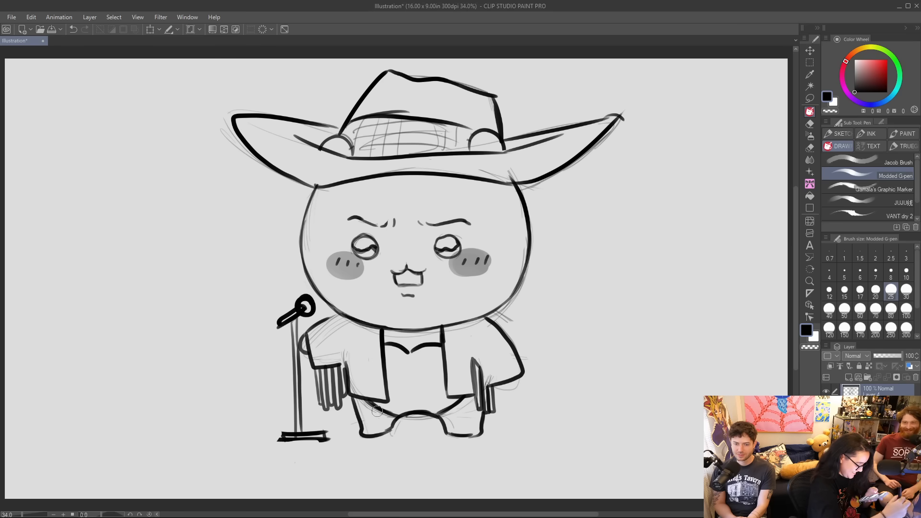
Fill the top below the neckline with two rows of thin vertical fringe strokes.
mouse_move(391, 357)
mouse_down()
mouse_move(395, 395)
mouse_move(407, 384)
mouse_up()
drag(413, 360, 416, 383)
drag(420, 361, 425, 388)
drag(429, 362, 434, 387)
drag(437, 358, 439, 388)
drag(443, 357, 443, 383)
mouse_move(384, 412)
mouse_down()
mouse_move(384, 393)
mouse_move(393, 384)
mouse_move(402, 389)
mouse_up()
mouse_move(407, 415)
mouse_down()
mouse_move(412, 388)
mouse_move(423, 413)
mouse_move(426, 403)
mouse_move(419, 391)
mouse_move(418, 416)
mouse_move(441, 385)
mouse_up()
drag(453, 406, 451, 384)
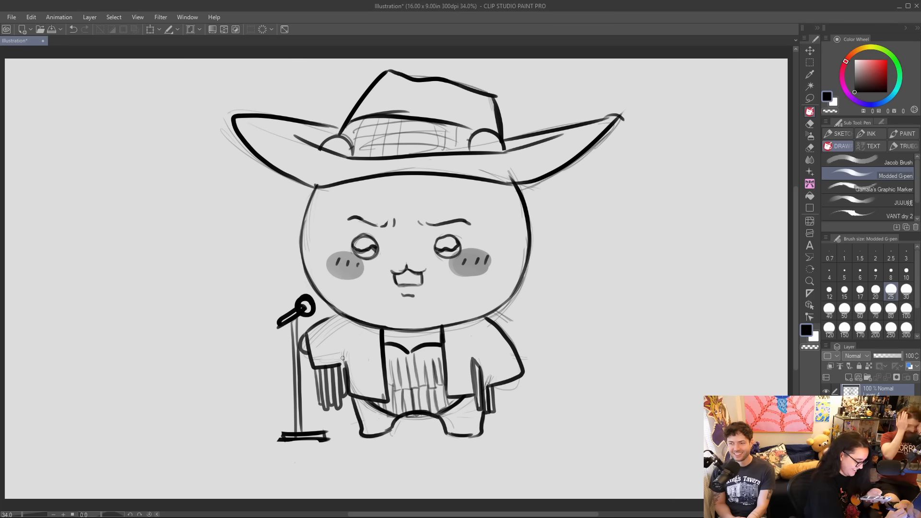
Add notched lapels to both jacket fronts and rows of fringe across the sleeves and chest.
mouse_move(336, 312)
mouse_down()
mouse_move(317, 330)
mouse_move(339, 368)
mouse_up()
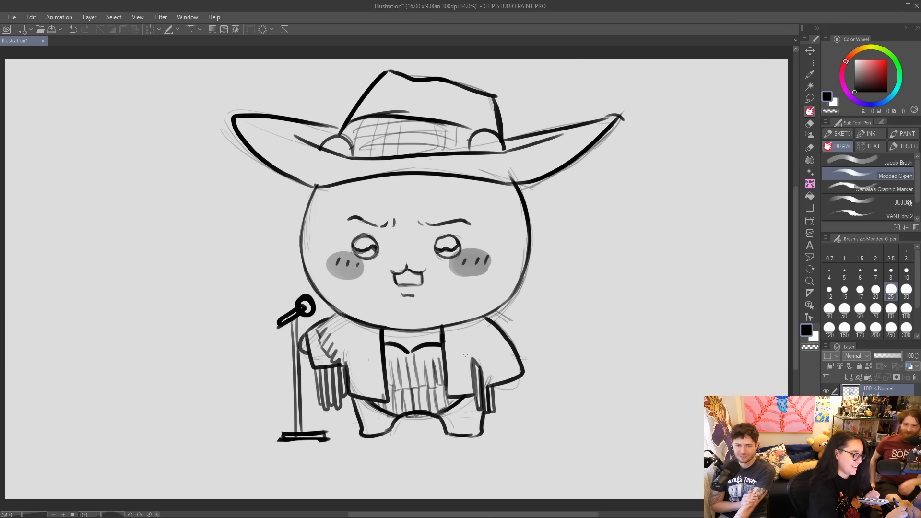
mouse_move(480, 349)
mouse_down()
mouse_move(474, 367)
mouse_move(481, 369)
mouse_move(503, 348)
mouse_up()
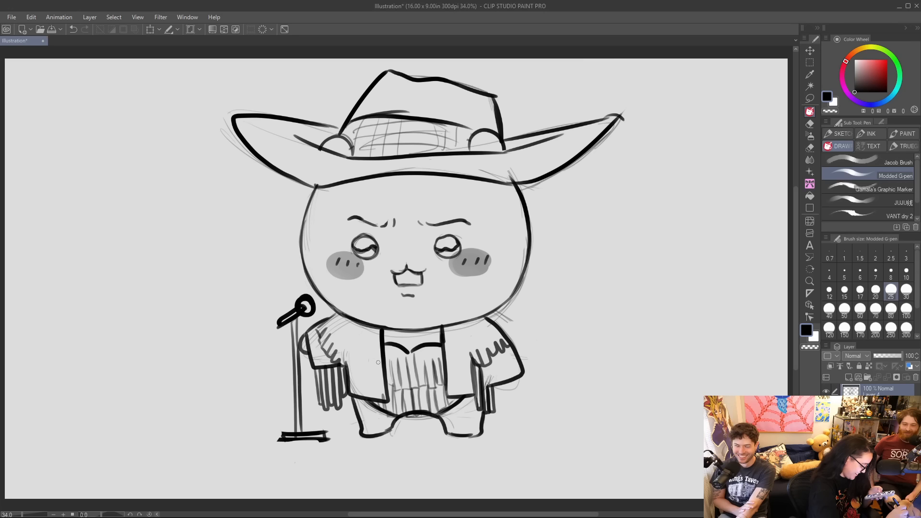
mouse_move(383, 381)
mouse_down()
mouse_move(362, 347)
mouse_move(367, 328)
mouse_up()
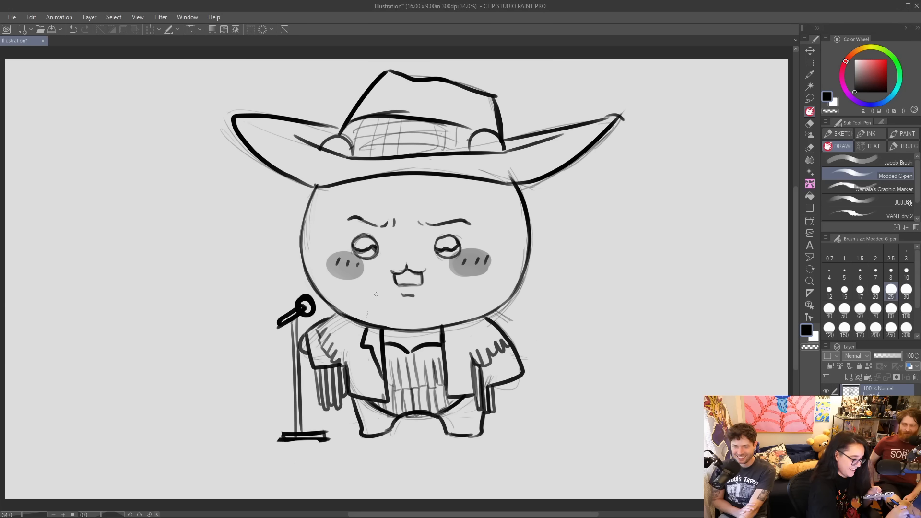
mouse_move(447, 381)
mouse_down()
mouse_move(452, 343)
mouse_move(463, 342)
mouse_move(454, 326)
mouse_up()
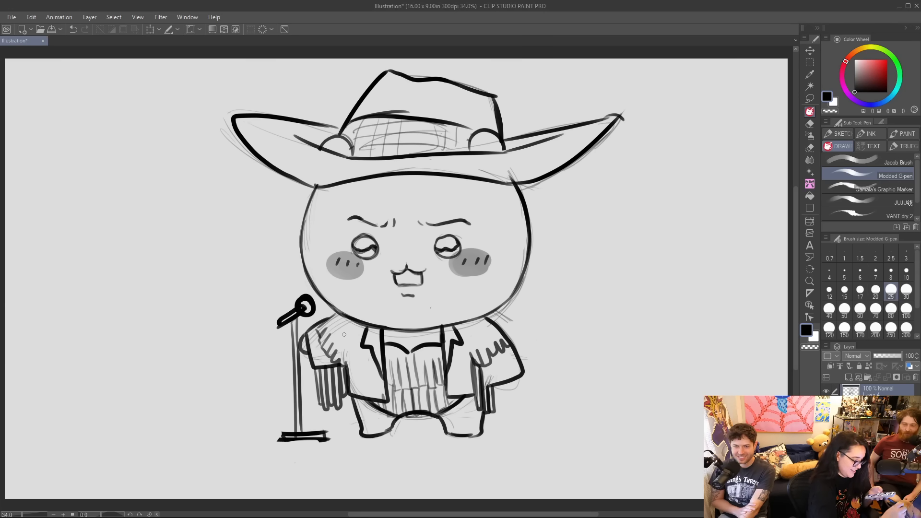
mouse_move(350, 321)
mouse_down()
mouse_move(346, 345)
mouse_move(377, 372)
mouse_up()
mouse_move(452, 363)
mouse_down()
mouse_move(460, 370)
mouse_move(475, 337)
mouse_move(470, 313)
mouse_up()
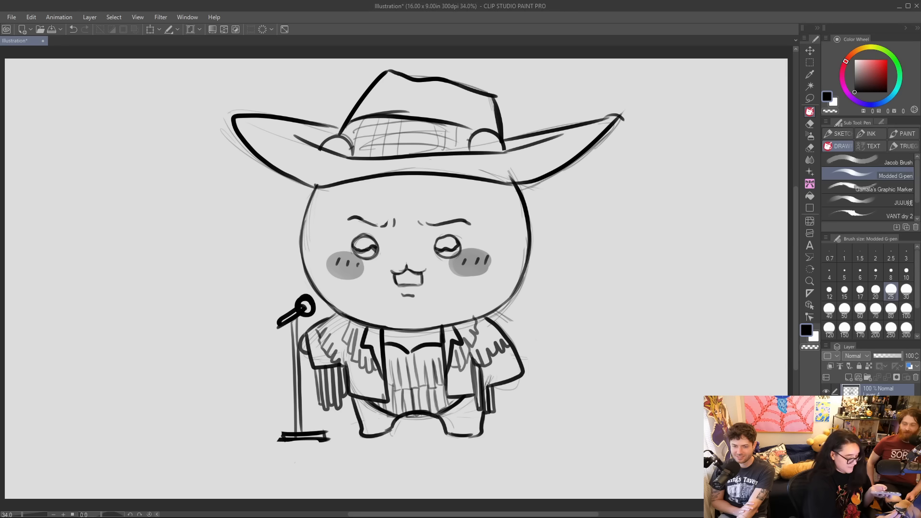
Erase the microphone stand's base and redraw it as a thin, flat disc under the pole.
drag(329, 438, 279, 436)
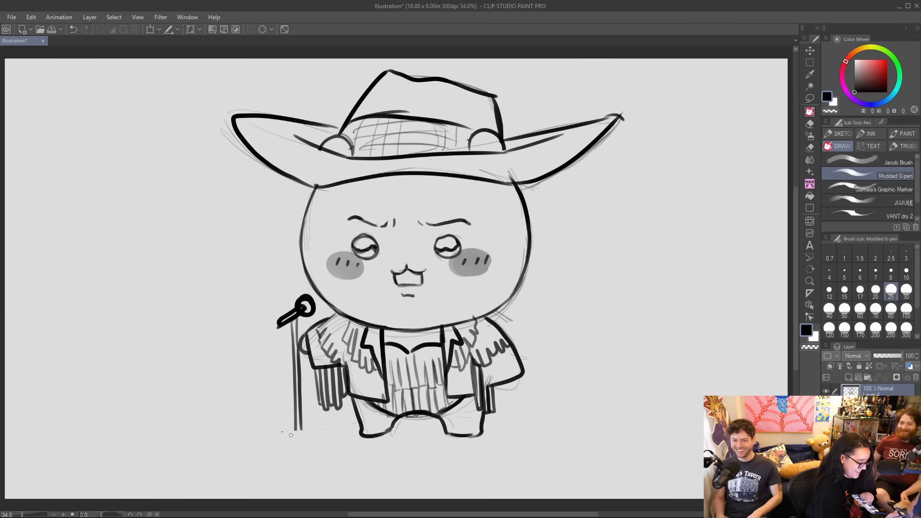
drag(271, 433, 328, 429)
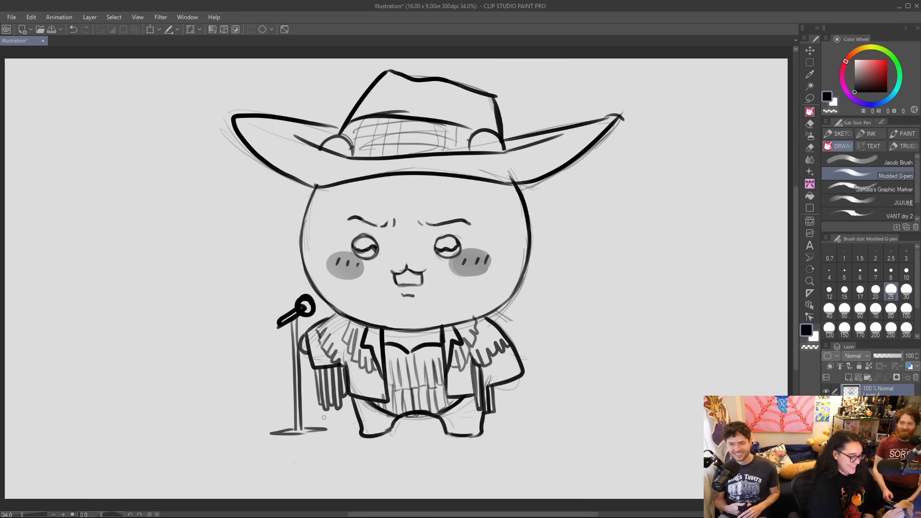
drag(273, 433, 329, 438)
Draw a straight horizontal floor line across the canvas on a new layer and nudge it upward so it runs behind the feet.
click(849, 378)
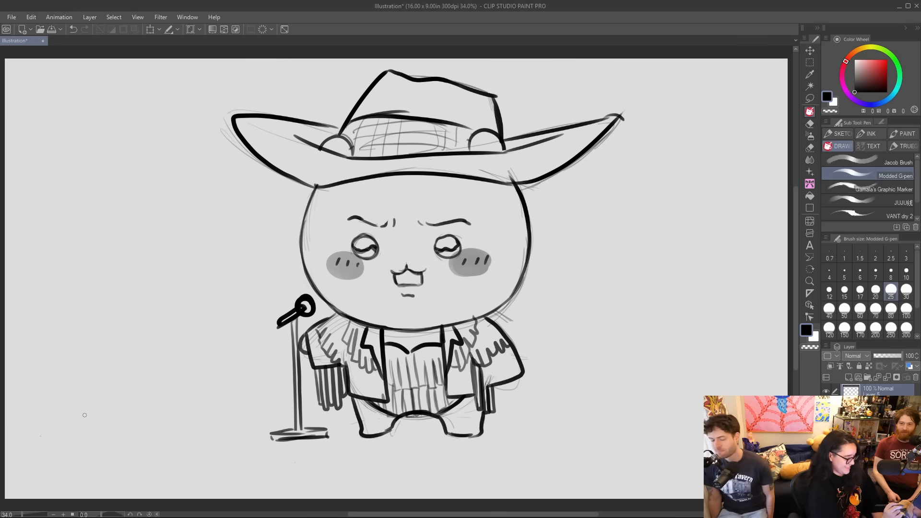
drag(41, 435, 755, 429)
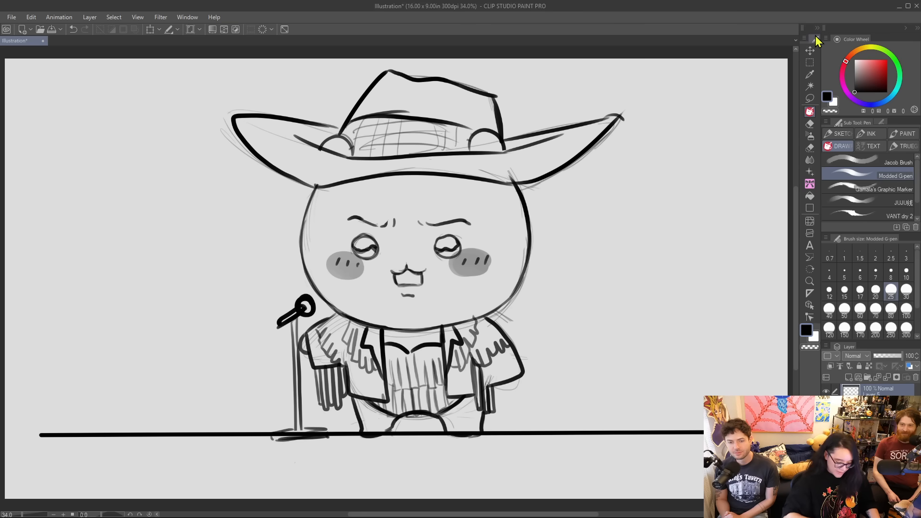
click(811, 50)
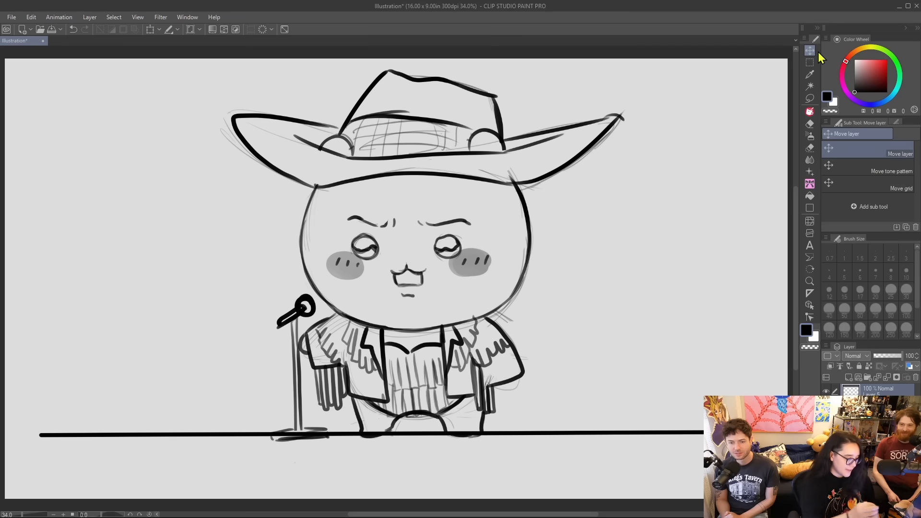
key(Up)
key(Up)
key(Up)
key(Up)
key(Up)
key(Up)
key(Up)
key(Up)
key(Up)
key(Up)
key(Up)
key(Up)
key(Up)
key(Up)
key(Up)
key(Up)
key(Up)
key(Up)
key(Up)
key(Up)
key(Down)
key(Down)
key(Down)
key(Down)
key(Down)
key(Down)
key(Down)
key(Down)
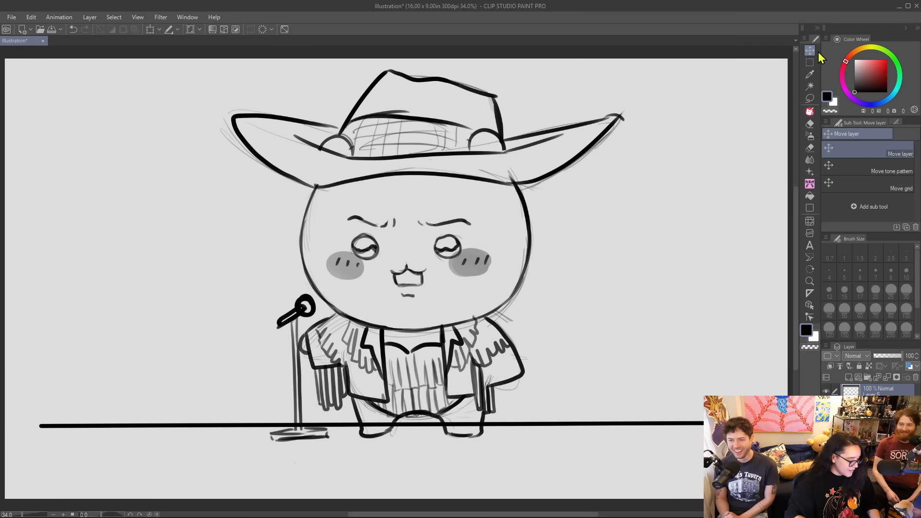
key(Up)
key(Up)
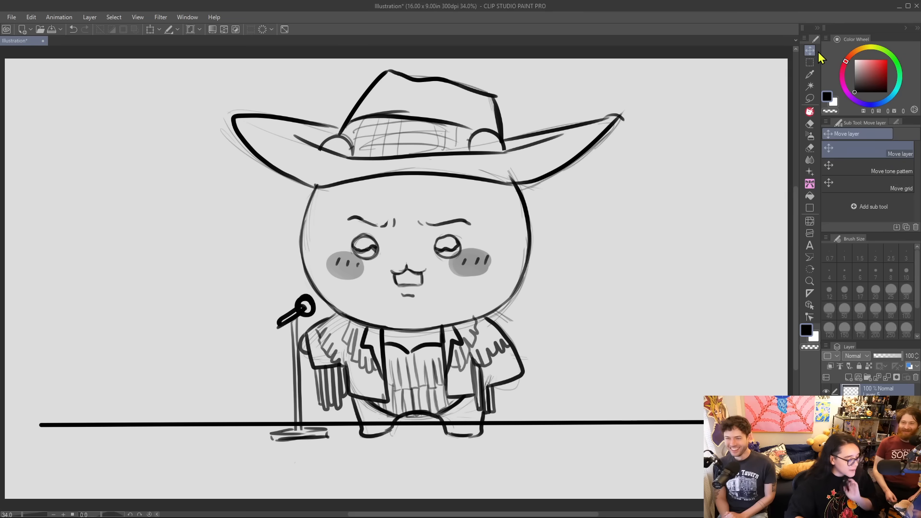
Erase the parts of the floor line that cross the inside of both legs with the Hard eraser.
click(810, 124)
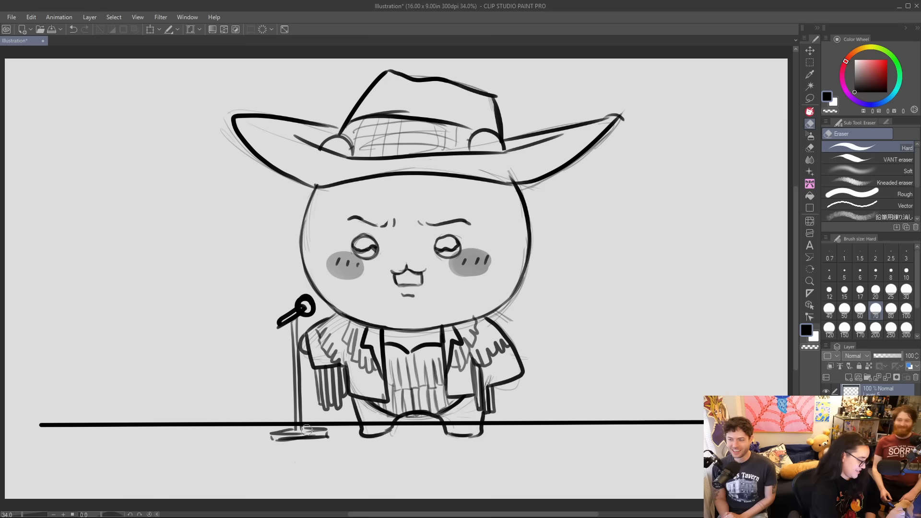
drag(364, 425, 392, 423)
drag(451, 430, 480, 423)
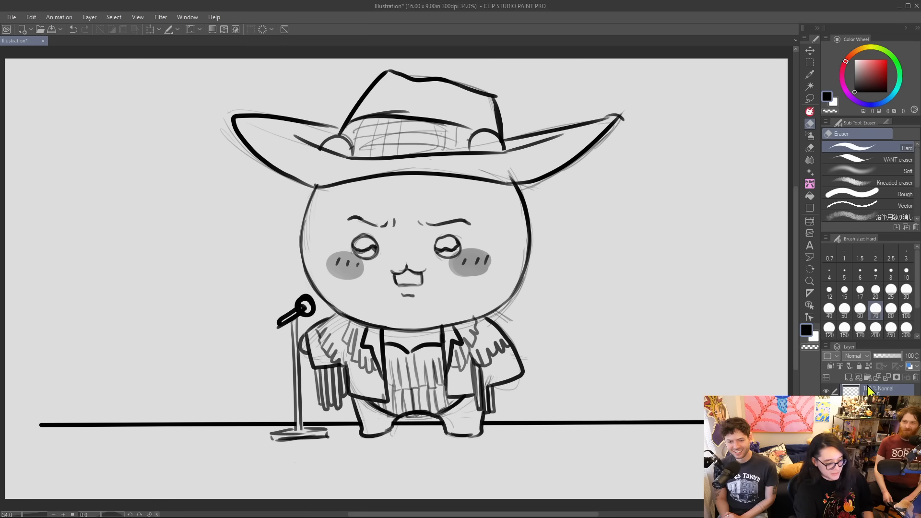
Fill the background behind the line art with mid grey, using Fill set to refer only to the editing layer.
click(879, 446)
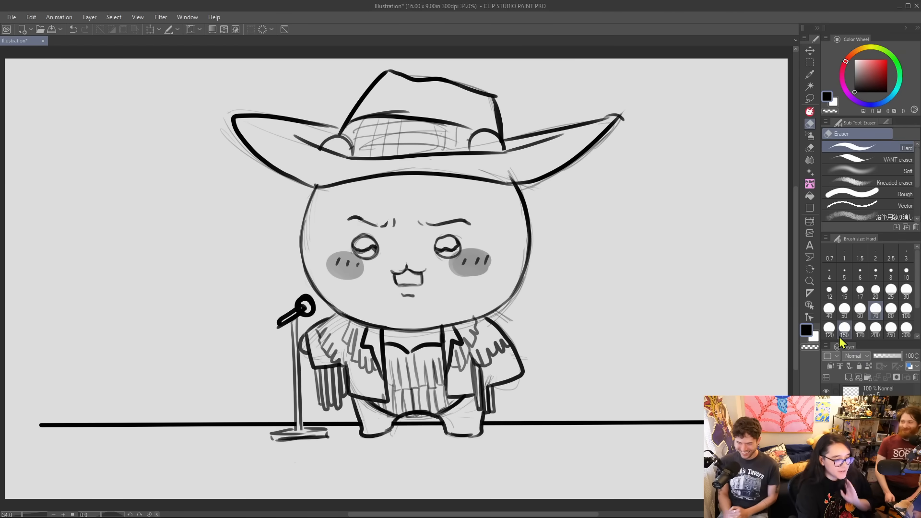
click(810, 196)
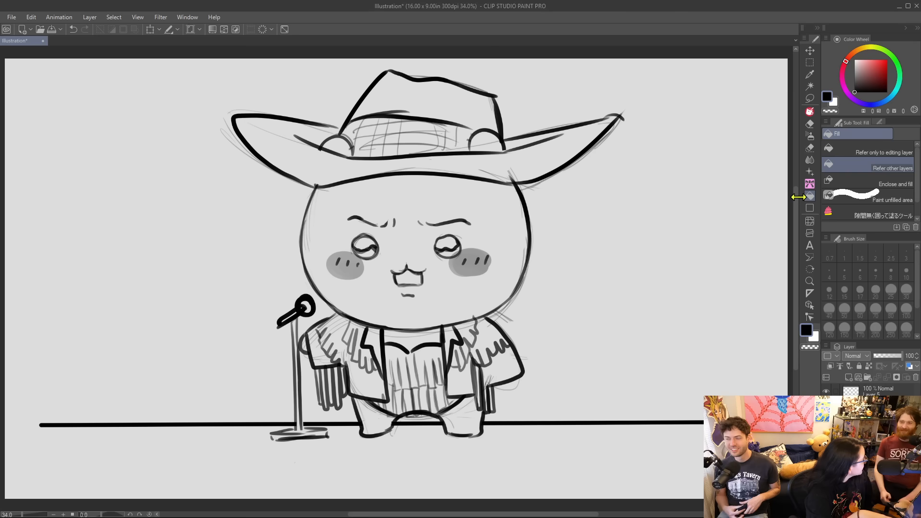
click(865, 152)
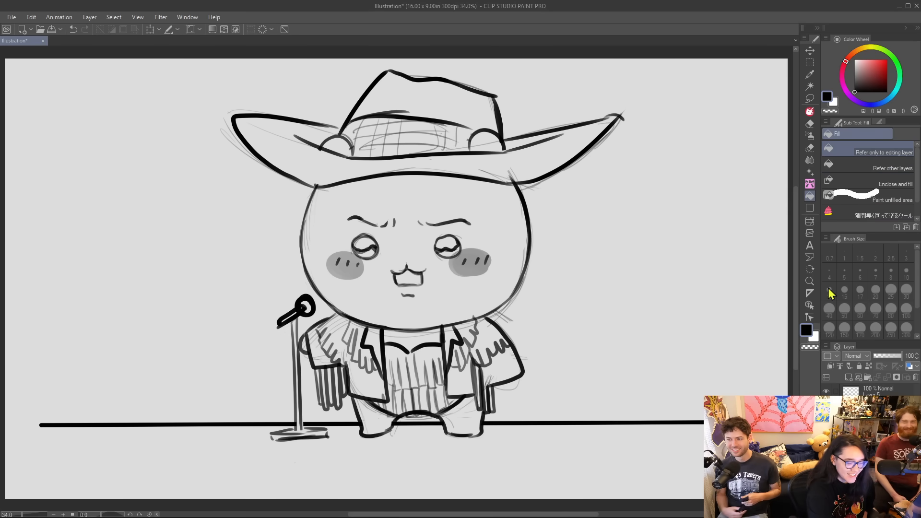
click(855, 73)
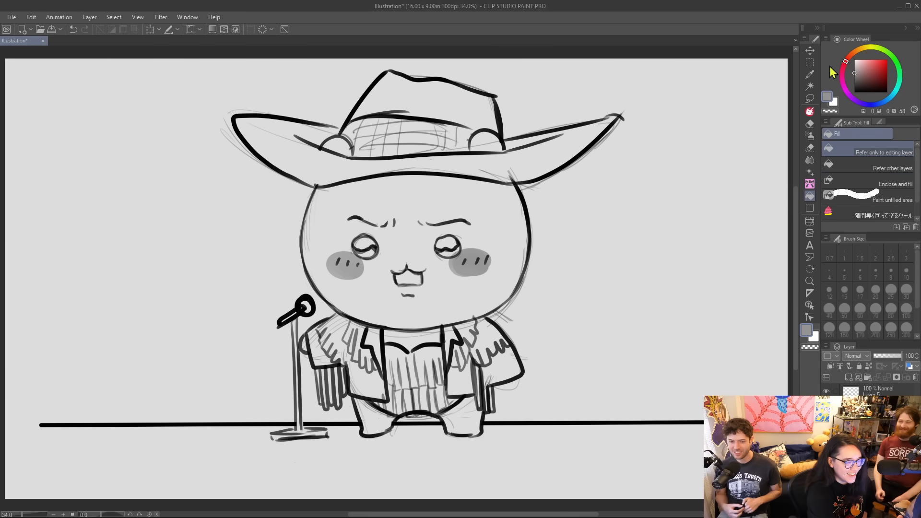
click(728, 142)
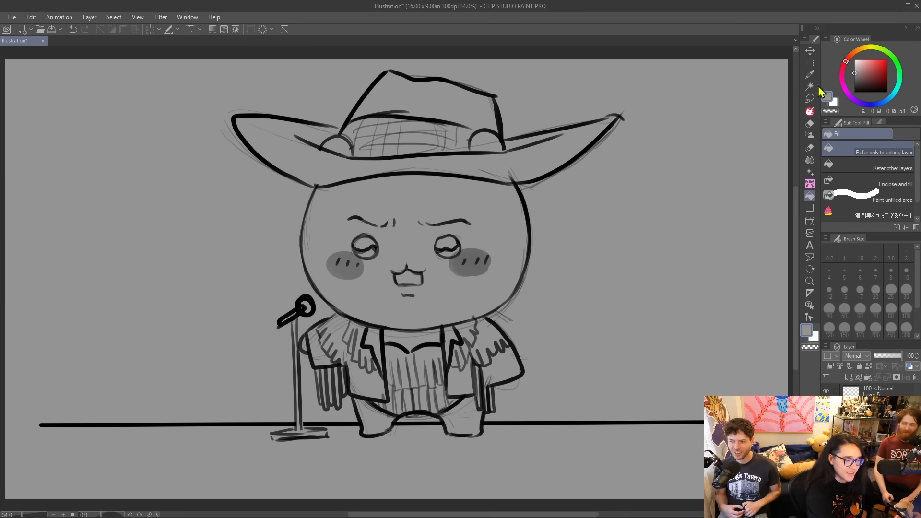
Clear a large round spotlight out of the grey around the character, using the Modded G-pen at size 2000 with transparent colour.
click(810, 112)
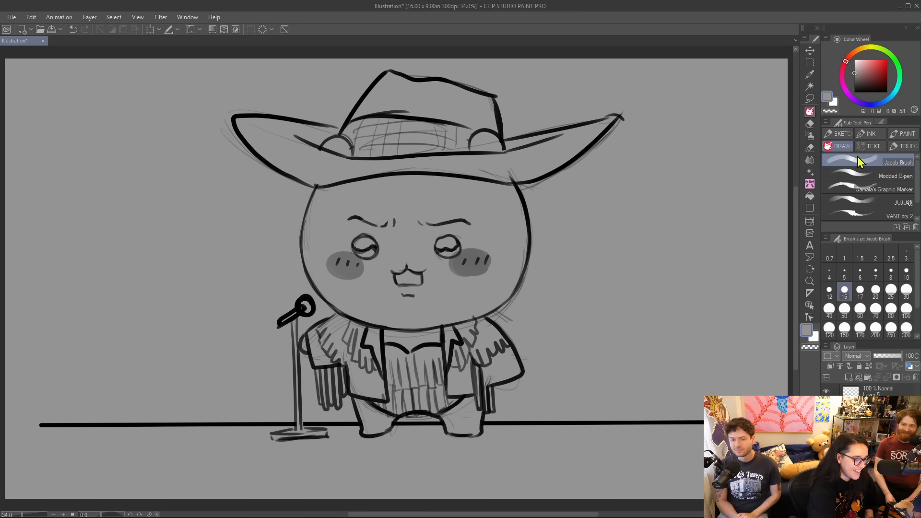
scroll(860, 331, down, 2)
click(876, 328)
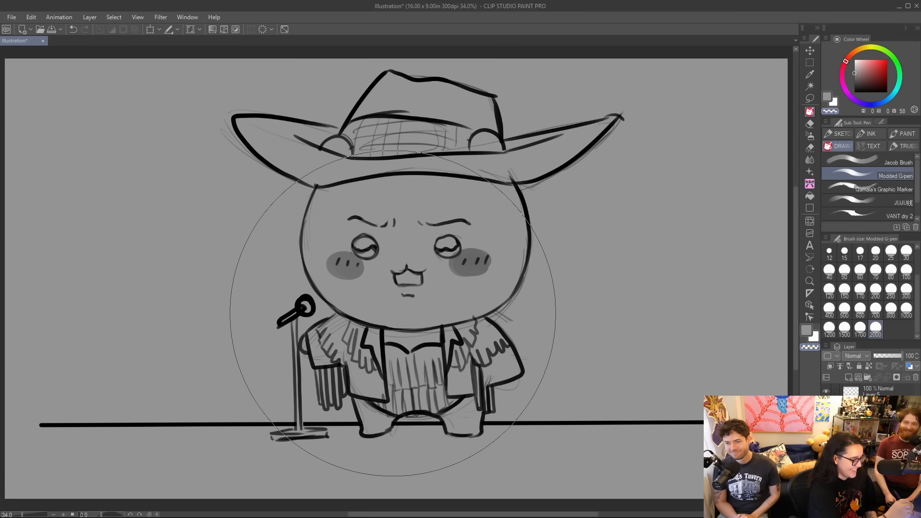
click(399, 283)
mouse_move(408, 299)
mouse_down()
mouse_move(413, 223)
mouse_move(451, 247)
mouse_up()
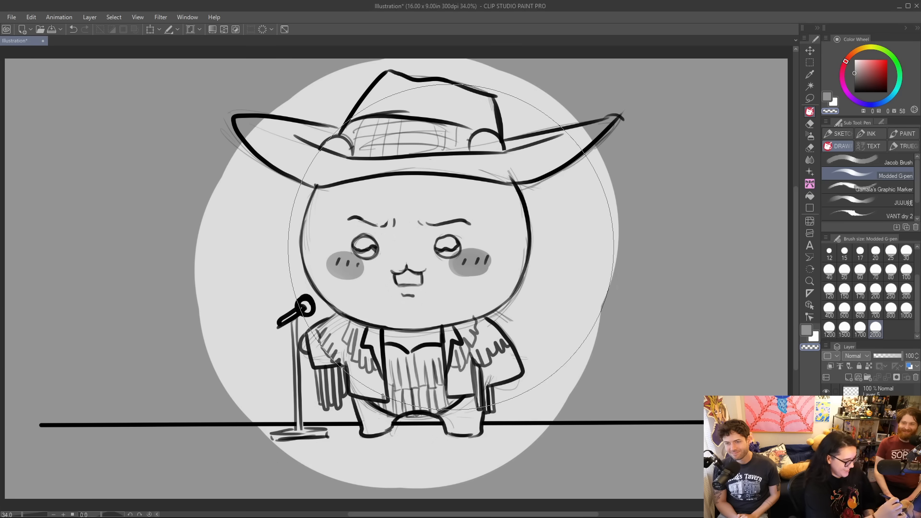
key(ctrl+z)
mouse_move(410, 293)
mouse_down()
mouse_move(391, 253)
mouse_move(425, 211)
mouse_up()
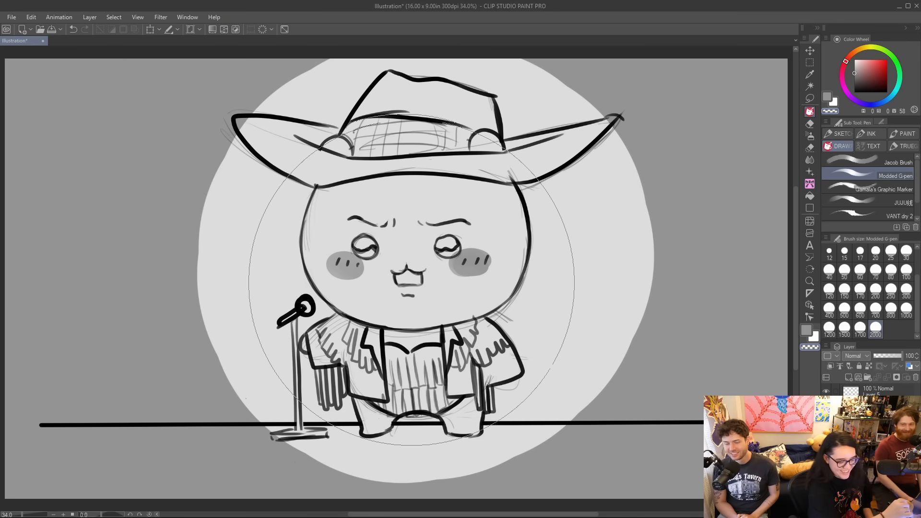
Paint the area below the floor line and between the legs grey with sizes 200 and 70, keeping both legs light.
click(875, 290)
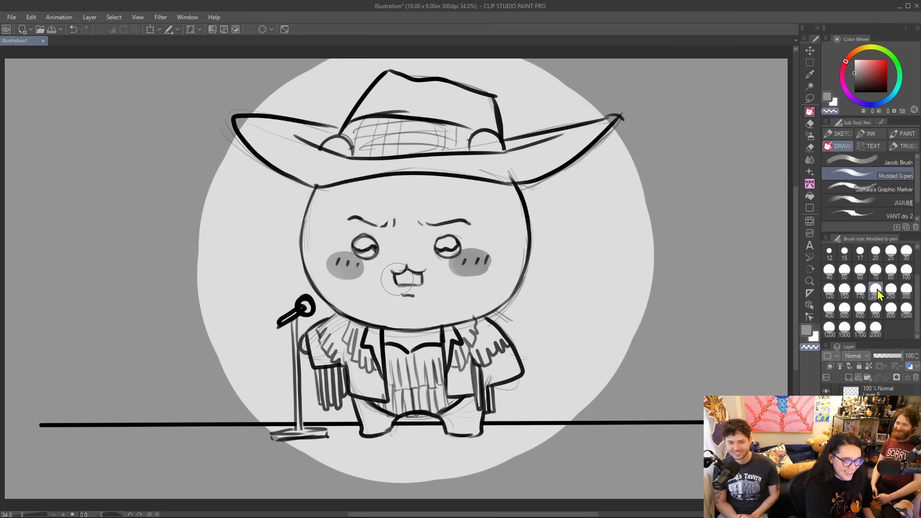
click(807, 332)
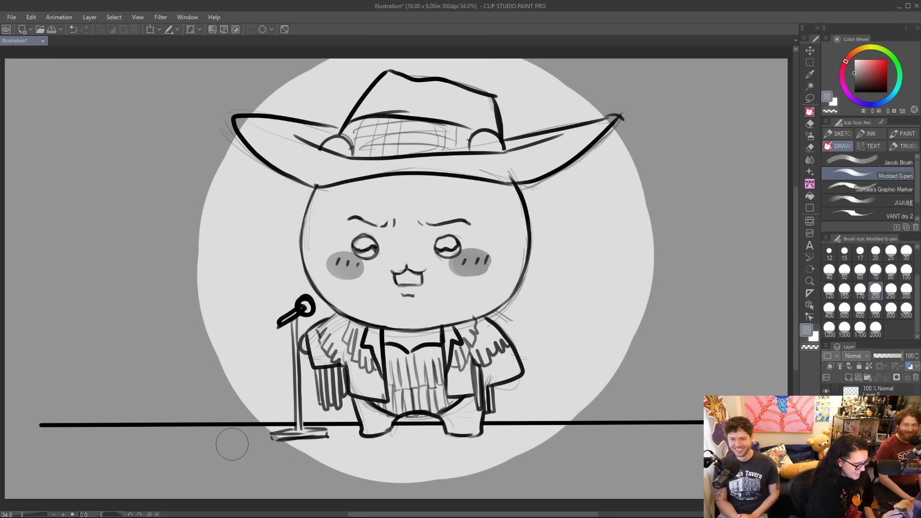
mouse_move(224, 437)
mouse_down()
mouse_move(598, 438)
mouse_move(310, 458)
mouse_move(329, 470)
mouse_up()
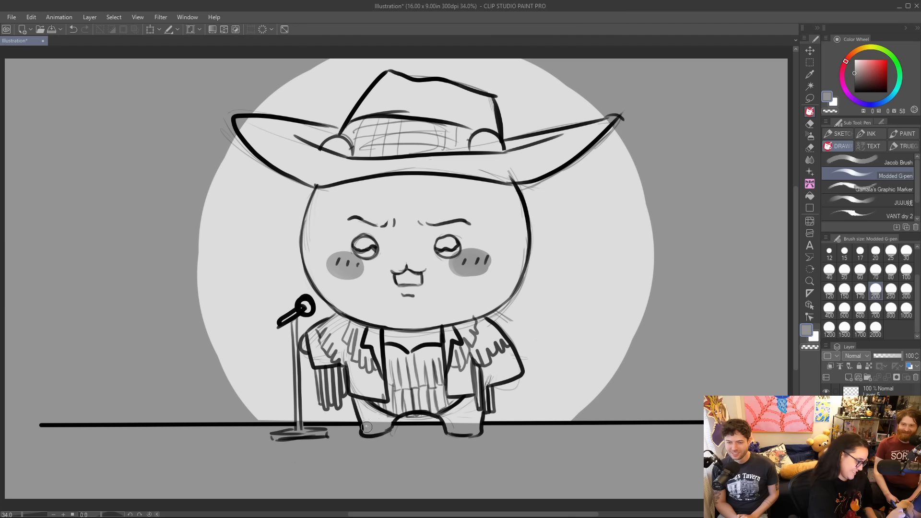
drag(367, 433, 383, 427)
mouse_move(443, 415)
mouse_down()
mouse_move(458, 430)
mouse_move(479, 428)
mouse_up()
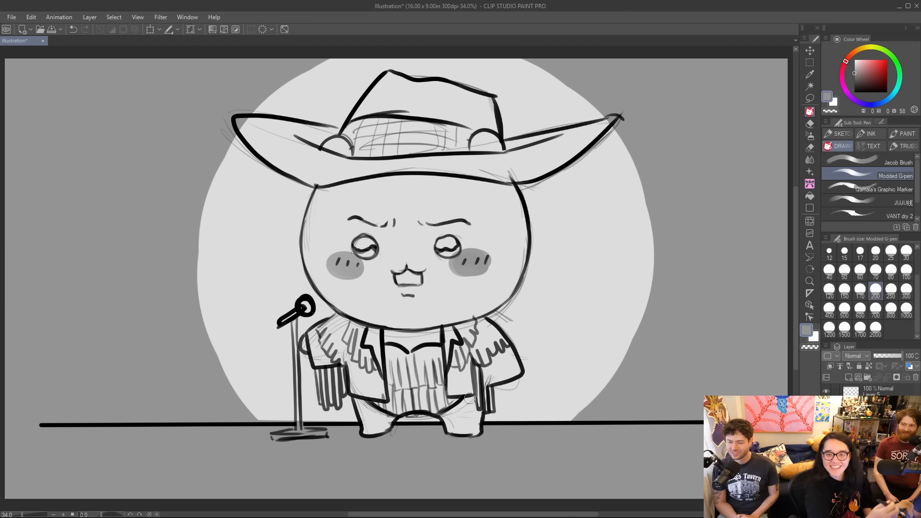
click(875, 271)
mouse_move(397, 422)
mouse_down()
mouse_move(424, 413)
mouse_move(442, 420)
mouse_up()
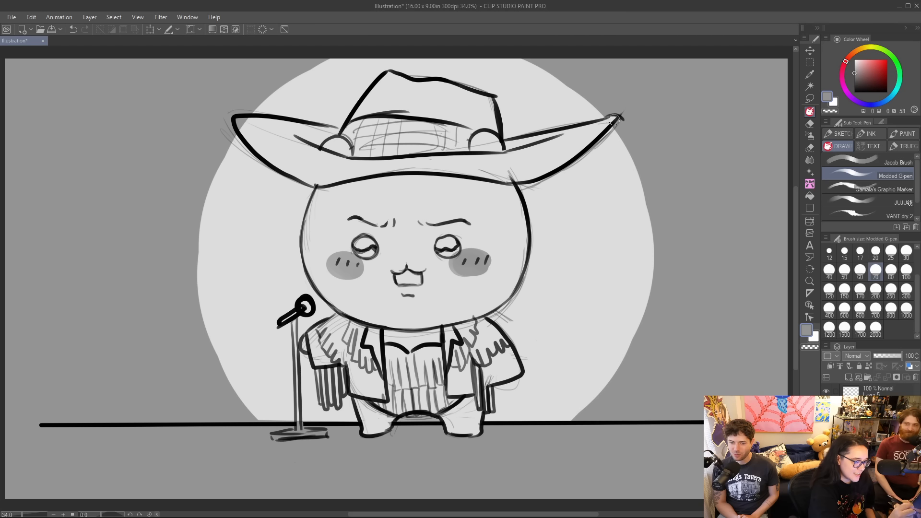
Paint a grey cast shadow onto the spotlight beside the hat brim, head and jacket on the side opposite the microphone.
mouse_move(539, 187)
mouse_down()
mouse_move(532, 285)
mouse_move(509, 318)
mouse_up()
key(ctrl+z)
drag(538, 186, 521, 317)
key(ctrl+z)
mouse_move(537, 183)
mouse_down()
mouse_move(517, 319)
mouse_move(533, 399)
mouse_move(509, 425)
mouse_move(489, 423)
mouse_move(502, 391)
mouse_move(509, 412)
mouse_move(527, 379)
mouse_move(510, 335)
mouse_move(533, 187)
mouse_move(624, 135)
mouse_up()
drag(547, 175, 619, 132)
mouse_move(534, 192)
mouse_down()
mouse_move(515, 317)
mouse_move(531, 367)
mouse_up()
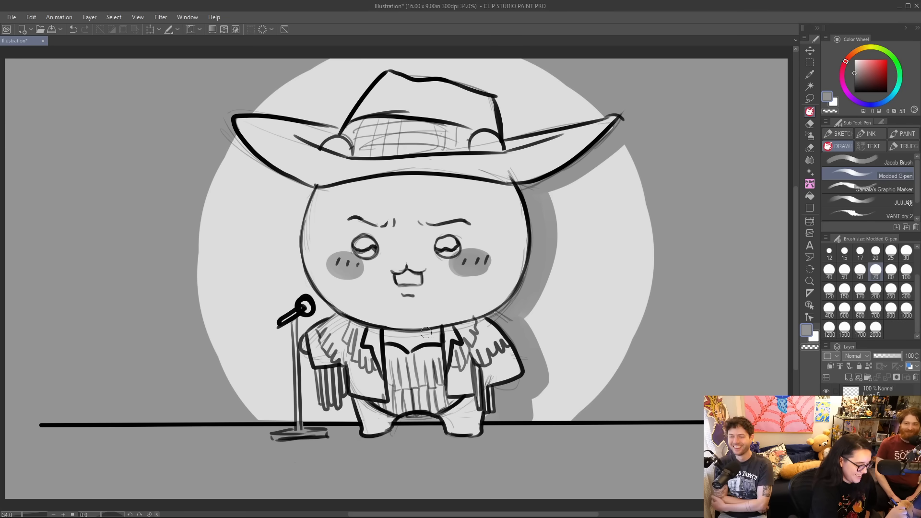
Shade the far side of the face and hat crown, the hatband beside the bear ear, and the forehead under the brim in grey.
mouse_move(478, 317)
mouse_down()
mouse_move(509, 286)
mouse_move(516, 249)
mouse_move(500, 183)
mouse_up()
mouse_move(519, 257)
mouse_down()
mouse_move(519, 278)
mouse_move(506, 187)
mouse_up()
mouse_move(481, 95)
mouse_down()
mouse_move(486, 139)
mouse_move(497, 150)
mouse_move(483, 90)
mouse_up()
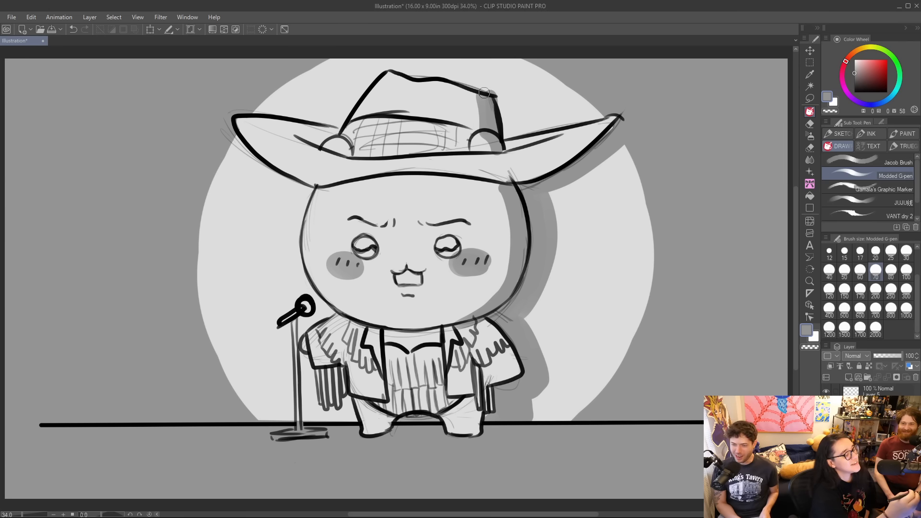
mouse_move(348, 138)
mouse_down()
mouse_move(361, 153)
mouse_move(354, 133)
mouse_up()
mouse_move(322, 201)
mouse_down()
mouse_move(313, 197)
mouse_move(515, 229)
mouse_up()
mouse_move(316, 193)
mouse_down()
mouse_move(392, 178)
mouse_move(489, 186)
mouse_move(337, 193)
mouse_move(429, 192)
mouse_move(443, 205)
mouse_move(365, 204)
mouse_move(499, 219)
mouse_move(507, 202)
mouse_up()
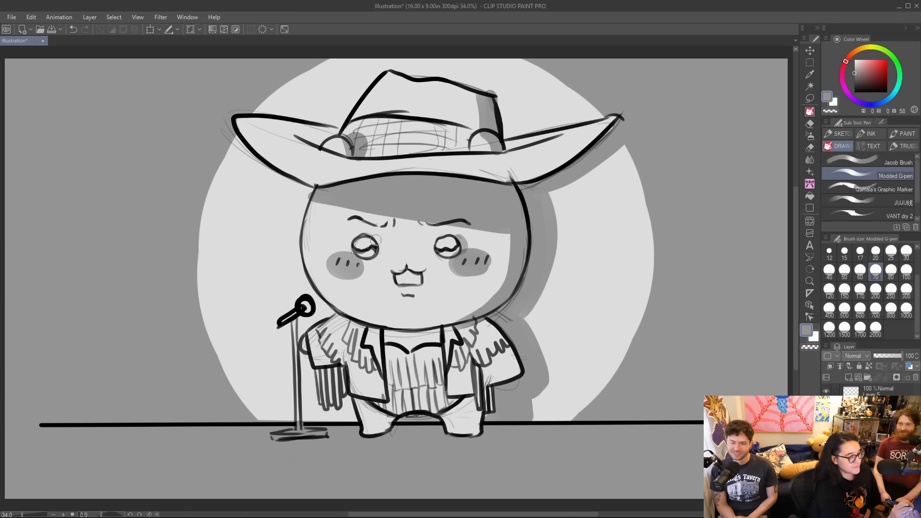
Add grey shading under the chin, on the legs and along the jacket sleeve.
mouse_move(342, 318)
mouse_down()
mouse_move(448, 347)
mouse_move(484, 320)
mouse_move(411, 337)
mouse_move(472, 330)
mouse_move(429, 339)
mouse_move(445, 333)
mouse_move(365, 323)
mouse_move(475, 314)
mouse_up()
mouse_move(381, 422)
mouse_down()
mouse_move(436, 406)
mouse_move(477, 414)
mouse_move(461, 433)
mouse_move(472, 413)
mouse_move(466, 396)
mouse_move(461, 400)
mouse_move(476, 418)
mouse_move(480, 408)
mouse_move(463, 395)
mouse_move(520, 366)
mouse_move(491, 384)
mouse_up()
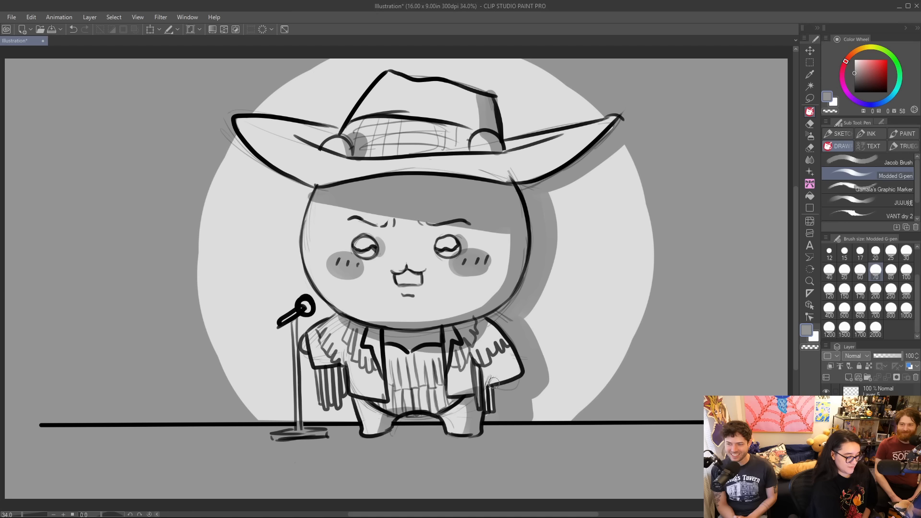
mouse_move(489, 320)
mouse_down()
mouse_move(502, 376)
mouse_move(516, 367)
mouse_up()
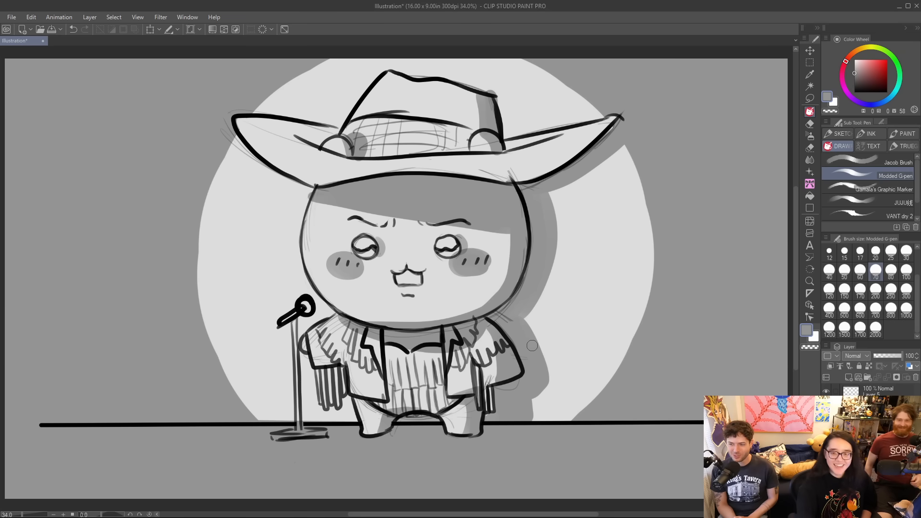
Switch the colour to black, hide all layers of the cowboy drawing and add a blank layer.
click(856, 91)
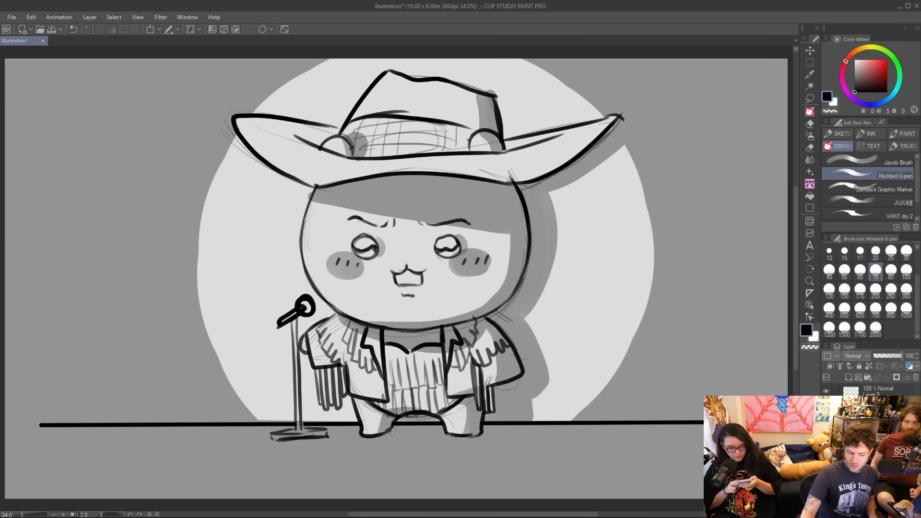
drag(826, 392, 827, 470)
click(827, 392)
click(827, 392)
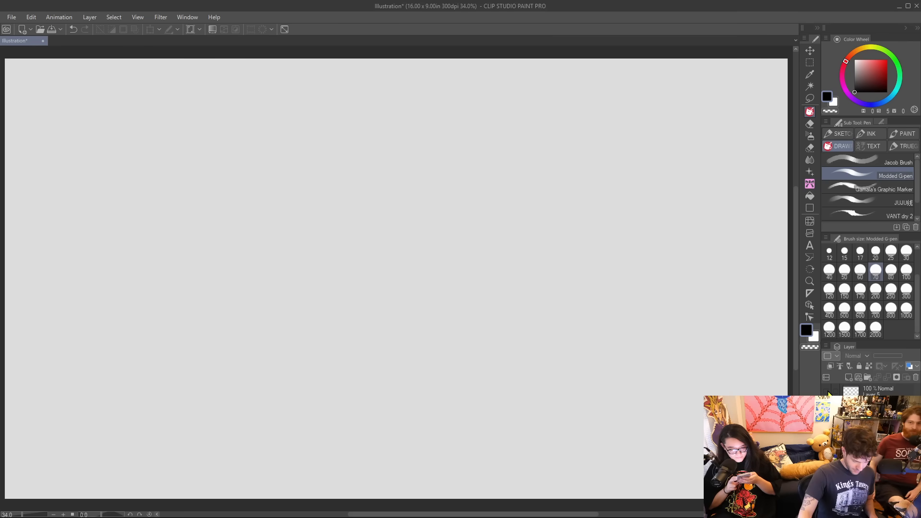
click(848, 377)
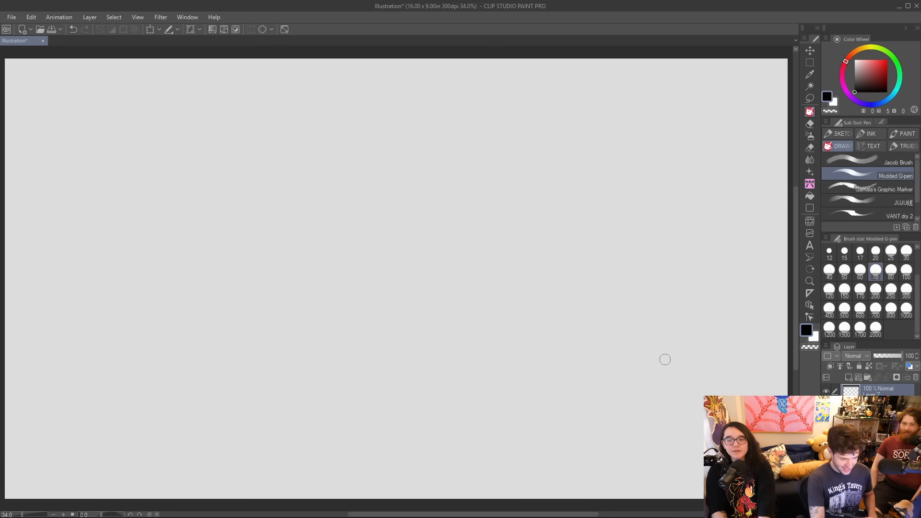
Sketch a large head circle with the Jacob Brush at size 15, adding a wavy line across its middle and a small oval on its edge.
click(878, 157)
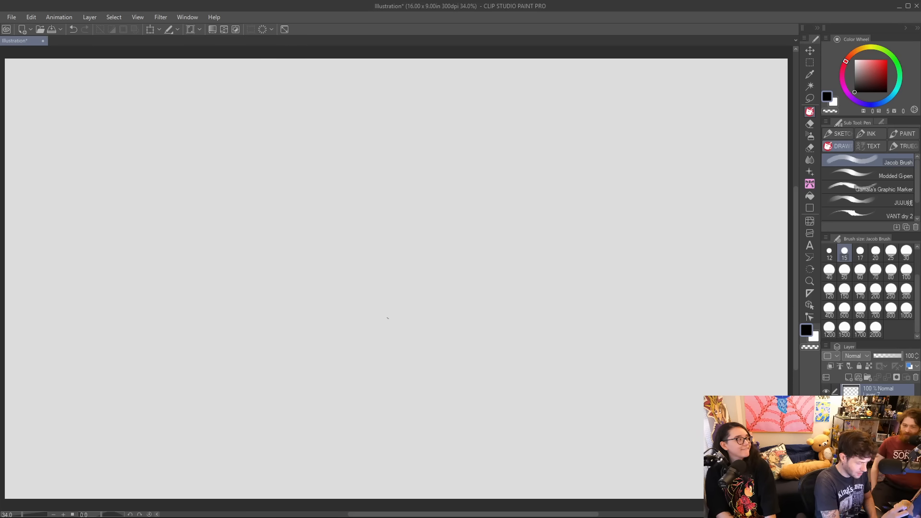
mouse_move(397, 325)
mouse_down()
mouse_move(368, 328)
mouse_move(280, 230)
mouse_move(407, 174)
mouse_move(444, 284)
mouse_move(325, 320)
mouse_move(280, 227)
mouse_move(327, 175)
mouse_up()
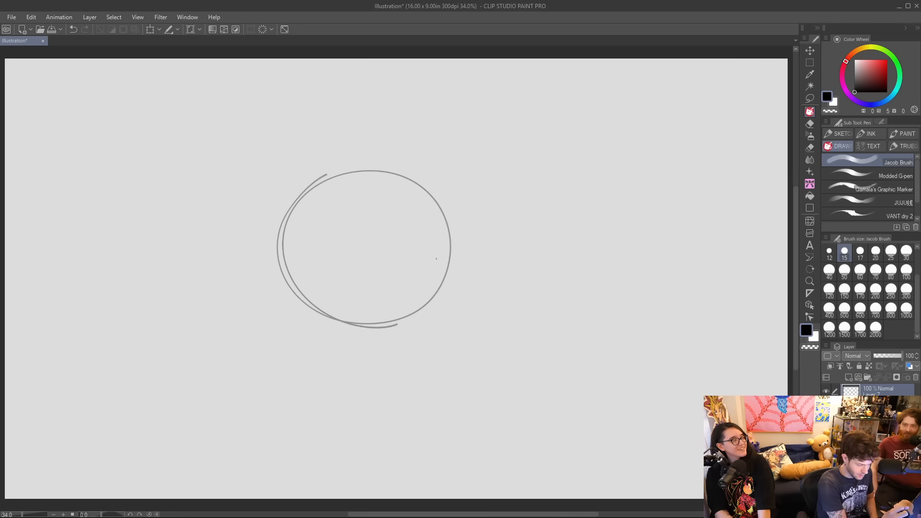
mouse_move(346, 325)
mouse_down()
mouse_move(298, 300)
mouse_move(314, 244)
mouse_up()
key(ctrl+z)
mouse_move(332, 316)
mouse_down()
mouse_move(330, 244)
mouse_move(321, 244)
mouse_move(383, 260)
mouse_move(472, 247)
mouse_move(396, 318)
mouse_up()
key(ctrl+z)
mouse_move(451, 265)
mouse_down()
mouse_move(401, 318)
mouse_move(374, 320)
mouse_up()
key(ctrl+z)
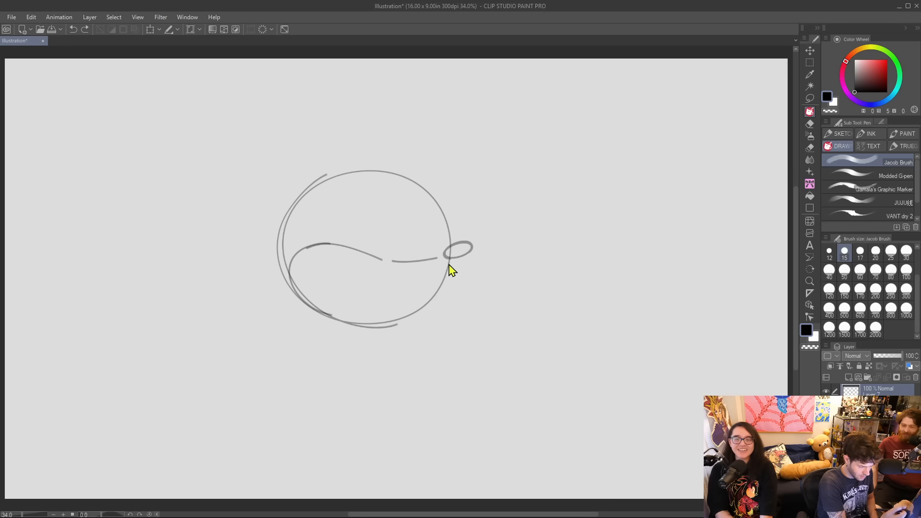
mouse_move(451, 264)
mouse_down()
mouse_move(428, 299)
mouse_move(383, 326)
mouse_up()
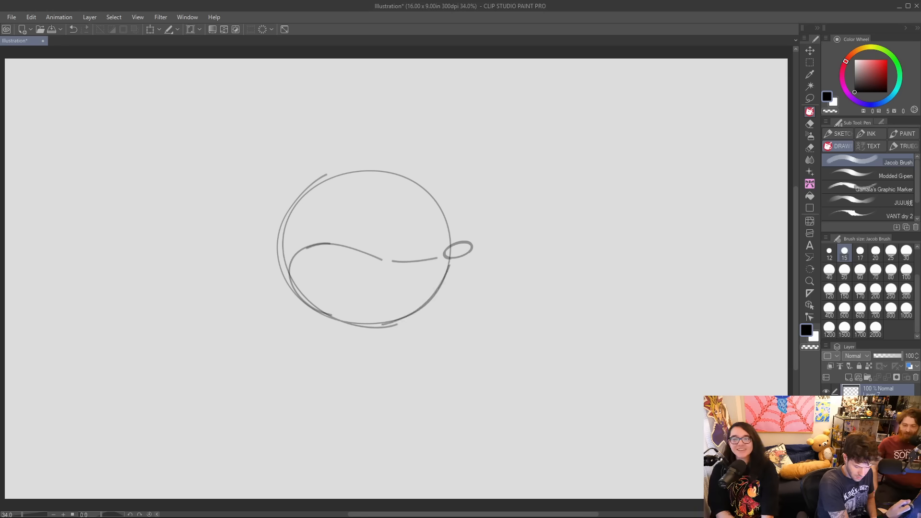
Sketch the slanted outlines of the large near eye and the narrow far eye above the muzzle.
mouse_move(374, 257)
mouse_down()
mouse_move(356, 244)
mouse_move(376, 212)
mouse_up()
key(ctrl+z)
mouse_move(354, 250)
mouse_down()
mouse_move(372, 213)
mouse_move(415, 244)
mouse_move(437, 246)
mouse_move(434, 232)
mouse_move(449, 240)
mouse_up()
key(ctrl+z)
key(ctrl+z)
key(ctrl+z)
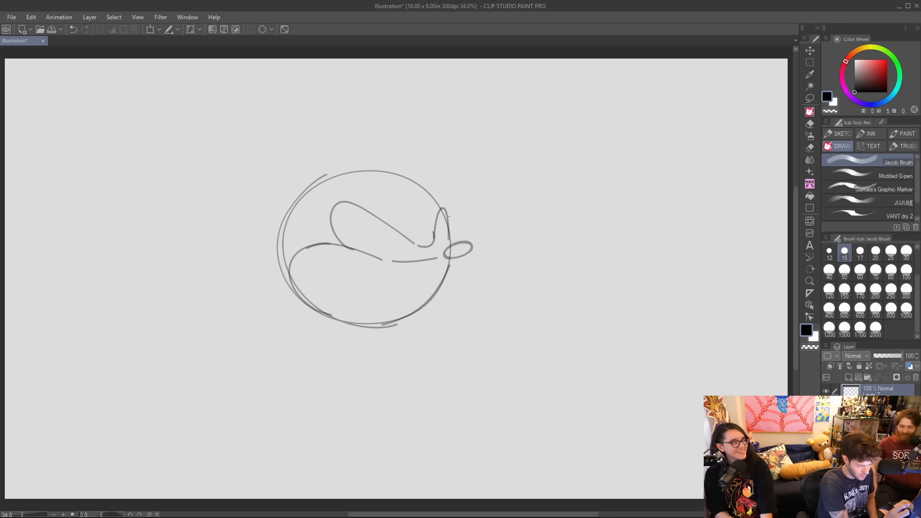
Draw irises with small dot pupils in both eyes and add curved brow lines above them.
mouse_move(369, 254)
mouse_down()
mouse_move(354, 228)
mouse_move(379, 259)
mouse_move(367, 245)
mouse_up()
key(ctrl+z)
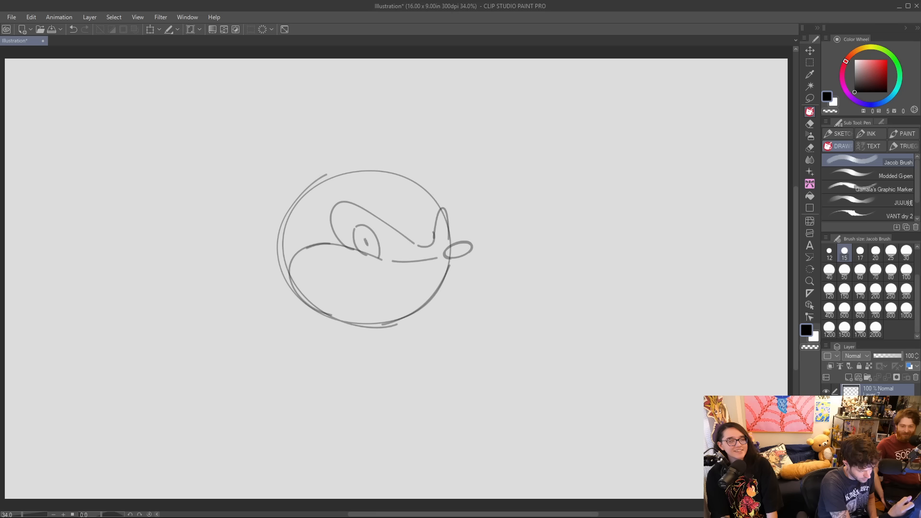
mouse_move(434, 237)
mouse_down()
mouse_move(446, 250)
mouse_move(436, 257)
mouse_up()
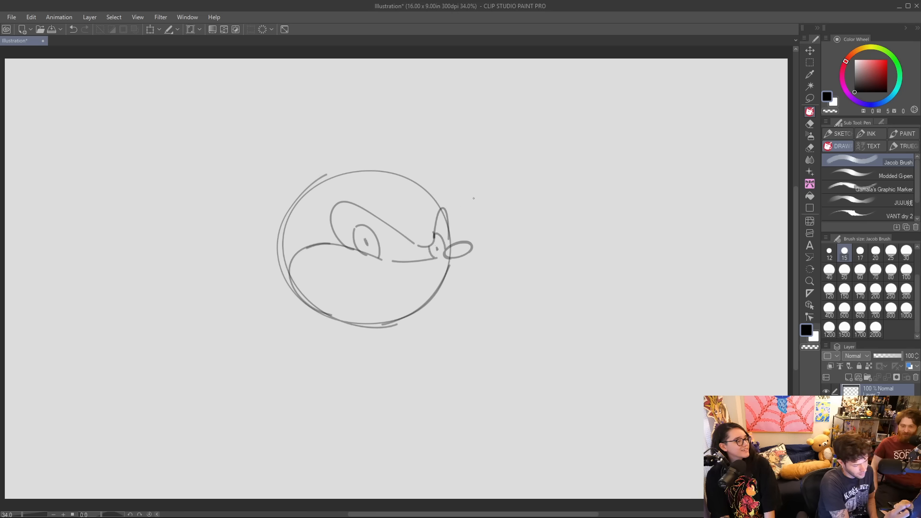
mouse_move(322, 222)
mouse_down()
mouse_move(323, 195)
mouse_move(401, 221)
mouse_move(435, 199)
mouse_move(447, 205)
mouse_move(450, 228)
mouse_move(427, 212)
mouse_up()
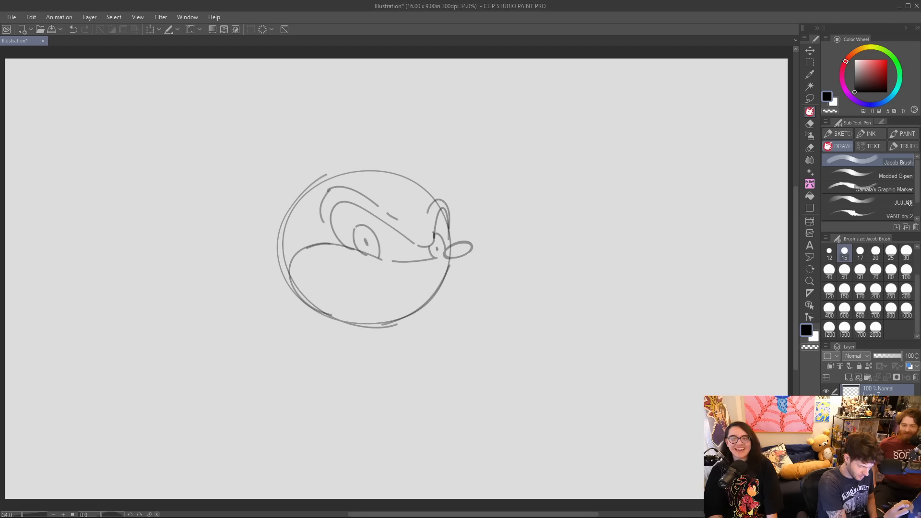
Add a short frowning mouth on the near side of the muzzle and reinforce the far cheek and crown contours.
mouse_move(322, 286)
mouse_down()
mouse_move(361, 293)
mouse_move(330, 278)
mouse_up()
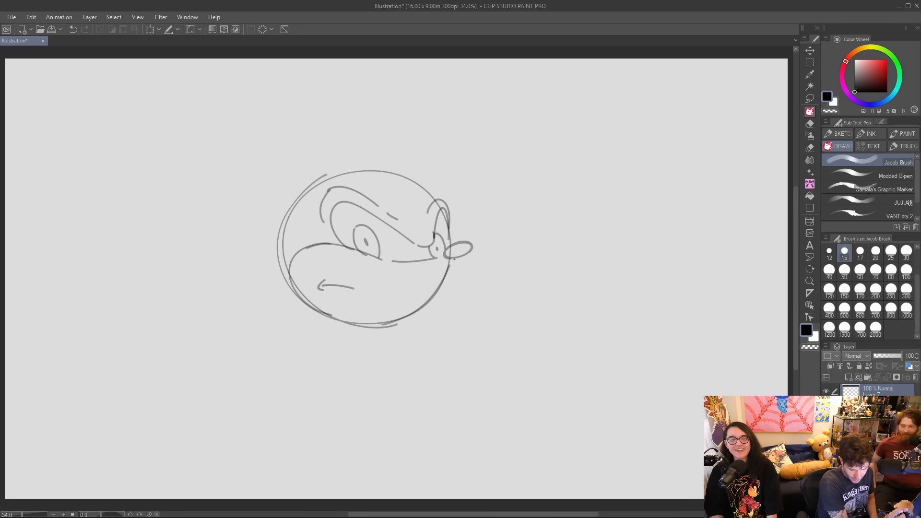
drag(452, 264, 406, 317)
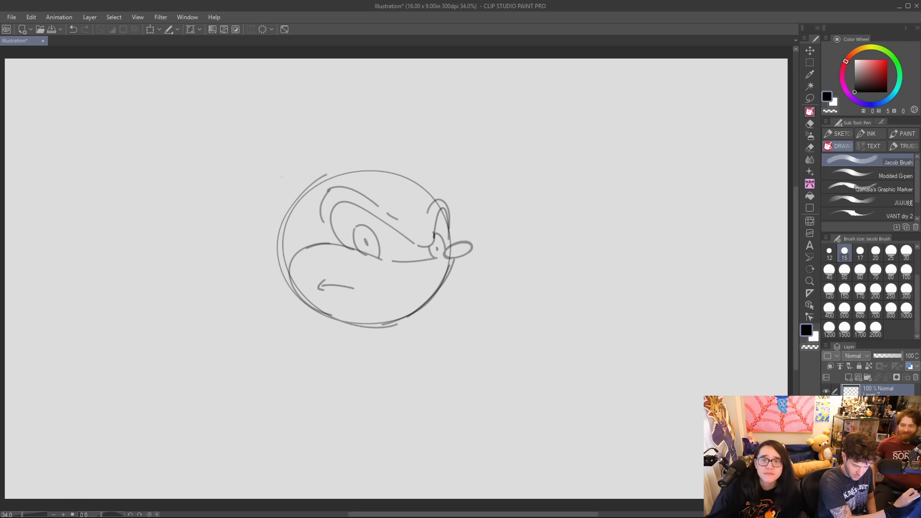
mouse_move(436, 198)
mouse_down()
mouse_move(405, 177)
mouse_move(314, 177)
mouse_up()
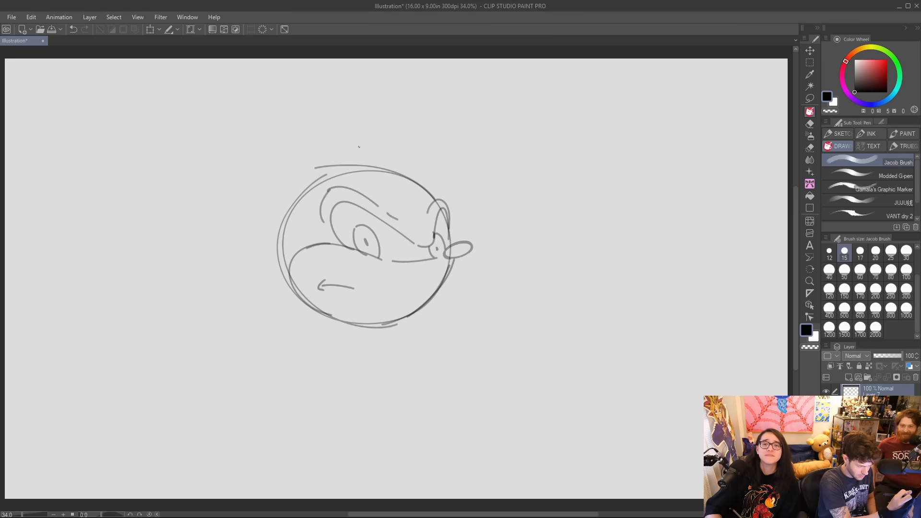
key(ctrl+z)
mouse_move(437, 199)
mouse_down()
mouse_move(421, 186)
mouse_move(314, 173)
mouse_up()
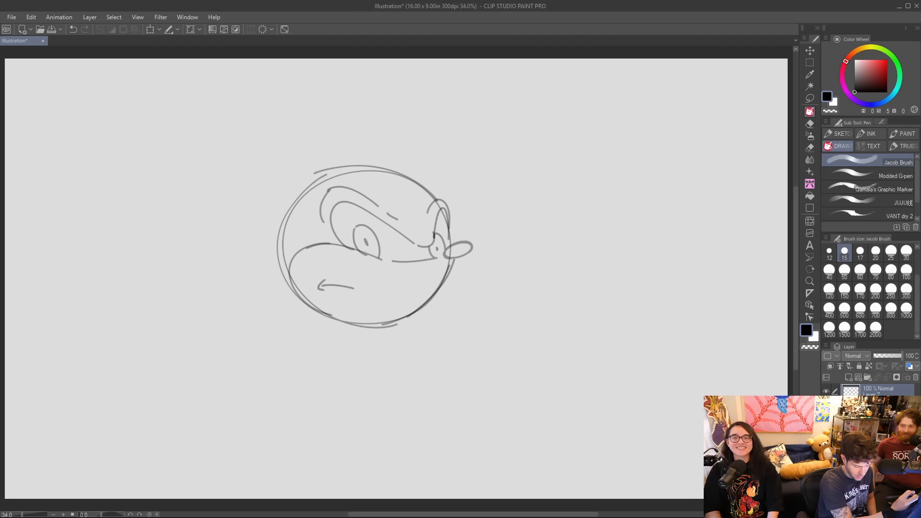
Sketch two tall pointed ears on top of the head, with an inner outline in the near ear.
drag(282, 204, 274, 145)
key(ctrl+z)
mouse_move(275, 201)
mouse_down()
mouse_move(271, 136)
mouse_move(317, 177)
mouse_up()
key(ctrl+z)
drag(270, 130, 317, 175)
mouse_move(409, 177)
mouse_down()
mouse_move(452, 137)
mouse_move(439, 201)
mouse_up()
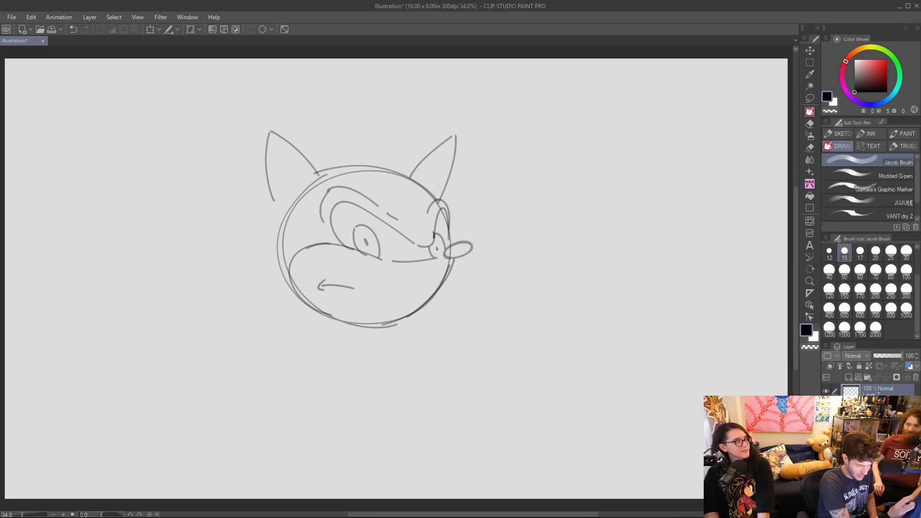
mouse_move(281, 203)
mouse_down()
mouse_move(274, 142)
mouse_move(311, 187)
mouse_up()
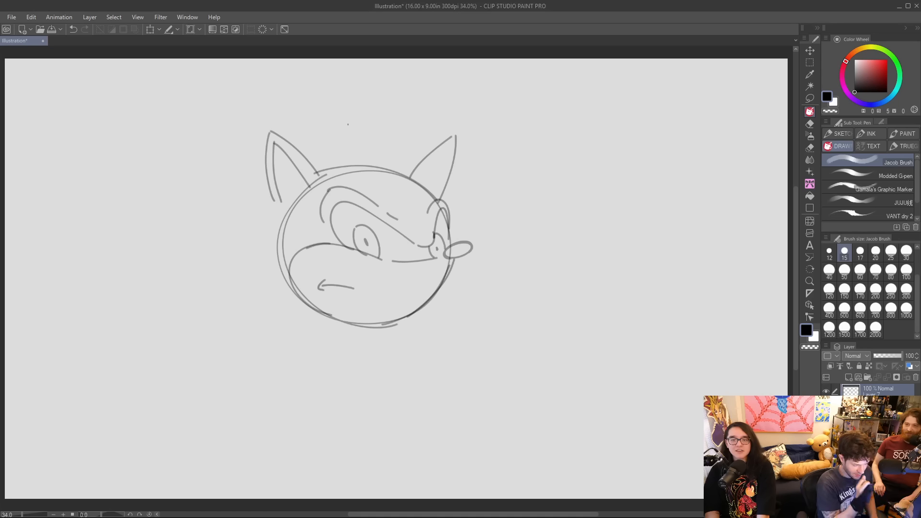
Draw jagged quills sweeping back behind the head and a pointed stripe marking on the forehead.
drag(268, 184, 150, 252)
key(ctrl+z)
mouse_move(264, 179)
mouse_down()
mouse_move(166, 245)
mouse_move(232, 232)
mouse_move(196, 264)
mouse_move(125, 274)
mouse_up()
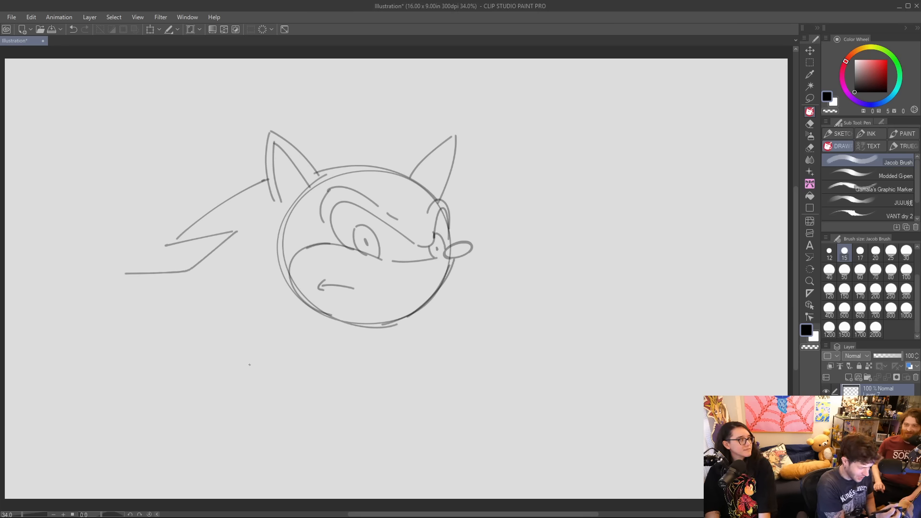
mouse_move(122, 270)
mouse_down()
mouse_move(147, 293)
mouse_move(214, 324)
mouse_up()
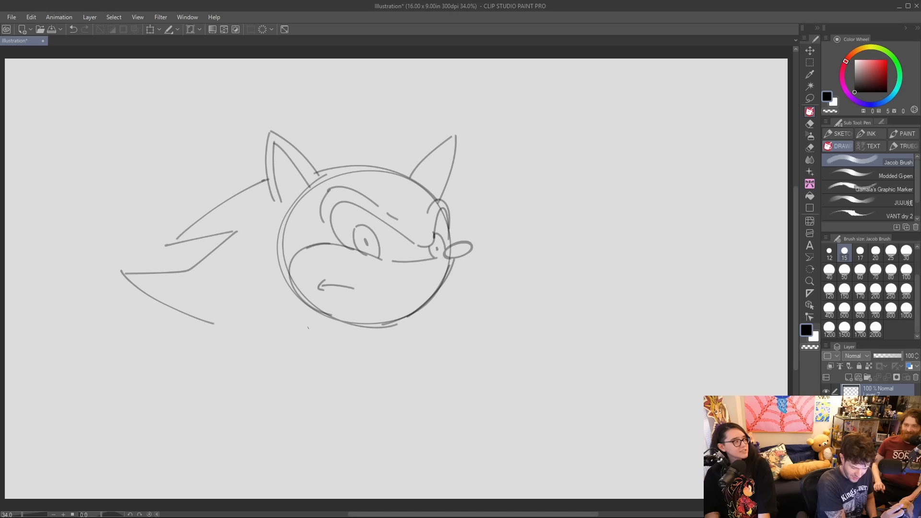
key(ctrl+z)
drag(215, 324, 244, 319)
mouse_move(342, 169)
mouse_down()
mouse_move(418, 211)
mouse_move(395, 174)
mouse_up()
Erase the doubled far cheek line with the Hard eraser and redraw it as one curve from nose to chin.
mouse_move(452, 257)
mouse_down()
mouse_move(451, 273)
mouse_move(409, 317)
mouse_up()
key(e)
mouse_move(451, 263)
mouse_down()
mouse_move(441, 286)
mouse_move(397, 318)
mouse_up()
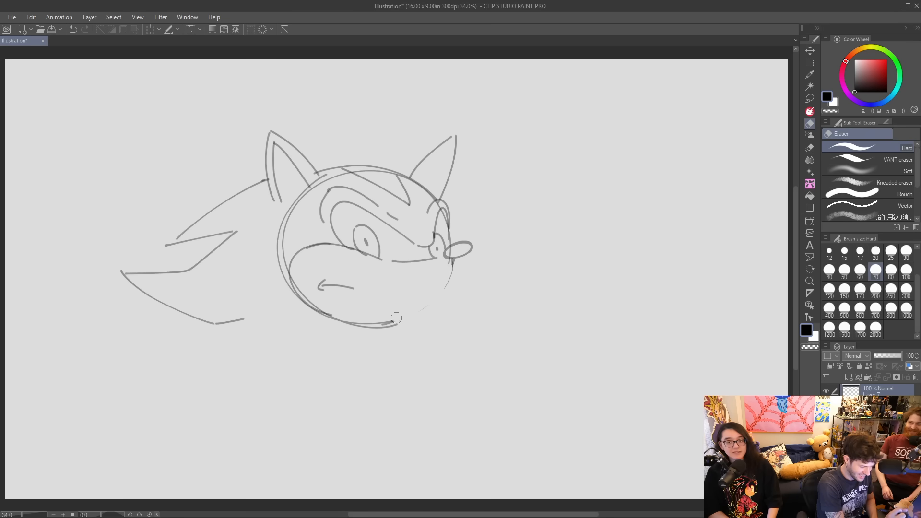
key(p)
drag(452, 262, 386, 329)
key(ctrl+z)
mouse_move(453, 259)
mouse_down()
mouse_move(424, 309)
mouse_move(388, 324)
mouse_up()
key(ctrl+z)
mouse_move(452, 259)
mouse_down()
mouse_move(438, 297)
mouse_move(451, 270)
mouse_move(399, 318)
mouse_move(370, 326)
mouse_up()
mouse_move(447, 257)
mouse_down()
mouse_move(455, 250)
mouse_move(460, 261)
mouse_up()
key(ctrl+z)
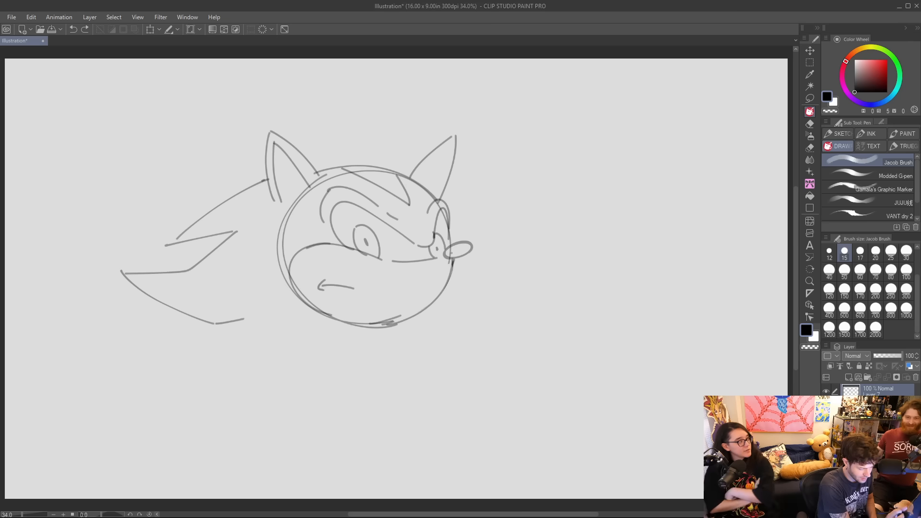
Erase the leftover construction circle along the back of the head.
key(e)
mouse_move(334, 175)
mouse_down()
mouse_move(293, 205)
mouse_move(281, 273)
mouse_move(284, 238)
mouse_move(282, 261)
mouse_up()
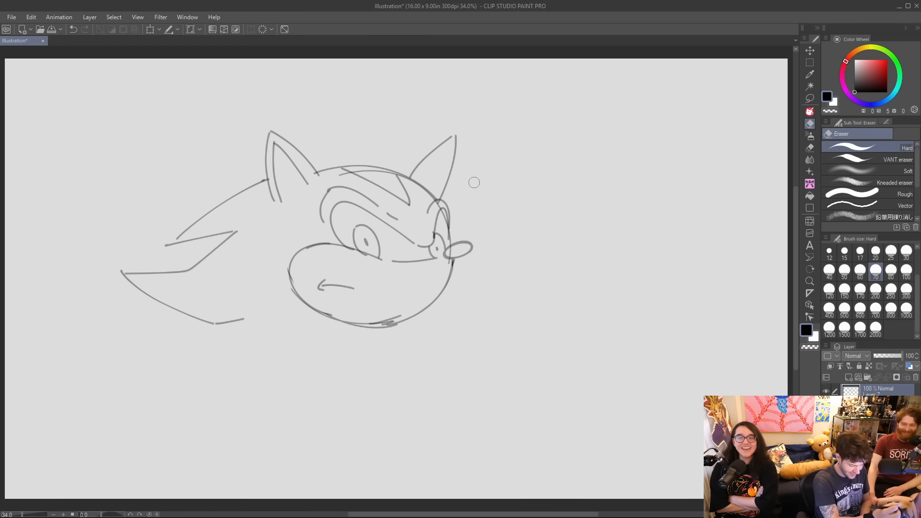
key(p)
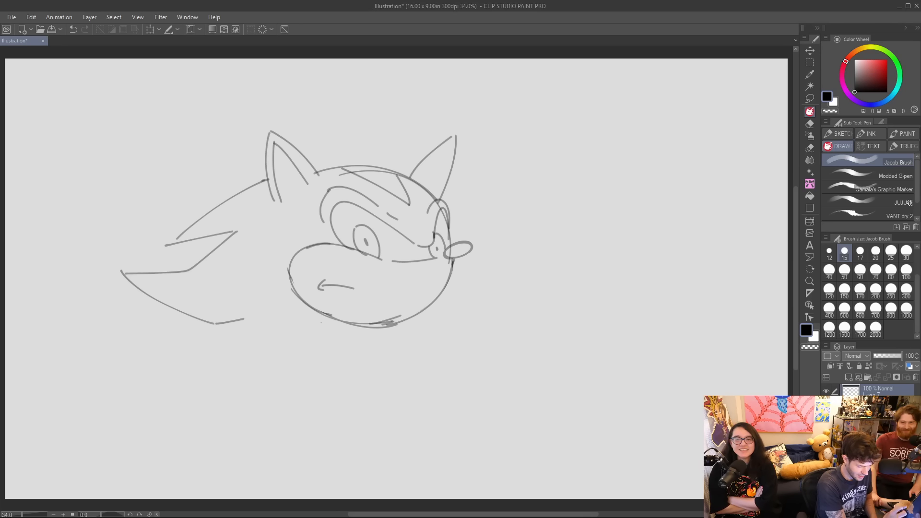
Sketch the near shoulder under the chin and the outer line of the upper arm.
mouse_move(303, 342)
mouse_down()
mouse_move(344, 316)
mouse_move(358, 335)
mouse_move(284, 389)
mouse_up()
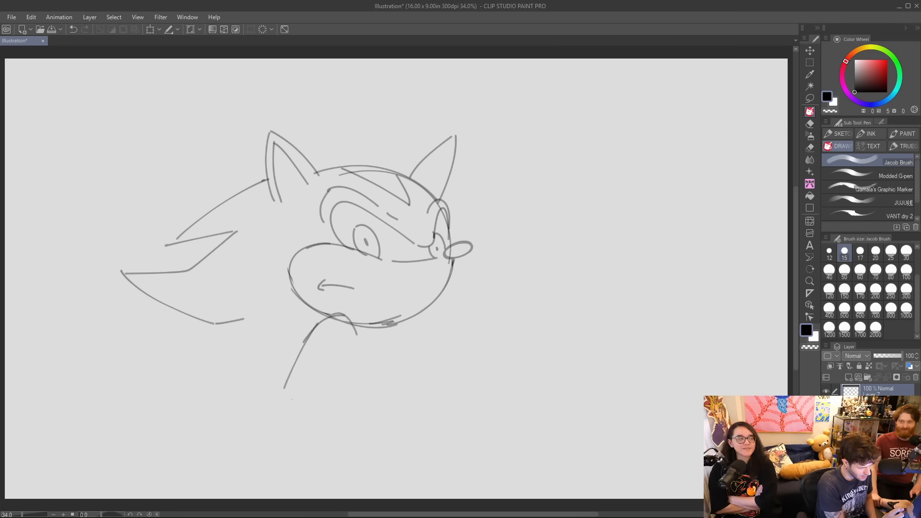
key(ctrl+z)
drag(325, 318, 264, 411)
key(ctrl+z)
drag(321, 321, 287, 404)
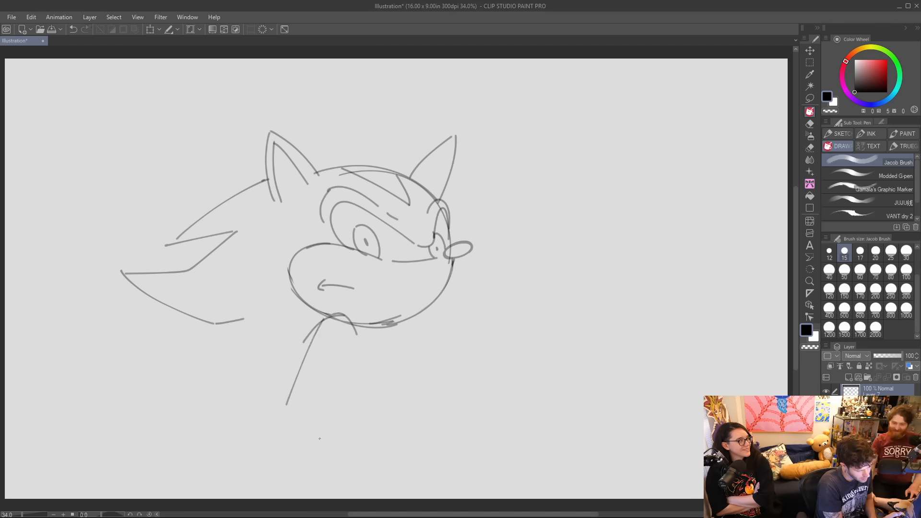
Draw the forearm rising diagonally across the chest and finish it with a glove cuff at the wrist.
drag(300, 438, 425, 367)
drag(318, 399, 395, 349)
key(ctrl+z)
drag(314, 401, 390, 354)
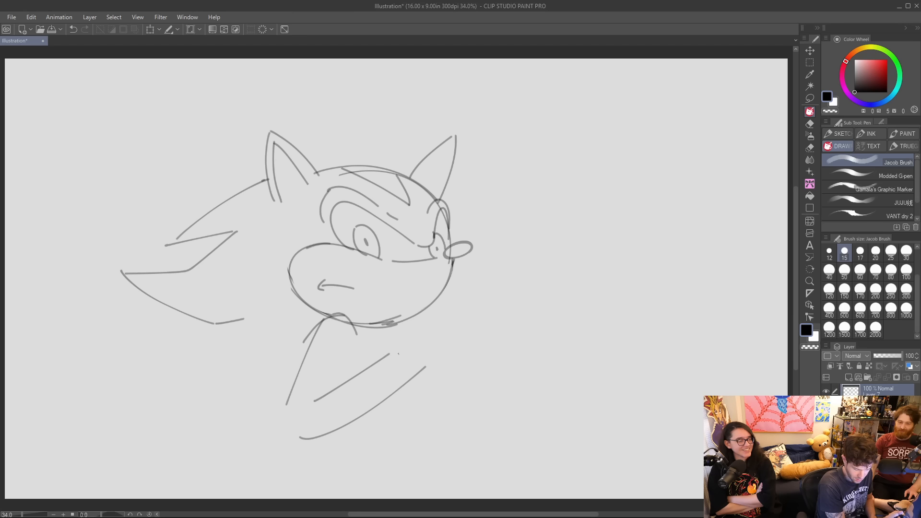
mouse_move(382, 357)
mouse_down()
mouse_move(401, 362)
mouse_move(407, 382)
mouse_move(388, 341)
mouse_move(414, 343)
mouse_move(423, 370)
mouse_move(409, 386)
mouse_up()
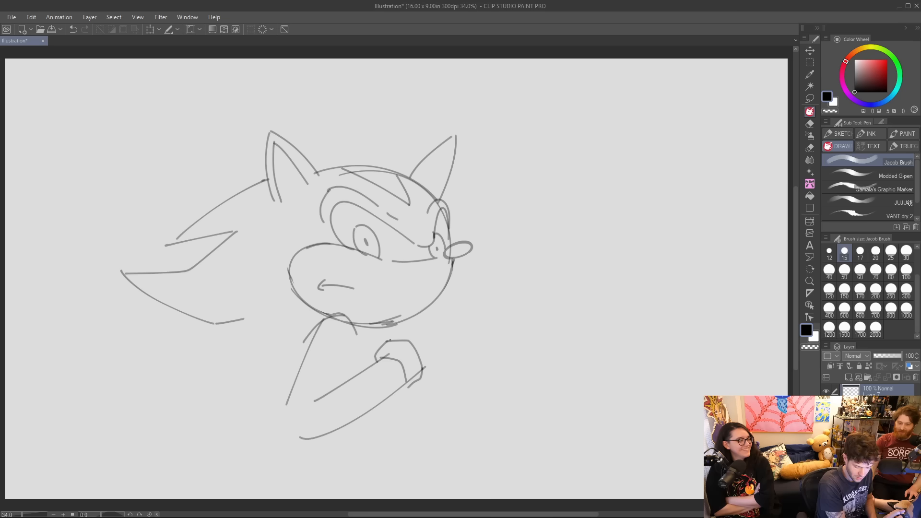
Sketch a clenched gloved hand above the cuff and erase the cheek line running through it.
mouse_move(393, 341)
mouse_down()
mouse_move(419, 297)
mouse_move(450, 307)
mouse_move(406, 318)
mouse_move(439, 304)
mouse_move(455, 327)
mouse_move(444, 342)
mouse_move(464, 340)
mouse_move(449, 363)
mouse_up()
key(ctrl+z)
key(e)
key(p)
key(ctrl+z)
key(ctrl+z)
key(ctrl+z)
mouse_move(440, 305)
mouse_down()
mouse_move(445, 327)
mouse_move(450, 314)
mouse_move(436, 325)
mouse_move(454, 315)
mouse_move(462, 323)
mouse_move(454, 341)
mouse_up()
key(ctrl+z)
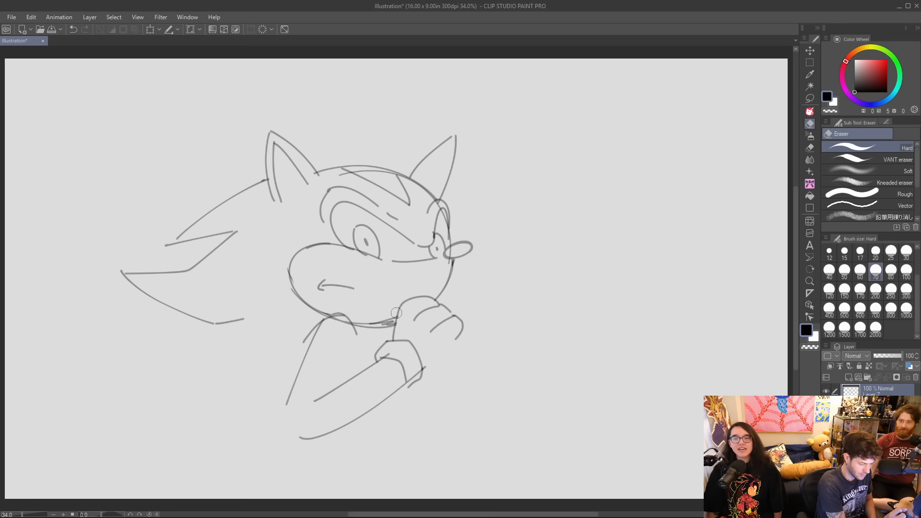
Add the thumb against the chin and the remaining finger lines on the gloved fist.
key(o)
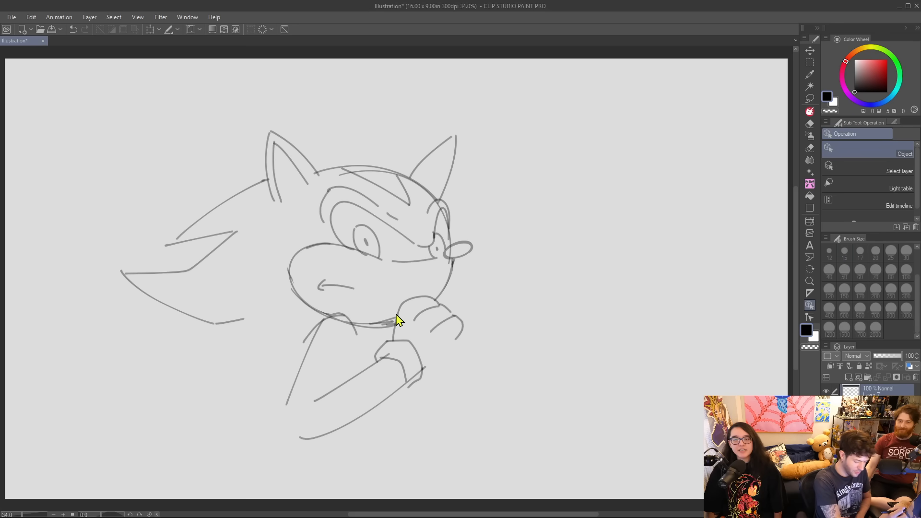
key(p)
mouse_move(398, 316)
mouse_down()
mouse_move(380, 292)
mouse_move(402, 299)
mouse_up()
key(ctrl+z)
key(ctrl+z)
key(ctrl+z)
key(ctrl+z)
key(ctrl+z)
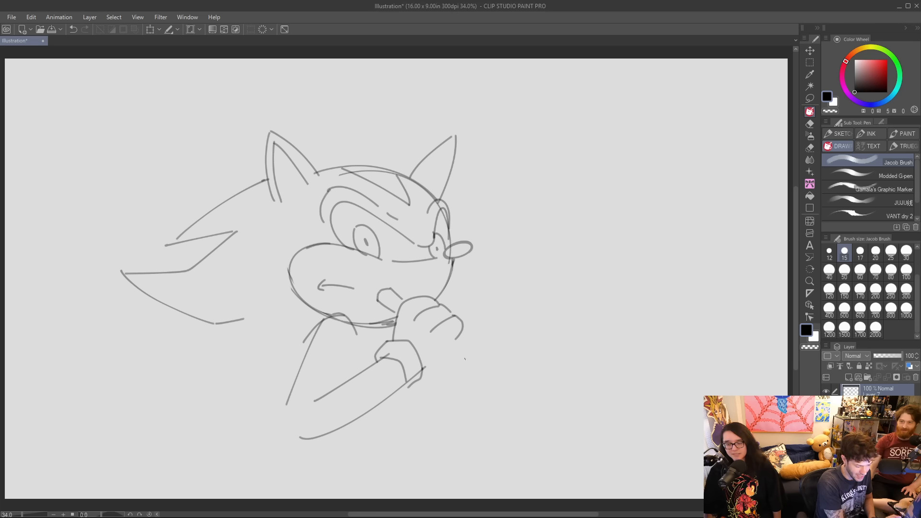
mouse_move(441, 347)
mouse_down()
mouse_move(459, 332)
mouse_move(467, 343)
mouse_up()
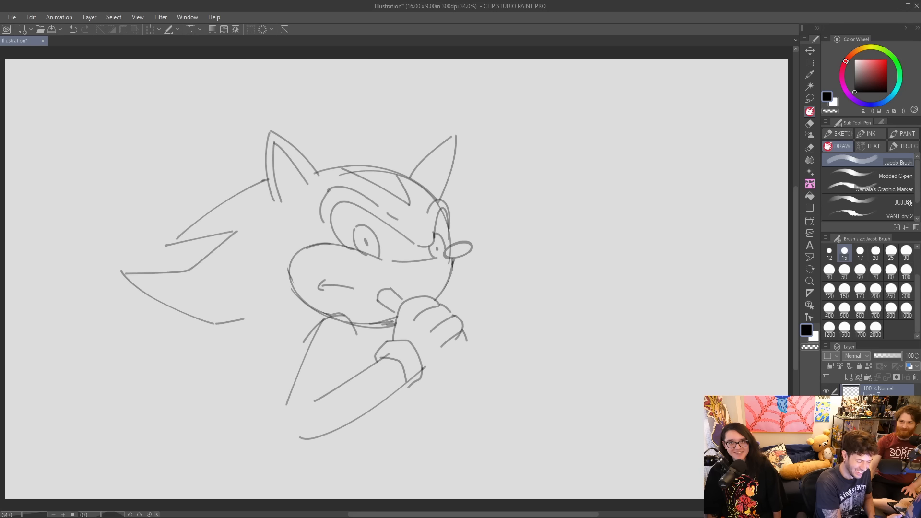
Sketch a knife held in the fist, with an angled crossguard and a long blade with a serrated edge.
mouse_move(425, 382)
mouse_down()
mouse_move(479, 326)
mouse_move(484, 342)
mouse_up()
drag(427, 385, 441, 389)
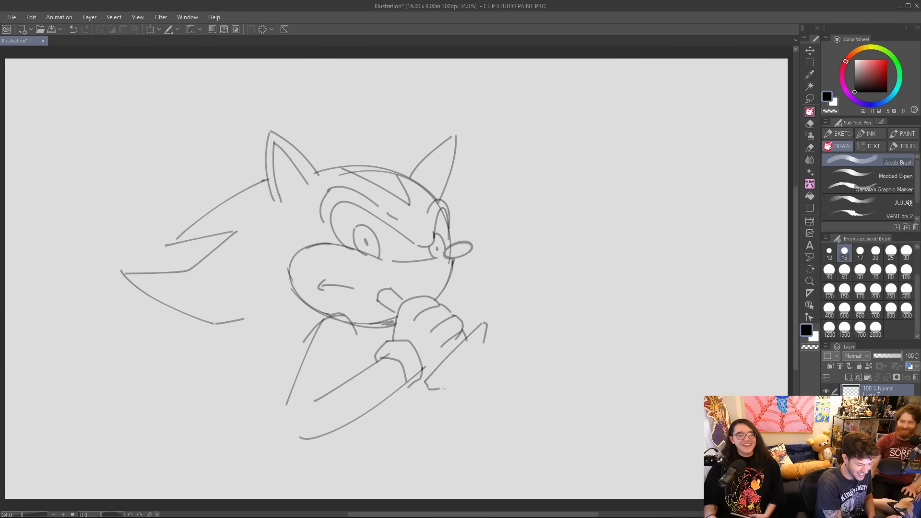
key(ctrl+z)
key(ctrl+y)
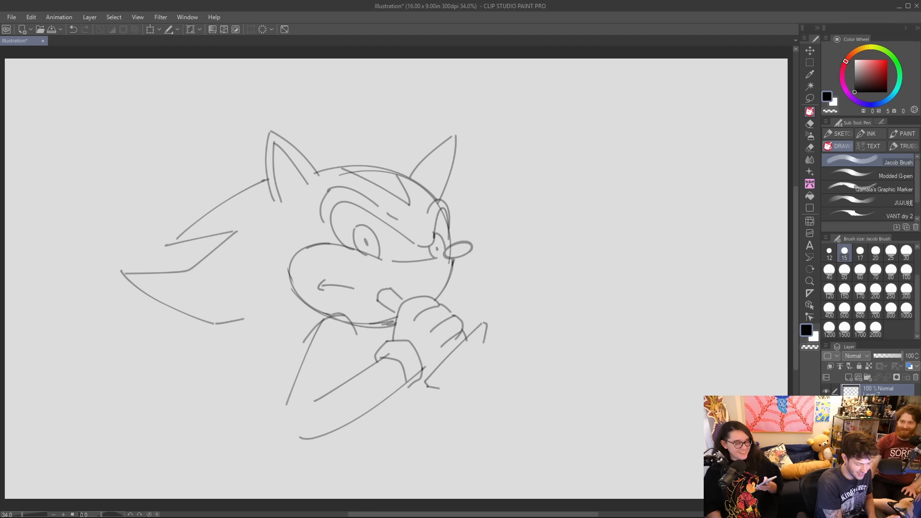
drag(425, 369, 542, 393)
mouse_move(448, 380)
mouse_down()
mouse_move(475, 389)
mouse_move(473, 400)
mouse_move(494, 397)
mouse_move(491, 410)
mouse_move(527, 430)
mouse_move(570, 424)
mouse_move(551, 401)
mouse_move(568, 410)
mouse_up()
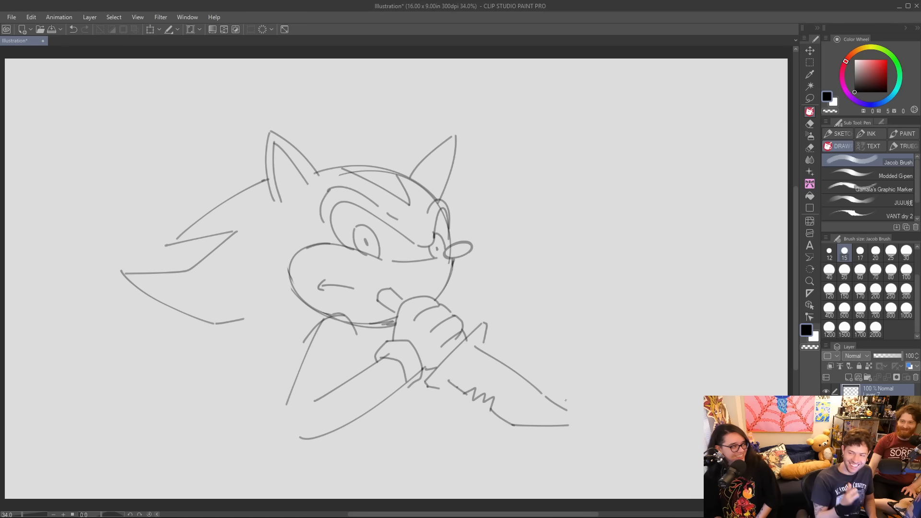
Complete the base of the blade, then erase and redraw the lower end of the crossguard.
drag(448, 378, 470, 348)
key(ctrl+z)
key(ctrl+z)
drag(449, 379, 474, 347)
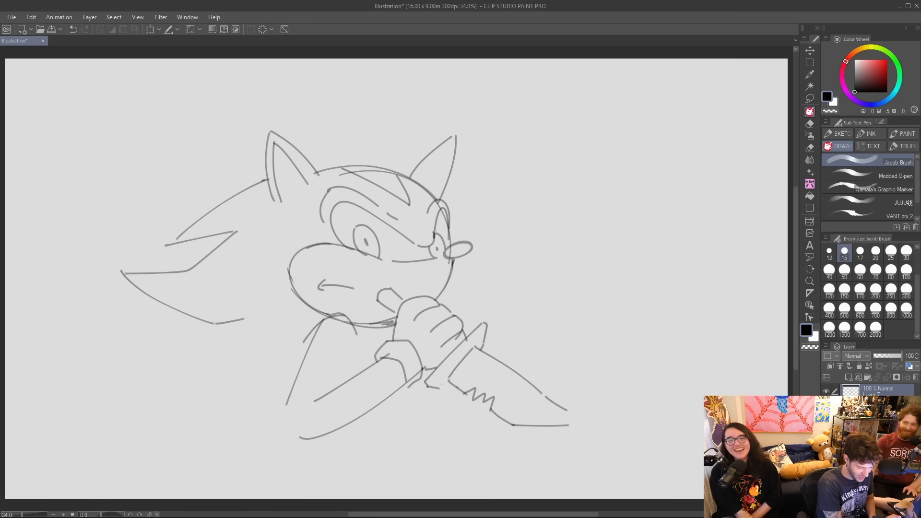
key(e)
mouse_move(428, 387)
mouse_down()
mouse_move(429, 418)
mouse_move(418, 402)
mouse_move(445, 391)
mouse_up()
key(p)
key(ctrl+z)
key(e)
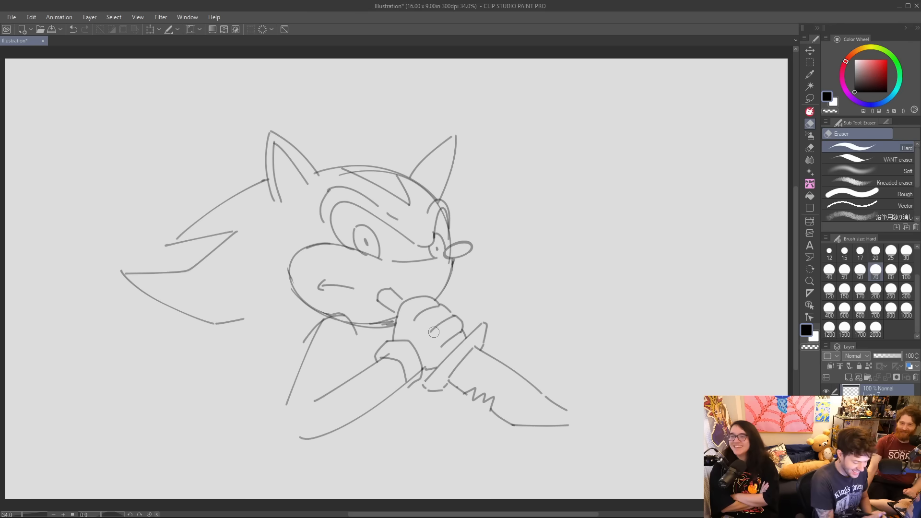
Finish the knife's tip and bevel line, draw the inner upper-arm line, and clean up the chin line over the shoulder.
key(p)
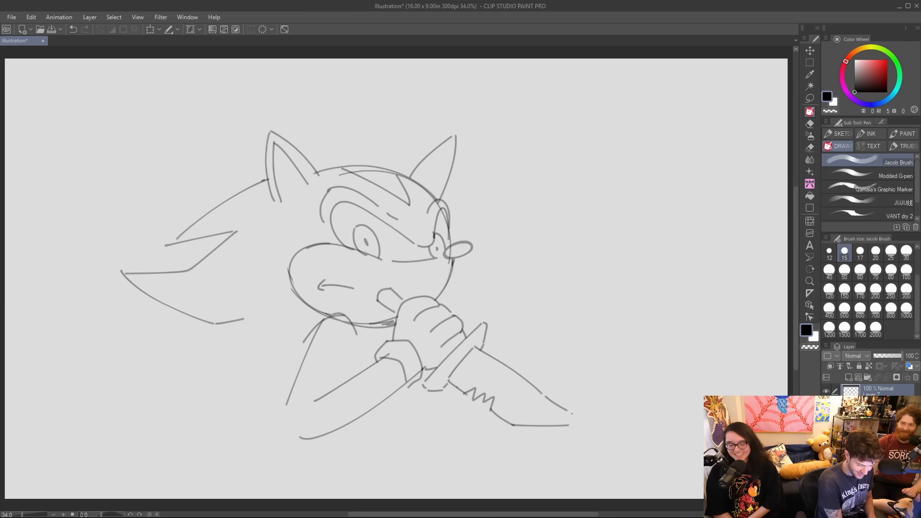
drag(458, 365, 529, 414)
key(ctrl+z)
mouse_move(333, 383)
mouse_down()
mouse_move(352, 348)
mouse_move(344, 319)
mouse_move(355, 326)
mouse_up()
key(ctrl+z)
key(e)
key(p)
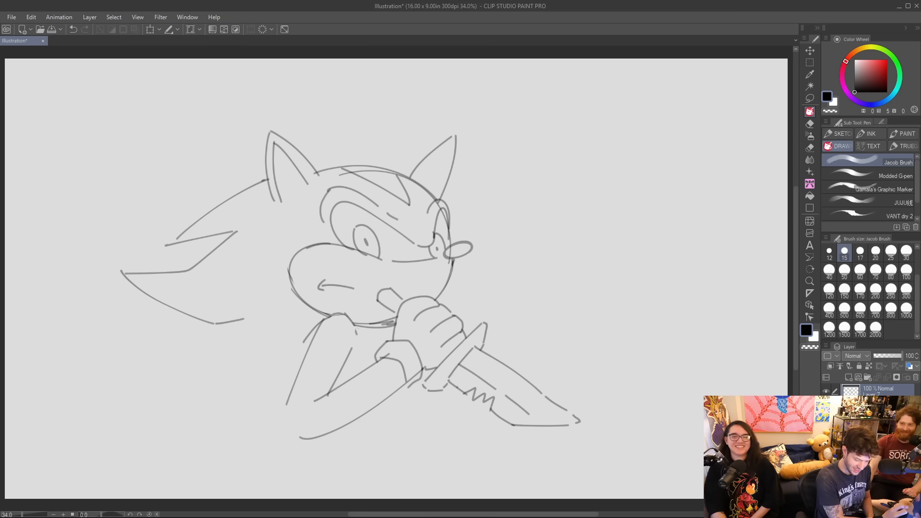
Erase the outer edge of the far eye and redraw it as a cleaner curve joining the brow.
key(e)
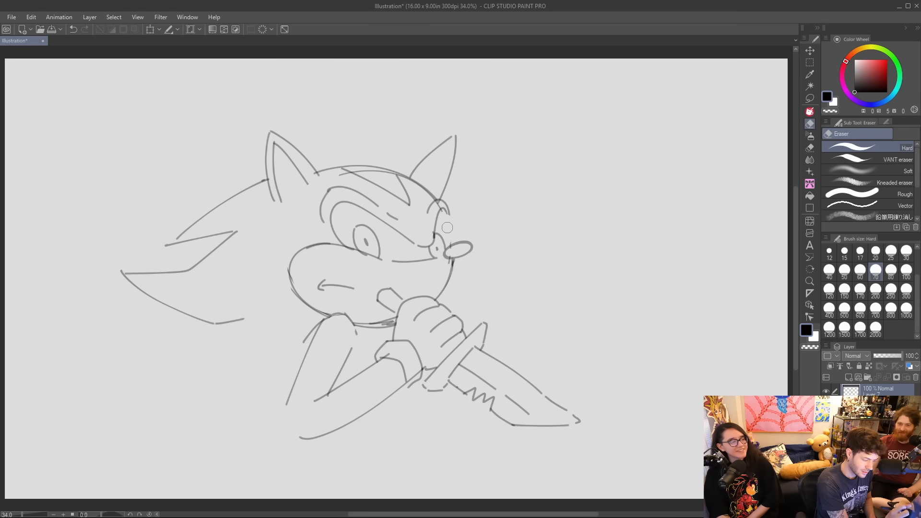
key(p)
drag(444, 211, 450, 248)
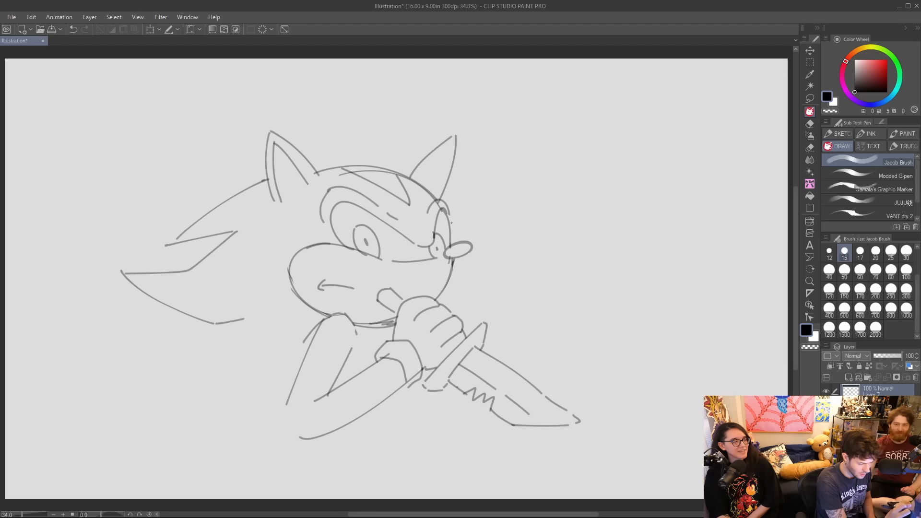
drag(449, 211, 450, 221)
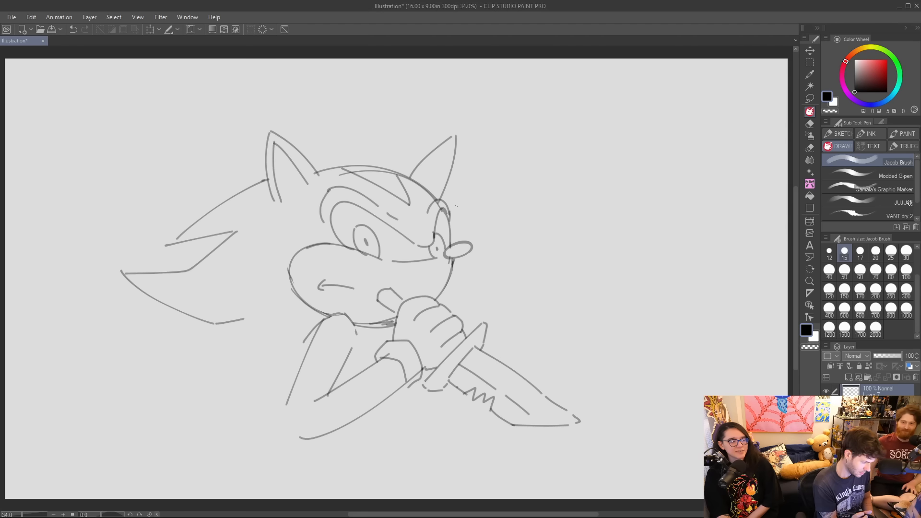
drag(322, 319, 276, 411)
key(ctrl+z)
drag(399, 391, 381, 442)
key(ctrl+z)
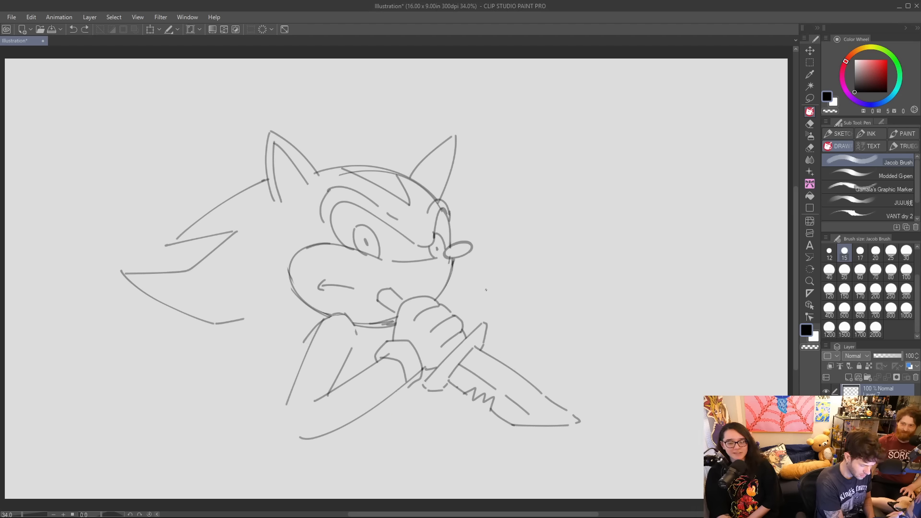
Draw the elbow curve joining the upper arm to the forearm, then erase the overlapping line at the glove cuff.
drag(321, 320, 272, 398)
key(ctrl+z)
mouse_move(286, 413)
mouse_down()
mouse_move(296, 438)
mouse_move(290, 449)
mouse_up()
key(ctrl+z)
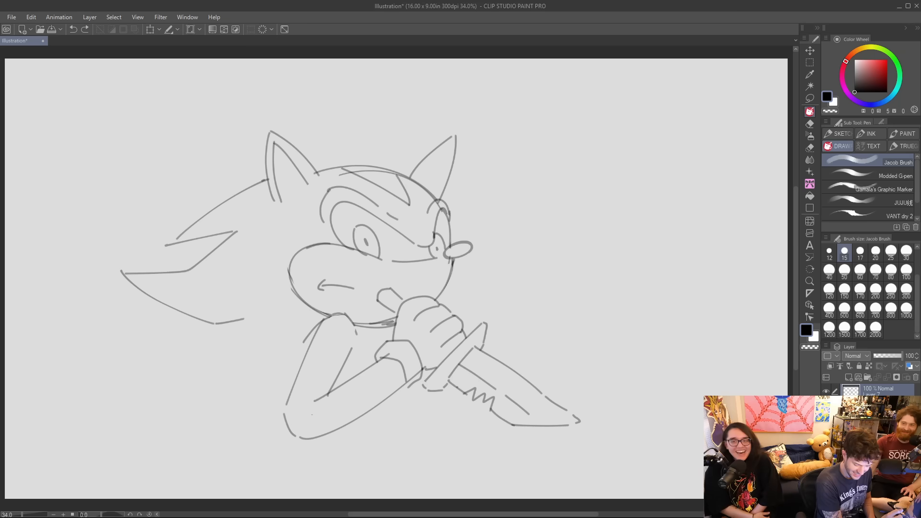
key(e)
drag(411, 380, 419, 371)
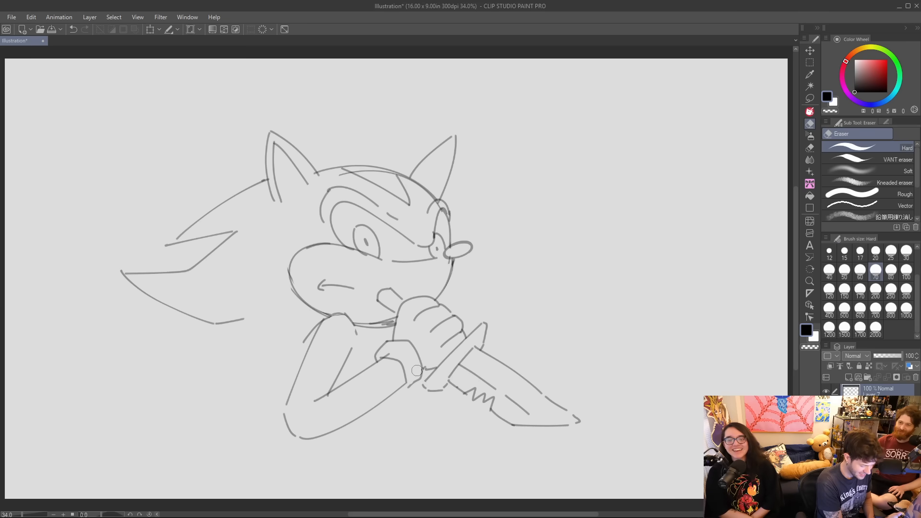
key(p)
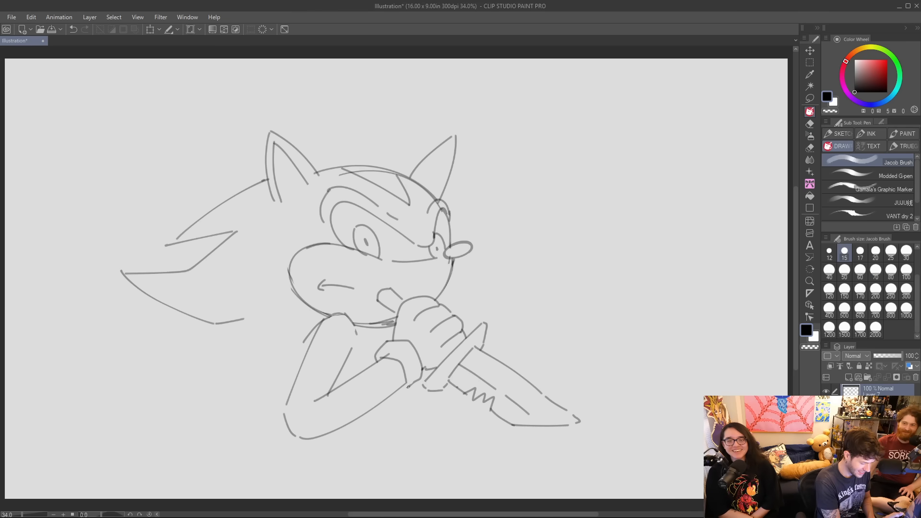
Try to sketch a curved back line behind the upper arm and a waist line below the forearm.
drag(412, 388, 384, 441)
key(ctrl+z)
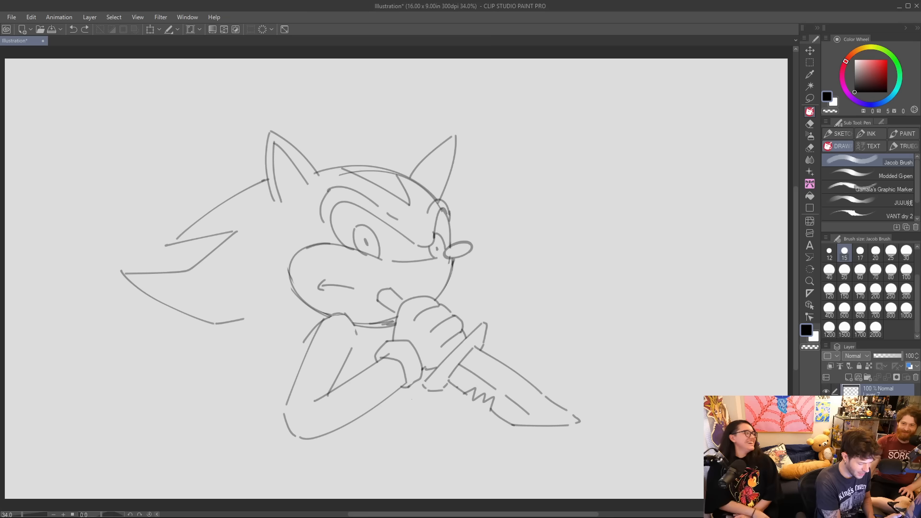
drag(325, 311, 271, 381)
key(ctrl+z)
mouse_move(317, 310)
mouse_down()
mouse_move(268, 372)
mouse_move(275, 447)
mouse_up()
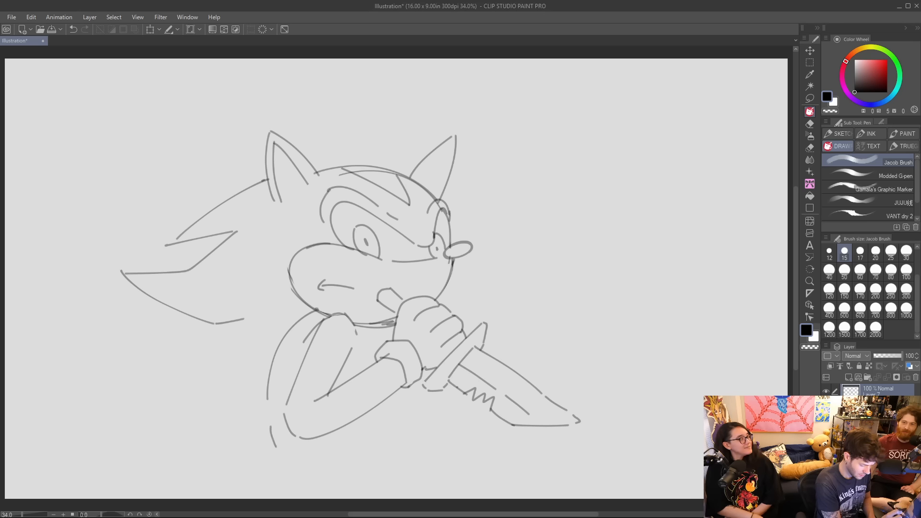
drag(383, 403, 369, 447)
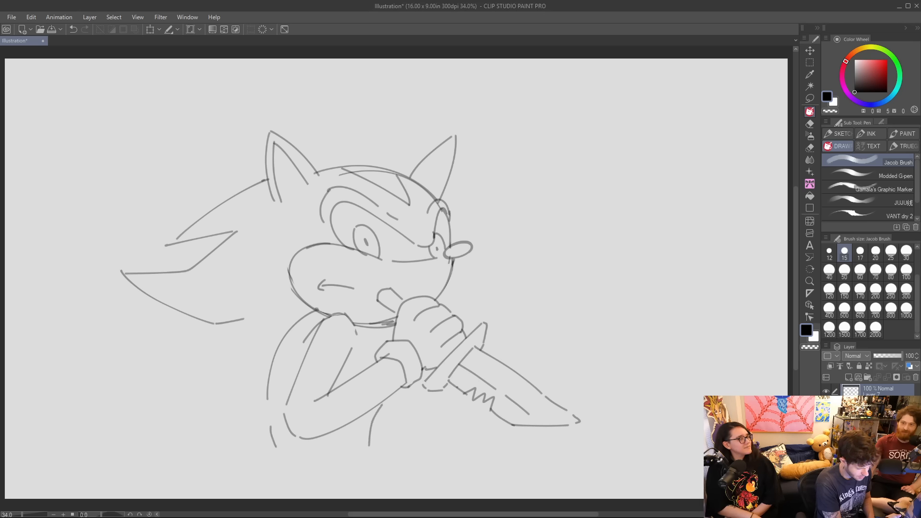
key(ctrl+z)
key(ctrl+z)
key(ctrl+z)
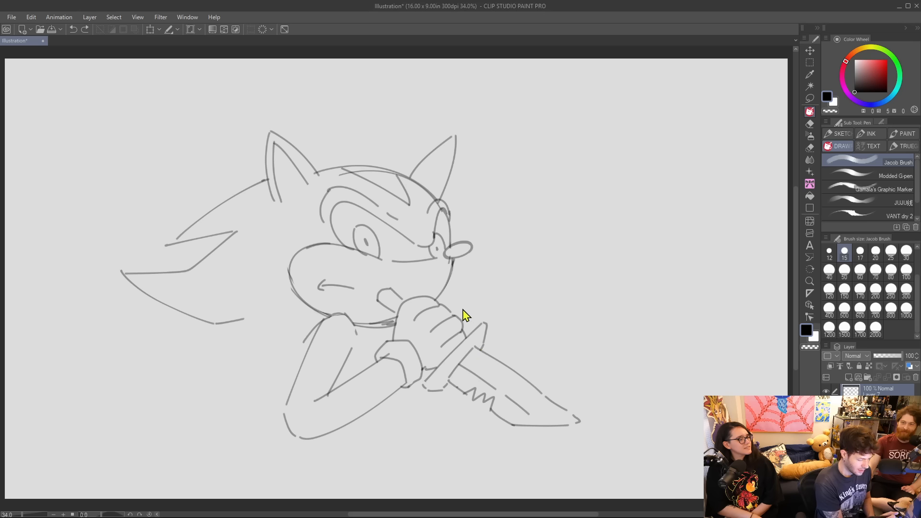
Draw a short chest line between the upper arm and forearm, and a slanted waist line below the forearm.
drag(341, 370, 347, 381)
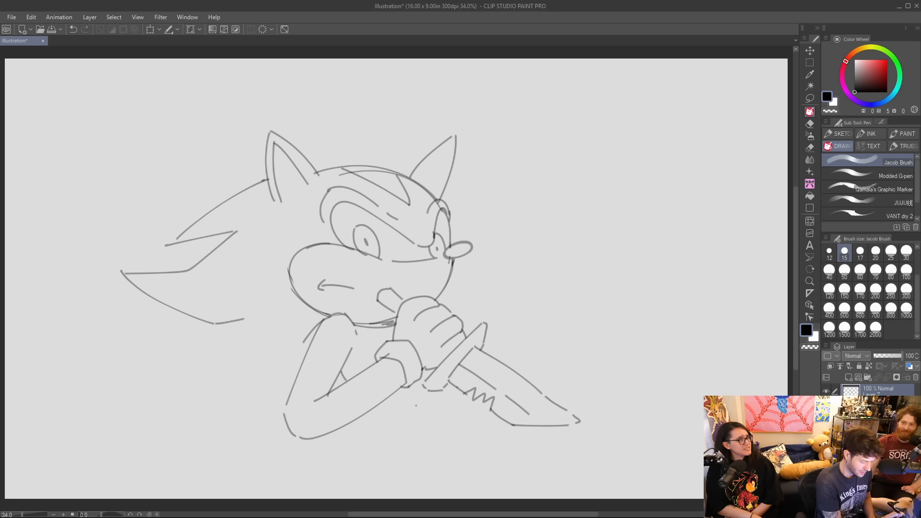
drag(368, 412, 392, 438)
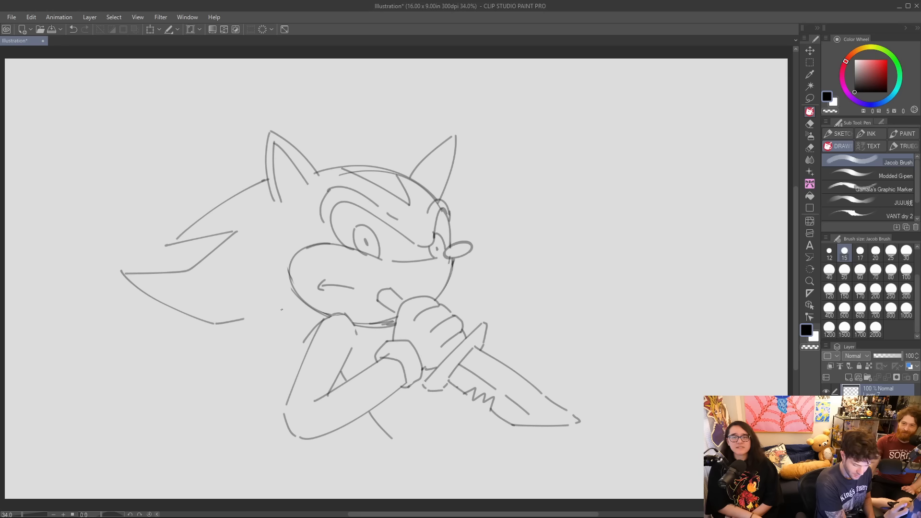
Add a third, lower quill and inner stripe curves on all three quills, then tidy the outline at the far brow.
mouse_move(248, 317)
mouse_down()
mouse_move(171, 371)
mouse_move(222, 407)
mouse_move(269, 411)
mouse_up()
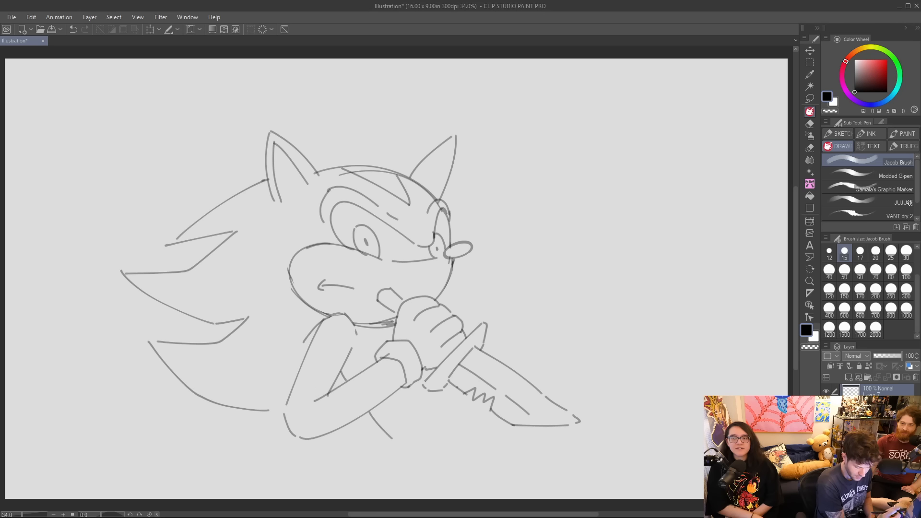
drag(175, 242, 263, 192)
mouse_move(126, 277)
mouse_down()
mouse_move(172, 289)
mouse_move(215, 283)
mouse_move(250, 220)
mouse_up()
mouse_move(158, 344)
mouse_down()
mouse_move(229, 366)
mouse_move(277, 298)
mouse_move(270, 303)
mouse_up()
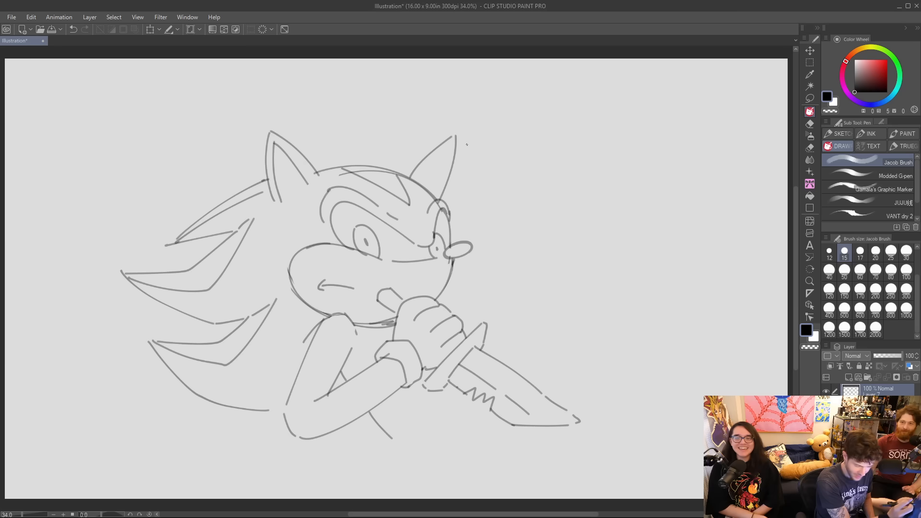
key(e)
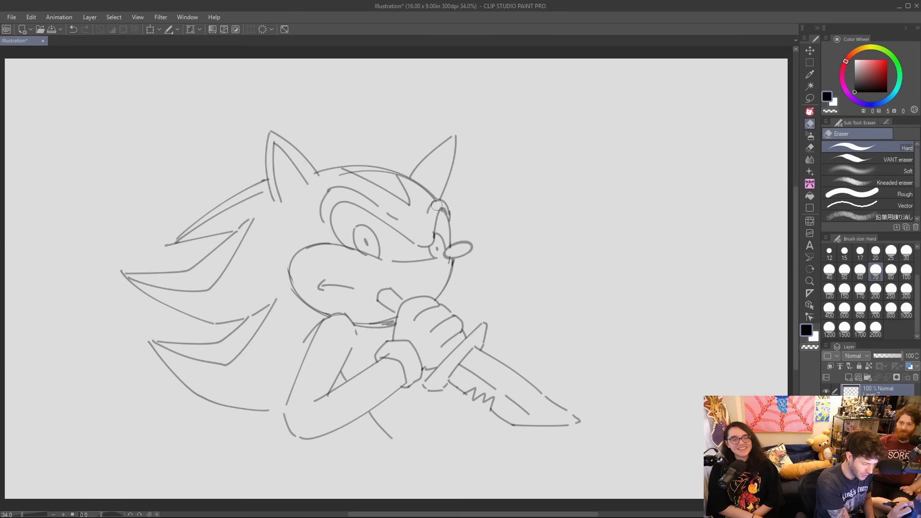
key(p)
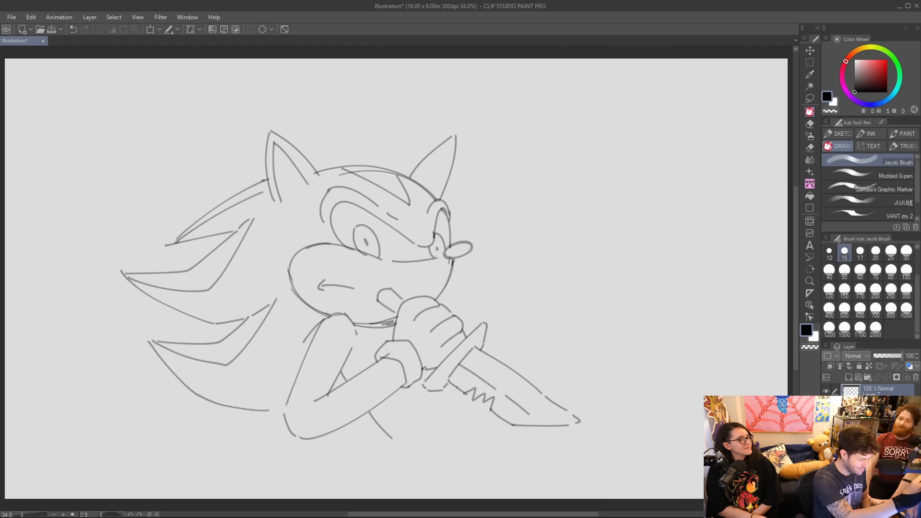
Draw two long near-vertical lines across the full canvas height, one through the quills and one in front of the face.
drag(229, 86, 271, 498)
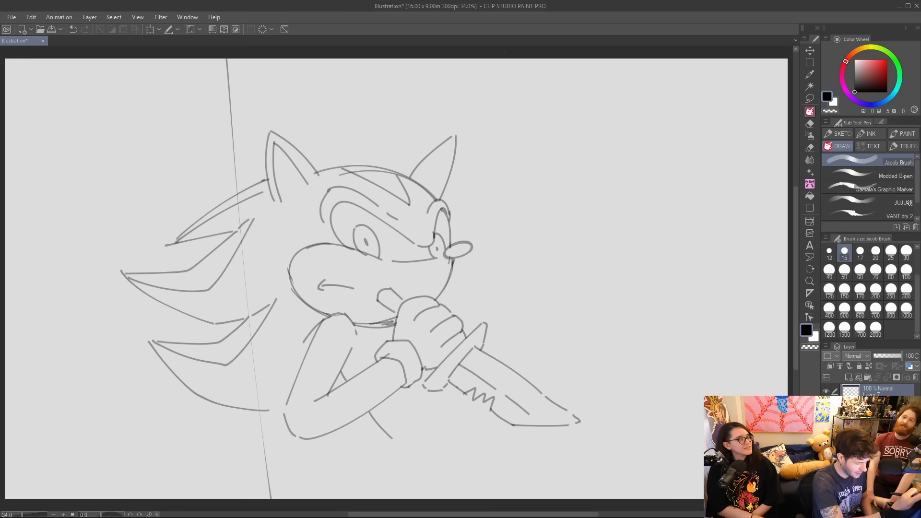
drag(514, 59, 483, 409)
key(ctrl+z)
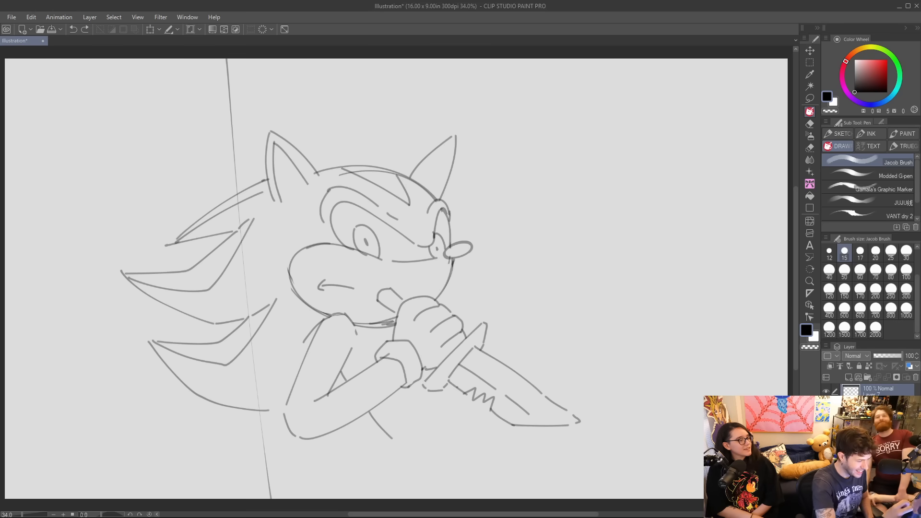
drag(527, 59, 510, 498)
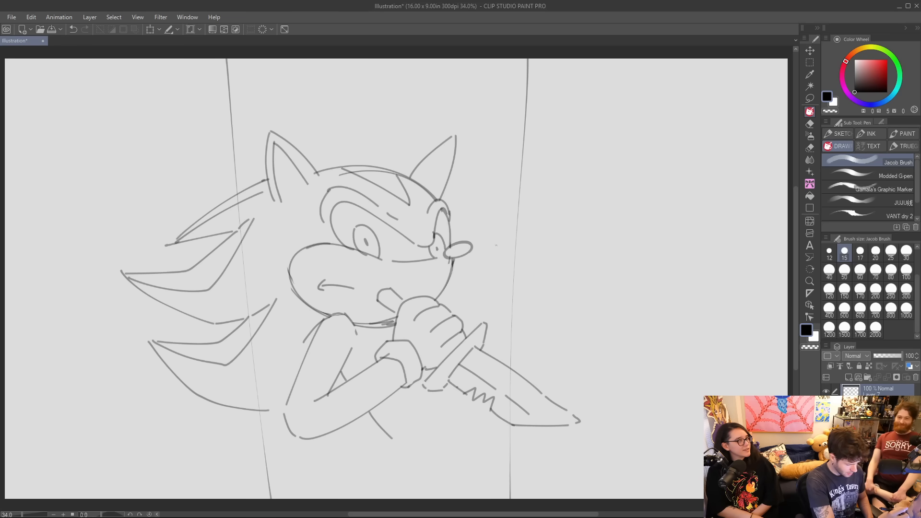
Move the whole sketch to the right, toward the middle of the canvas.
key(k)
mouse_move(476, 255)
mouse_down()
mouse_move(382, 258)
mouse_move(574, 265)
mouse_up()
key(p)
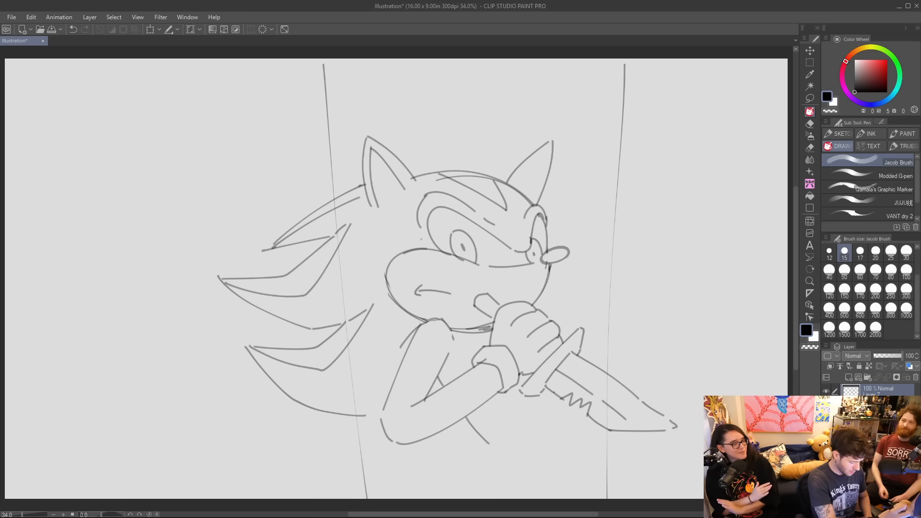
key(m)
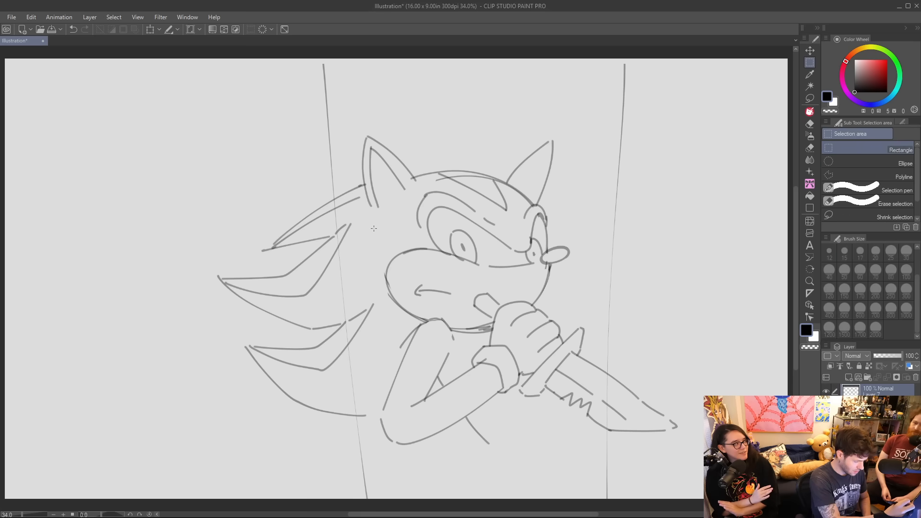
click(810, 98)
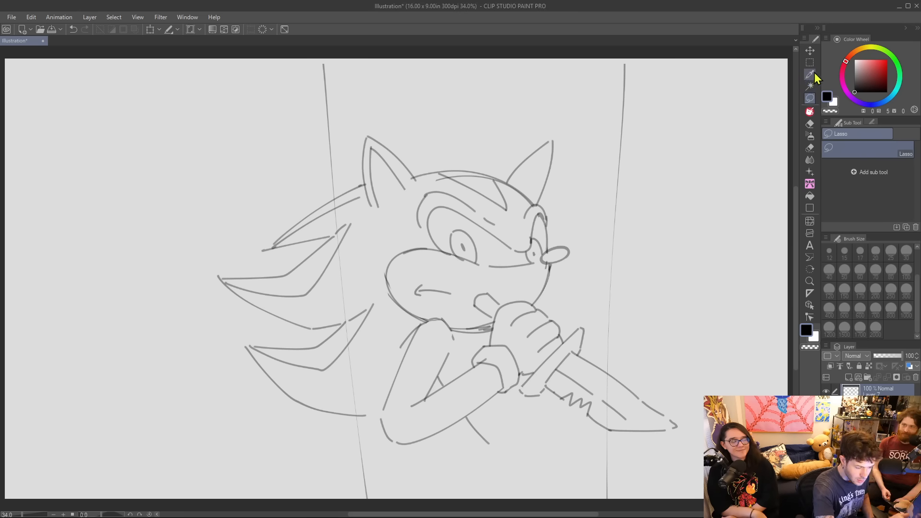
click(811, 149)
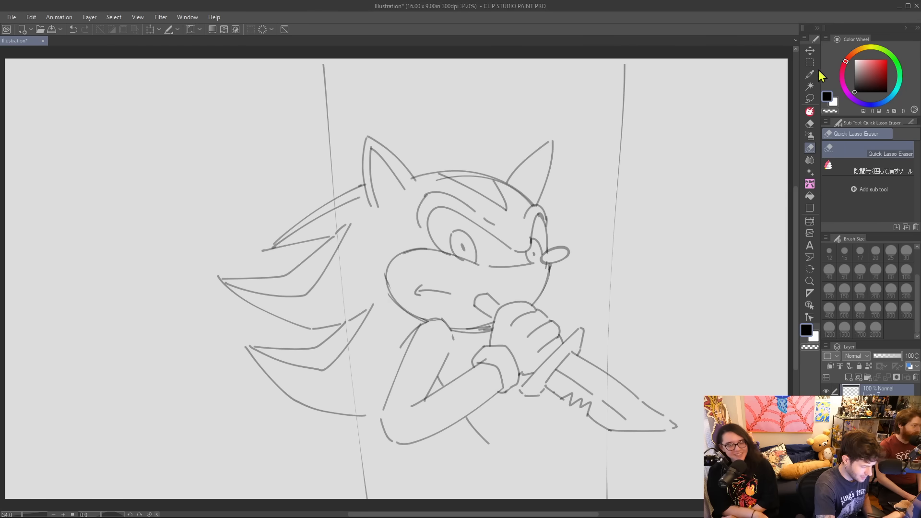
click(808, 99)
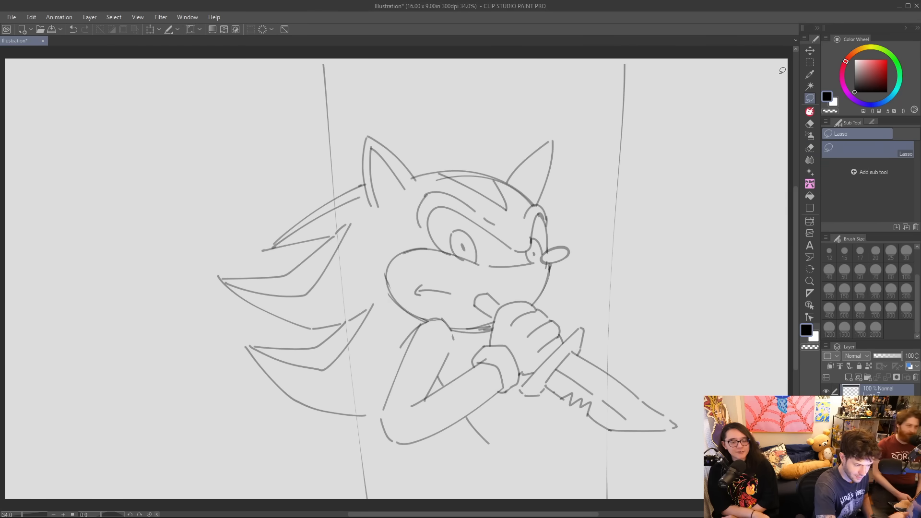
drag(325, 160, 332, 185)
key(ctrl+d)
key(ctrl+d)
key(ctrl+d)
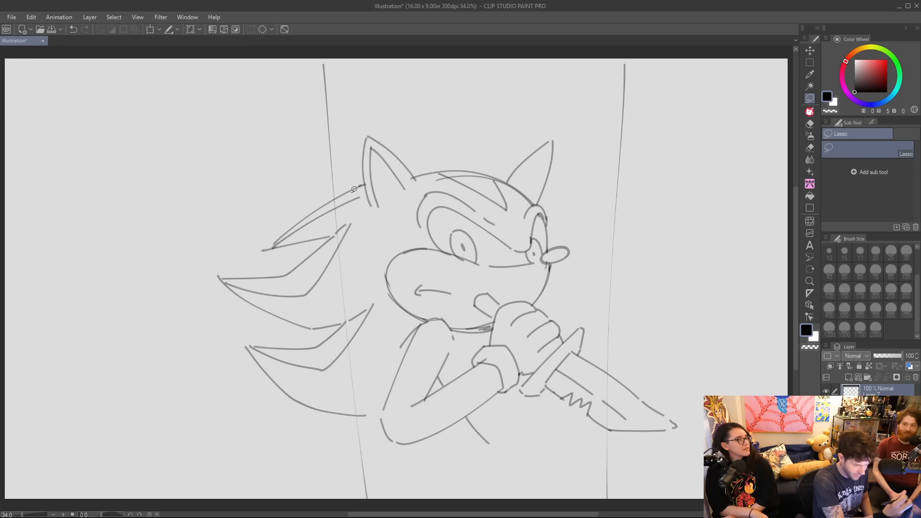
Outline the quills beyond the left vertical line with a Polyline selection, delete them and clear the selection.
key(m)
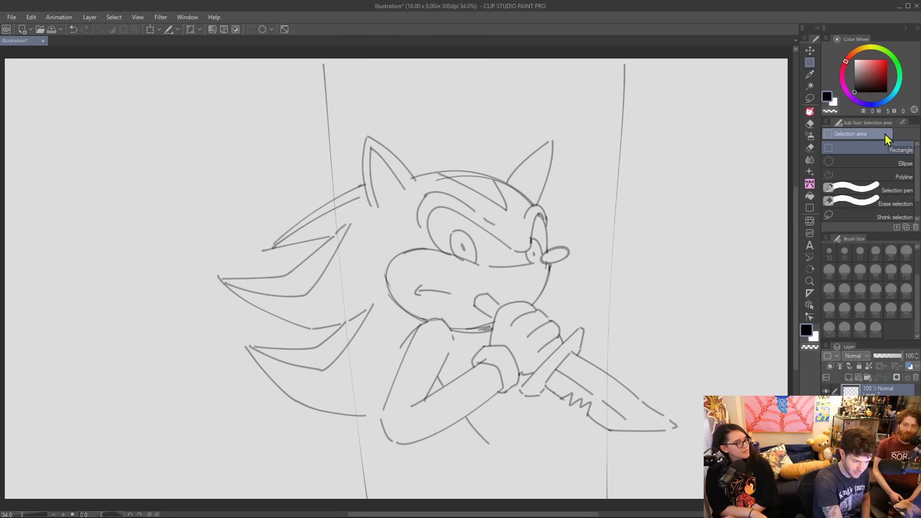
click(879, 177)
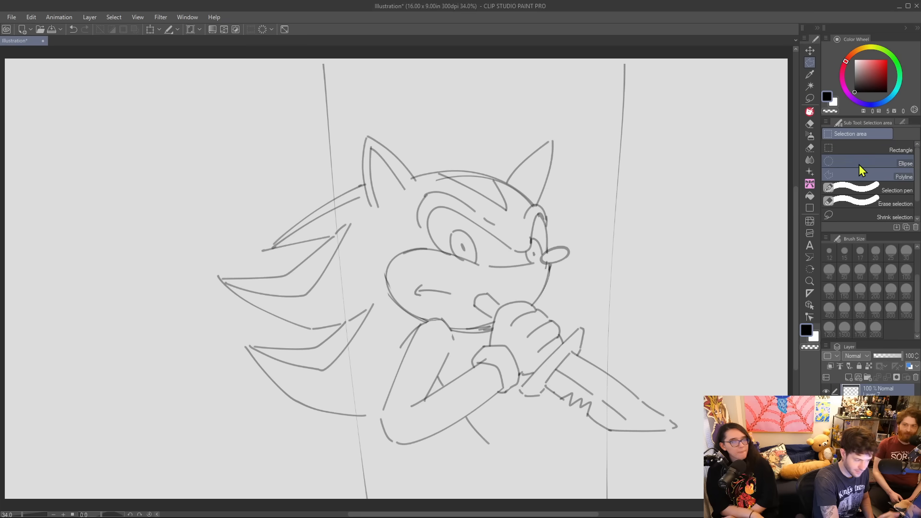
click(329, 153)
click(363, 485)
click(227, 460)
click(156, 272)
click(263, 145)
click(329, 154)
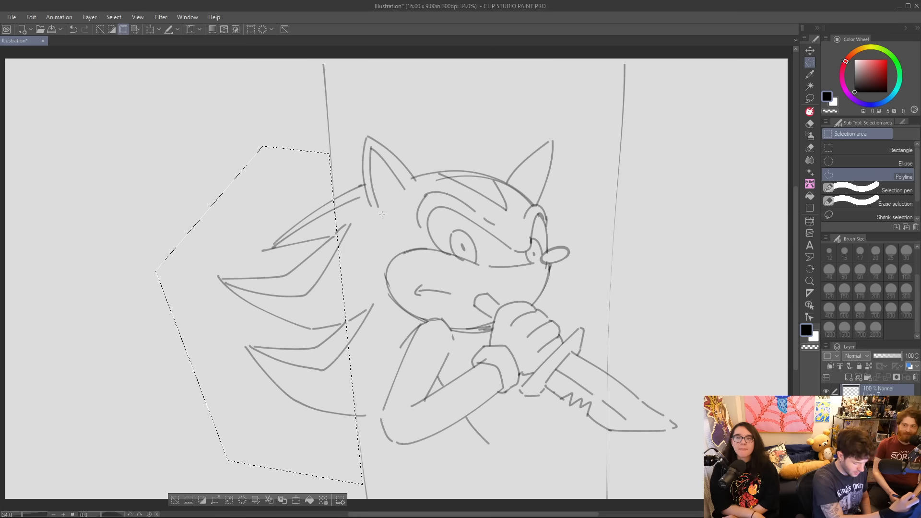
key(Delete)
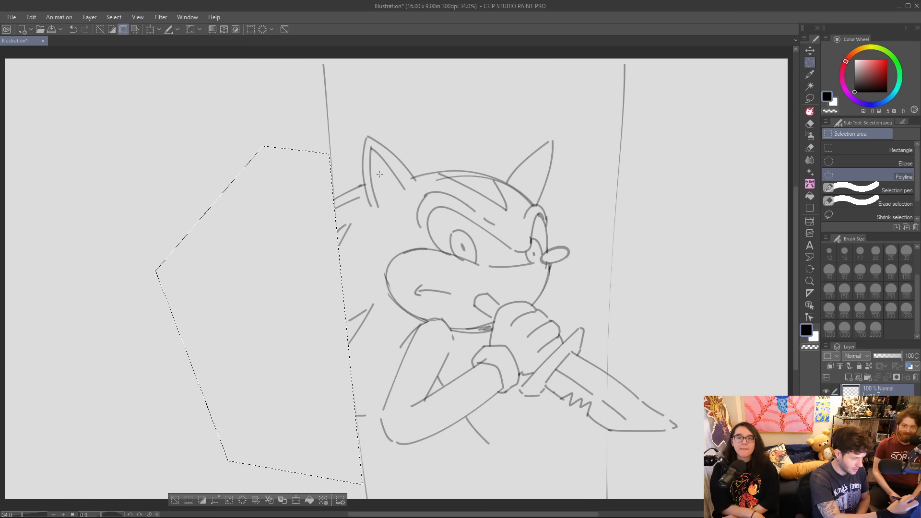
click(174, 500)
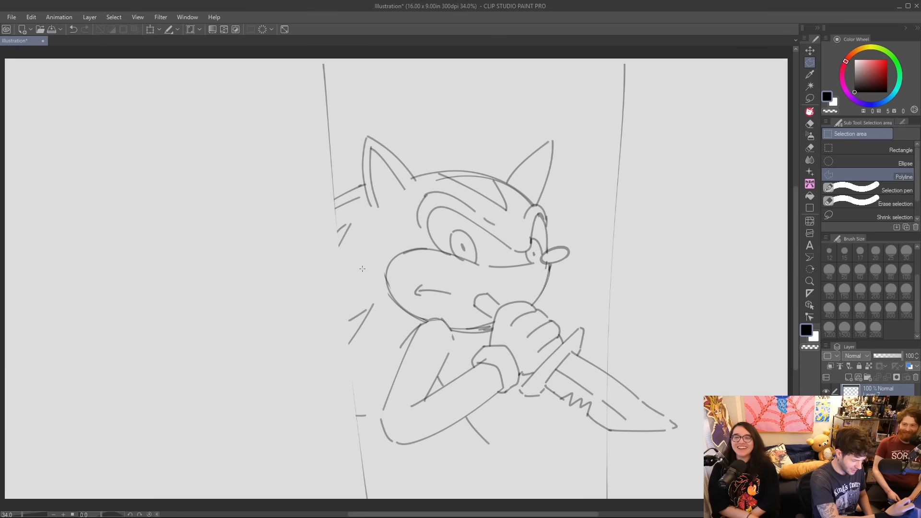
Undo the deletion of the quills and clear the restored selection.
key(ctrl+z)
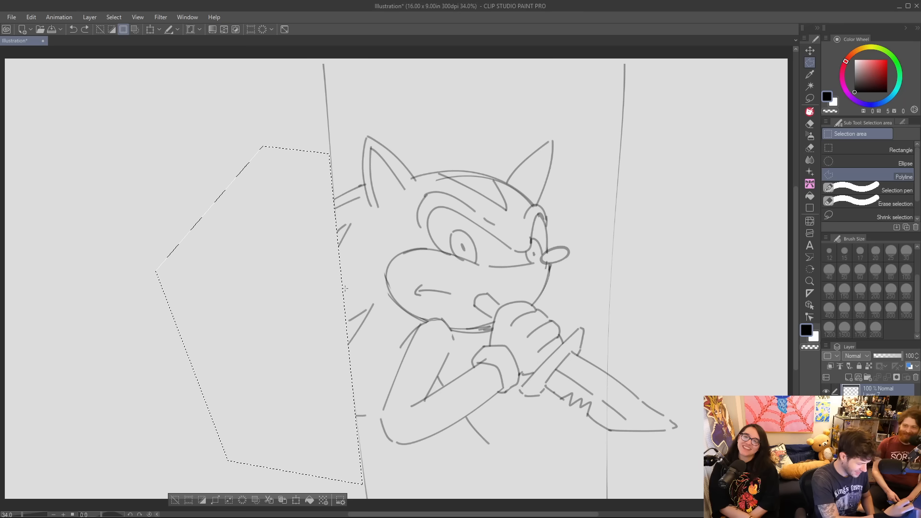
key(ctrl+z)
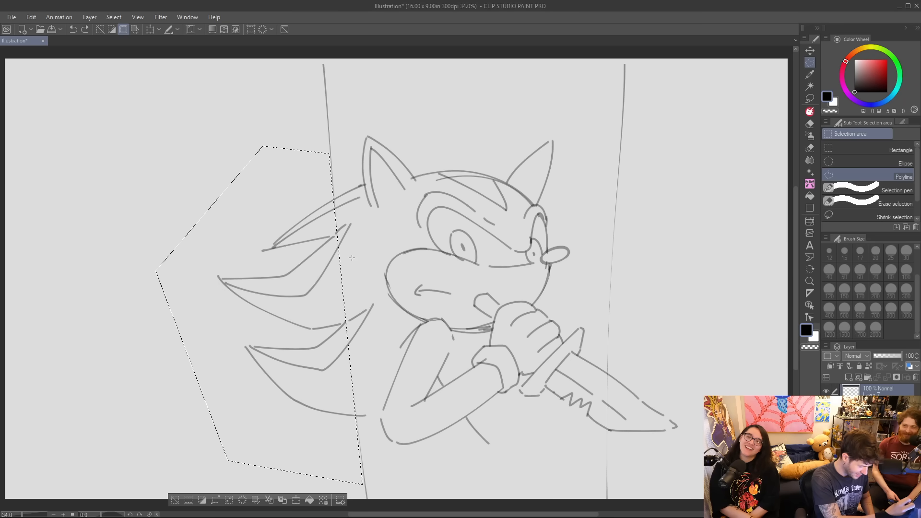
key(ctrl+d)
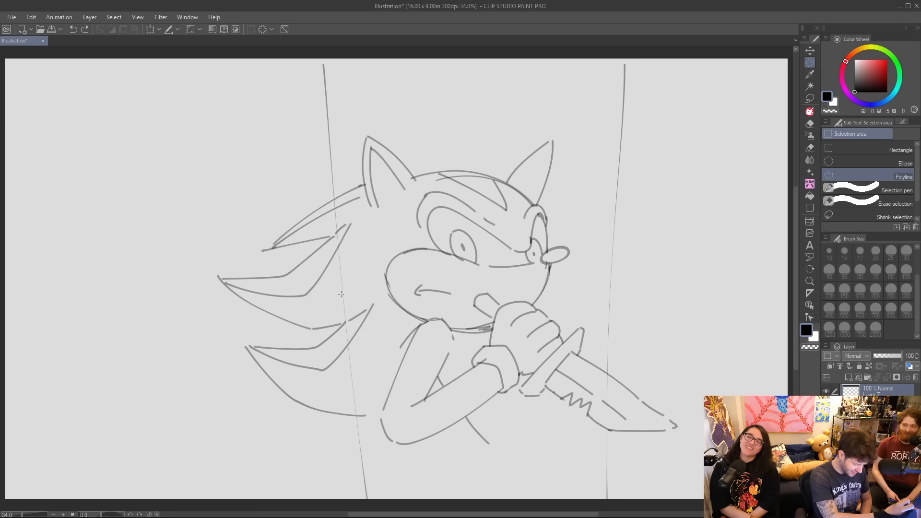
key(p)
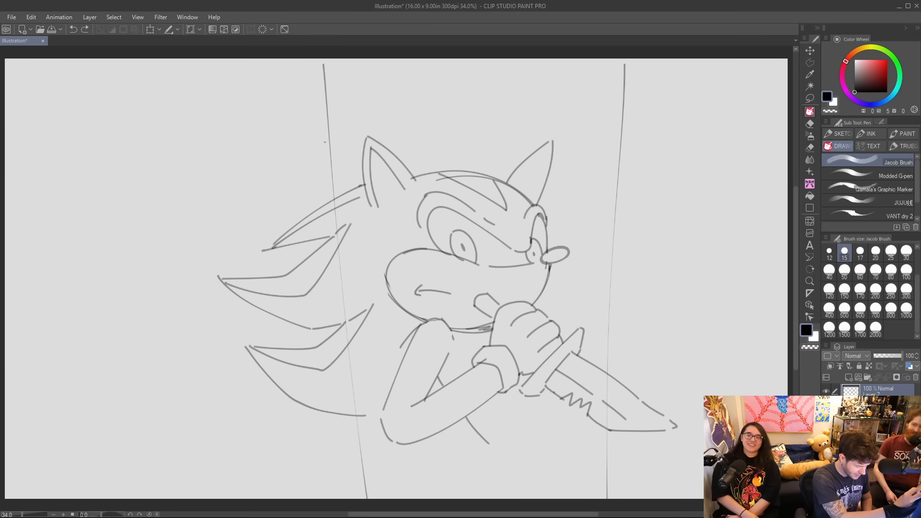
Reselect the quills with a Polyline selection hugging the left vertical line more closely, delete them, and deselect.
key(m)
click(328, 142)
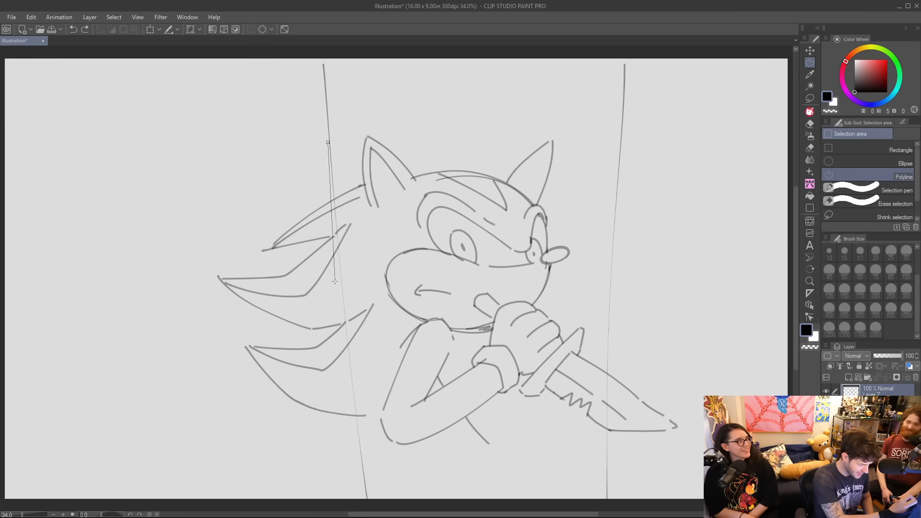
click(359, 462)
click(268, 454)
click(197, 352)
click(223, 198)
click(308, 136)
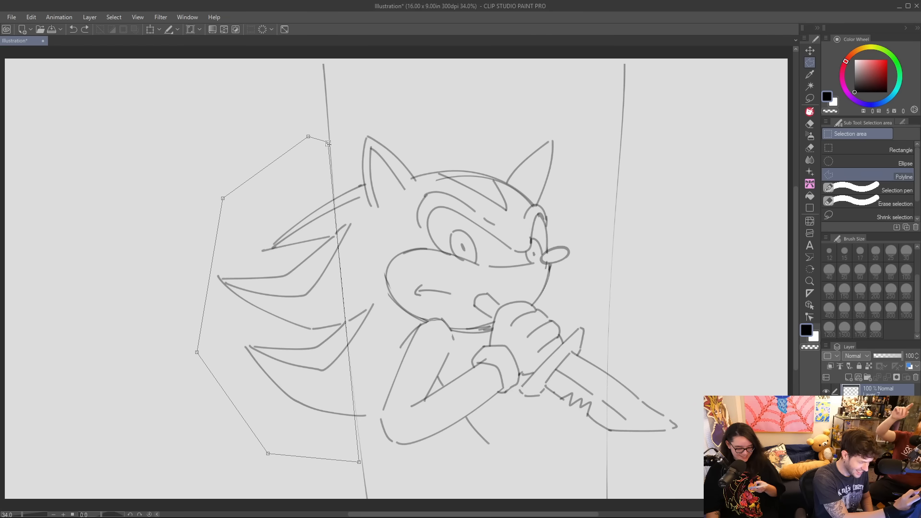
click(328, 142)
click(195, 477)
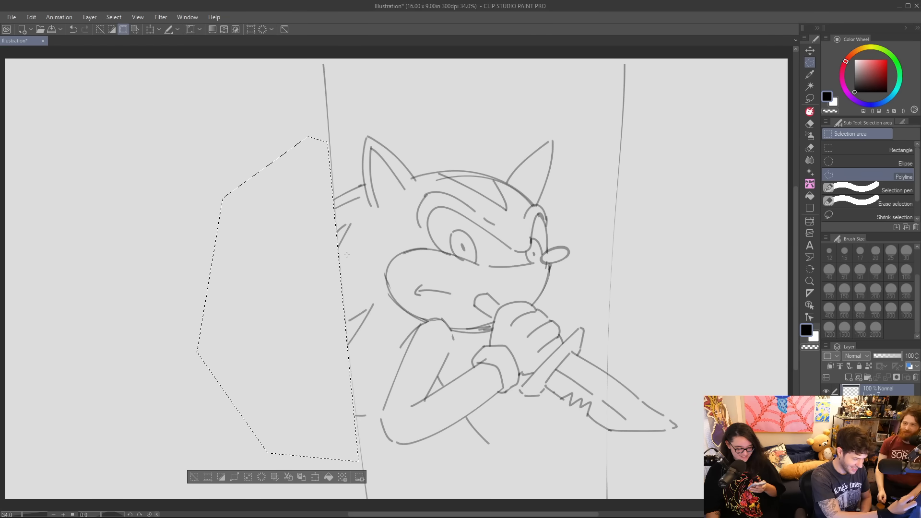
click(195, 477)
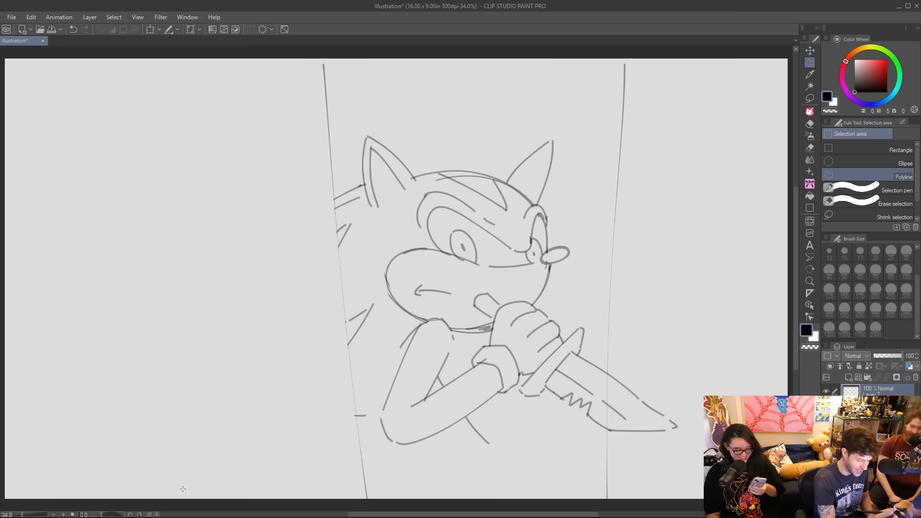
Extend both vertical frame lines up to the canvas's upper edge with the Jacob Brush.
key(e)
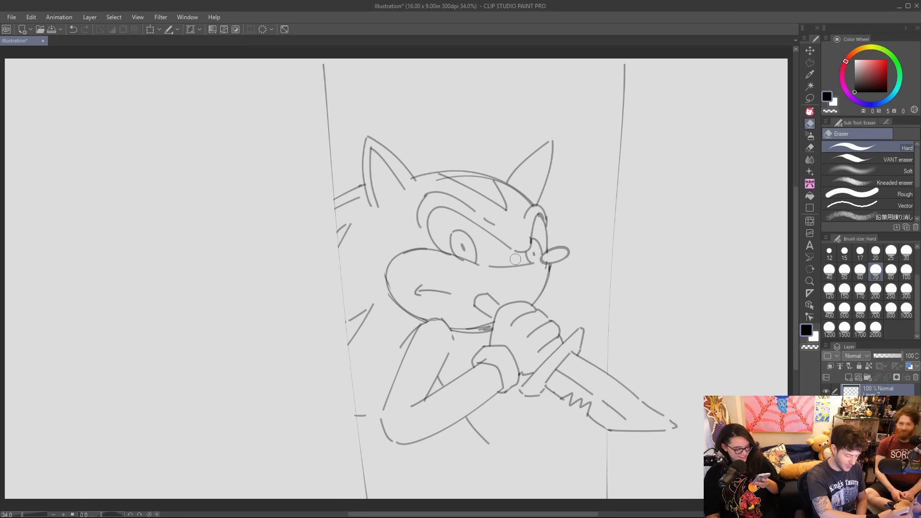
key(p)
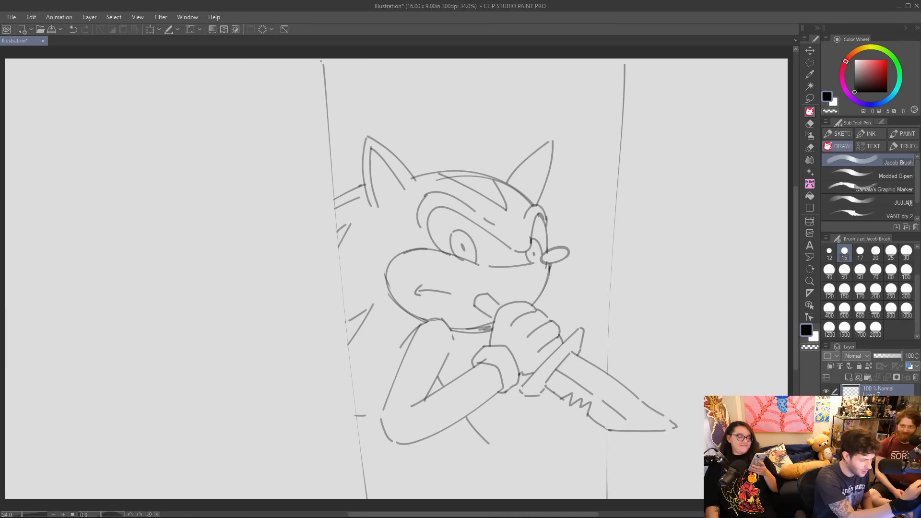
drag(322, 59, 324, 78)
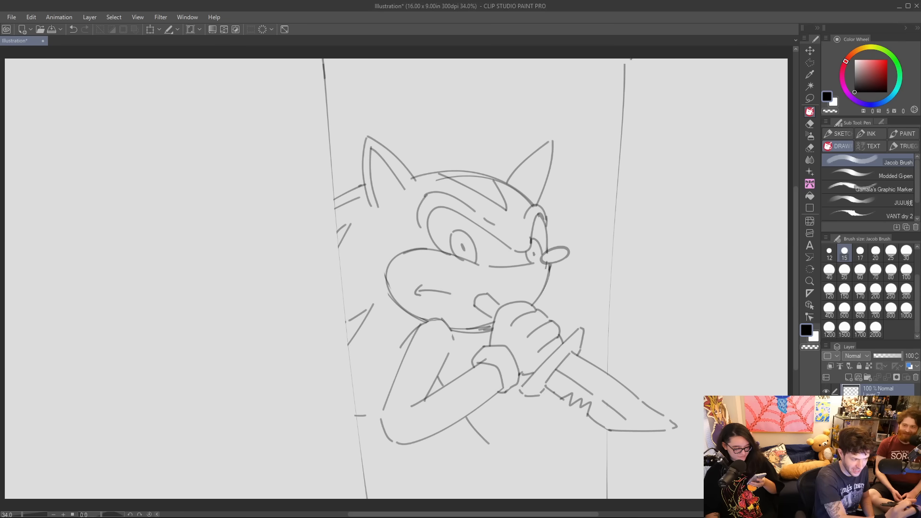
drag(625, 59, 619, 79)
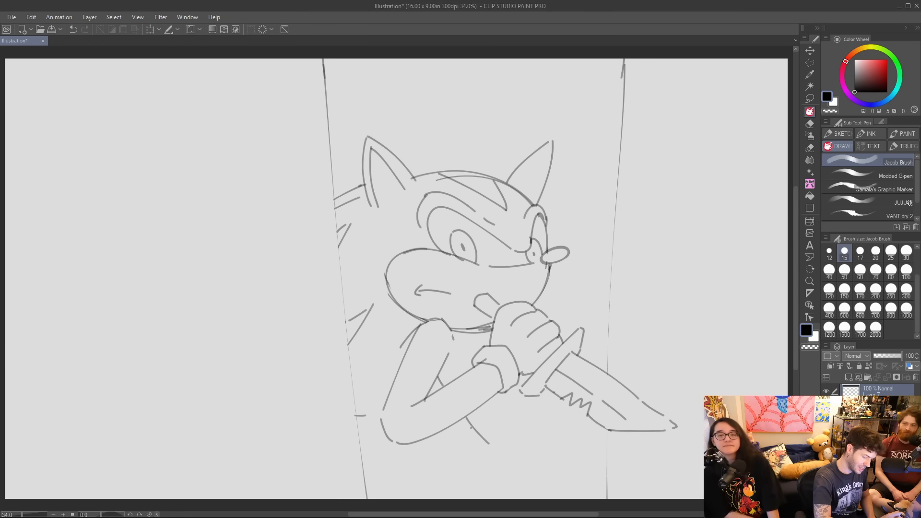
Erase the belly line below the hedgehog's forearm and redraw it as a cleaner diagonal stroke.
key(e)
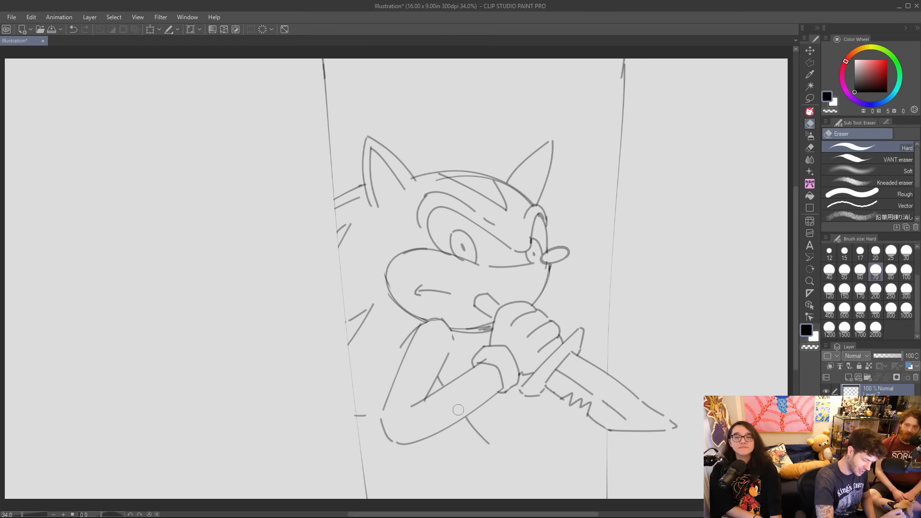
key(p)
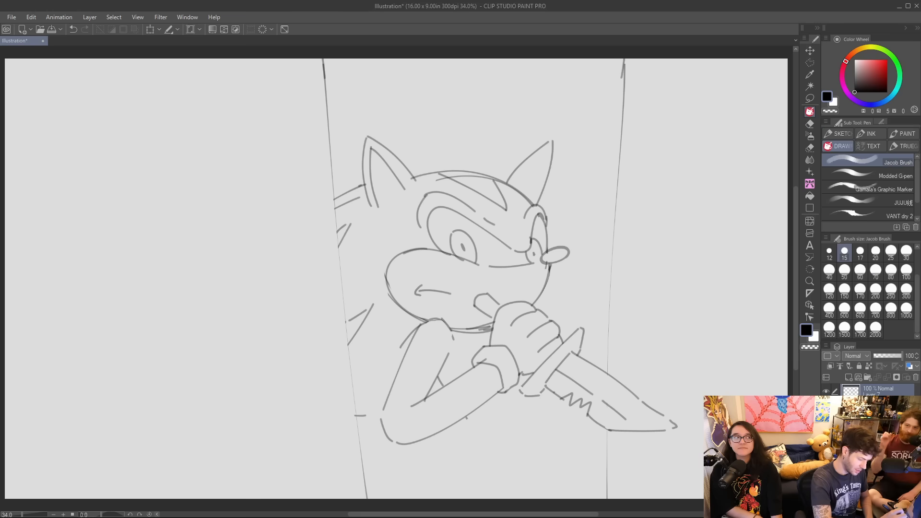
mouse_move(467, 417)
mouse_down()
mouse_move(507, 459)
mouse_move(507, 441)
mouse_up()
key(ctrl+z)
key(ctrl+z)
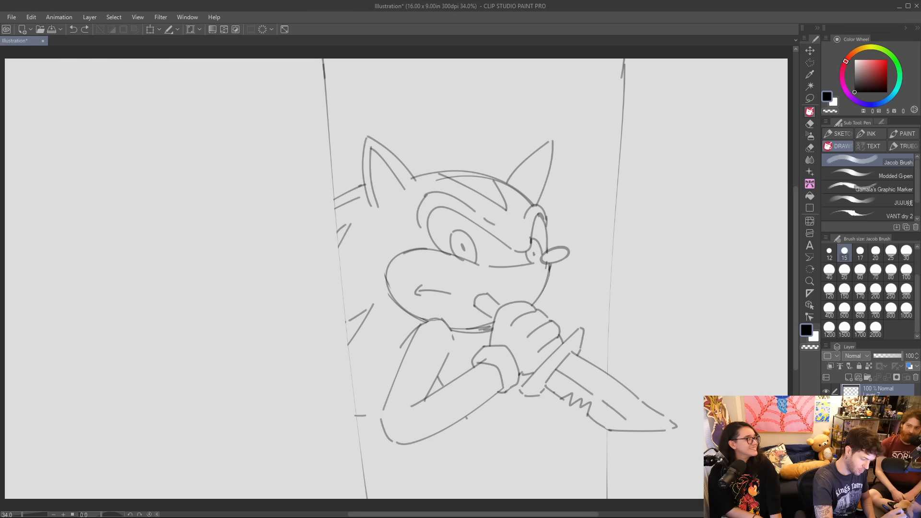
key(e)
key(p)
drag(462, 419, 495, 448)
key(ctrl+z)
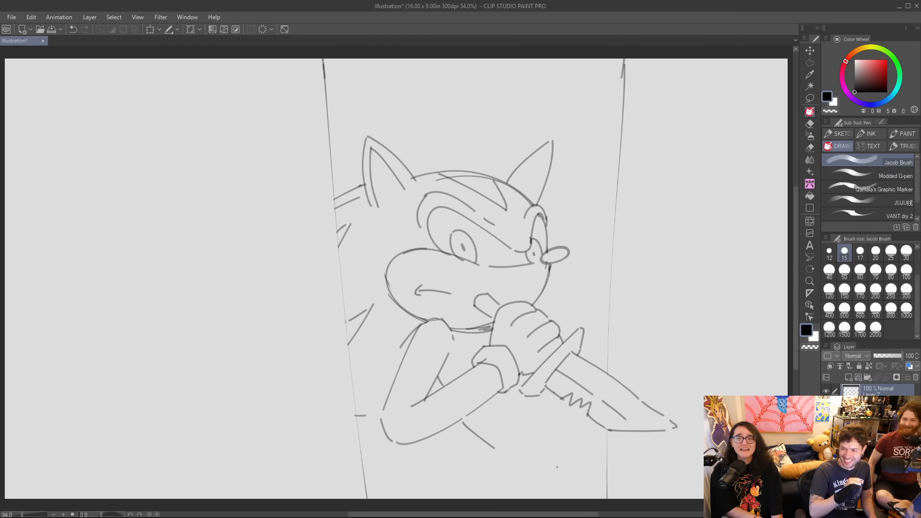
Sketch the torso's curved front line with a jagged fur tuft below it, then erase the part crossing the forearm.
drag(436, 380, 528, 481)
key(ctrl+z)
mouse_move(433, 381)
mouse_down()
mouse_move(503, 459)
mouse_move(488, 459)
mouse_move(532, 482)
mouse_move(540, 470)
mouse_move(513, 499)
mouse_up()
key(ctrl+z)
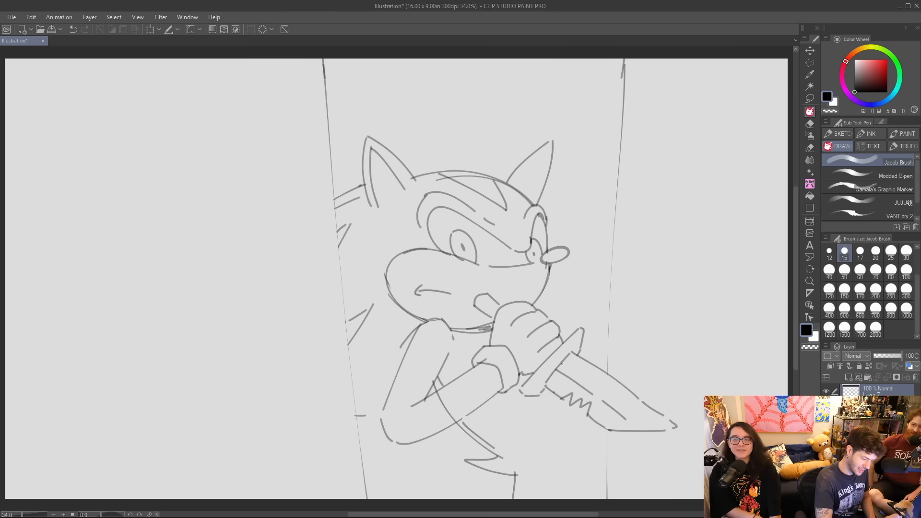
key(e)
drag(435, 390, 453, 417)
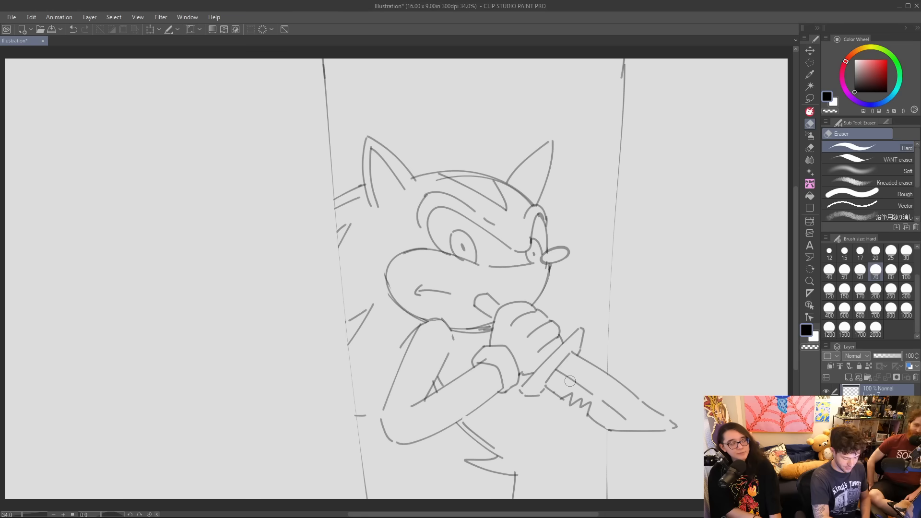
Draw the body's far contour from beneath the knife guard down to the lower torso, retrying until it slopes outward.
key(p)
mouse_move(552, 392)
mouse_down()
mouse_move(567, 424)
mouse_move(599, 451)
mouse_up()
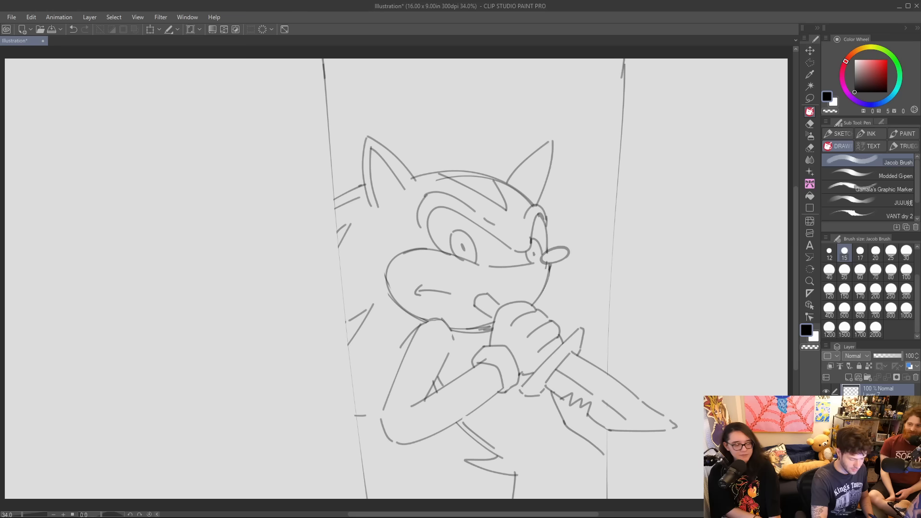
key(ctrl+z)
drag(565, 420, 569, 499)
key(ctrl+z)
mouse_move(565, 416)
mouse_down()
mouse_move(581, 458)
mouse_move(581, 492)
mouse_up()
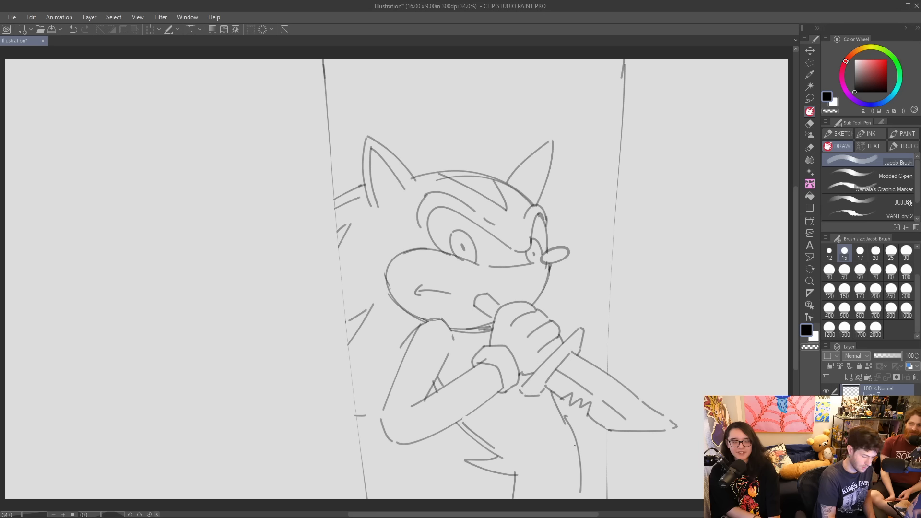
key(ctrl+z)
drag(565, 417, 599, 478)
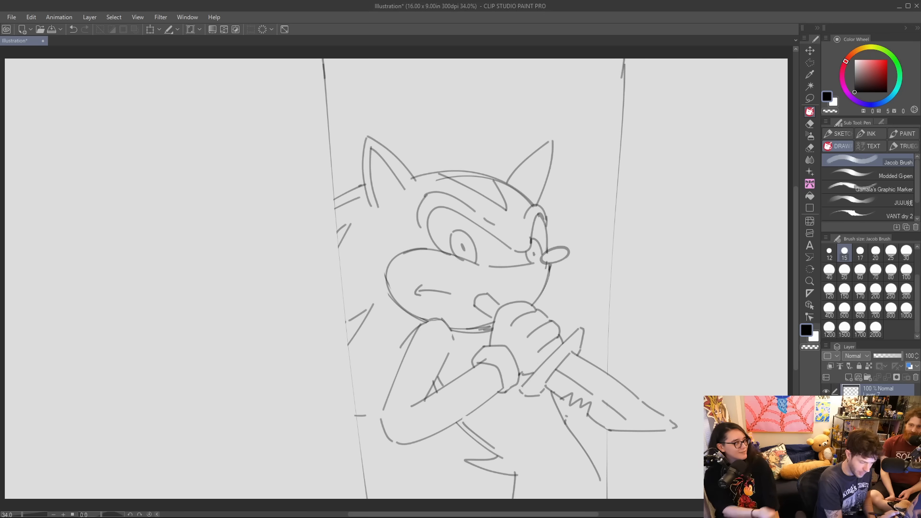
Add zigzag fur under the hedgehog's chin and a small pointed shape at the canvas's lower edge.
mouse_move(461, 331)
mouse_down()
mouse_move(477, 342)
mouse_move(461, 347)
mouse_move(496, 379)
mouse_move(458, 342)
mouse_move(472, 352)
mouse_up()
key(ctrl+z)
key(ctrl+z)
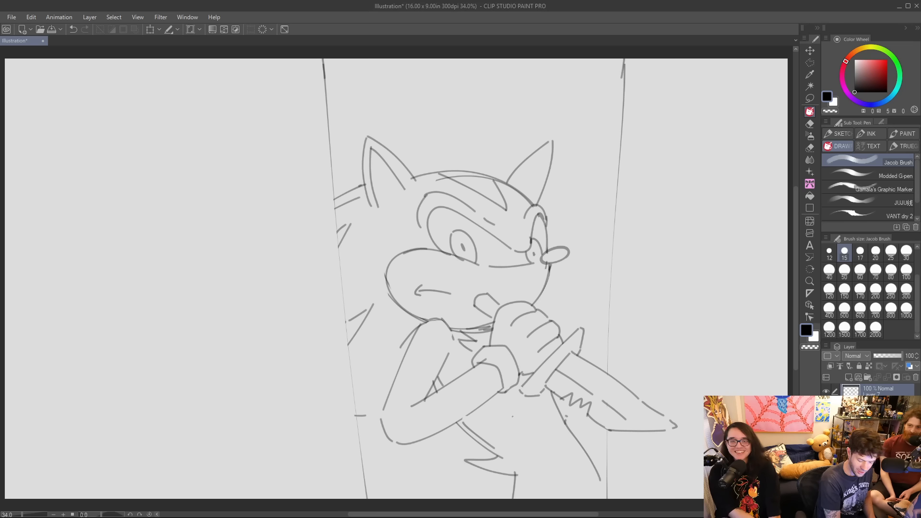
mouse_move(571, 475)
mouse_down()
mouse_move(554, 499)
mouse_move(575, 499)
mouse_up()
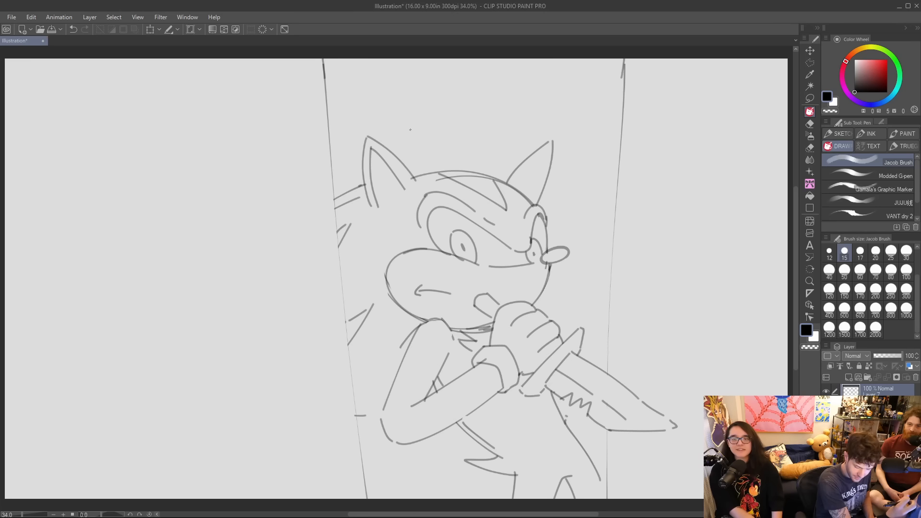
Add a second curved line inside the rim of each of the hedgehog's eyes.
mouse_move(433, 241)
mouse_down()
mouse_move(425, 207)
mouse_move(424, 219)
mouse_move(443, 199)
mouse_move(425, 218)
mouse_move(429, 204)
mouse_move(458, 214)
mouse_up()
key(ctrl+z)
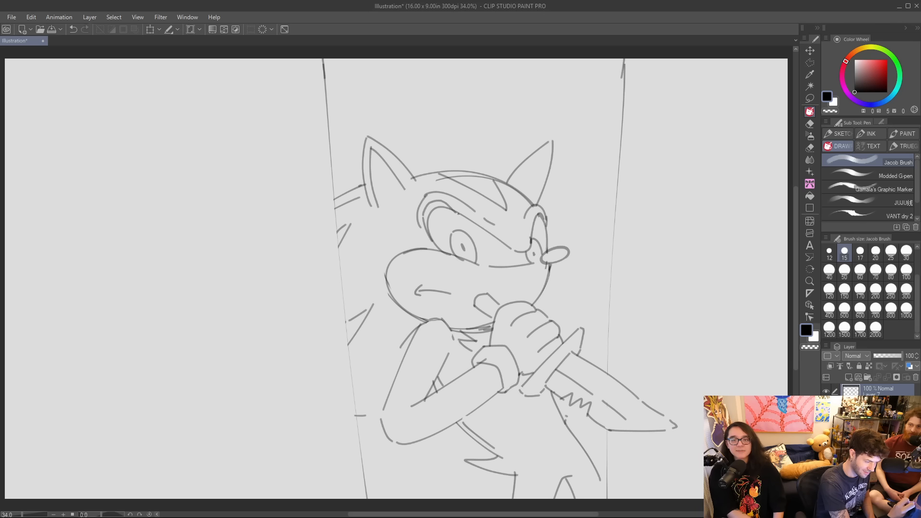
mouse_move(532, 232)
mouse_down()
mouse_move(535, 209)
mouse_move(544, 213)
mouse_up()
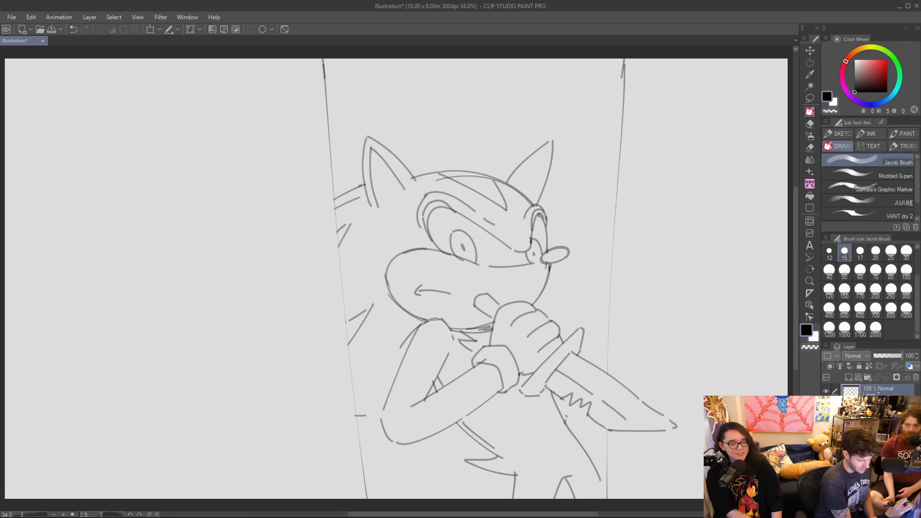
Undo a trial stroke in the empty area and move the whole sketch farther right to make room beside it.
drag(191, 416, 128, 405)
key(ctrl+z)
key(k)
drag(613, 293, 681, 291)
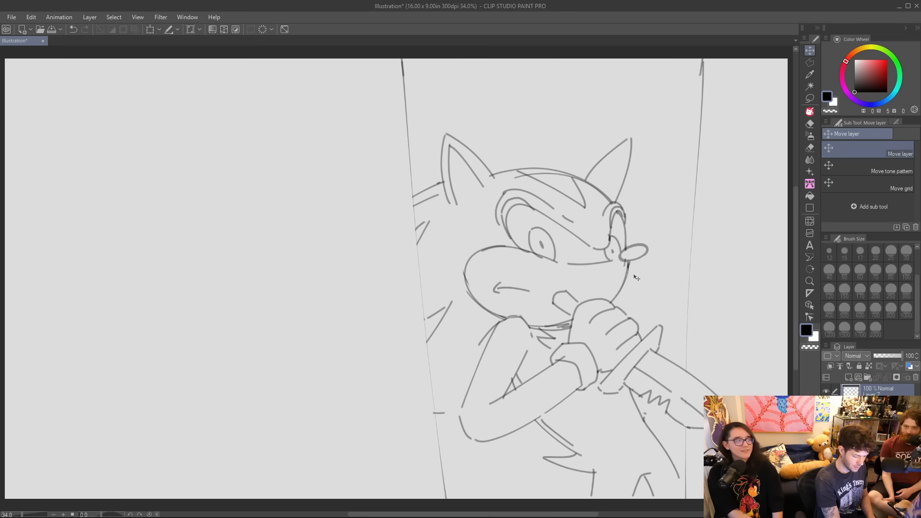
Sketch a second character's bald head beside the hedgehog, with a narrow flat chin, domed crown and two large ears.
key(p)
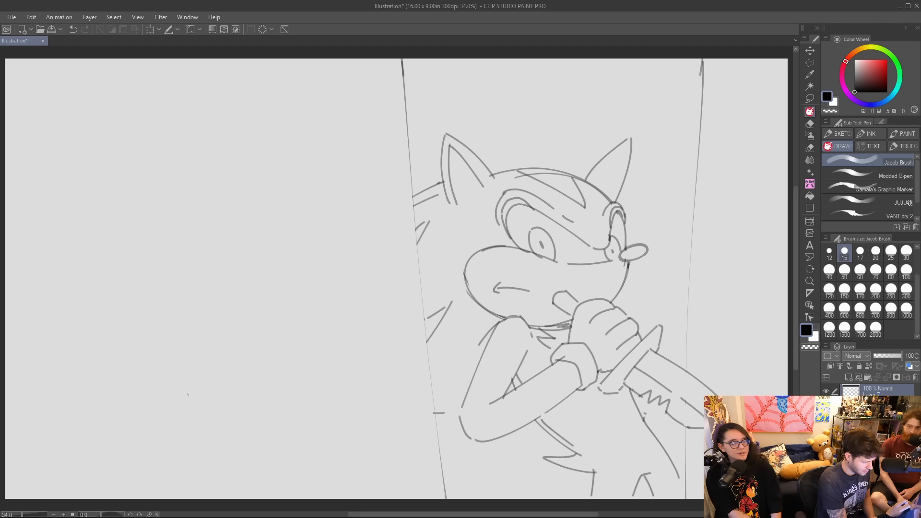
key(ctrl+z)
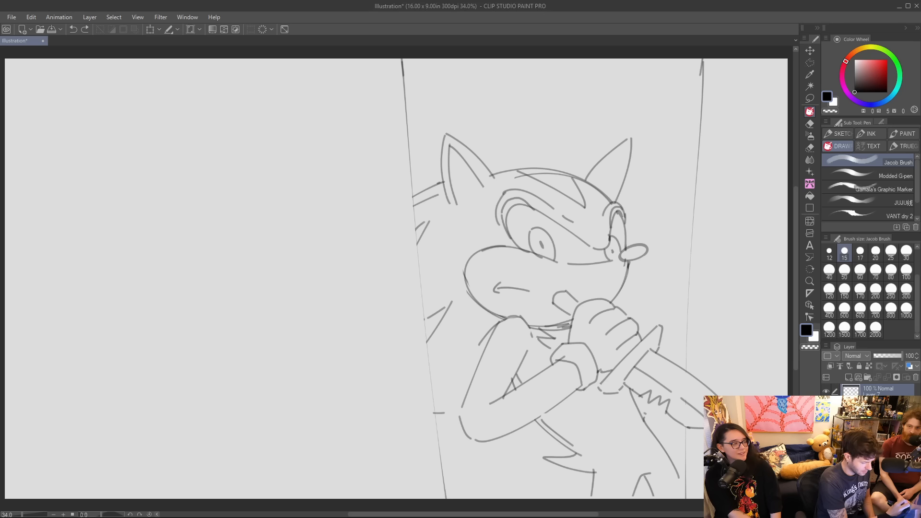
mouse_move(208, 414)
mouse_down()
mouse_move(148, 407)
mouse_move(127, 363)
mouse_up()
drag(151, 414, 111, 300)
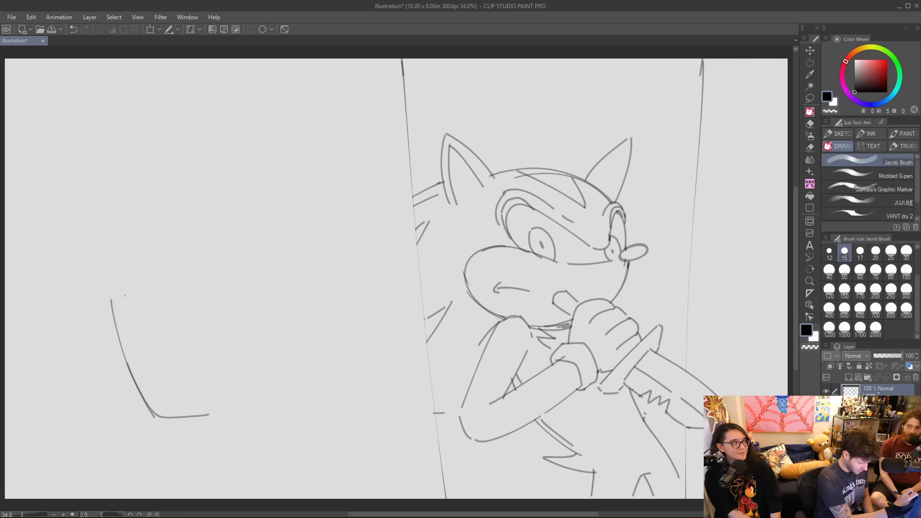
drag(127, 215, 120, 320)
mouse_move(132, 199)
mouse_down()
mouse_move(244, 184)
mouse_move(290, 223)
mouse_move(287, 365)
mouse_move(246, 417)
mouse_up()
mouse_move(119, 321)
mouse_down()
mouse_move(87, 300)
mouse_move(90, 352)
mouse_move(130, 381)
mouse_up()
mouse_move(299, 297)
mouse_down()
mouse_move(317, 280)
mouse_move(335, 318)
mouse_move(321, 374)
mouse_move(291, 379)
mouse_up()
key(ctrl+z)
mouse_move(296, 300)
mouse_down()
mouse_move(319, 355)
mouse_move(296, 365)
mouse_up()
Draw a wide grimacing mouth on the bald head, with blocky teeth and creases at both corners.
mouse_move(198, 383)
mouse_down()
mouse_move(147, 379)
mouse_move(202, 350)
mouse_up()
key(ctrl+z)
drag(147, 372, 248, 359)
mouse_move(251, 359)
mouse_down()
mouse_move(277, 375)
mouse_move(261, 361)
mouse_move(267, 378)
mouse_move(204, 375)
mouse_move(237, 380)
mouse_move(274, 370)
mouse_move(266, 346)
mouse_up()
key(ctrl+z)
drag(145, 384, 145, 358)
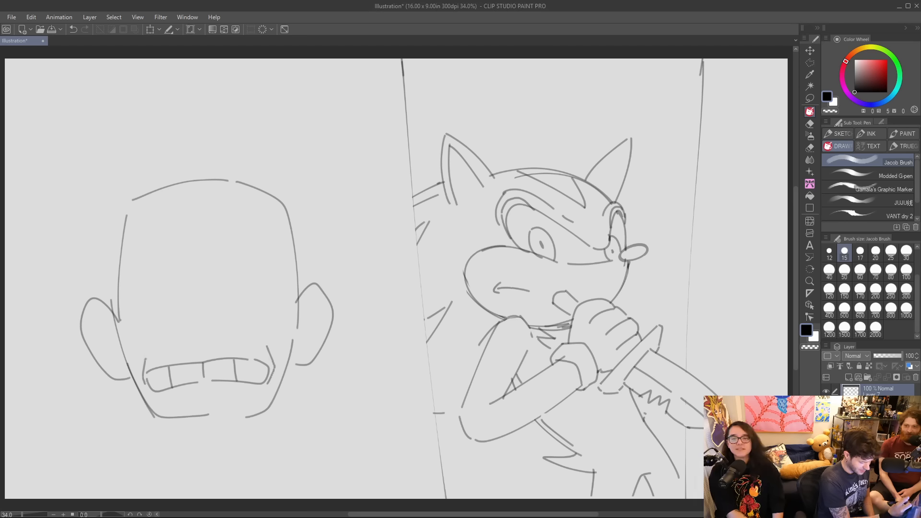
Draw the inner folds of both ears, then the bald character's nose with a bridge line and nostril.
mouse_move(333, 318)
mouse_down()
mouse_move(324, 313)
mouse_move(302, 331)
mouse_move(301, 351)
mouse_up()
mouse_move(88, 330)
mouse_down()
mouse_move(114, 346)
mouse_move(124, 369)
mouse_up()
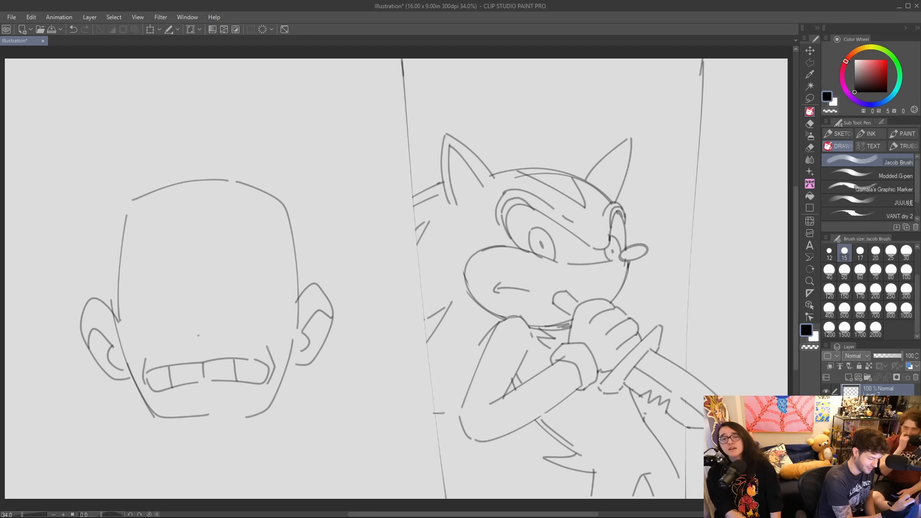
mouse_move(185, 337)
mouse_down()
mouse_move(213, 336)
mouse_move(184, 330)
mouse_up()
key(ctrl+z)
drag(186, 323, 192, 284)
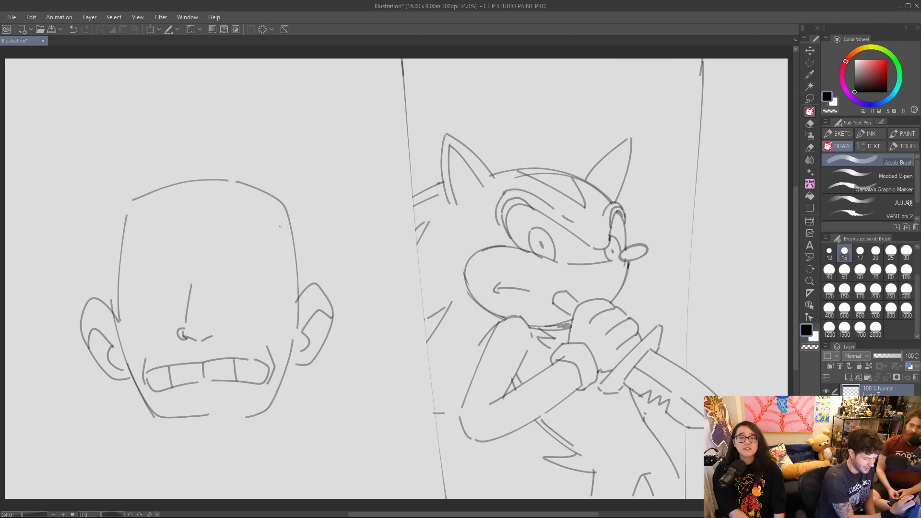
Draw a short slanted line at the temple beside the bald character's right-hand ear.
drag(288, 286, 292, 324)
key(ctrl+z)
drag(288, 288, 295, 323)
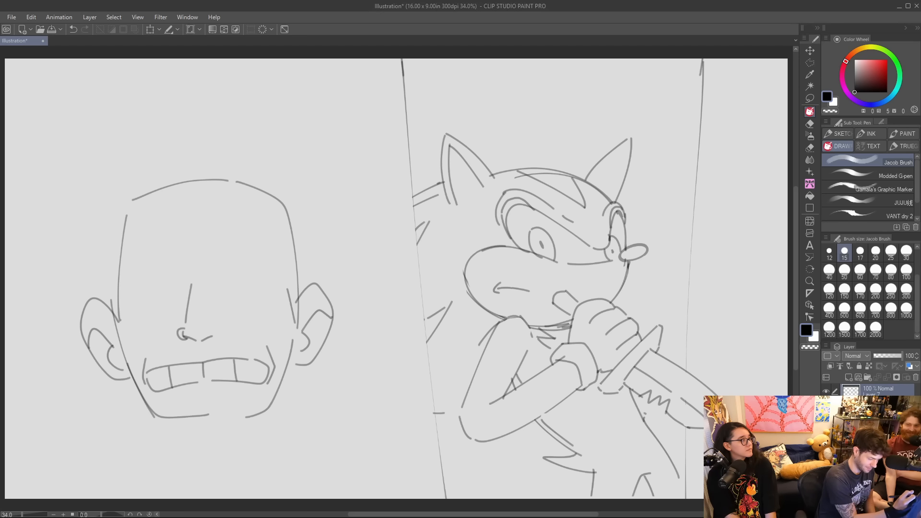
Draw the bald character's left-hand eye as a tall dome with a flat lower lid.
drag(128, 289, 191, 303)
key(ctrl+z)
mouse_move(135, 318)
mouse_down()
mouse_move(193, 314)
mouse_move(132, 317)
mouse_move(186, 311)
mouse_move(137, 271)
mouse_up()
key(ctrl+z)
key(ctrl+z)
mouse_move(127, 309)
mouse_down()
mouse_move(163, 260)
mouse_move(183, 300)
mouse_move(268, 314)
mouse_move(216, 285)
mouse_move(219, 265)
mouse_up()
Draw the matching domed right-hand eye, redoing its outer curve until it fits.
key(ctrl+z)
drag(217, 300, 236, 256)
key(ctrl+z)
mouse_move(217, 299)
mouse_down()
mouse_move(239, 259)
mouse_move(265, 307)
mouse_up()
key(ctrl+z)
drag(231, 257, 265, 305)
key(ctrl+z)
mouse_move(234, 259)
mouse_down()
mouse_move(255, 264)
mouse_move(269, 298)
mouse_up()
key(ctrl+z)
drag(233, 256, 267, 289)
key(ctrl+z)
mouse_move(233, 258)
mouse_down()
mouse_move(260, 266)
mouse_move(272, 298)
mouse_up()
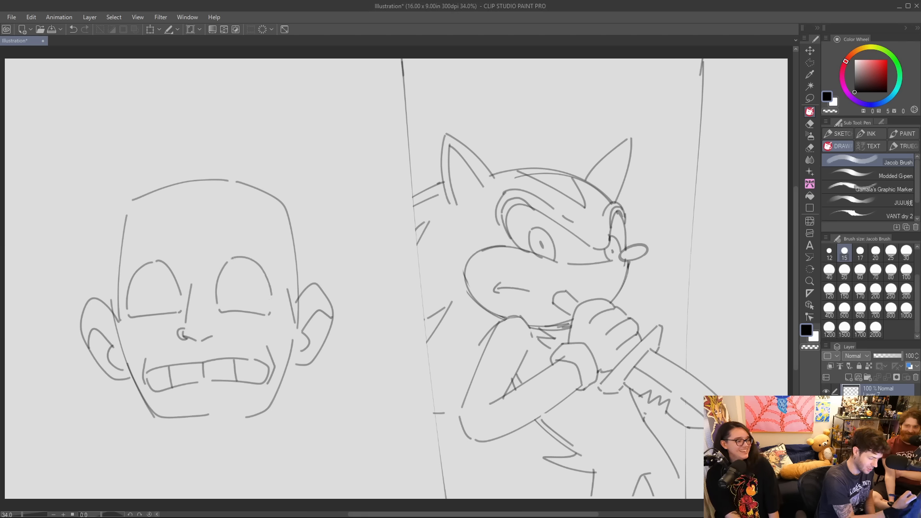
Add small pupils looking toward the hedgehog, lines under both eyes and the second nostril.
mouse_move(177, 296)
mouse_down()
mouse_move(174, 283)
mouse_move(177, 294)
mouse_up()
mouse_move(267, 290)
mouse_down()
mouse_move(264, 281)
mouse_move(267, 291)
mouse_up()
drag(138, 325, 157, 323)
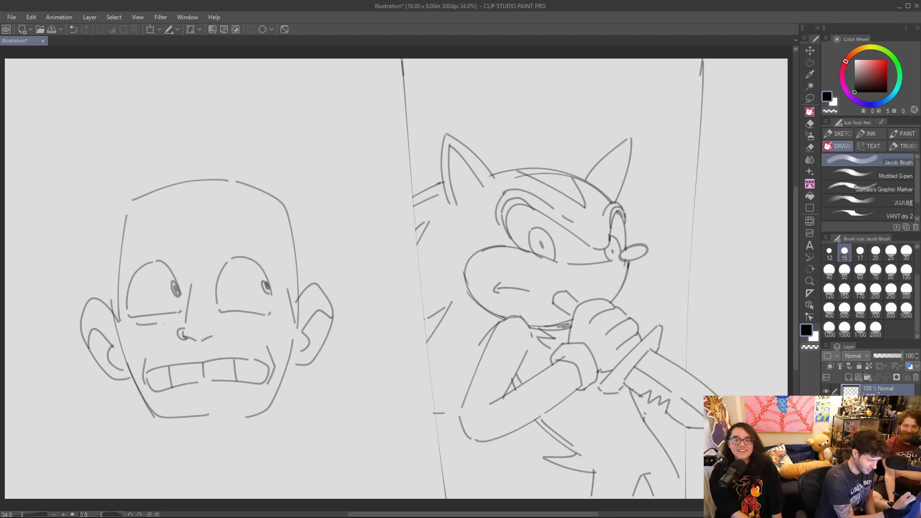
mouse_move(224, 320)
mouse_down()
mouse_move(265, 321)
mouse_move(217, 325)
mouse_up()
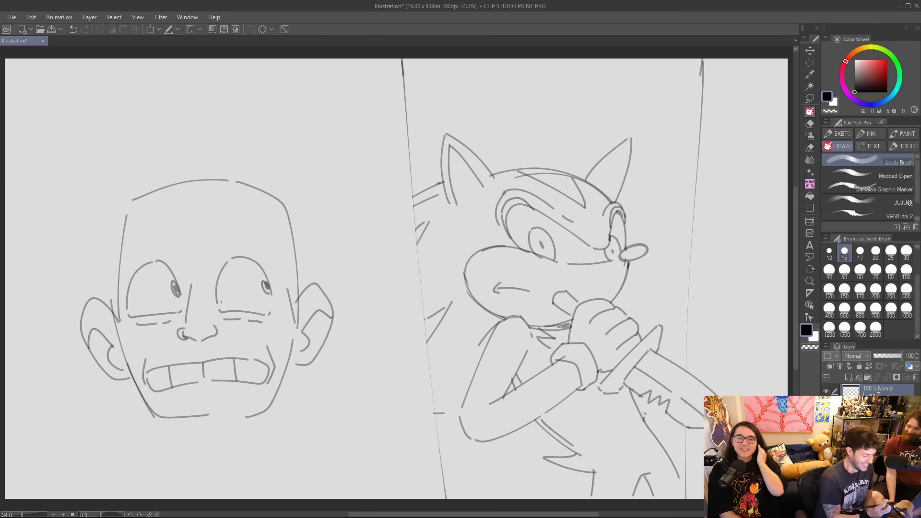
Draw a dangling earring with a round bead and a pointed drop on each ear.
mouse_move(115, 373)
mouse_down()
mouse_move(116, 400)
mouse_move(106, 401)
mouse_up()
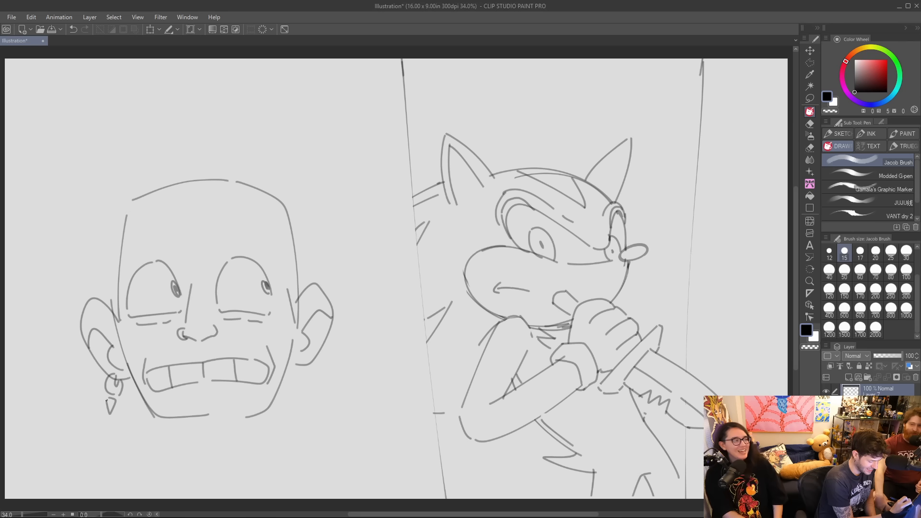
mouse_move(301, 365)
mouse_down()
mouse_move(317, 373)
mouse_move(310, 355)
mouse_move(307, 379)
mouse_up()
drag(307, 379, 316, 394)
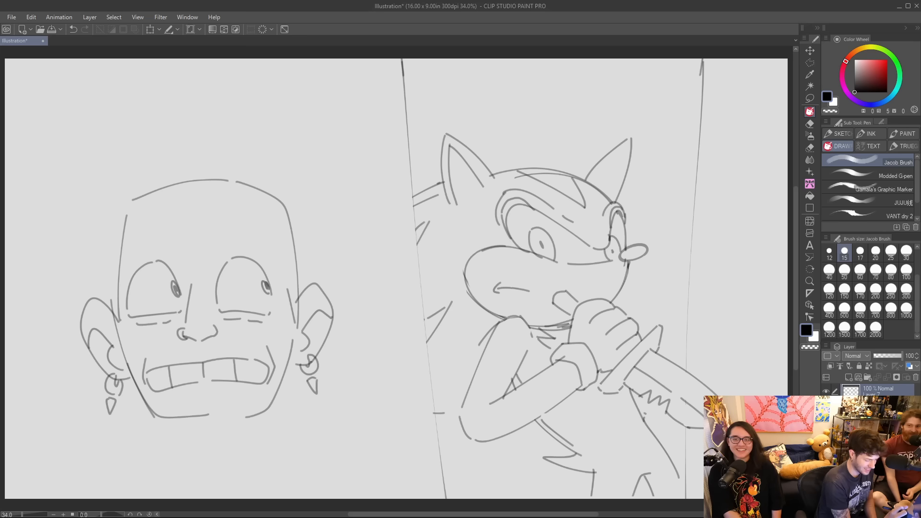
Erase the overlap on the left-hand earring, the head's left side line and the short temple line by the other ear.
key(e)
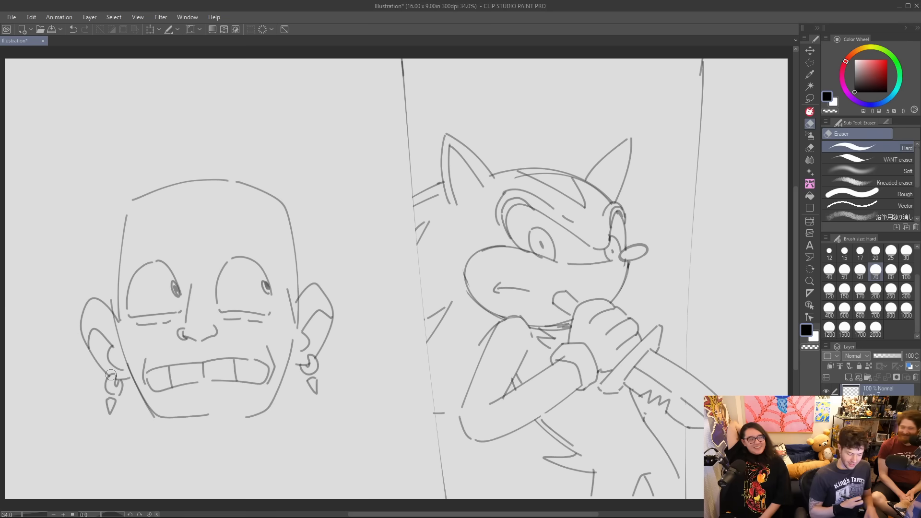
key(p)
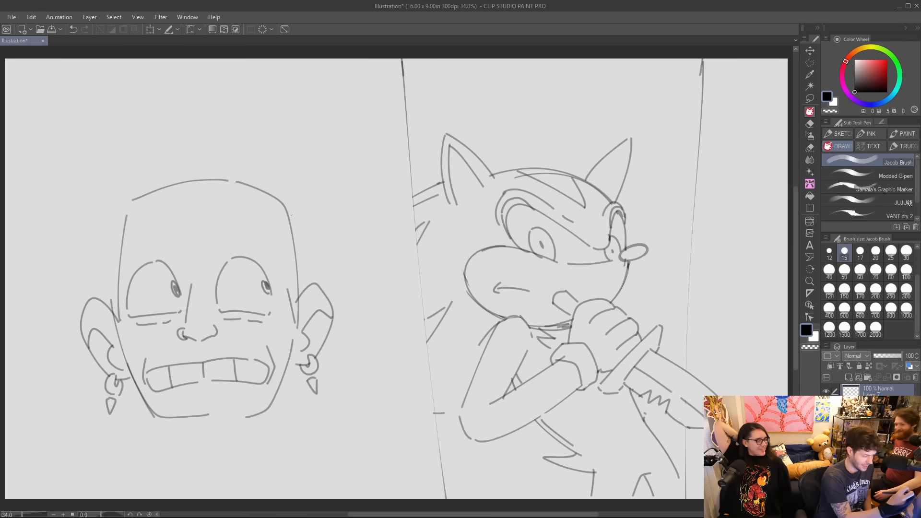
key(e)
mouse_move(119, 278)
mouse_down()
mouse_move(123, 219)
mouse_move(119, 318)
mouse_up()
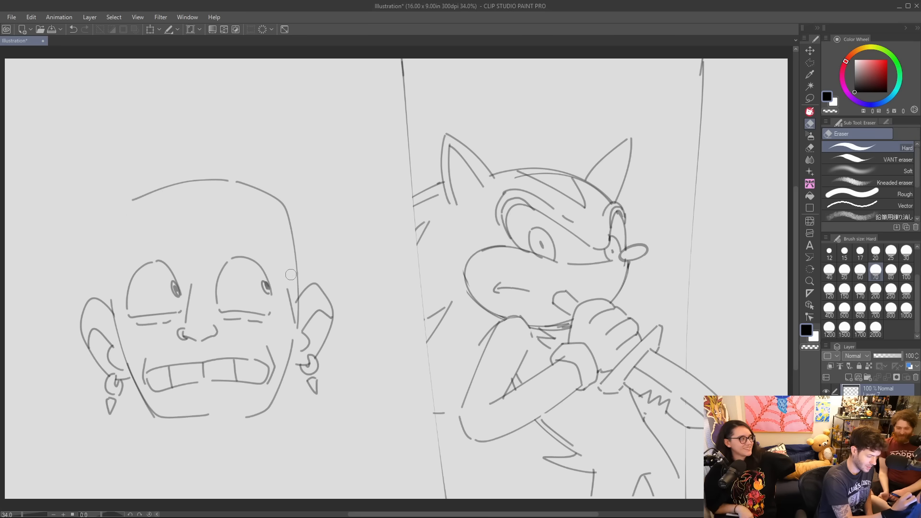
Draw two worried eyebrows, raised toward the middle of the forehead, above the bald character's eyes.
key(p)
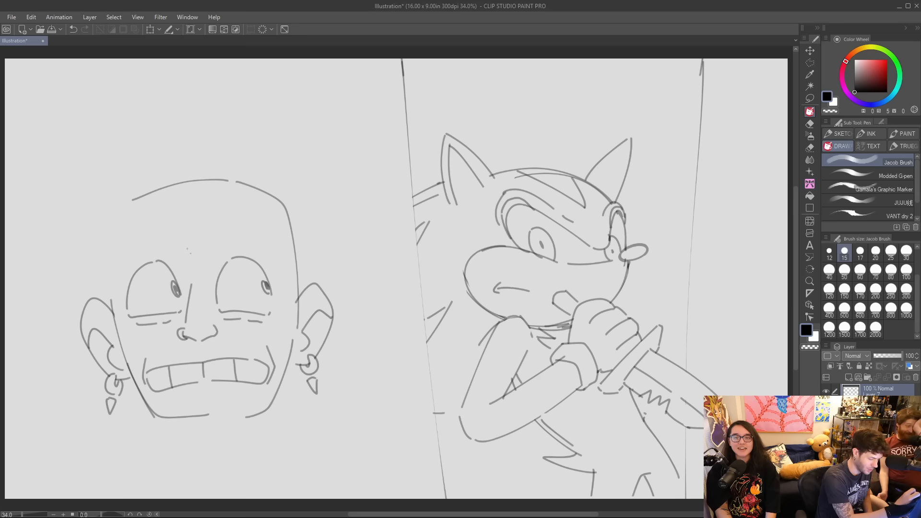
mouse_move(122, 253)
mouse_down()
mouse_move(138, 235)
mouse_move(167, 230)
mouse_move(154, 241)
mouse_move(167, 239)
mouse_move(169, 228)
mouse_move(263, 233)
mouse_move(268, 243)
mouse_move(229, 229)
mouse_move(270, 242)
mouse_up()
key(ctrl+z)
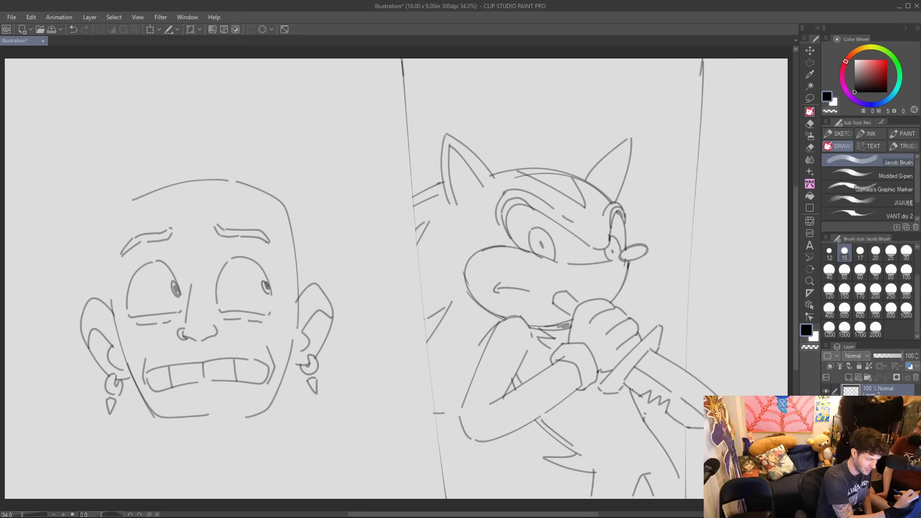
Add short worry creases above the eyebrows' inner ends and draw the head's side lines from the temples down to the ears.
mouse_move(178, 240)
mouse_down()
mouse_move(189, 219)
mouse_move(209, 222)
mouse_up()
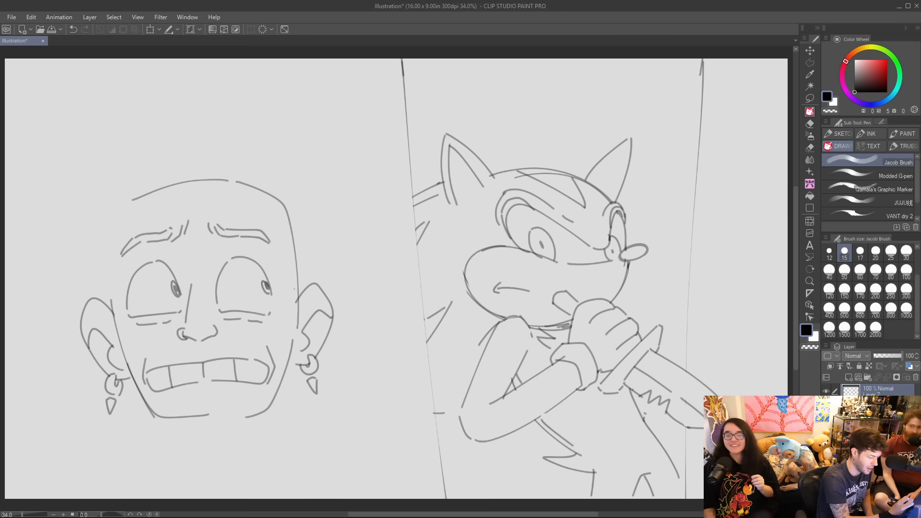
drag(296, 301, 293, 249)
drag(108, 219, 115, 294)
key(ctrl+z)
drag(106, 217, 112, 289)
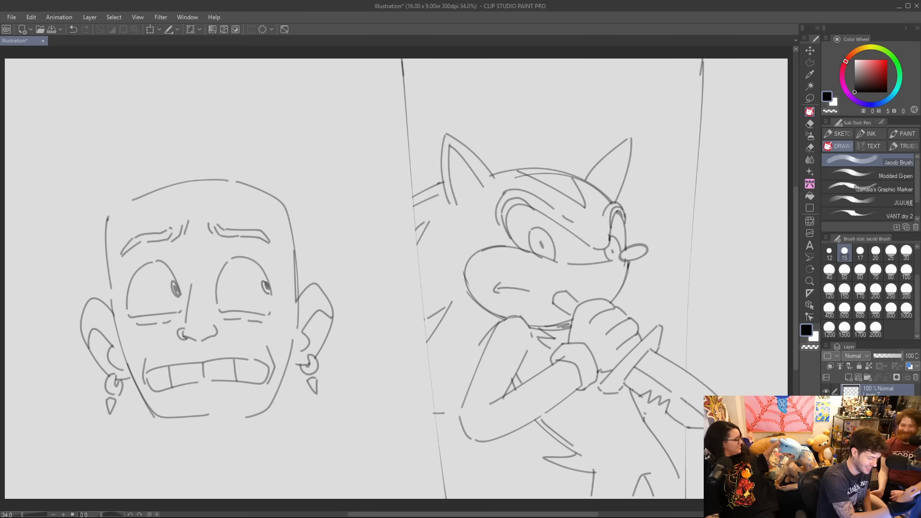
key(ctrl+z)
drag(112, 209, 107, 293)
Erase the bald crown line and sketch short strokes rounding the head's upper left corner.
mouse_move(116, 207)
mouse_down()
mouse_move(136, 190)
mouse_move(195, 183)
mouse_move(267, 193)
mouse_up()
key(e)
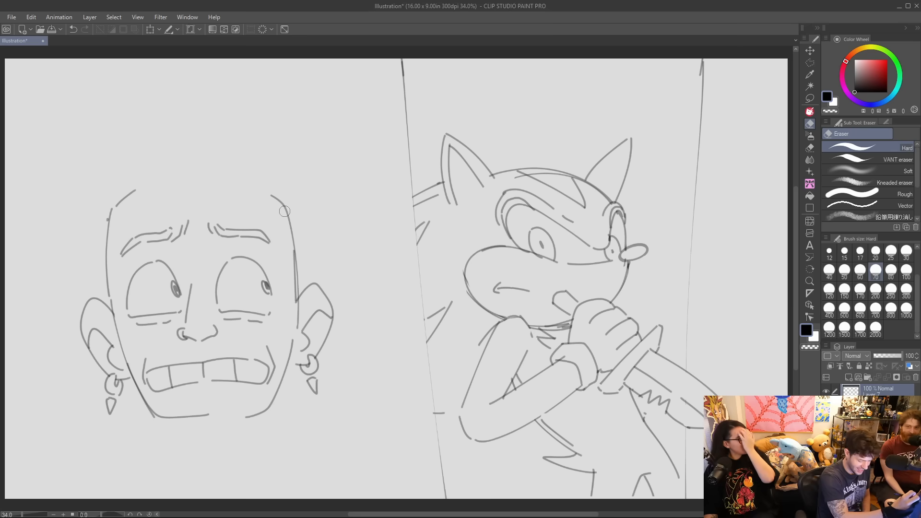
key(p)
drag(140, 187, 155, 180)
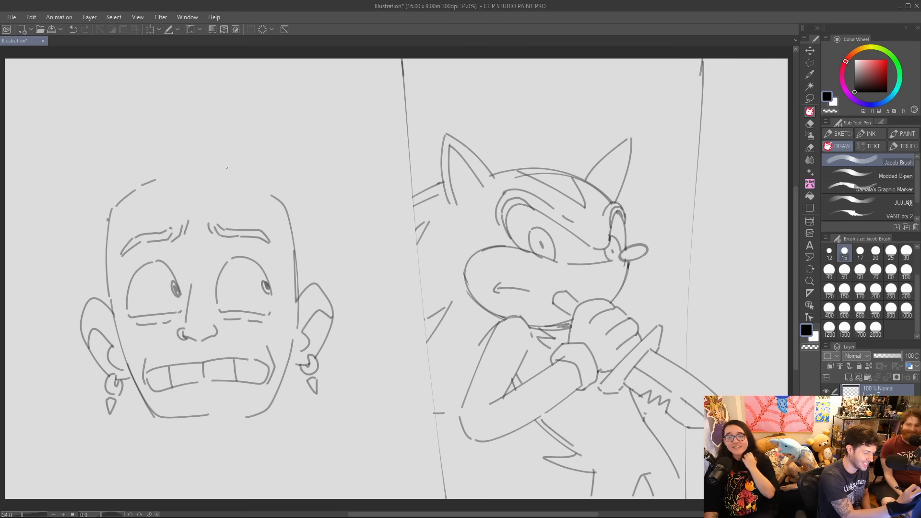
Draw curved fringe locks over the left half of the forehead and erase the head outline showing through them.
mouse_move(219, 170)
mouse_down()
mouse_move(214, 162)
mouse_move(201, 216)
mouse_up()
key(ctrl+z)
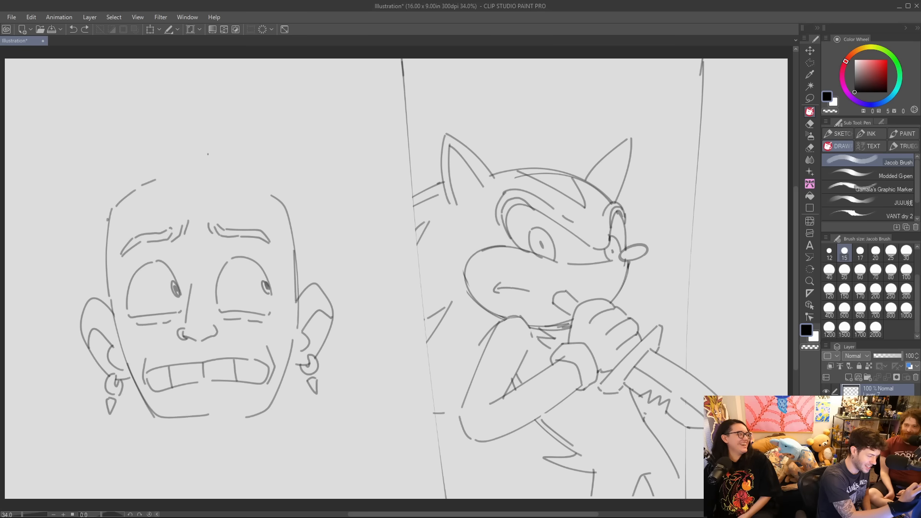
mouse_move(215, 170)
mouse_down()
mouse_move(205, 151)
mouse_move(207, 212)
mouse_move(164, 172)
mouse_move(124, 219)
mouse_move(145, 193)
mouse_move(92, 202)
mouse_move(122, 182)
mouse_up()
drag(96, 198, 126, 163)
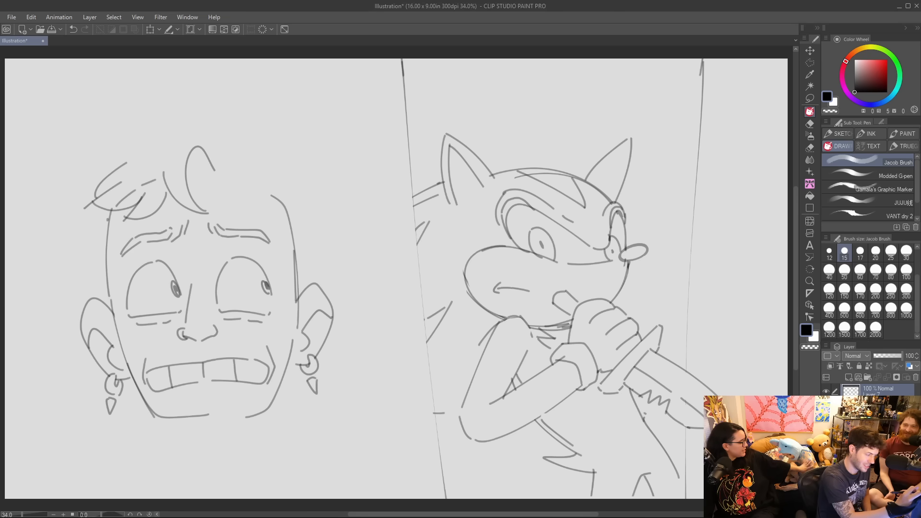
key(e)
drag(115, 208, 160, 173)
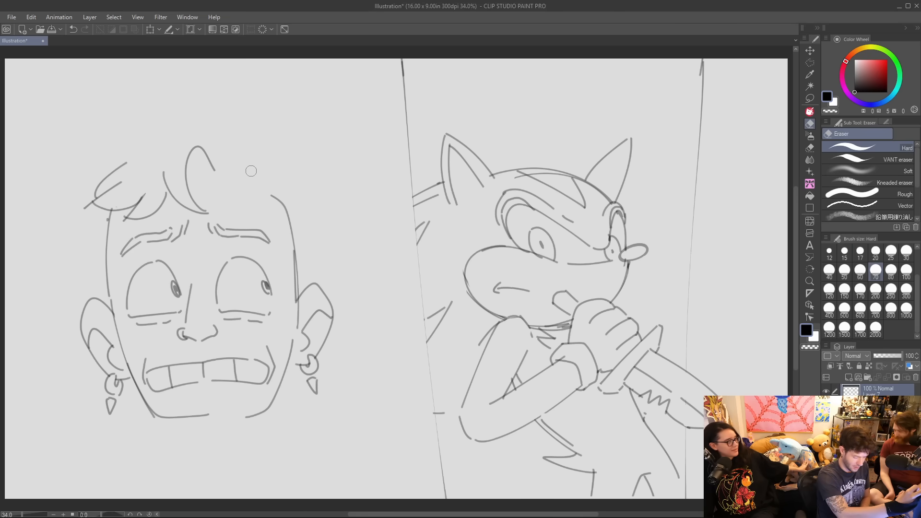
Draw the remaining fringe locks from the middle of the forehead to the right temple.
key(p)
mouse_move(215, 167)
mouse_down()
mouse_move(242, 212)
mouse_move(254, 206)
mouse_move(250, 158)
mouse_move(305, 219)
mouse_up()
key(ctrl+z)
mouse_move(256, 174)
mouse_down()
mouse_move(263, 212)
mouse_move(274, 210)
mouse_move(260, 216)
mouse_move(287, 187)
mouse_up()
key(ctrl+z)
drag(186, 179, 236, 173)
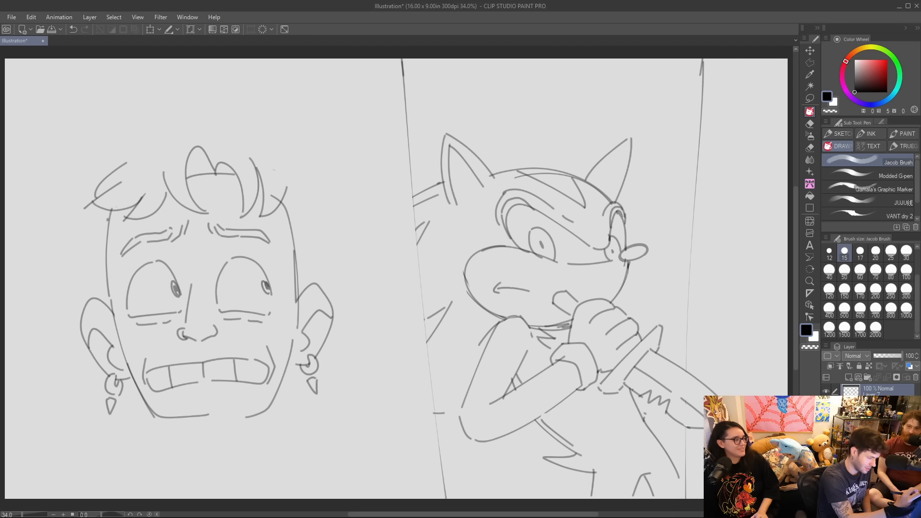
Draw the hair strands at the right temple and the hair's upper left outline with a tuft and jagged side locks.
drag(287, 192, 293, 171)
drag(311, 284, 317, 216)
mouse_move(219, 146)
mouse_down()
mouse_move(207, 113)
mouse_move(158, 118)
mouse_move(146, 90)
mouse_move(135, 125)
mouse_up()
mouse_move(112, 119)
mouse_down()
mouse_move(68, 165)
mouse_move(89, 162)
mouse_move(83, 196)
mouse_up()
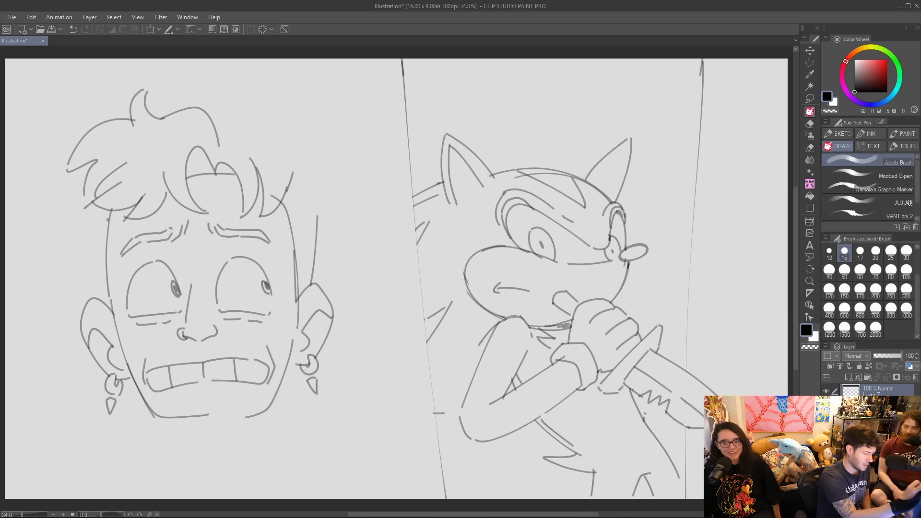
Draw the hair's upper right outline, with a pointed tuft at the parting and a curve down the side of the head.
mouse_move(213, 128)
mouse_down()
mouse_move(244, 86)
mouse_move(229, 125)
mouse_move(273, 109)
mouse_move(294, 133)
mouse_move(331, 135)
mouse_up()
drag(331, 135, 303, 148)
drag(308, 147, 331, 195)
key(ctrl+z)
key(ctrl+z)
mouse_move(296, 131)
mouse_down()
mouse_move(326, 175)
mouse_move(326, 197)
mouse_up()
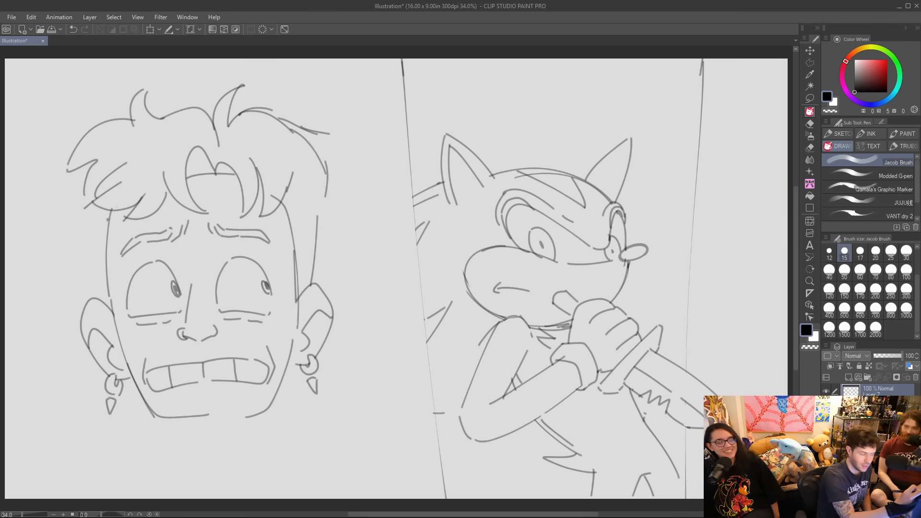
Draw the hair's left side line down to the ear and close the gap in the right side line.
drag(80, 178, 69, 220)
key(ctrl+z)
drag(81, 177, 70, 226)
drag(71, 215, 88, 287)
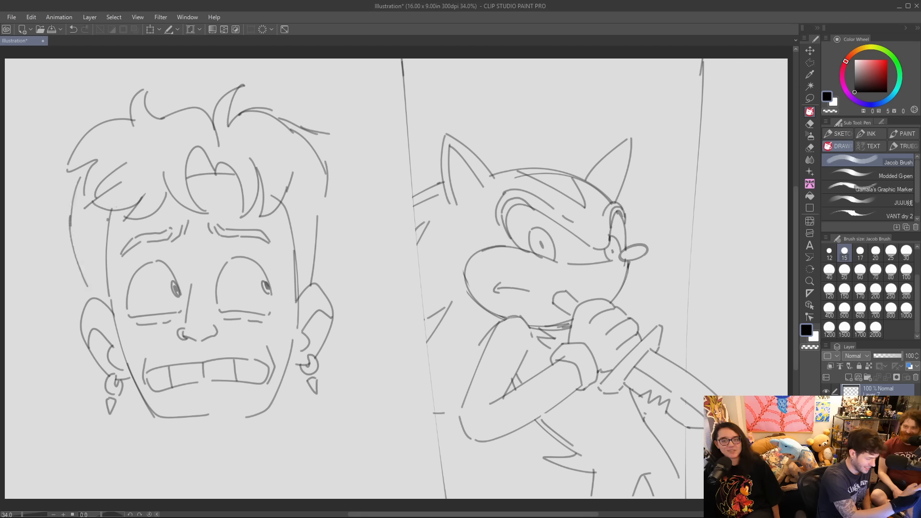
key(ctrl+z)
key(ctrl+z)
drag(78, 194, 91, 295)
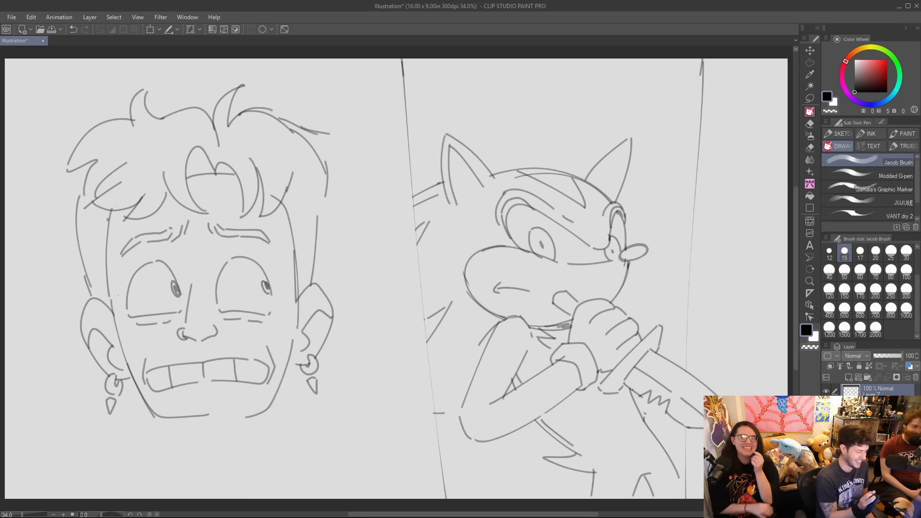
drag(324, 192, 320, 220)
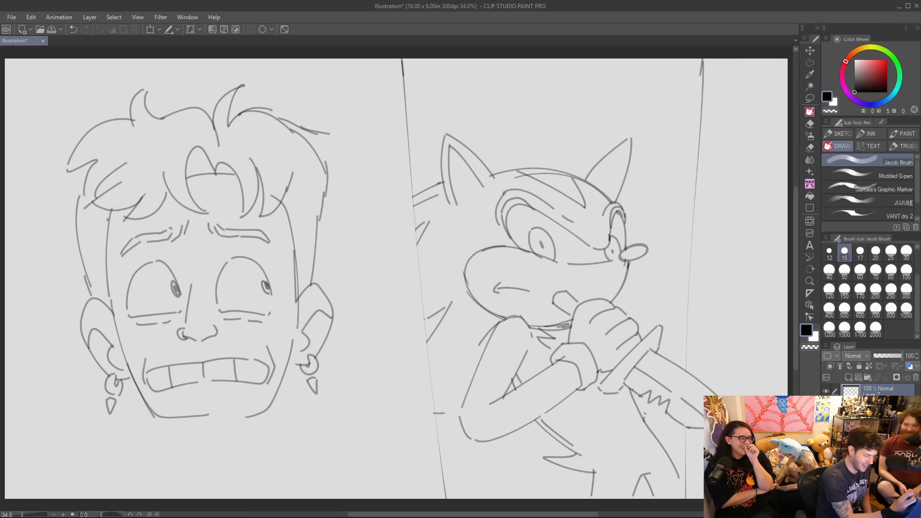
Add wrinkle lines on the forehead beneath the fringe and small sweat drops at both temples.
mouse_move(201, 201)
mouse_down()
mouse_move(237, 208)
mouse_move(219, 194)
mouse_up()
drag(277, 245, 290, 275)
drag(117, 260, 118, 262)
drag(114, 265, 118, 272)
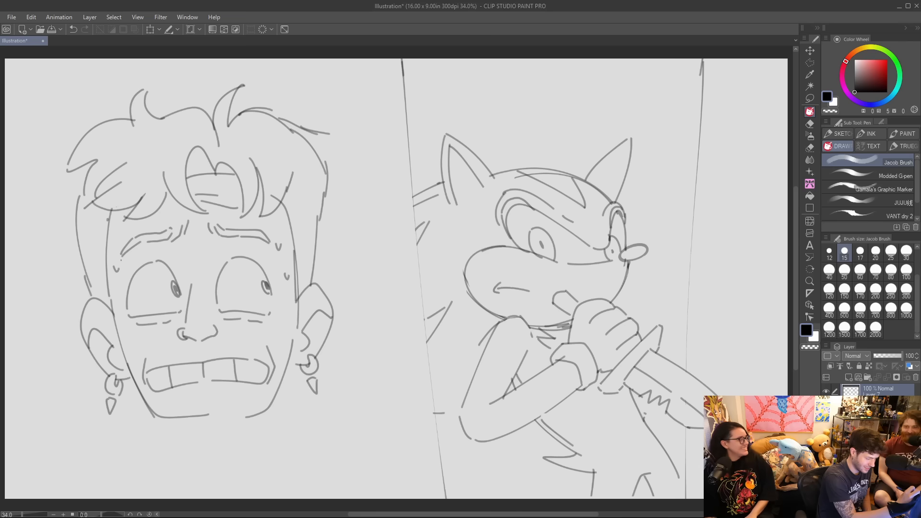
Draw both sides of the man's neck down from the jaw.
drag(156, 414, 171, 436)
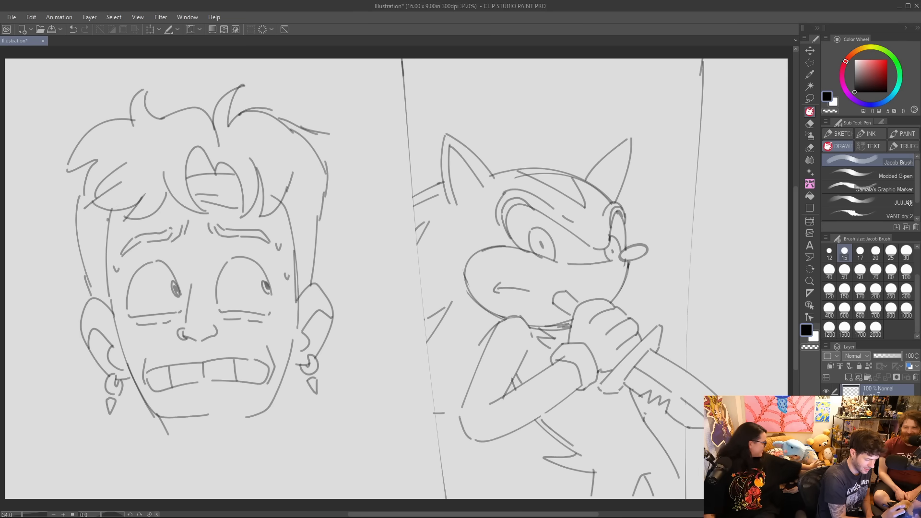
key(ctrl+z)
drag(148, 407, 158, 434)
drag(281, 372, 281, 429)
key(ctrl+z)
drag(280, 379, 283, 444)
key(ctrl+z)
drag(284, 374, 283, 406)
drag(157, 422, 162, 466)
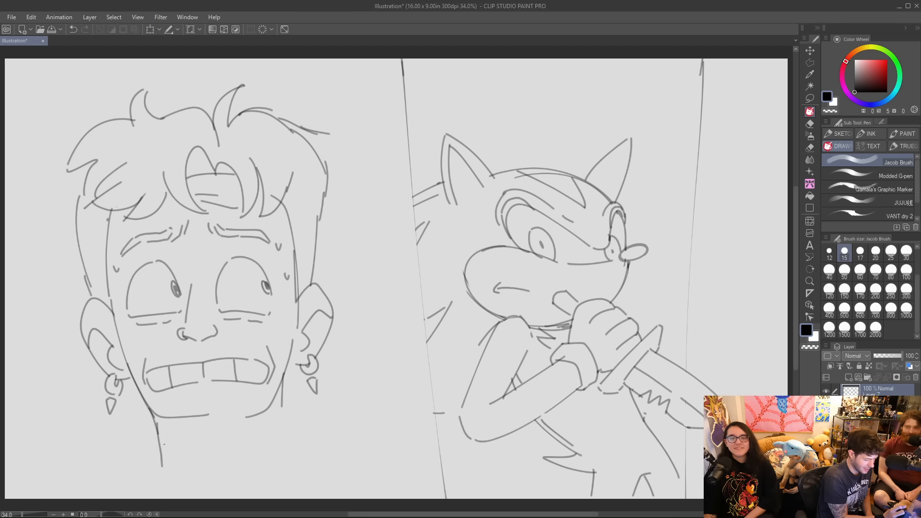
Draw the man's broad shoulders, curving down to the canvas's lower edge, with the right one reaching past the dividing line.
drag(156, 446, 38, 479)
key(ctrl+z)
drag(157, 449, 40, 480)
key(ctrl+z)
mouse_move(161, 450)
mouse_down()
mouse_move(42, 458)
mouse_move(10, 494)
mouse_up()
mouse_move(282, 391)
mouse_down()
mouse_move(286, 445)
mouse_move(438, 452)
mouse_move(469, 497)
mouse_up()
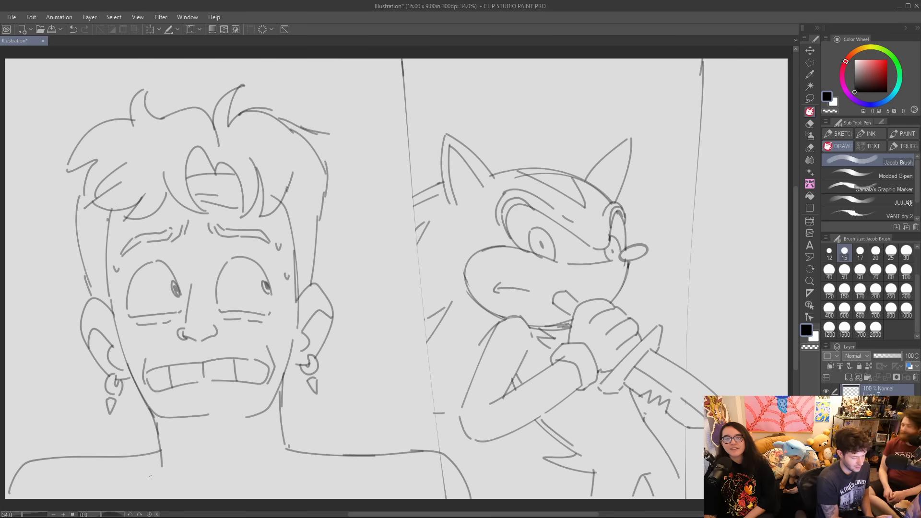
Touch up the hair by the left ear and the left tuft's tip, and erase the stray strand on the hair's upper right outline.
key(e)
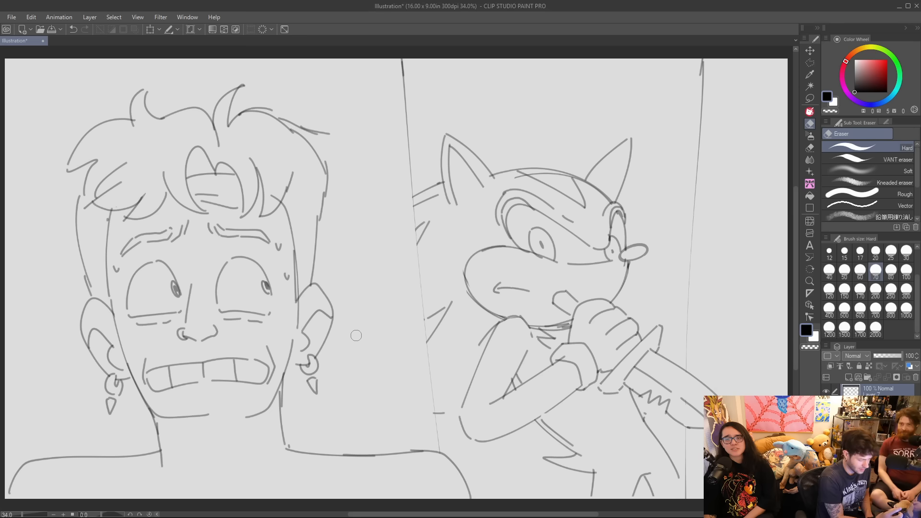
key(p)
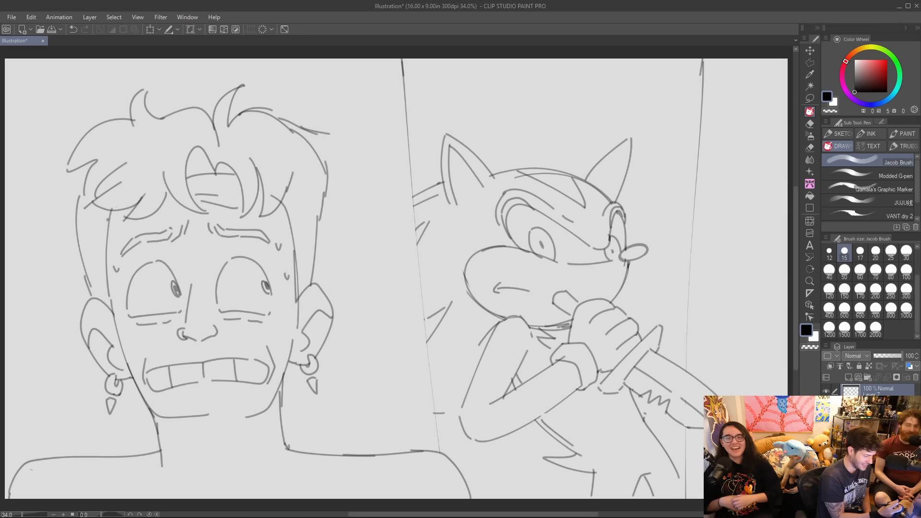
mouse_move(90, 292)
mouse_down()
mouse_move(92, 299)
mouse_move(89, 287)
mouse_up()
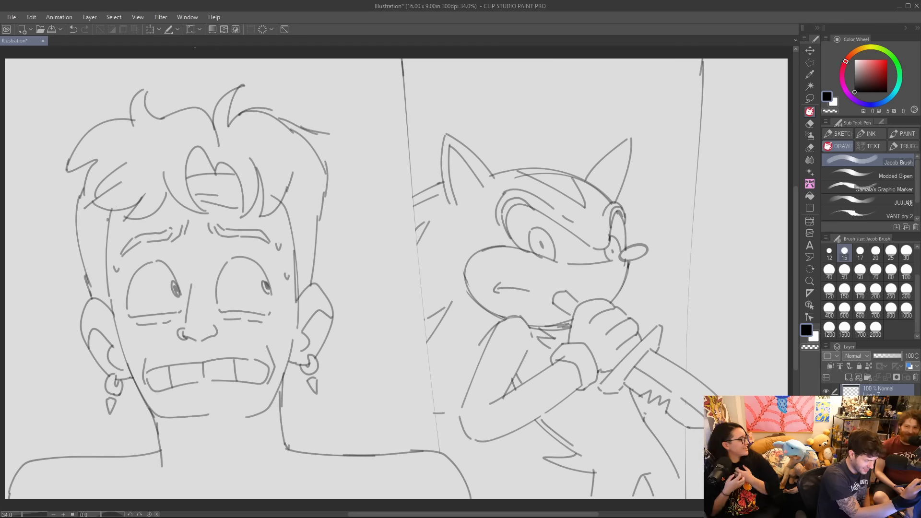
drag(144, 90, 151, 88)
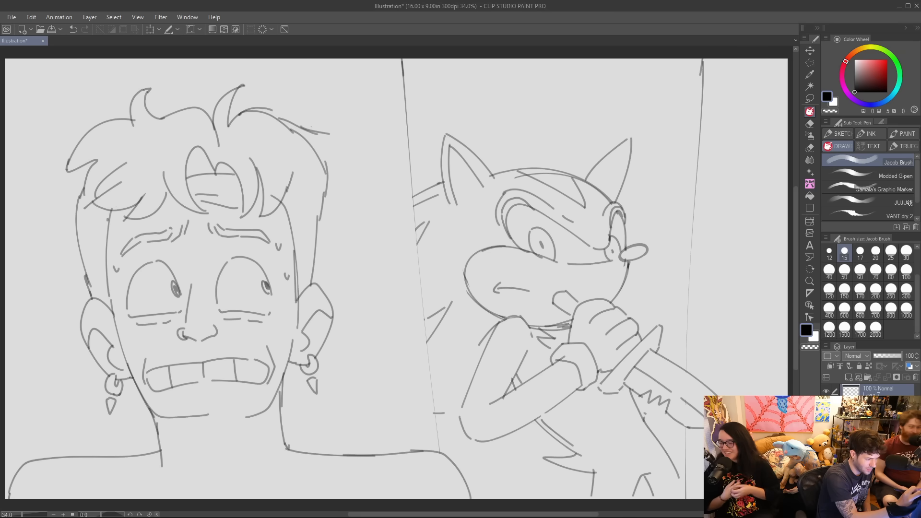
key(e)
mouse_move(284, 119)
mouse_down()
mouse_move(325, 132)
mouse_move(275, 112)
mouse_up()
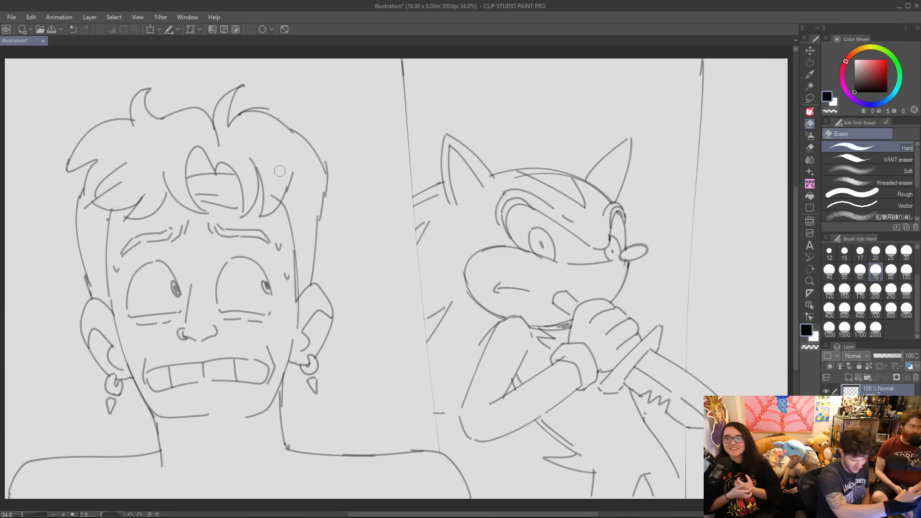
key(p)
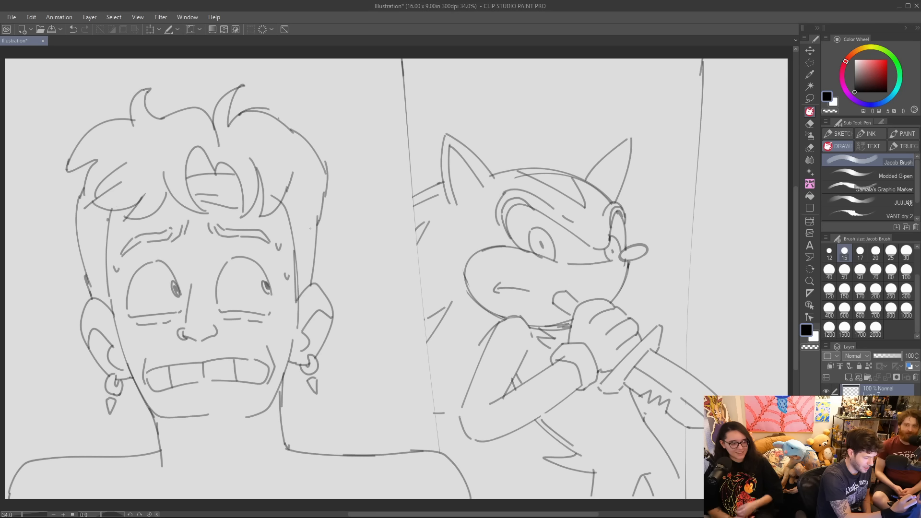
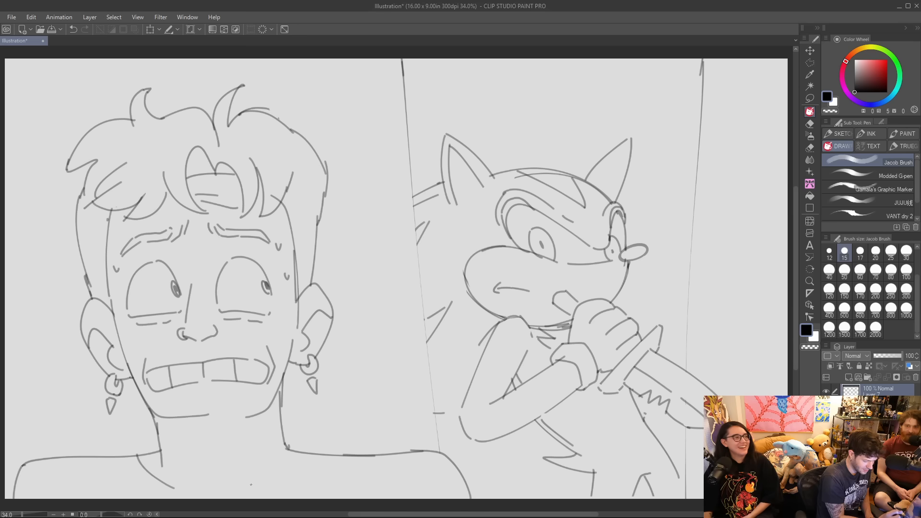
Redraw the man's shirt neckline as a curve running from the base of his neck down to the canvas's lower edge.
key(ctrl+z)
mouse_move(140, 454)
mouse_down()
mouse_move(147, 478)
mouse_move(177, 499)
mouse_up()
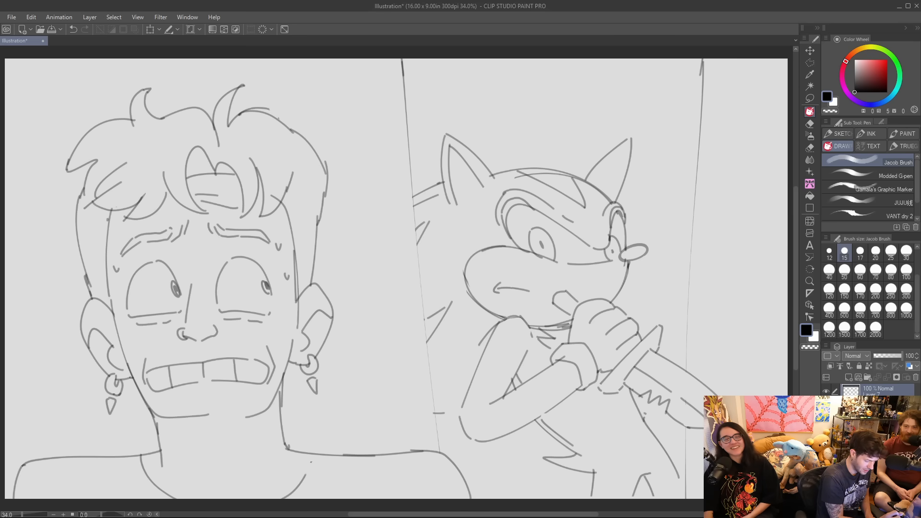
Redraw and darken the middle stretch of the dividing line between the man and the hedgehog.
drag(440, 452, 418, 251)
key(ctrl+z)
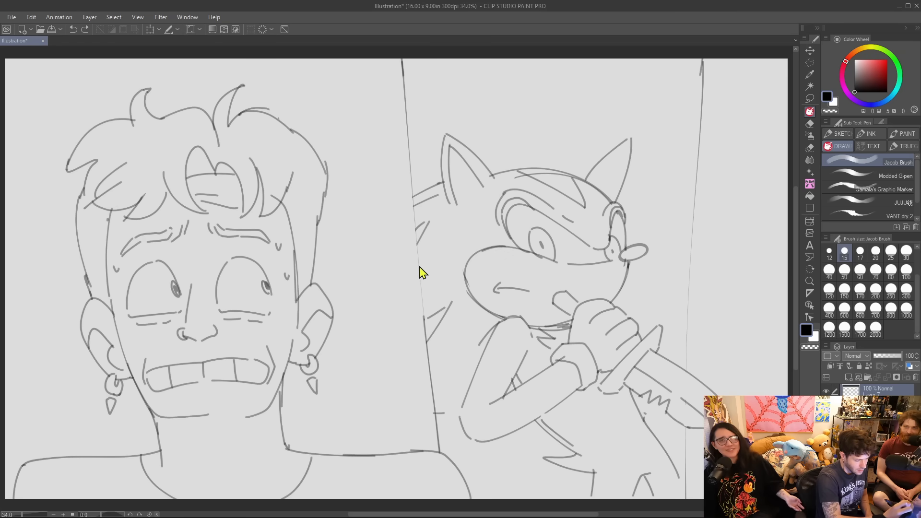
drag(424, 320, 419, 277)
drag(409, 169, 420, 274)
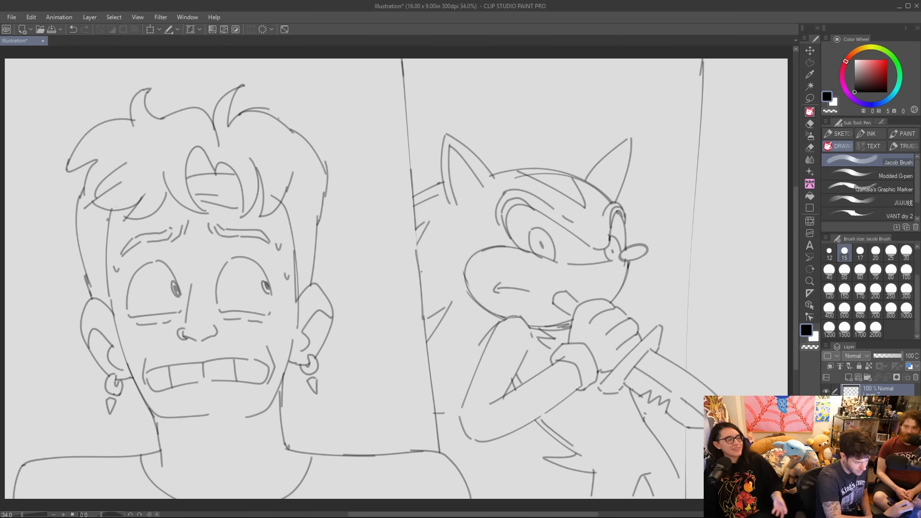
drag(414, 228, 420, 263)
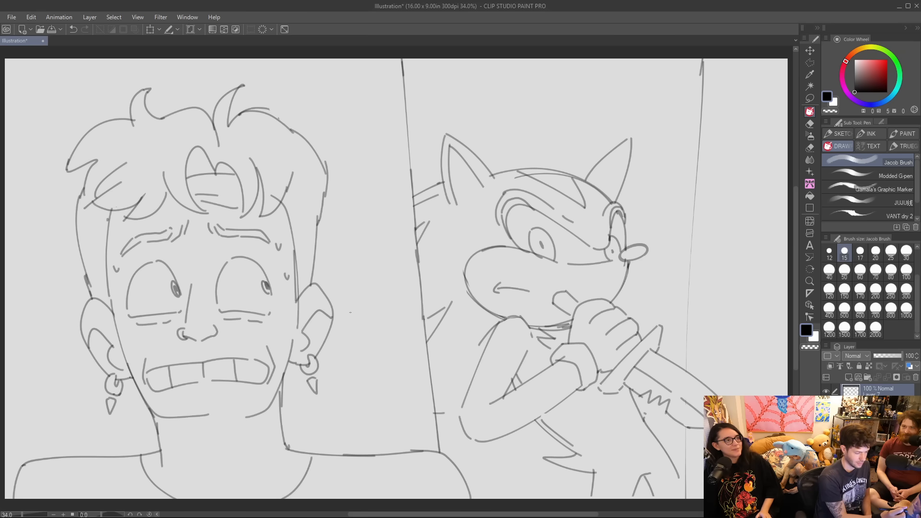
Select the hedgehog and its knife with a polyline selection that follows the dividing line beside the man.
key(g)
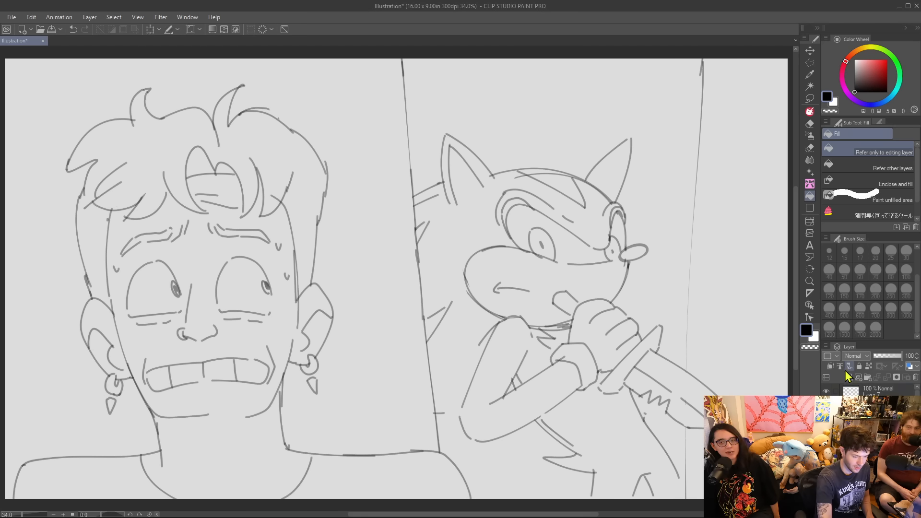
key(m)
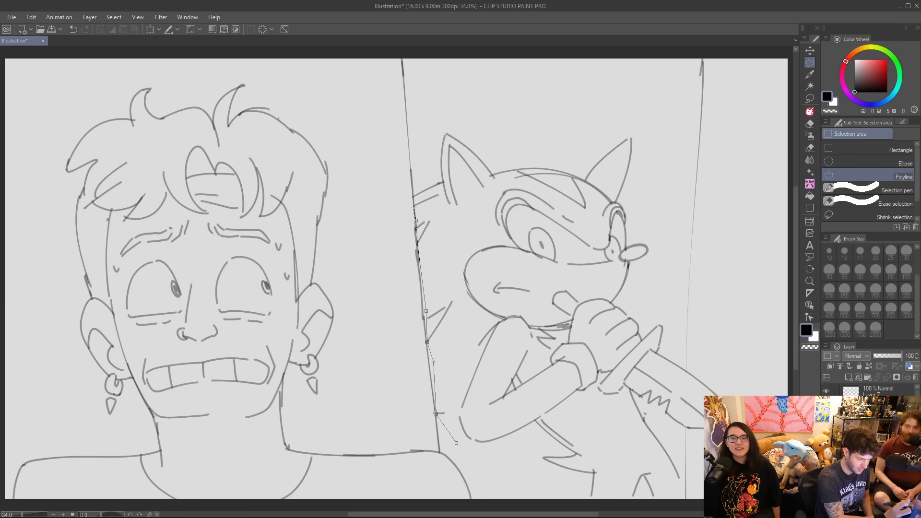
click(414, 190)
click(431, 109)
click(593, 95)
click(640, 112)
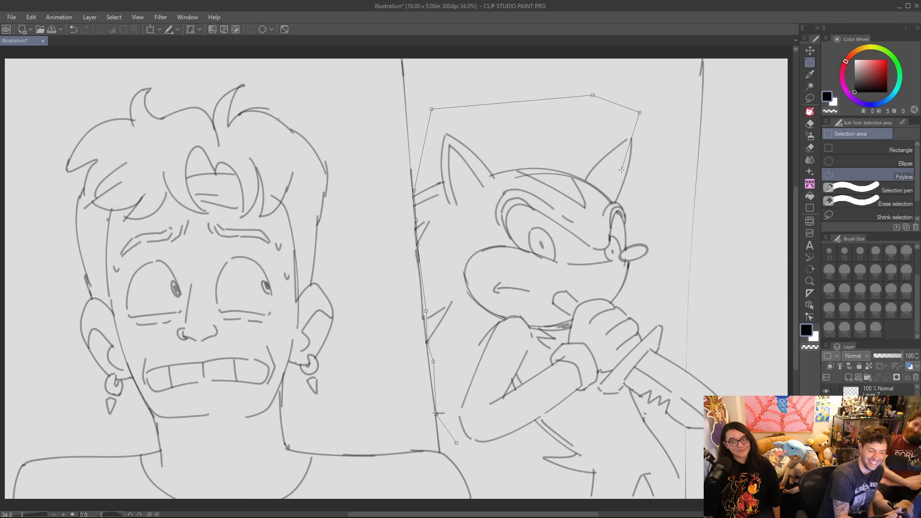
click(664, 156)
click(664, 292)
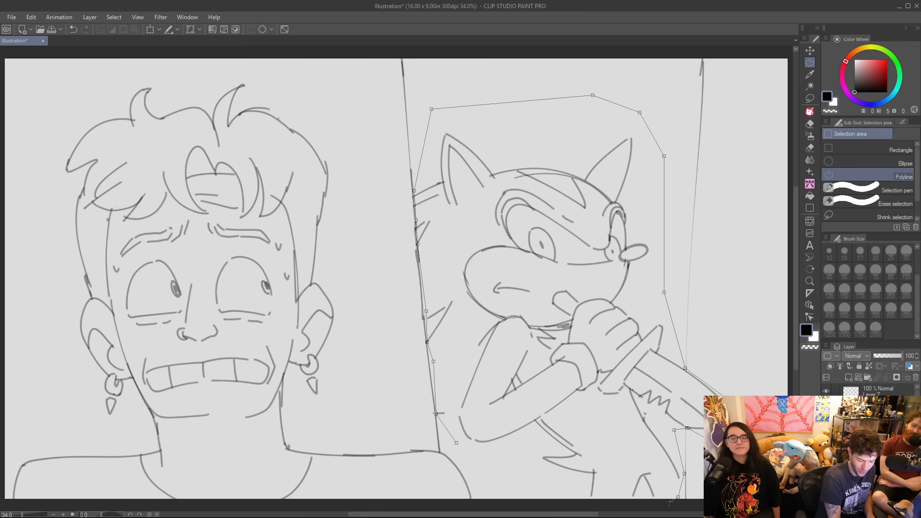
click(559, 500)
click(494, 479)
click(457, 443)
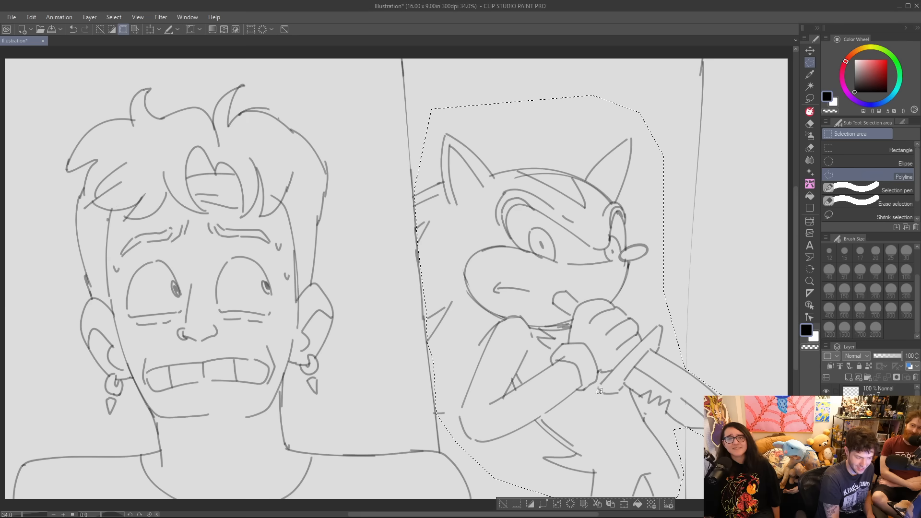
Enlarge the selected hedgehog upward and to the right so its knife extends past the far dividing line, and clear the selection.
click(625, 503)
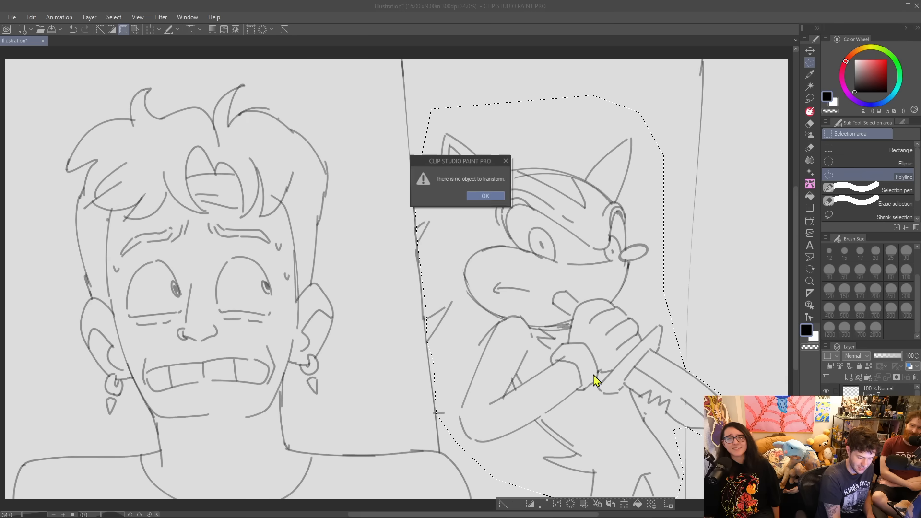
click(484, 196)
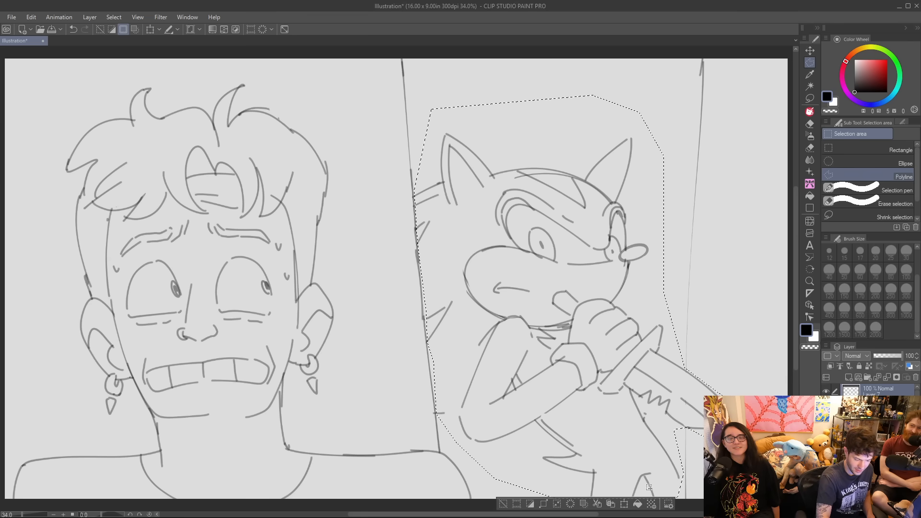
click(623, 504)
drag(587, 95, 598, 47)
drag(644, 118, 663, 118)
drag(608, 47, 607, 35)
drag(657, 150, 658, 153)
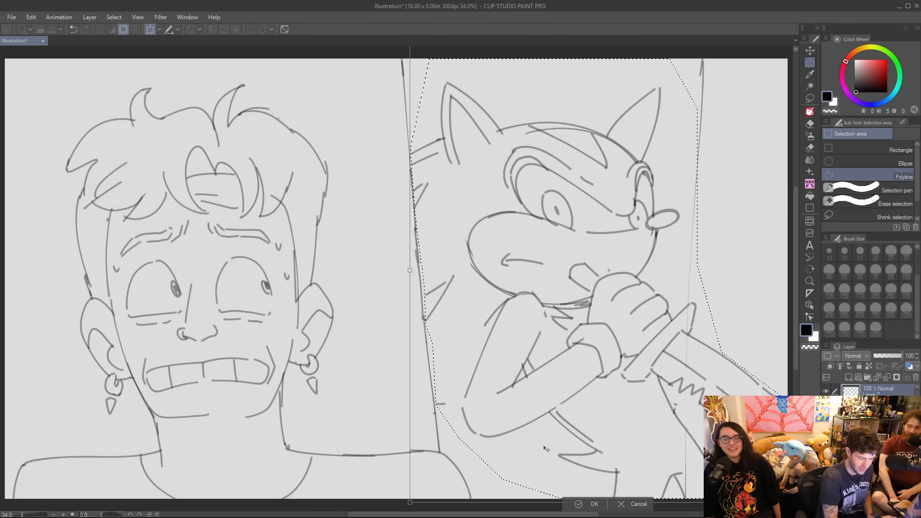
click(589, 505)
key(ctrl+d)
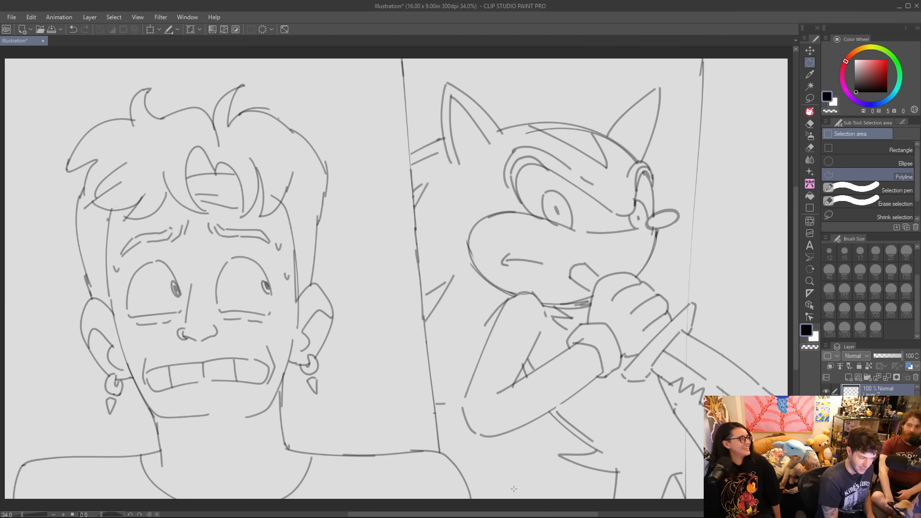
Erase the far dividing line where it crosses the knife, and connect the loose arm and quill lines with the Jacob Brush.
key(e)
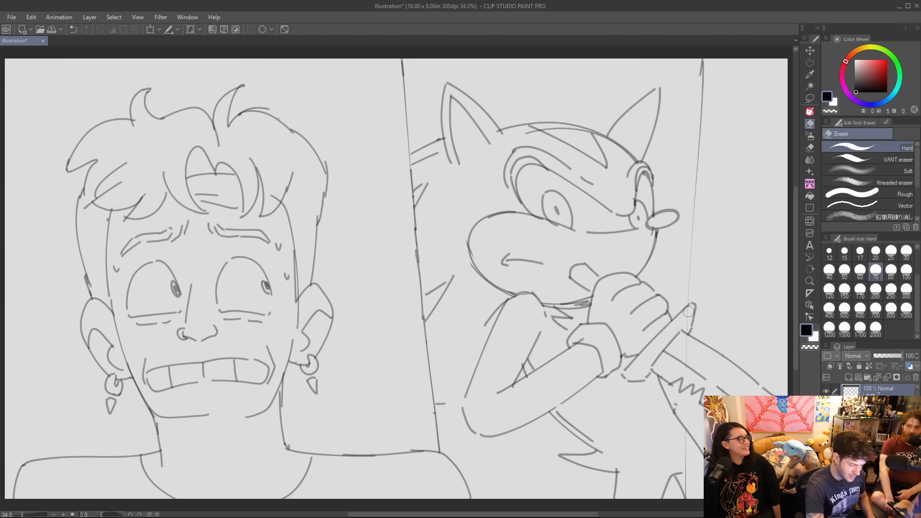
drag(685, 339, 686, 375)
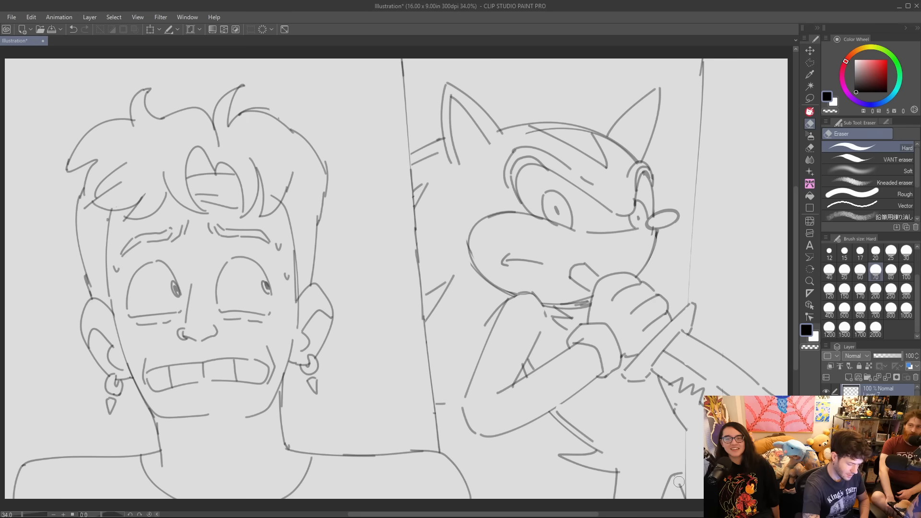
key(p)
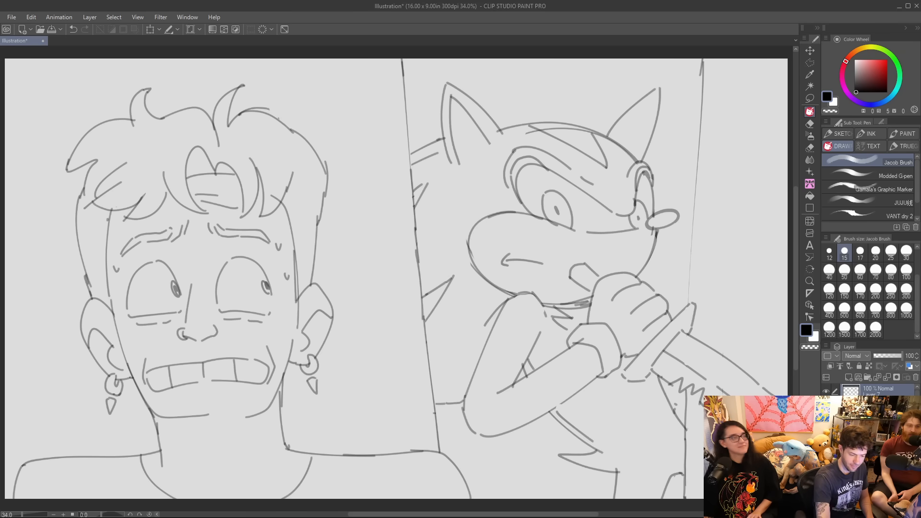
Fill the background around the man with black, with the fill referring to other layers.
key(g)
click(385, 230)
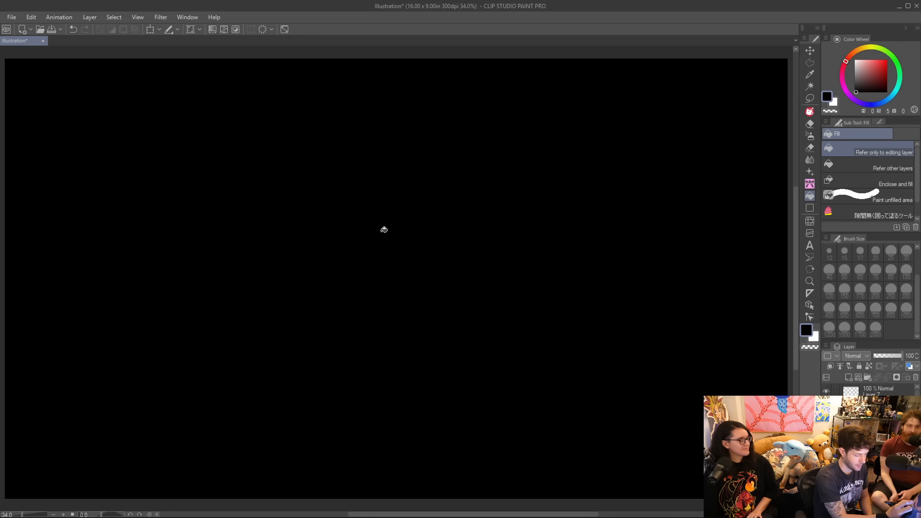
key(ctrl+z)
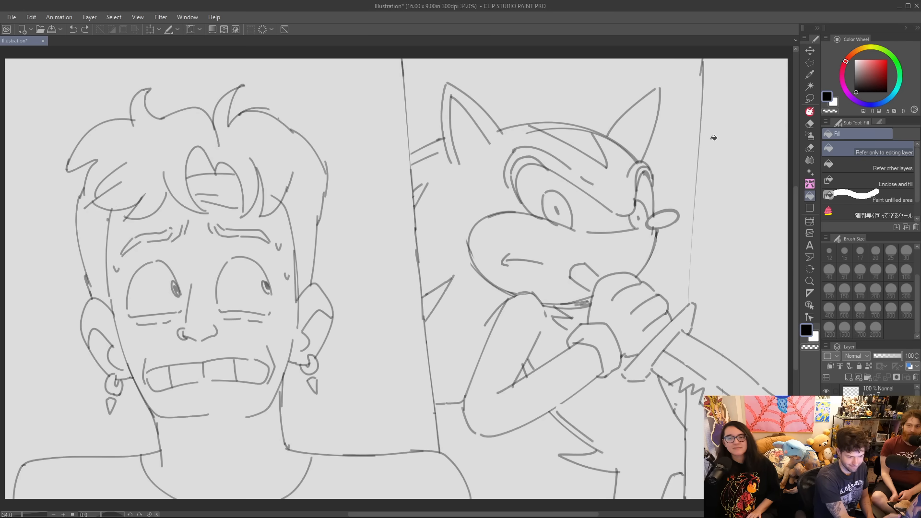
click(878, 167)
click(356, 221)
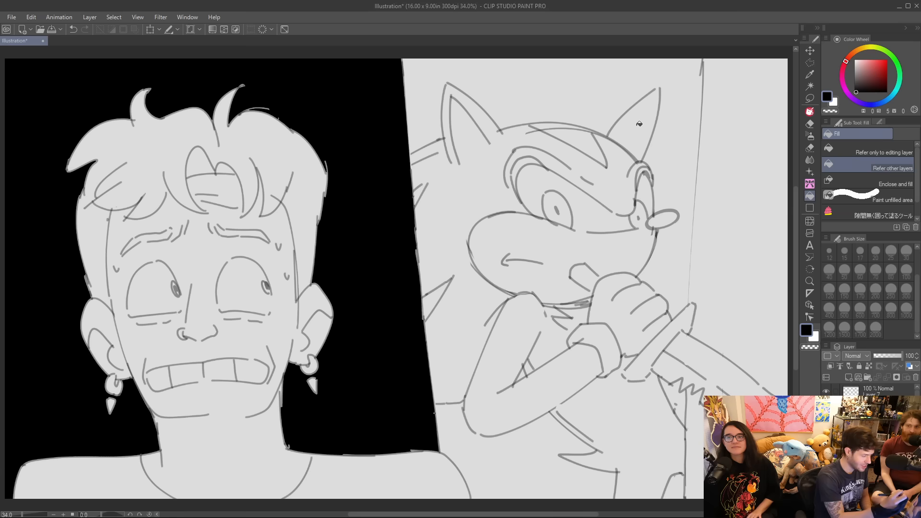
Fill the background beyond the hedgehog's panel with black, both above and below the knife blade.
click(731, 226)
key(ctrl+z)
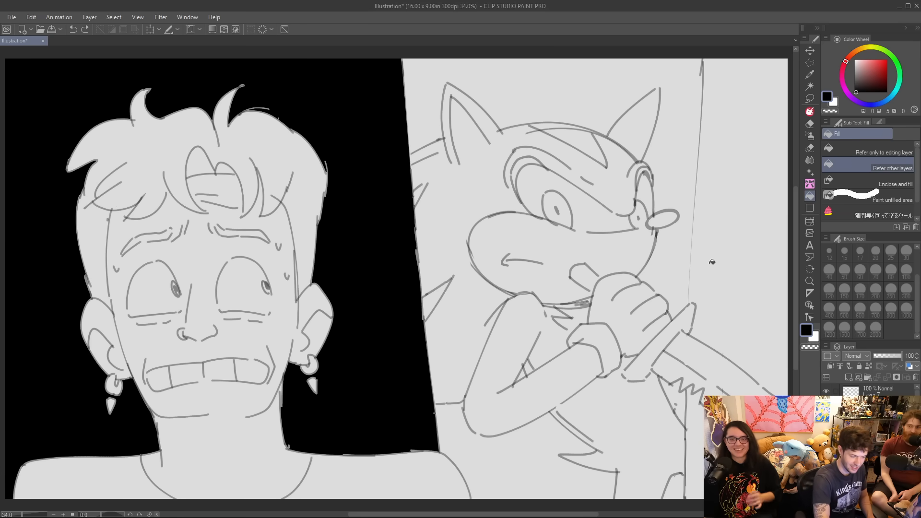
key(p)
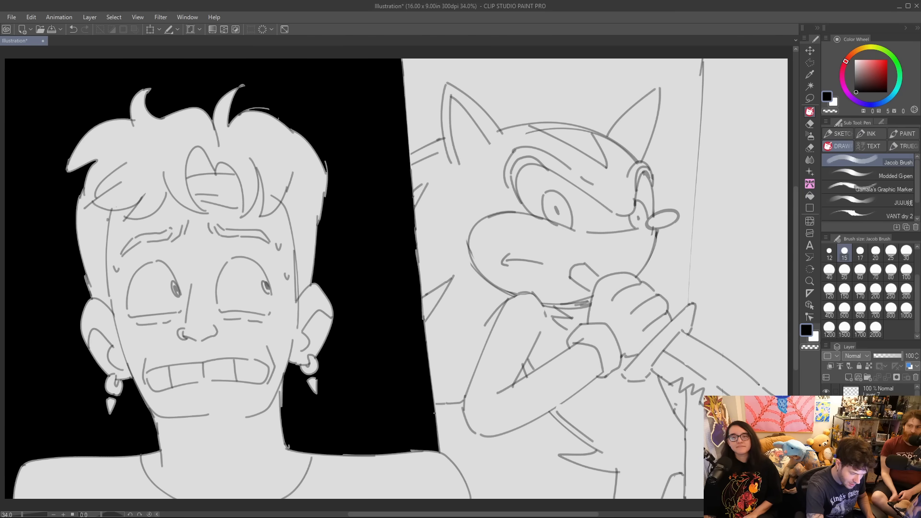
key(g)
click(759, 347)
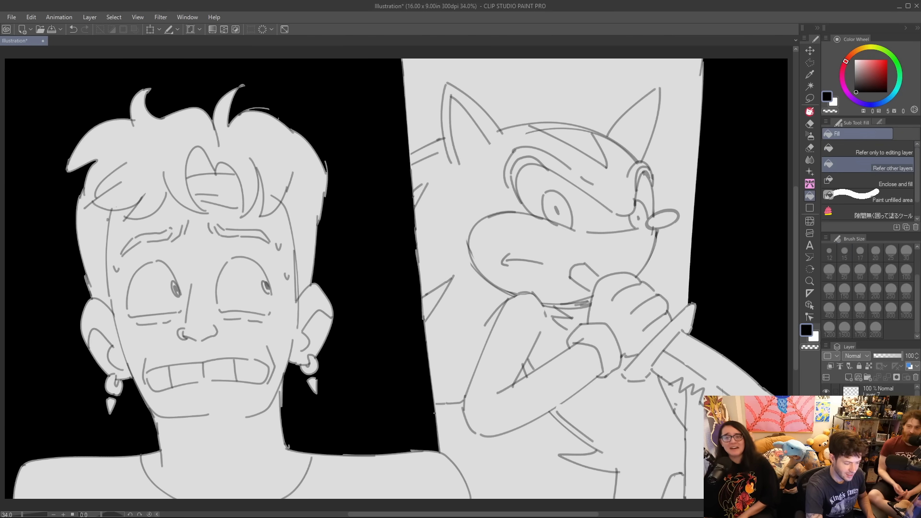
click(718, 444)
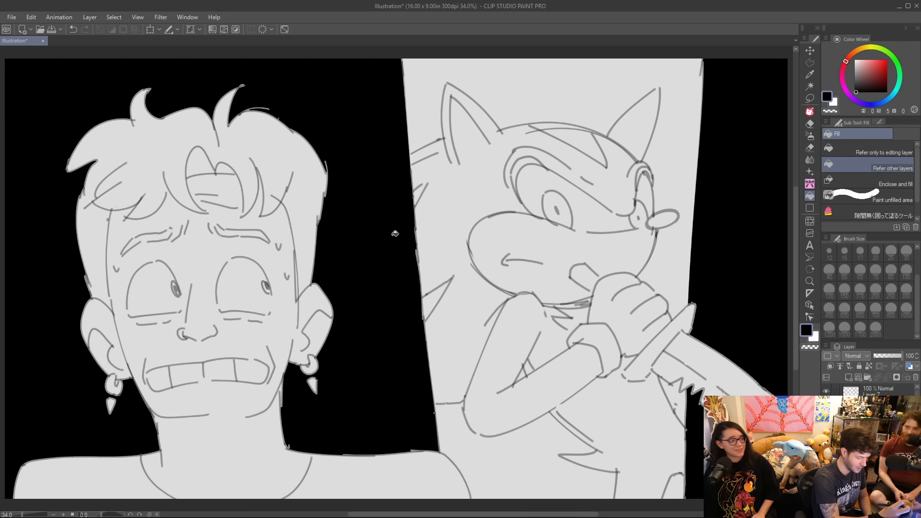
key(b)
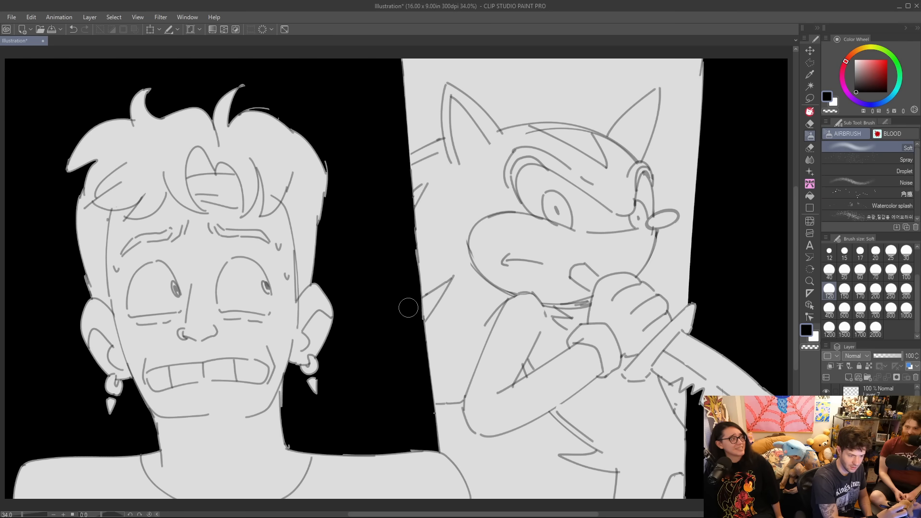
key(b)
key(b)
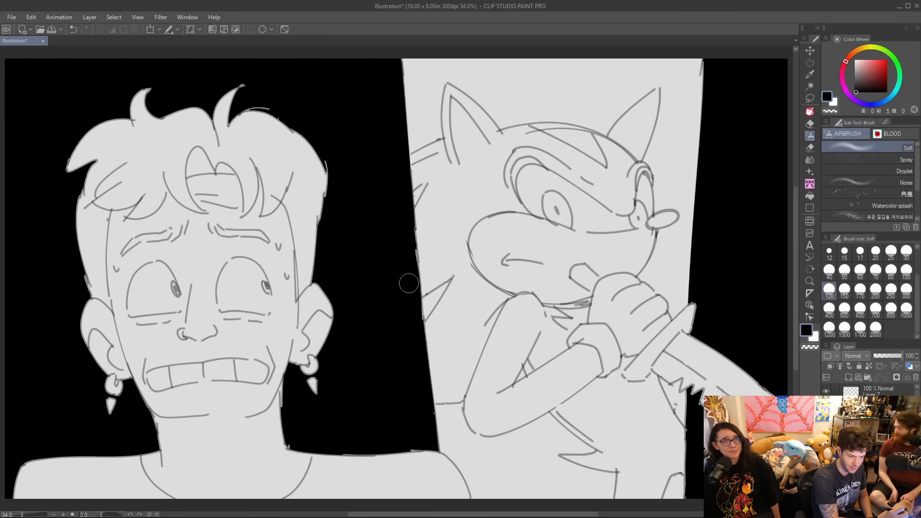
scroll(911, 197, down, 3)
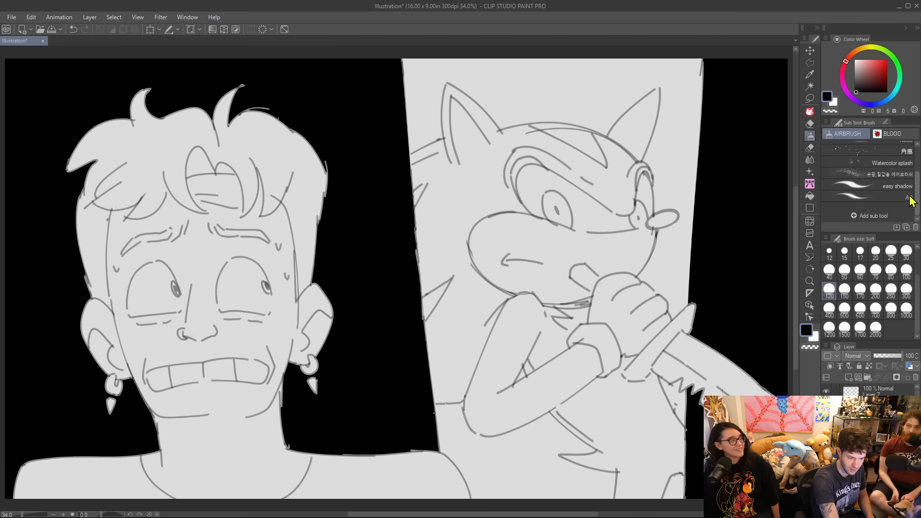
scroll(910, 197, up, 5)
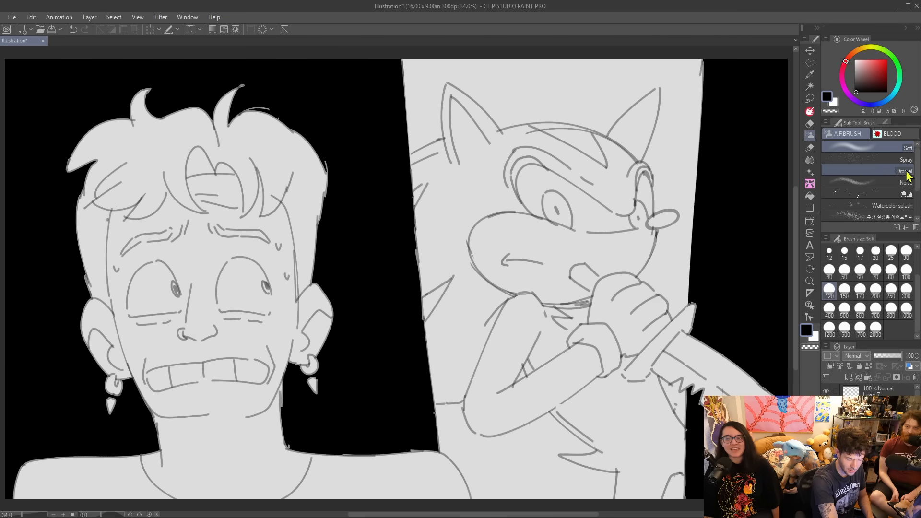
key(p)
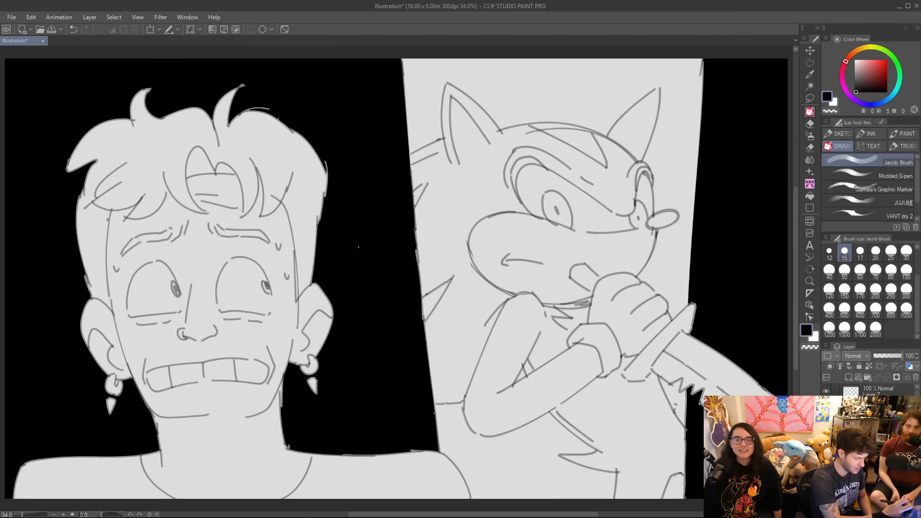
Choose a medium grey drawing colour and try to fill the man's face with it.
key(g)
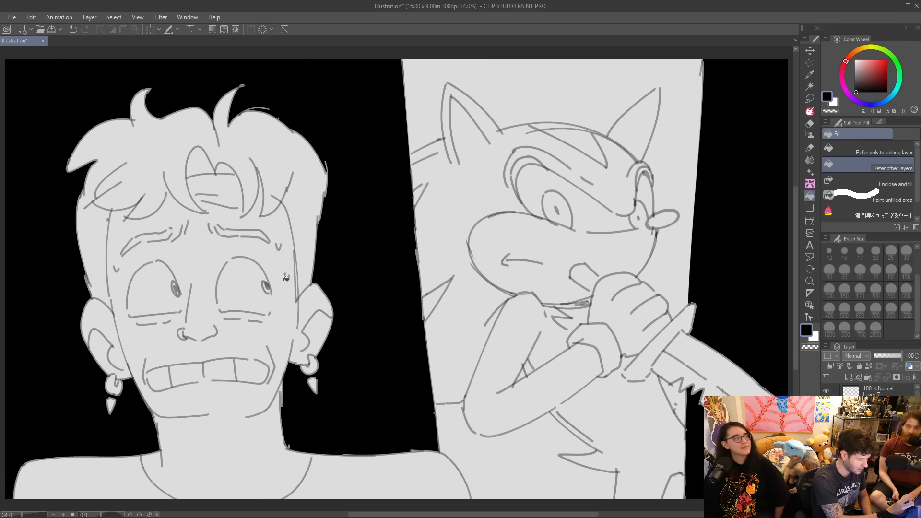
click(854, 78)
click(855, 79)
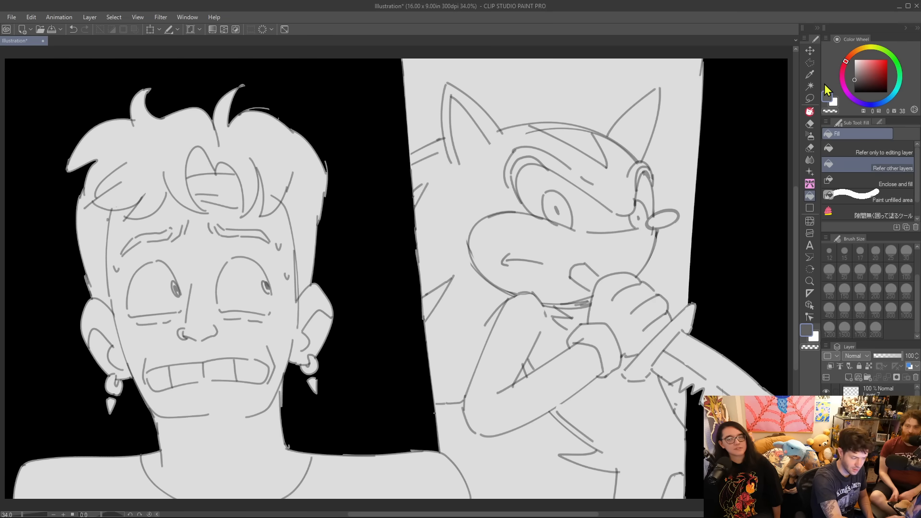
click(284, 329)
key(ctrl+z)
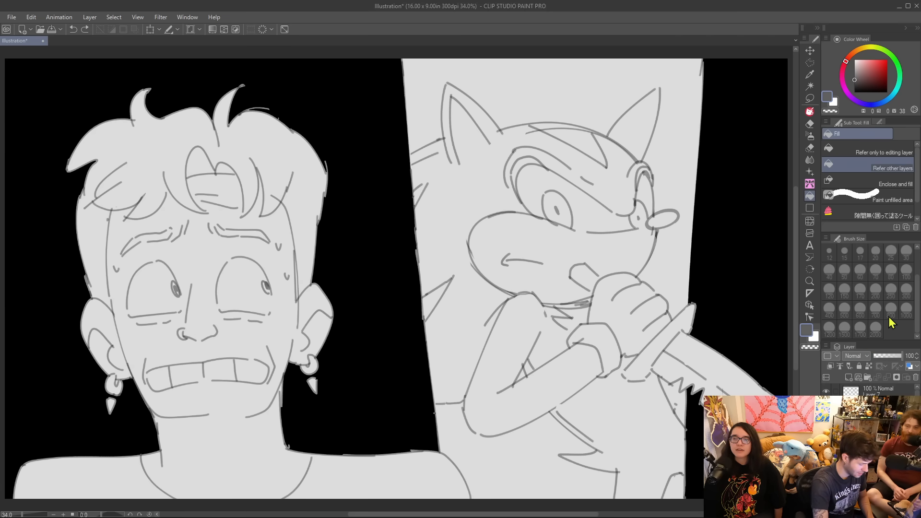
Shade the man's shoulders, neck, face and hair in grey with the Jacob Brush at size 250.
key(b)
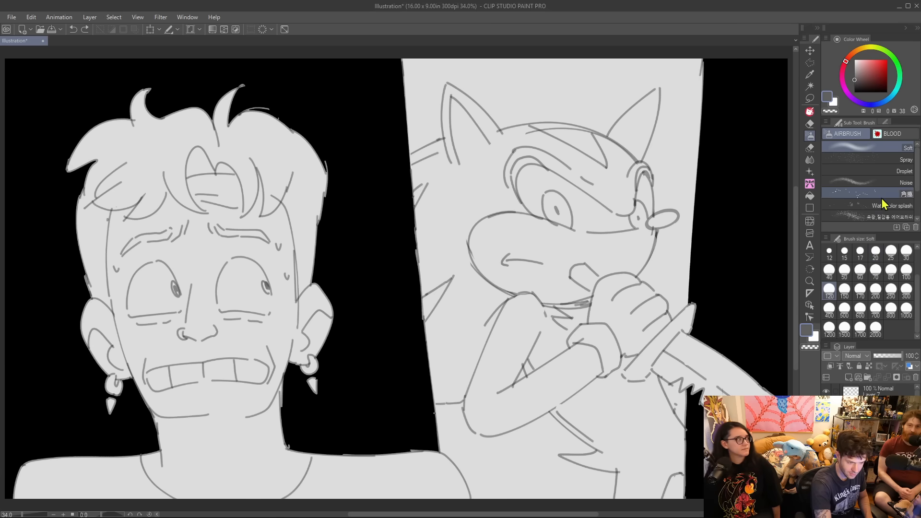
key(p)
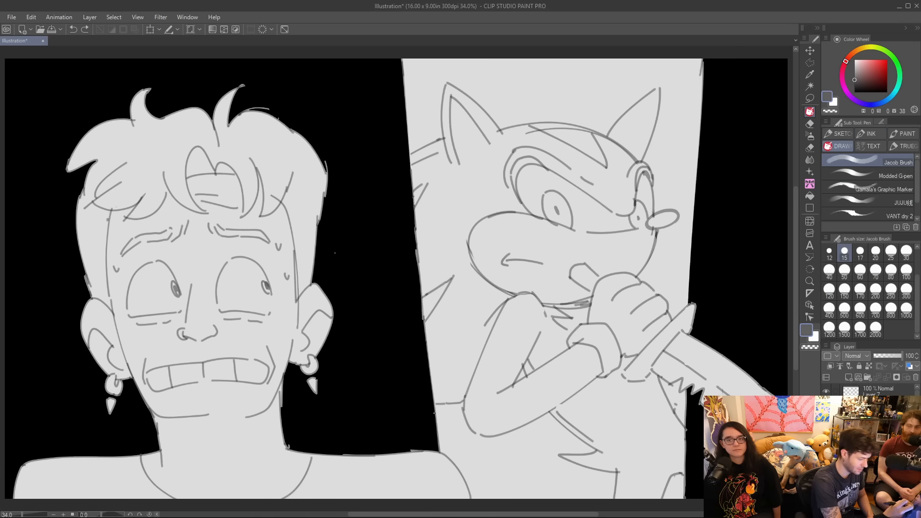
key(])
key(])
key(])
key(])
key(])
key(])
key(])
key(])
key(])
key(])
key(])
key(])
key(])
key(])
key(])
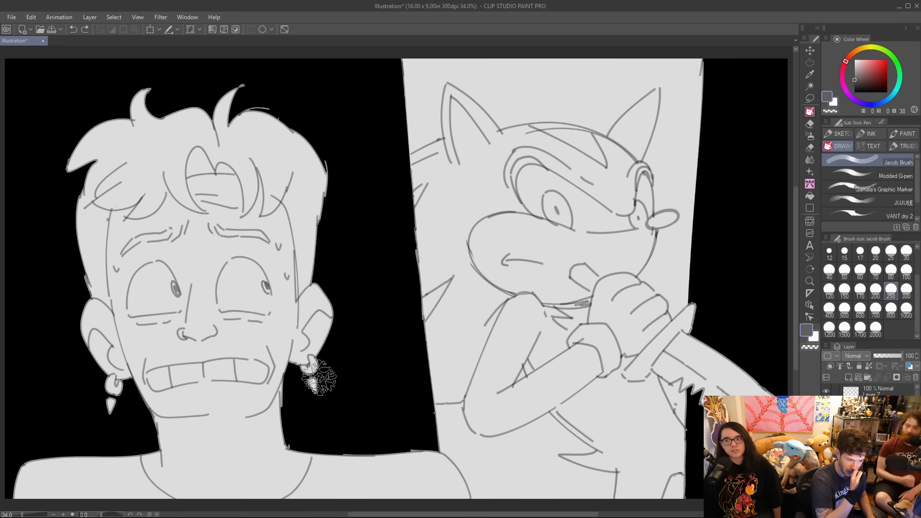
mouse_move(432, 469)
mouse_down()
mouse_move(431, 493)
mouse_move(411, 458)
mouse_move(441, 495)
mouse_move(423, 465)
mouse_move(453, 494)
mouse_move(441, 470)
mouse_move(446, 485)
mouse_move(384, 488)
mouse_move(383, 451)
mouse_move(401, 464)
mouse_move(290, 498)
mouse_move(299, 490)
mouse_move(310, 499)
mouse_move(24, 495)
mouse_move(23, 478)
mouse_move(27, 485)
mouse_move(53, 446)
mouse_move(47, 489)
mouse_move(105, 456)
mouse_move(118, 501)
mouse_move(171, 444)
mouse_move(171, 497)
mouse_move(235, 437)
mouse_move(235, 451)
mouse_move(251, 447)
mouse_move(300, 411)
mouse_move(273, 396)
mouse_move(226, 439)
mouse_move(232, 383)
mouse_move(186, 425)
mouse_move(174, 382)
mouse_move(152, 419)
mouse_move(115, 349)
mouse_move(98, 369)
mouse_move(88, 318)
mouse_move(105, 293)
mouse_move(131, 363)
mouse_up()
mouse_move(84, 277)
mouse_down()
mouse_move(75, 158)
mouse_move(95, 244)
mouse_move(77, 139)
mouse_move(92, 128)
mouse_move(87, 181)
mouse_move(104, 175)
mouse_move(139, 92)
mouse_move(103, 249)
mouse_move(125, 133)
mouse_move(128, 318)
mouse_move(143, 108)
mouse_move(129, 220)
mouse_move(118, 236)
mouse_move(155, 126)
mouse_move(136, 294)
mouse_move(177, 91)
mouse_move(153, 326)
mouse_move(176, 135)
mouse_move(155, 229)
mouse_move(170, 181)
mouse_move(185, 176)
mouse_move(159, 274)
mouse_move(171, 128)
mouse_move(158, 241)
mouse_move(178, 160)
mouse_move(178, 207)
mouse_move(213, 105)
mouse_move(198, 222)
mouse_move(230, 86)
mouse_move(212, 213)
mouse_move(249, 74)
mouse_move(224, 214)
mouse_move(270, 79)
mouse_move(231, 222)
mouse_move(281, 90)
mouse_move(246, 223)
mouse_move(298, 117)
mouse_move(256, 244)
mouse_move(313, 122)
mouse_move(270, 265)
mouse_move(332, 140)
mouse_move(279, 292)
mouse_move(328, 182)
mouse_move(288, 316)
mouse_move(316, 275)
mouse_move(306, 358)
mouse_move(344, 292)
mouse_move(304, 416)
mouse_move(316, 309)
mouse_move(257, 379)
mouse_move(276, 303)
mouse_move(232, 385)
mouse_move(215, 377)
mouse_move(226, 321)
mouse_move(177, 376)
mouse_move(166, 374)
mouse_move(157, 353)
mouse_move(145, 294)
mouse_move(157, 271)
mouse_move(166, 304)
mouse_move(203, 213)
mouse_move(185, 294)
mouse_move(194, 289)
mouse_move(235, 211)
mouse_move(217, 326)
mouse_move(254, 262)
mouse_move(279, 247)
mouse_move(282, 308)
mouse_move(342, 358)
mouse_up()
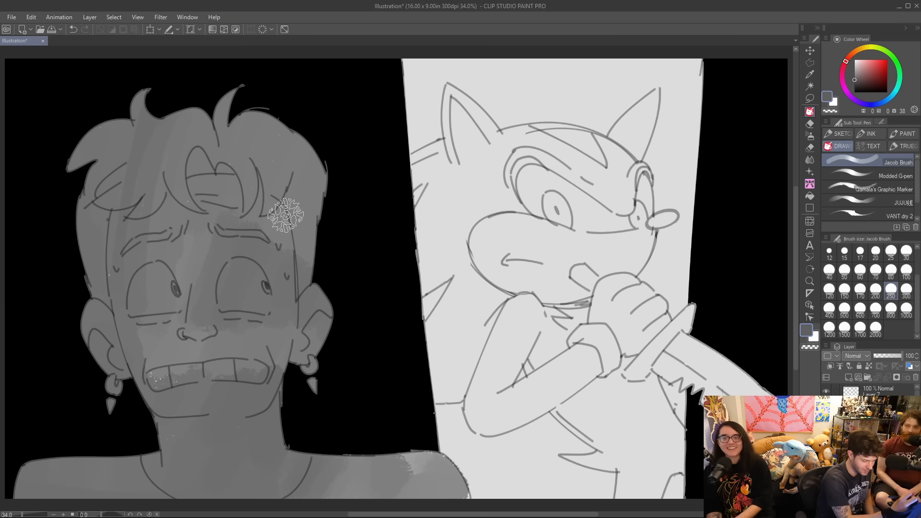
Soften the grey along the right edge of the man's hair, ear and shoulder with the Soft eraser at size 600.
key(e)
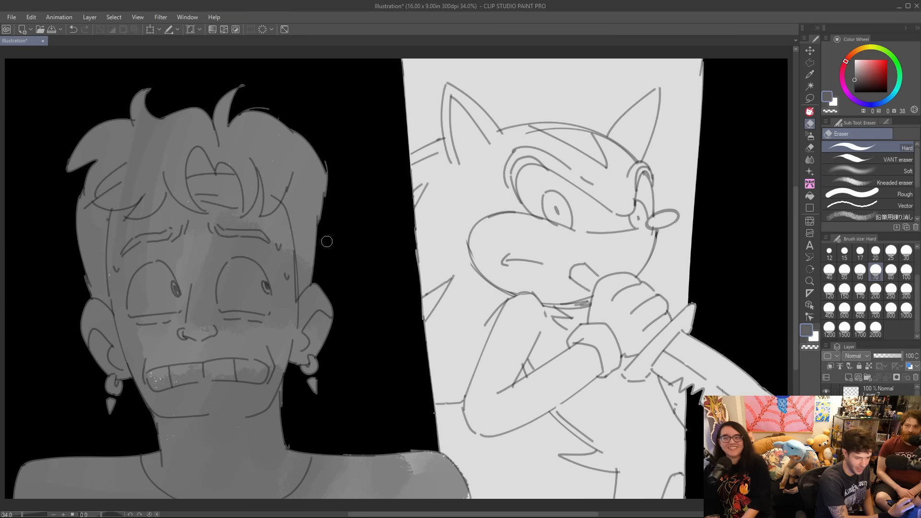
click(869, 171)
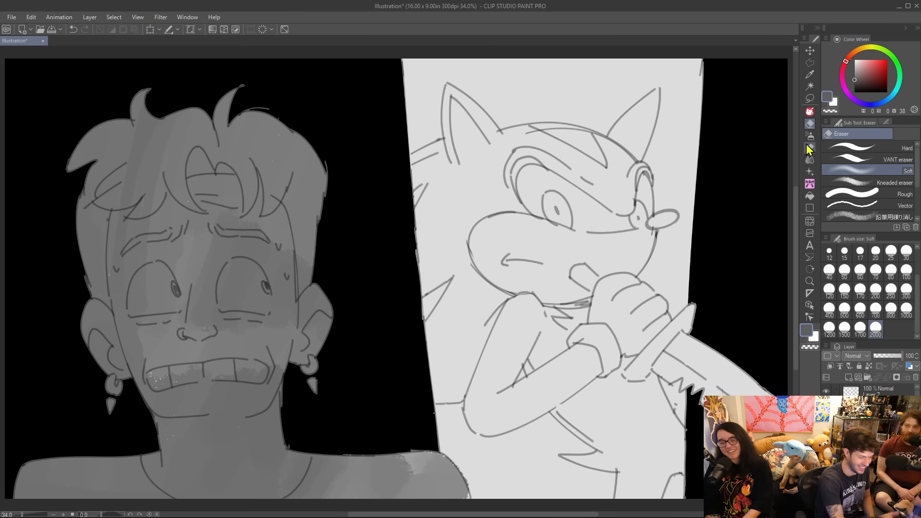
key(bracketleft)
key(bracketleft)
key(bracketleft)
key(bracketleft)
key(bracketleft)
key(bracketleft)
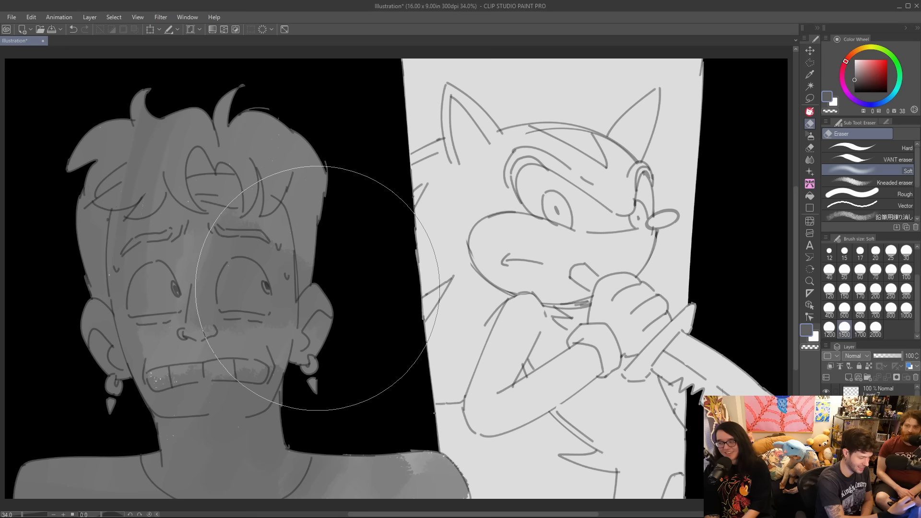
key(bracketleft)
mouse_move(323, 387)
mouse_down()
mouse_move(326, 305)
mouse_move(327, 218)
mouse_move(316, 142)
mouse_move(261, 66)
mouse_up()
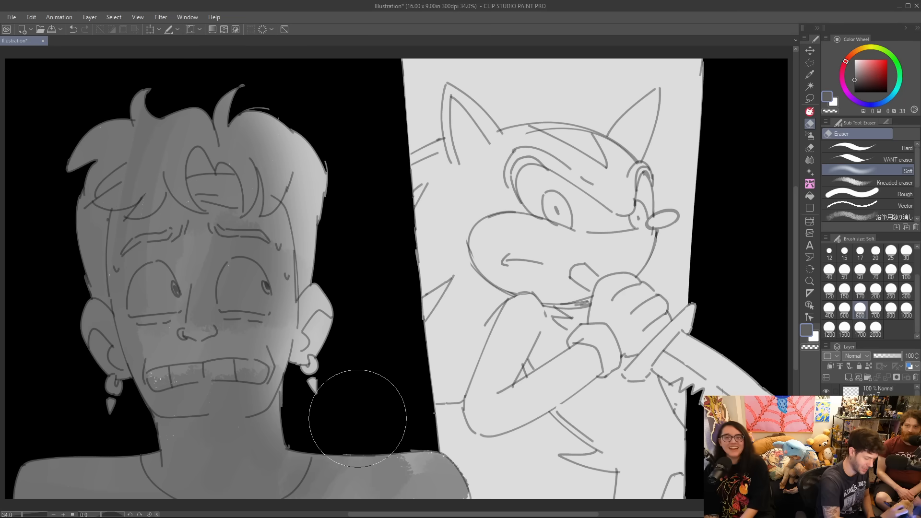
mouse_move(328, 431)
mouse_down()
mouse_move(407, 438)
mouse_move(480, 464)
mouse_up()
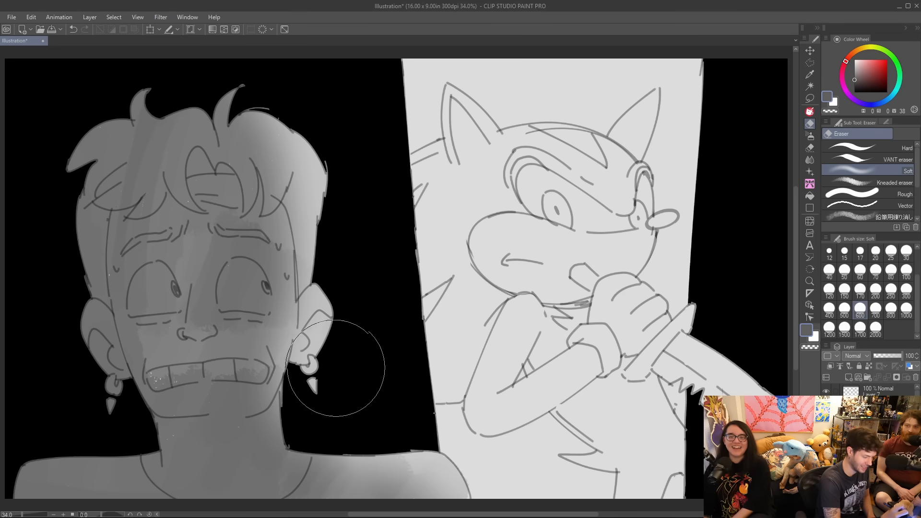
drag(336, 400, 343, 143)
Lighten the man's face and shoulder more broadly from the right with the Soft eraser at size 1200.
key(bracketright)
key(bracketright)
key(bracketright)
key(bracketright)
mouse_move(309, 104)
mouse_down()
mouse_move(327, 366)
mouse_move(476, 456)
mouse_up()
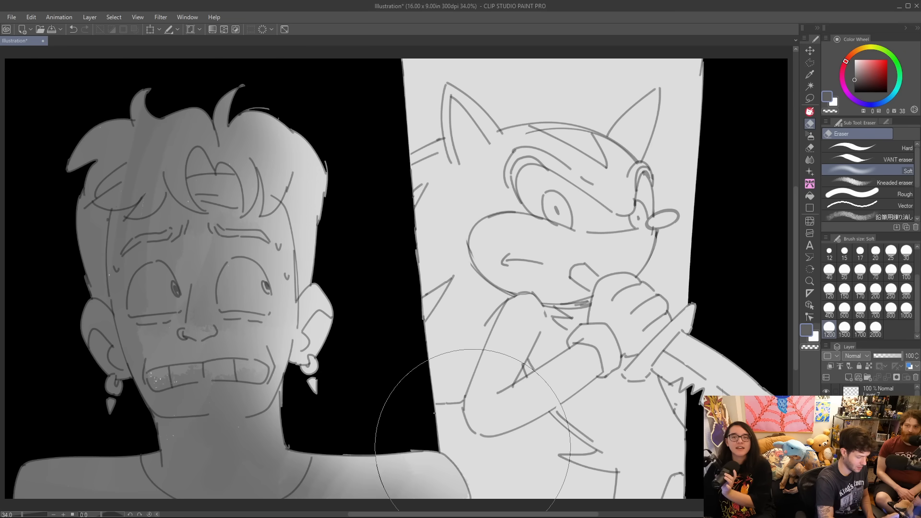
Cut crisp highlights into the man's hair, eyes, nose, cheek and jaw with the Hard eraser at size 70.
click(880, 148)
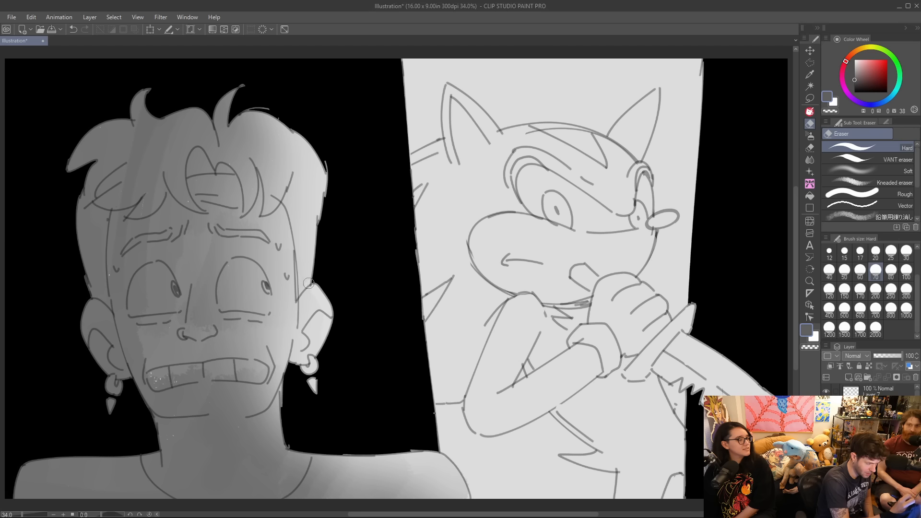
drag(302, 149, 272, 102)
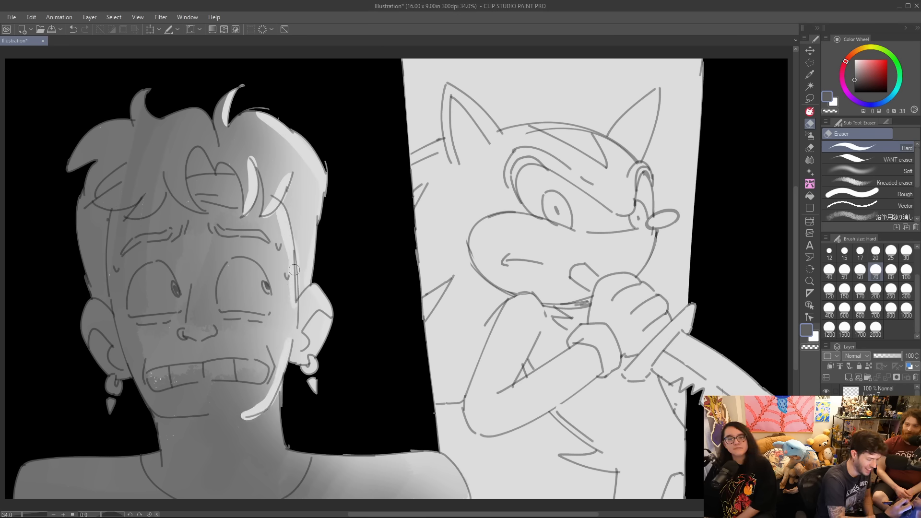
key(ctrl+z)
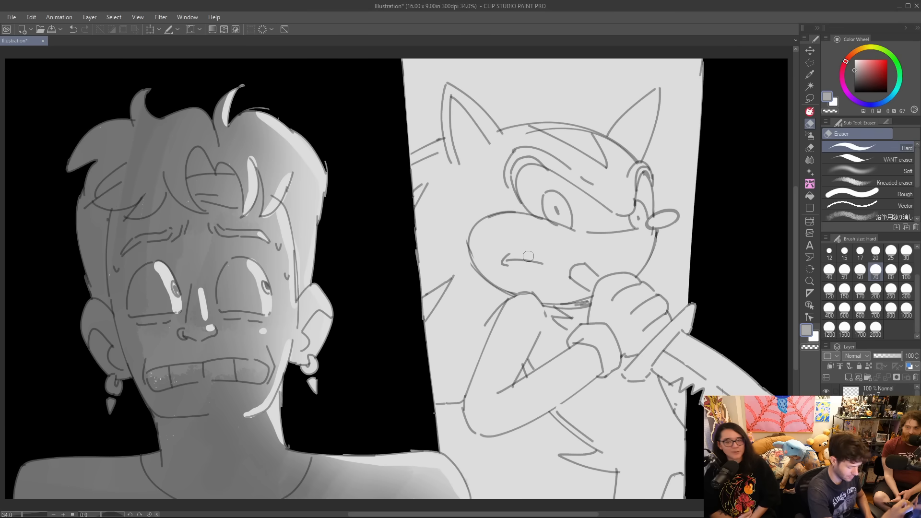
Fill the hedgehog and the knife with light grey using the Jacob Brush at size 150.
key(b)
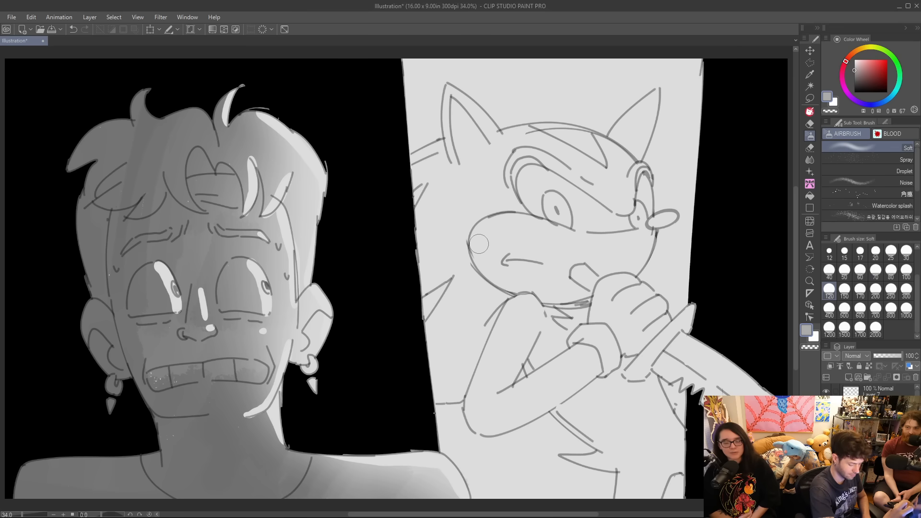
key(p)
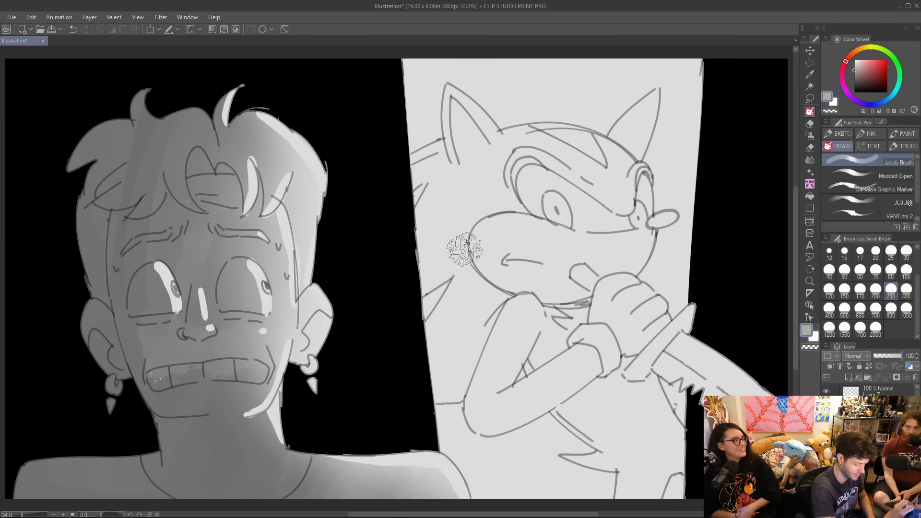
key(bracketleft)
key(bracketleft)
key(bracketleft)
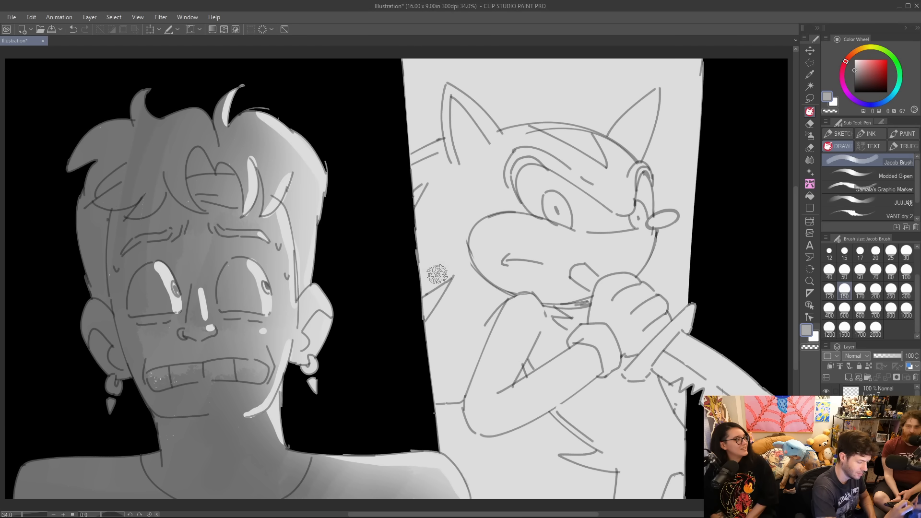
drag(418, 295, 470, 255)
key(ctrl+z)
mouse_move(417, 294)
mouse_down()
mouse_move(452, 243)
mouse_move(449, 231)
mouse_move(413, 286)
mouse_move(453, 205)
mouse_move(417, 238)
mouse_move(438, 171)
mouse_move(417, 182)
mouse_move(433, 161)
mouse_move(406, 176)
mouse_move(445, 149)
mouse_move(423, 158)
mouse_move(453, 151)
mouse_move(450, 92)
mouse_move(494, 141)
mouse_move(469, 110)
mouse_move(455, 170)
mouse_move(466, 121)
mouse_move(478, 165)
mouse_move(489, 145)
mouse_move(542, 136)
mouse_move(506, 137)
mouse_move(531, 130)
mouse_move(613, 144)
mouse_move(654, 94)
mouse_move(629, 168)
mouse_move(639, 116)
mouse_move(615, 158)
mouse_move(628, 162)
mouse_move(642, 195)
mouse_move(635, 170)
mouse_move(645, 185)
mouse_move(650, 228)
mouse_move(663, 220)
mouse_move(670, 216)
mouse_move(655, 222)
mouse_move(584, 137)
mouse_move(625, 198)
mouse_move(597, 169)
mouse_move(575, 174)
mouse_move(605, 211)
mouse_move(531, 138)
mouse_move(585, 198)
mouse_move(509, 145)
mouse_move(470, 218)
mouse_move(447, 209)
mouse_move(500, 205)
mouse_move(473, 200)
mouse_move(467, 229)
mouse_move(492, 174)
mouse_move(524, 171)
mouse_move(499, 216)
mouse_move(588, 170)
mouse_move(614, 242)
mouse_move(638, 256)
mouse_move(615, 279)
mouse_move(591, 278)
mouse_move(566, 269)
mouse_move(568, 237)
mouse_move(499, 225)
mouse_move(477, 238)
mouse_move(477, 273)
mouse_move(434, 331)
mouse_move(439, 325)
mouse_move(451, 350)
mouse_move(429, 381)
mouse_move(446, 398)
mouse_move(480, 379)
mouse_move(468, 374)
mouse_move(501, 307)
mouse_move(465, 329)
mouse_move(484, 288)
mouse_move(463, 337)
mouse_move(520, 255)
mouse_move(532, 259)
mouse_move(504, 336)
mouse_move(568, 289)
mouse_move(595, 283)
mouse_move(530, 330)
mouse_move(479, 412)
mouse_move(481, 382)
mouse_move(503, 420)
mouse_move(552, 394)
mouse_move(544, 379)
mouse_move(514, 397)
mouse_up()
mouse_move(600, 337)
mouse_down()
mouse_move(565, 392)
mouse_move(532, 352)
mouse_move(533, 364)
mouse_move(591, 435)
mouse_move(560, 405)
mouse_move(615, 453)
mouse_move(566, 458)
mouse_move(622, 472)
mouse_move(620, 495)
mouse_move(644, 453)
mouse_move(645, 504)
mouse_move(670, 465)
mouse_move(690, 466)
mouse_move(665, 419)
mouse_move(689, 442)
mouse_move(655, 384)
mouse_move(671, 453)
mouse_move(653, 425)
mouse_move(647, 468)
mouse_move(575, 389)
mouse_move(611, 440)
mouse_move(582, 397)
mouse_move(614, 414)
mouse_move(585, 380)
mouse_move(628, 424)
mouse_move(597, 365)
mouse_move(643, 436)
mouse_move(605, 355)
mouse_move(650, 409)
mouse_move(626, 357)
mouse_move(641, 370)
mouse_move(628, 330)
mouse_move(564, 337)
mouse_move(546, 324)
mouse_move(557, 314)
mouse_move(573, 320)
mouse_move(552, 347)
mouse_move(548, 339)
mouse_move(596, 300)
mouse_move(591, 314)
mouse_move(609, 331)
mouse_move(618, 323)
mouse_move(606, 290)
mouse_move(640, 298)
mouse_move(652, 339)
mouse_move(640, 334)
mouse_move(686, 384)
mouse_move(664, 336)
mouse_move(668, 314)
mouse_move(691, 316)
mouse_move(681, 342)
mouse_move(760, 389)
mouse_up()
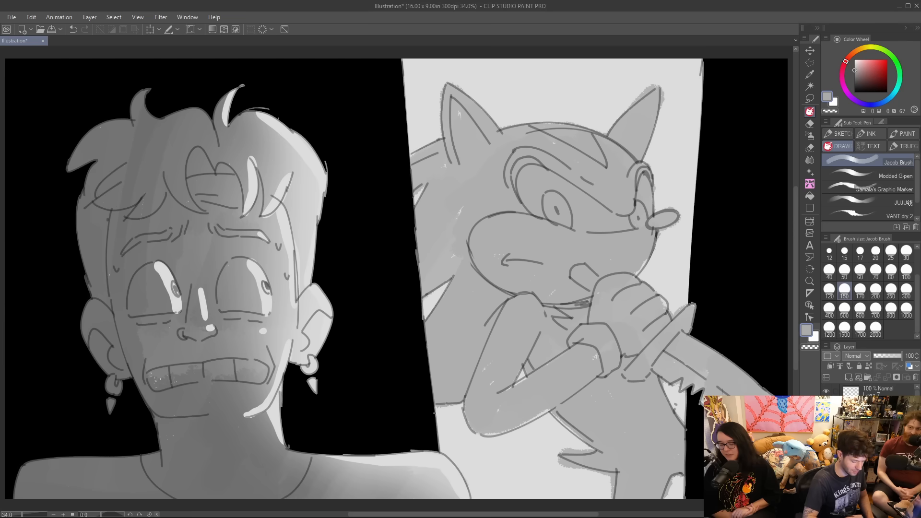
Add soft dark grey shadows over the hedgehog's face and torso with the Soft airbrush at size 500.
key(b)
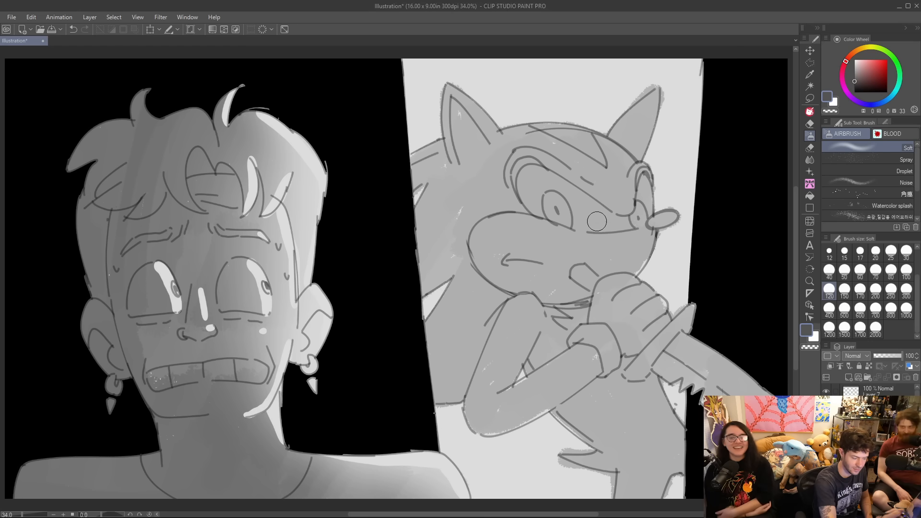
key(bracketright)
key(bracketright)
key(bracketright)
key(bracketright)
key(bracketright)
key(bracketright)
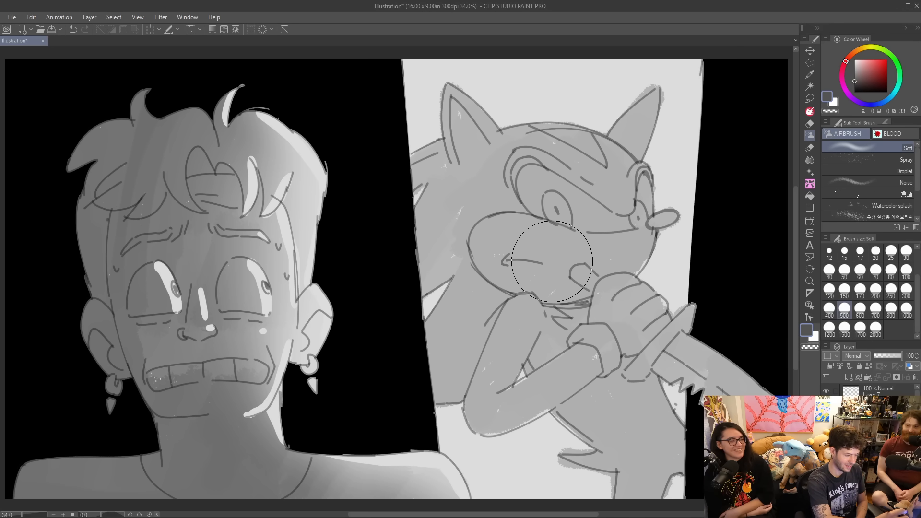
mouse_move(523, 158)
mouse_down()
mouse_move(531, 216)
mouse_move(563, 308)
mouse_up()
key(ctrl+z)
mouse_move(528, 154)
mouse_down()
mouse_move(569, 292)
mouse_move(633, 415)
mouse_up()
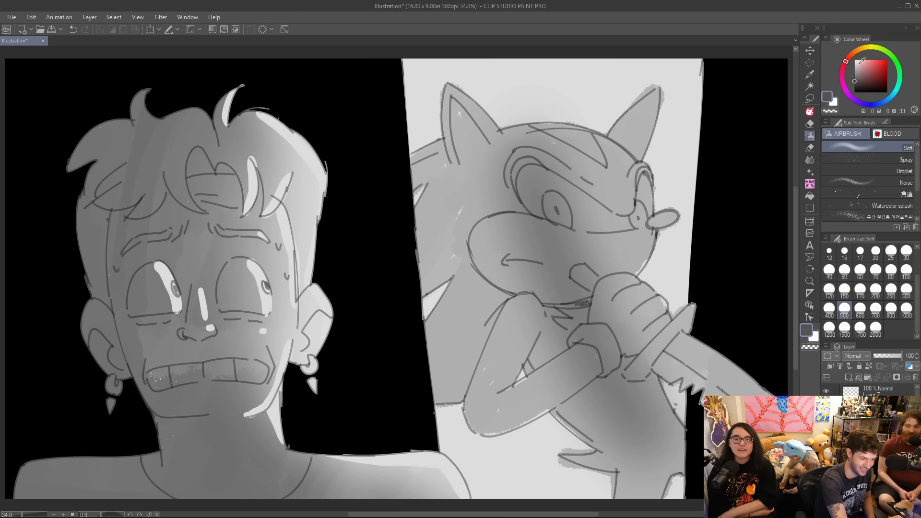
Fade the grey on the hedgehog's ears and top of the head with the Soft eraser at size 600.
key(e)
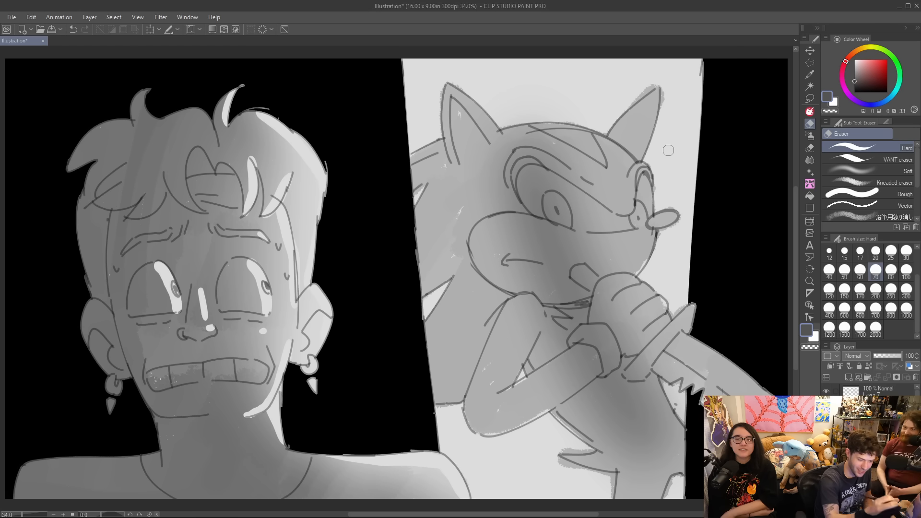
click(869, 171)
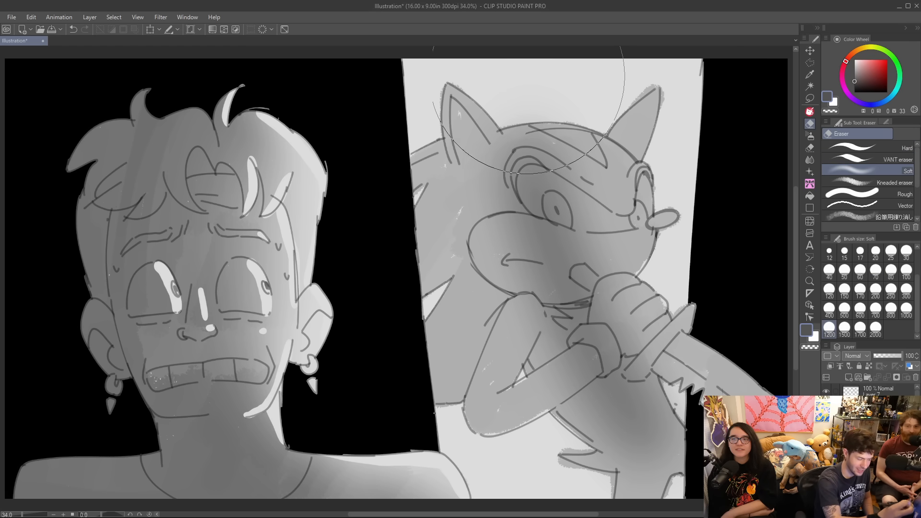
key(bracketleft)
key(bracketleft)
key(bracketleft)
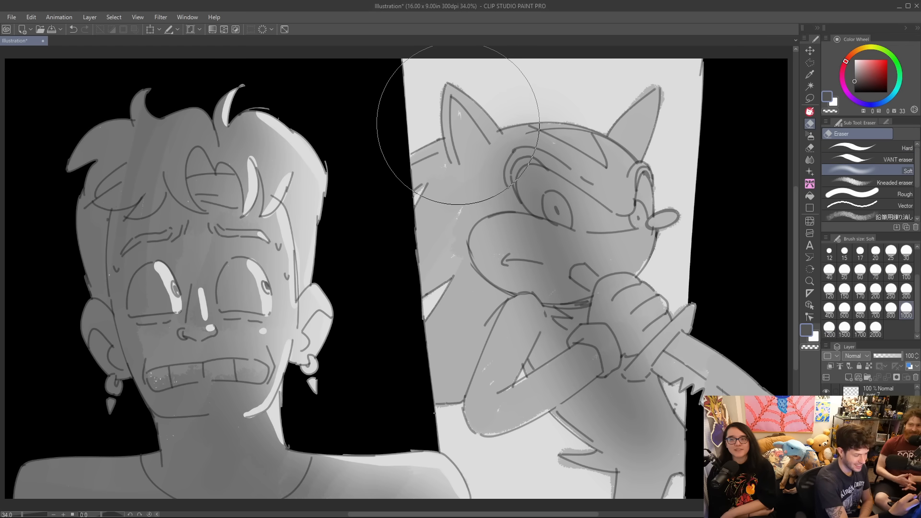
key(bracketleft)
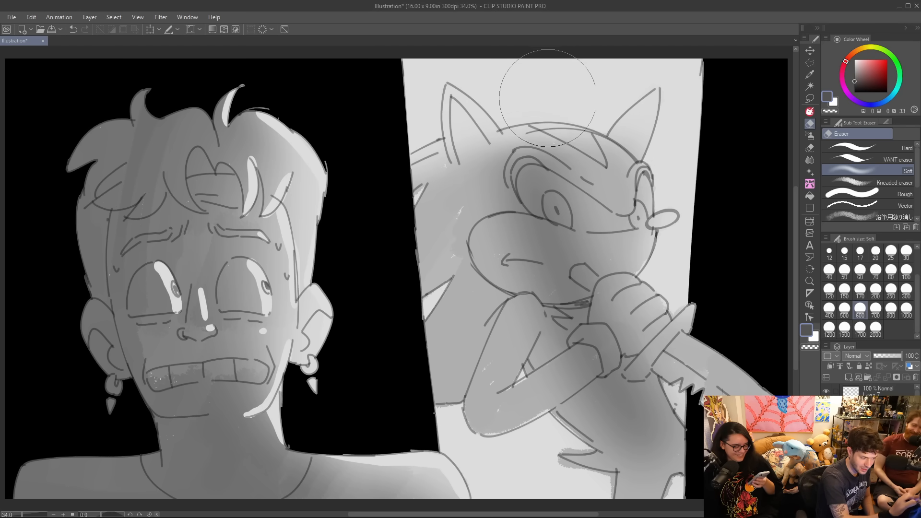
Lighten the hedgehog's back quills, elbow and lower body edges with the Soft eraser at size 300.
key(bracketleft)
key(bracketleft)
key(bracketleft)
mouse_move(430, 302)
mouse_down()
mouse_move(473, 264)
mouse_move(540, 235)
mouse_move(438, 298)
mouse_up()
key(ctrl+z)
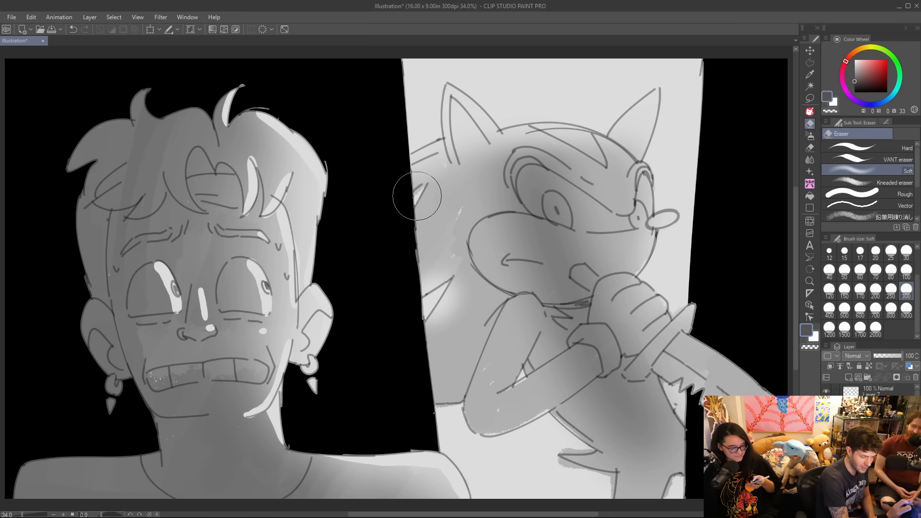
drag(411, 200, 424, 193)
drag(490, 391, 456, 417)
mouse_move(574, 413)
mouse_down()
mouse_move(564, 441)
mouse_move(554, 430)
mouse_move(567, 431)
mouse_move(539, 419)
mouse_move(562, 437)
mouse_move(495, 444)
mouse_move(574, 437)
mouse_up()
key(ctrl+z)
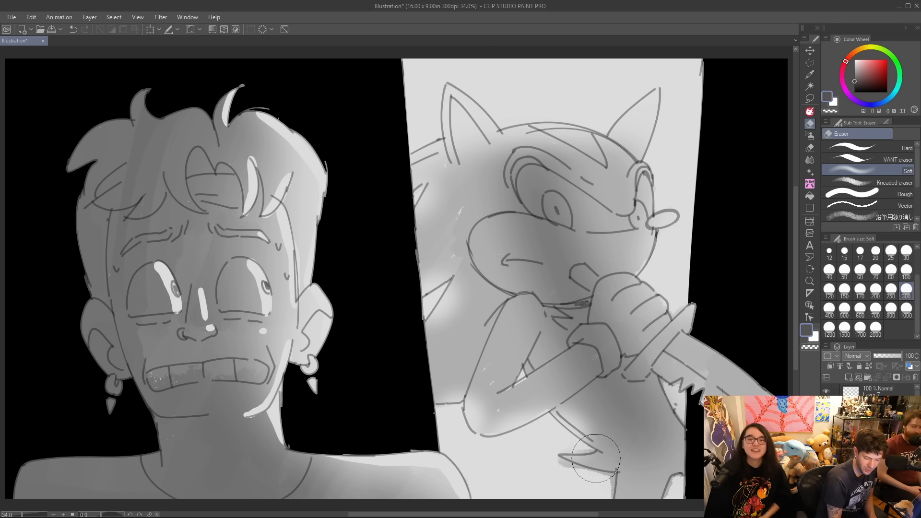
drag(598, 488, 603, 485)
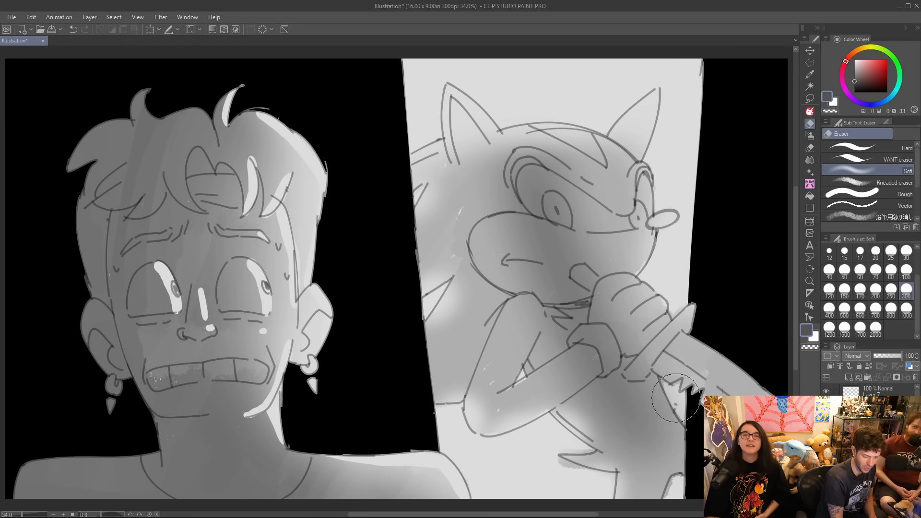
drag(677, 409, 677, 413)
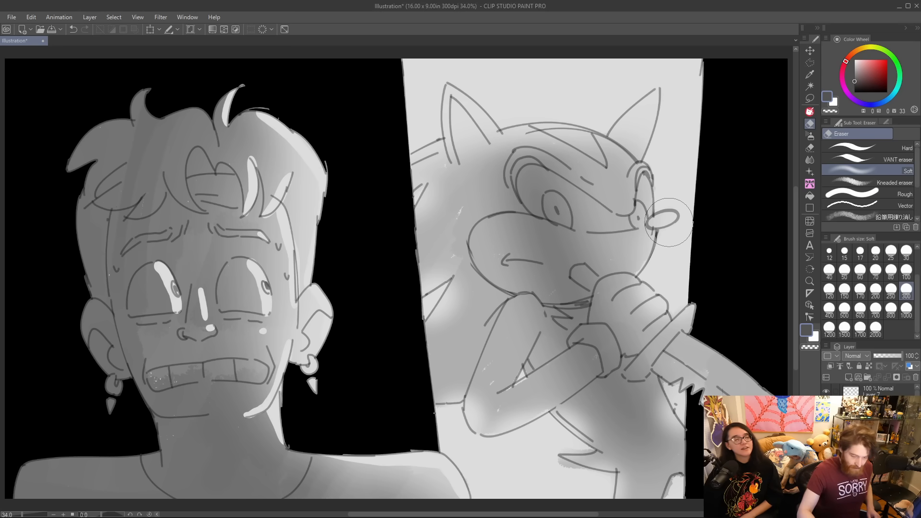
Group the finished drawing's layers in a new folder, collapse it and add a new raster layer.
click(868, 378)
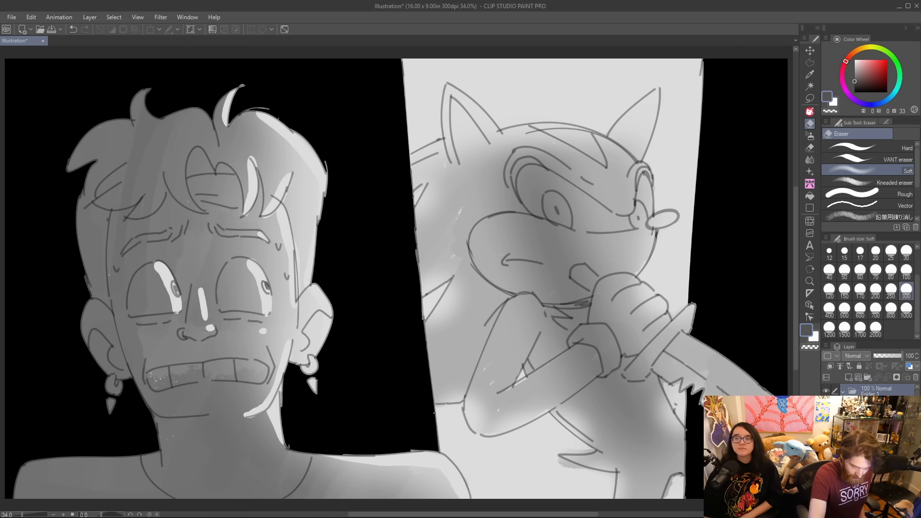
click(877, 404)
shift+click(877, 432)
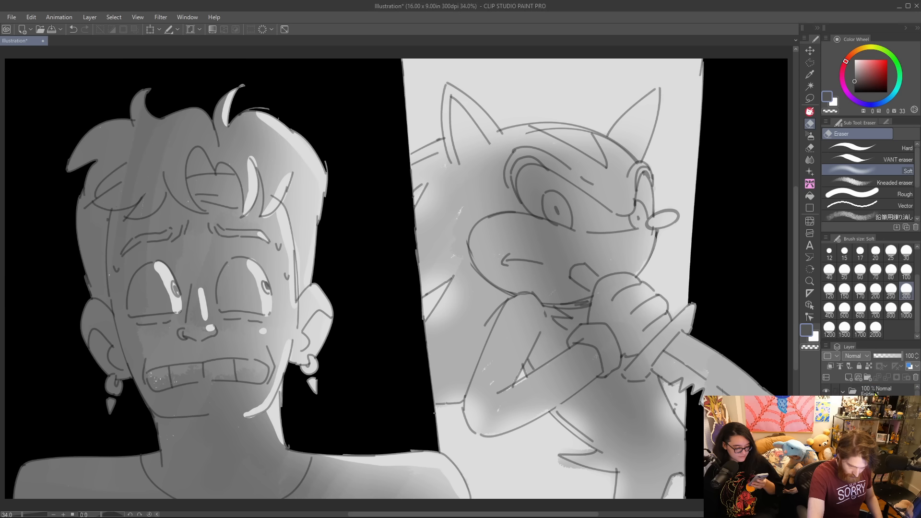
click(846, 392)
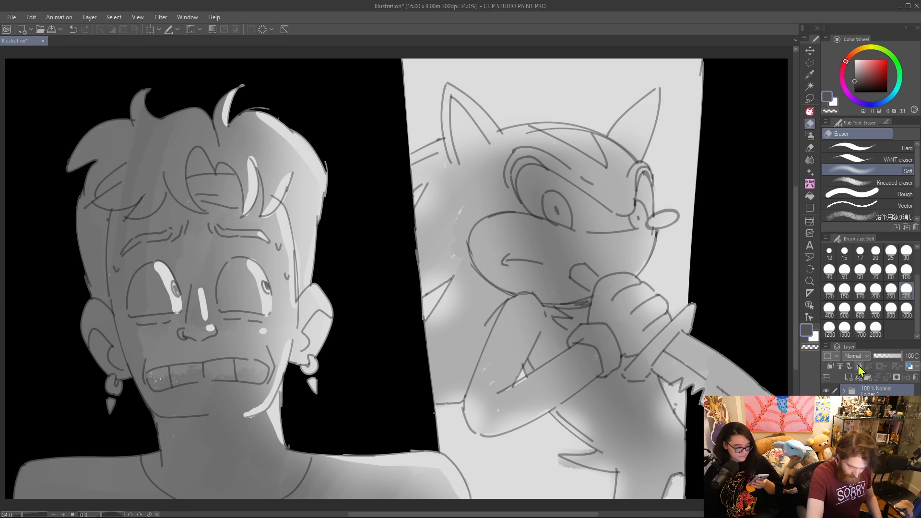
click(851, 378)
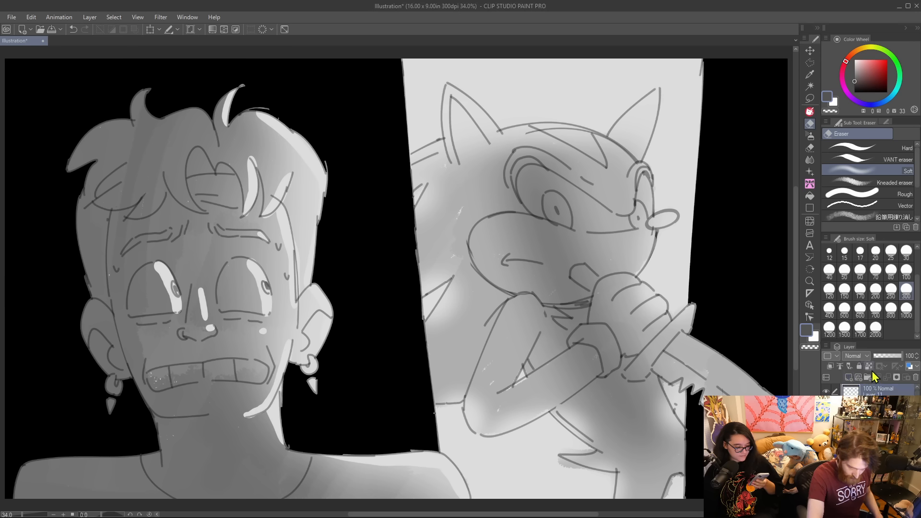
Choose the Modded G-pen and hide the finished drawing to get a blank canvas.
key(p)
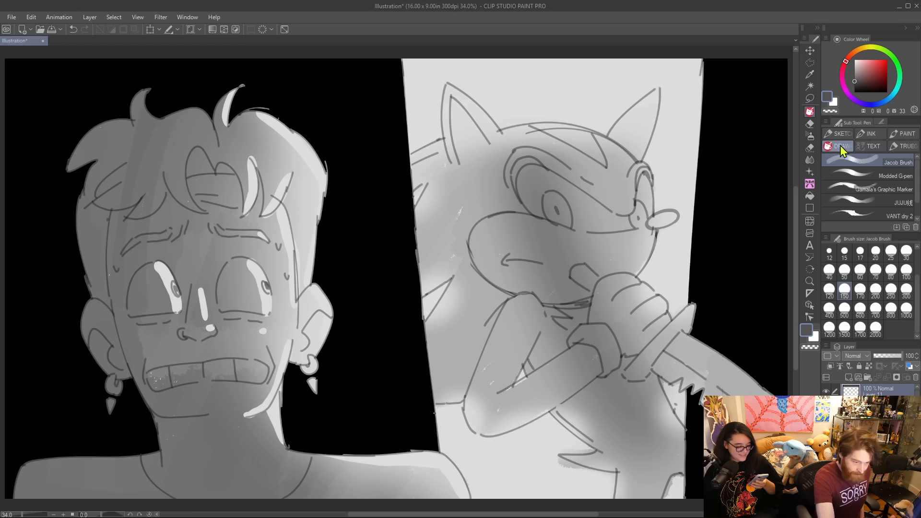
click(856, 177)
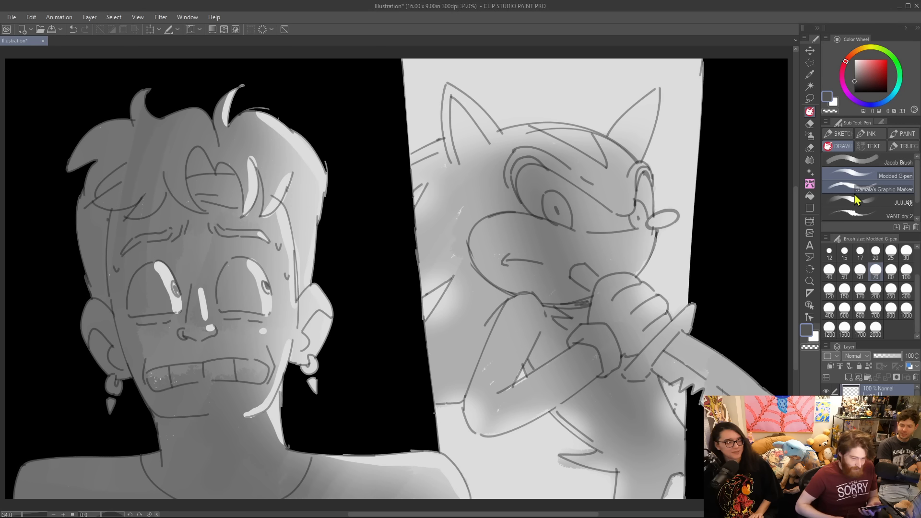
click(848, 377)
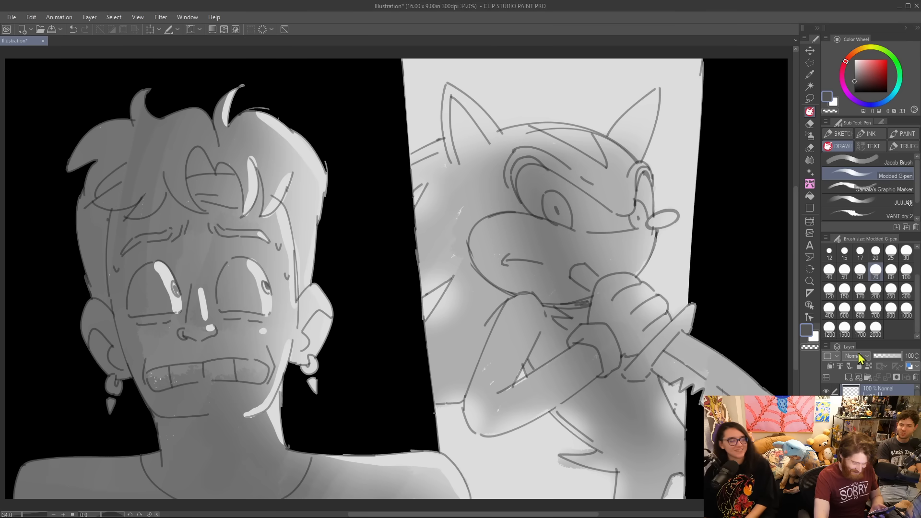
click(827, 407)
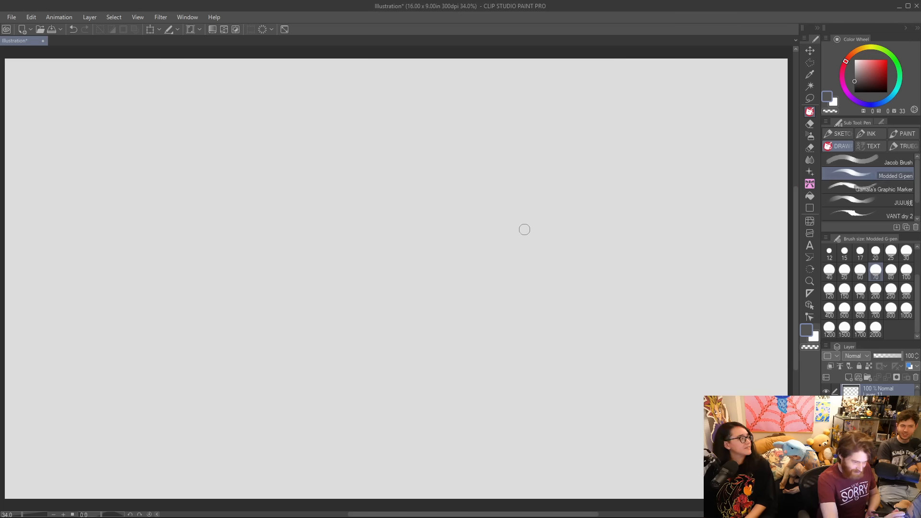
Sketch a rounded head outline tapering to the chin in the upper middle of the canvas, with the pen at size 25.
key(bracketleft)
key(bracketleft)
key(bracketleft)
key(bracketleft)
key(bracketleft)
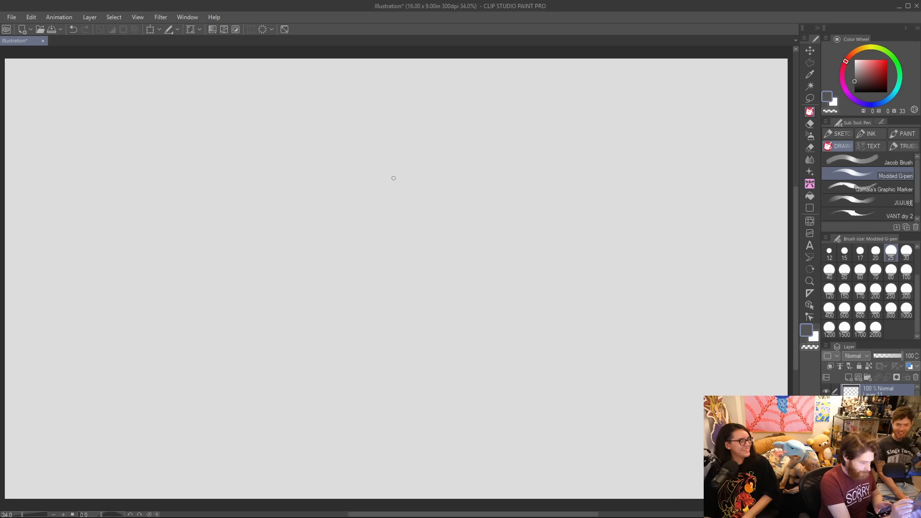
drag(341, 167, 343, 214)
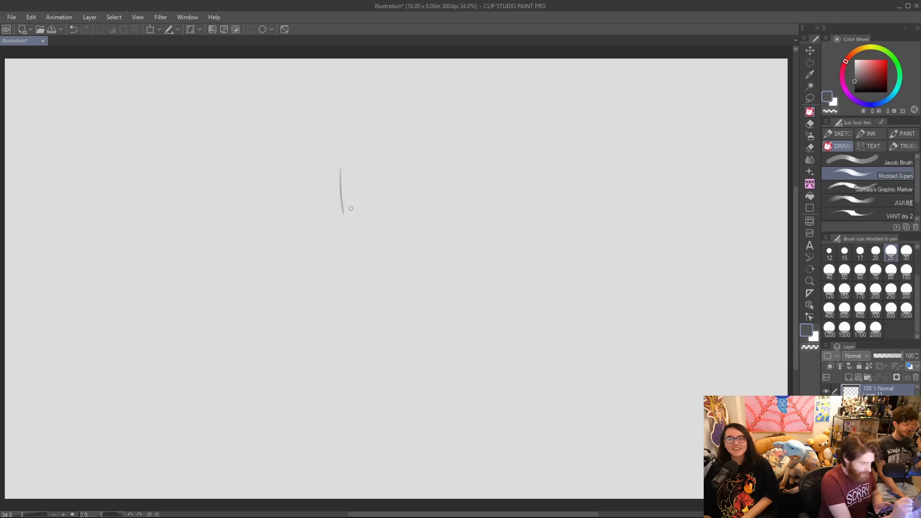
mouse_move(341, 155)
mouse_down()
mouse_move(416, 139)
mouse_move(435, 185)
mouse_up()
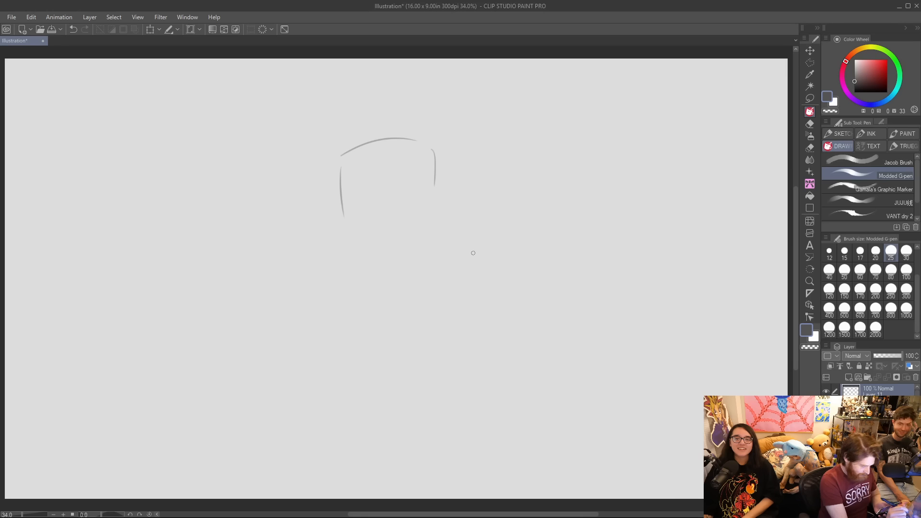
mouse_move(339, 160)
mouse_down()
mouse_move(363, 236)
mouse_move(384, 249)
mouse_move(425, 229)
mouse_up()
drag(435, 166, 432, 217)
drag(420, 148, 436, 170)
drag(339, 171, 367, 136)
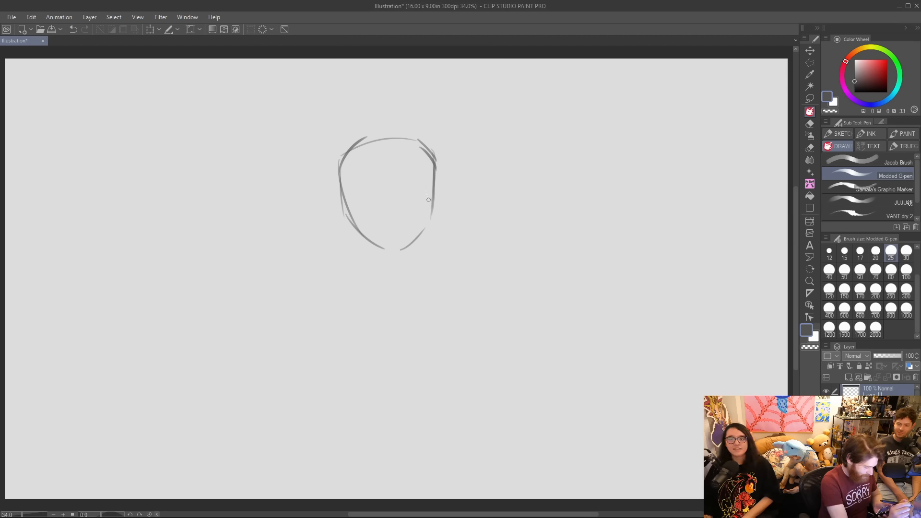
Sketch two slanted eyebrow lines past the head's edges with round eyes beneath, touching up the right eye with the Hard eraser.
mouse_move(315, 184)
mouse_down()
mouse_move(377, 194)
mouse_move(465, 167)
mouse_up()
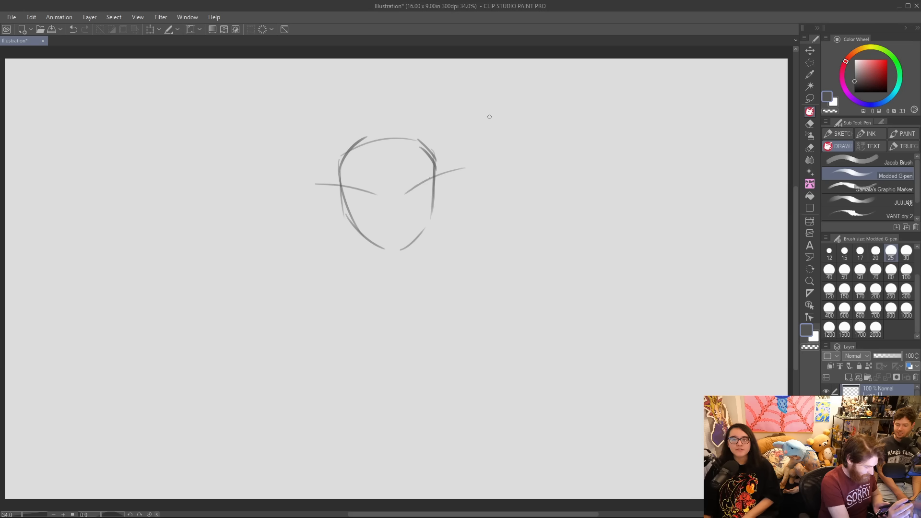
mouse_move(370, 196)
mouse_down()
mouse_move(419, 201)
mouse_move(417, 188)
mouse_move(421, 196)
mouse_up()
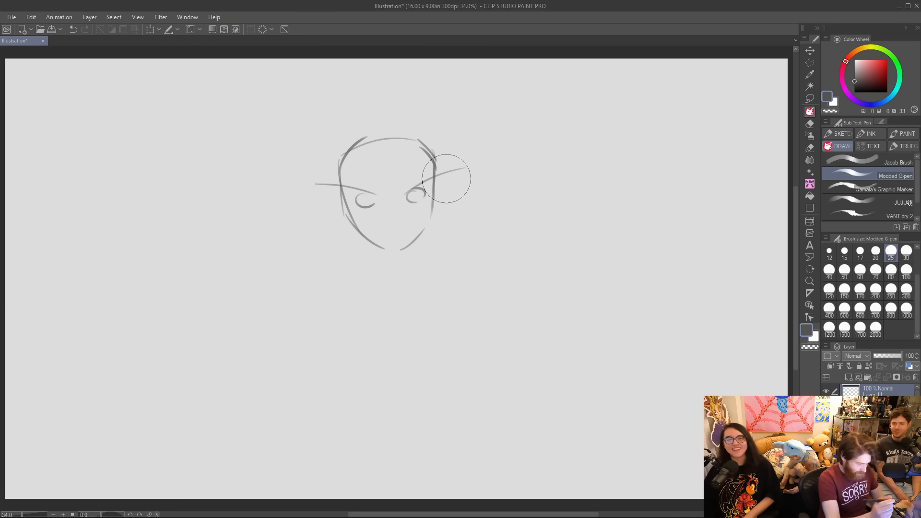
key(ctrl+z)
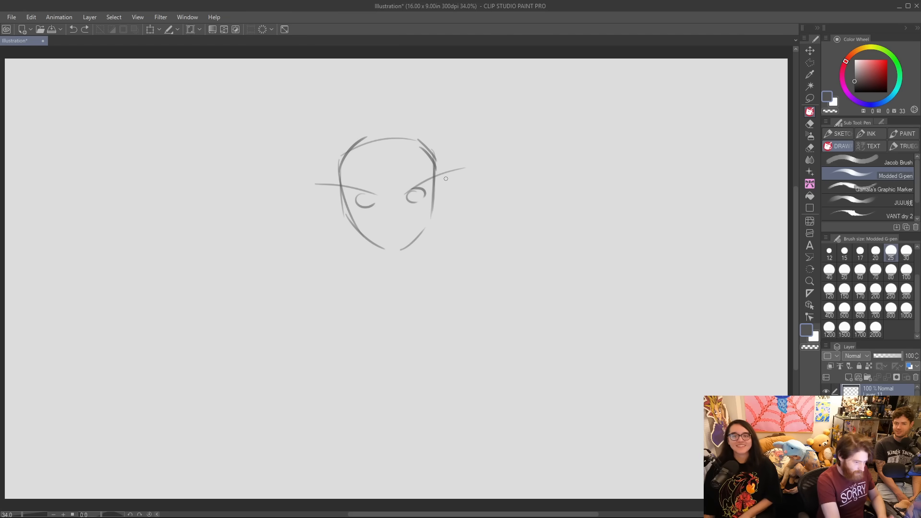
click(810, 124)
click(879, 149)
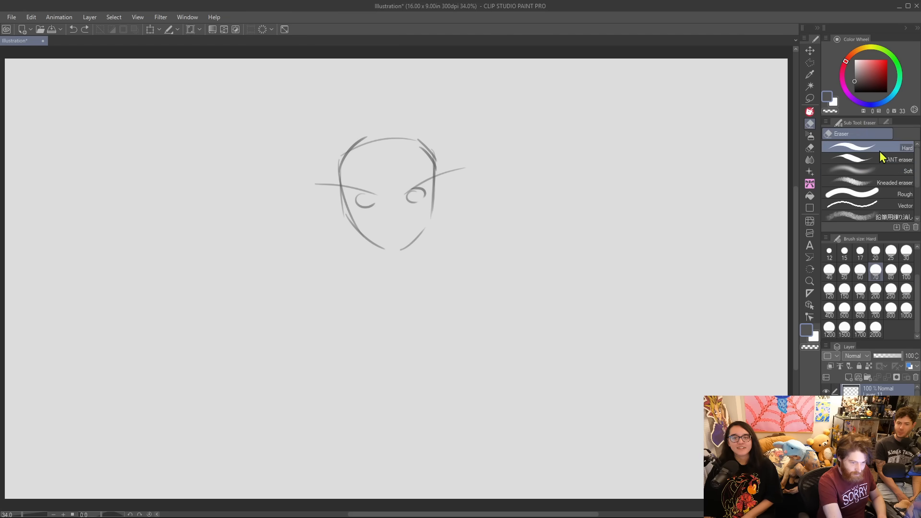
drag(412, 196, 415, 196)
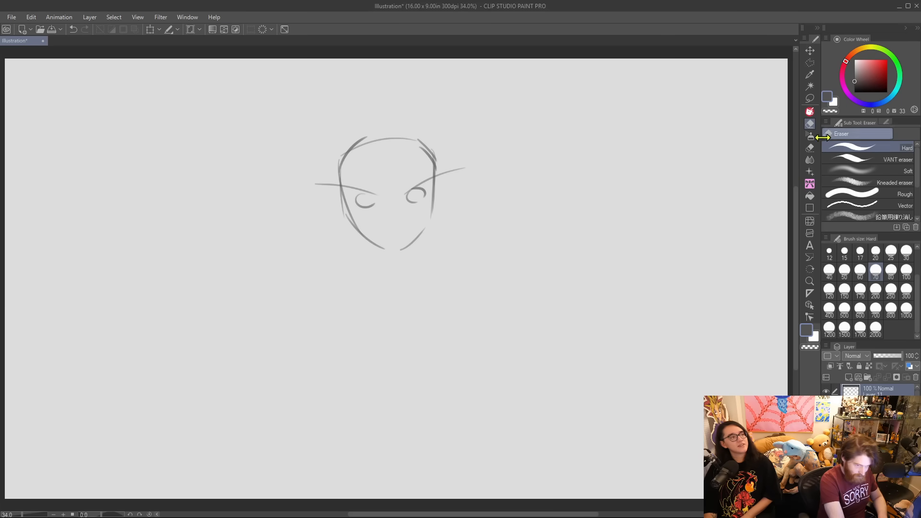
click(811, 114)
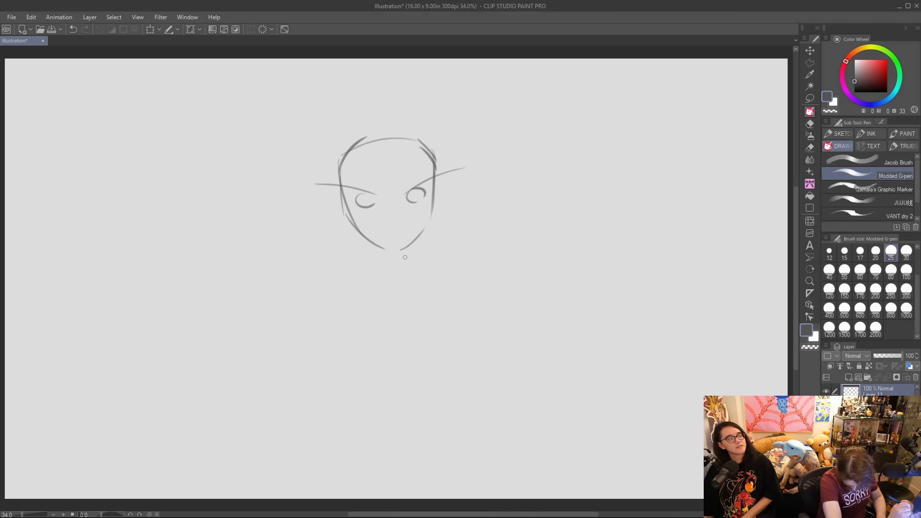
drag(385, 222, 400, 221)
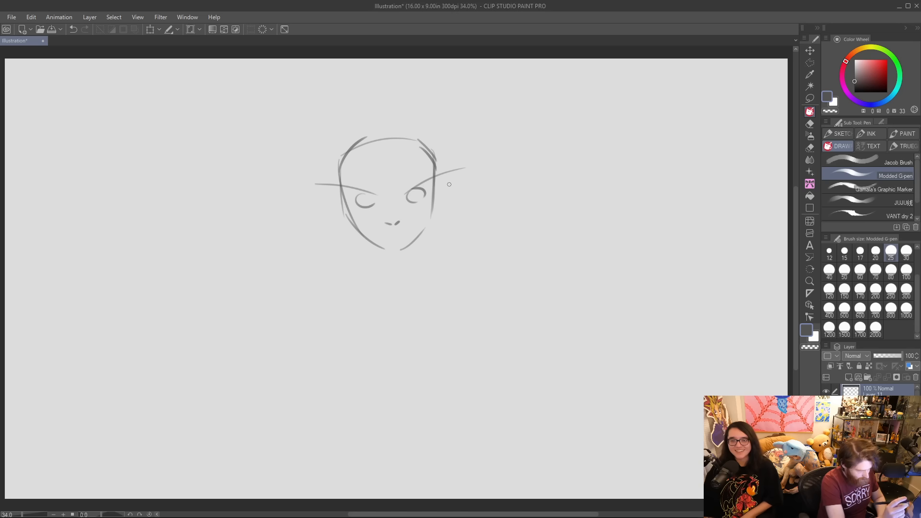
key(ctrl+z)
key(ctrl+z)
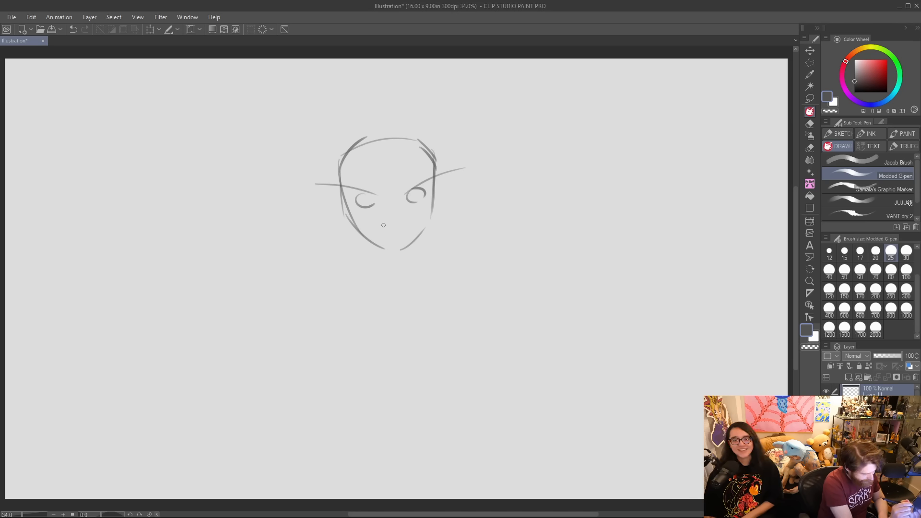
Draw a crooked smirk and redraw both slanted eyebrows as thick strokes reaching past the sides of the head.
mouse_move(378, 227)
mouse_down()
mouse_move(401, 228)
mouse_move(414, 216)
mouse_move(409, 192)
mouse_move(449, 170)
mouse_up()
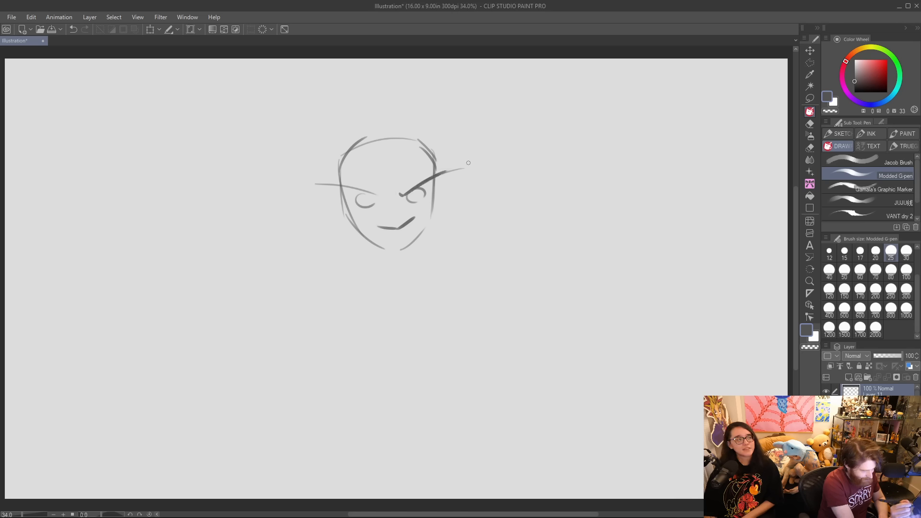
drag(402, 193, 463, 166)
drag(318, 182, 383, 196)
key(ctrl+z)
mouse_move(315, 183)
mouse_down()
mouse_move(391, 192)
mouse_move(350, 186)
mouse_move(380, 194)
mouse_up()
key(ctrl+z)
key(ctrl+z)
drag(289, 184, 383, 194)
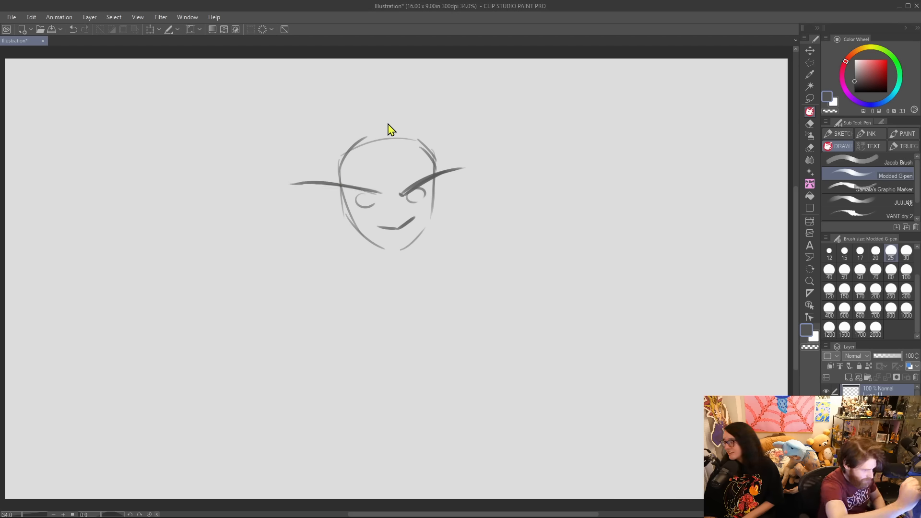
key(ctrl+z)
drag(311, 182, 386, 198)
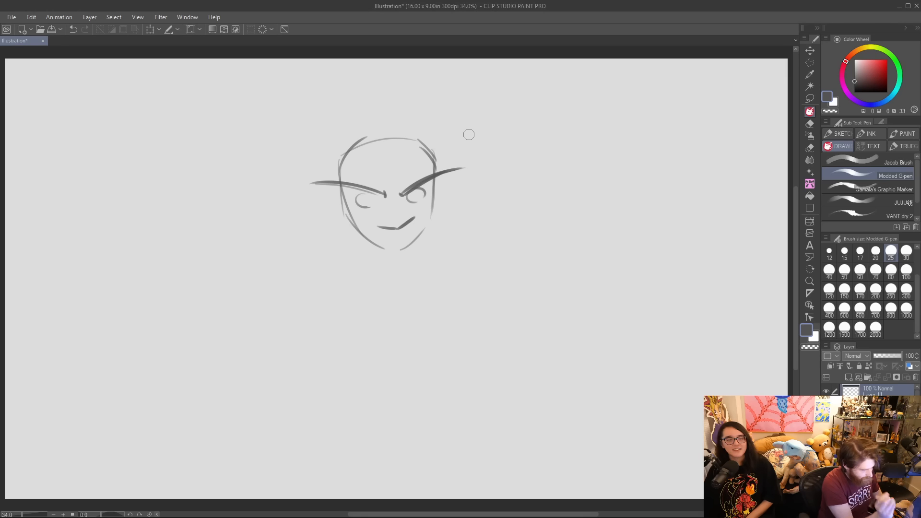
Close and darken both round eye outlines and add a small nose mark above the smirk.
mouse_move(379, 196)
mouse_down()
mouse_move(372, 208)
mouse_move(377, 203)
mouse_up()
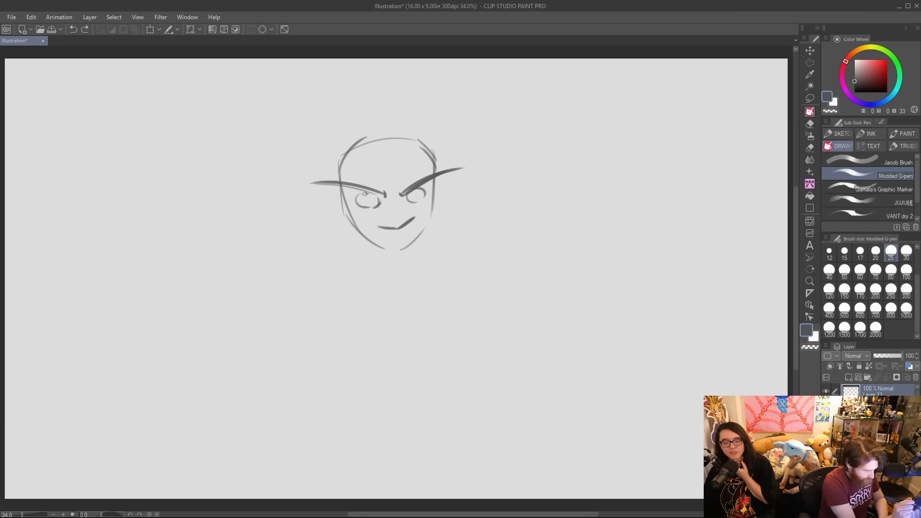
mouse_move(366, 197)
mouse_down()
mouse_move(382, 200)
mouse_move(367, 209)
mouse_move(380, 200)
mouse_move(422, 205)
mouse_move(426, 192)
mouse_up()
key(ctrl+z)
drag(393, 218, 400, 218)
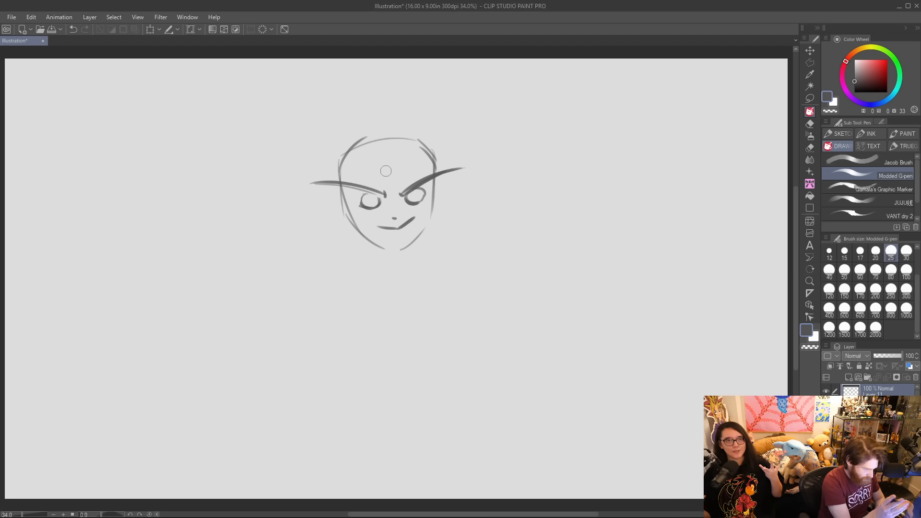
drag(361, 207, 370, 194)
mouse_move(425, 187)
mouse_down()
mouse_move(423, 200)
mouse_move(411, 187)
mouse_move(426, 178)
mouse_up()
drag(364, 193, 377, 194)
Thicken the left eyebrow, then add curved lines above both brows and a bold oval mark on the forehead.
drag(307, 182, 367, 190)
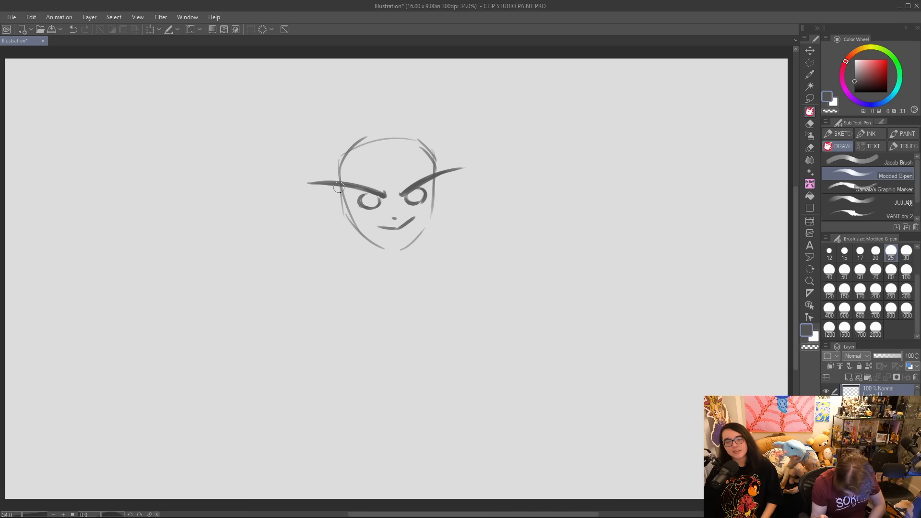
mouse_move(338, 187)
mouse_down()
mouse_move(412, 177)
mouse_move(400, 186)
mouse_move(438, 167)
mouse_up()
drag(388, 153, 400, 156)
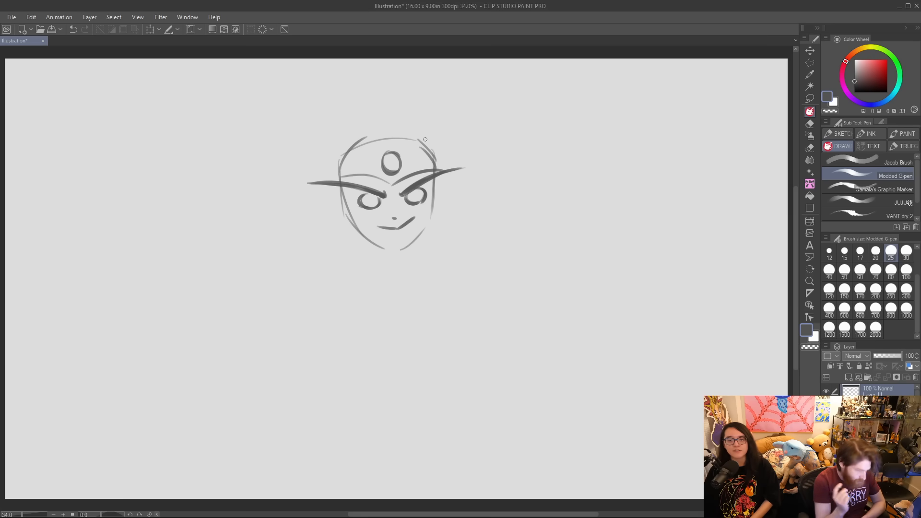
Draw an angular marking that runs from the right brow around the eye to a point on the cheek.
drag(410, 199, 429, 225)
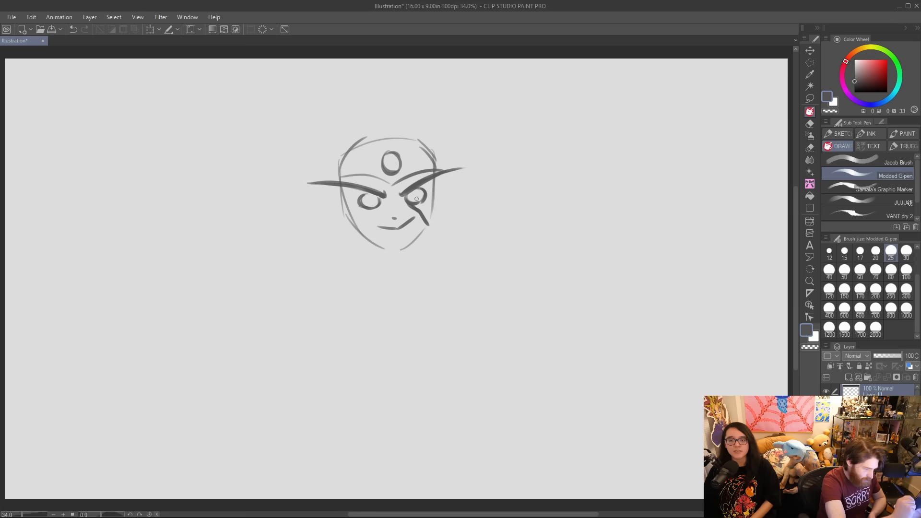
drag(397, 181, 404, 191)
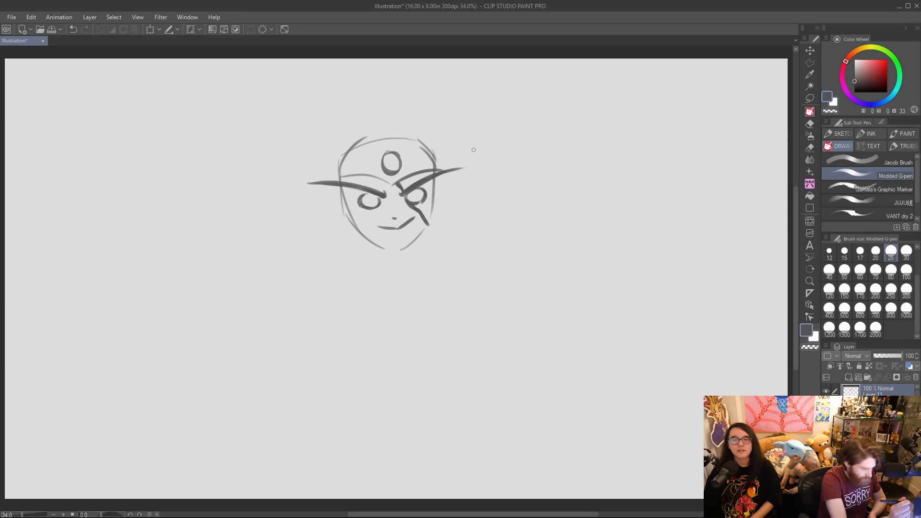
drag(427, 225, 437, 180)
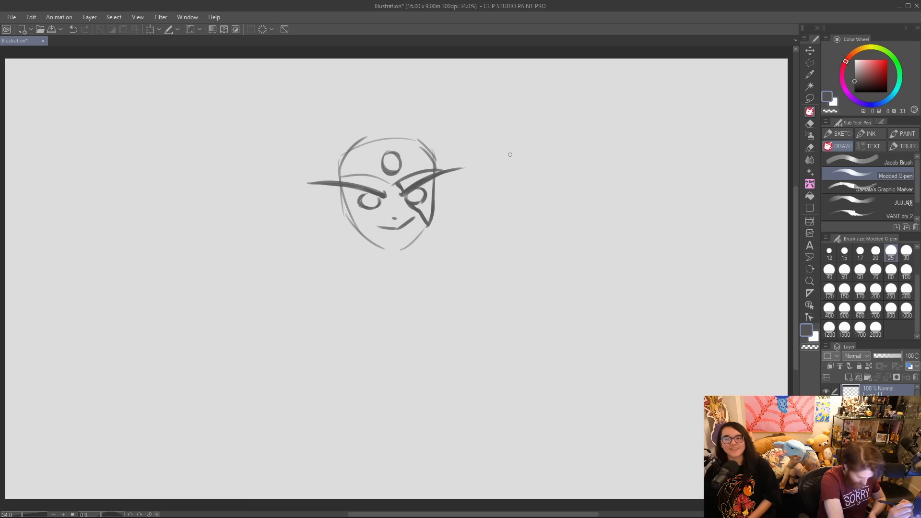
Draw a centre-parted hairline down both sides of the forehead, with a pointed strand flaring out beside the right cheek.
drag(367, 139, 352, 205)
mouse_move(365, 155)
mouse_down()
mouse_move(383, 138)
mouse_move(416, 137)
mouse_move(425, 177)
mouse_up()
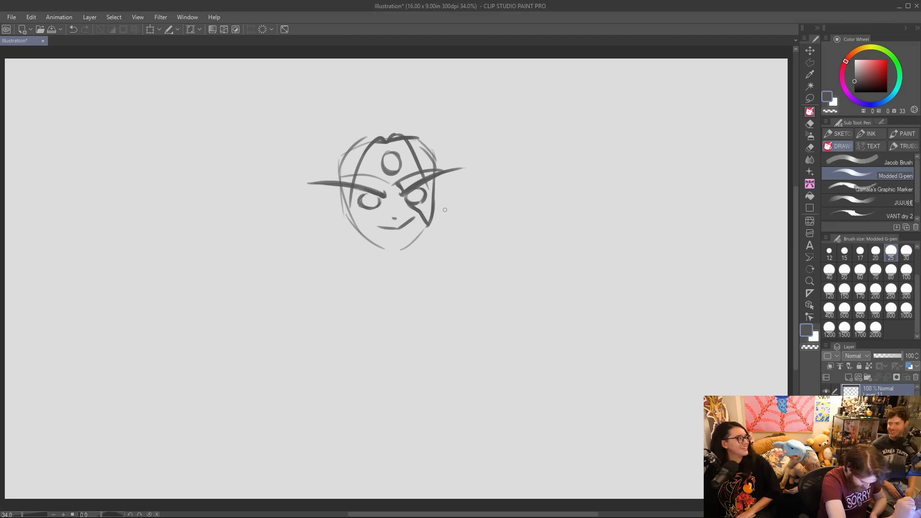
drag(412, 154, 459, 229)
drag(441, 197, 460, 229)
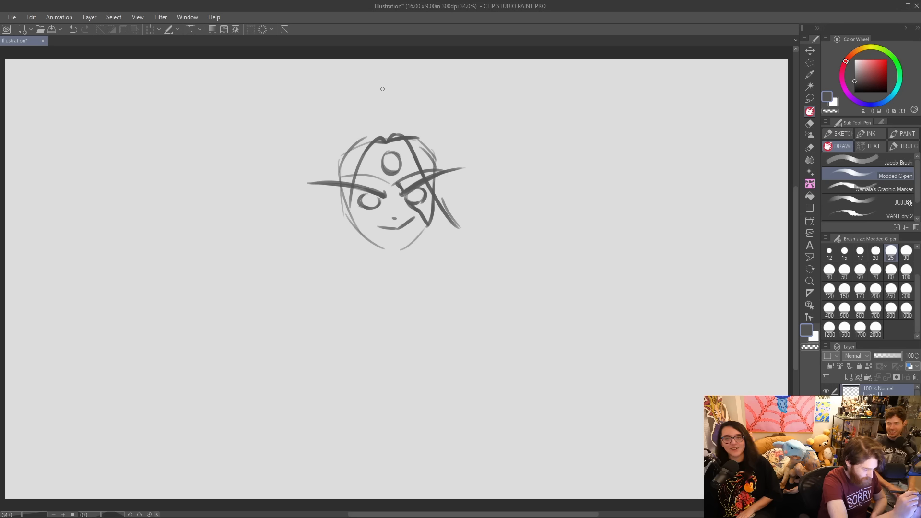
Draw long pointed hair locks hanging past the jaw on both sides of the face.
drag(373, 140, 355, 272)
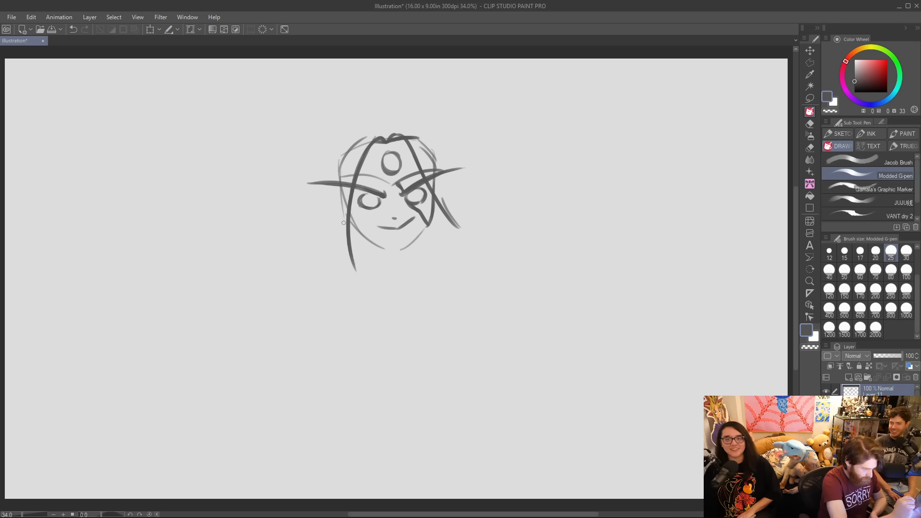
drag(359, 135, 341, 251)
drag(331, 200, 358, 271)
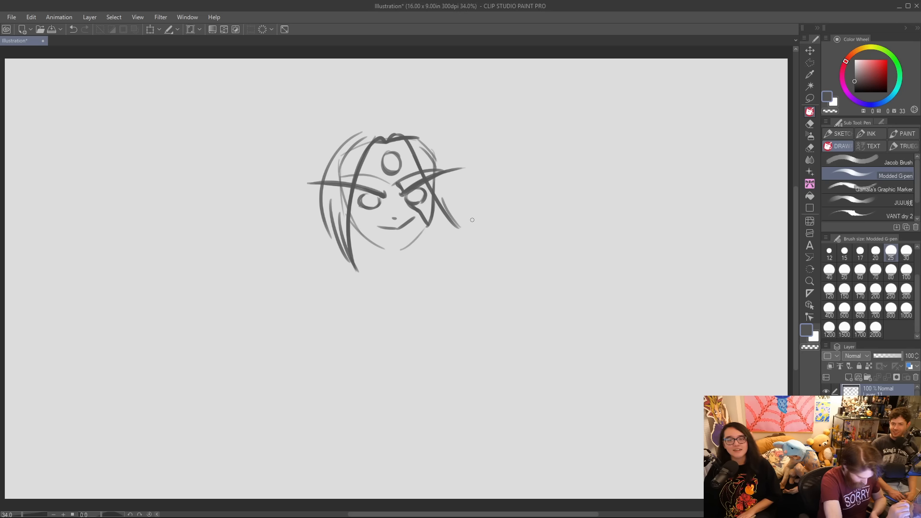
drag(430, 192, 444, 264)
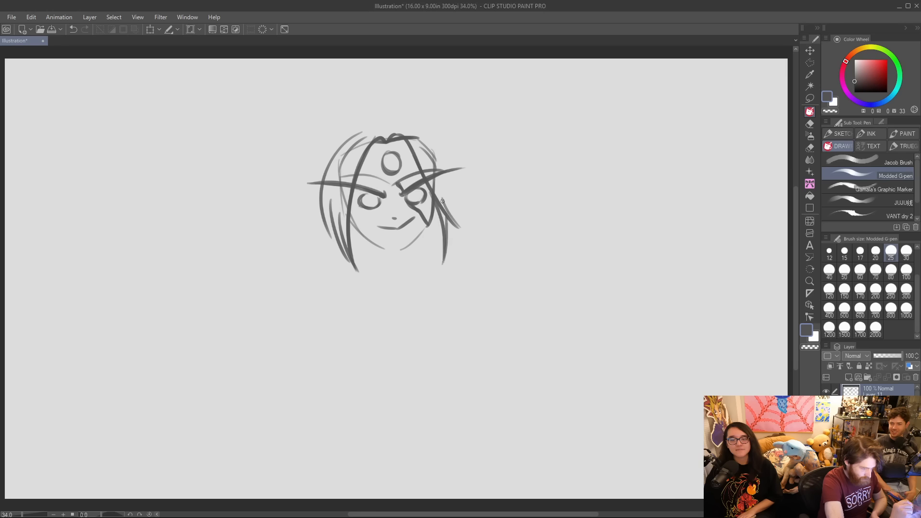
mouse_move(428, 128)
mouse_down()
mouse_move(491, 225)
mouse_move(463, 200)
mouse_move(461, 269)
mouse_up()
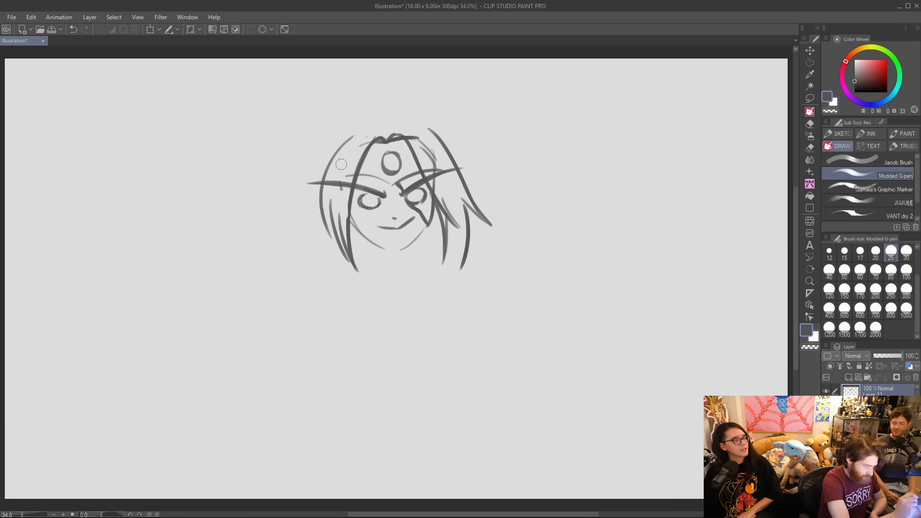
Remove the rough upper-left hair lines, draw a parted hair crown above the head and redraw the jawline more firmly.
key(ctrl+z)
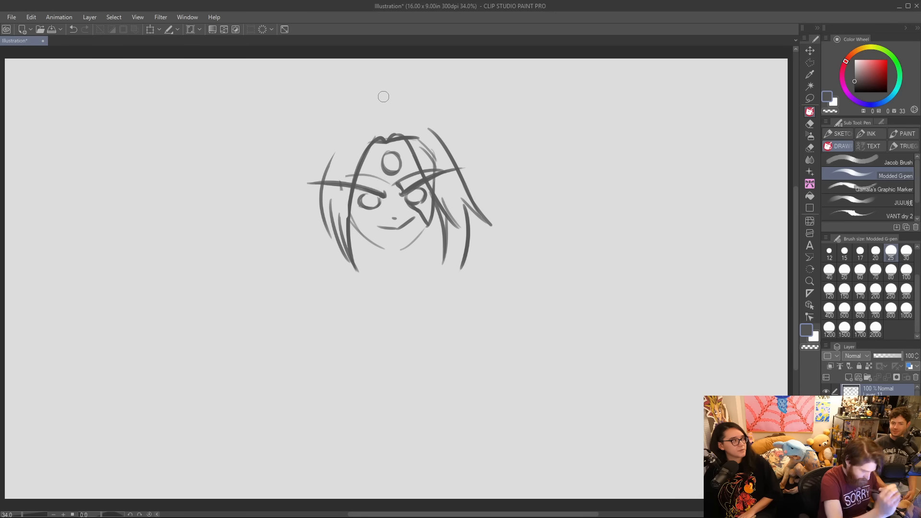
mouse_move(376, 103)
mouse_down()
mouse_move(324, 176)
mouse_move(414, 100)
mouse_move(447, 142)
mouse_up()
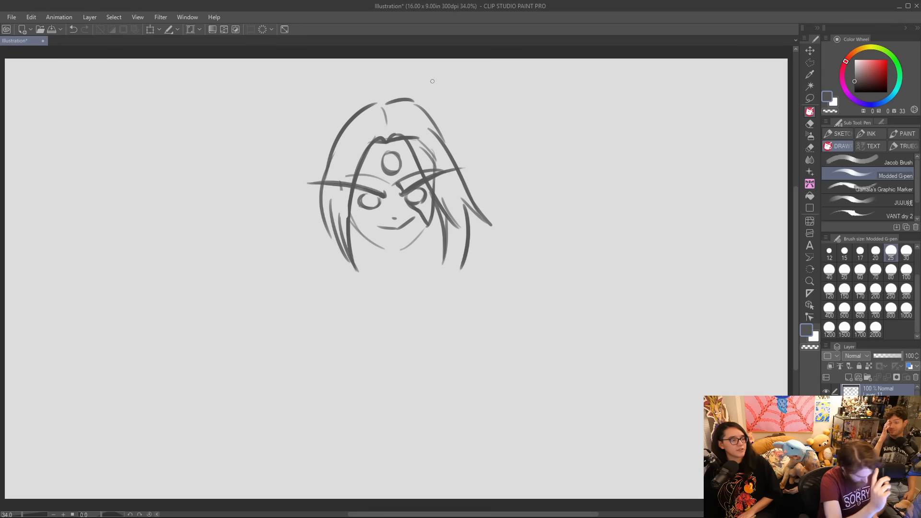
drag(363, 230, 390, 252)
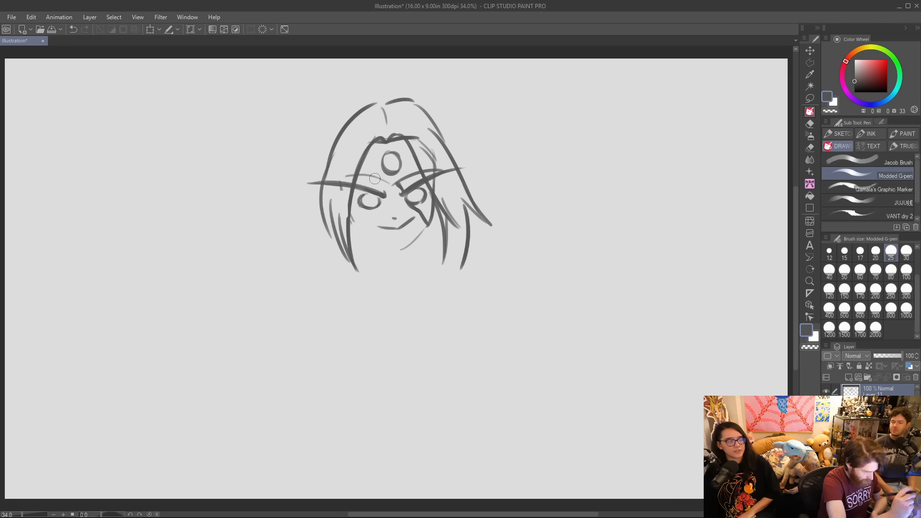
mouse_move(353, 216)
mouse_down()
mouse_move(389, 248)
mouse_move(423, 229)
mouse_move(435, 202)
mouse_up()
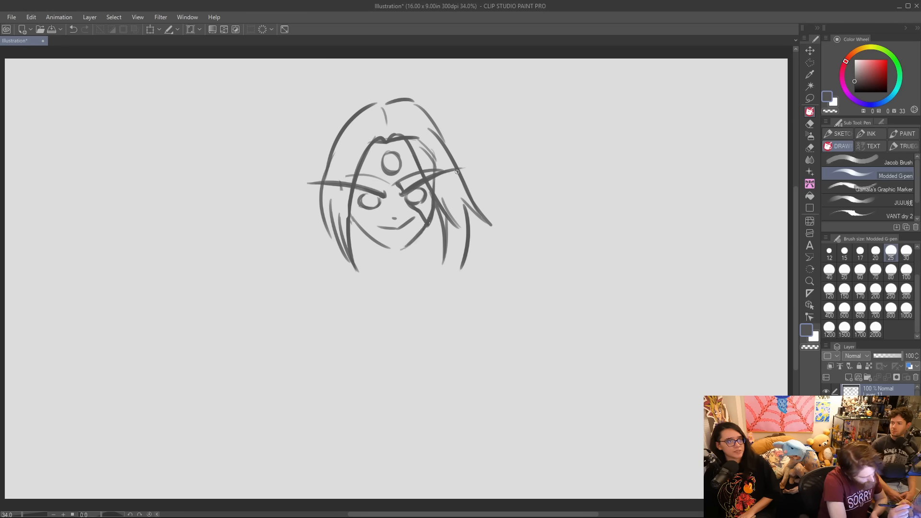
Darken the hair's outer contour over the crown and add short strand lines inside its left side.
drag(324, 173, 375, 109)
mouse_move(331, 170)
mouse_down()
mouse_move(370, 103)
mouse_move(393, 84)
mouse_move(390, 100)
mouse_move(415, 96)
mouse_up()
mouse_move(322, 206)
mouse_down()
mouse_move(350, 117)
mouse_move(373, 104)
mouse_up()
drag(341, 133, 345, 150)
mouse_move(368, 103)
mouse_down()
mouse_move(416, 100)
mouse_move(430, 111)
mouse_up()
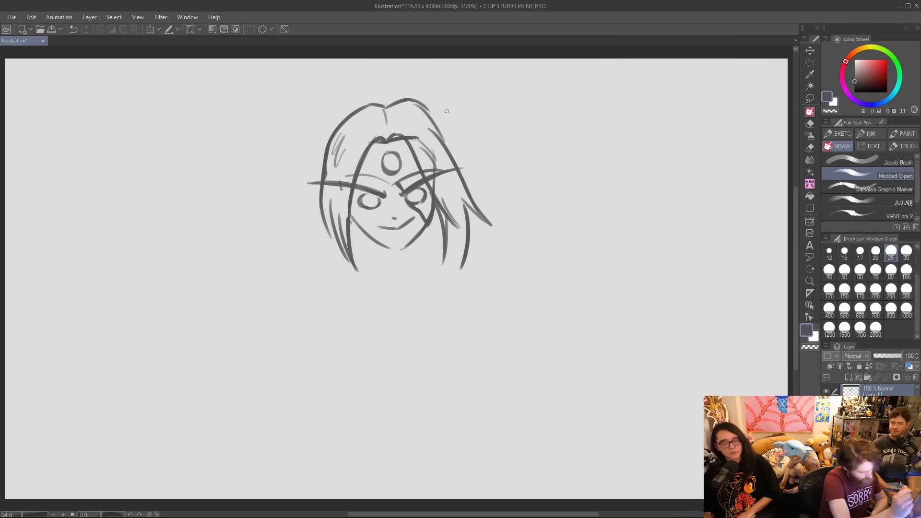
Add a long pointed ear on each side of the hair and reinforce the right jaw and cheek line.
mouse_move(324, 155)
mouse_down()
mouse_move(290, 108)
mouse_move(322, 179)
mouse_up()
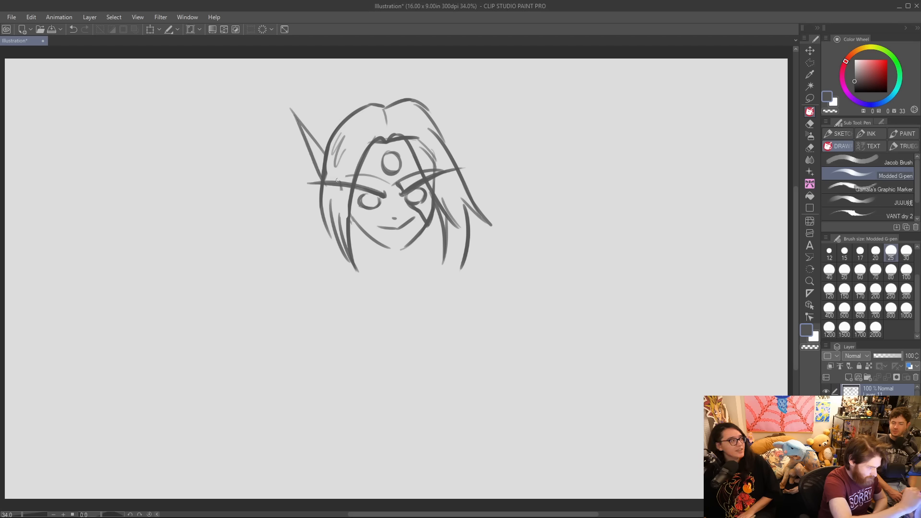
mouse_move(449, 157)
mouse_down()
mouse_move(468, 121)
mouse_move(457, 165)
mouse_move(452, 136)
mouse_move(467, 110)
mouse_move(457, 166)
mouse_up()
drag(415, 236, 434, 192)
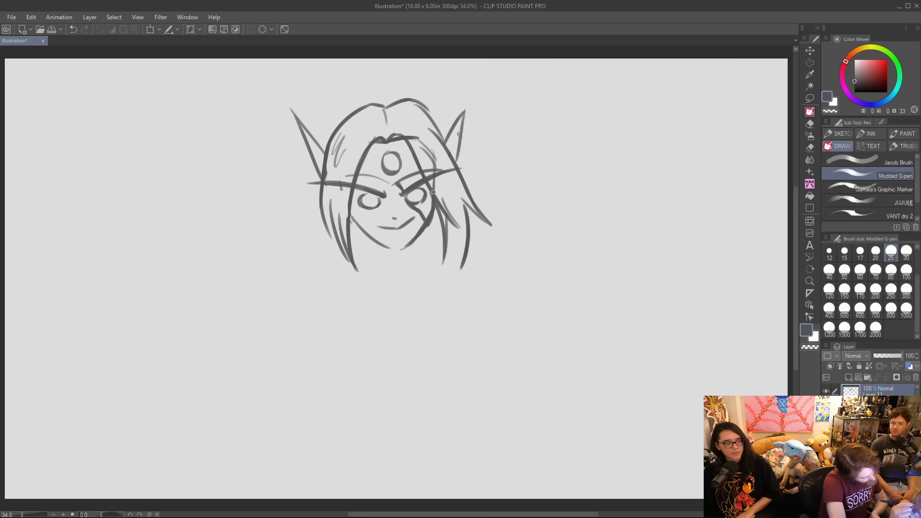
Darken the peaked hairline, redraw the forehead gem smaller and add brow details, and turn the smirk into an open, fanged grin.
mouse_move(377, 150)
mouse_down()
mouse_move(402, 129)
mouse_move(389, 158)
mouse_move(395, 169)
mouse_move(386, 157)
mouse_move(408, 145)
mouse_move(385, 143)
mouse_move(410, 145)
mouse_up()
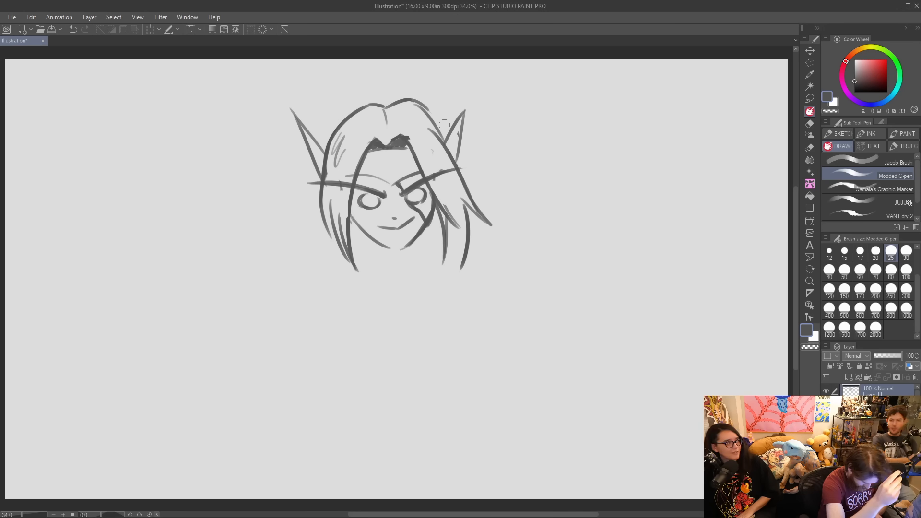
mouse_move(391, 159)
mouse_down()
mouse_move(361, 176)
mouse_move(394, 188)
mouse_move(417, 171)
mouse_up()
drag(362, 190, 391, 199)
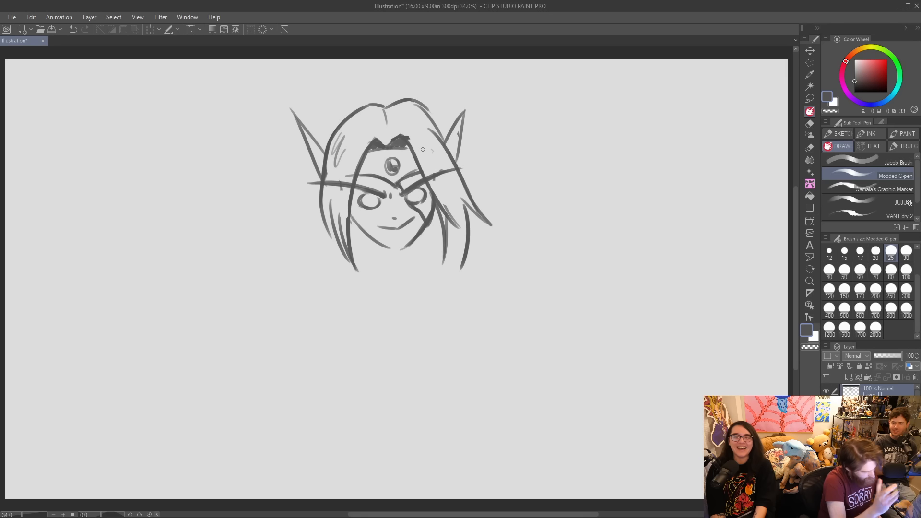
mouse_move(415, 218)
mouse_down()
mouse_move(390, 235)
mouse_move(399, 235)
mouse_up()
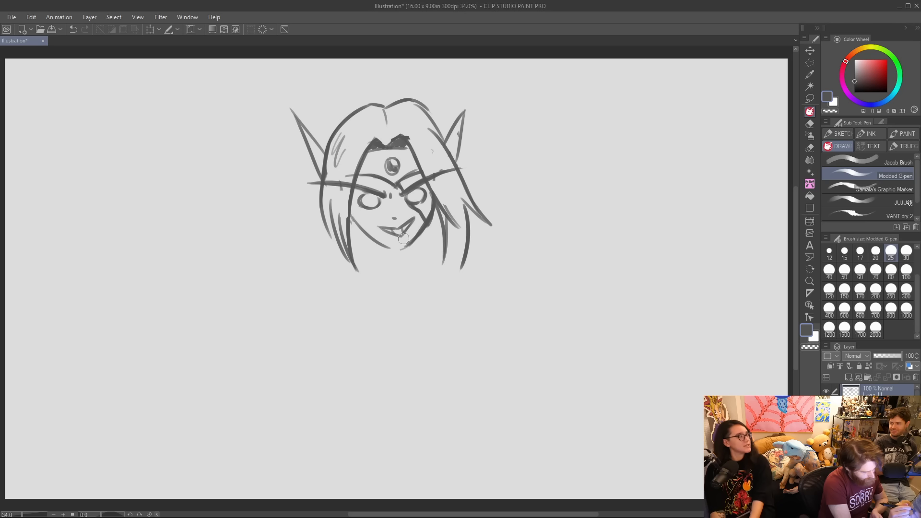
Erase the inner hair locks on the face's right side, redraw them as thinner strands and add neck lines below the jaw.
drag(436, 187, 455, 250)
drag(452, 218, 455, 231)
drag(432, 190, 448, 258)
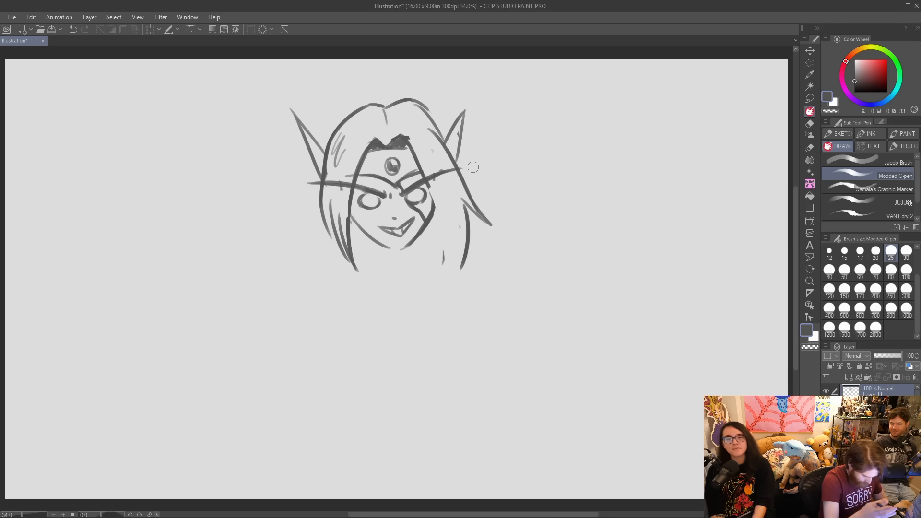
drag(424, 178, 434, 258)
drag(437, 217, 445, 260)
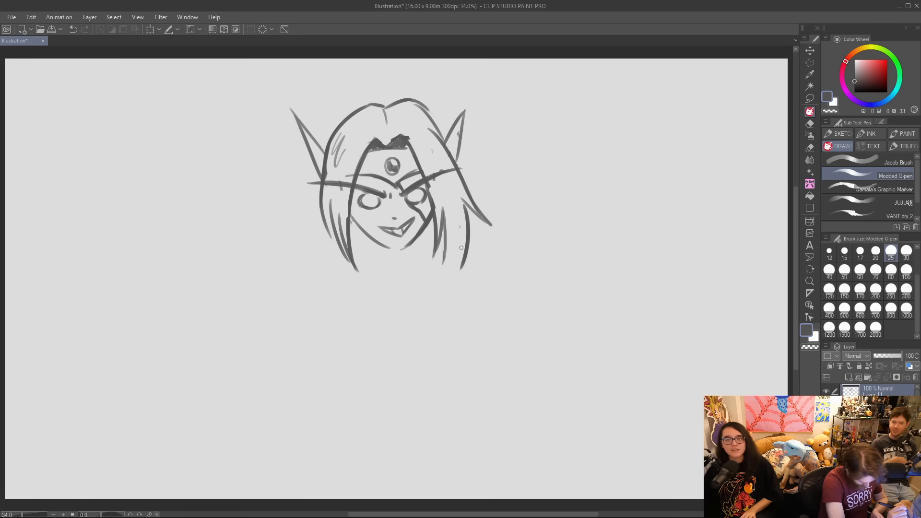
drag(360, 231, 379, 267)
mouse_move(422, 230)
mouse_down()
mouse_move(424, 250)
mouse_move(374, 252)
mouse_up()
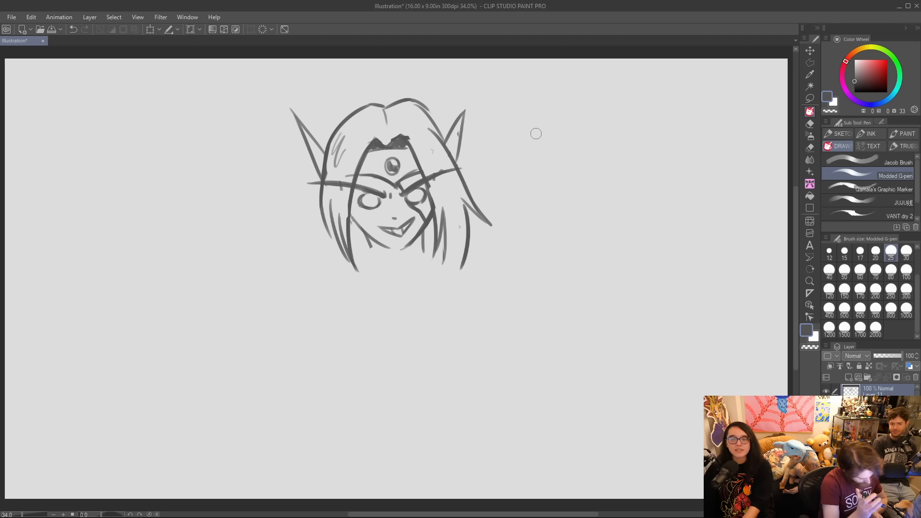
Draw a tall pointed collar flaring out on both sides of the hair, with double edges sloping toward the chest.
mouse_move(320, 210)
mouse_down()
mouse_move(290, 247)
mouse_move(331, 264)
mouse_up()
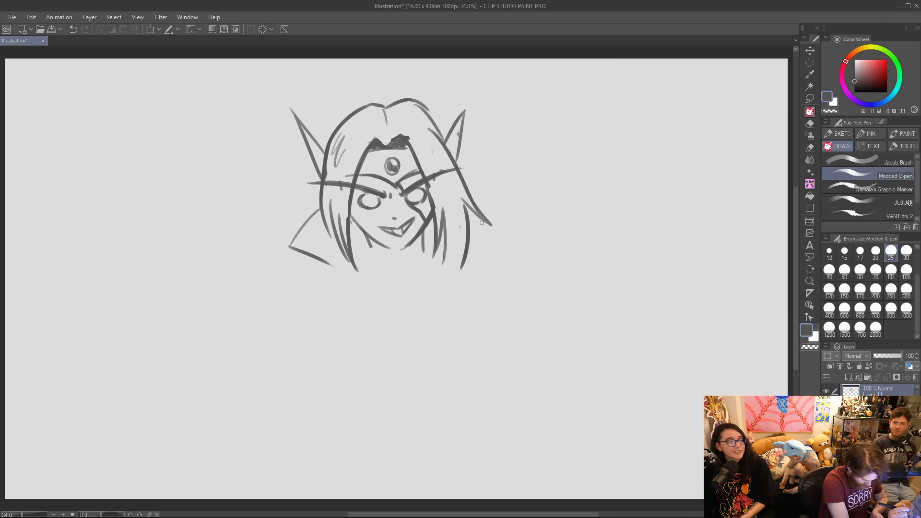
mouse_move(471, 212)
mouse_down()
mouse_move(489, 225)
mouse_move(449, 300)
mouse_up()
drag(479, 230, 453, 298)
drag(317, 240, 382, 289)
drag(327, 261, 388, 300)
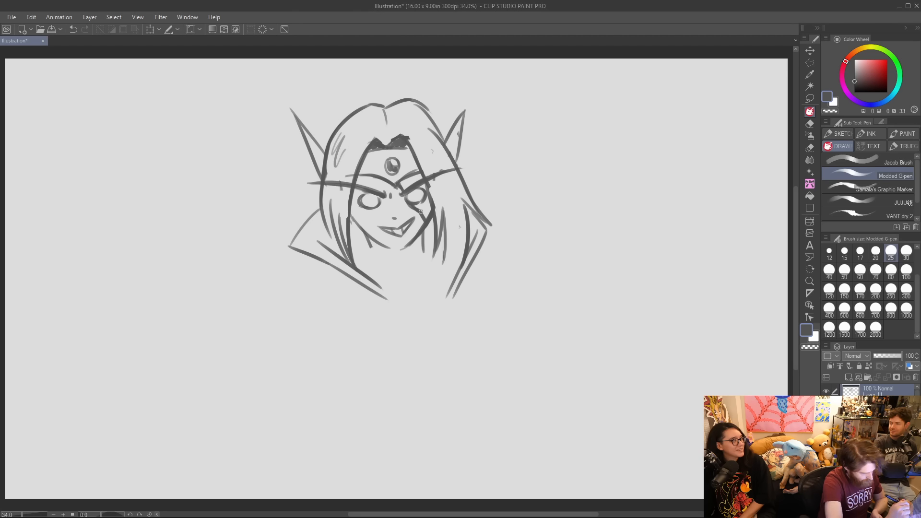
drag(480, 236, 449, 294)
mouse_move(460, 283)
mouse_down()
mouse_move(470, 245)
mouse_move(418, 307)
mouse_move(488, 238)
mouse_up()
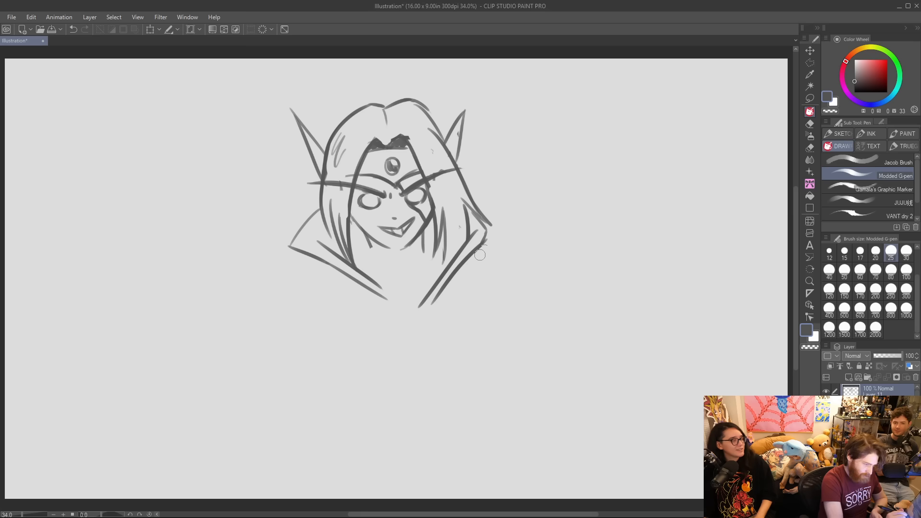
Redraw the right outer hair lock and collar point without overlap, and add a choker with a round gem around the neck.
drag(469, 208, 493, 230)
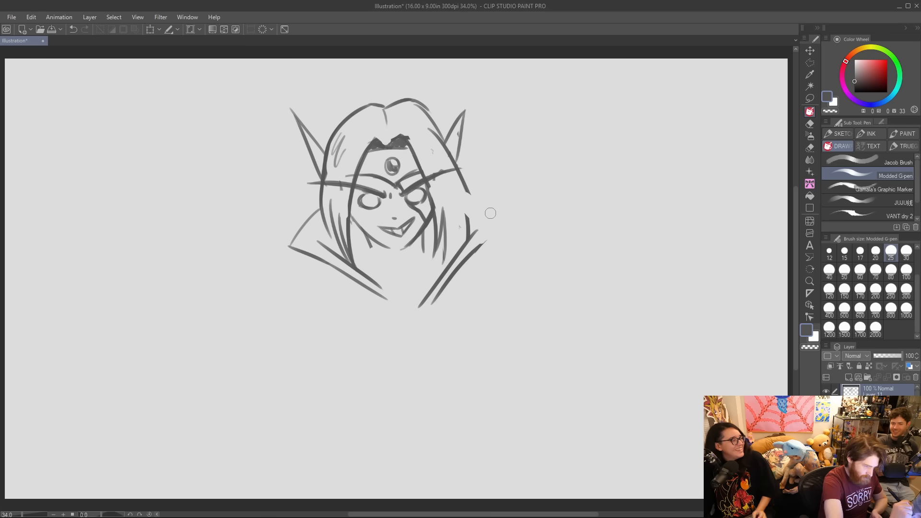
drag(463, 171, 451, 250)
mouse_move(448, 157)
mouse_down()
mouse_move(481, 201)
mouse_move(490, 226)
mouse_move(478, 245)
mouse_up()
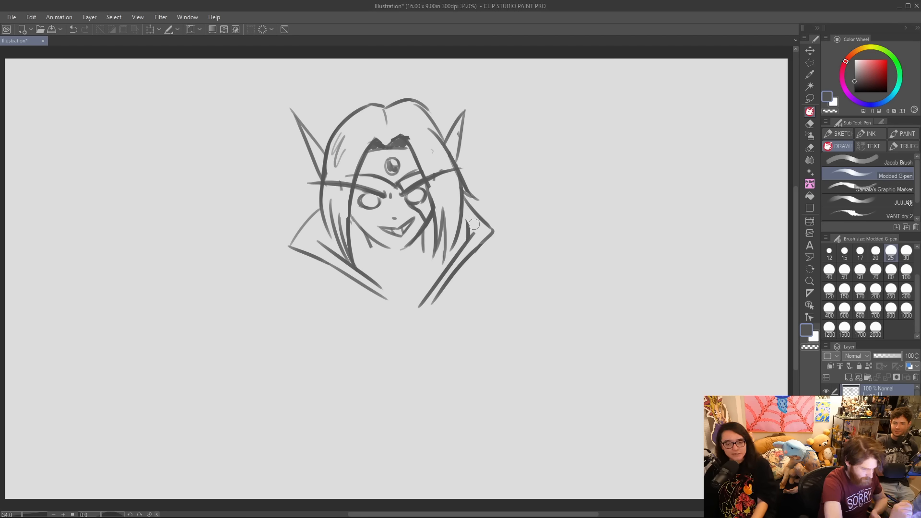
drag(463, 219, 474, 230)
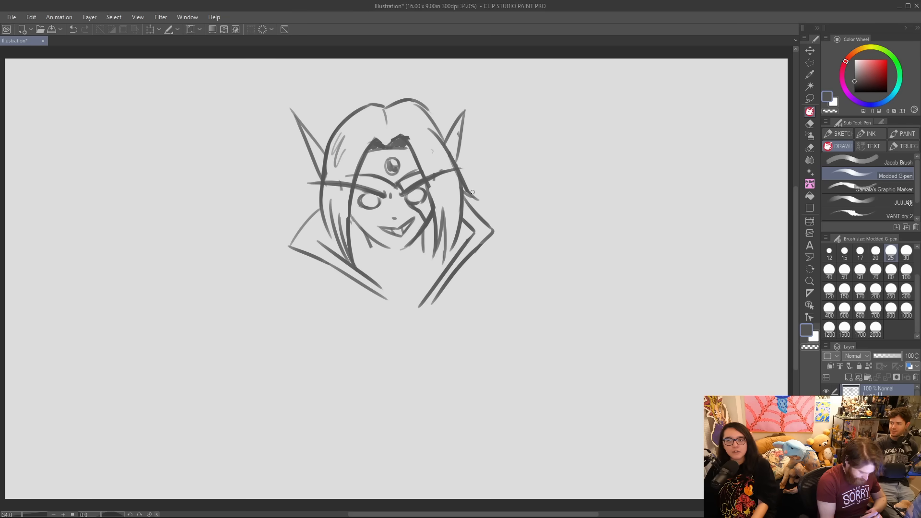
mouse_move(379, 263)
mouse_down()
mouse_move(408, 267)
mouse_move(425, 255)
mouse_move(393, 275)
mouse_move(373, 265)
mouse_move(373, 275)
mouse_up()
drag(423, 259, 442, 269)
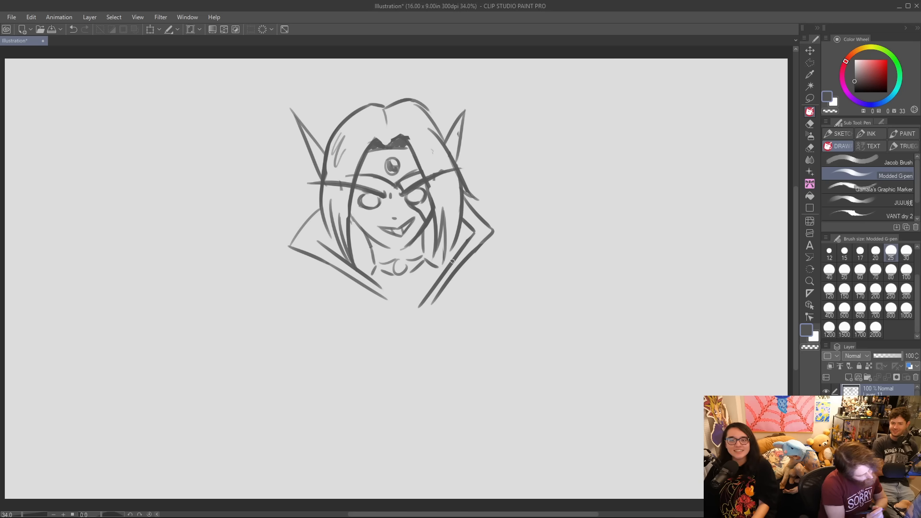
Draw a huge spiked shoulder guard sweeping right from the collar, with a double scalloped inner edge and arm lines beneath it.
mouse_move(484, 240)
mouse_down()
mouse_move(595, 236)
mouse_move(608, 222)
mouse_move(581, 277)
mouse_move(668, 128)
mouse_move(724, 303)
mouse_up()
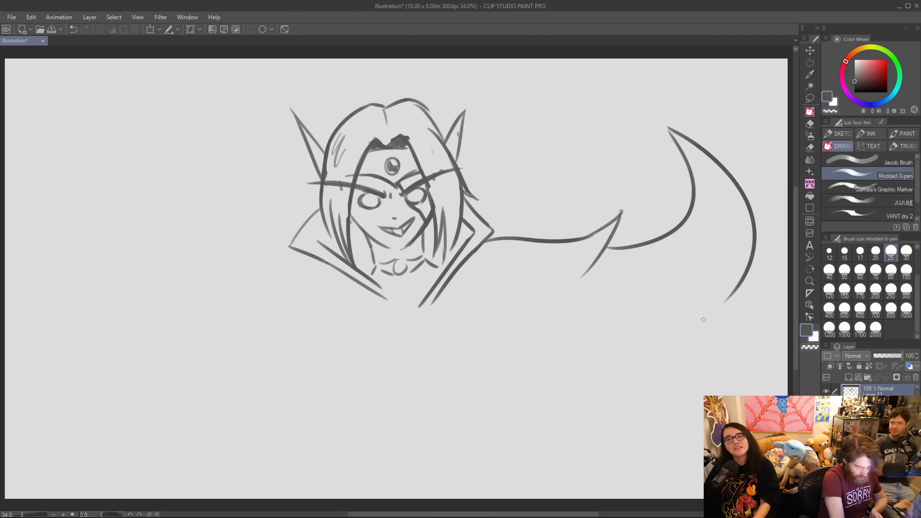
mouse_move(581, 278)
mouse_down()
mouse_move(512, 327)
mouse_move(442, 328)
mouse_move(441, 314)
mouse_move(566, 289)
mouse_move(618, 218)
mouse_up()
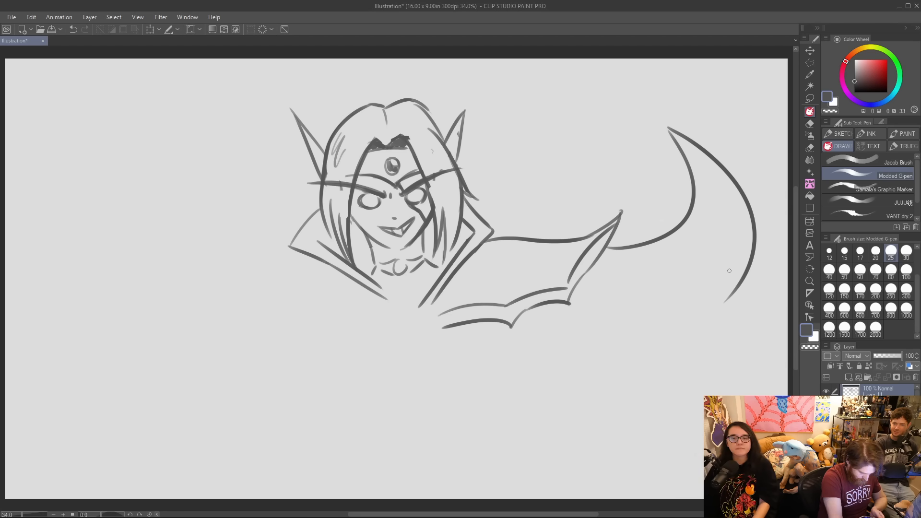
mouse_move(730, 297)
mouse_down()
mouse_move(598, 360)
mouse_move(466, 358)
mouse_up()
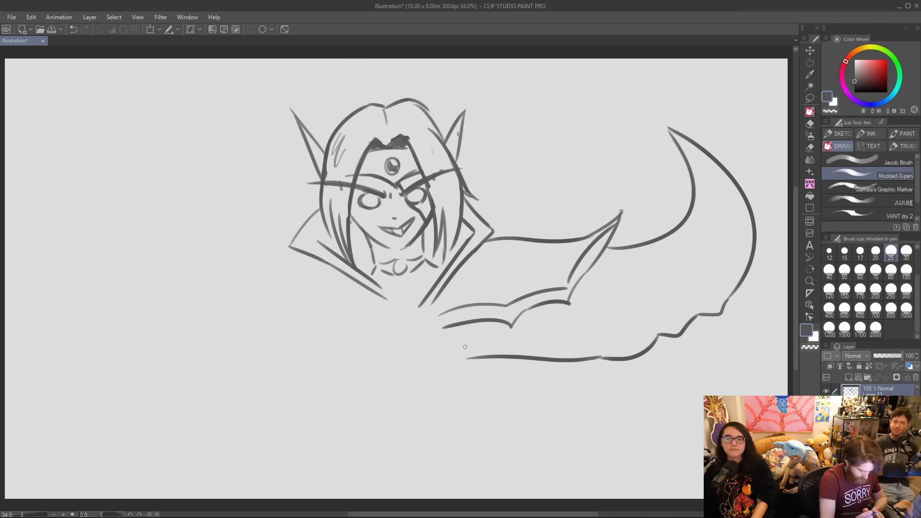
drag(527, 360, 579, 419)
drag(568, 362, 609, 419)
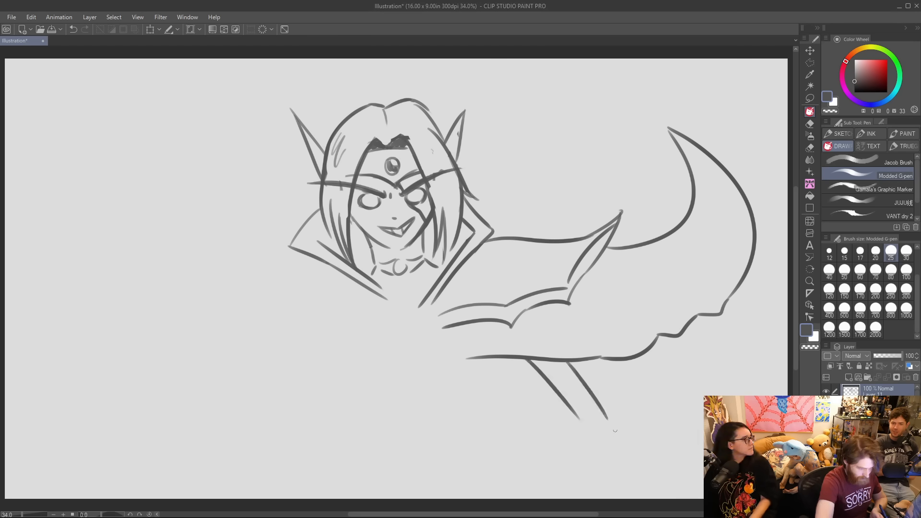
mouse_move(560, 363)
mouse_down()
mouse_move(532, 360)
mouse_move(554, 361)
mouse_up()
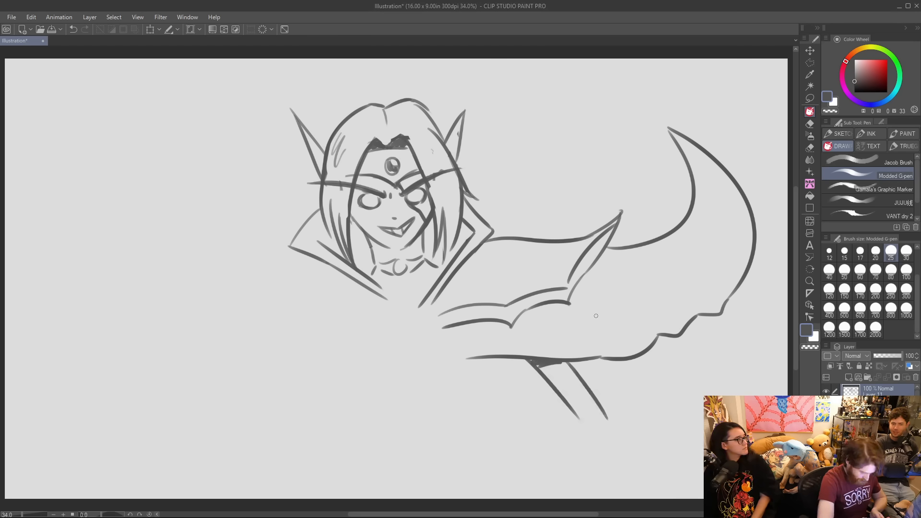
drag(432, 291, 422, 353)
drag(330, 267, 405, 354)
drag(363, 276, 408, 334)
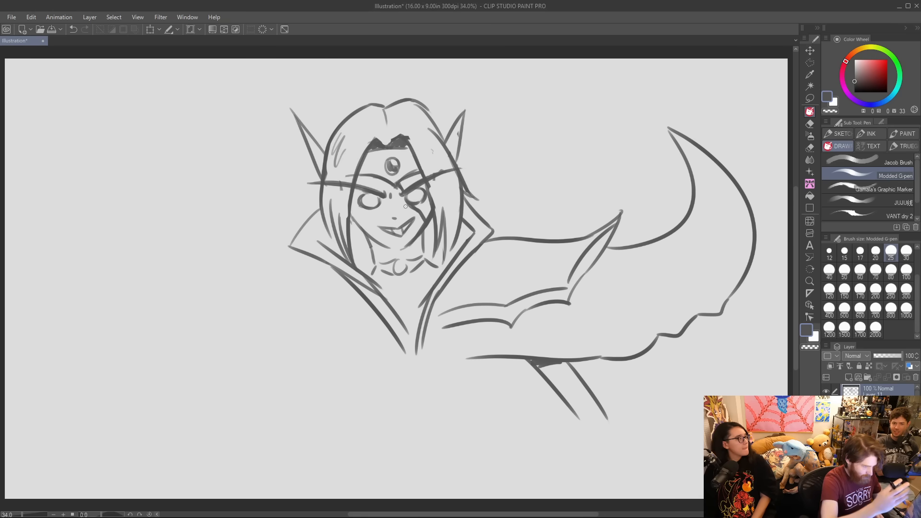
Erase the lower collar lines and redraw both lapels as double lines converging in a deep V on the chest.
mouse_move(338, 265)
mouse_down()
mouse_move(398, 317)
mouse_move(438, 277)
mouse_move(418, 326)
mouse_move(334, 256)
mouse_move(407, 345)
mouse_move(447, 274)
mouse_move(406, 355)
mouse_up()
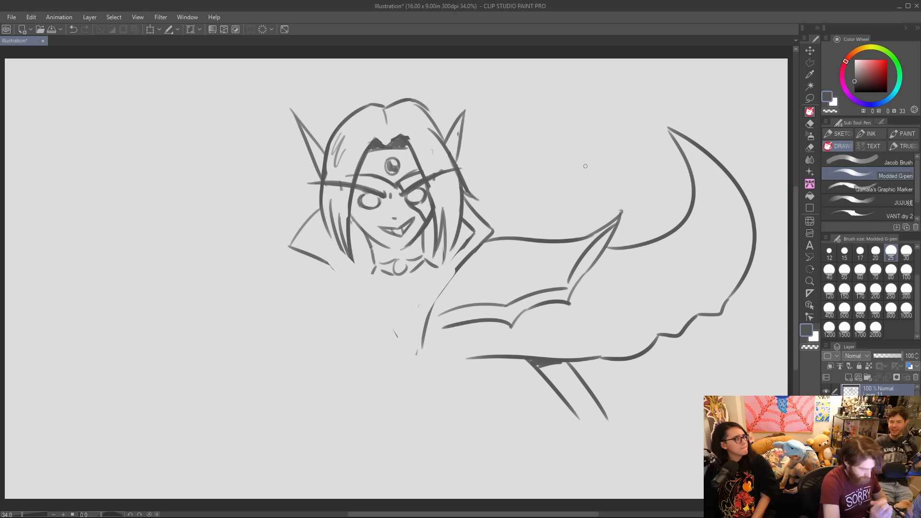
drag(469, 235, 418, 362)
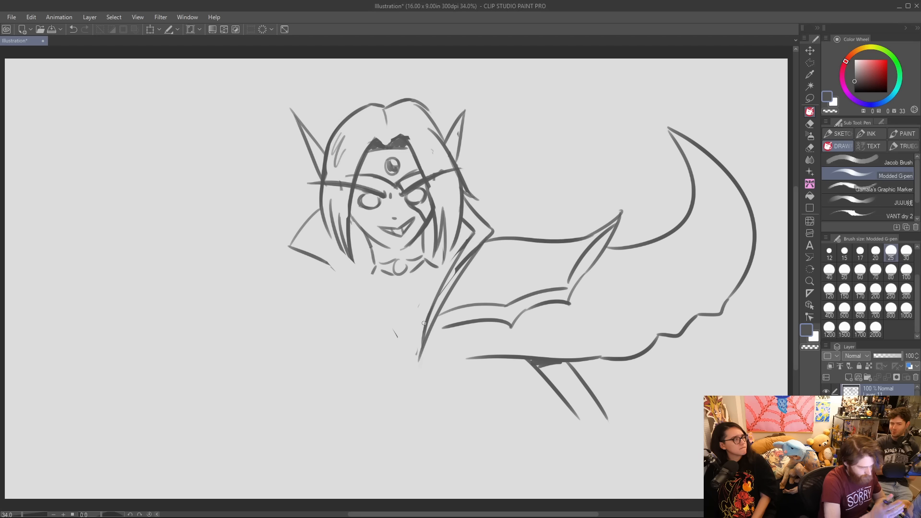
mouse_move(471, 241)
mouse_down()
mouse_move(441, 310)
mouse_move(448, 299)
mouse_move(436, 294)
mouse_up()
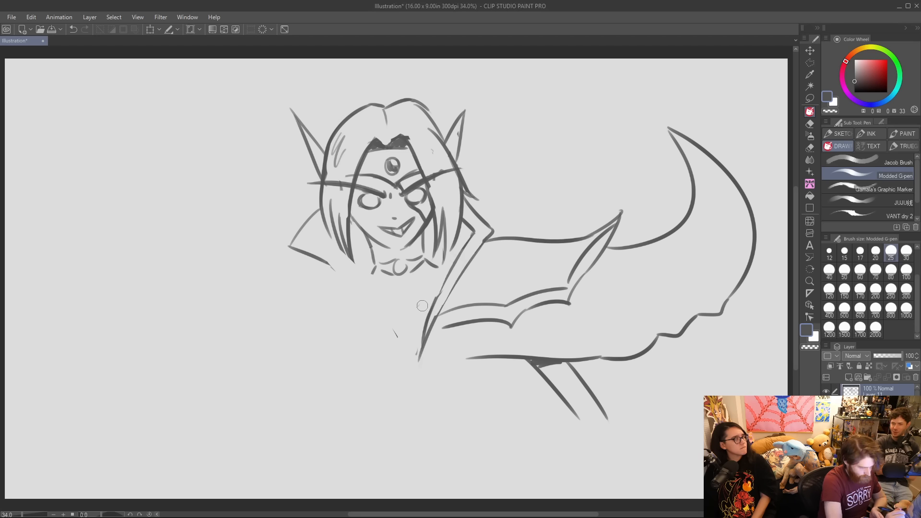
drag(290, 248, 391, 341)
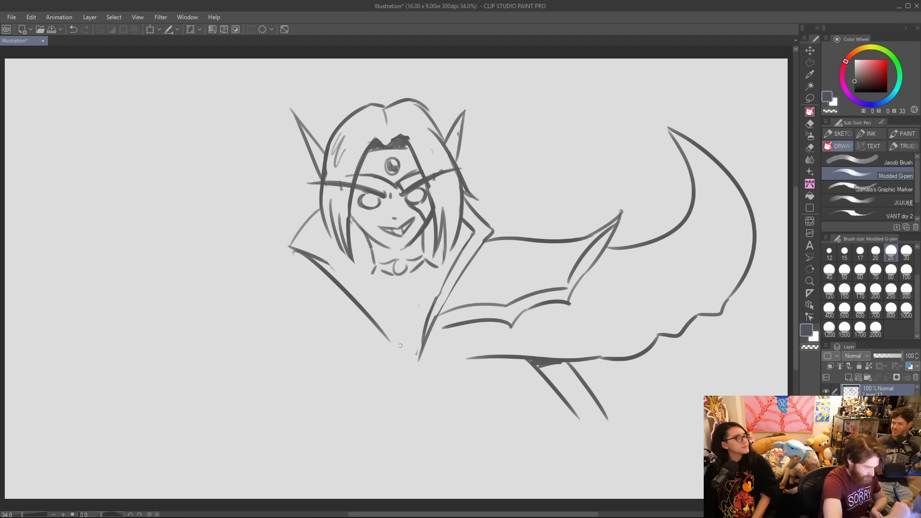
drag(321, 250, 393, 336)
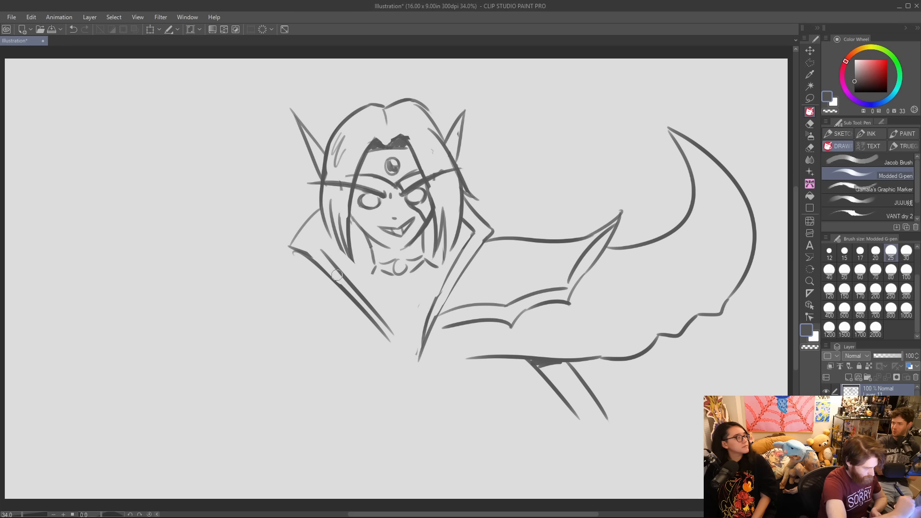
Clean up the left collar edge and rework the hair ends on both sides of the neck into shorter strands.
drag(304, 224, 320, 209)
mouse_move(372, 251)
mouse_down()
mouse_move(369, 278)
mouse_move(356, 287)
mouse_up()
drag(332, 227, 338, 262)
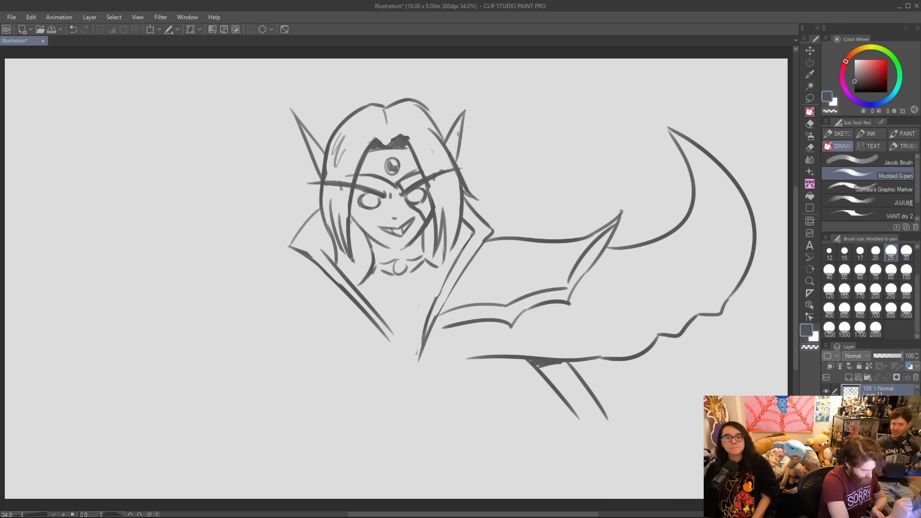
drag(354, 232, 370, 254)
mouse_move(426, 250)
mouse_down()
mouse_move(434, 220)
mouse_move(466, 246)
mouse_move(442, 285)
mouse_move(463, 248)
mouse_up()
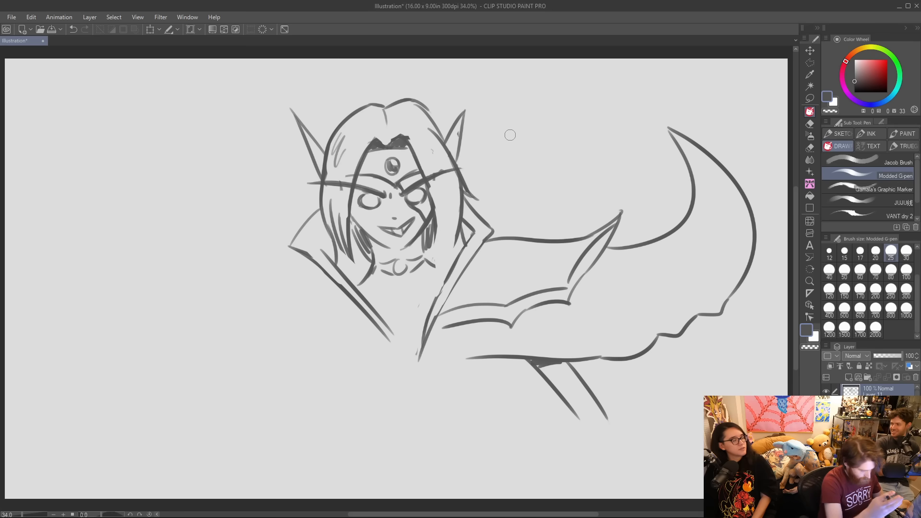
Fill the hair beside the jaw with dense jagged strands and draw a neckline across the chest between the lapels.
mouse_move(434, 209)
mouse_down()
mouse_move(444, 248)
mouse_move(449, 220)
mouse_up()
mouse_move(449, 220)
mouse_down()
mouse_move(451, 255)
mouse_move(458, 237)
mouse_move(434, 253)
mouse_move(432, 265)
mouse_up()
mouse_move(365, 239)
mouse_down()
mouse_move(356, 275)
mouse_move(349, 273)
mouse_move(356, 284)
mouse_move(362, 257)
mouse_up()
drag(437, 253, 440, 265)
drag(376, 310, 430, 302)
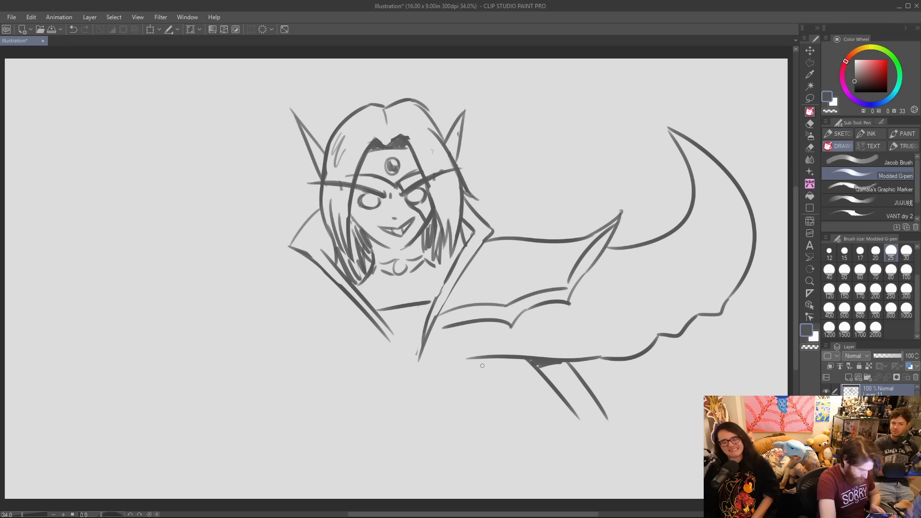
Close the inner end of the right shoulder guard with a slanted edge, add a contour inside its lower rim and an underarm line.
mouse_move(483, 323)
mouse_down()
mouse_move(490, 360)
mouse_move(471, 363)
mouse_move(474, 346)
mouse_move(486, 362)
mouse_up()
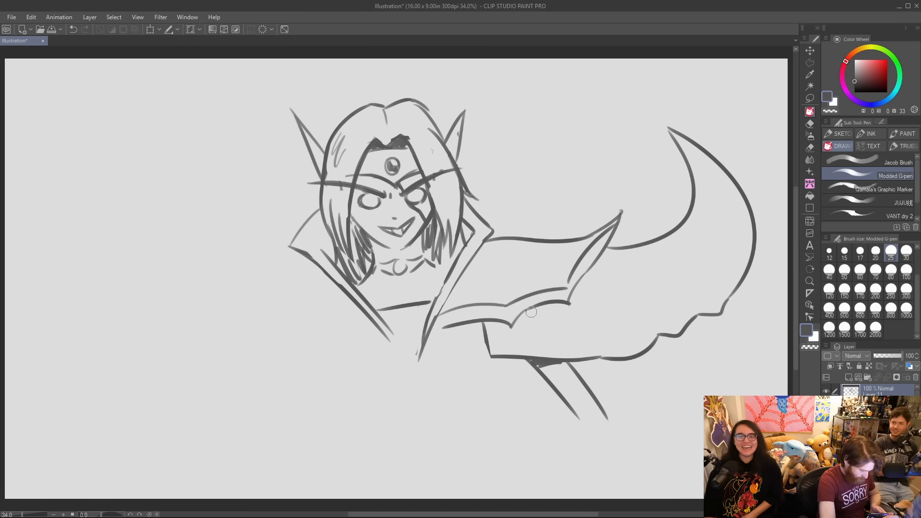
drag(479, 323, 508, 357)
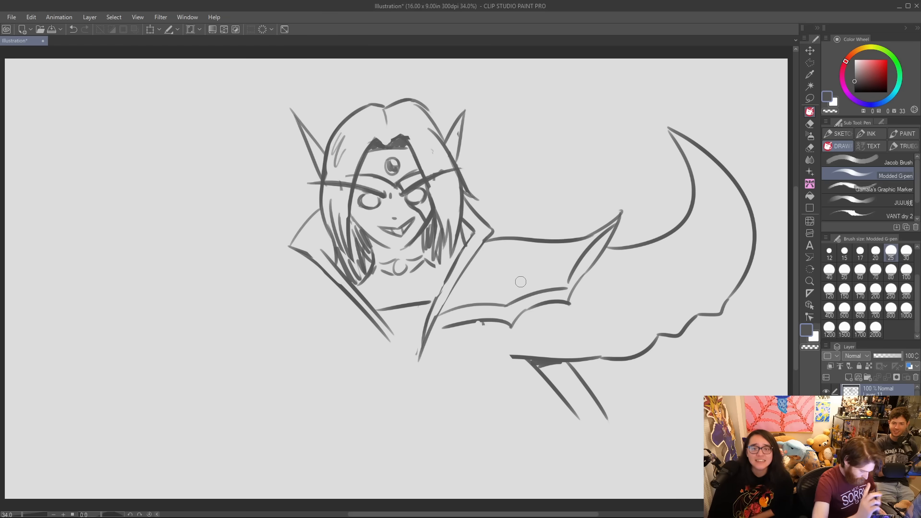
key(p)
mouse_move(483, 321)
mouse_down()
mouse_move(514, 360)
mouse_move(648, 331)
mouse_move(715, 297)
mouse_move(729, 205)
mouse_up()
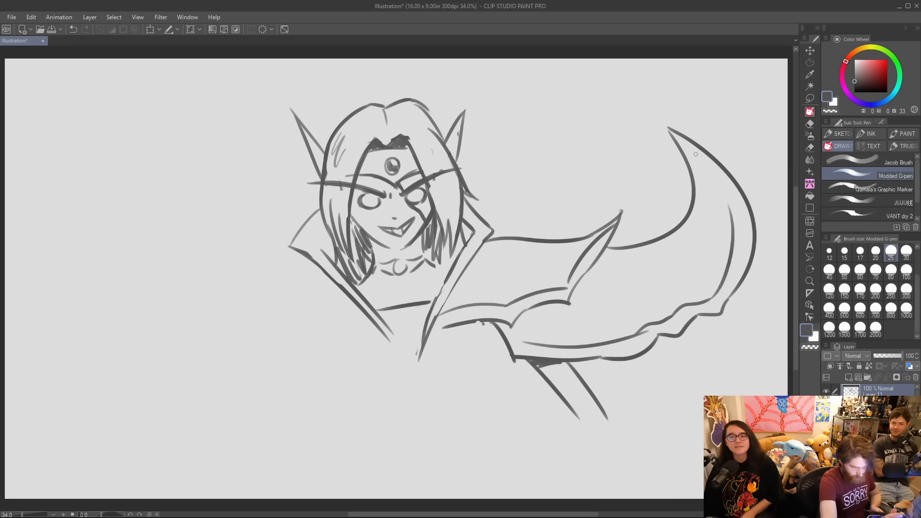
drag(522, 359, 498, 392)
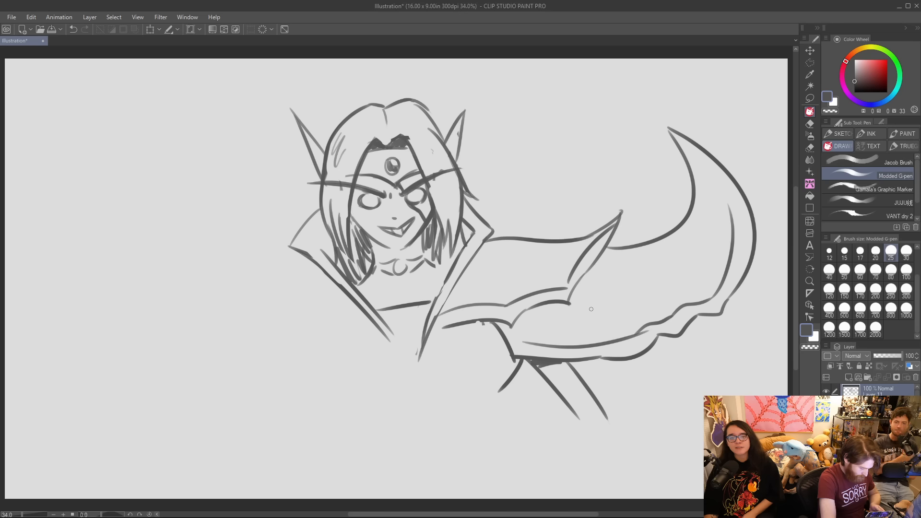
Draw a floating round orb above the right shoulder guard, with short curved accent strokes around it.
drag(575, 100, 600, 165)
drag(526, 124, 563, 93)
drag(623, 121, 603, 178)
mouse_move(581, 97)
mouse_down()
mouse_move(613, 131)
mouse_move(577, 180)
mouse_up()
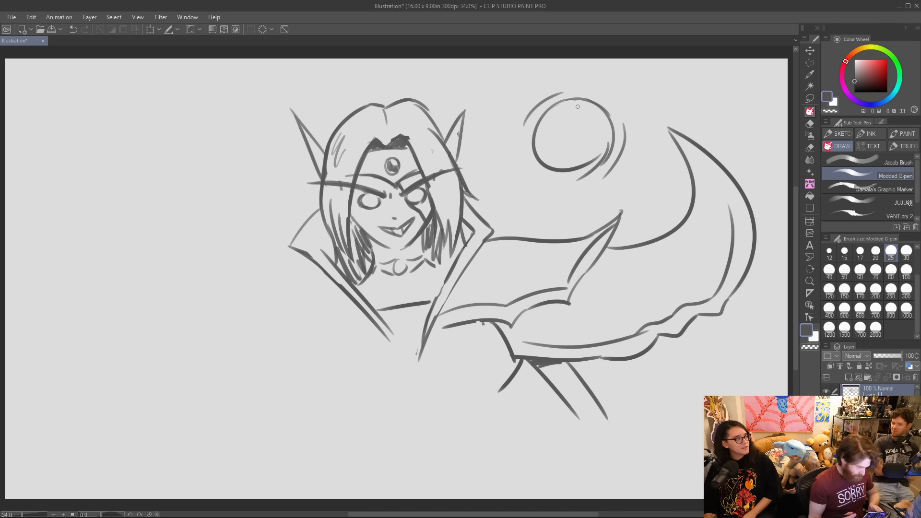
Sketch the left side of the torso with two curved side lines and two nearly horizontal lines beside the lapel.
drag(327, 335, 340, 370)
drag(318, 338, 336, 397)
drag(278, 344, 369, 330)
drag(298, 320, 361, 317)
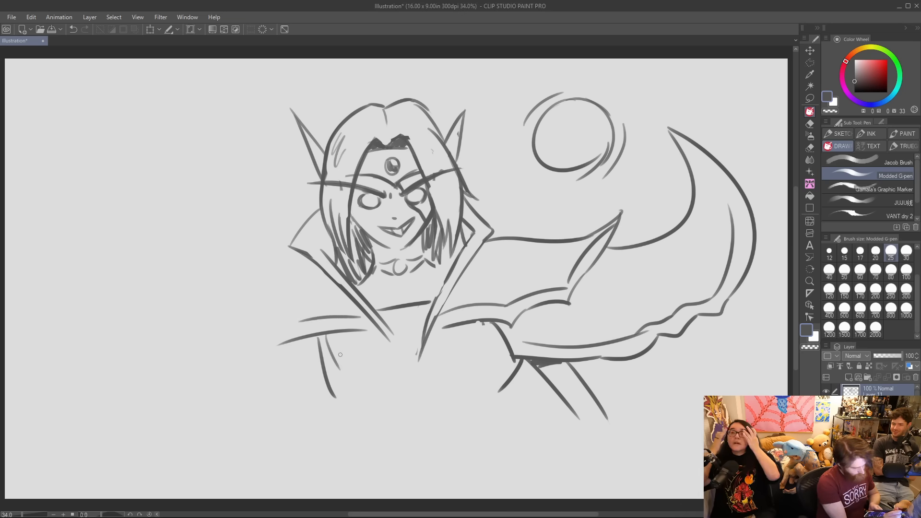
Start the left shoulder flap with a wavy top edge out from the collar, and redraw the right flap's pointed tip.
mouse_move(248, 282)
mouse_down()
mouse_move(320, 264)
mouse_move(189, 270)
mouse_up()
drag(182, 264, 248, 344)
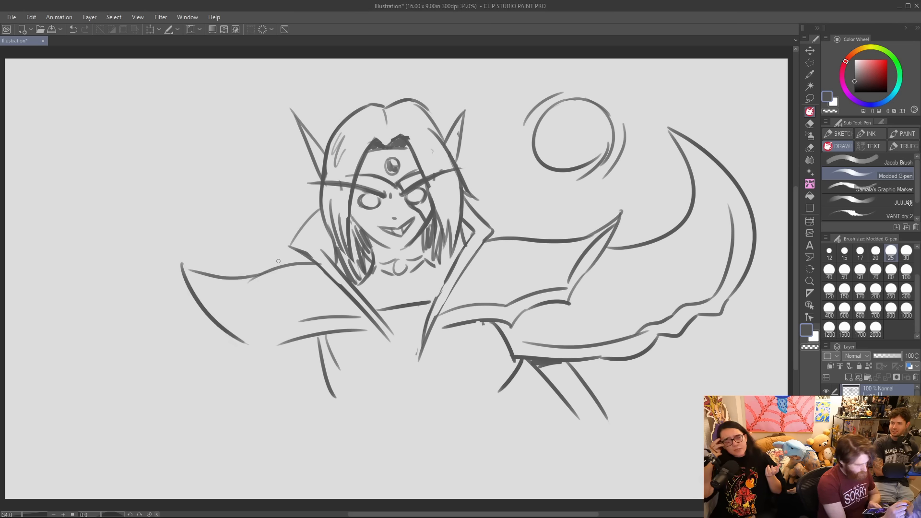
drag(259, 284, 242, 287)
click(253, 343)
mouse_move(236, 342)
mouse_down()
mouse_move(176, 265)
mouse_move(255, 276)
mouse_up()
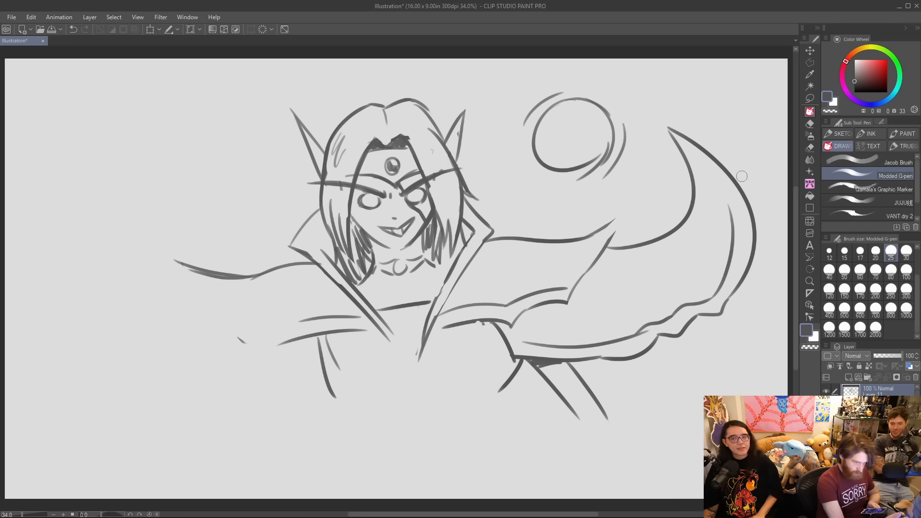
mouse_move(567, 288)
mouse_down()
mouse_move(617, 210)
mouse_move(607, 243)
mouse_up()
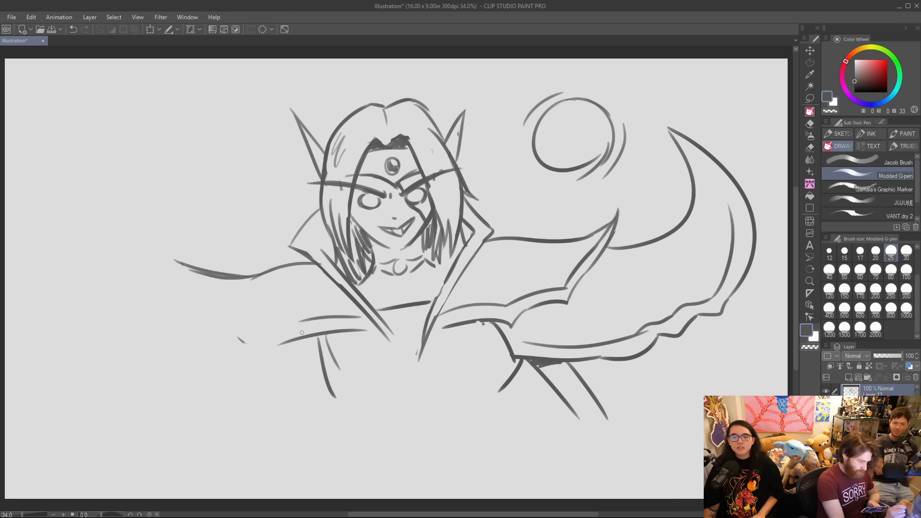
Sketch the left shoulder flap's pointed outer tip with a doubled side line and a scalloped lower edge.
drag(295, 347, 243, 342)
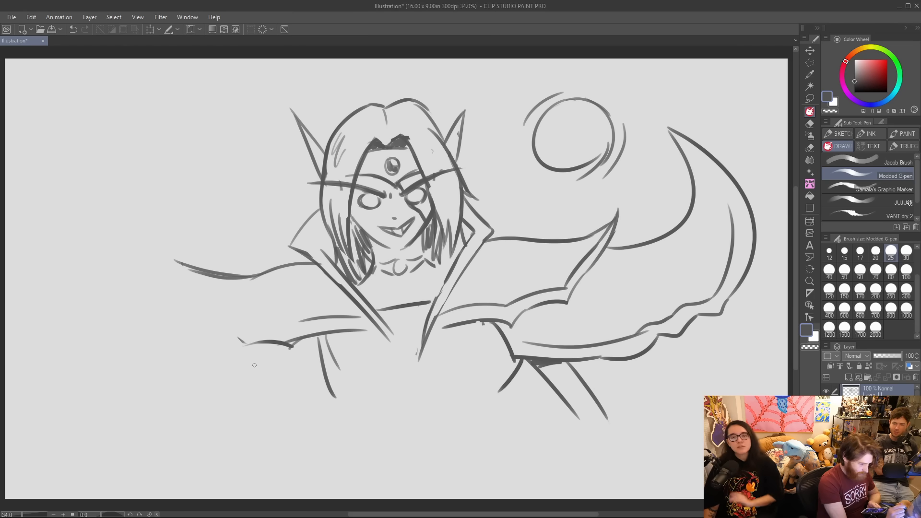
mouse_move(160, 256)
mouse_down()
mouse_move(188, 287)
mouse_move(201, 331)
mouse_up()
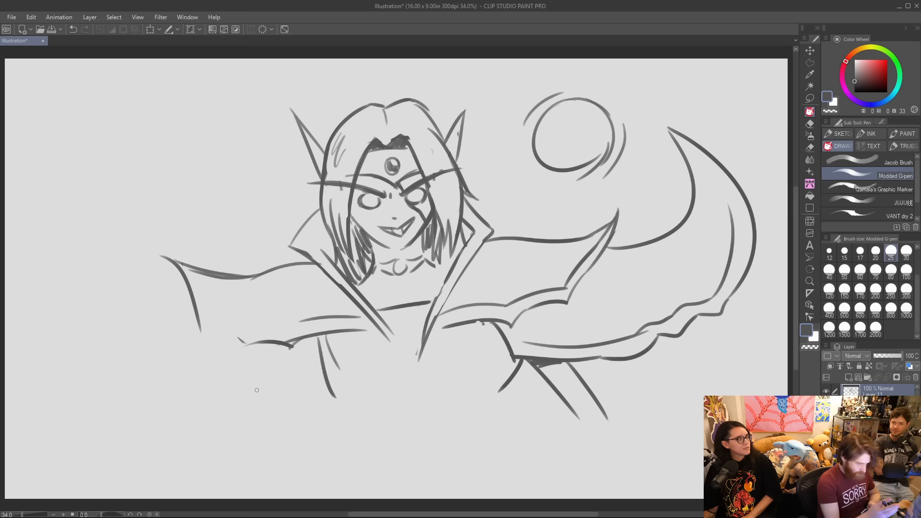
key(ctrl+z)
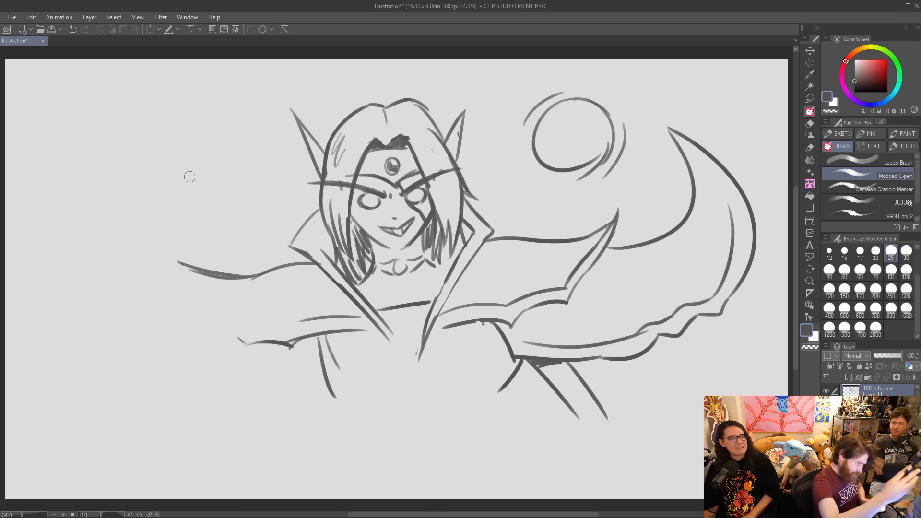
mouse_move(192, 267)
mouse_down()
mouse_move(157, 237)
mouse_move(201, 305)
mouse_up()
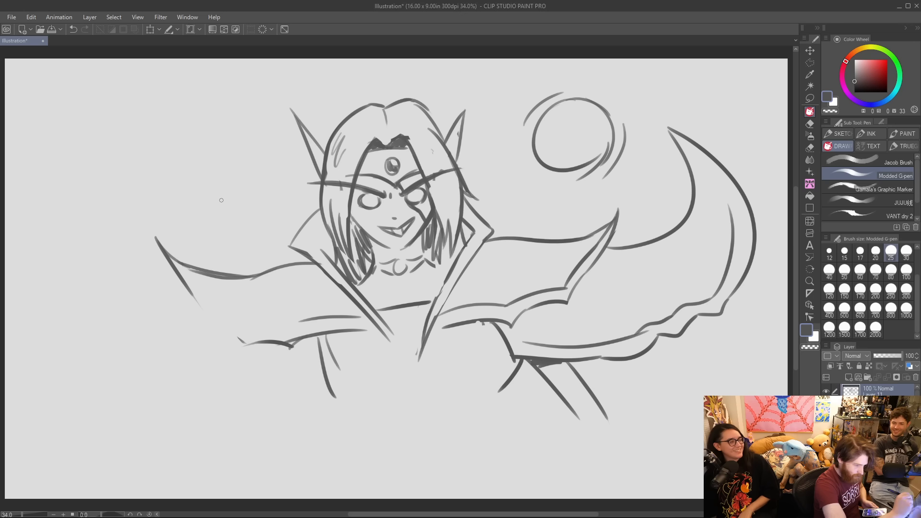
mouse_move(187, 269)
mouse_down()
mouse_move(214, 305)
mouse_move(212, 330)
mouse_move(244, 349)
mouse_up()
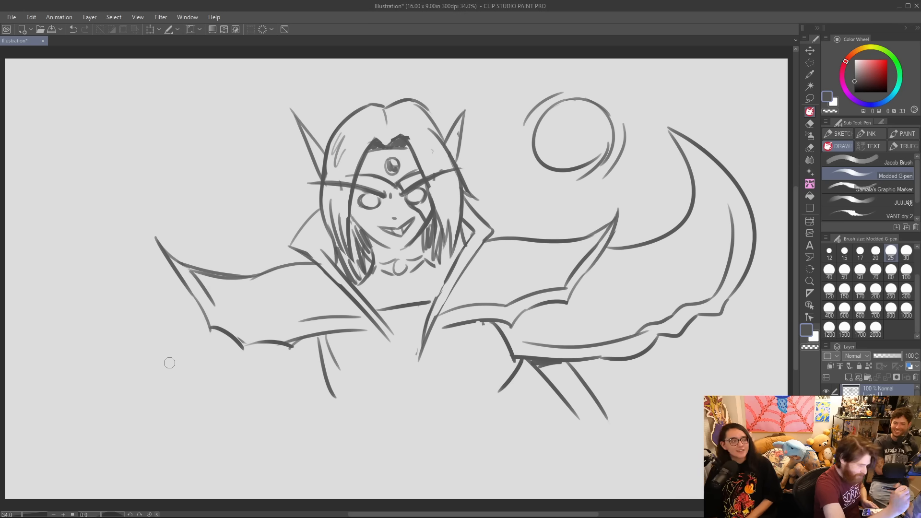
Replace the left flap's scalloped lower edge with two broad parallel curves, and redraw its top edge flatter toward the collar.
key(ctrl+z)
key(ctrl+z)
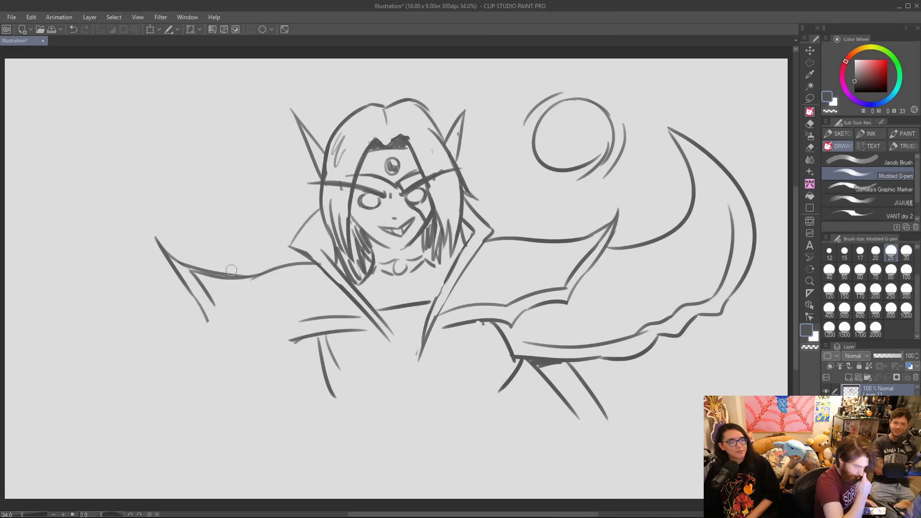
drag(207, 319, 285, 342)
mouse_move(220, 311)
mouse_down()
mouse_move(283, 322)
mouse_move(338, 315)
mouse_up()
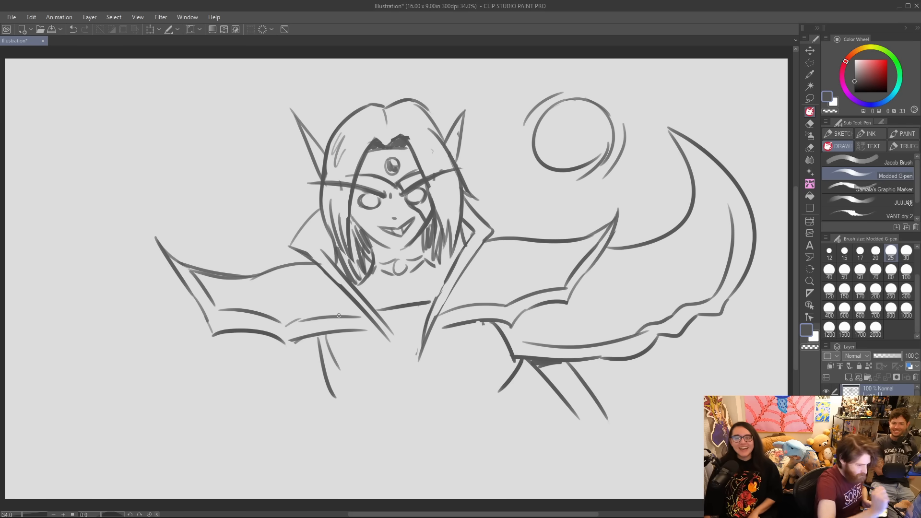
mouse_move(196, 267)
mouse_down()
mouse_move(237, 277)
mouse_move(296, 260)
mouse_up()
drag(197, 267, 307, 260)
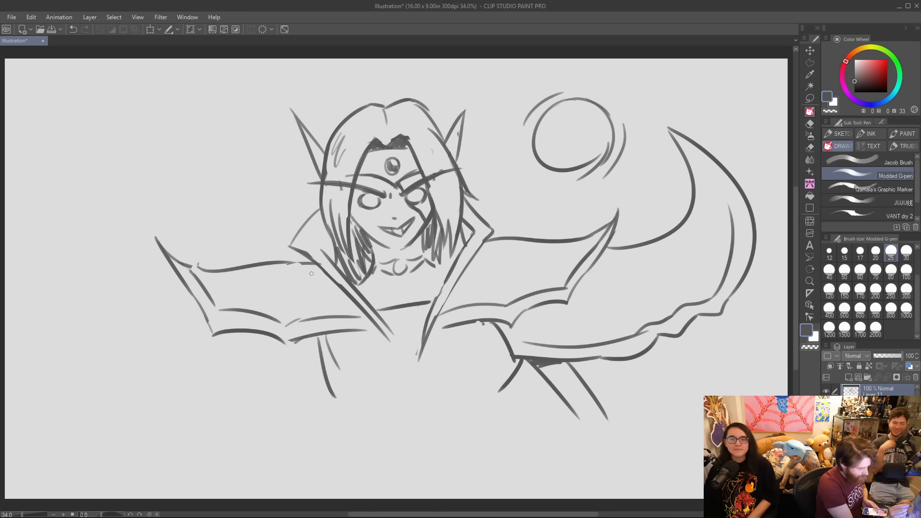
Draw the outer left shoulder guard's sweeping upper curve and the angular upper-arm sleeve beneath the flap.
drag(178, 276, 52, 194)
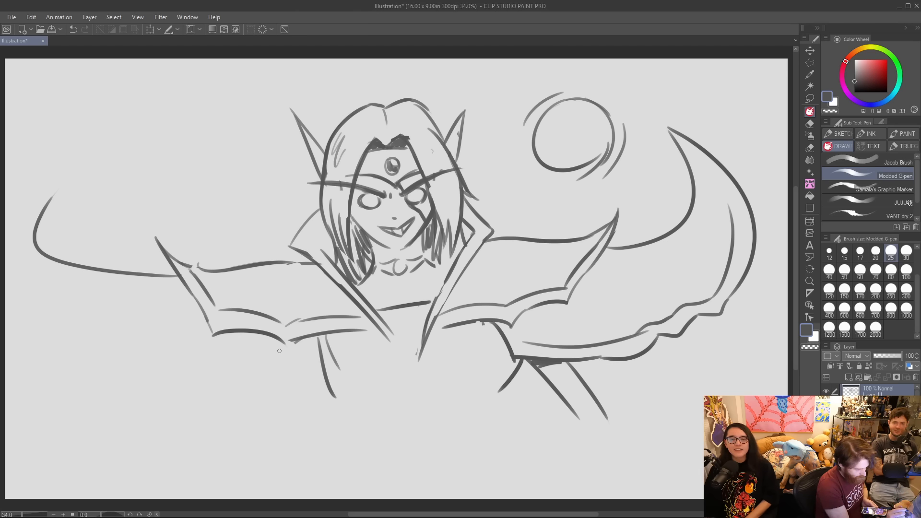
mouse_move(261, 336)
mouse_down()
mouse_move(287, 387)
mouse_move(319, 336)
mouse_move(302, 401)
mouse_move(254, 413)
mouse_up()
Draw the raised left forearm with an open hand of four curled fingers and a thumb, joining it to the upper arm with a bent elbow.
drag(183, 359, 247, 421)
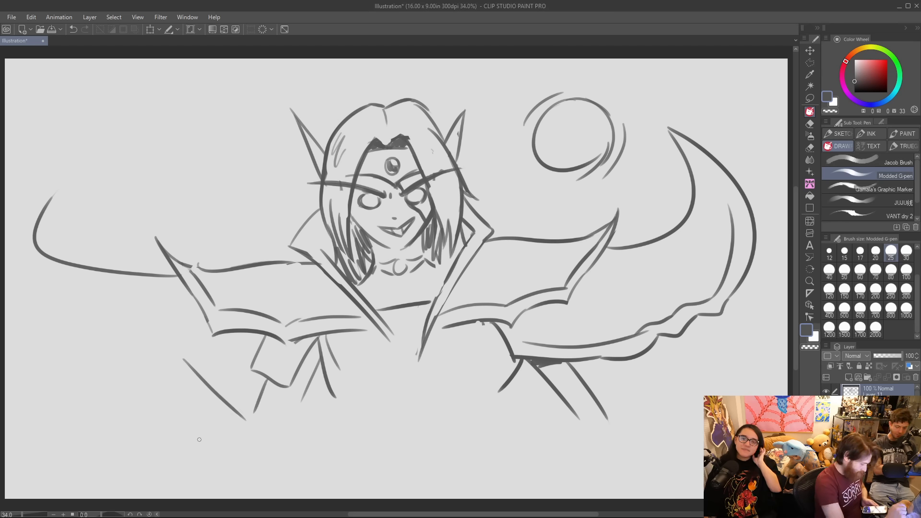
mouse_move(172, 396)
mouse_down()
mouse_move(235, 453)
mouse_move(165, 386)
mouse_move(173, 408)
mouse_move(144, 420)
mouse_move(115, 373)
mouse_move(128, 403)
mouse_move(111, 384)
mouse_up()
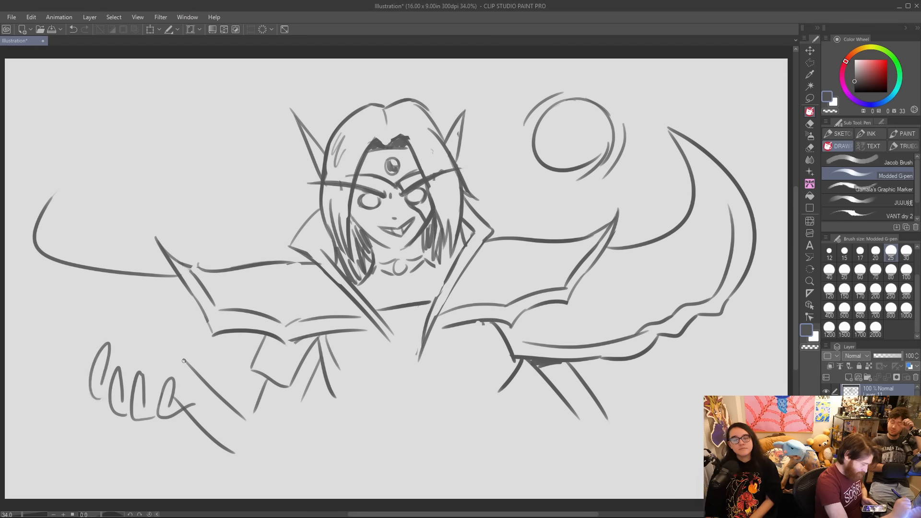
mouse_move(145, 358)
mouse_down()
mouse_move(132, 338)
mouse_move(182, 354)
mouse_move(189, 367)
mouse_up()
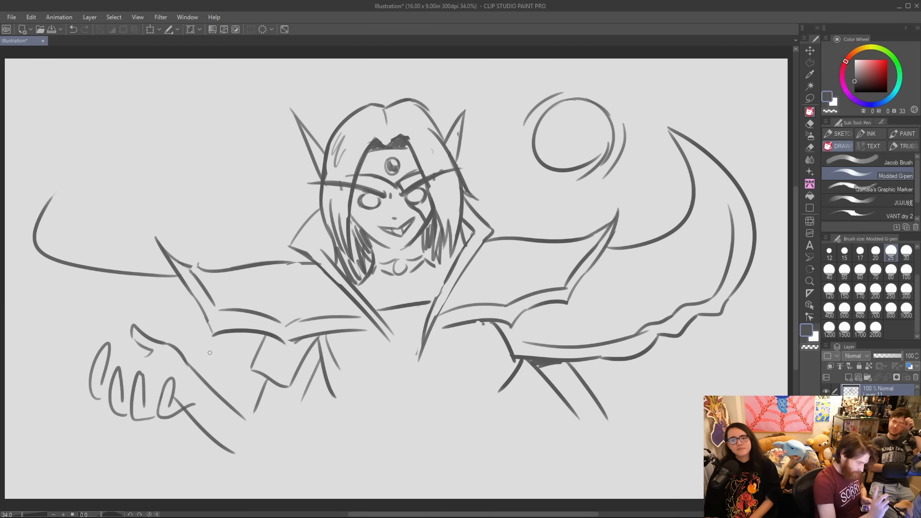
mouse_move(175, 398)
mouse_down()
mouse_move(213, 292)
mouse_move(172, 409)
mouse_up()
drag(126, 372, 152, 354)
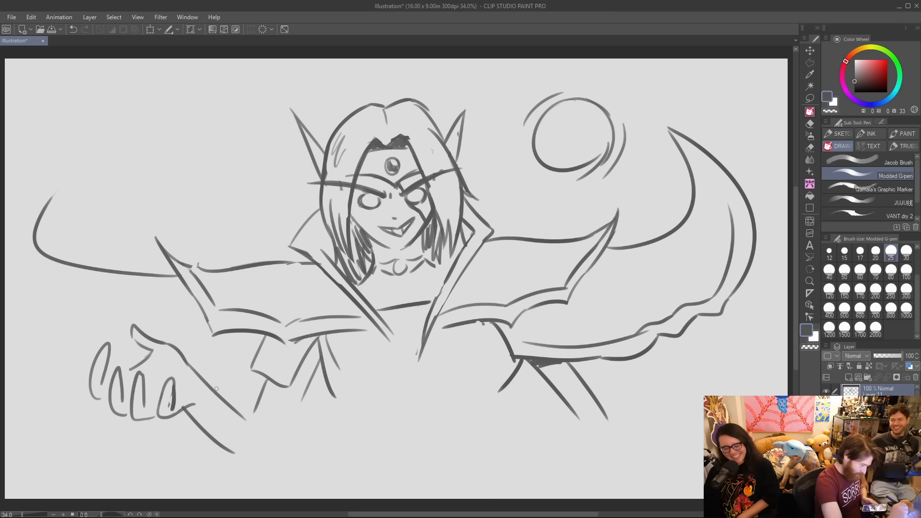
drag(211, 390, 282, 431)
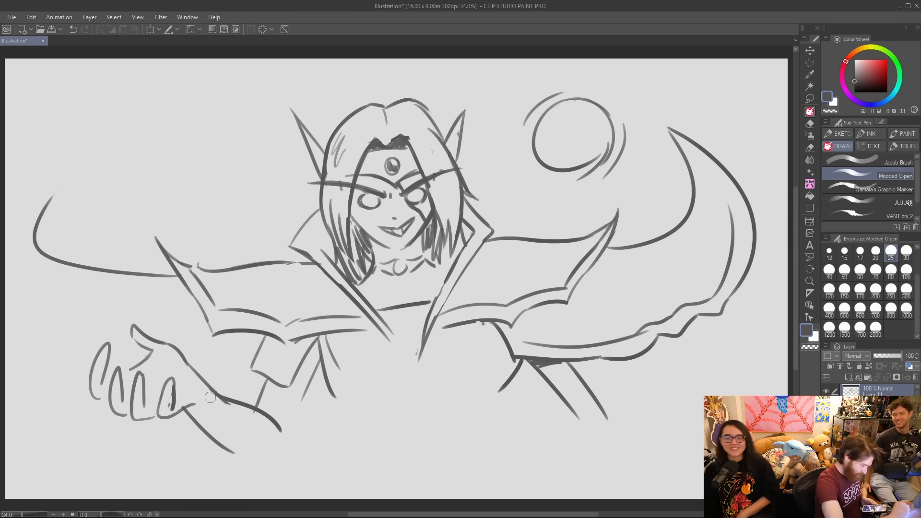
mouse_move(228, 450)
mouse_down()
mouse_move(277, 462)
mouse_move(327, 356)
mouse_move(335, 394)
mouse_move(333, 351)
mouse_move(312, 341)
mouse_move(343, 410)
mouse_up()
Extend the crossing lapel from the chest down to the waist as a doubled diagonal line.
drag(384, 331, 417, 376)
drag(395, 334, 417, 369)
mouse_move(424, 342)
mouse_down()
mouse_move(417, 369)
mouse_move(461, 426)
mouse_move(474, 429)
mouse_up()
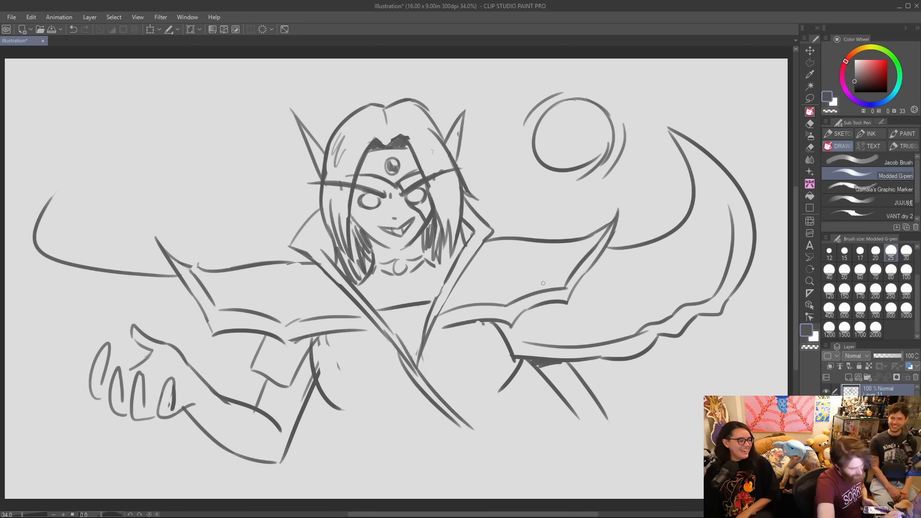
Extend the right arm downward with two long forearm lines, and clean up the overlapping stroke at the elbow.
drag(504, 392, 490, 415)
drag(522, 364, 596, 432)
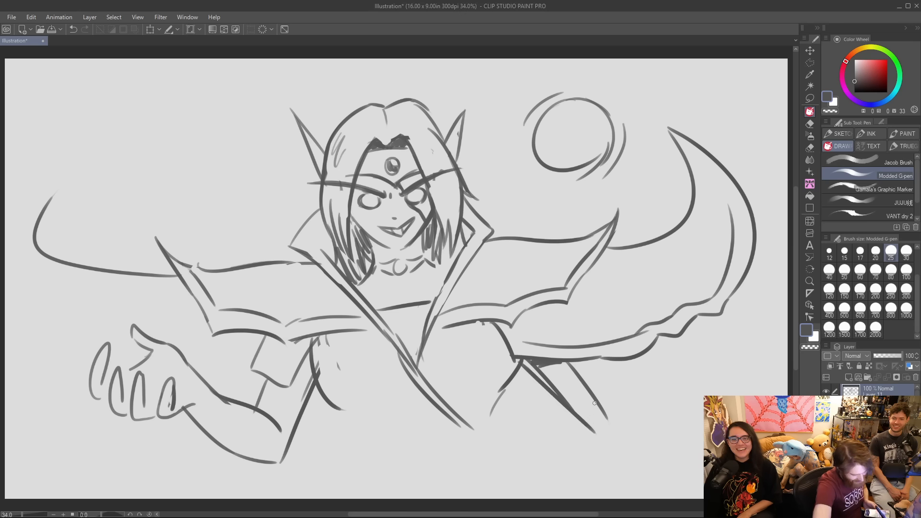
drag(562, 403, 594, 475)
drag(600, 401, 642, 483)
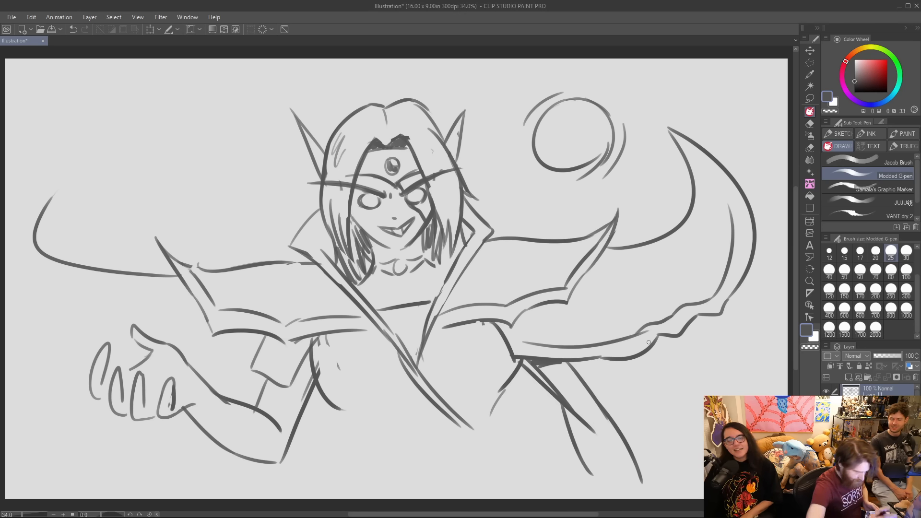
mouse_move(577, 412)
mouse_down()
mouse_move(591, 431)
mouse_move(572, 410)
mouse_up()
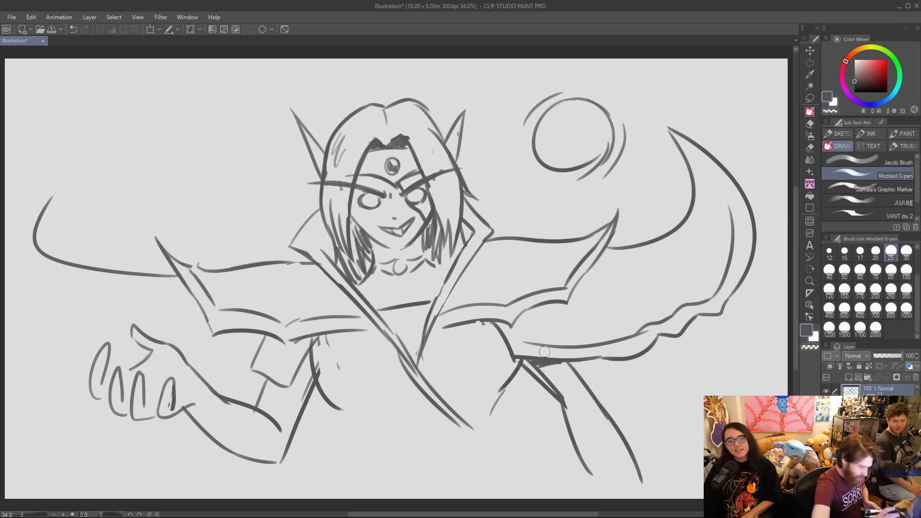
Draw two stacked round ornaments at the waist, shaded like glossy orbs and framed by curved metalwork.
drag(395, 439, 456, 438)
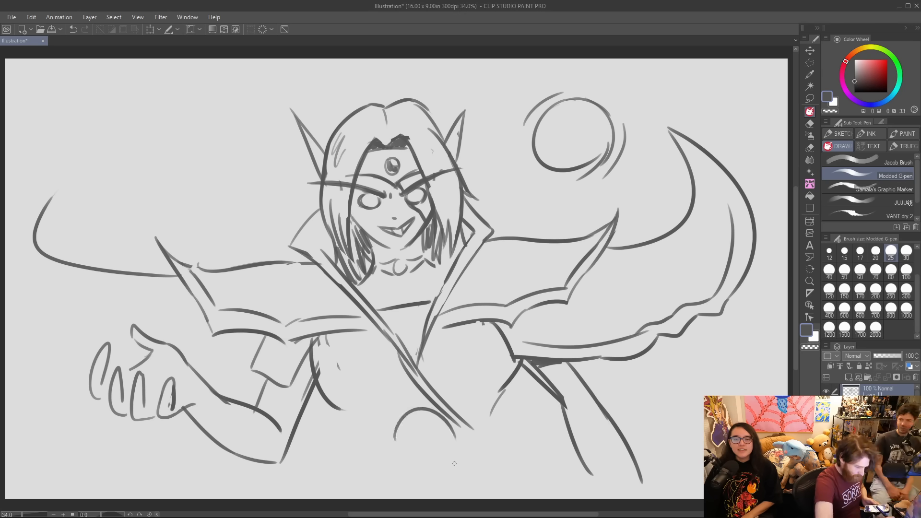
mouse_move(401, 416)
mouse_down()
mouse_move(451, 446)
mouse_move(425, 451)
mouse_move(436, 453)
mouse_up()
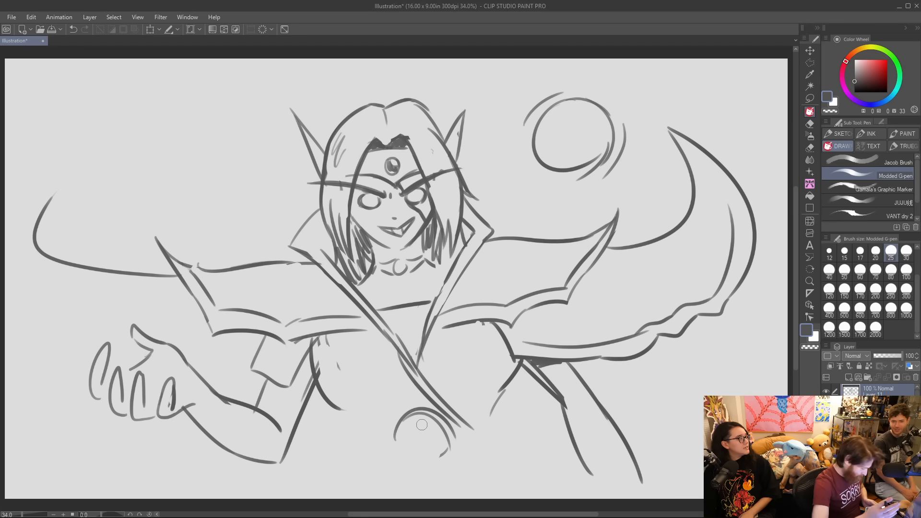
mouse_move(395, 428)
mouse_down()
mouse_move(437, 452)
mouse_move(415, 429)
mouse_move(434, 428)
mouse_up()
mouse_move(408, 418)
mouse_down()
mouse_move(402, 434)
mouse_move(434, 449)
mouse_move(443, 437)
mouse_move(449, 470)
mouse_move(417, 460)
mouse_up()
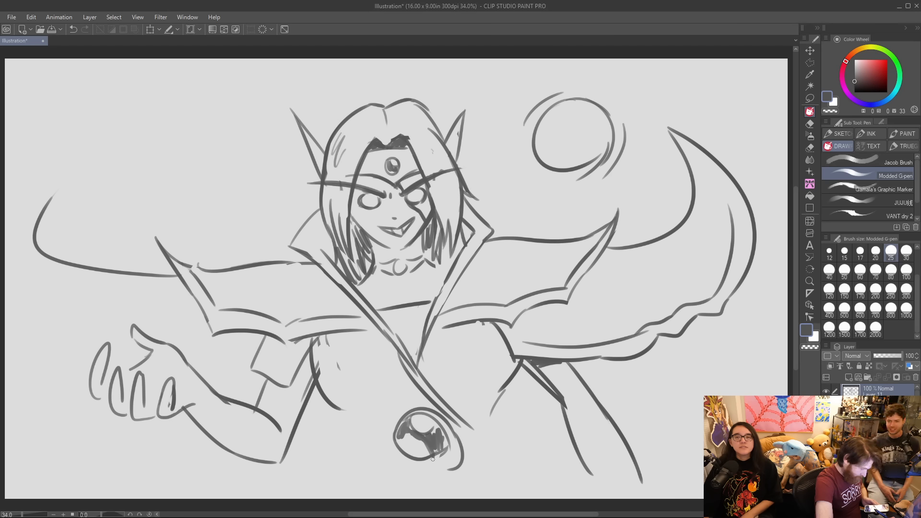
mouse_move(407, 457)
mouse_down()
mouse_move(399, 496)
mouse_move(425, 466)
mouse_move(443, 470)
mouse_move(450, 435)
mouse_up()
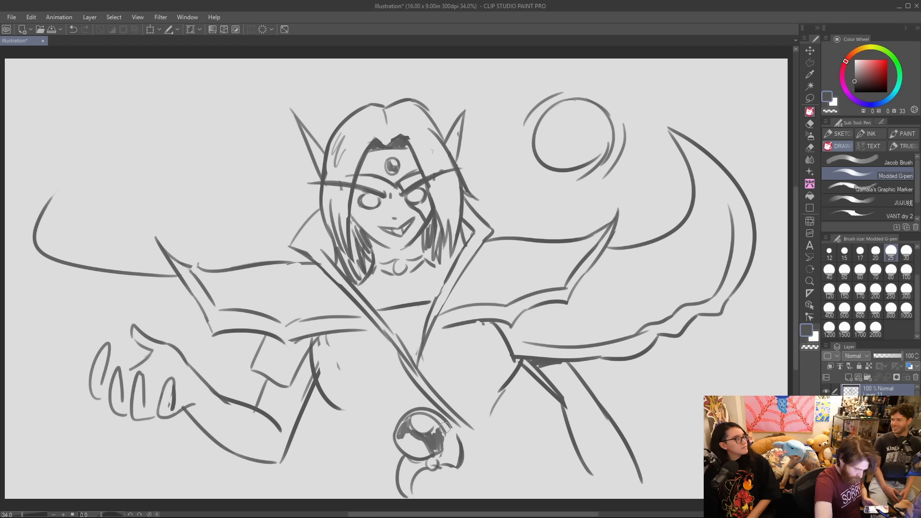
mouse_move(445, 429)
mouse_down()
mouse_move(437, 453)
mouse_move(462, 450)
mouse_up()
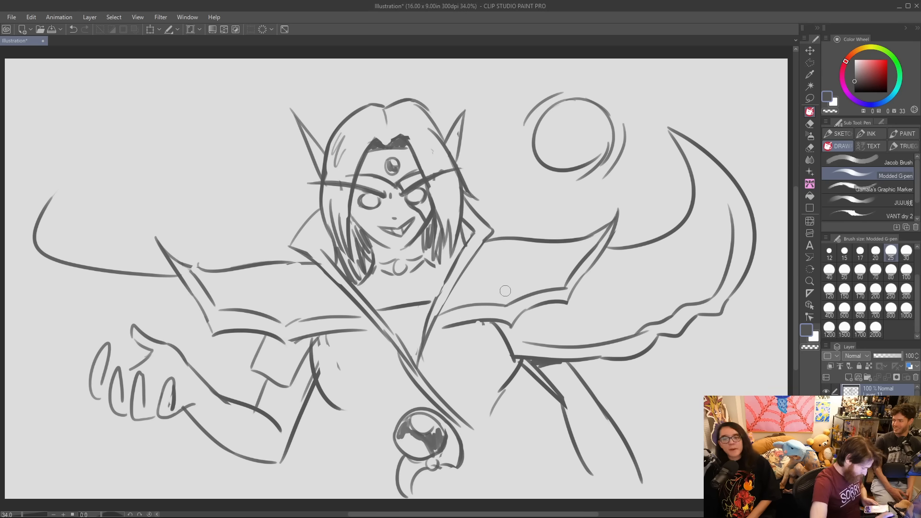
mouse_move(441, 467)
mouse_down()
mouse_move(458, 497)
mouse_move(436, 489)
mouse_move(442, 475)
mouse_move(432, 494)
mouse_move(449, 472)
mouse_move(413, 498)
mouse_up()
Draw the belt's upper edge on both sides of the waist ornaments and a vertical line for the right side of the waist.
drag(460, 433, 518, 424)
mouse_move(459, 436)
mouse_down()
mouse_move(490, 437)
mouse_move(494, 487)
mouse_up()
drag(394, 429, 352, 454)
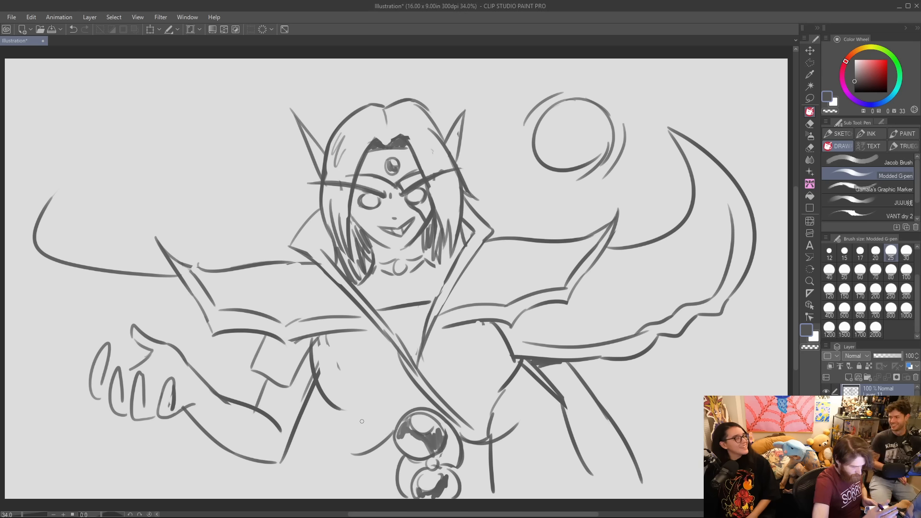
drag(488, 430, 520, 421)
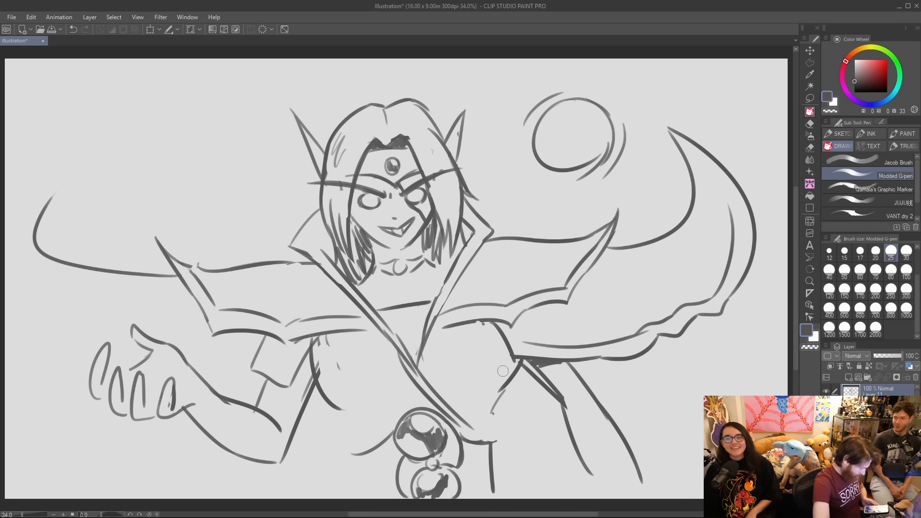
Redraw the right side of the torso as one smooth curve and add the garment's lower edges just above the belt.
mouse_move(500, 383)
mouse_down()
mouse_move(511, 375)
mouse_move(507, 355)
mouse_move(484, 422)
mouse_up()
drag(517, 374, 496, 417)
mouse_move(518, 364)
mouse_down()
mouse_move(491, 433)
mouse_move(498, 443)
mouse_up()
mouse_move(339, 409)
mouse_down()
mouse_move(353, 442)
mouse_move(391, 428)
mouse_up()
mouse_move(453, 423)
mouse_down()
mouse_move(474, 434)
mouse_move(491, 428)
mouse_up()
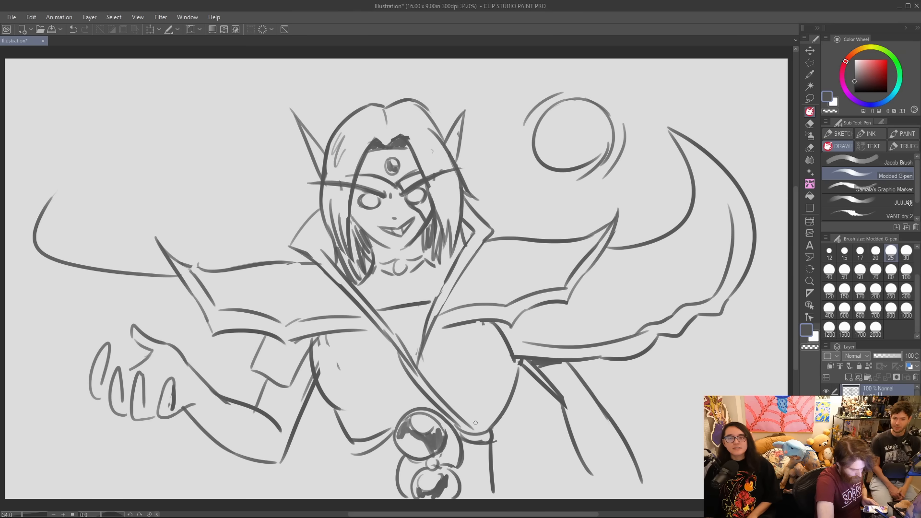
Close the belt with a left side line and short lower edges on both sides of the ornaments.
mouse_move(344, 437)
mouse_down()
mouse_move(358, 455)
mouse_move(353, 499)
mouse_up()
drag(461, 492, 487, 487)
drag(355, 492, 397, 494)
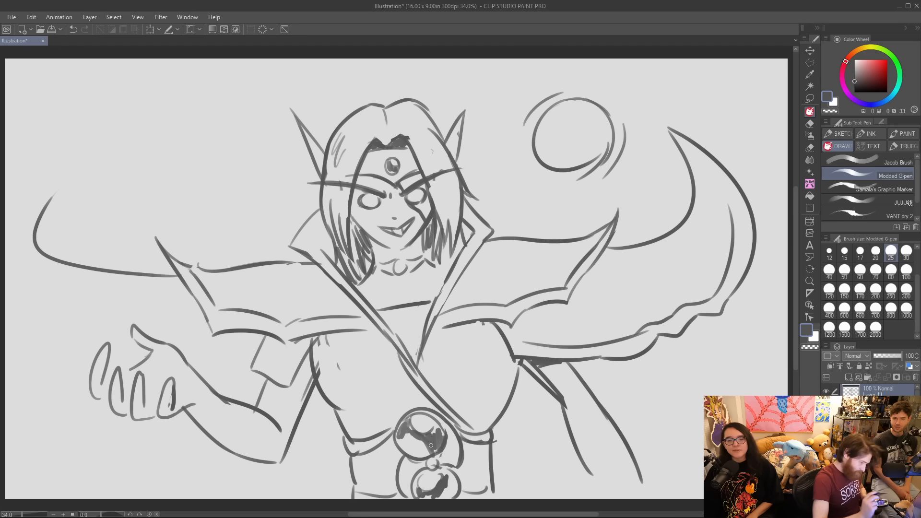
Rework the left upper-arm sleeve into an armband with angular plates, a horizontal upper rim and short bands toward the torso.
drag(260, 378, 253, 395)
drag(254, 404, 288, 389)
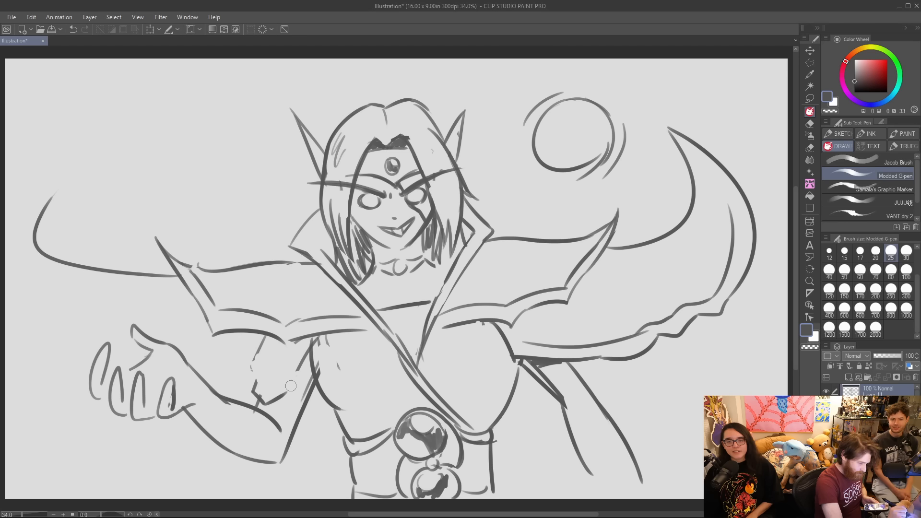
mouse_move(253, 359)
mouse_down()
mouse_move(303, 371)
mouse_move(292, 362)
mouse_up()
drag(307, 342, 293, 356)
mouse_move(260, 367)
mouse_down()
mouse_move(266, 393)
mouse_move(290, 382)
mouse_move(309, 345)
mouse_up()
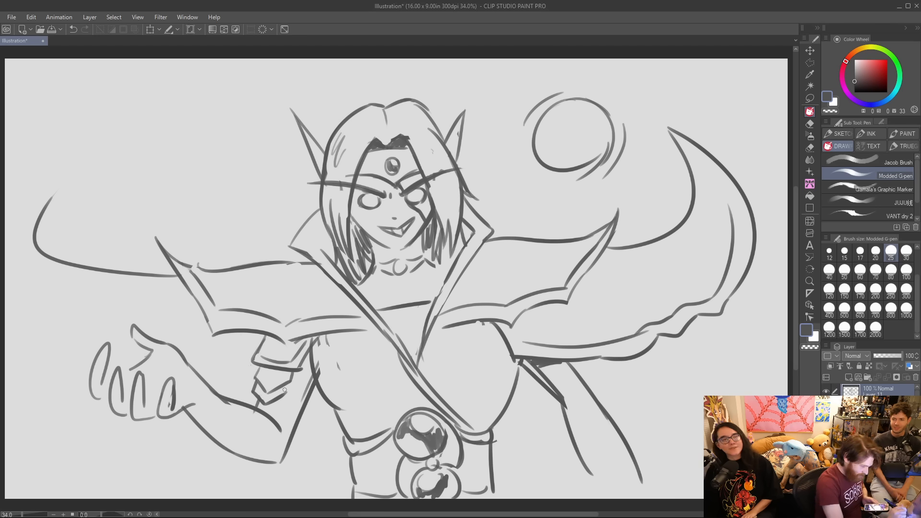
mouse_move(294, 370)
mouse_down()
mouse_move(296, 396)
mouse_move(309, 392)
mouse_move(293, 376)
mouse_move(314, 373)
mouse_up()
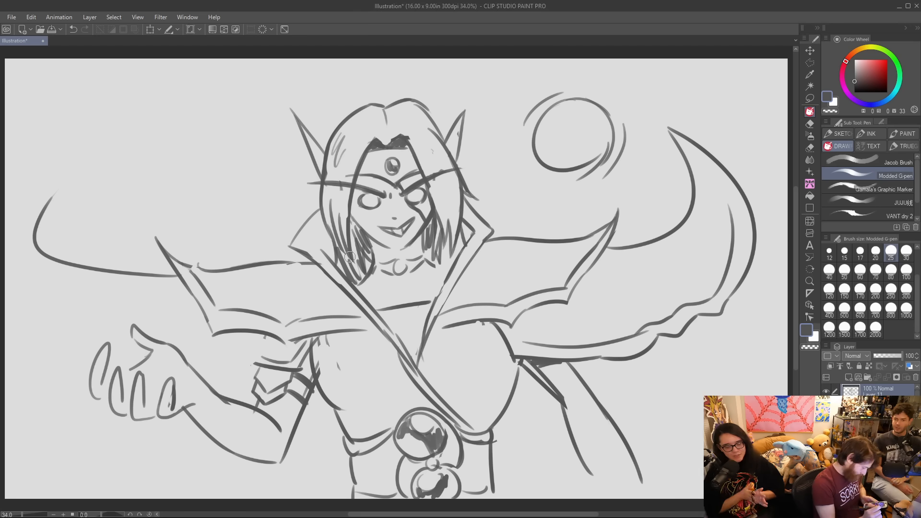
Draw the outer left shoulder guard's lower edge behind the arm and its long curved outer edge down to the hand.
mouse_move(264, 357)
mouse_down()
mouse_move(260, 342)
mouse_move(207, 372)
mouse_up()
mouse_move(51, 195)
mouse_down()
mouse_move(23, 331)
mouse_move(82, 361)
mouse_up()
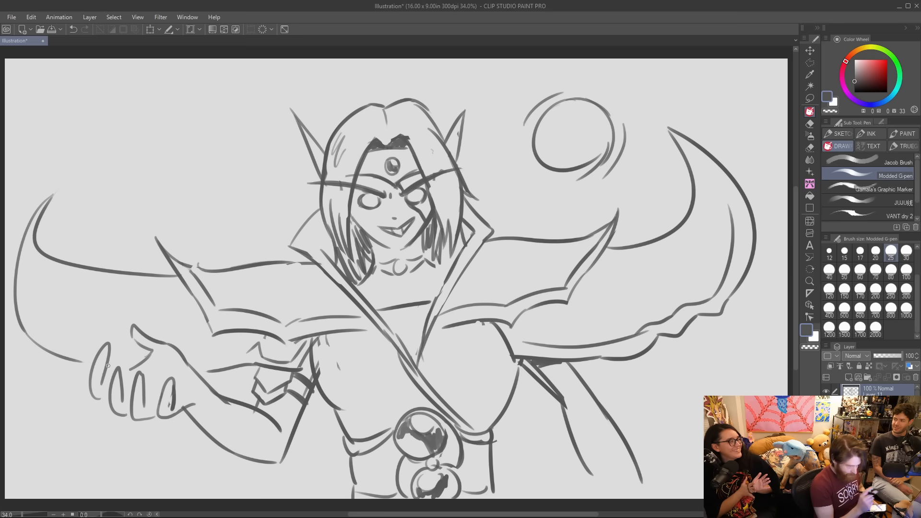
Reshape the outer left shoulder guard's end into a taller, inward-curving horn with redrawn inner and outer edges.
mouse_move(46, 254)
mouse_down()
mouse_move(39, 233)
mouse_move(52, 196)
mouse_up()
mouse_move(43, 204)
mouse_down()
mouse_move(30, 226)
mouse_move(26, 334)
mouse_up()
drag(46, 262, 52, 258)
mouse_move(37, 338)
mouse_down()
mouse_move(67, 205)
mouse_move(56, 261)
mouse_up()
key(ctrl+z)
key(ctrl+z)
mouse_move(38, 335)
mouse_down()
mouse_move(76, 188)
mouse_move(93, 258)
mouse_move(73, 269)
mouse_move(84, 273)
mouse_up()
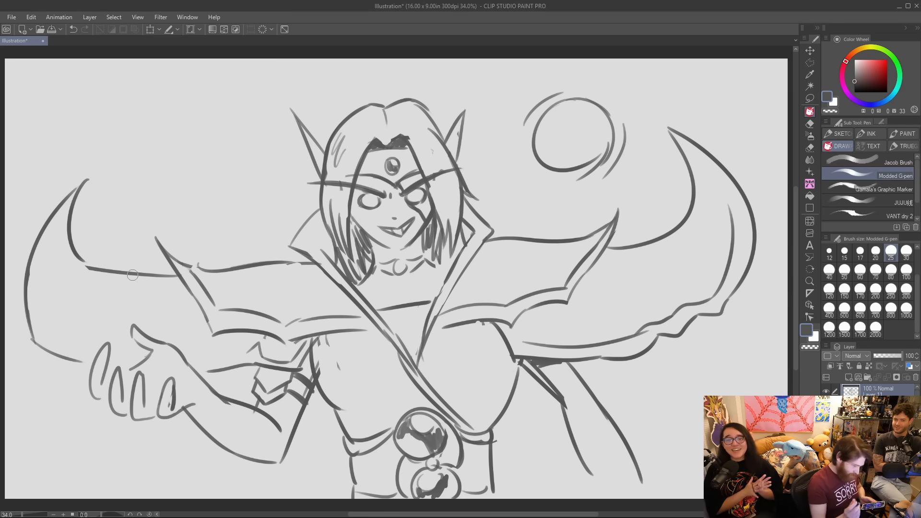
Draw a gauntlet on the lowered arm with a flared shaded cuff, a small round stud, curved side edges and a diamond ornament.
mouse_move(595, 384)
mouse_down()
mouse_move(591, 417)
mouse_move(598, 385)
mouse_move(610, 412)
mouse_move(603, 420)
mouse_move(631, 435)
mouse_move(620, 437)
mouse_move(632, 461)
mouse_up()
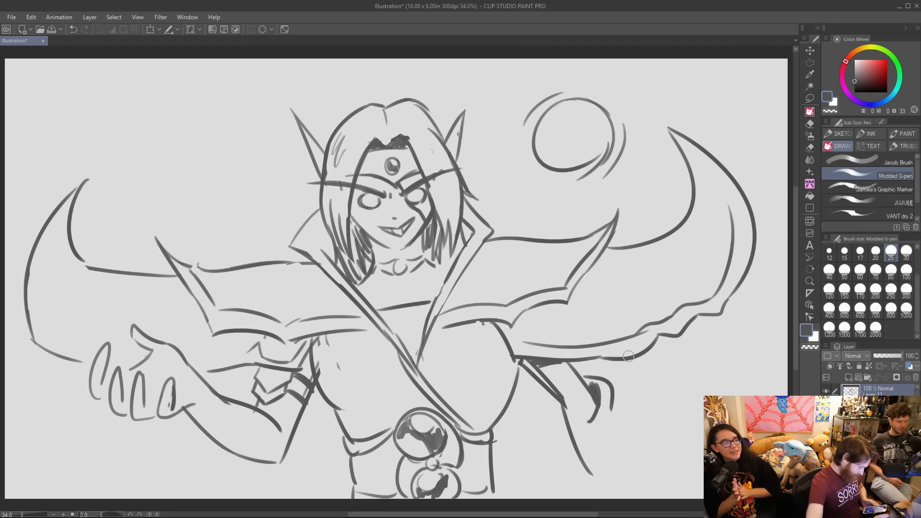
drag(591, 422, 609, 472)
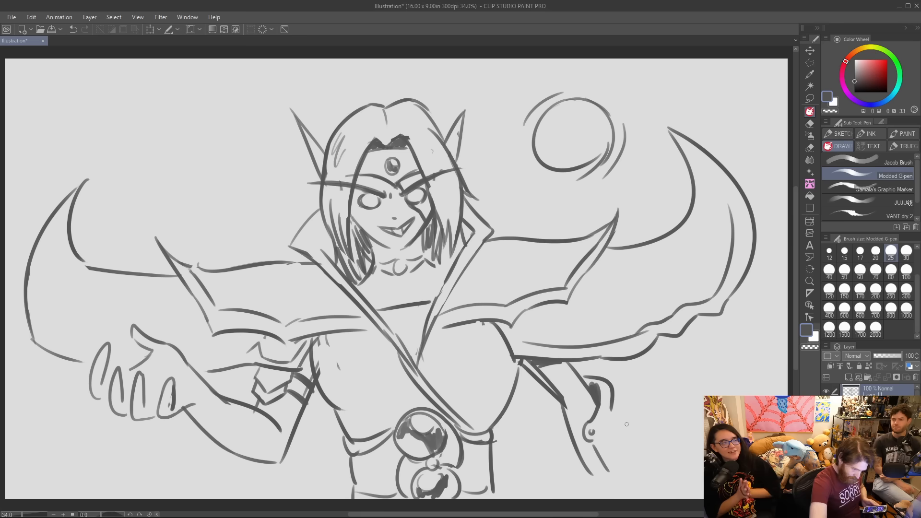
drag(617, 394, 648, 488)
mouse_move(570, 424)
mouse_down()
mouse_move(586, 422)
mouse_move(570, 465)
mouse_move(593, 496)
mouse_up()
key(ctrl+z)
drag(569, 427, 572, 433)
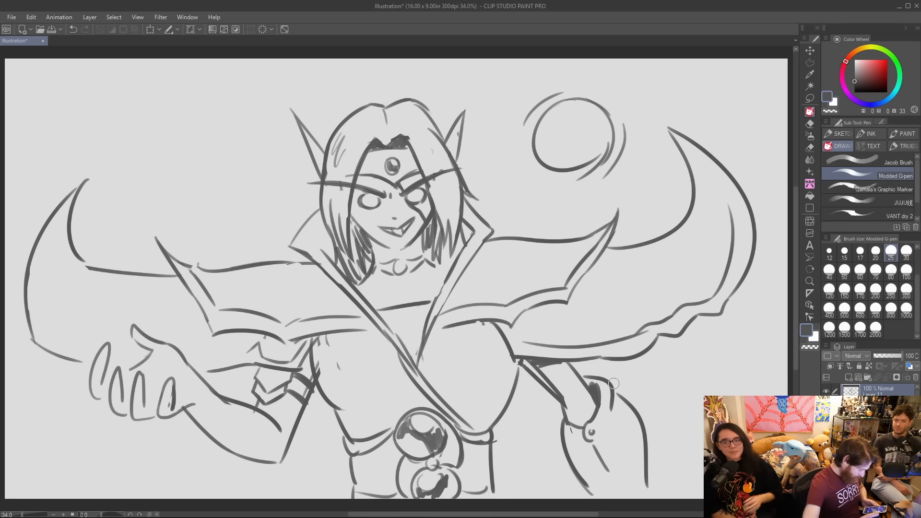
drag(645, 427, 646, 459)
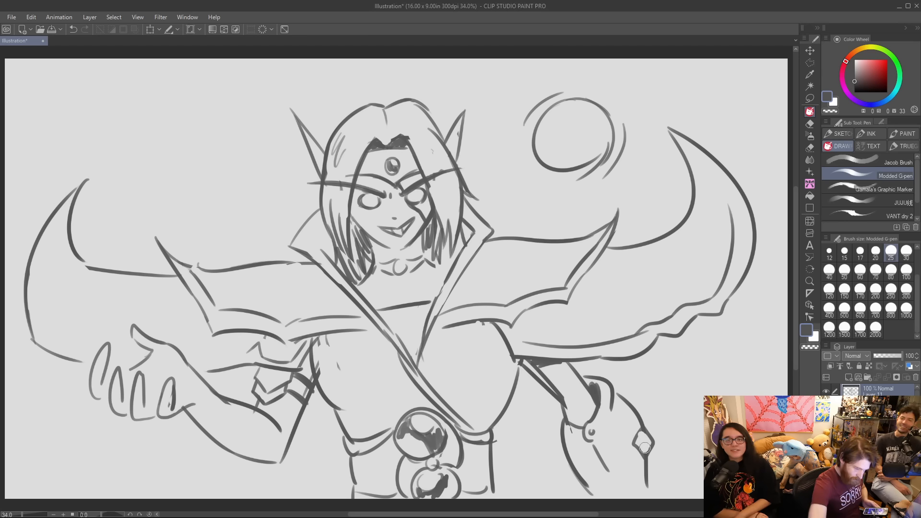
Draw an upright oval amulet floating above the open hand, with four pointed corner gems and an angular outer frame.
mouse_move(140, 285)
mouse_down()
mouse_move(139, 262)
mouse_move(159, 243)
mouse_move(170, 249)
mouse_move(144, 276)
mouse_move(99, 275)
mouse_move(130, 286)
mouse_move(122, 257)
mouse_move(154, 257)
mouse_up()
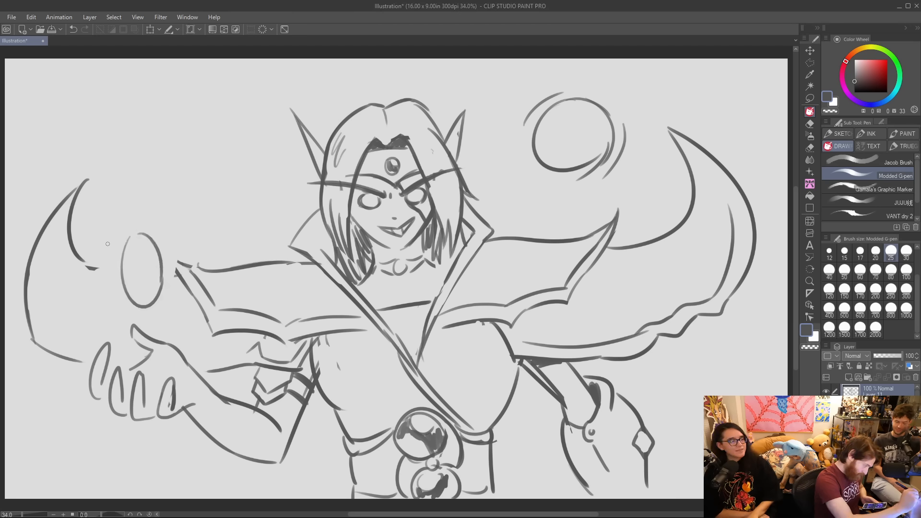
mouse_move(103, 227)
mouse_down()
mouse_move(123, 251)
mouse_move(172, 235)
mouse_move(124, 244)
mouse_up()
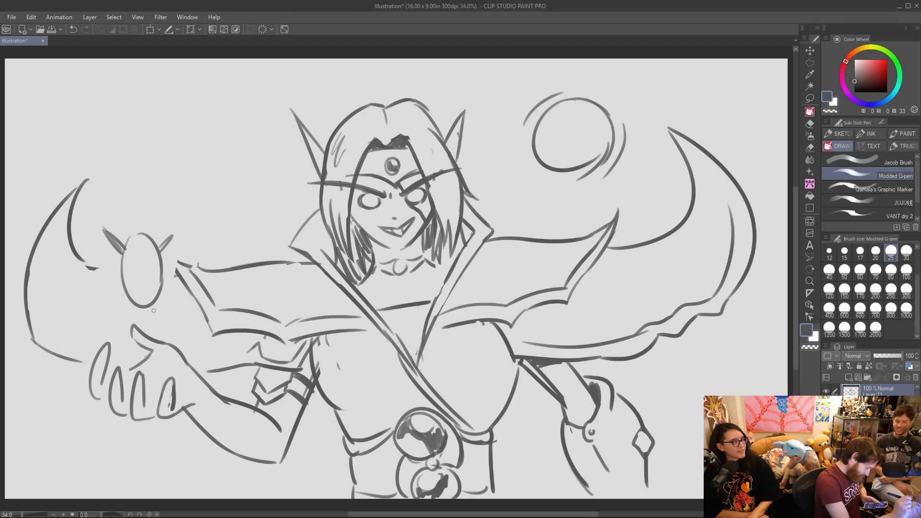
mouse_move(120, 295)
mouse_down()
mouse_move(127, 308)
mouse_move(127, 297)
mouse_up()
mouse_move(103, 229)
mouse_down()
mouse_move(123, 252)
mouse_move(106, 231)
mouse_move(121, 248)
mouse_move(168, 240)
mouse_up()
mouse_move(160, 298)
mouse_down()
mouse_move(173, 310)
mouse_move(165, 288)
mouse_up()
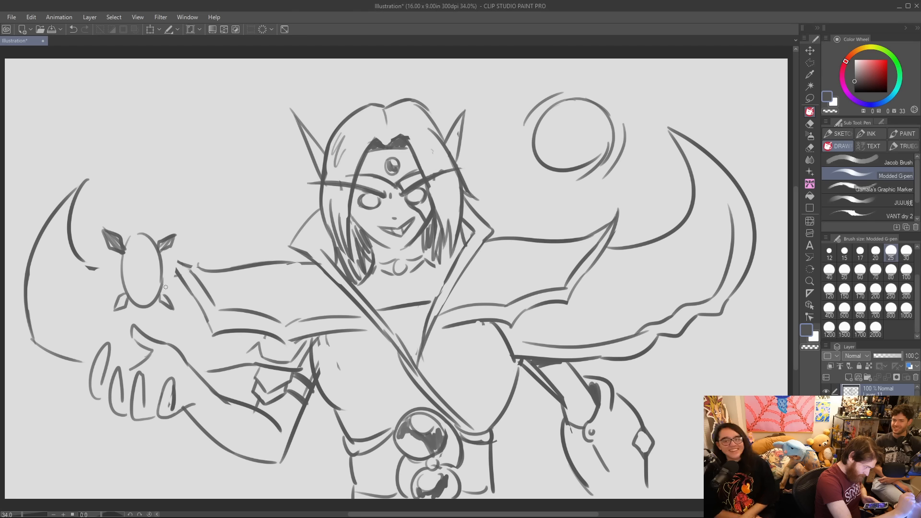
mouse_move(121, 309)
mouse_down()
mouse_move(158, 318)
mouse_move(186, 272)
mouse_move(179, 287)
mouse_move(179, 265)
mouse_move(187, 276)
mouse_move(178, 244)
mouse_up()
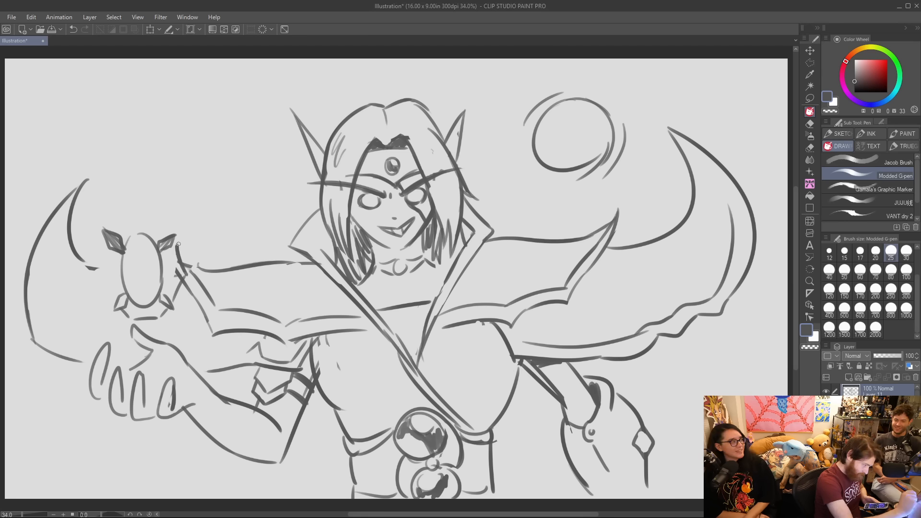
mouse_move(111, 298)
mouse_down()
mouse_move(95, 265)
mouse_move(102, 244)
mouse_move(124, 217)
mouse_move(165, 226)
mouse_up()
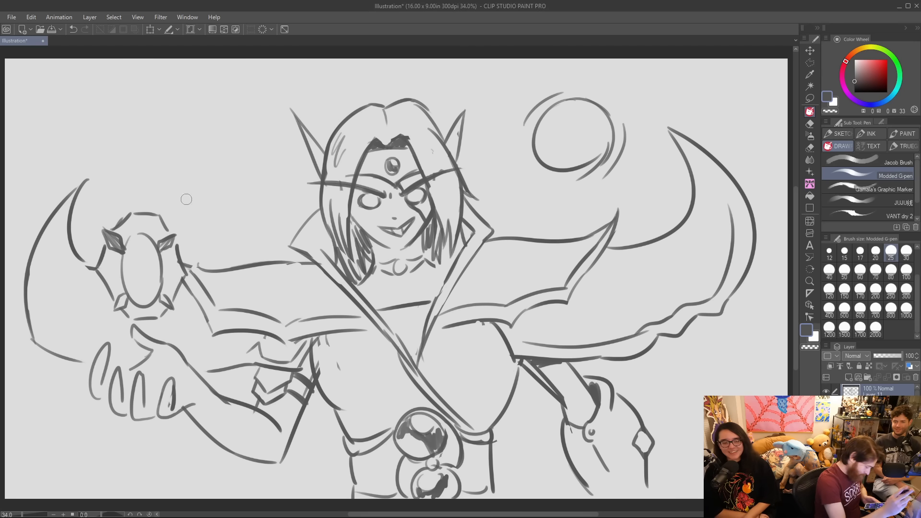
Draw swirling squiggle marks inside the amulet's oval, undoing the first attempts.
mouse_move(132, 242)
mouse_down()
mouse_move(138, 276)
mouse_move(151, 272)
mouse_move(146, 256)
mouse_move(153, 279)
mouse_up()
key(ctrl+z)
key(ctrl+z)
key(ctrl+z)
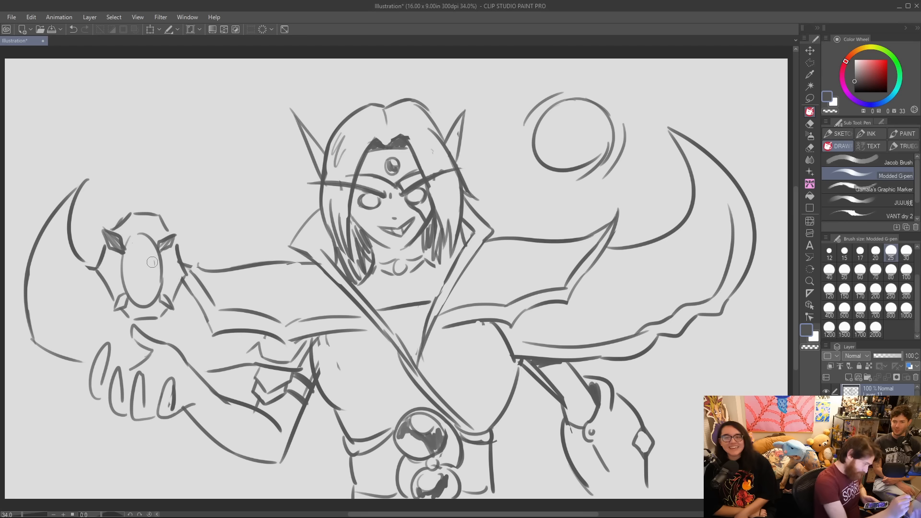
mouse_move(137, 241)
mouse_down()
mouse_move(140, 272)
mouse_move(151, 252)
mouse_move(149, 267)
mouse_move(134, 269)
mouse_move(146, 297)
mouse_move(160, 262)
mouse_up()
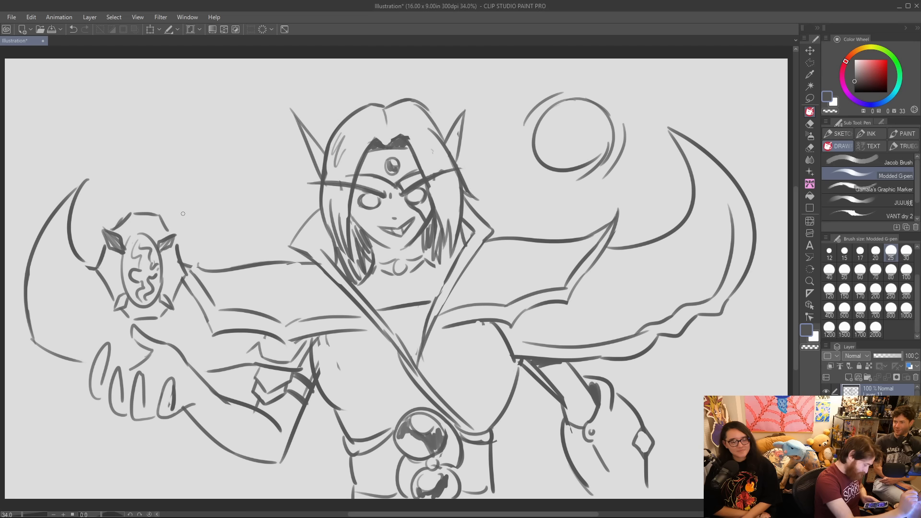
Draw a wavy plume of magic energy rising from the amulet and forking near the canvas's upper edge.
mouse_move(135, 202)
mouse_down()
mouse_move(100, 129)
mouse_move(112, 112)
mouse_move(110, 151)
mouse_move(155, 205)
mouse_up()
drag(113, 102, 121, 61)
mouse_move(92, 90)
mouse_down()
mouse_move(43, 76)
mouse_move(92, 78)
mouse_up()
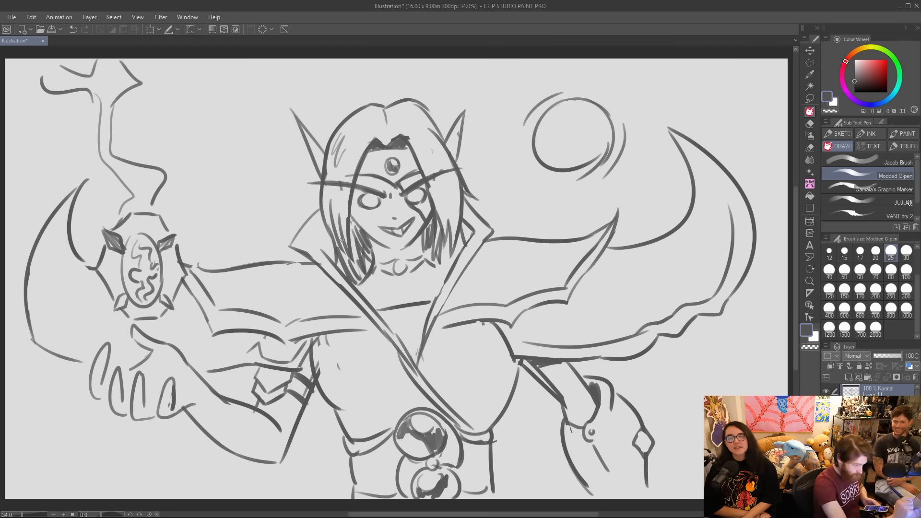
Redraw both sides of the raised collar, extending the right collar into a wider pointed tip.
drag(290, 246, 326, 196)
mouse_move(465, 198)
mouse_down()
mouse_move(510, 226)
mouse_move(444, 301)
mouse_up()
drag(472, 207, 489, 238)
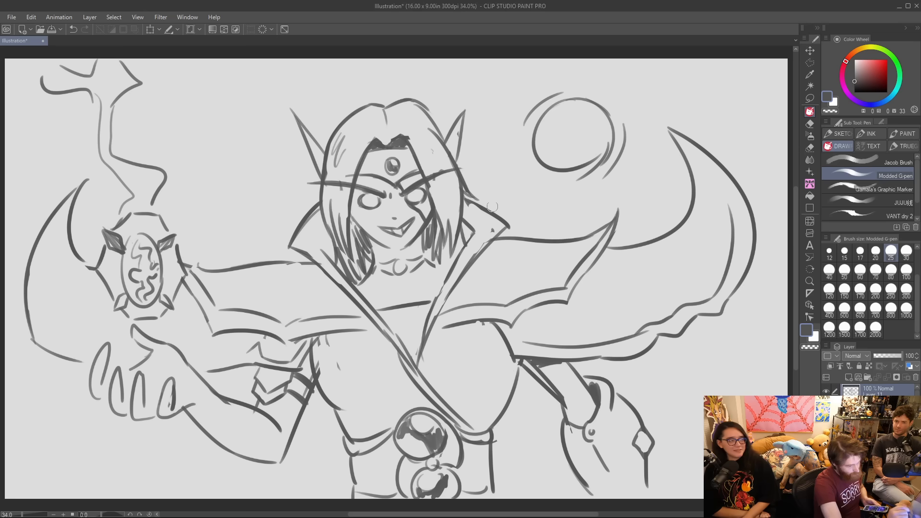
Draw a second round orb left of the head with short outer arcs, and undo the dark scribble inside it.
mouse_move(207, 141)
mouse_down()
mouse_move(185, 178)
mouse_move(220, 137)
mouse_move(253, 165)
mouse_up()
drag(186, 157, 255, 145)
drag(249, 188, 194, 212)
mouse_move(207, 164)
mouse_down()
mouse_move(210, 189)
mouse_move(211, 163)
mouse_up()
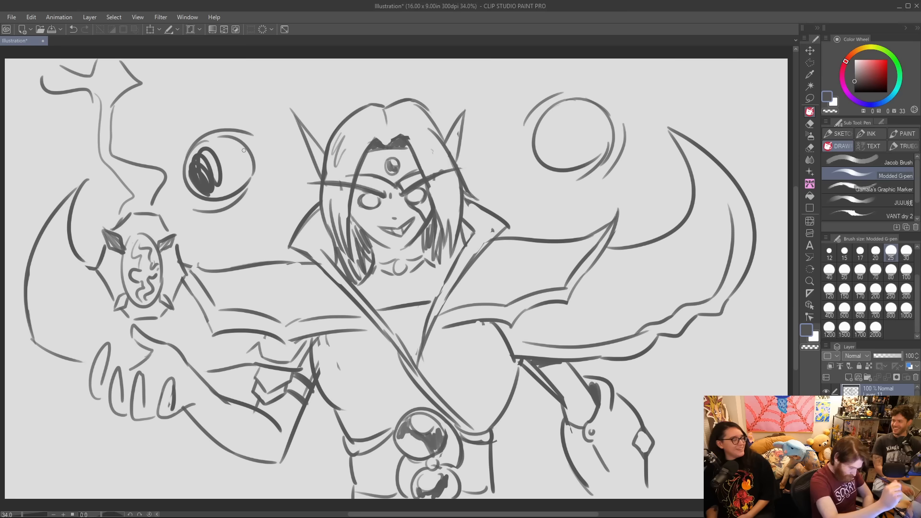
key(ctrl+z)
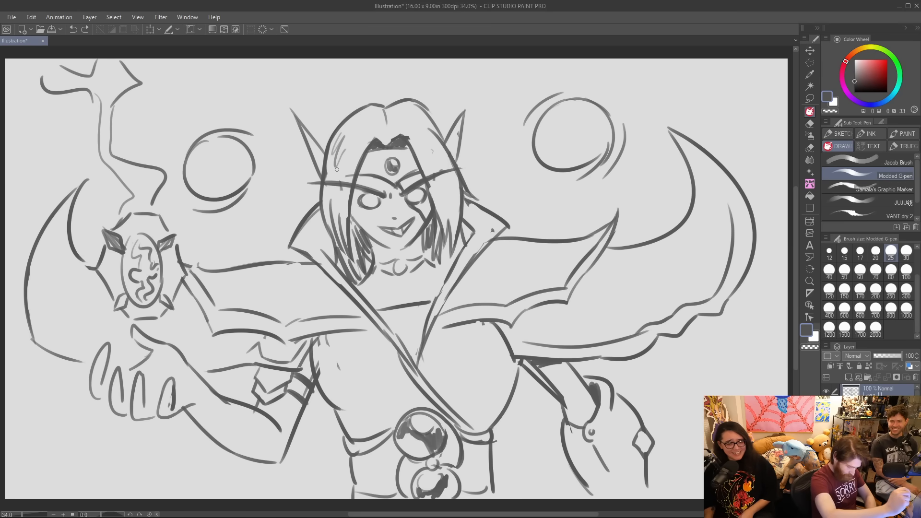
Enlarge the brush to 120 and fill both floating orbs with solid dark grey.
key(bracketright)
key(bracketright)
key(bracketright)
key(bracketright)
key(bracketright)
key(bracketright)
key(bracketright)
key(bracketright)
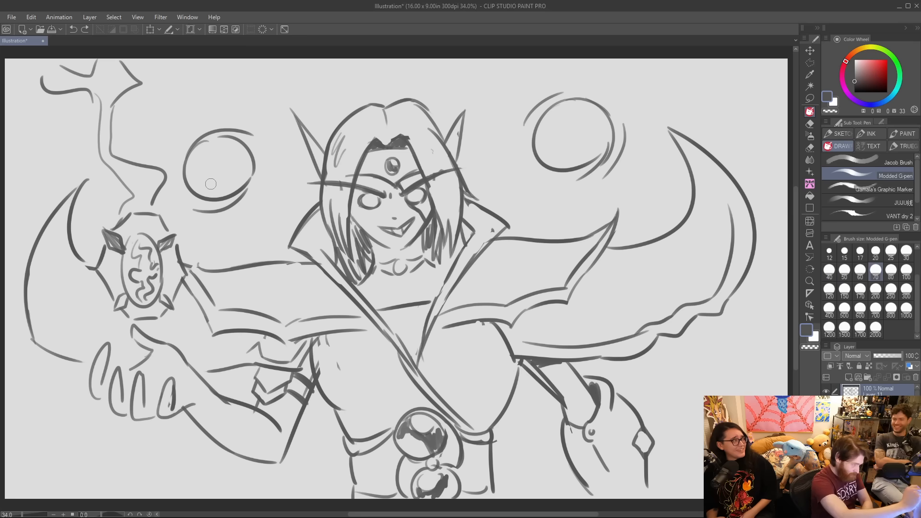
mouse_move(210, 181)
mouse_down()
mouse_move(217, 141)
mouse_move(238, 171)
mouse_move(245, 163)
mouse_move(237, 177)
mouse_move(247, 156)
mouse_up()
mouse_move(578, 154)
mouse_down()
mouse_move(595, 125)
mouse_move(551, 163)
mouse_move(564, 144)
mouse_move(602, 134)
mouse_up()
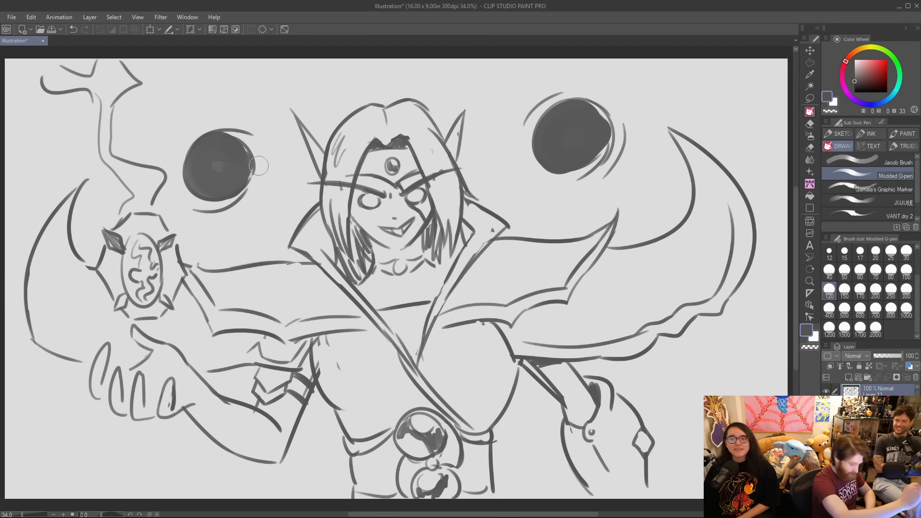
Reduce the brush to 50, round off the left orb's edge and redraw the curved arc around its upper left.
key(bracketleft)
key(bracketleft)
key(bracketleft)
key(bracketleft)
key(bracketleft)
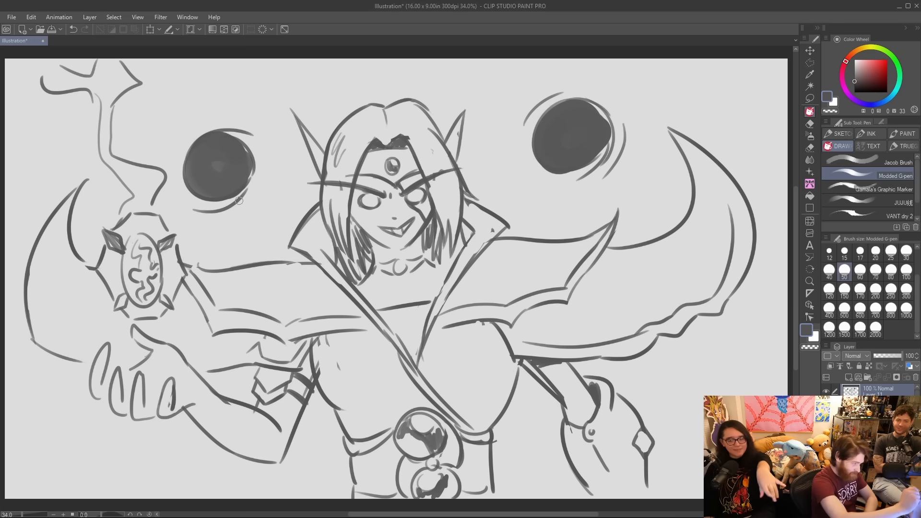
mouse_move(242, 199)
mouse_down()
mouse_move(247, 147)
mouse_move(235, 126)
mouse_move(192, 156)
mouse_move(260, 143)
mouse_up()
key(ctrl+z)
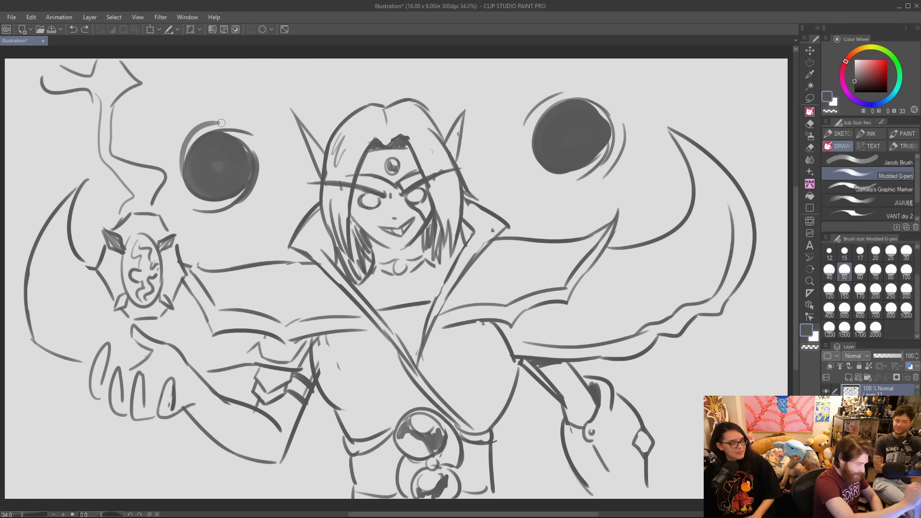
mouse_move(192, 143)
mouse_down()
mouse_move(243, 115)
mouse_move(233, 121)
mouse_up()
key(ctrl+z)
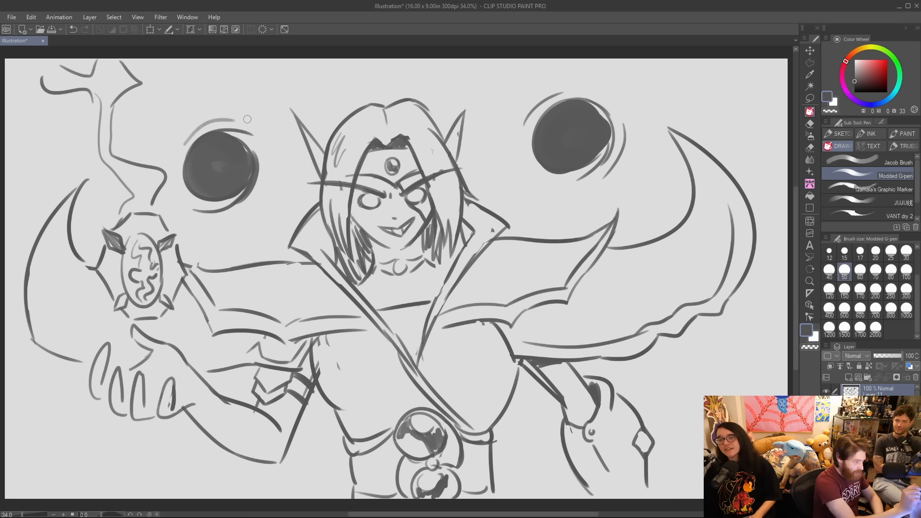
key(ctrl+z)
drag(177, 146, 215, 119)
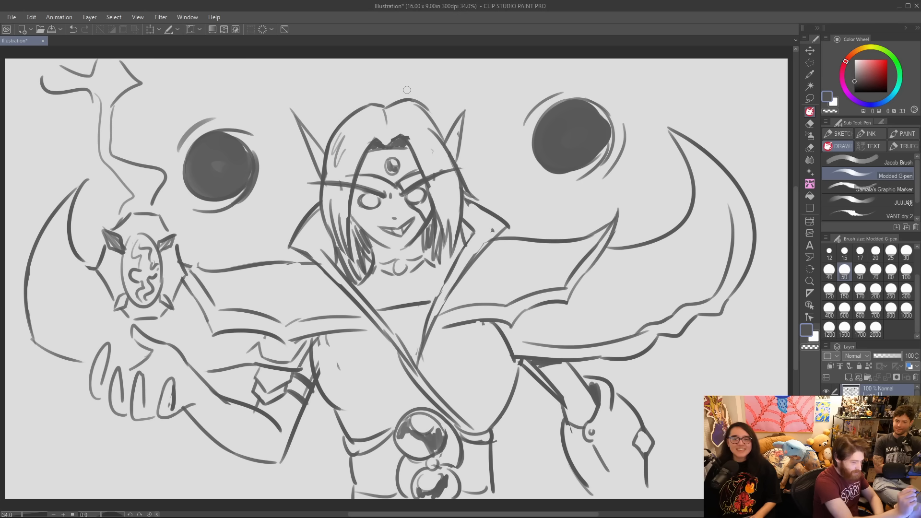
Round off the right orb's filled edge, rework the arcs around it, and touch up the left orb's upper right rim.
mouse_move(587, 106)
mouse_down()
mouse_move(614, 140)
mouse_move(590, 172)
mouse_move(603, 142)
mouse_up()
mouse_move(554, 168)
mouse_down()
mouse_move(612, 128)
mouse_move(596, 169)
mouse_move(620, 126)
mouse_move(607, 162)
mouse_up()
key(ctrl+z)
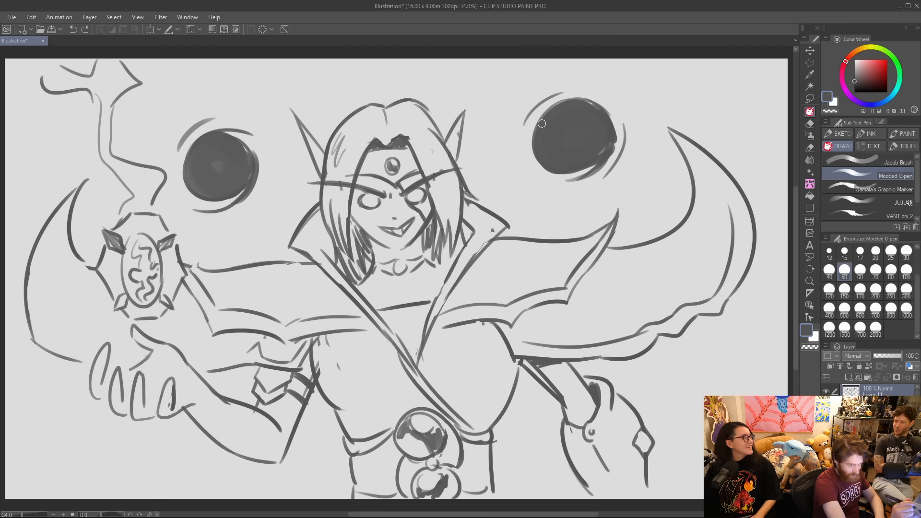
key(ctrl+z)
mouse_move(523, 126)
mouse_down()
mouse_move(548, 97)
mouse_move(586, 84)
mouse_up()
key(ctrl+z)
key(ctrl+z)
mouse_move(620, 114)
mouse_down()
mouse_move(626, 151)
mouse_move(595, 168)
mouse_up()
mouse_move(545, 114)
mouse_down()
mouse_move(593, 95)
mouse_move(620, 102)
mouse_up()
key(ctrl+z)
mouse_move(537, 132)
mouse_down()
mouse_move(585, 97)
mouse_move(600, 100)
mouse_up()
key(ctrl+z)
key(ctrl+z)
drag(536, 130, 612, 101)
mouse_move(233, 139)
mouse_down()
mouse_move(255, 165)
mouse_move(257, 139)
mouse_up()
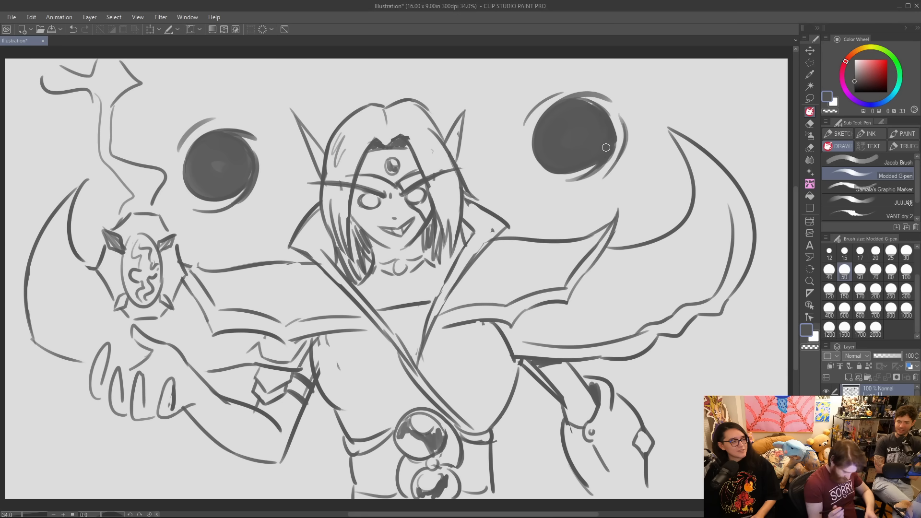
Add dark shadow strokes under the shoulder guards, along both sides of the torso and down the waist edges.
mouse_move(322, 342)
mouse_down()
mouse_move(317, 373)
mouse_move(371, 331)
mouse_move(315, 356)
mouse_move(316, 343)
mouse_move(383, 335)
mouse_up()
mouse_move(488, 326)
mouse_down()
mouse_move(512, 359)
mouse_move(496, 419)
mouse_up()
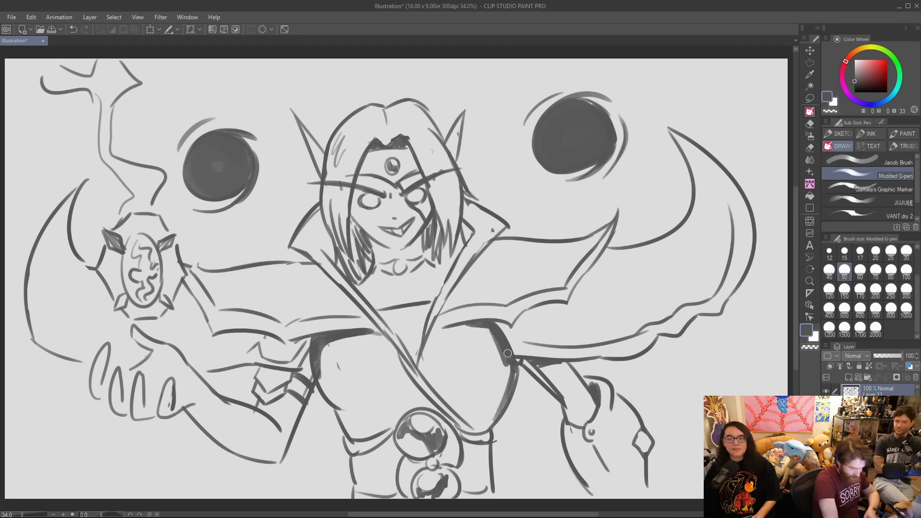
mouse_move(522, 361)
mouse_down()
mouse_move(560, 396)
mouse_move(546, 357)
mouse_move(564, 356)
mouse_move(498, 416)
mouse_move(490, 489)
mouse_up()
key(ctrl+z)
key(ctrl+z)
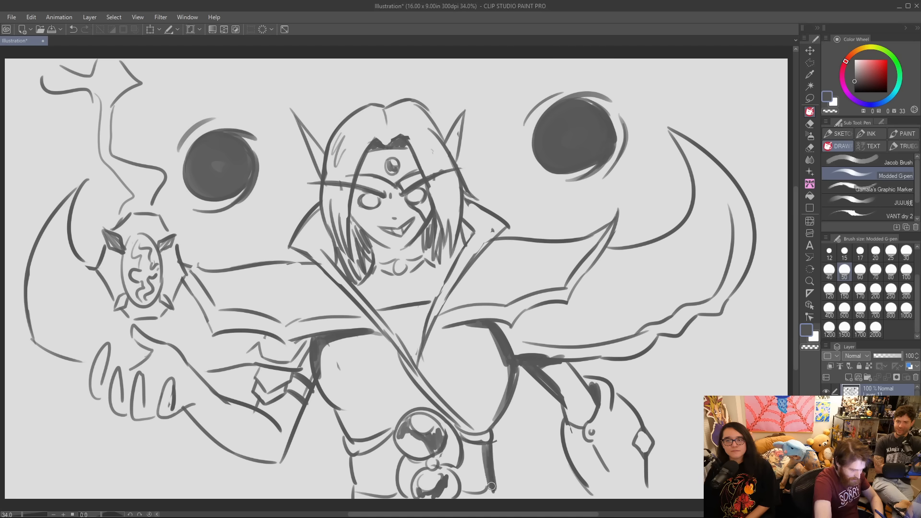
mouse_move(334, 409)
mouse_down()
mouse_move(349, 441)
mouse_move(354, 499)
mouse_up()
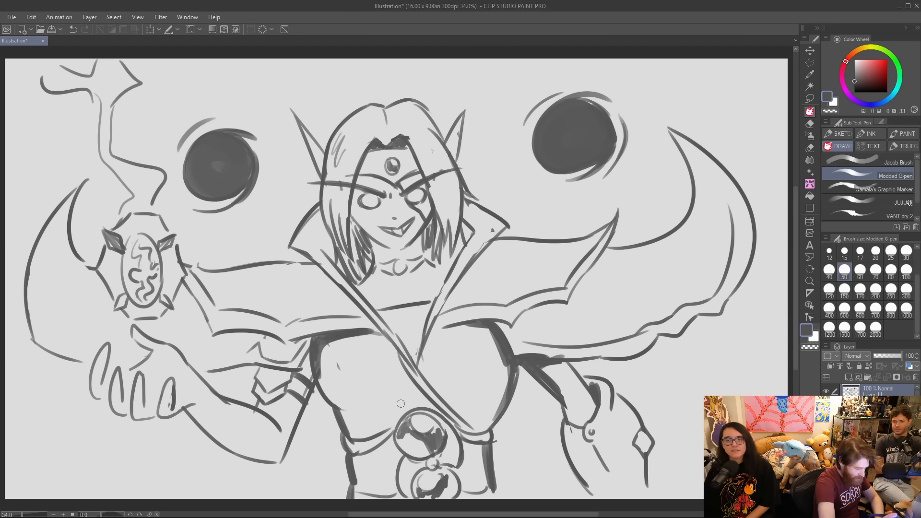
Thicken the raised arm's inner edge and add light inner contour strokes above the forearm and inside the left horn.
drag(281, 463, 316, 351)
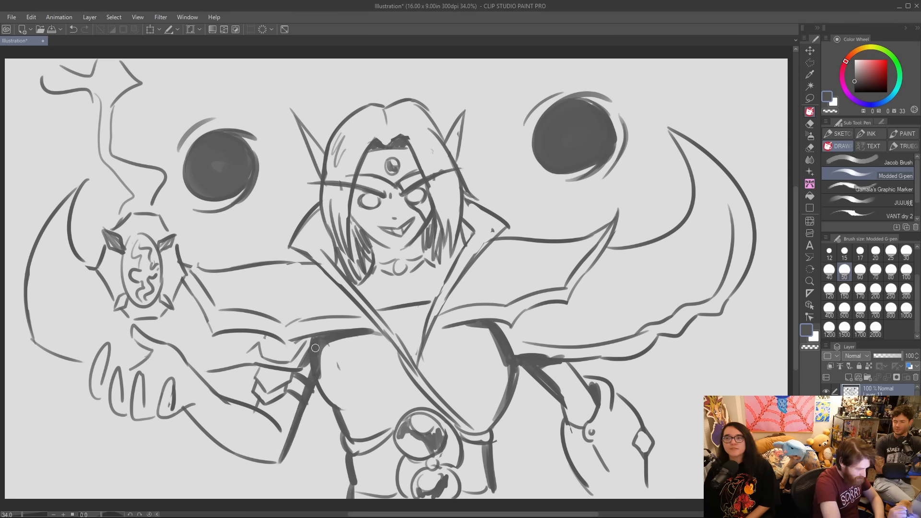
drag(199, 358, 235, 357)
drag(45, 242, 62, 344)
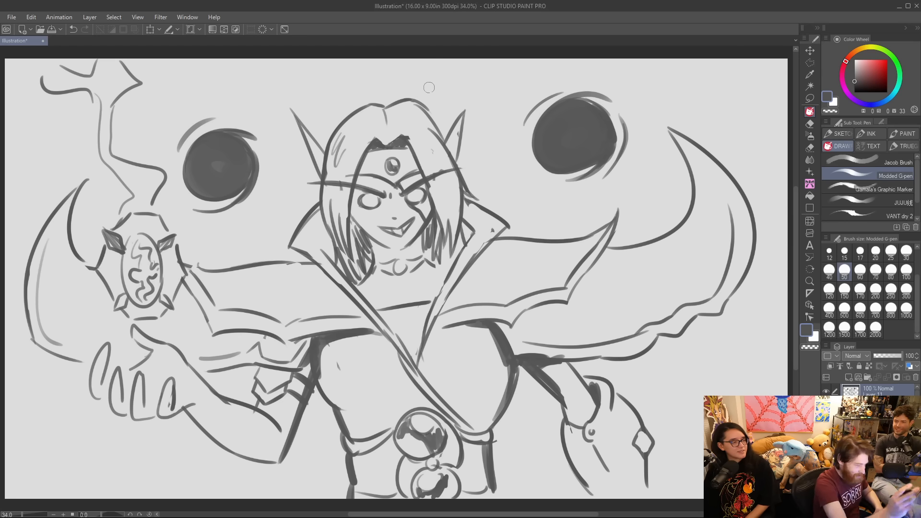
Shade the hair with strokes at the parting and along the side locks framing the face.
mouse_move(387, 114)
mouse_down()
mouse_move(413, 98)
mouse_move(409, 114)
mouse_up()
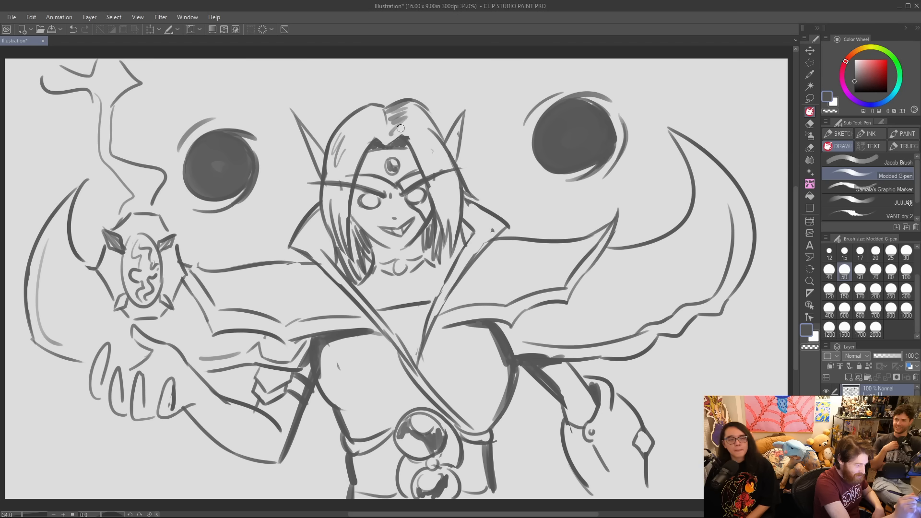
drag(441, 184, 456, 216)
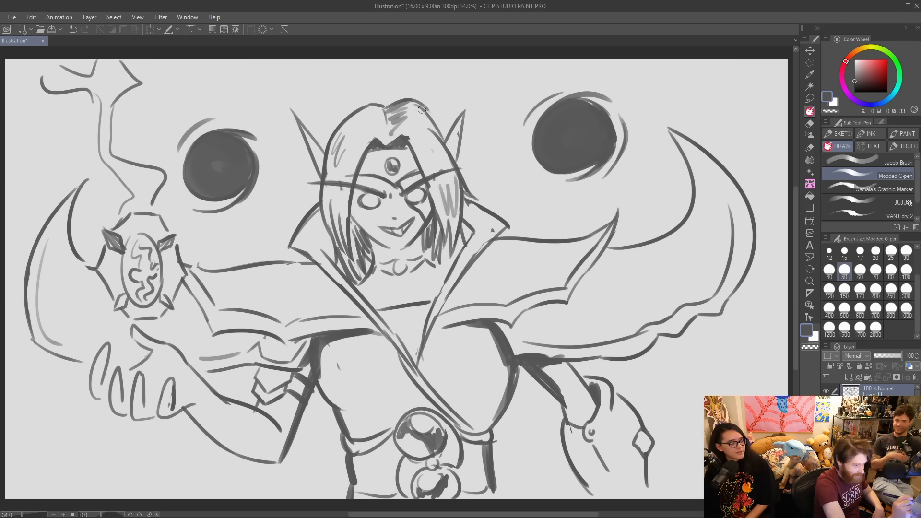
drag(333, 165, 326, 226)
drag(342, 195, 340, 232)
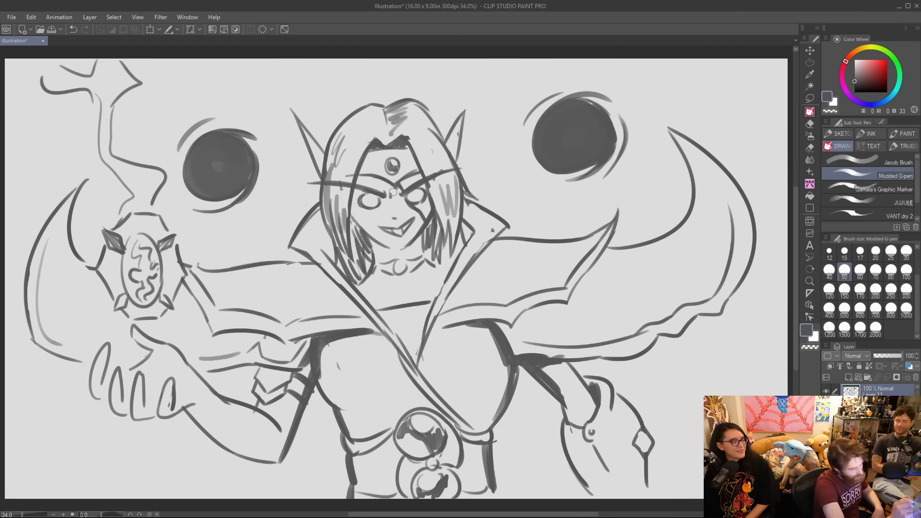
Shade around both eyes and darken the hairline beside the forehead gem.
mouse_move(360, 200)
mouse_down()
mouse_move(382, 204)
mouse_move(408, 179)
mouse_move(403, 199)
mouse_move(430, 192)
mouse_move(423, 185)
mouse_move(439, 211)
mouse_up()
drag(428, 180, 436, 213)
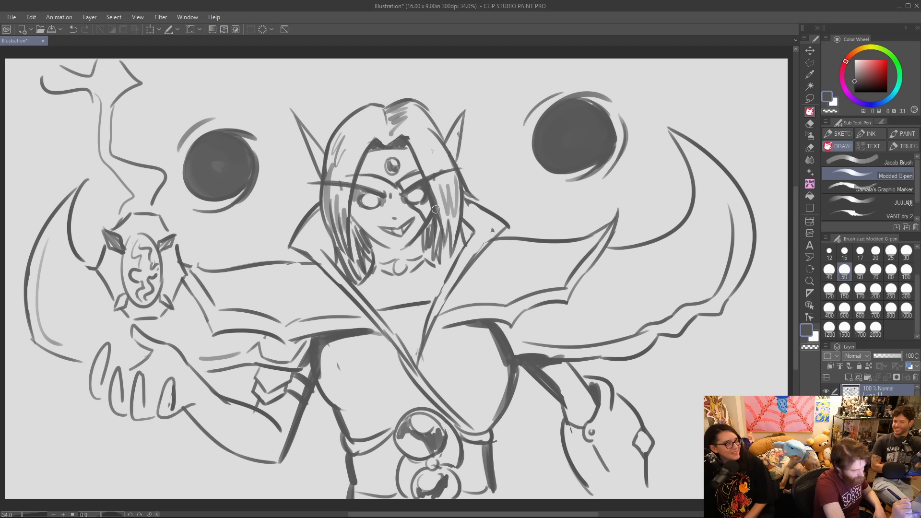
drag(408, 149, 421, 169)
mouse_move(409, 151)
mouse_down()
mouse_move(425, 180)
mouse_move(407, 149)
mouse_move(425, 172)
mouse_move(411, 130)
mouse_move(416, 156)
mouse_up()
Darken the jawline and the hair behind the neck, and add heavy shadows along both sides of the collar.
mouse_move(378, 245)
mouse_down()
mouse_move(410, 252)
mouse_move(402, 253)
mouse_move(428, 228)
mouse_move(434, 254)
mouse_up()
mouse_move(357, 223)
mouse_down()
mouse_move(369, 250)
mouse_move(356, 225)
mouse_move(362, 252)
mouse_move(331, 232)
mouse_move(350, 277)
mouse_up()
drag(429, 254, 444, 269)
mouse_move(440, 230)
mouse_down()
mouse_move(443, 268)
mouse_move(448, 251)
mouse_move(456, 268)
mouse_up()
drag(463, 218, 461, 258)
mouse_move(331, 231)
mouse_down()
mouse_move(338, 266)
mouse_move(346, 228)
mouse_move(355, 297)
mouse_move(408, 350)
mouse_move(398, 316)
mouse_move(425, 326)
mouse_move(454, 255)
mouse_move(487, 258)
mouse_move(453, 308)
mouse_move(472, 287)
mouse_up()
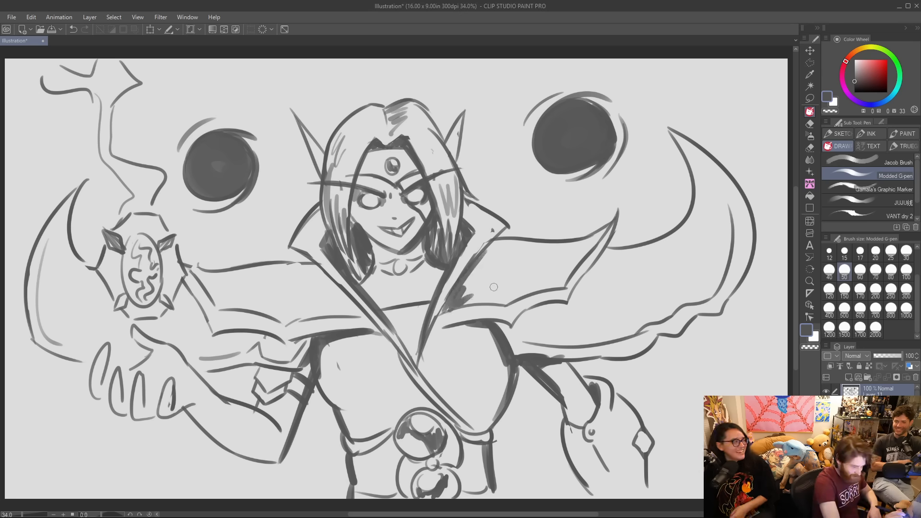
Thicken the inner curve of the right shoulder guard's horn and shade the gauntlet's cuff, side edge and inner line.
mouse_move(691, 304)
mouse_down()
mouse_move(726, 202)
mouse_move(709, 287)
mouse_up()
drag(606, 443, 619, 479)
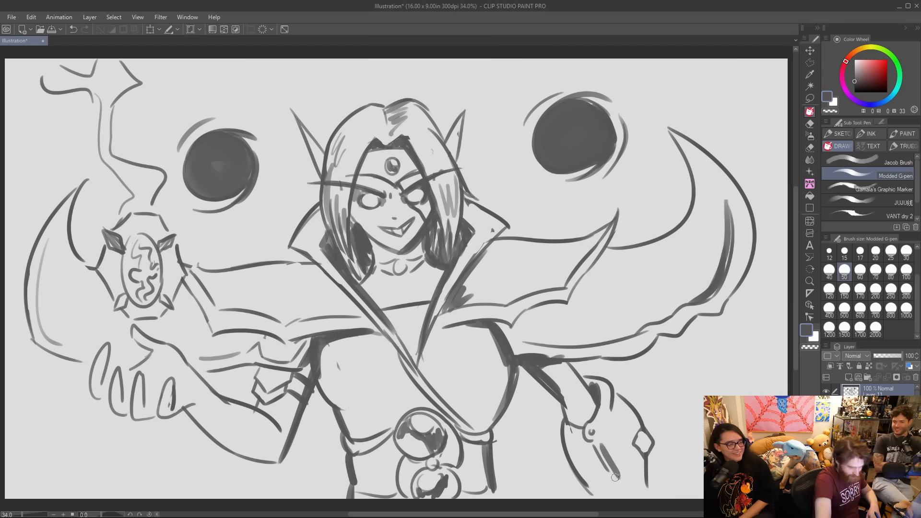
drag(567, 432, 592, 490)
mouse_move(563, 406)
mouse_down()
mouse_move(570, 418)
mouse_move(587, 418)
mouse_up()
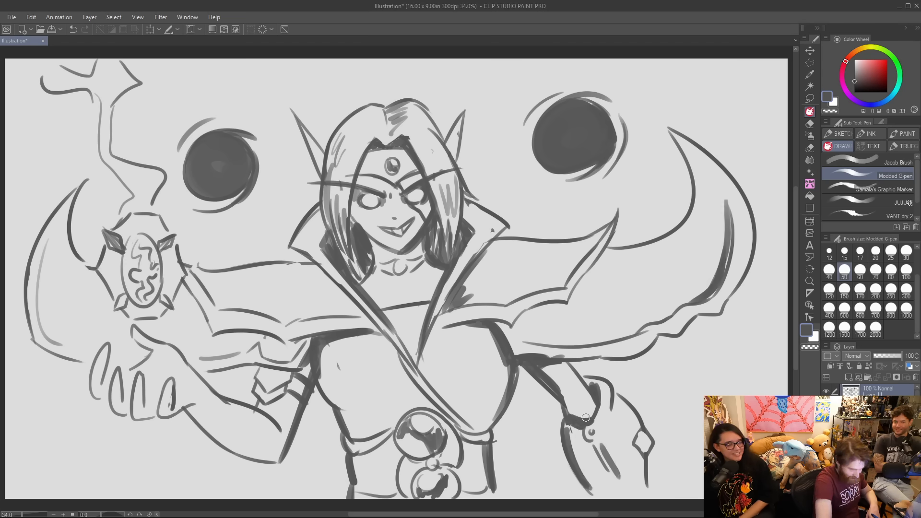
Darken the raised forearm's elbow edge and the undersides of the curled fingers.
drag(272, 462, 283, 414)
mouse_move(161, 420)
mouse_down()
mouse_move(184, 410)
mouse_move(198, 425)
mouse_up()
mouse_move(134, 419)
mouse_down()
mouse_move(158, 419)
mouse_move(99, 402)
mouse_up()
Shade both shoulder guards where they meet the collar, and thicken the right guard's scalloped edge.
drag(315, 267, 358, 311)
mouse_move(310, 268)
mouse_down()
mouse_move(343, 312)
mouse_move(321, 289)
mouse_up()
drag(464, 291, 497, 249)
drag(473, 296, 501, 254)
mouse_move(513, 325)
mouse_down()
mouse_move(557, 301)
mouse_move(610, 249)
mouse_move(603, 259)
mouse_up()
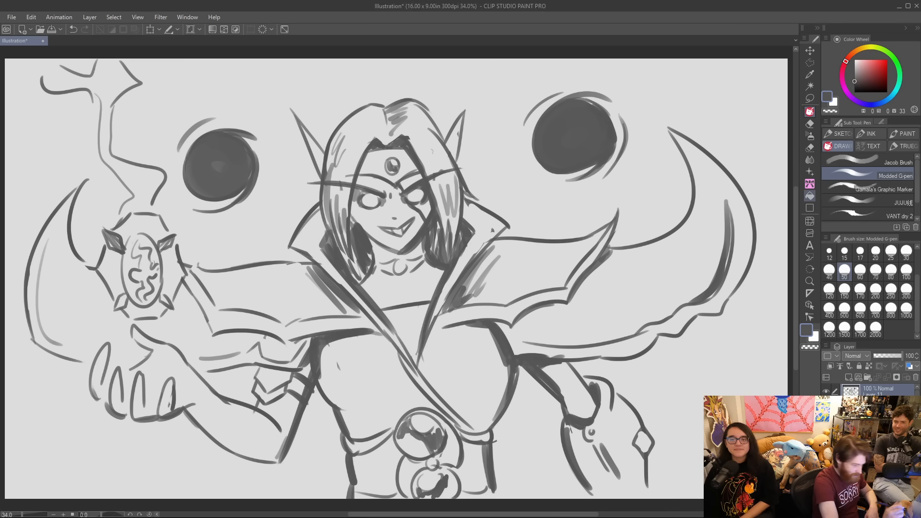
Thicken the left shoulder guard's pointed edge and darken the shadow line along the raised arm beneath it.
drag(188, 291, 213, 332)
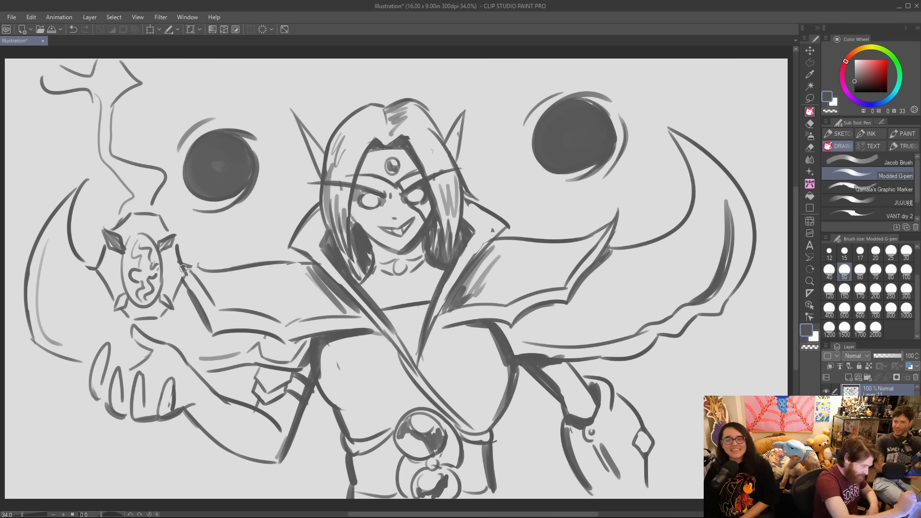
mouse_move(161, 296)
mouse_down()
mouse_move(170, 306)
mouse_move(125, 296)
mouse_up()
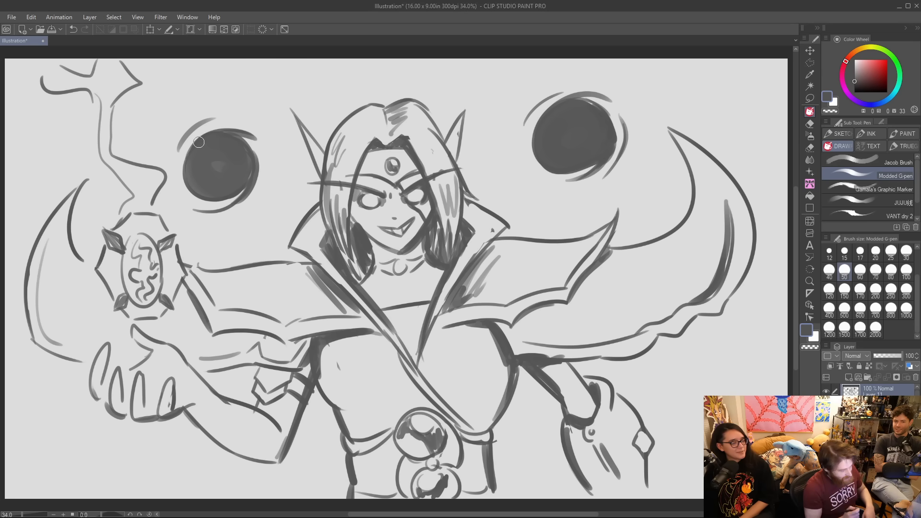
mouse_move(213, 368)
mouse_down()
mouse_move(305, 372)
mouse_move(338, 333)
mouse_move(334, 400)
mouse_move(360, 406)
mouse_up()
Thicken the torso's right contour down to the waist and darken the upper arm beneath the right shoulder guard.
drag(492, 411, 516, 369)
mouse_move(516, 370)
mouse_down()
mouse_move(486, 414)
mouse_move(491, 431)
mouse_up()
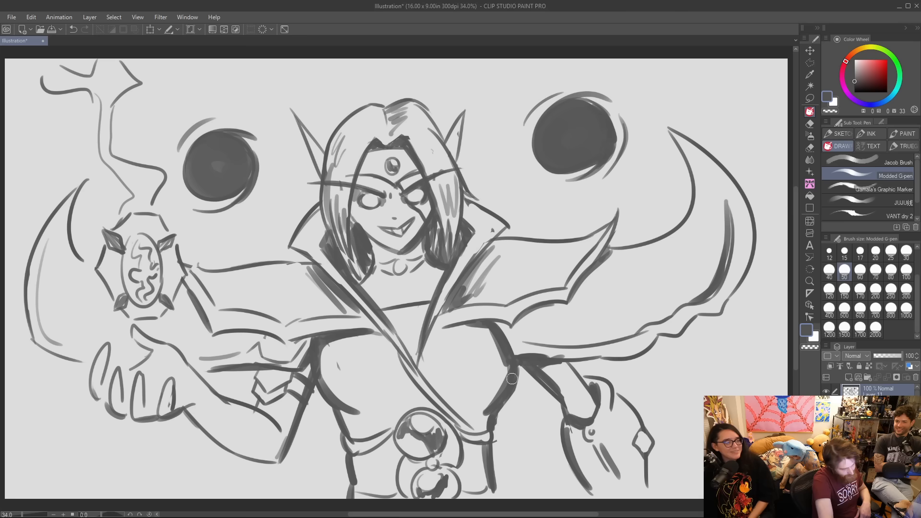
drag(493, 426, 500, 491)
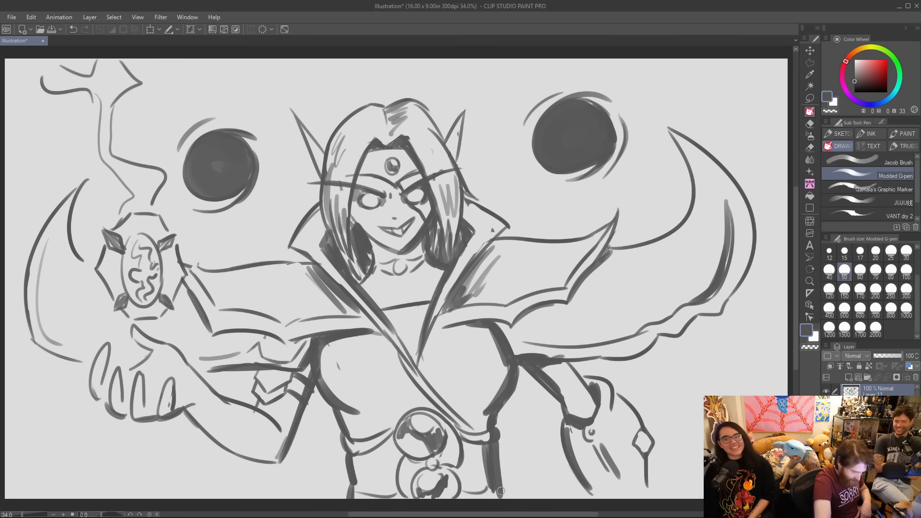
drag(541, 361, 577, 366)
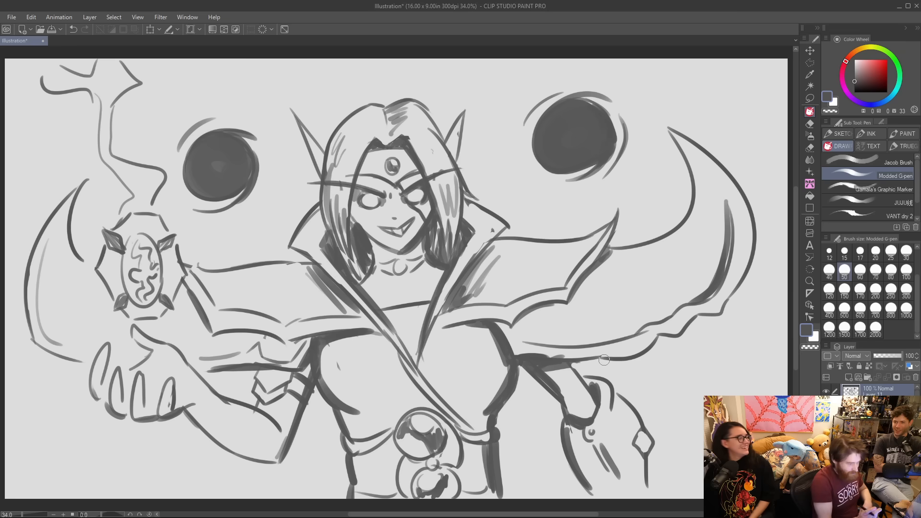
Darken the right ear and inner eye, and shade the forehead beside the gem and the upper hair.
mouse_move(445, 140)
mouse_down()
mouse_move(469, 108)
mouse_move(461, 169)
mouse_up()
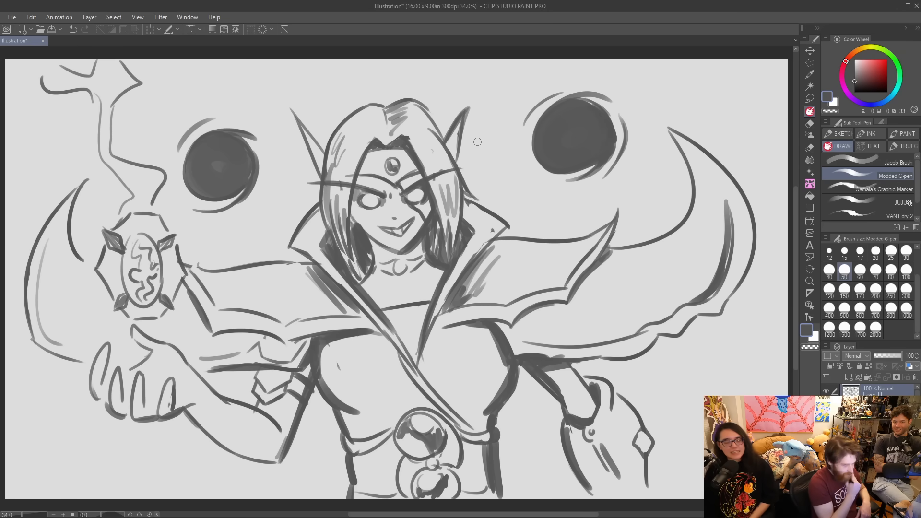
mouse_move(373, 214)
mouse_down()
mouse_move(384, 196)
mouse_move(426, 201)
mouse_move(408, 191)
mouse_up()
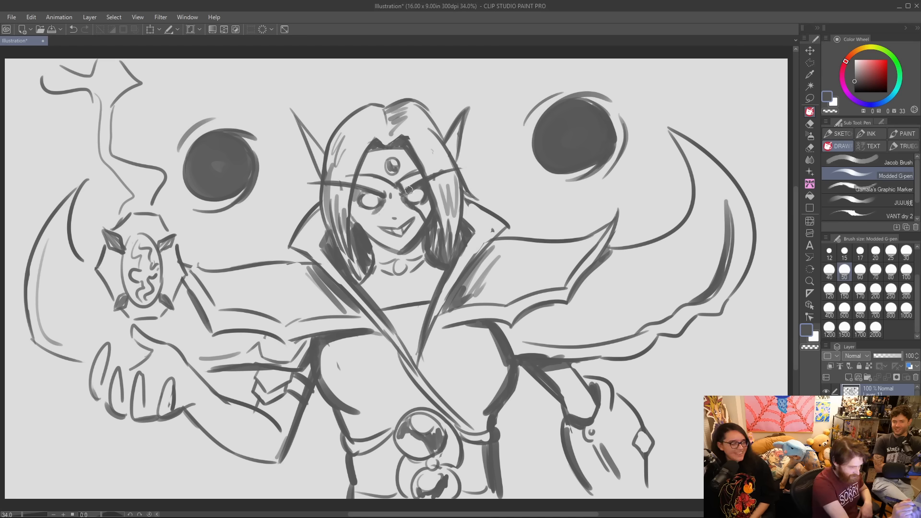
mouse_move(377, 158)
mouse_down()
mouse_move(362, 171)
mouse_move(376, 158)
mouse_move(395, 175)
mouse_move(426, 159)
mouse_move(402, 145)
mouse_move(378, 153)
mouse_move(389, 181)
mouse_move(389, 137)
mouse_move(368, 131)
mouse_move(377, 138)
mouse_move(381, 112)
mouse_up()
mouse_move(430, 148)
mouse_down()
mouse_move(444, 161)
mouse_move(462, 152)
mouse_up()
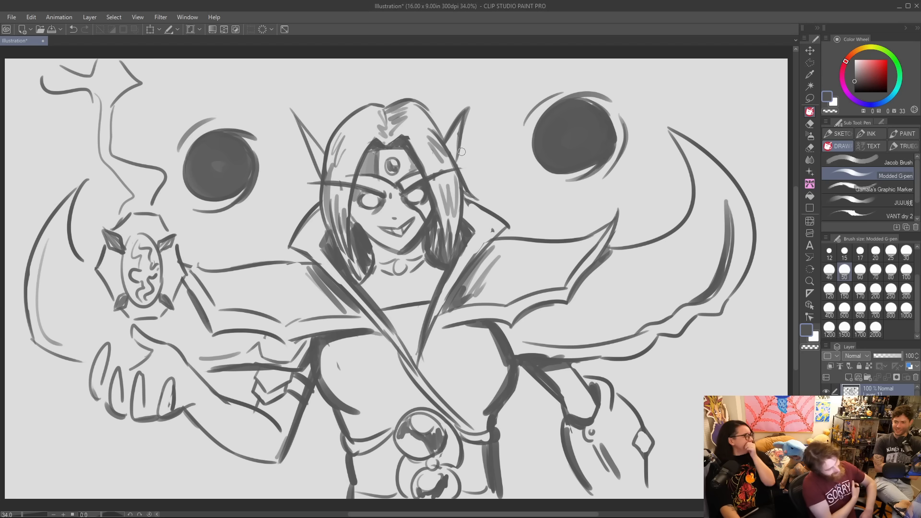
Sketch a jagged lightning bolt running down below the raised hand.
mouse_move(144, 431)
mouse_down()
mouse_move(127, 463)
mouse_move(153, 498)
mouse_up()
mouse_move(161, 433)
mouse_down()
mouse_move(148, 453)
mouse_move(178, 498)
mouse_up()
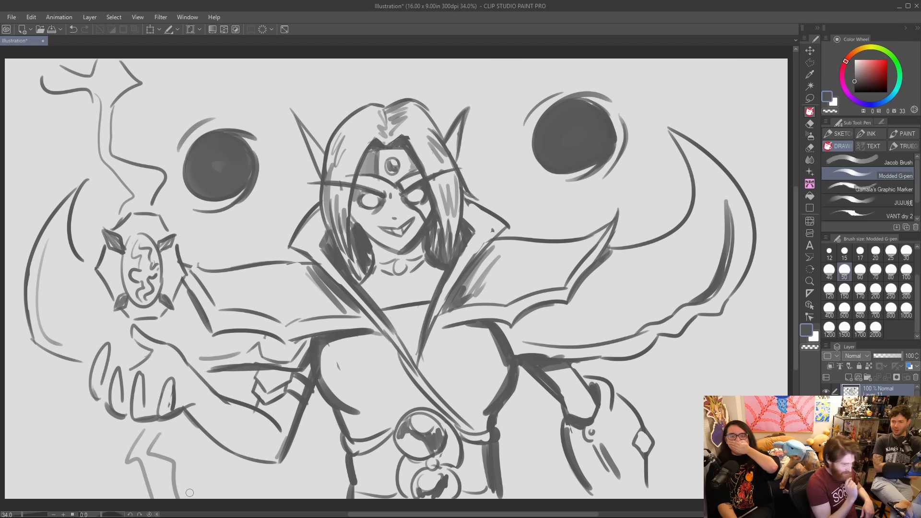
Fill the neckline's V with shadow and darken the hairline along the right cheek and forehead.
mouse_move(399, 333)
mouse_down()
mouse_move(418, 335)
mouse_move(413, 361)
mouse_move(420, 334)
mouse_up()
drag(431, 298, 444, 272)
drag(360, 277, 361, 257)
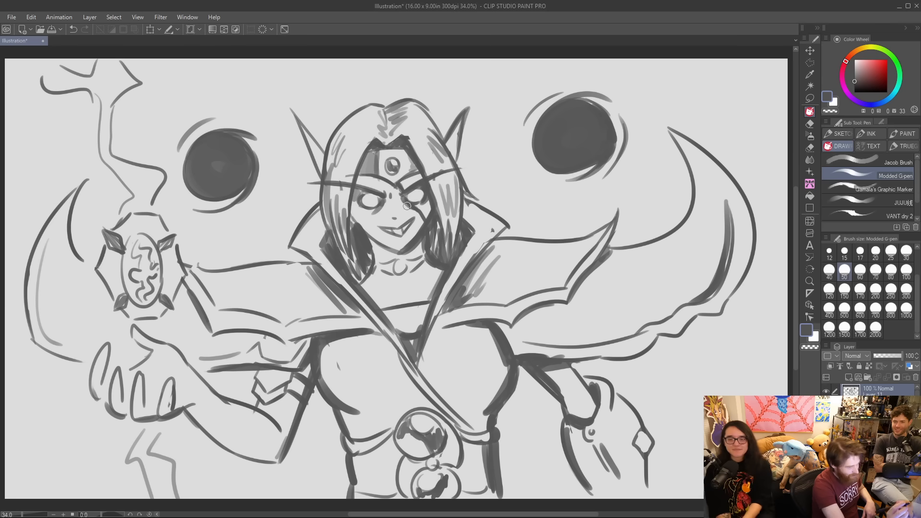
drag(426, 197, 432, 223)
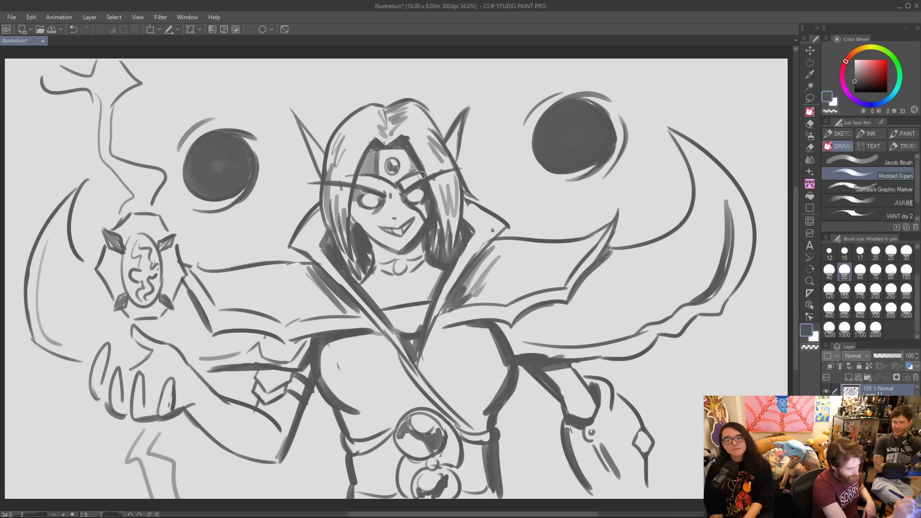
drag(409, 152, 421, 177)
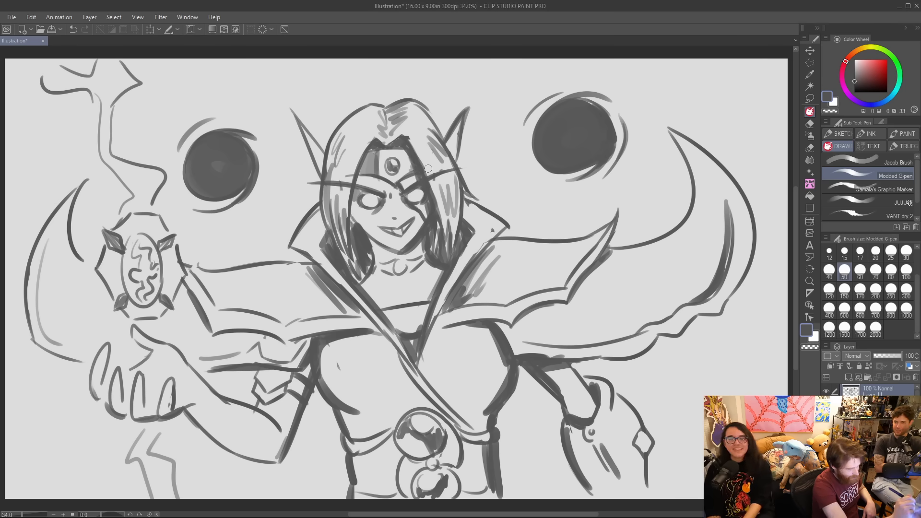
drag(354, 225, 374, 144)
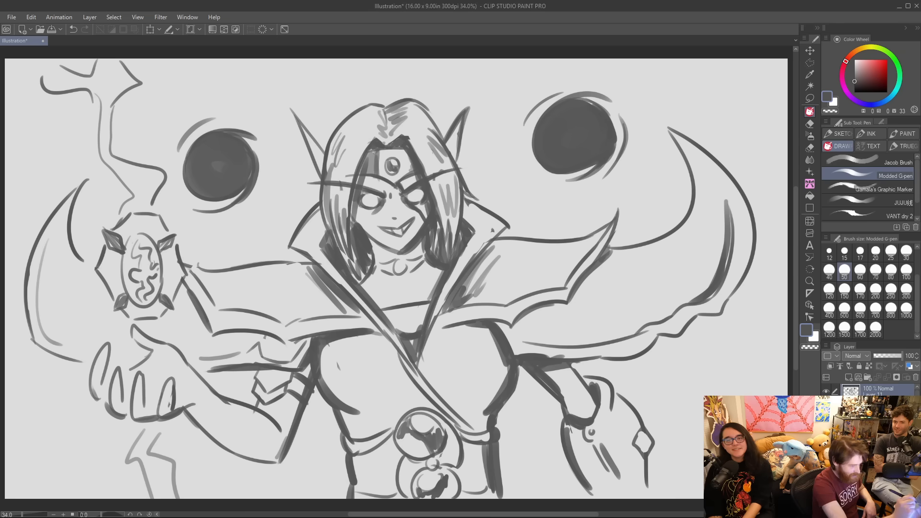
key(ctrl+z)
mouse_move(357, 217)
mouse_down()
mouse_move(359, 167)
mouse_move(372, 142)
mouse_move(370, 150)
mouse_up()
key(ctrl+z)
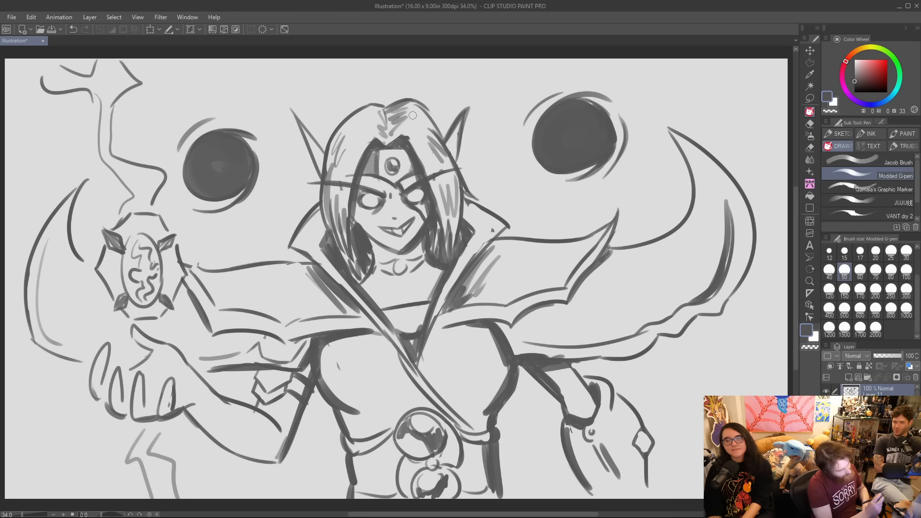
Shade the hair and neck around the choker, and thicken the neckline and the raised forearm's underside.
mouse_move(355, 219)
mouse_down()
mouse_move(382, 246)
mouse_move(385, 269)
mouse_move(420, 262)
mouse_up()
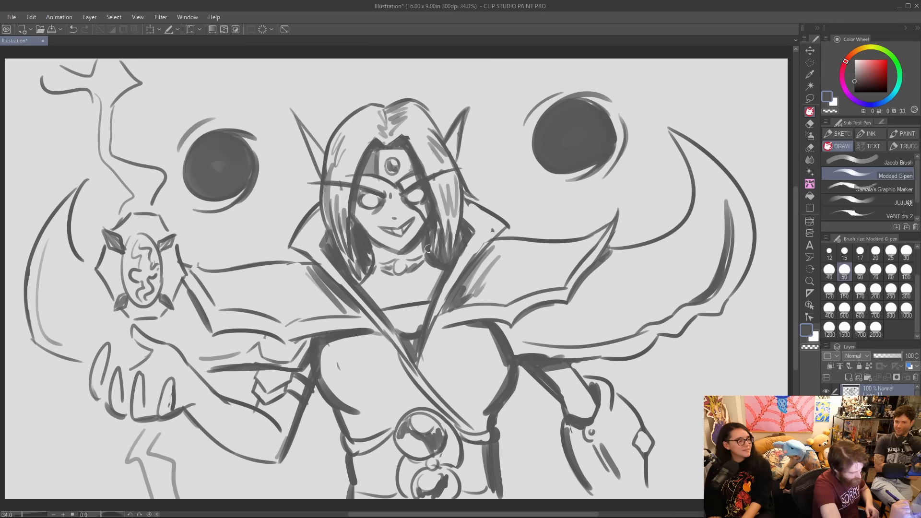
mouse_move(380, 306)
mouse_down()
mouse_move(448, 285)
mouse_move(423, 305)
mouse_up()
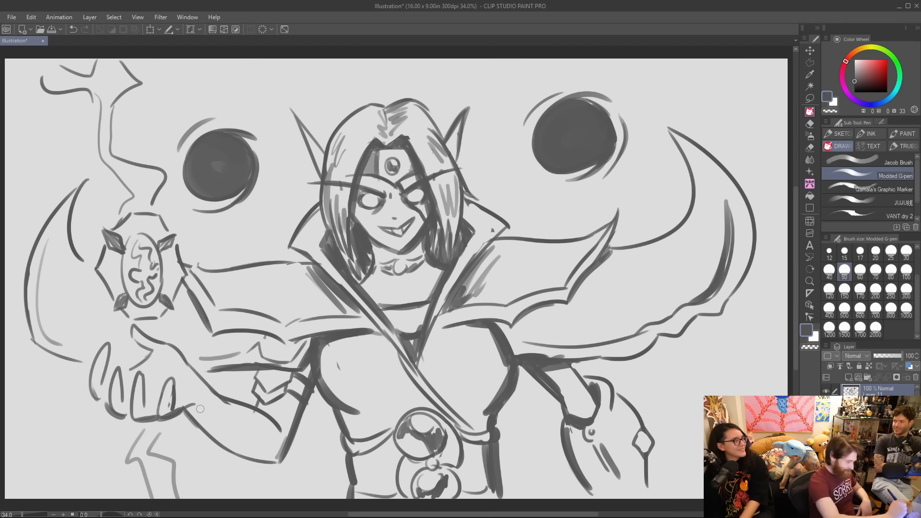
drag(186, 410, 278, 463)
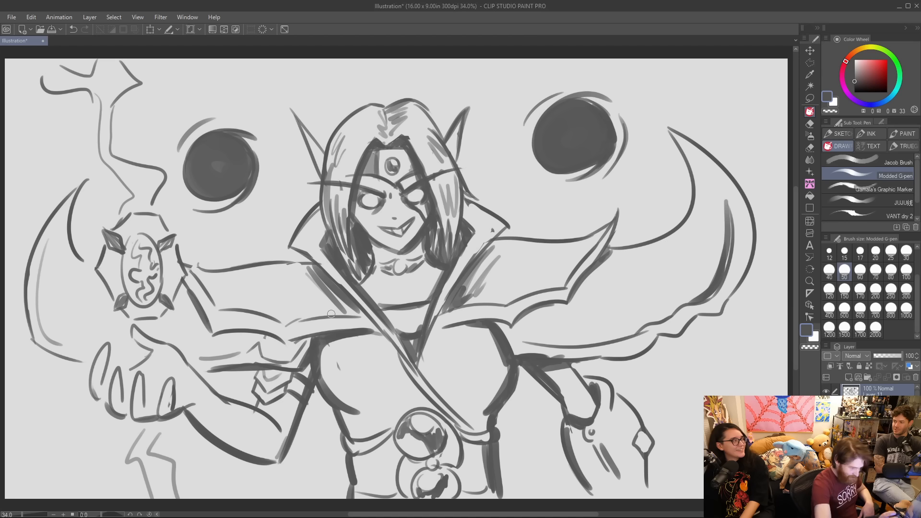
Shade both sides of the waist and darken the lower edge of the diagonal sash across the chest.
drag(509, 363, 485, 416)
mouse_move(506, 369)
mouse_down()
mouse_move(478, 422)
mouse_move(493, 444)
mouse_move(480, 445)
mouse_move(484, 488)
mouse_up()
mouse_move(355, 458)
mouse_down()
mouse_move(387, 442)
mouse_move(350, 456)
mouse_move(357, 491)
mouse_move(358, 478)
mouse_move(374, 491)
mouse_up()
drag(416, 364, 449, 401)
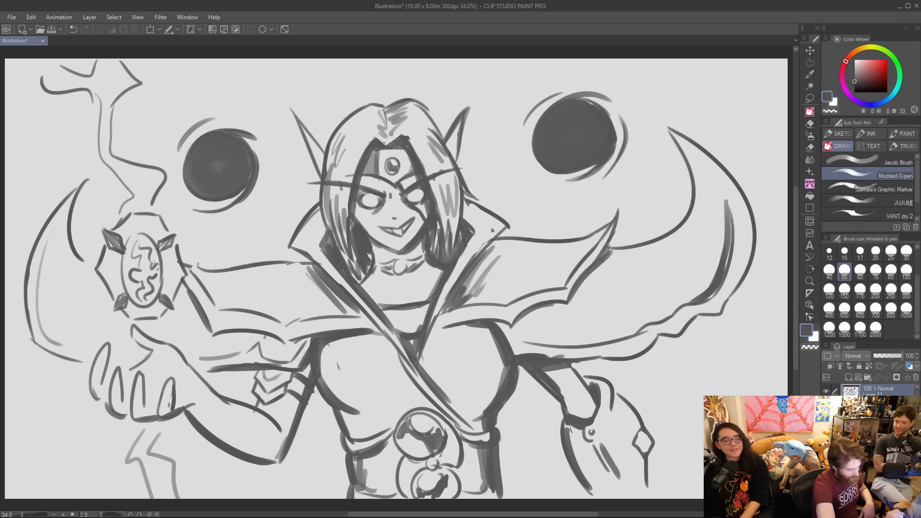
Thicken the diagonal sash's edge and darken the chest contours on both sides up to the left underarm.
drag(380, 327, 413, 378)
mouse_move(367, 316)
mouse_down()
mouse_move(455, 424)
mouse_move(424, 406)
mouse_move(421, 390)
mouse_up()
drag(469, 419, 510, 372)
mouse_move(484, 404)
mouse_down()
mouse_move(510, 351)
mouse_move(496, 331)
mouse_move(507, 380)
mouse_up()
drag(328, 389, 338, 340)
mouse_move(324, 383)
mouse_down()
mouse_move(339, 341)
mouse_move(274, 337)
mouse_up()
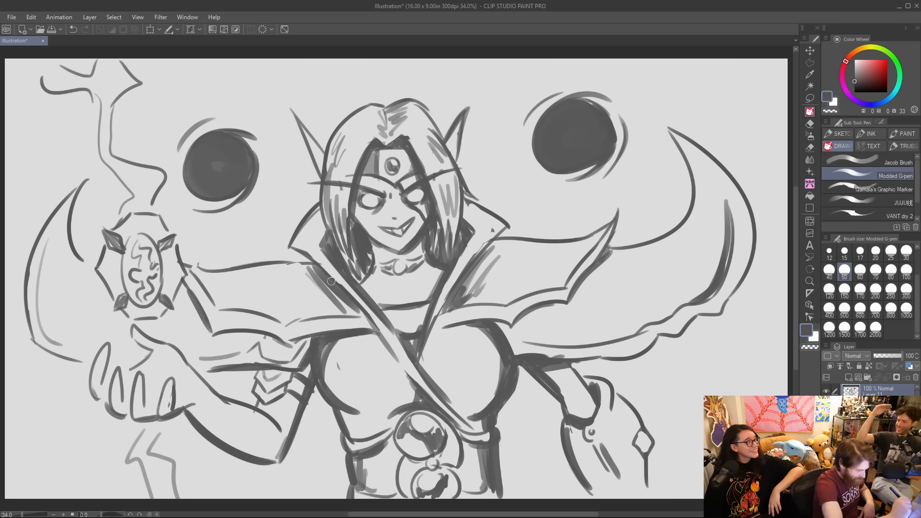
Shade beside the left collar and thicken the top edges of both shoulder guards out to the right horn.
drag(318, 297, 302, 272)
mouse_move(186, 259)
mouse_down()
mouse_move(243, 269)
mouse_move(317, 263)
mouse_up()
mouse_move(497, 242)
mouse_down()
mouse_move(566, 242)
mouse_move(681, 209)
mouse_up()
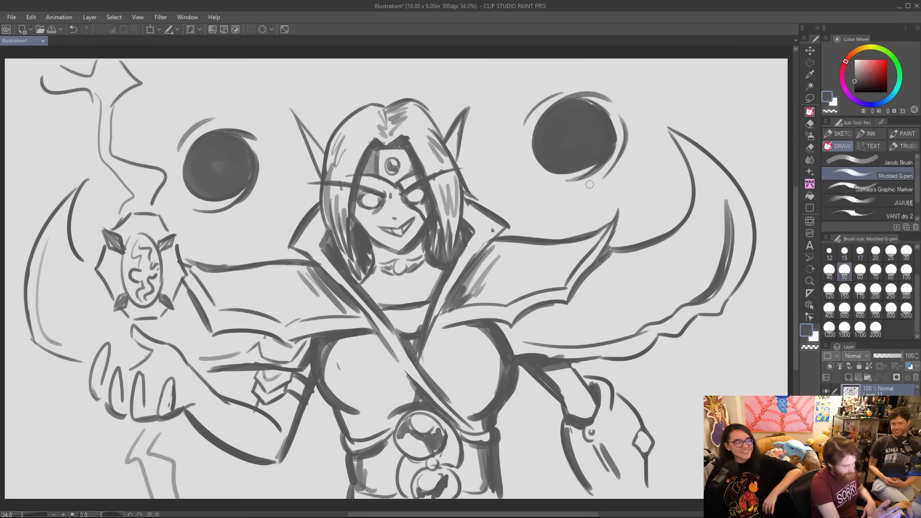
Thicken the edges of the high collar on both sides and shade its inner corners behind the hair.
drag(433, 320, 495, 224)
drag(443, 300, 493, 224)
click(492, 228)
drag(457, 271, 497, 232)
drag(312, 254, 395, 332)
mouse_move(318, 241)
mouse_down()
mouse_move(346, 273)
mouse_move(317, 225)
mouse_up()
mouse_move(457, 250)
mouse_down()
mouse_move(478, 217)
mouse_move(472, 210)
mouse_move(494, 223)
mouse_move(484, 214)
mouse_up()
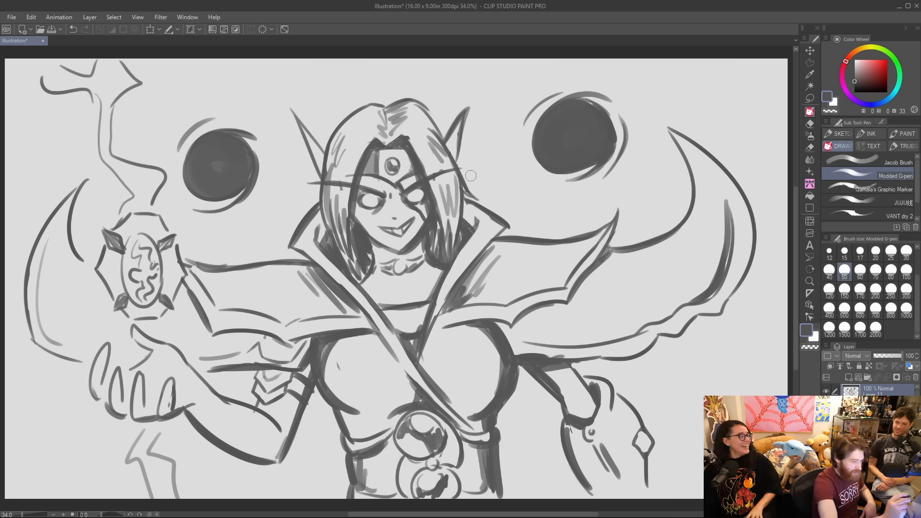
drag(319, 244, 324, 217)
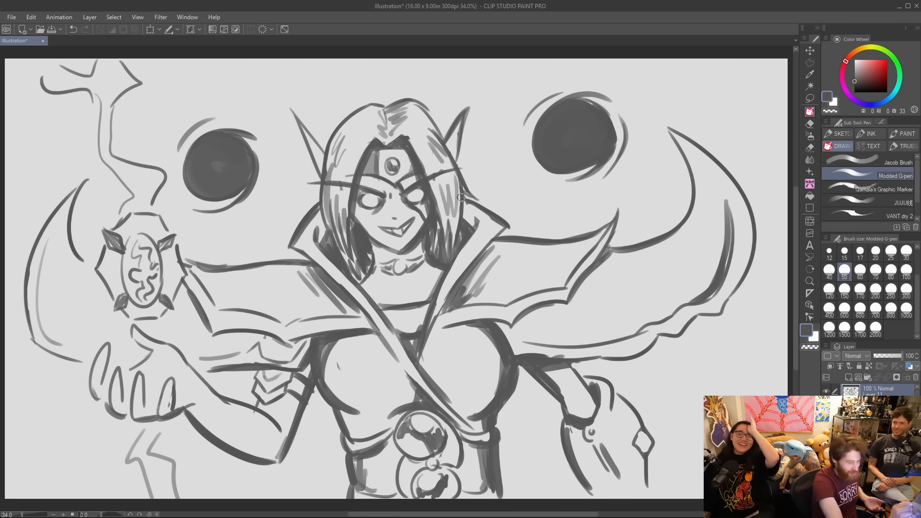
Darken the flicked hair tip on the right and add strokes to the left lock and the hair's outer contour.
drag(466, 187, 475, 197)
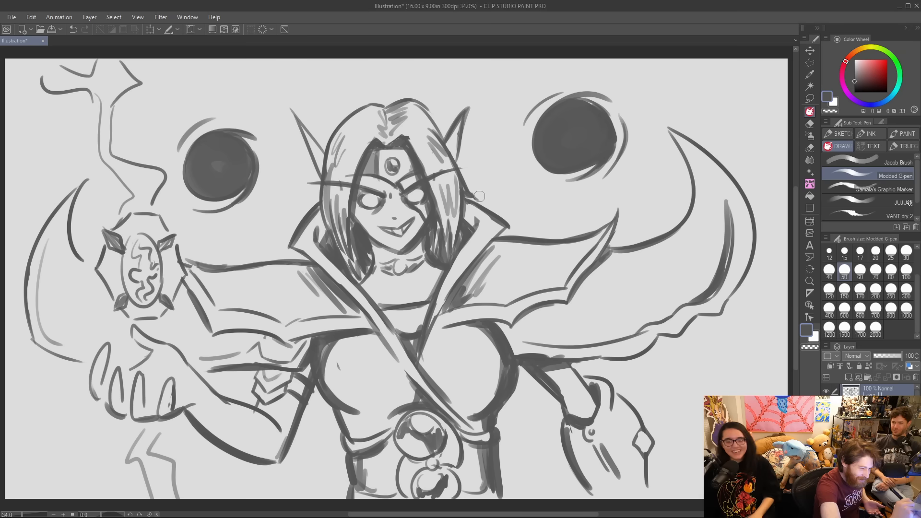
drag(335, 243, 321, 187)
drag(344, 260, 363, 272)
mouse_move(330, 145)
mouse_down()
mouse_move(368, 109)
mouse_move(405, 102)
mouse_move(452, 160)
mouse_up()
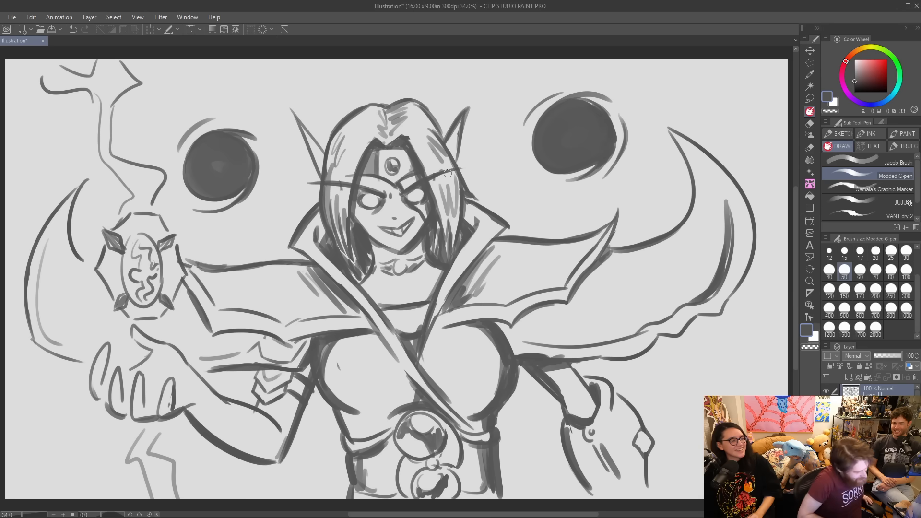
Thicken the left shoulder horn's curves and shade the base of the raised thumb.
mouse_move(43, 258)
mouse_down()
mouse_move(54, 342)
mouse_move(80, 365)
mouse_up()
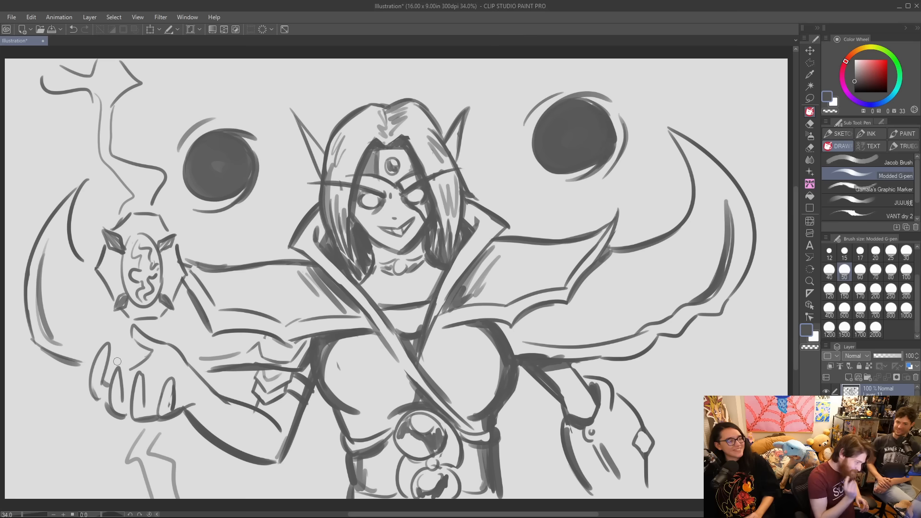
mouse_move(146, 350)
mouse_down()
mouse_move(153, 363)
mouse_move(150, 355)
mouse_up()
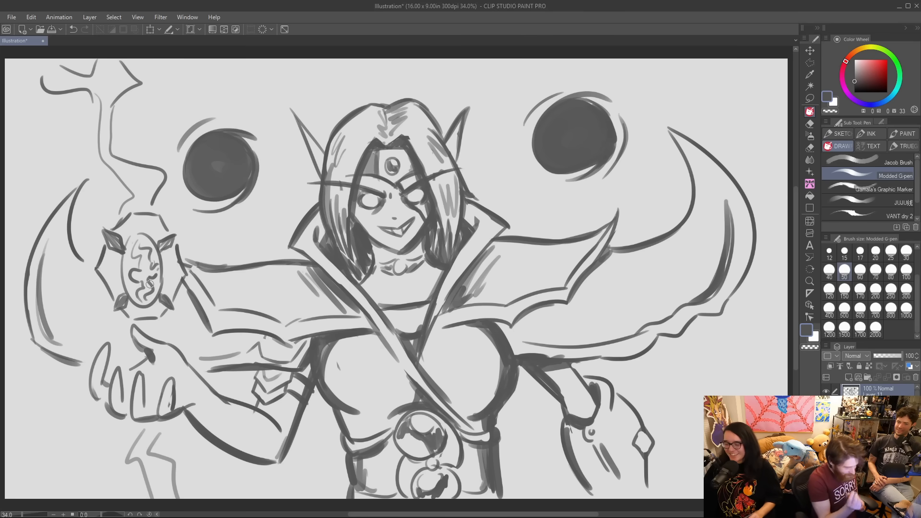
Hatch the back of the gauntlet and shade both sides of the amulet's frame.
drag(618, 407, 609, 437)
drag(627, 413, 617, 438)
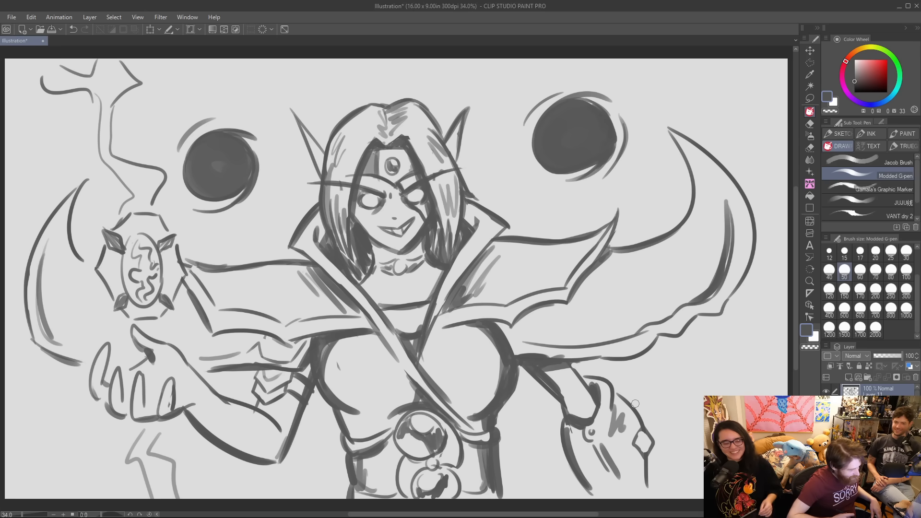
drag(116, 276, 112, 294)
drag(171, 275, 163, 294)
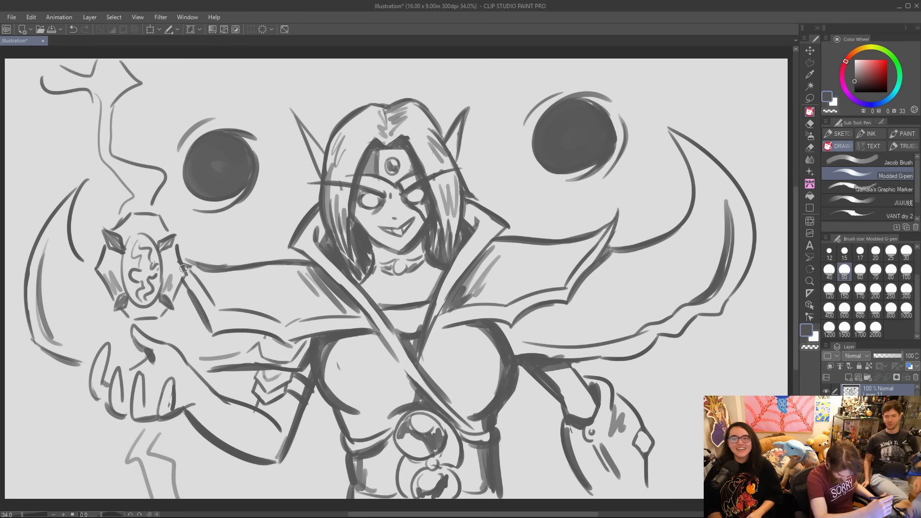
Sketch small lightning bolts above the left horn, below the raised hand and beside the gauntlet.
mouse_move(12, 133)
mouse_down()
mouse_move(32, 143)
mouse_move(62, 183)
mouse_up()
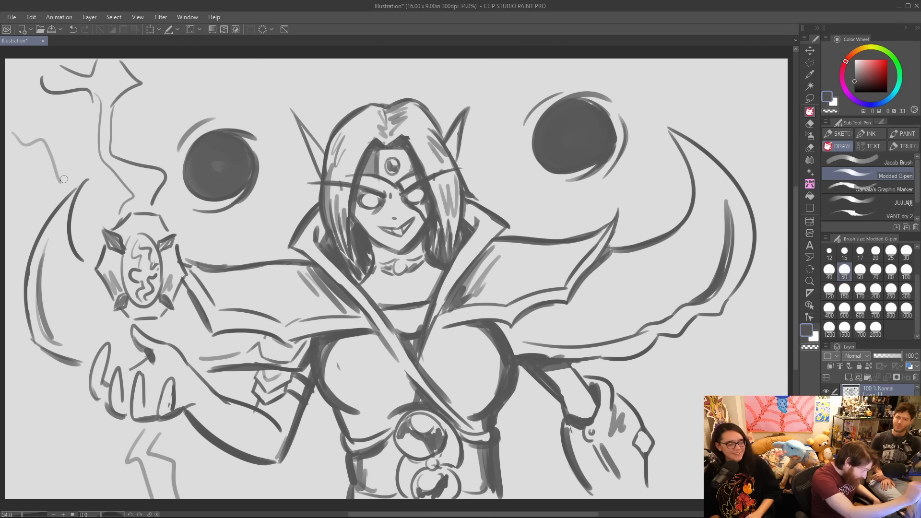
mouse_move(24, 487)
mouse_down()
mouse_move(88, 411)
mouse_move(70, 462)
mouse_move(88, 439)
mouse_up()
mouse_move(643, 384)
mouse_down()
mouse_move(675, 372)
mouse_move(701, 398)
mouse_up()
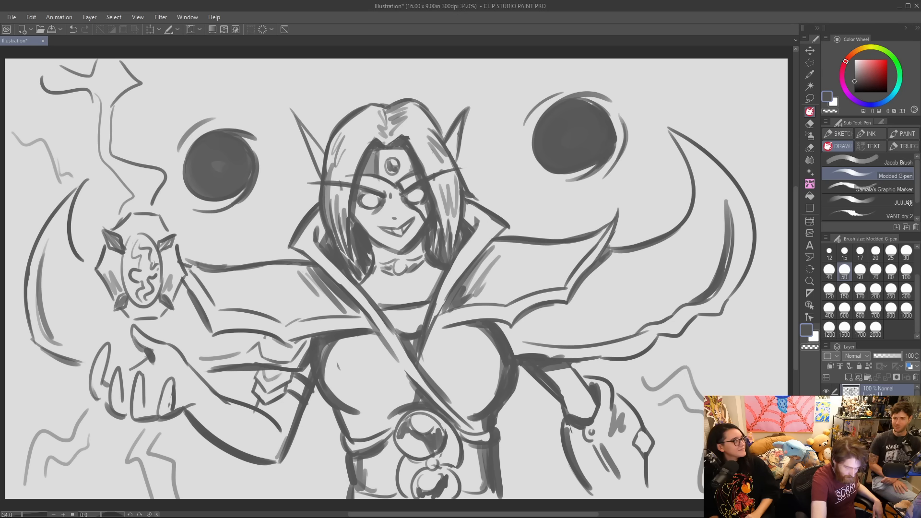
Sketch branching lightning bolts on both sides of the right orb, below the right horn and above the left orb.
mouse_move(511, 197)
mouse_down()
mouse_move(485, 93)
mouse_move(500, 82)
mouse_move(514, 107)
mouse_move(518, 145)
mouse_move(506, 162)
mouse_move(533, 222)
mouse_up()
mouse_move(656, 195)
mouse_down()
mouse_move(637, 123)
mouse_move(698, 63)
mouse_up()
mouse_move(653, 127)
mouse_down()
mouse_move(728, 105)
mouse_move(786, 125)
mouse_up()
drag(710, 64, 764, 91)
mouse_move(654, 126)
mouse_down()
mouse_move(667, 166)
mouse_move(654, 215)
mouse_move(638, 211)
mouse_move(651, 239)
mouse_up()
drag(733, 336, 771, 379)
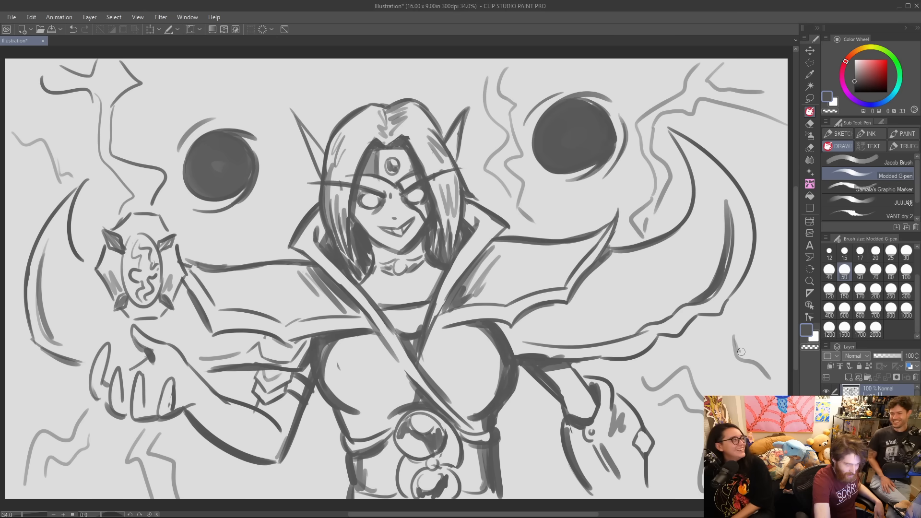
mouse_move(238, 59)
mouse_down()
mouse_move(272, 120)
mouse_move(266, 59)
mouse_up()
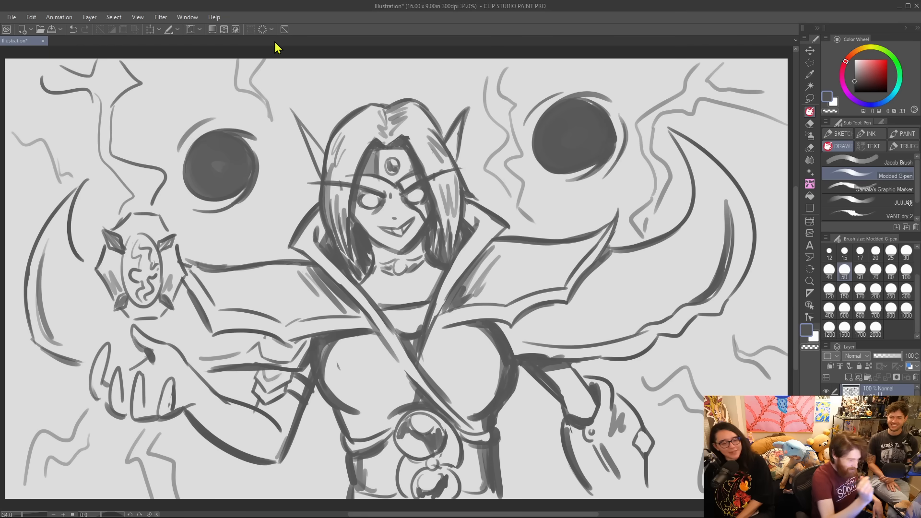
Refine the raised hand's line work and darken the hair on both sides of the face and along the jaw.
drag(230, 402, 267, 419)
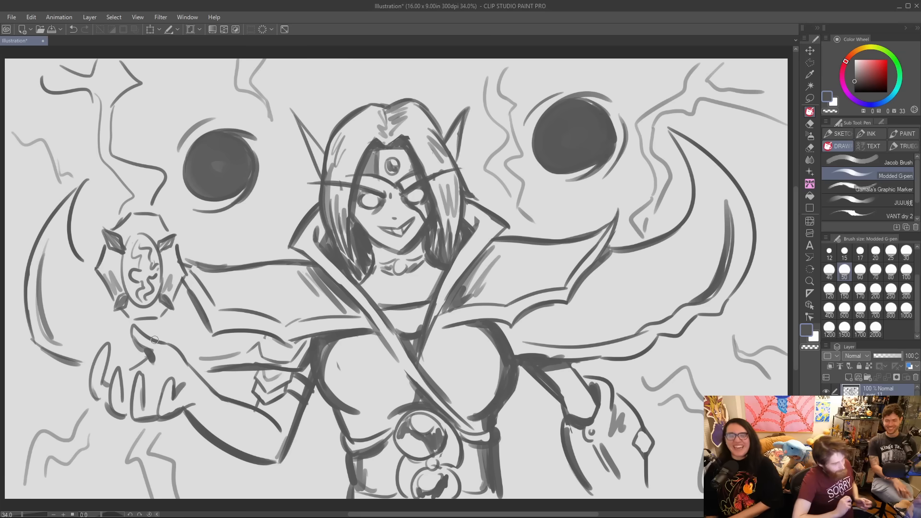
mouse_move(354, 207)
mouse_down()
mouse_move(360, 250)
mouse_move(353, 228)
mouse_move(353, 244)
mouse_up()
drag(437, 223, 434, 254)
drag(356, 217, 390, 246)
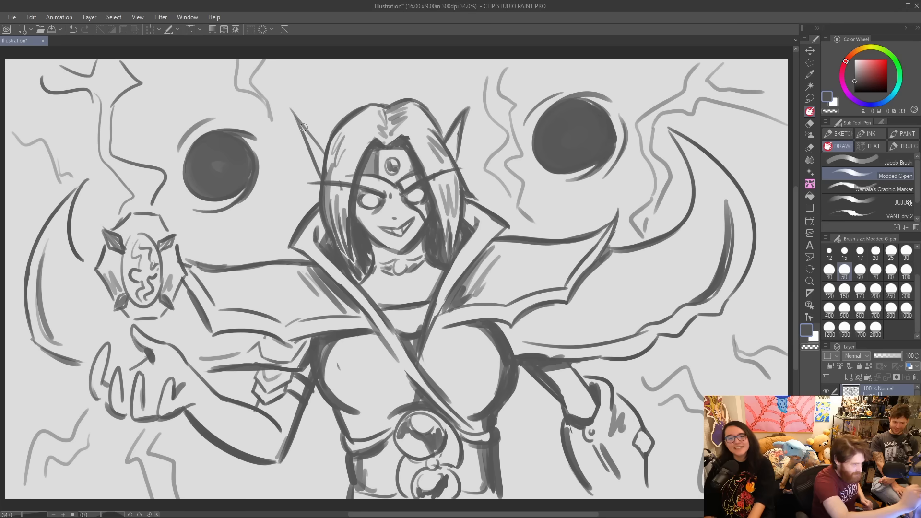
Reinforce the upper edge of the pointed ear beside the hair parting's left side and the choker line across the neck.
drag(294, 115, 331, 152)
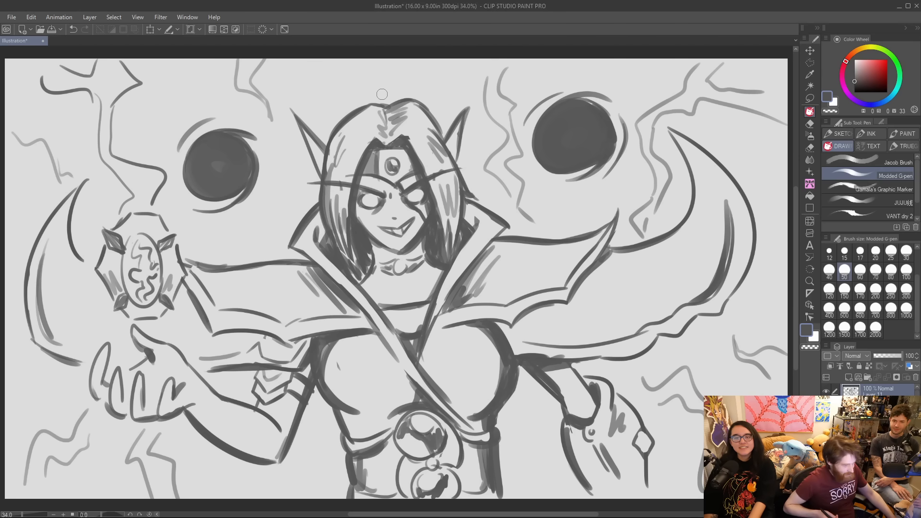
mouse_move(375, 263)
mouse_down()
mouse_move(397, 259)
mouse_move(385, 273)
mouse_move(423, 261)
mouse_up()
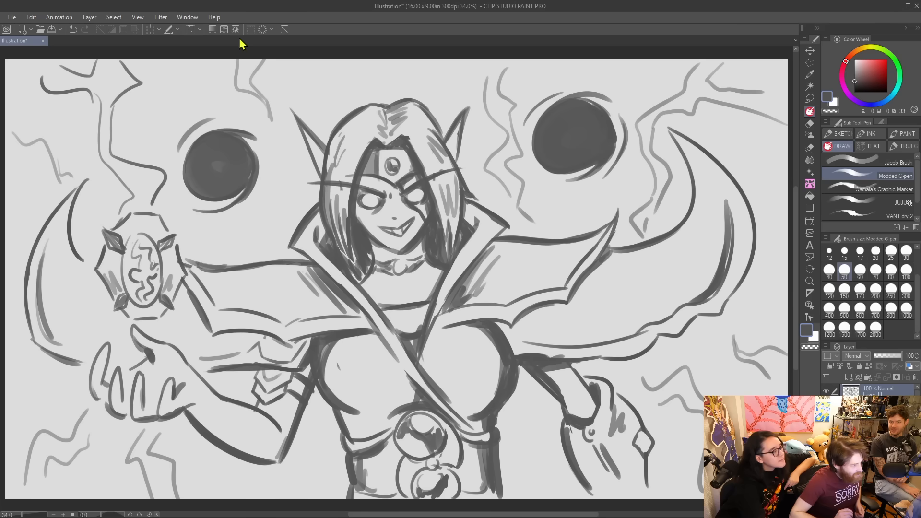
Darken the sketch's line work with a Hue/Saturation/Luminosity correction, setting the luminosity to -42.
click(223, 30)
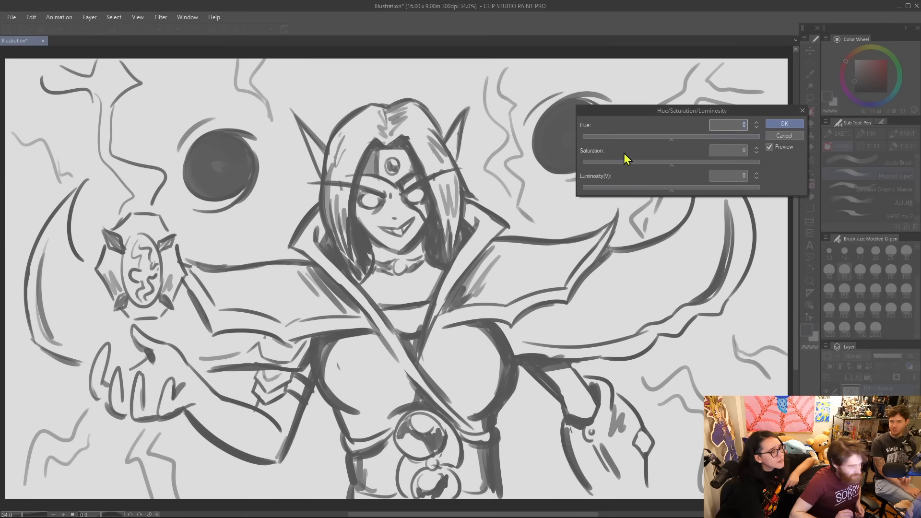
click(595, 188)
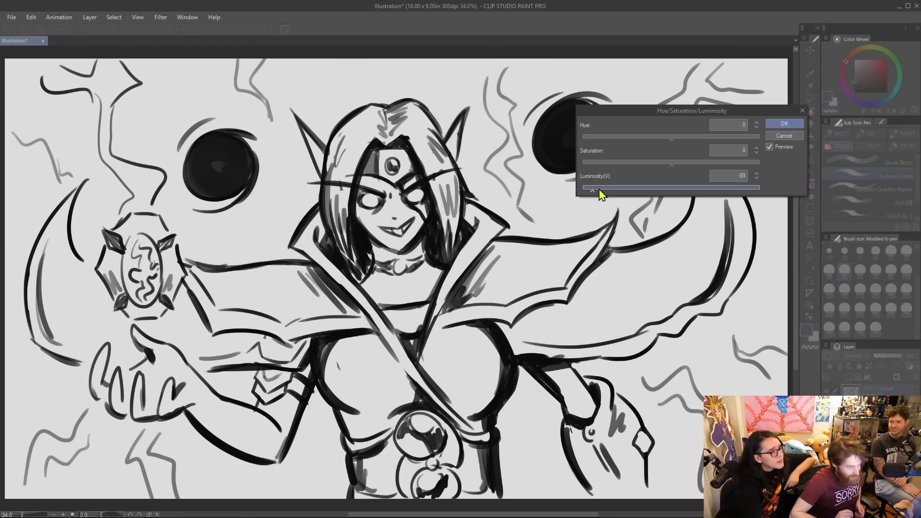
click(581, 189)
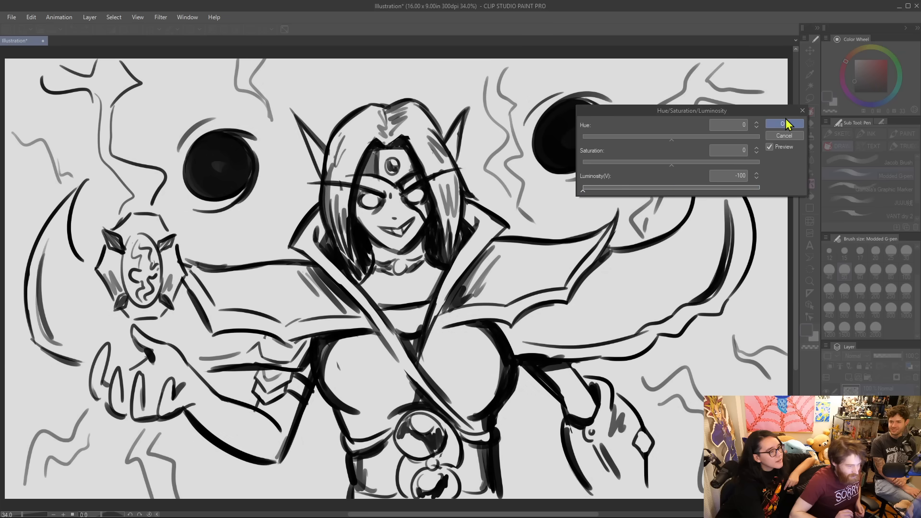
click(619, 192)
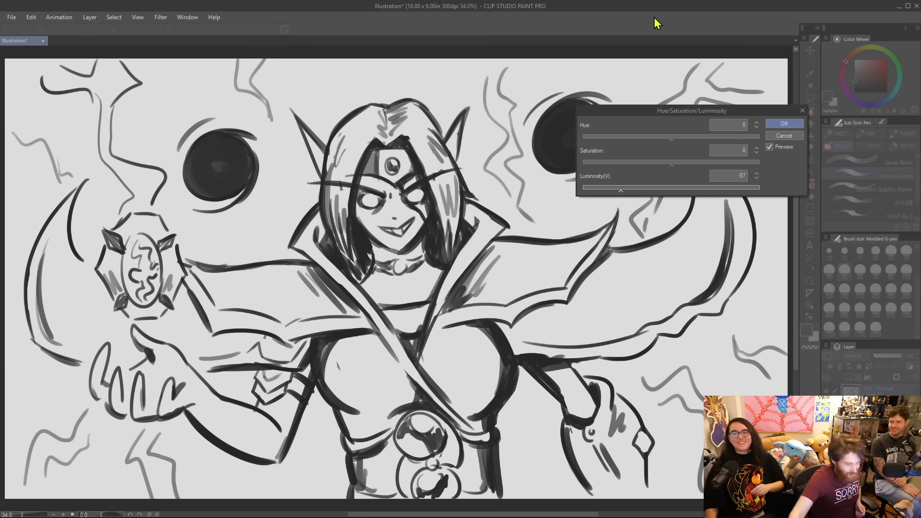
drag(621, 191, 635, 191)
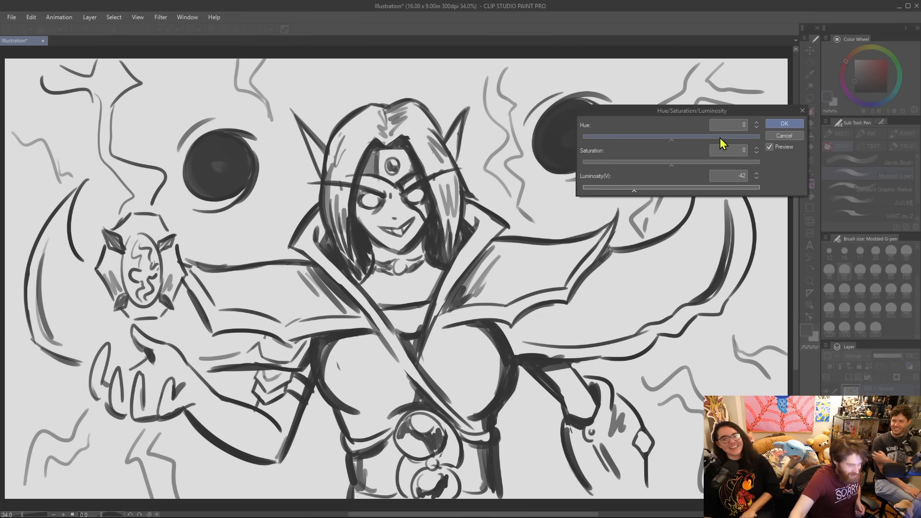
click(786, 127)
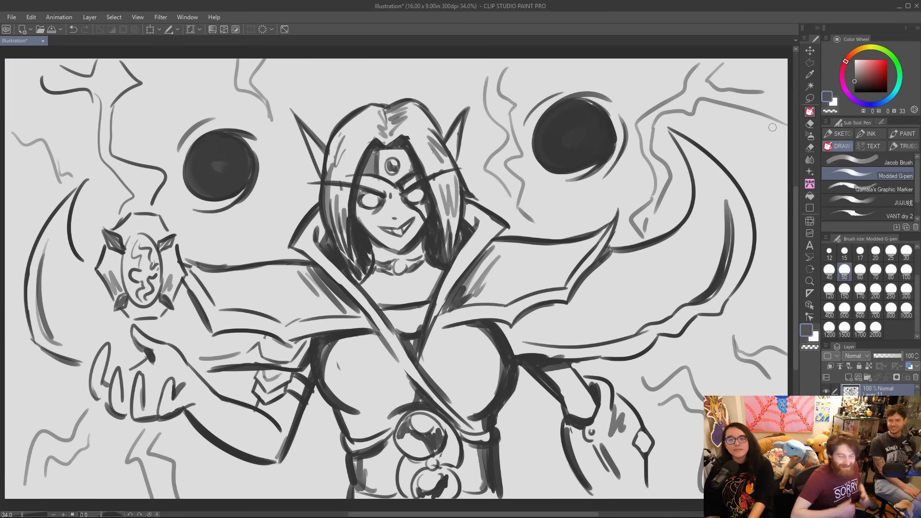
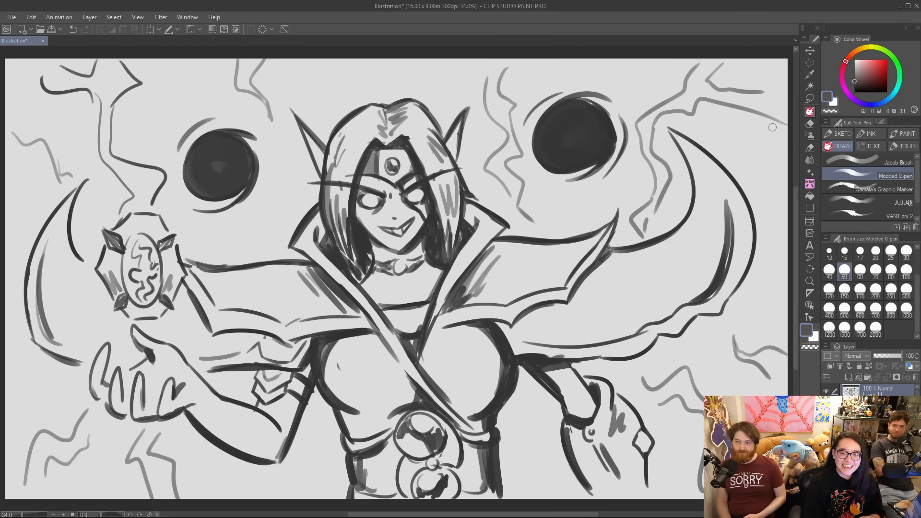
Hide the sorcerer sketch, add a new layer for a fresh drawing and set the drawing colour to black.
click(829, 390)
click(849, 377)
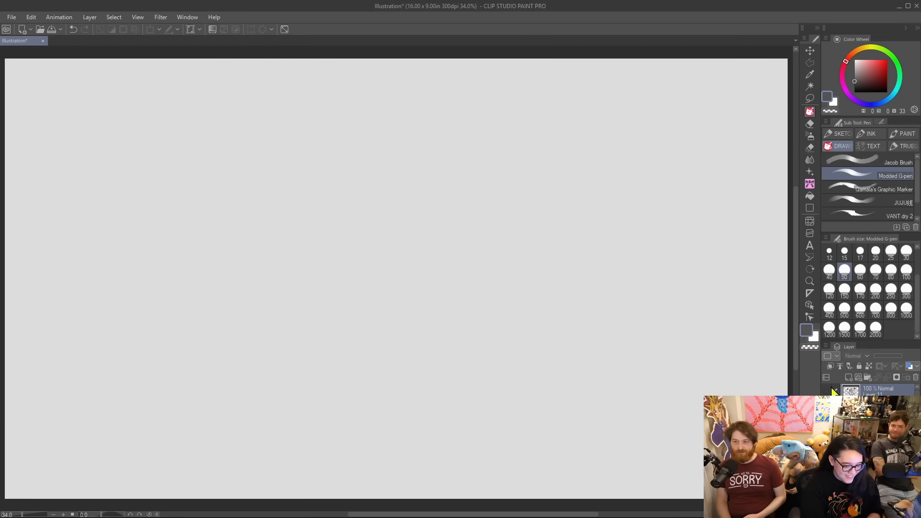
click(855, 92)
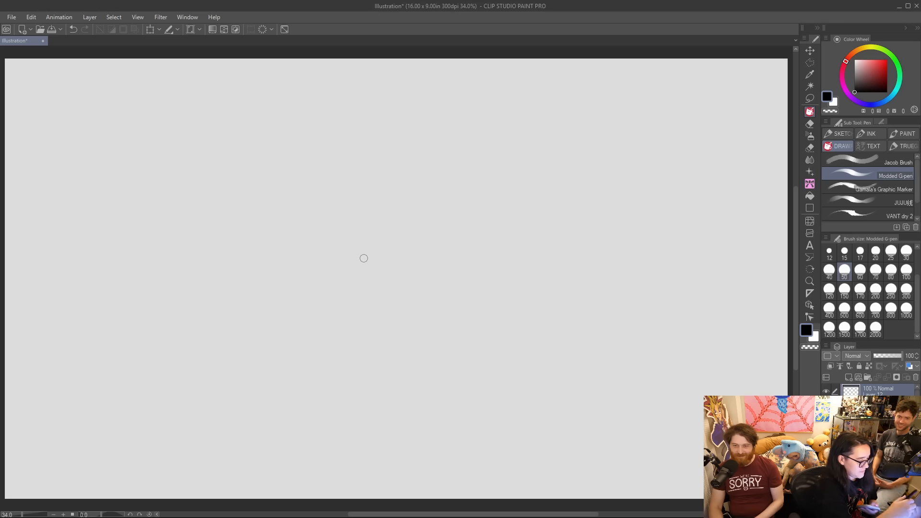
Sketch a large rounded head outline in the upper middle of the canvas with loose overlapping strokes.
mouse_move(345, 270)
mouse_down()
mouse_move(362, 149)
mouse_move(487, 128)
mouse_move(539, 250)
mouse_up()
drag(360, 147, 342, 175)
drag(355, 286, 405, 309)
drag(399, 308, 525, 283)
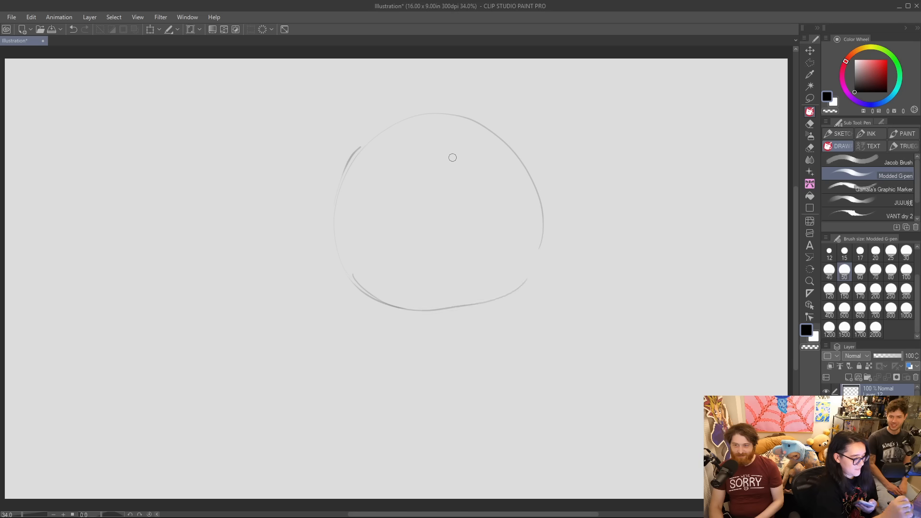
mouse_move(543, 178)
mouse_down()
mouse_move(518, 282)
mouse_move(332, 209)
mouse_up()
drag(442, 122, 497, 128)
drag(542, 197, 525, 240)
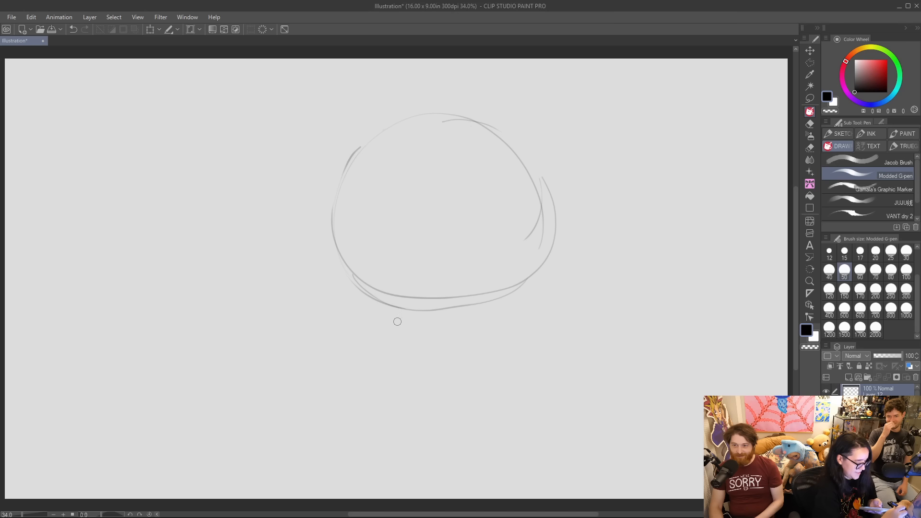
Sketch a small rounded body beneath the head with loose strokes along both sides and the bottom.
drag(405, 300, 401, 381)
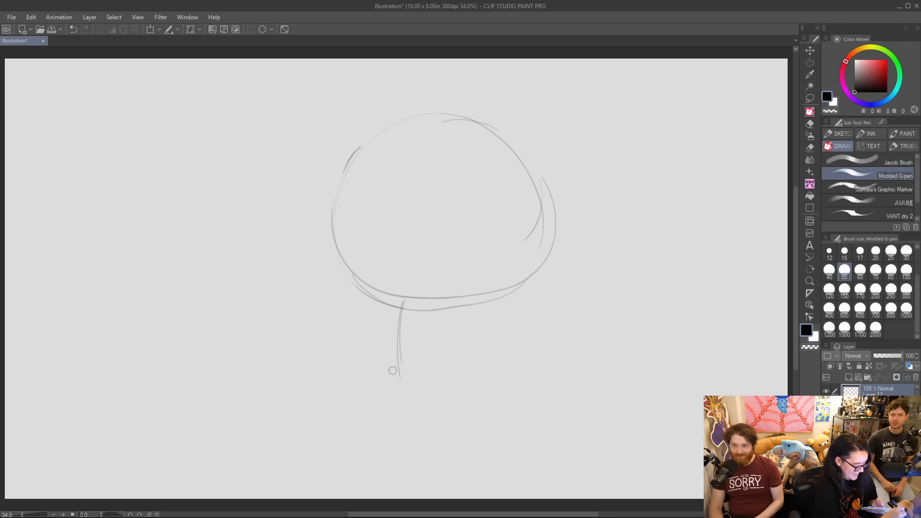
mouse_move(400, 300)
mouse_down()
mouse_move(387, 332)
mouse_move(422, 397)
mouse_up()
drag(394, 331, 462, 401)
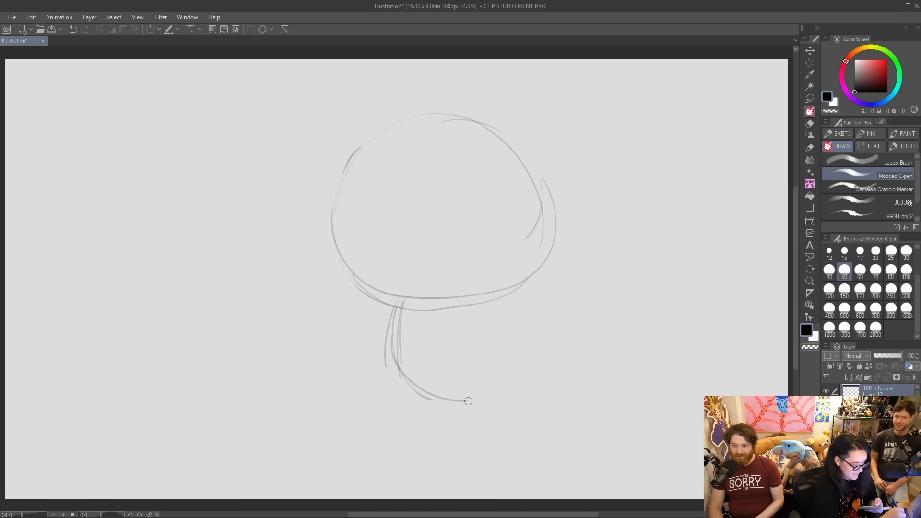
mouse_move(382, 307)
mouse_down()
mouse_move(430, 392)
mouse_move(387, 375)
mouse_move(495, 388)
mouse_up()
mouse_move(408, 395)
mouse_down()
mouse_move(450, 401)
mouse_move(524, 358)
mouse_up()
mouse_move(438, 395)
mouse_down()
mouse_move(472, 394)
mouse_move(506, 335)
mouse_move(510, 348)
mouse_move(498, 305)
mouse_up()
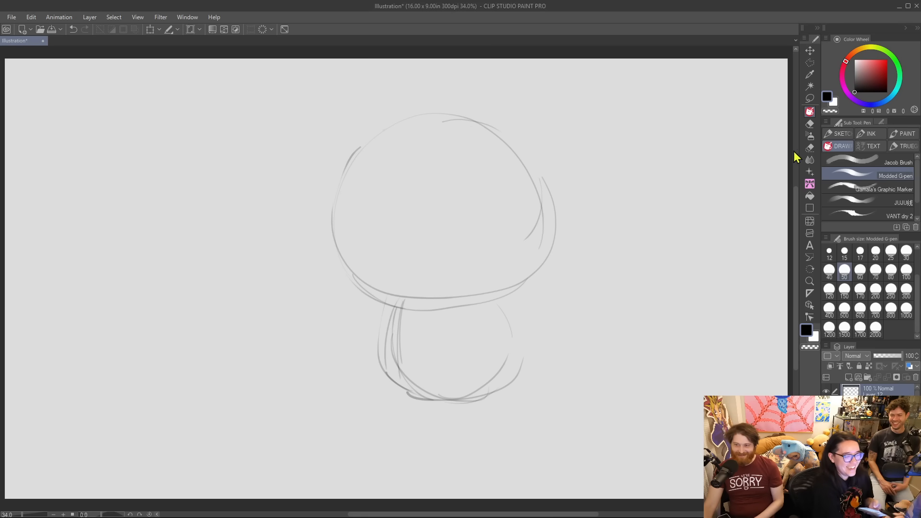
Widen the head outline with fuller strokes along its sides and lower edge.
mouse_move(348, 165)
mouse_down()
mouse_move(330, 253)
mouse_move(422, 325)
mouse_up()
mouse_move(367, 295)
mouse_down()
mouse_move(430, 316)
mouse_move(508, 295)
mouse_up()
mouse_move(406, 313)
mouse_down()
mouse_move(511, 303)
mouse_move(532, 291)
mouse_up()
mouse_move(433, 325)
mouse_down()
mouse_move(456, 326)
mouse_move(550, 264)
mouse_up()
mouse_move(498, 128)
mouse_down()
mouse_move(554, 207)
mouse_move(524, 305)
mouse_up()
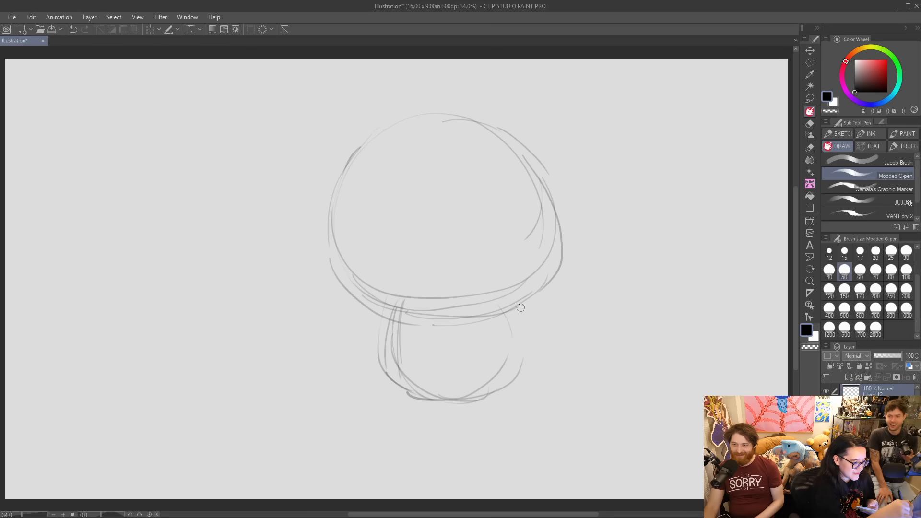
Clear stray construction lines inside the head and body with the Quick Lasso Eraser.
click(810, 148)
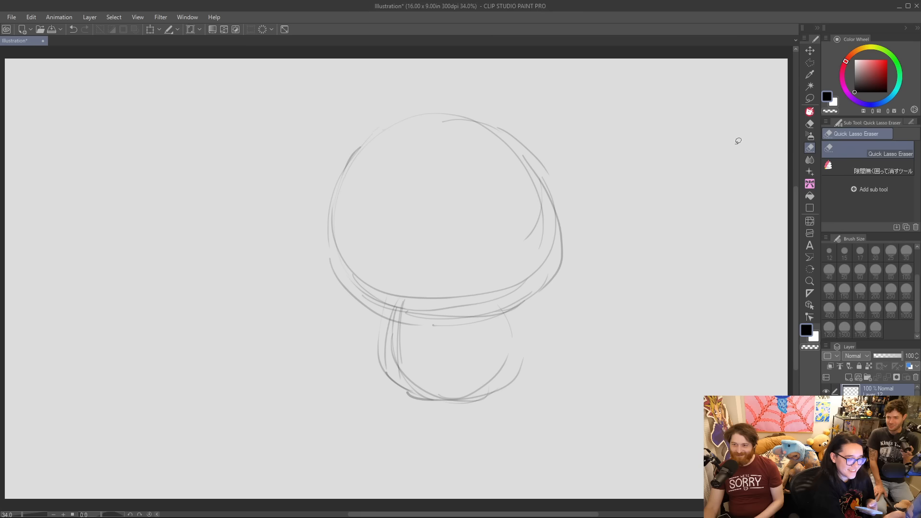
mouse_move(524, 286)
mouse_down()
mouse_move(386, 306)
mouse_move(456, 134)
mouse_move(547, 206)
mouse_move(508, 267)
mouse_up()
mouse_move(402, 324)
mouse_down()
mouse_move(390, 336)
mouse_move(391, 362)
mouse_move(439, 336)
mouse_move(476, 380)
mouse_move(465, 342)
mouse_up()
mouse_move(416, 403)
mouse_down()
mouse_move(431, 392)
mouse_move(503, 413)
mouse_move(444, 391)
mouse_up()
Redraw the body's sides and underside with the Modded G-pen and add two stubby legs.
click(807, 112)
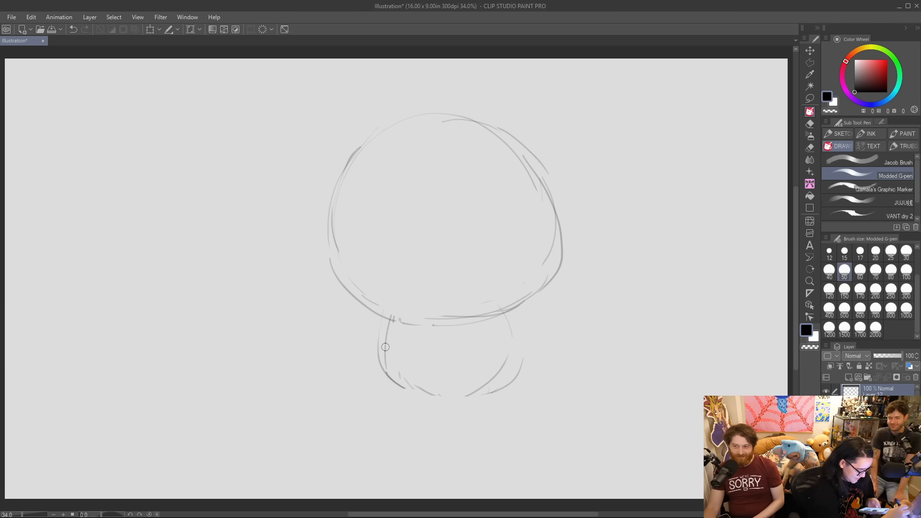
mouse_move(393, 321)
mouse_down()
mouse_move(385, 381)
mouse_move(400, 395)
mouse_up()
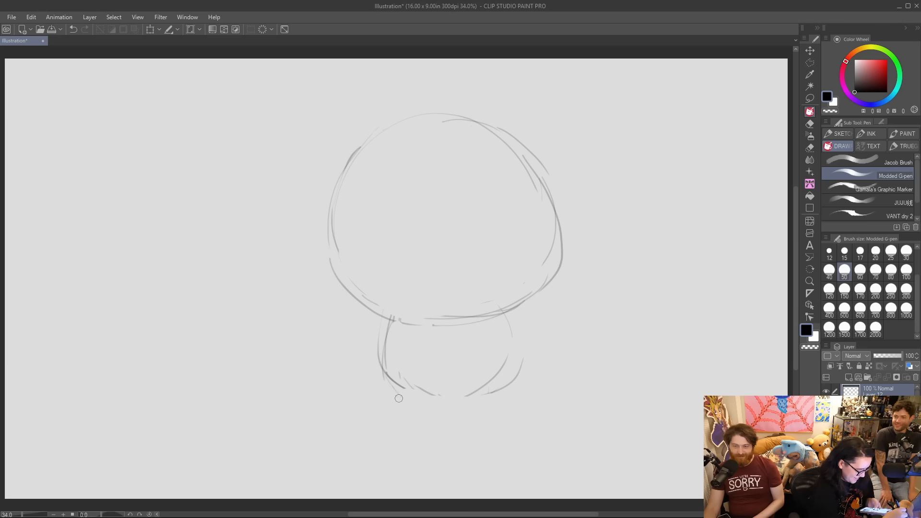
mouse_move(382, 368)
mouse_down()
mouse_move(412, 398)
mouse_move(393, 379)
mouse_move(407, 419)
mouse_move(402, 398)
mouse_move(422, 414)
mouse_move(448, 385)
mouse_move(434, 397)
mouse_move(480, 401)
mouse_move(475, 414)
mouse_move(486, 424)
mouse_move(494, 384)
mouse_up()
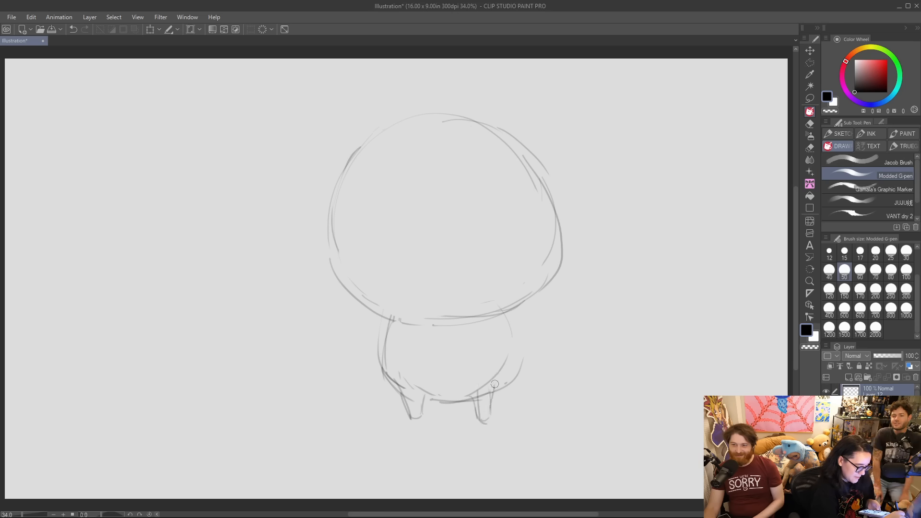
mouse_move(498, 317)
mouse_down()
mouse_move(501, 347)
mouse_move(509, 339)
mouse_move(492, 391)
mouse_move(499, 385)
mouse_move(467, 399)
mouse_move(470, 416)
mouse_move(469, 399)
mouse_move(485, 419)
mouse_move(489, 394)
mouse_move(487, 416)
mouse_move(471, 384)
mouse_up()
mouse_move(475, 421)
mouse_down()
mouse_move(492, 424)
mouse_move(494, 401)
mouse_move(531, 349)
mouse_up()
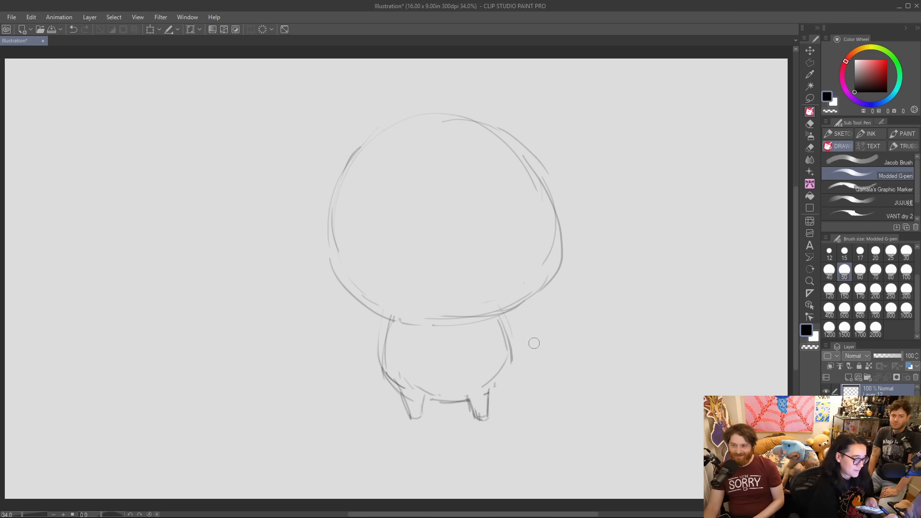
drag(490, 391, 512, 335)
drag(511, 338, 488, 395)
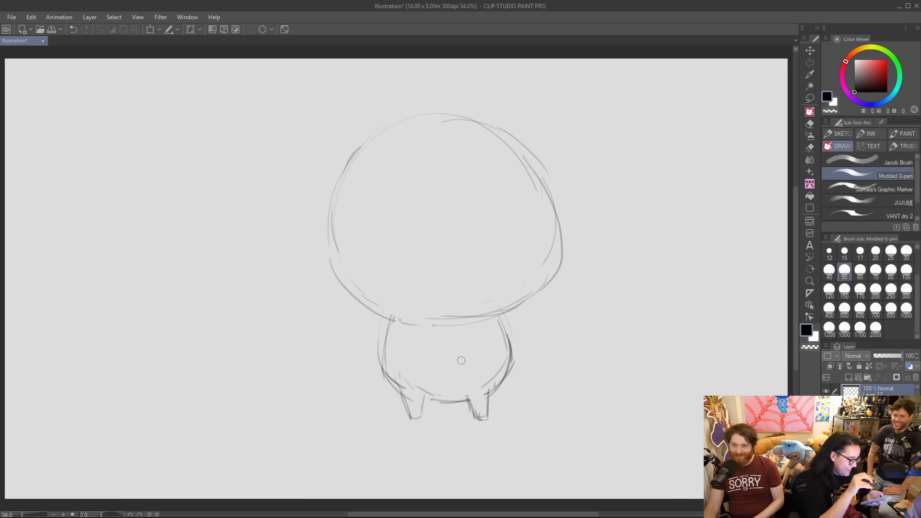
Sketch an upright ear on the head's left, and lasso the head and ear to shrink and tilt them slightly clockwise.
mouse_move(363, 144)
mouse_down()
mouse_move(355, 143)
mouse_move(349, 92)
mouse_move(390, 127)
mouse_up()
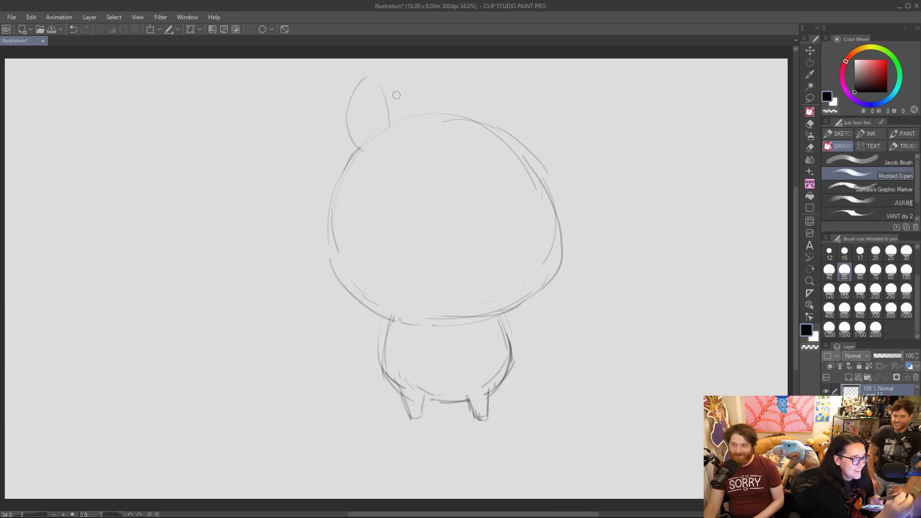
click(809, 98)
mouse_move(517, 320)
mouse_down()
mouse_move(482, 322)
mouse_move(341, 80)
mouse_move(564, 145)
mouse_move(550, 313)
mouse_up()
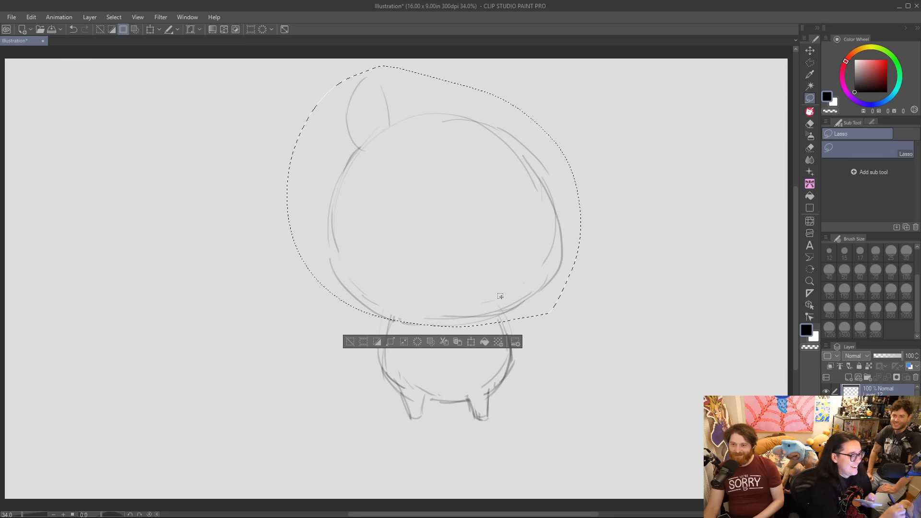
click(150, 30)
drag(577, 71, 563, 83)
drag(496, 174, 506, 177)
mouse_move(592, 215)
mouse_down()
mouse_move(534, 240)
mouse_move(539, 248)
mouse_up()
click(412, 352)
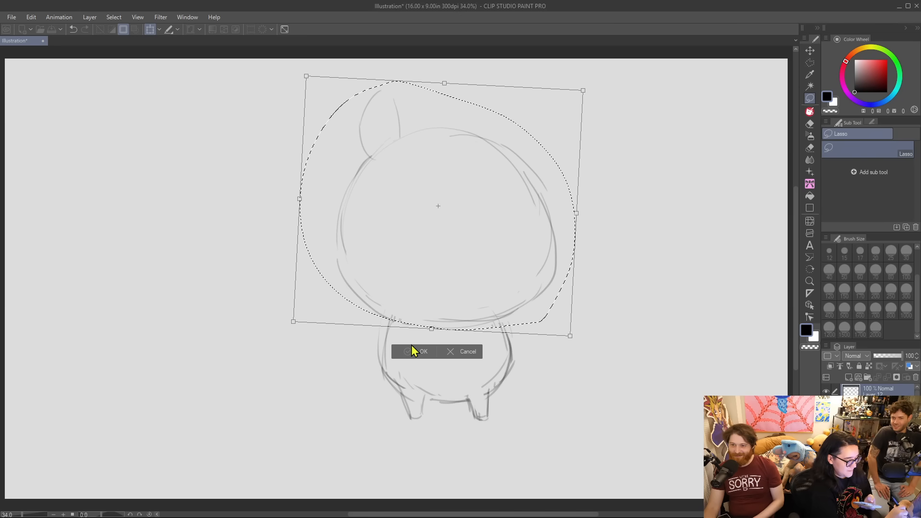
click(353, 345)
Redraw the stubby legs with flat feet and a straight line between them, and sketch the upright ear on the head's right.
key(p)
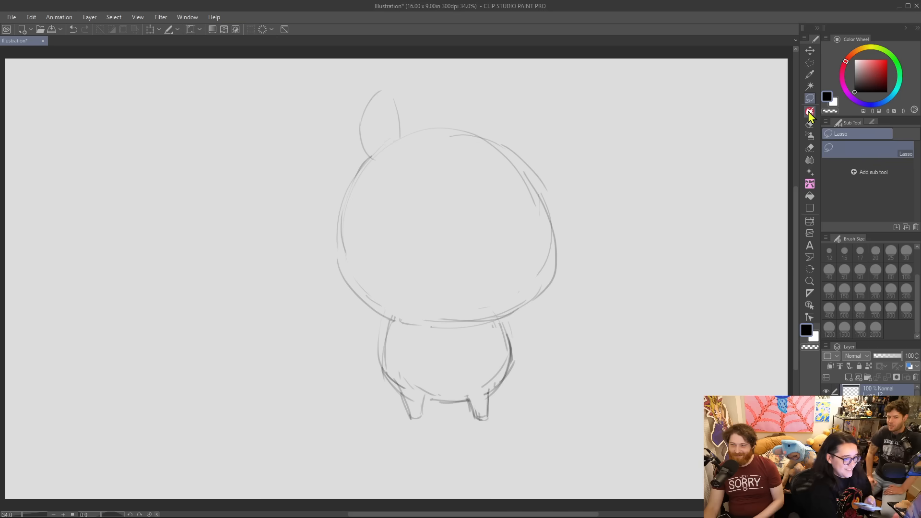
mouse_move(398, 386)
mouse_down()
mouse_move(401, 422)
mouse_move(391, 417)
mouse_move(420, 416)
mouse_move(422, 396)
mouse_move(414, 419)
mouse_move(455, 396)
mouse_move(429, 400)
mouse_move(470, 400)
mouse_move(475, 415)
mouse_move(495, 416)
mouse_move(487, 395)
mouse_up()
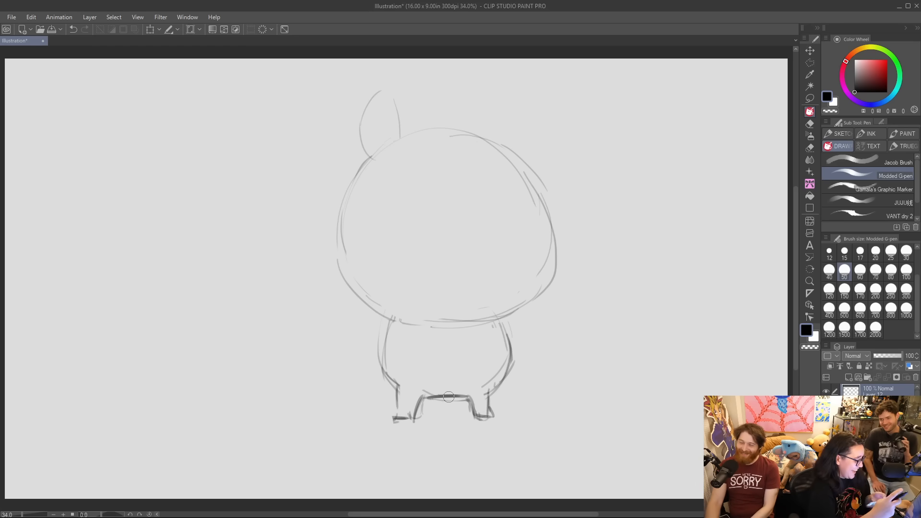
mouse_move(494, 142)
mouse_down()
mouse_move(484, 120)
mouse_move(493, 93)
mouse_move(514, 130)
mouse_move(502, 155)
mouse_up()
mouse_move(510, 151)
mouse_down()
mouse_move(517, 124)
mouse_move(482, 100)
mouse_up()
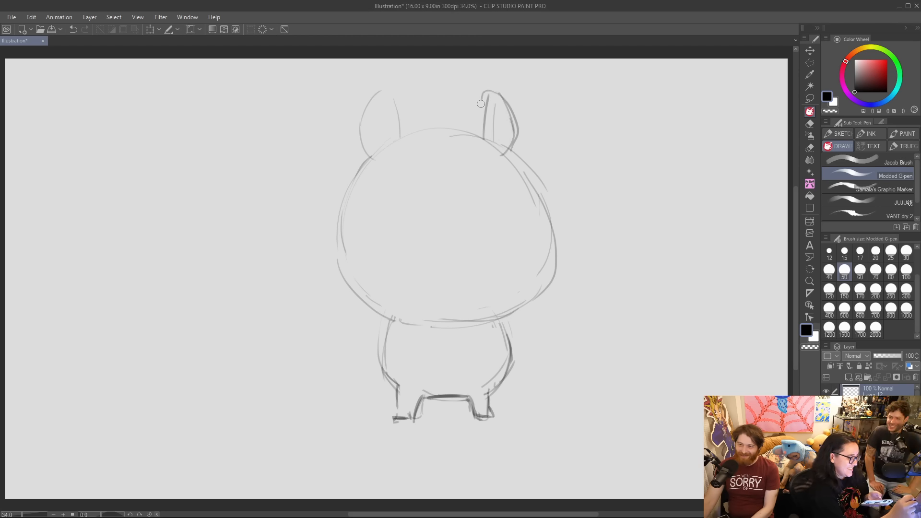
Sketch a pointed cheek tuft sticking out on each side of the head.
mouse_move(337, 223)
mouse_down()
mouse_move(300, 244)
mouse_move(341, 300)
mouse_move(379, 307)
mouse_up()
drag(552, 218, 579, 232)
mouse_move(577, 238)
mouse_down()
mouse_move(559, 289)
mouse_move(537, 296)
mouse_up()
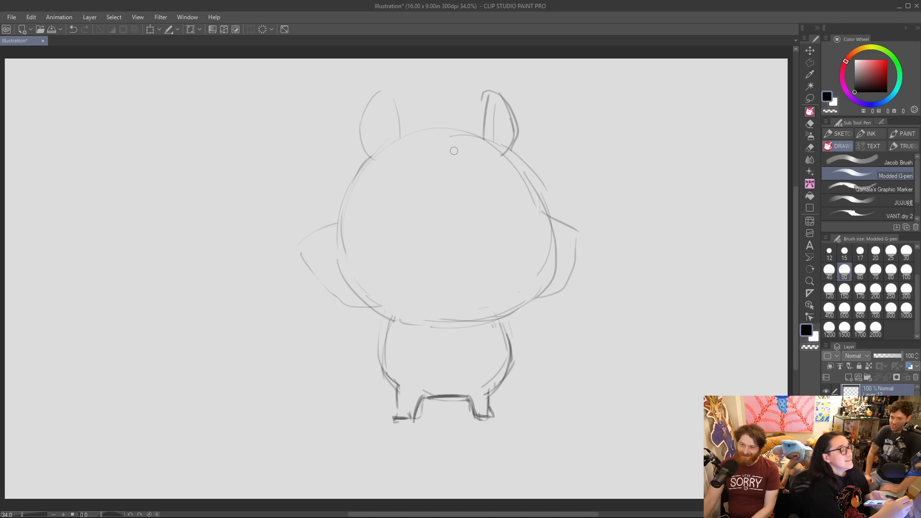
Sketch the face with two oval eyes, short wrinkle lines between them and a cat-like mouth with a small tongue.
mouse_move(368, 228)
mouse_down()
mouse_move(372, 204)
mouse_move(414, 212)
mouse_move(373, 231)
mouse_move(402, 205)
mouse_move(374, 209)
mouse_move(416, 223)
mouse_move(379, 230)
mouse_up()
mouse_move(465, 214)
mouse_down()
mouse_move(512, 219)
mouse_move(472, 234)
mouse_move(510, 208)
mouse_move(494, 236)
mouse_move(469, 208)
mouse_up()
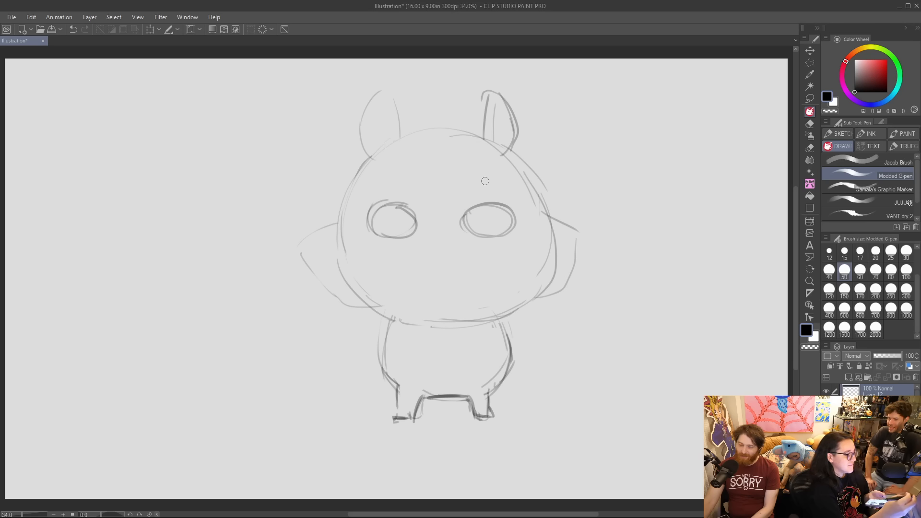
mouse_move(416, 251)
mouse_down()
mouse_move(440, 245)
mouse_move(413, 249)
mouse_move(440, 238)
mouse_move(435, 251)
mouse_move(440, 243)
mouse_move(464, 250)
mouse_move(412, 250)
mouse_move(437, 242)
mouse_up()
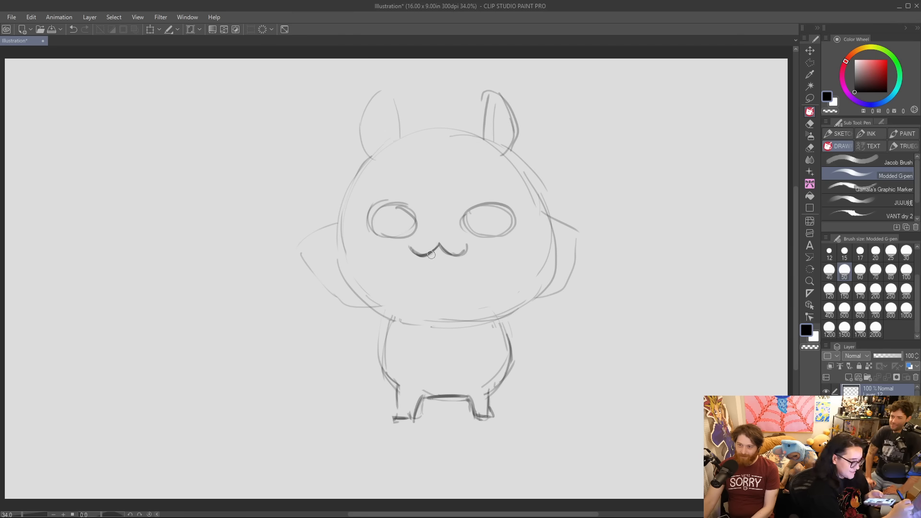
drag(430, 218, 432, 223)
drag(439, 219, 449, 224)
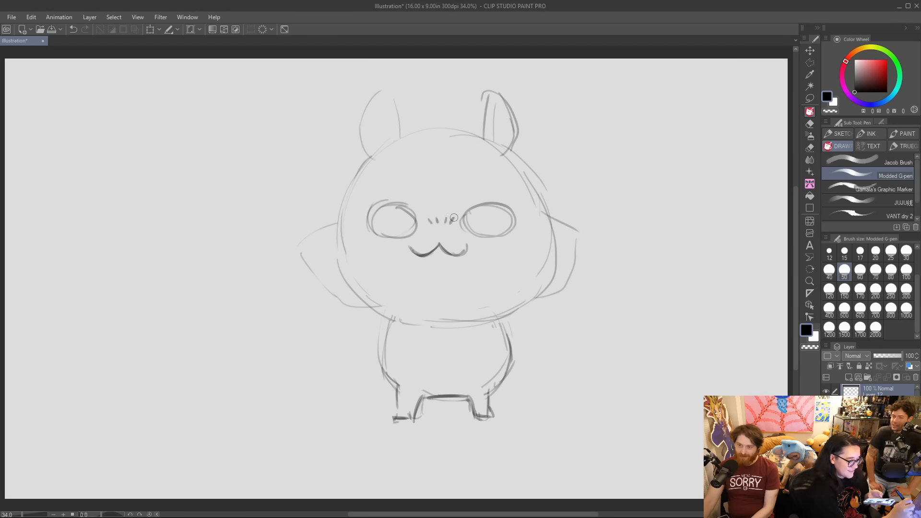
mouse_move(430, 255)
mouse_down()
mouse_move(439, 268)
mouse_move(446, 255)
mouse_up()
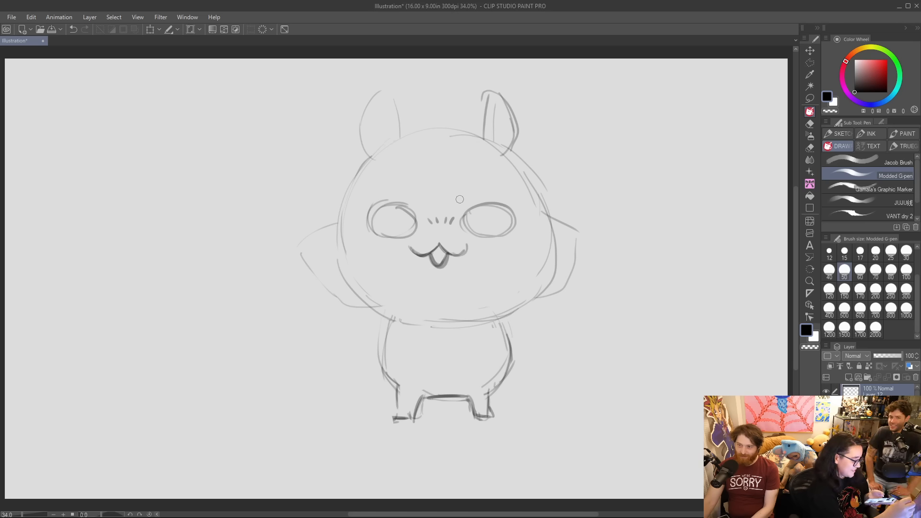
Add short angry brows, and darken the eyes with bold outlines and black shading along their lower parts.
drag(462, 207, 470, 198)
drag(411, 197, 419, 206)
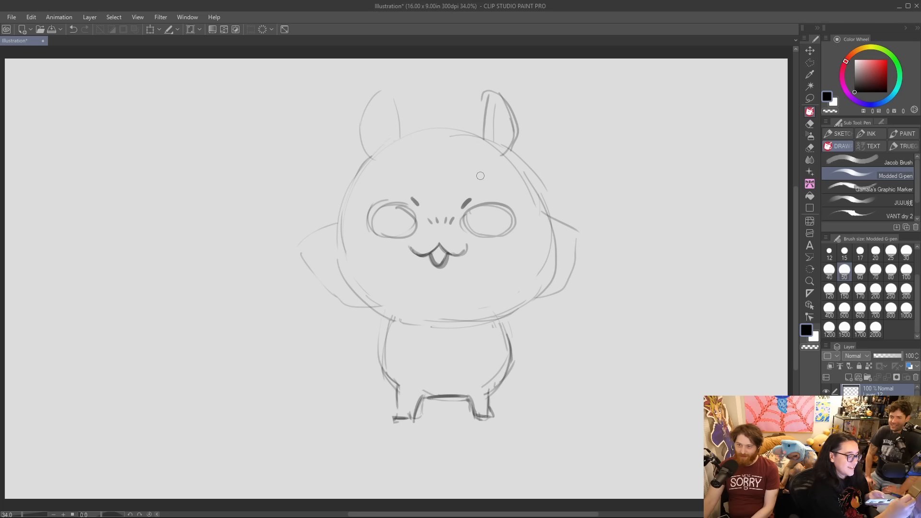
mouse_move(471, 229)
mouse_down()
mouse_move(480, 207)
mouse_move(510, 211)
mouse_move(515, 227)
mouse_move(482, 234)
mouse_move(509, 232)
mouse_move(514, 218)
mouse_move(478, 238)
mouse_move(512, 233)
mouse_move(463, 217)
mouse_move(479, 206)
mouse_move(517, 207)
mouse_move(478, 235)
mouse_move(522, 216)
mouse_up()
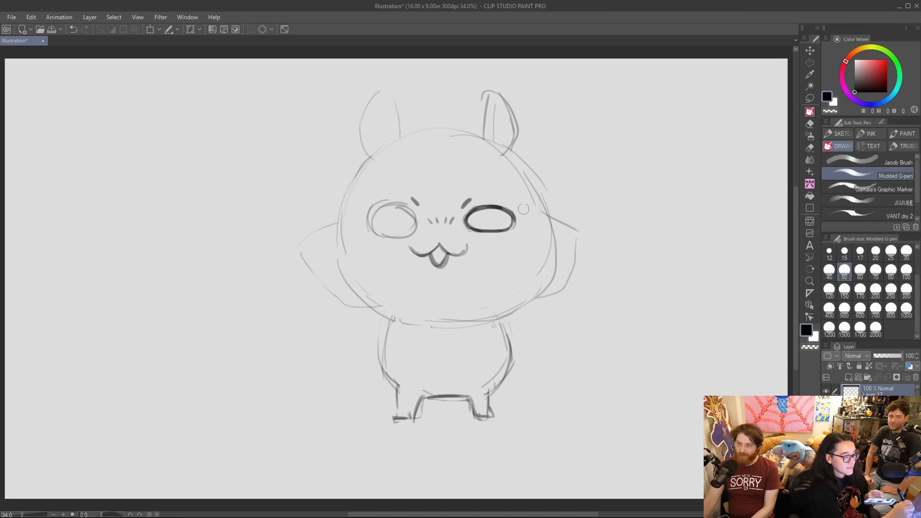
mouse_move(369, 229)
mouse_down()
mouse_move(394, 235)
mouse_move(376, 230)
mouse_move(420, 224)
mouse_move(400, 207)
mouse_move(377, 211)
mouse_move(374, 231)
mouse_move(382, 208)
mouse_move(403, 207)
mouse_move(419, 230)
mouse_move(371, 231)
mouse_move(392, 200)
mouse_up()
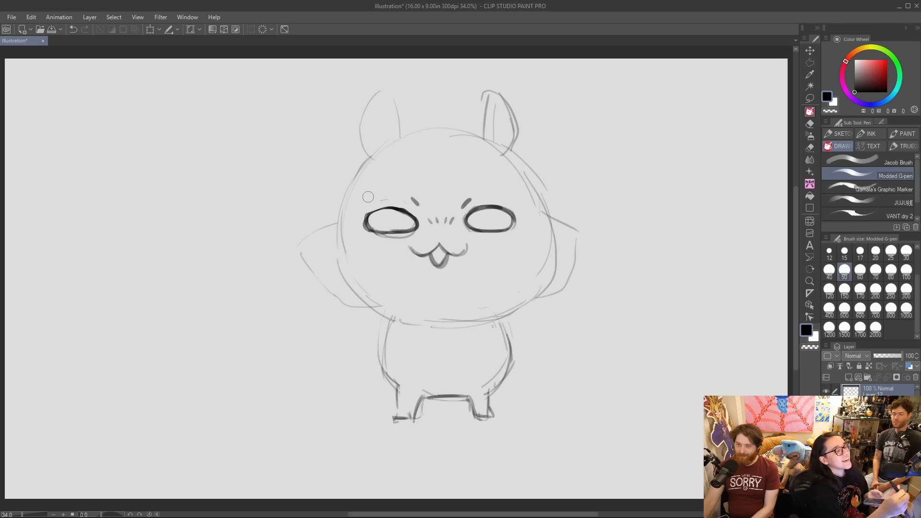
key(ctrl+z)
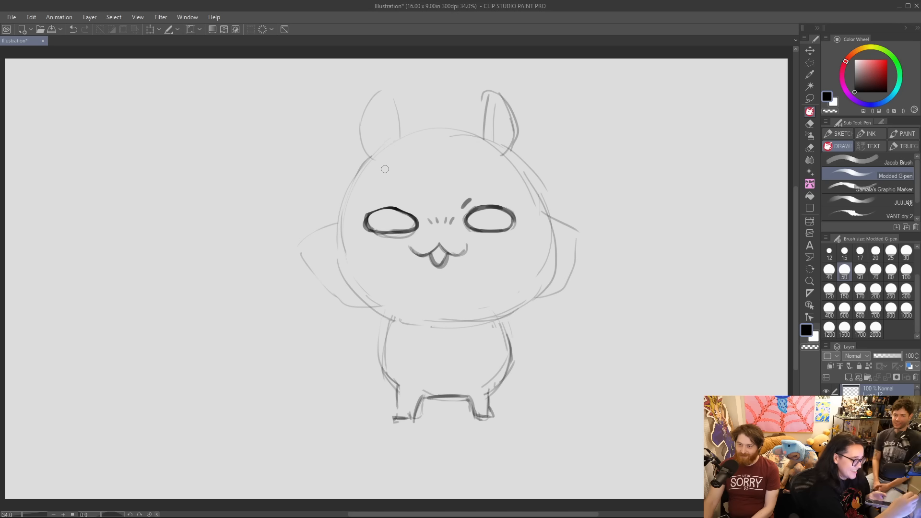
mouse_move(371, 213)
mouse_down()
mouse_move(397, 208)
mouse_move(412, 217)
mouse_move(411, 203)
mouse_move(401, 224)
mouse_move(413, 215)
mouse_move(491, 228)
mouse_move(509, 212)
mouse_up()
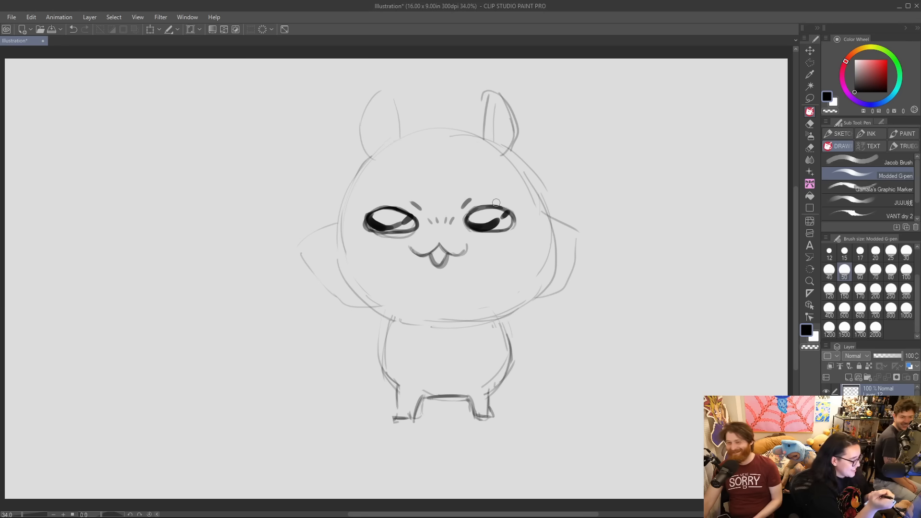
Draw short blush marks under both eyes and shade a gray oval over each cheek with brush size 250.
drag(370, 243, 369, 247)
drag(378, 243, 377, 248)
drag(493, 241, 491, 248)
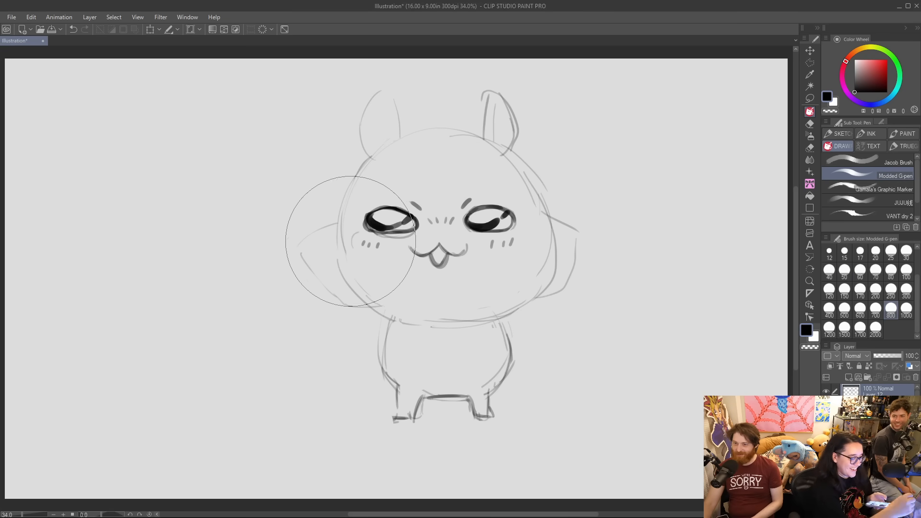
click(891, 289)
drag(349, 238, 382, 241)
drag(495, 241, 512, 244)
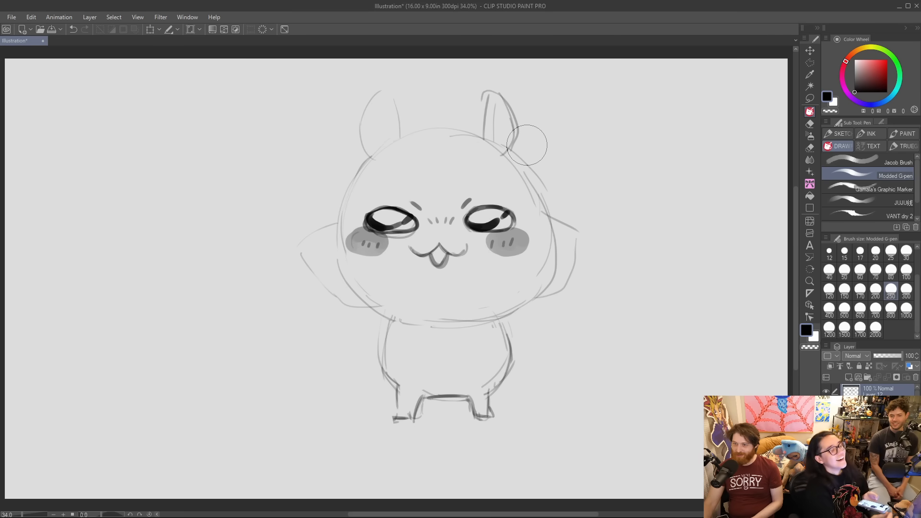
Sketch a pair of round goggles with a bridge and strap across the top of the head using brush size 60.
click(876, 252)
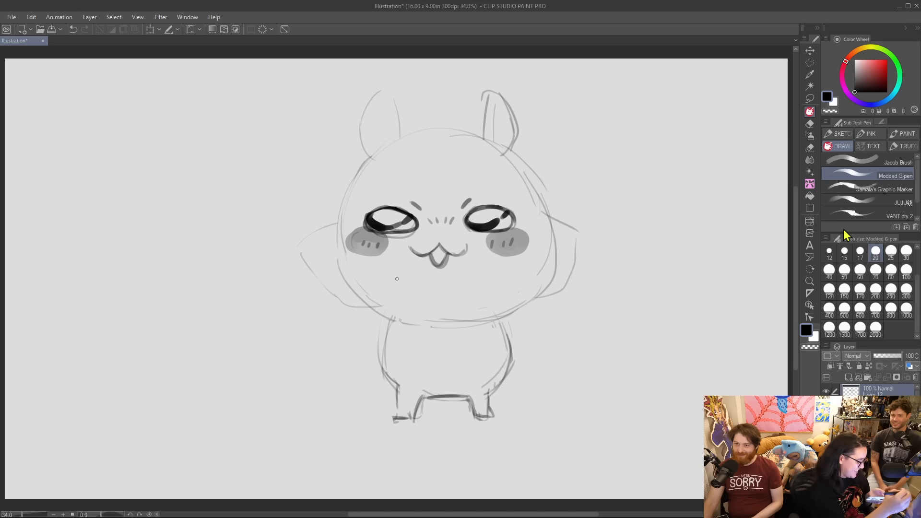
click(861, 271)
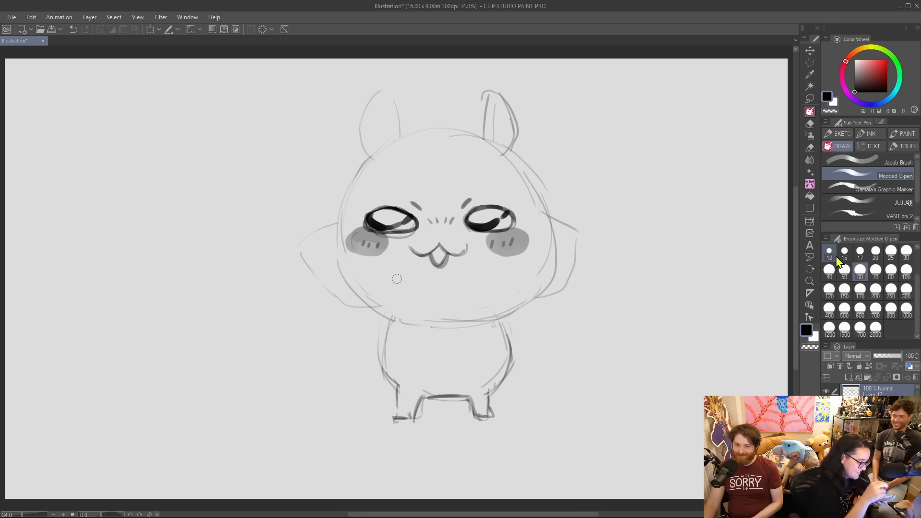
drag(379, 129, 497, 113)
drag(387, 168, 494, 162)
drag(372, 158, 498, 142)
mouse_move(382, 126)
mouse_down()
mouse_move(372, 158)
mouse_move(471, 117)
mouse_move(461, 115)
mouse_move(494, 113)
mouse_move(509, 144)
mouse_up()
mouse_move(388, 147)
mouse_down()
mouse_move(408, 111)
mouse_move(382, 116)
mouse_move(376, 136)
mouse_move(417, 120)
mouse_move(419, 139)
mouse_move(380, 143)
mouse_move(424, 118)
mouse_move(460, 127)
mouse_move(447, 132)
mouse_move(462, 114)
mouse_move(493, 112)
mouse_move(462, 104)
mouse_move(447, 119)
mouse_move(453, 138)
mouse_move(495, 126)
mouse_move(443, 132)
mouse_move(496, 132)
mouse_up()
mouse_move(399, 137)
mouse_down()
mouse_move(388, 125)
mouse_move(411, 118)
mouse_move(384, 129)
mouse_up()
mouse_move(411, 137)
mouse_down()
mouse_move(391, 119)
mouse_move(376, 126)
mouse_move(424, 114)
mouse_move(380, 133)
mouse_move(491, 122)
mouse_move(459, 120)
mouse_move(482, 108)
mouse_up()
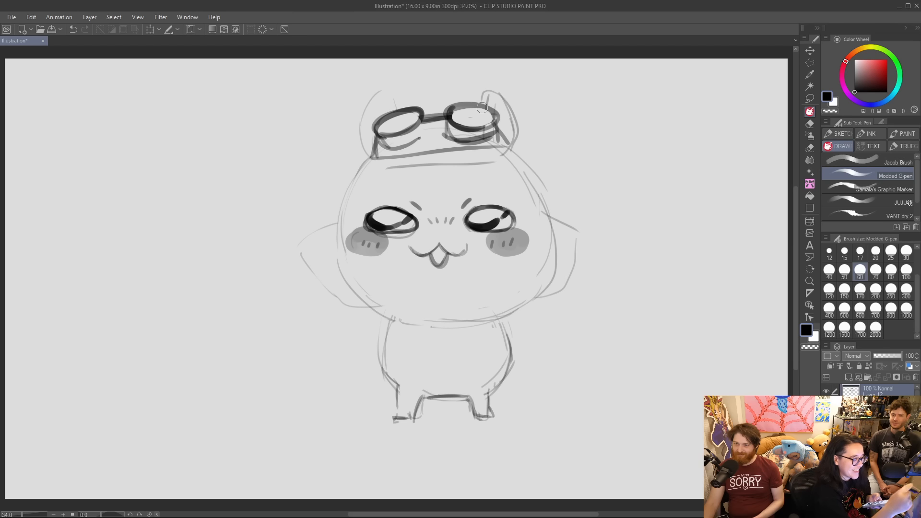
Reinforce the goggles with bold rims and bridge, a notched lower frame edge and gray reflection marks in both lenses.
mouse_move(381, 135)
mouse_down()
mouse_move(407, 140)
mouse_move(389, 138)
mouse_move(414, 134)
mouse_move(406, 135)
mouse_move(419, 111)
mouse_up()
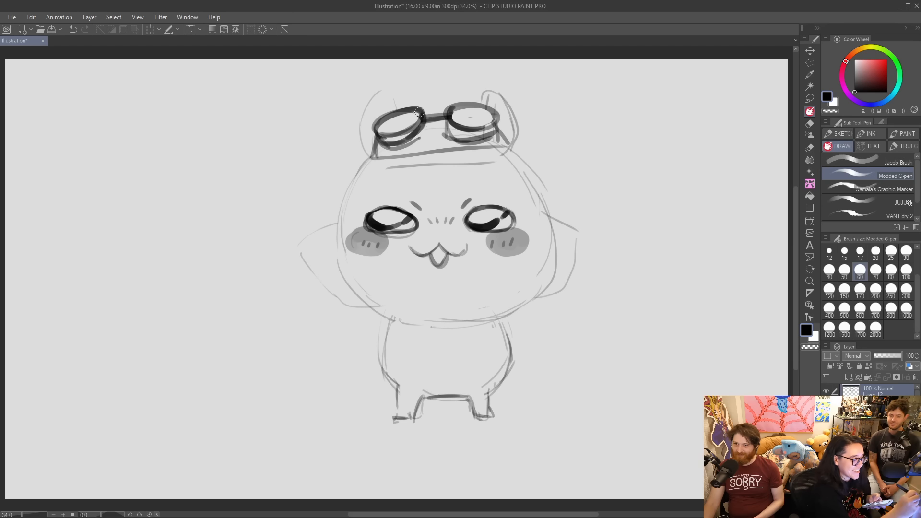
mouse_move(377, 133)
mouse_down()
mouse_move(417, 120)
mouse_move(405, 138)
mouse_move(418, 112)
mouse_move(466, 137)
mouse_move(452, 130)
mouse_move(492, 135)
mouse_move(461, 134)
mouse_move(500, 126)
mouse_move(487, 136)
mouse_move(473, 115)
mouse_move(451, 126)
mouse_move(491, 129)
mouse_move(464, 134)
mouse_move(490, 121)
mouse_move(444, 132)
mouse_move(473, 143)
mouse_move(449, 143)
mouse_move(495, 135)
mouse_up()
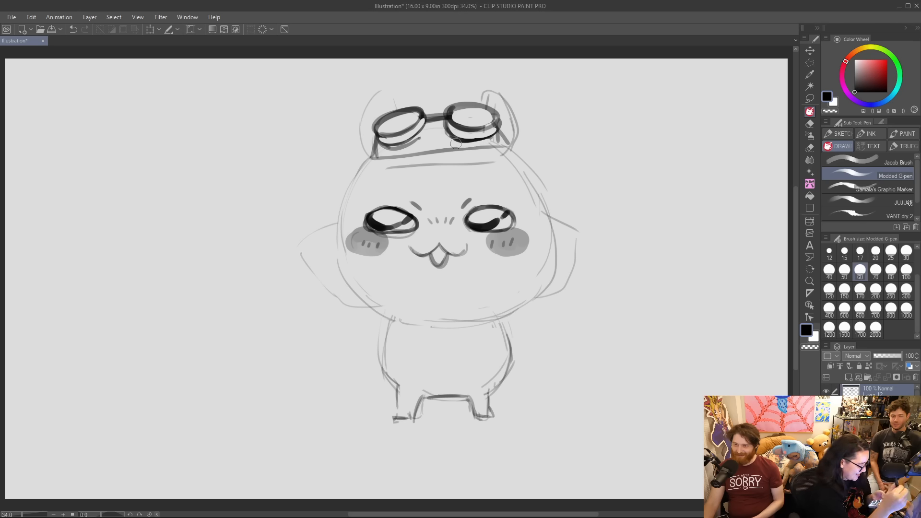
mouse_move(375, 156)
mouse_down()
mouse_move(415, 155)
mouse_move(445, 138)
mouse_move(451, 149)
mouse_move(503, 135)
mouse_up()
drag(429, 119, 446, 115)
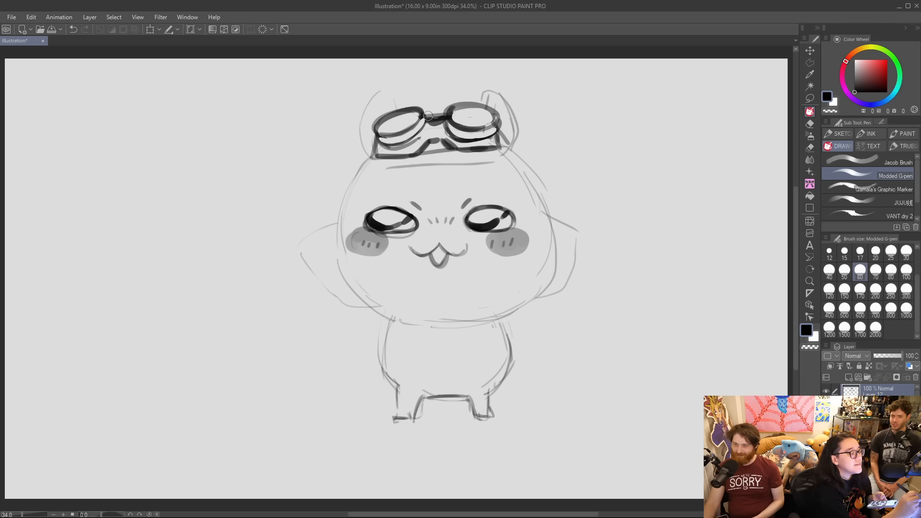
drag(379, 162, 494, 148)
key(ctrl+z)
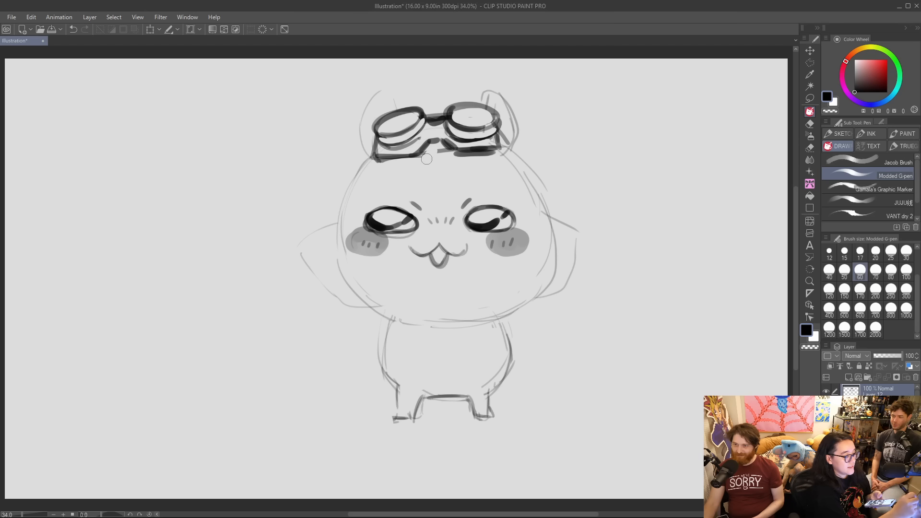
mouse_move(381, 161)
mouse_down()
mouse_move(416, 159)
mouse_move(450, 138)
mouse_up()
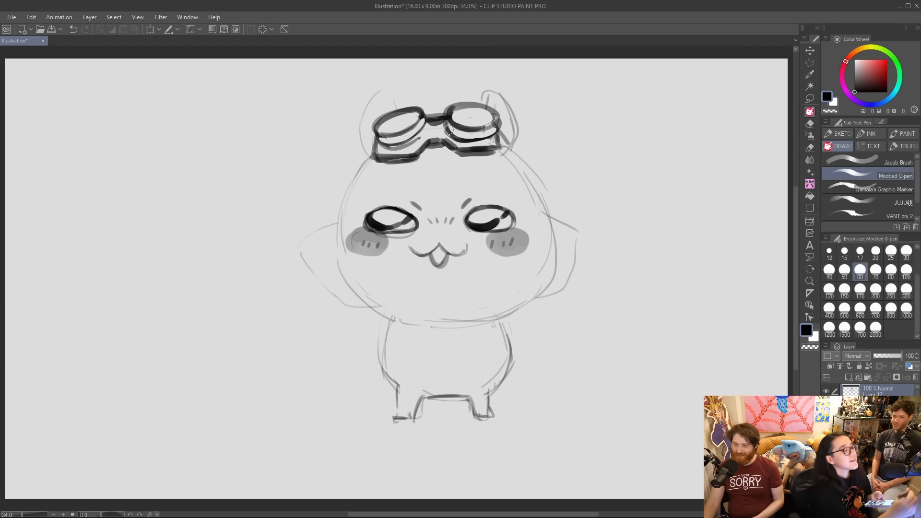
mouse_move(396, 113)
mouse_down()
mouse_move(392, 126)
mouse_move(413, 115)
mouse_move(404, 113)
mouse_move(478, 126)
mouse_move(476, 114)
mouse_up()
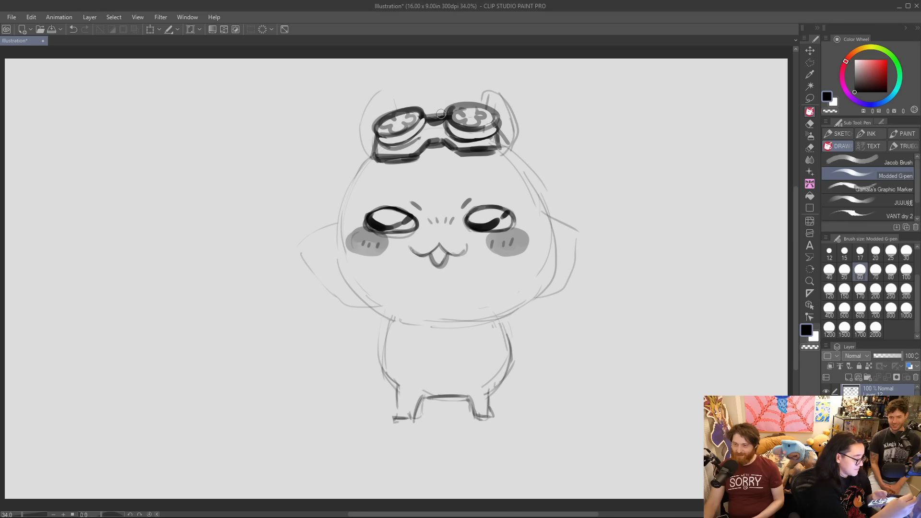
Draw a curled forelock on the forehead below the goggles with brush size 40.
mouse_move(416, 163)
mouse_down()
mouse_move(424, 200)
mouse_move(449, 199)
mouse_up()
drag(428, 166, 448, 219)
drag(466, 163, 449, 219)
click(829, 270)
click(73, 31)
click(73, 31)
mouse_move(436, 176)
mouse_down()
mouse_move(440, 213)
mouse_move(452, 159)
mouse_move(468, 148)
mouse_up()
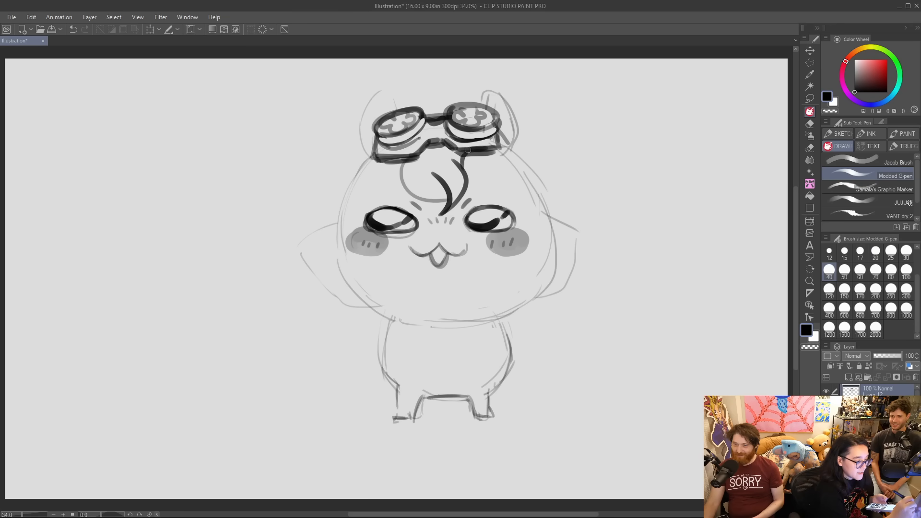
mouse_move(451, 197)
mouse_down()
mouse_move(425, 199)
mouse_move(406, 153)
mouse_up()
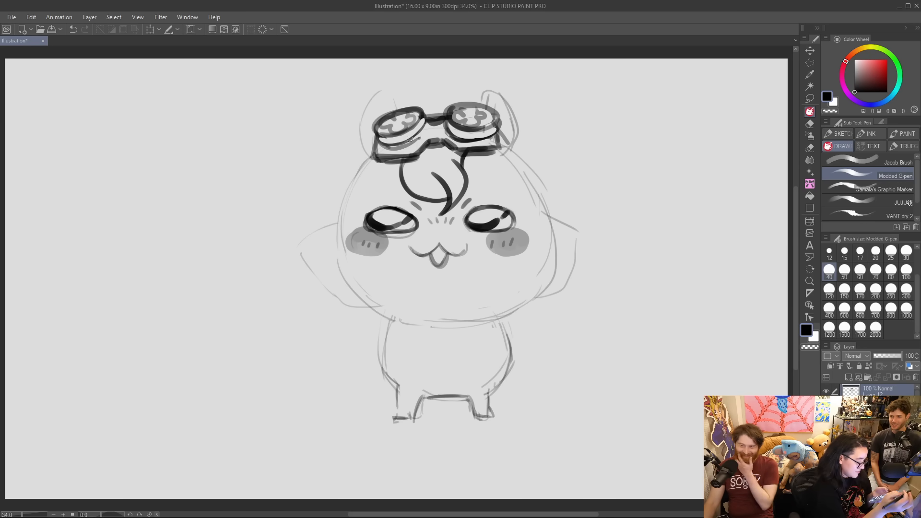
Draw a thin curved cap brim across the head beneath the goggles and ink both ears with bold outlines.
mouse_move(342, 164)
mouse_down()
mouse_move(509, 162)
mouse_move(546, 144)
mouse_move(341, 165)
mouse_up()
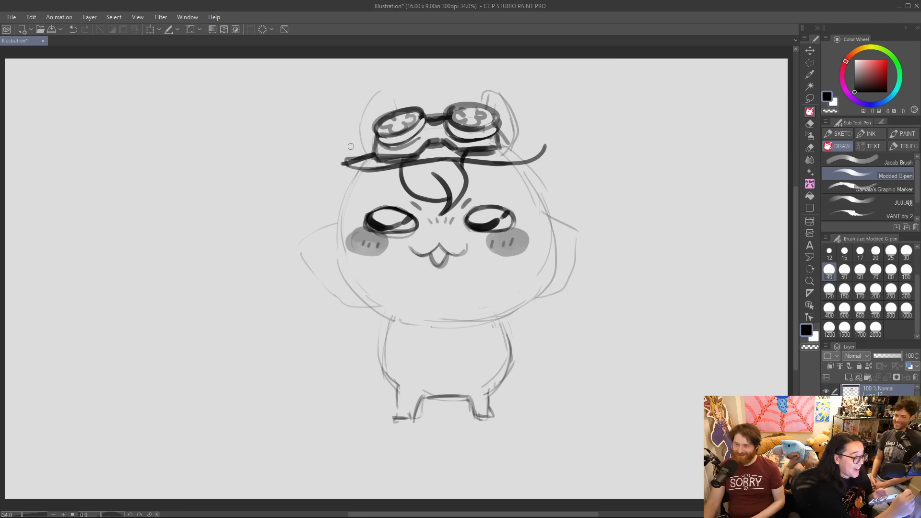
mouse_move(500, 147)
mouse_down()
mouse_move(533, 152)
mouse_move(520, 156)
mouse_move(542, 154)
mouse_up()
mouse_move(351, 159)
mouse_down()
mouse_move(345, 165)
mouse_move(374, 168)
mouse_move(359, 113)
mouse_move(393, 91)
mouse_move(396, 107)
mouse_move(380, 115)
mouse_up()
mouse_move(489, 105)
mouse_down()
mouse_move(506, 89)
mouse_move(516, 150)
mouse_up()
drag(489, 109, 504, 98)
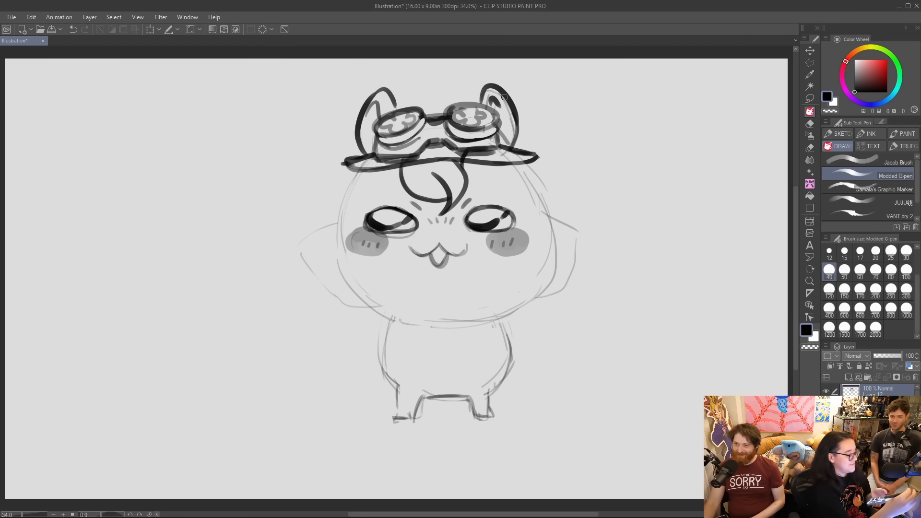
Draw the cap's crown with a small leaf-like tuft on top, plus spiky hair tufts on both sides of the head.
mouse_move(398, 104)
mouse_down()
mouse_move(429, 90)
mouse_move(481, 100)
mouse_move(441, 77)
mouse_move(440, 95)
mouse_move(449, 80)
mouse_up()
mouse_move(351, 133)
mouse_down()
mouse_move(346, 171)
mouse_move(313, 163)
mouse_up()
mouse_move(313, 162)
mouse_down()
mouse_move(346, 199)
mouse_move(334, 210)
mouse_move(354, 207)
mouse_move(378, 183)
mouse_up()
mouse_move(519, 163)
mouse_down()
mouse_move(557, 156)
mouse_move(552, 187)
mouse_move(532, 199)
mouse_move(512, 188)
mouse_up()
mouse_move(518, 118)
mouse_down()
mouse_move(540, 161)
mouse_move(536, 147)
mouse_up()
drag(517, 119, 536, 151)
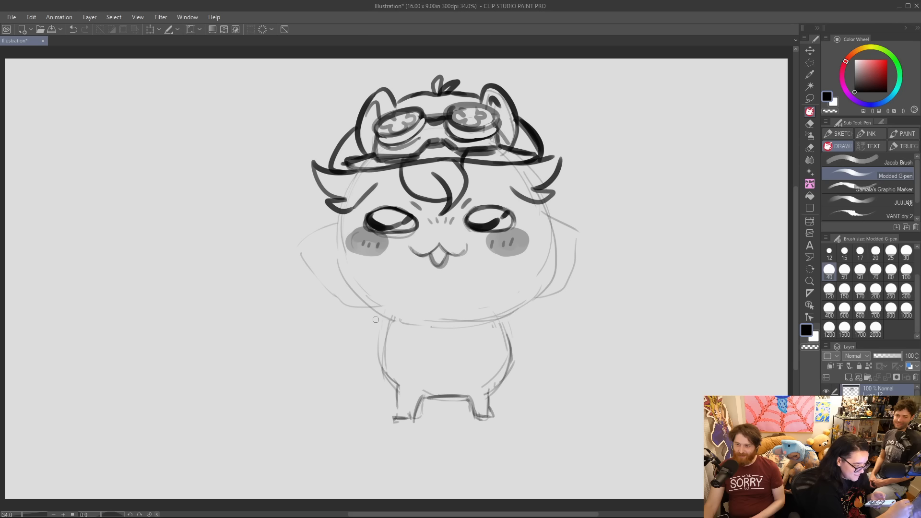
Draw two stubby arms, one raised toward the chin and the other bent with the paw on the hip.
mouse_move(384, 314)
mouse_down()
mouse_move(344, 342)
mouse_move(376, 369)
mouse_move(359, 319)
mouse_up()
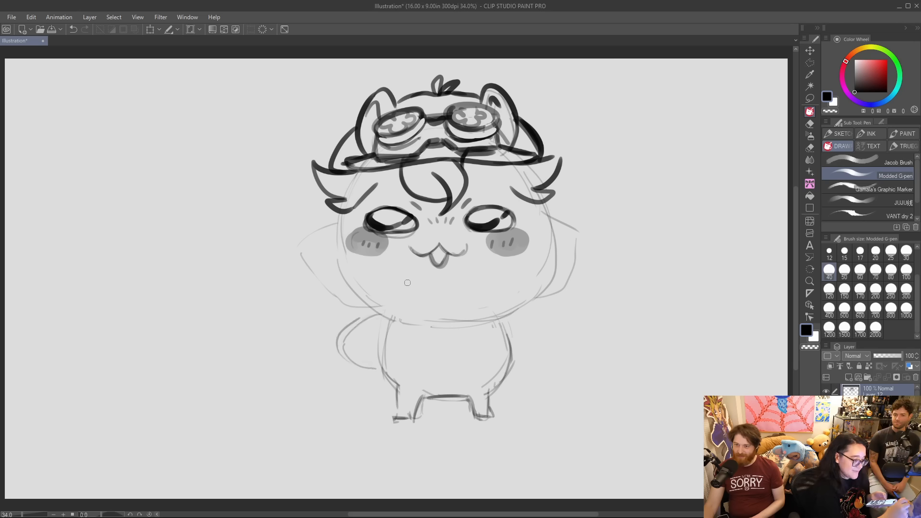
mouse_move(485, 272)
mouse_down()
mouse_move(531, 303)
mouse_move(536, 325)
mouse_move(499, 290)
mouse_move(528, 299)
mouse_move(508, 341)
mouse_move(530, 301)
mouse_up()
mouse_move(478, 284)
mouse_down()
mouse_move(479, 292)
mouse_move(495, 262)
mouse_up()
mouse_move(499, 317)
mouse_down()
mouse_move(499, 285)
mouse_move(525, 291)
mouse_move(530, 343)
mouse_move(508, 343)
mouse_move(532, 283)
mouse_up()
mouse_move(500, 320)
mouse_down()
mouse_move(527, 335)
mouse_move(522, 299)
mouse_move(497, 338)
mouse_move(521, 296)
mouse_up()
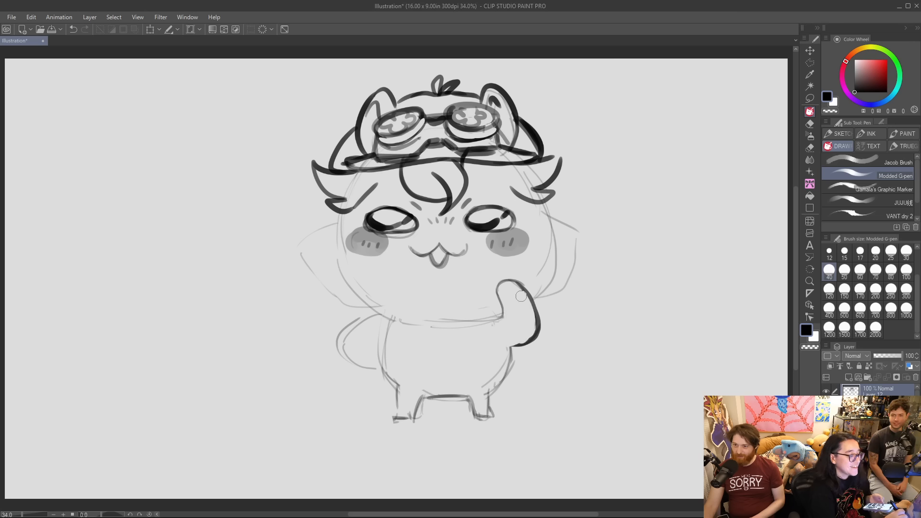
mouse_move(371, 312)
mouse_down()
mouse_move(341, 350)
mouse_move(386, 367)
mouse_move(379, 348)
mouse_up()
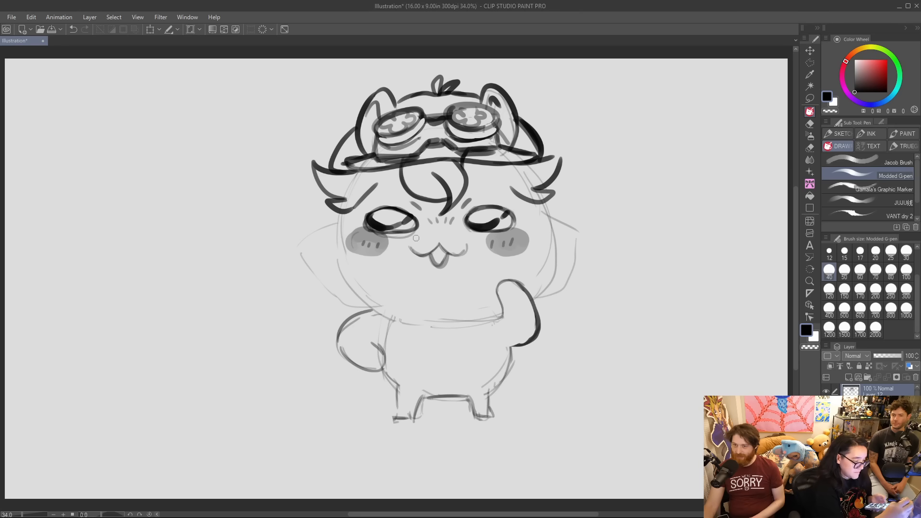
Outline the sides and jaw of the head boldly, with short curved fur strokes fanning out from both cheeks.
drag(342, 212, 338, 225)
drag(541, 204, 549, 216)
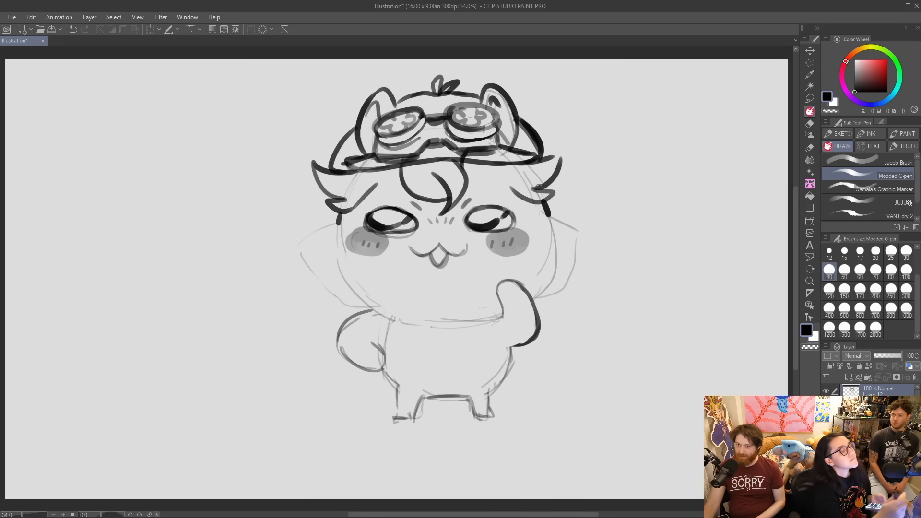
mouse_move(339, 226)
mouse_down()
mouse_move(304, 248)
mouse_move(328, 299)
mouse_up()
drag(357, 287, 345, 306)
mouse_move(540, 226)
mouse_down()
mouse_move(584, 234)
mouse_move(569, 282)
mouse_up()
drag(552, 287, 557, 297)
mouse_move(358, 291)
mouse_down()
mouse_move(378, 308)
mouse_move(446, 321)
mouse_up()
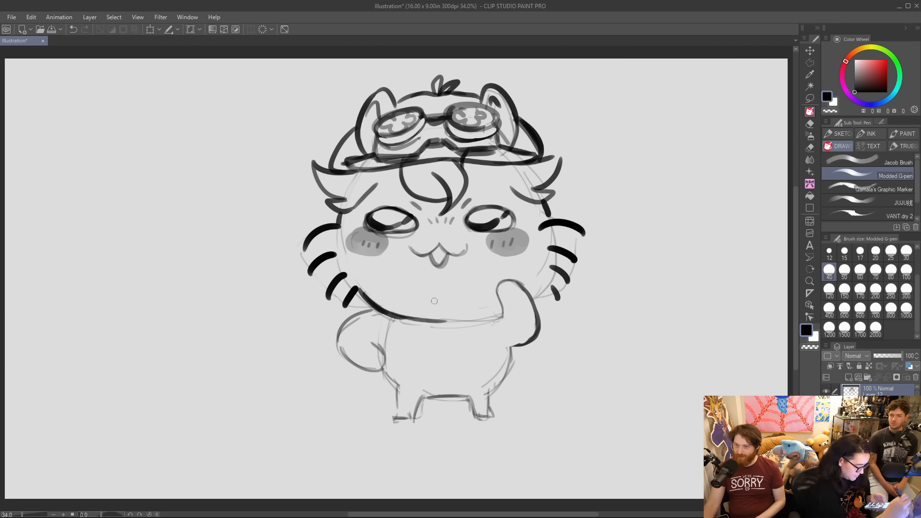
Draw a pleated ribbon bow with a square knot under the chin and a small boxy panel on the chest.
mouse_move(437, 331)
mouse_down()
mouse_move(443, 336)
mouse_move(416, 330)
mouse_move(453, 347)
mouse_move(472, 330)
mouse_move(453, 341)
mouse_up()
mouse_move(410, 319)
mouse_down()
mouse_move(416, 330)
mouse_move(502, 311)
mouse_move(480, 330)
mouse_up()
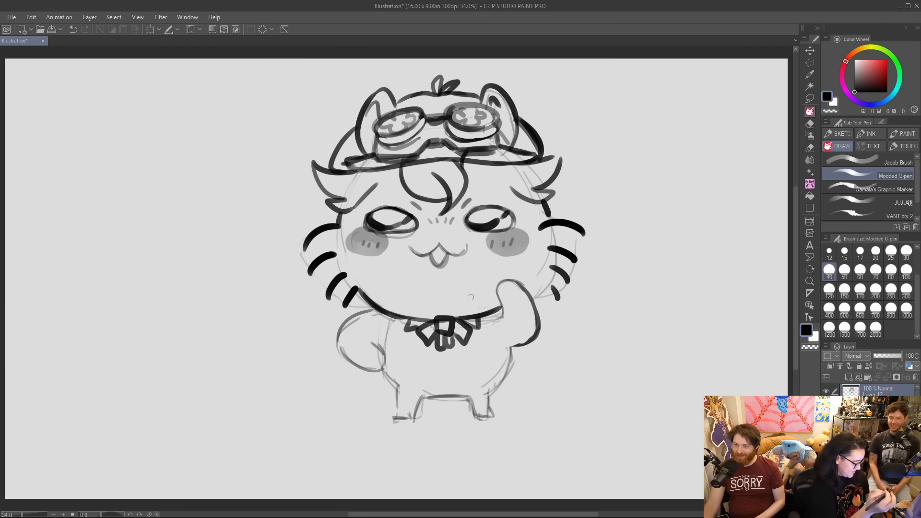
mouse_move(416, 339)
mouse_down()
mouse_move(416, 358)
mouse_move(473, 355)
mouse_up()
mouse_move(417, 355)
mouse_down()
mouse_move(421, 344)
mouse_move(464, 346)
mouse_up()
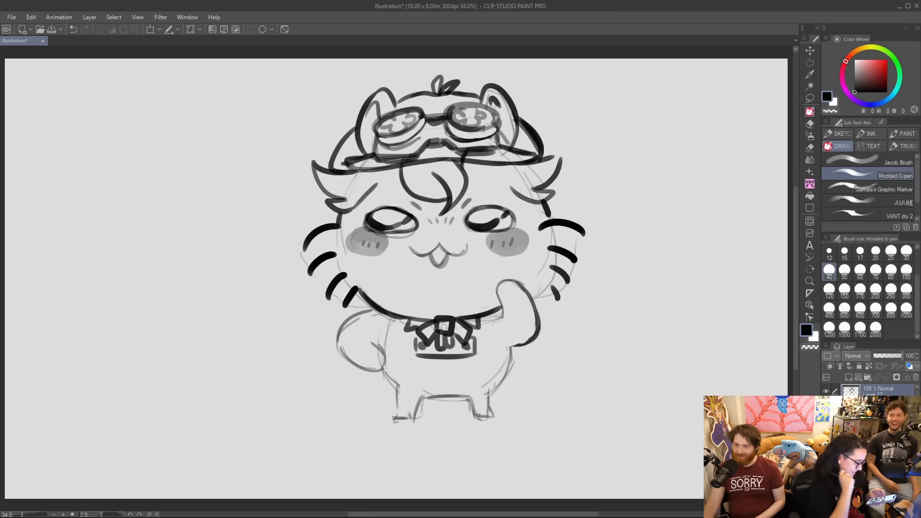
Draw a short open jacket with sleeves over both arms, and shade the paws gray beyond the cuffs.
mouse_move(343, 326)
mouse_down()
mouse_move(394, 355)
mouse_move(412, 342)
mouse_up()
mouse_move(469, 334)
mouse_down()
mouse_move(491, 355)
mouse_move(503, 306)
mouse_up()
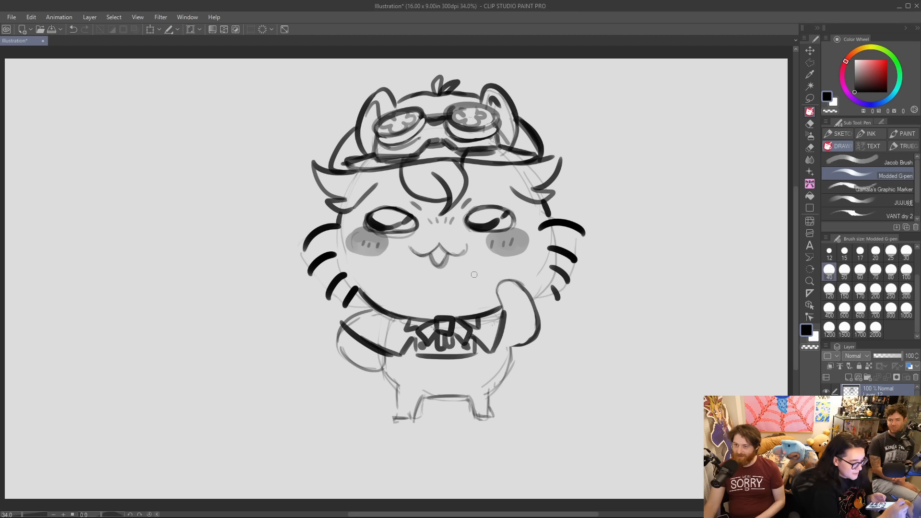
drag(337, 319, 359, 301)
drag(377, 350, 366, 371)
mouse_move(365, 371)
mouse_down()
mouse_move(341, 335)
mouse_move(382, 372)
mouse_move(378, 352)
mouse_move(390, 361)
mouse_up()
mouse_move(503, 312)
mouse_down()
mouse_move(496, 298)
mouse_move(527, 284)
mouse_move(536, 329)
mouse_up()
mouse_move(499, 291)
mouse_down()
mouse_move(519, 284)
mouse_move(496, 291)
mouse_move(512, 284)
mouse_move(518, 293)
mouse_up()
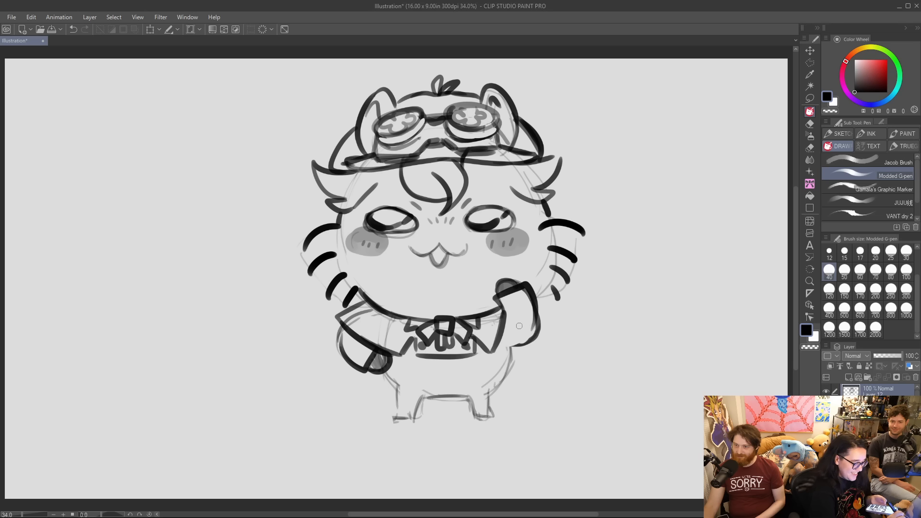
drag(535, 332, 508, 355)
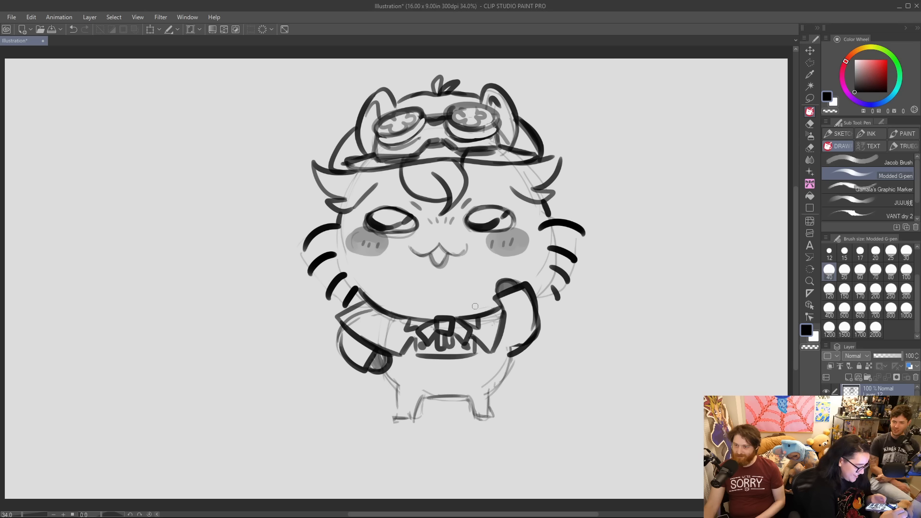
click(428, 366)
click(460, 365)
click(432, 380)
click(458, 380)
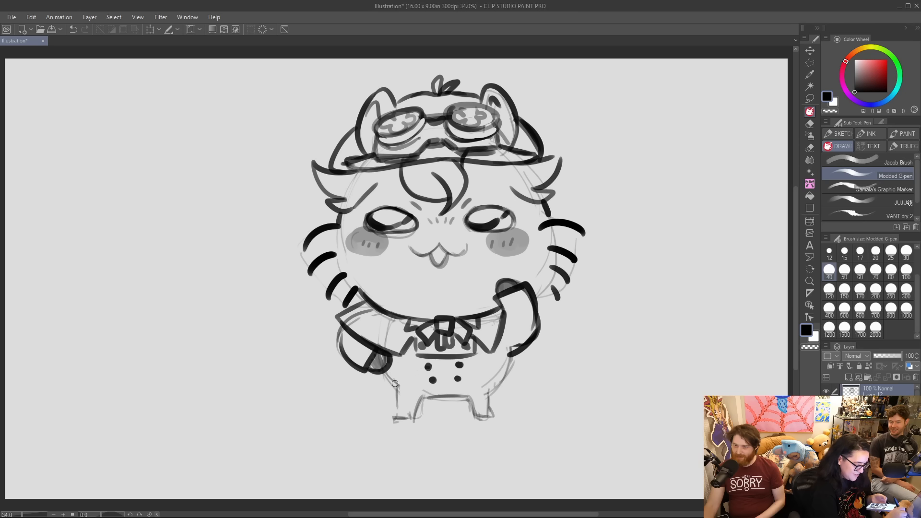
click(74, 30)
click(75, 30)
click(75, 30)
Add two round buttons to the torso and draw a buckled belt above a flared hem with a dark center slit.
click(421, 365)
click(468, 366)
mouse_move(387, 371)
mouse_down()
mouse_move(385, 384)
mouse_move(482, 385)
mouse_move(461, 370)
mouse_move(502, 369)
mouse_up()
drag(439, 384, 500, 383)
mouse_move(384, 381)
mouse_down()
mouse_move(455, 409)
mouse_move(441, 386)
mouse_move(450, 409)
mouse_move(504, 392)
mouse_move(513, 354)
mouse_up()
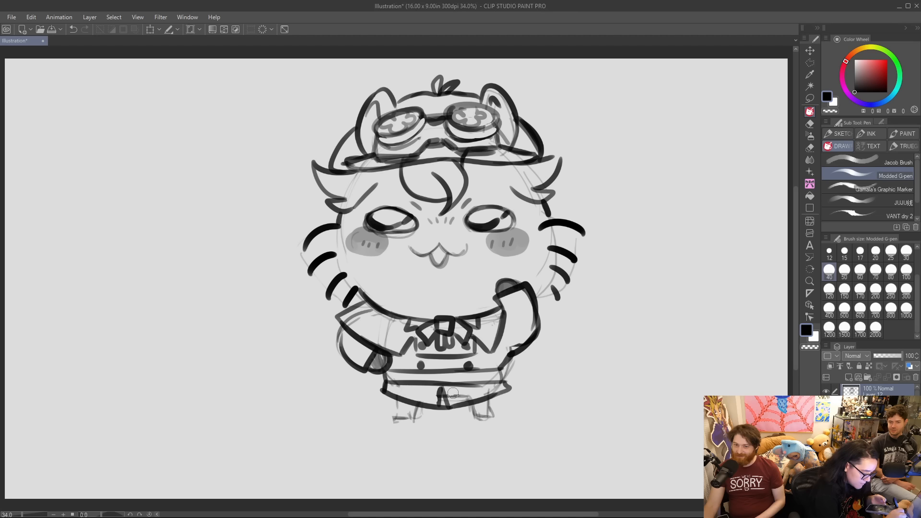
mouse_move(432, 371)
mouse_down()
mouse_move(455, 374)
mouse_move(441, 370)
mouse_move(454, 382)
mouse_move(375, 381)
mouse_move(391, 392)
mouse_move(379, 376)
mouse_move(382, 393)
mouse_move(376, 388)
mouse_move(386, 377)
mouse_move(376, 377)
mouse_move(393, 380)
mouse_move(369, 385)
mouse_move(409, 402)
mouse_move(435, 400)
mouse_up()
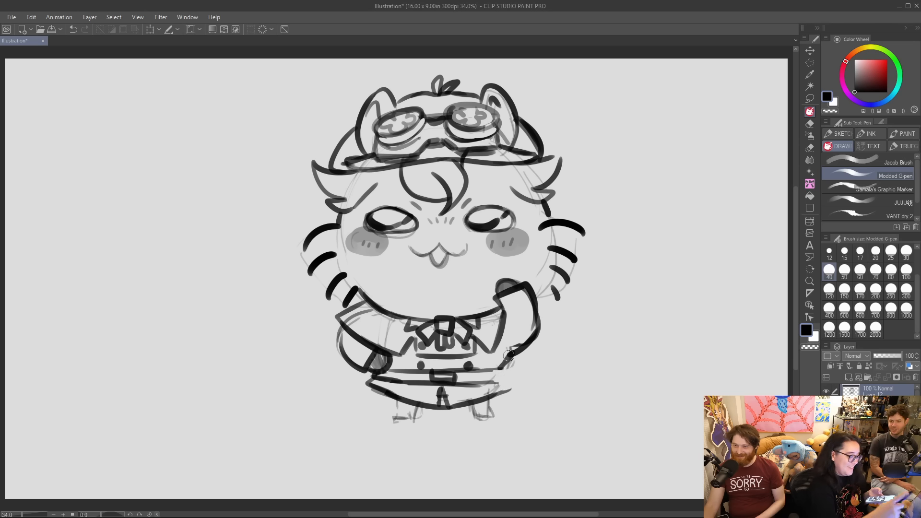
mouse_move(479, 371)
mouse_down()
mouse_move(509, 365)
mouse_move(509, 376)
mouse_move(484, 392)
mouse_up()
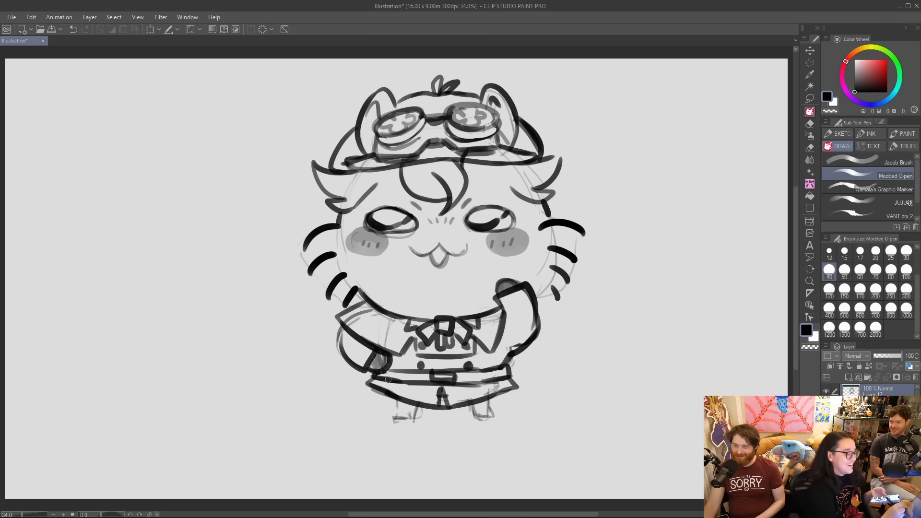
Outline two short tapered legs below the hem and fill them with gray shading.
mouse_move(396, 398)
mouse_down()
mouse_move(400, 421)
mouse_move(476, 411)
mouse_move(485, 422)
mouse_move(491, 392)
mouse_up()
mouse_move(404, 413)
mouse_down()
mouse_move(404, 422)
mouse_move(415, 407)
mouse_up()
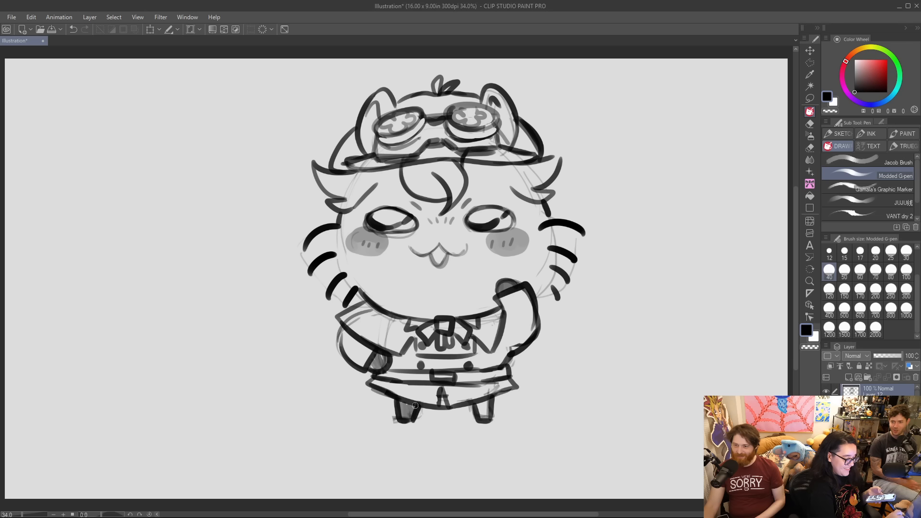
mouse_move(475, 417)
mouse_down()
mouse_move(480, 405)
mouse_move(490, 409)
mouse_up()
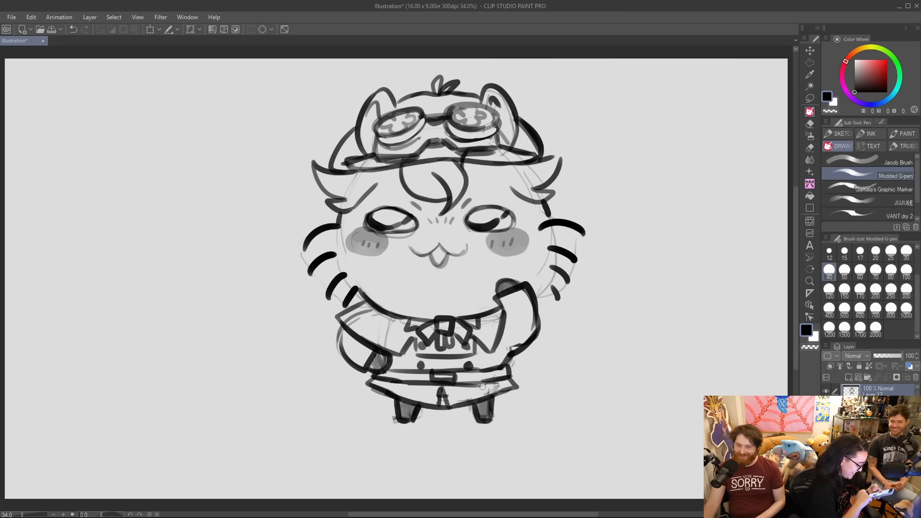
mouse_move(349, 416)
mouse_down()
mouse_move(354, 398)
mouse_move(329, 393)
mouse_up()
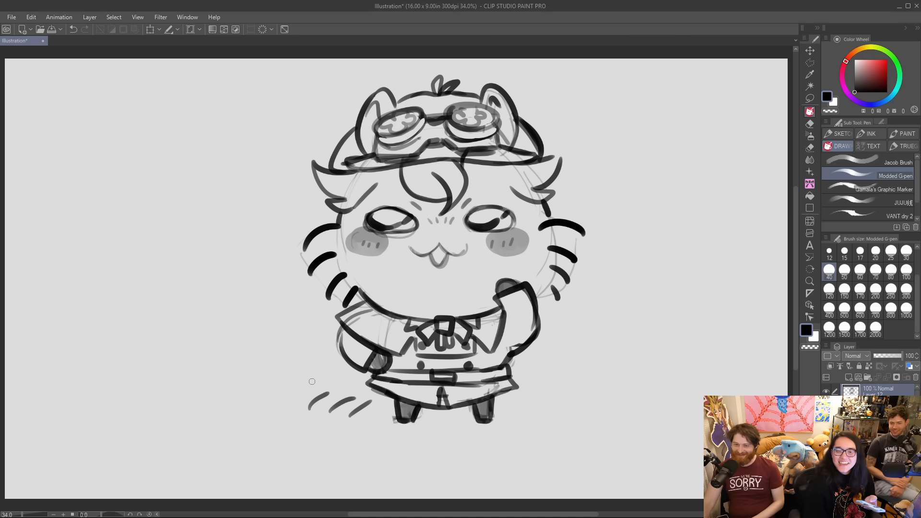
mouse_move(296, 399)
mouse_down()
mouse_move(316, 388)
mouse_move(305, 377)
mouse_up()
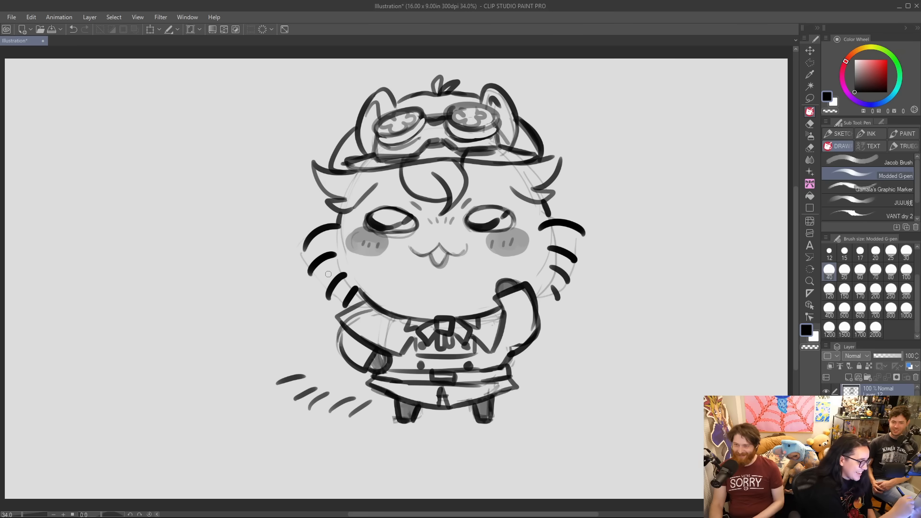
key(ctrl+z)
key(ctrl+z)
key(ctrl+z)
key(ctrl+z)
key(ctrl+z)
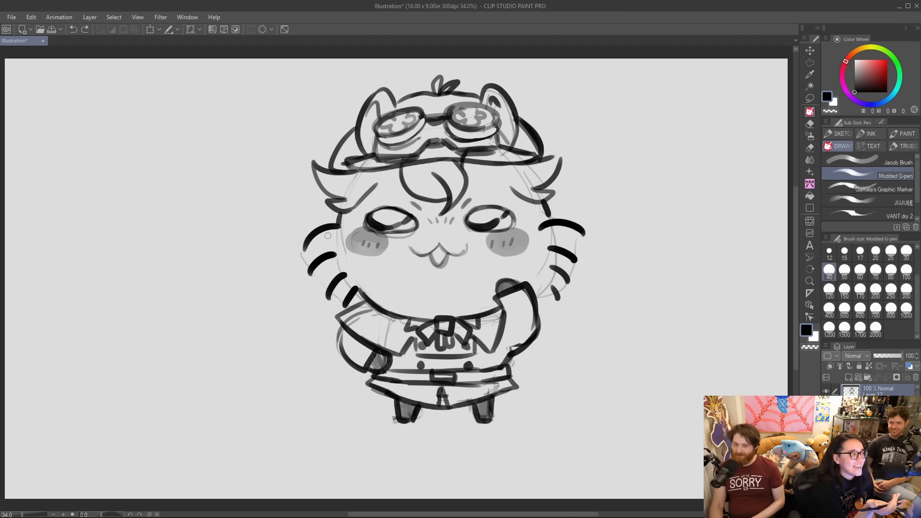
Draw a large fluffy tail of short curved strokes curling up beside the body, and move the whole drawing slightly down.
drag(384, 394, 340, 420)
drag(306, 414, 353, 398)
mouse_move(277, 398)
mouse_down()
mouse_move(316, 392)
mouse_move(245, 378)
mouse_move(232, 339)
mouse_move(240, 265)
mouse_move(267, 250)
mouse_up()
drag(269, 277, 288, 247)
drag(287, 271, 301, 258)
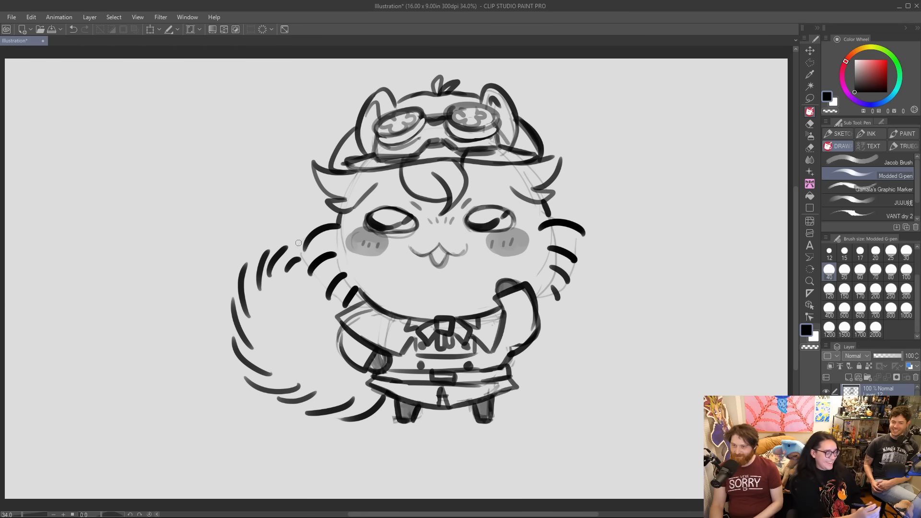
key(k)
mouse_move(491, 226)
mouse_down()
mouse_move(478, 242)
mouse_move(508, 249)
mouse_move(480, 250)
mouse_move(504, 262)
mouse_move(465, 239)
mouse_move(481, 229)
mouse_move(465, 239)
mouse_move(501, 266)
mouse_move(439, 249)
mouse_move(458, 257)
mouse_move(489, 250)
mouse_move(485, 243)
mouse_up()
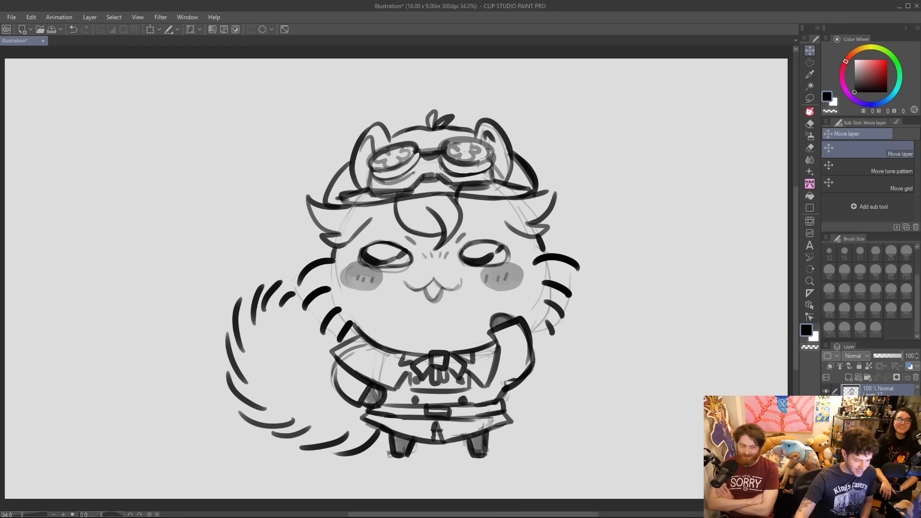
Hide the creature's layer and add a new empty raster layer.
click(826, 392)
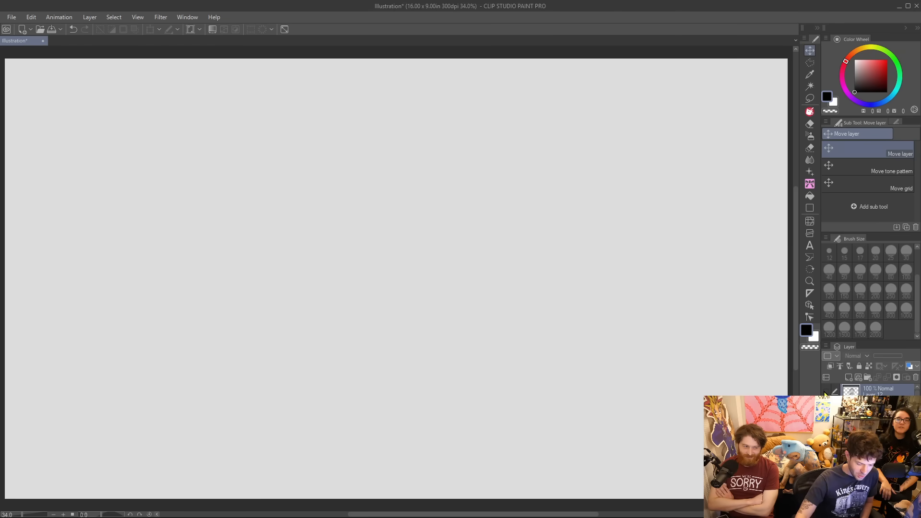
click(849, 378)
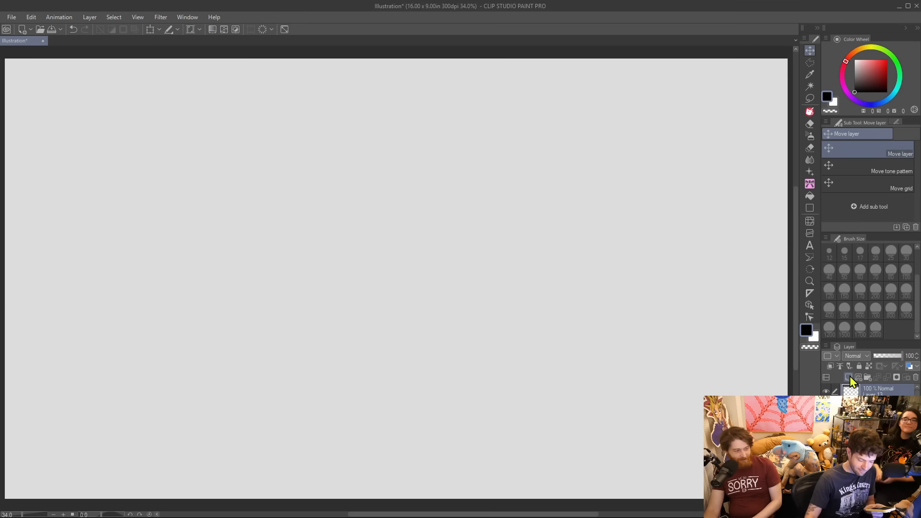
click(849, 377)
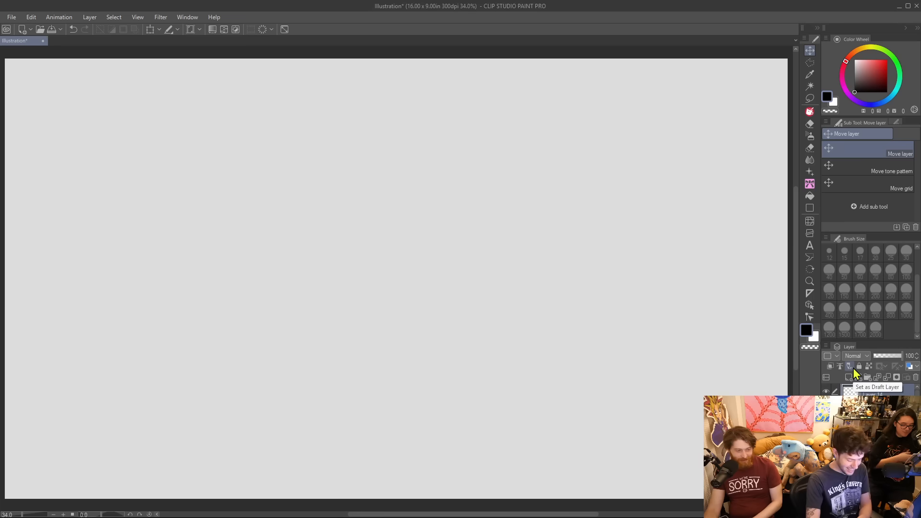
Select the Jacob Brush pen and reduce its brush size to 15.
key(ctrl+z)
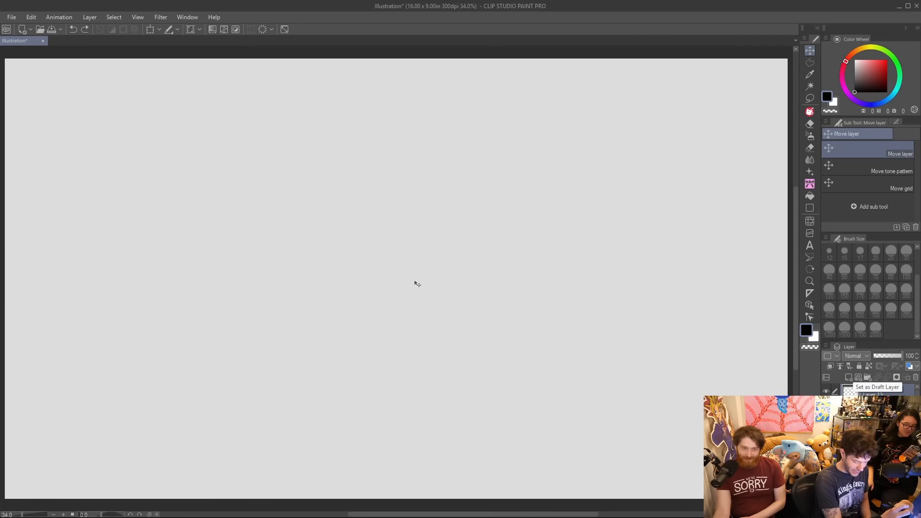
key(p)
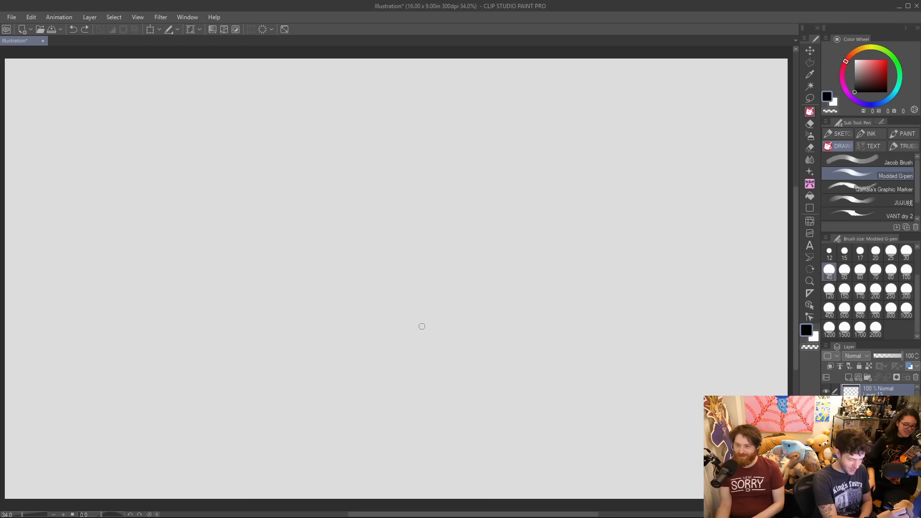
click(836, 160)
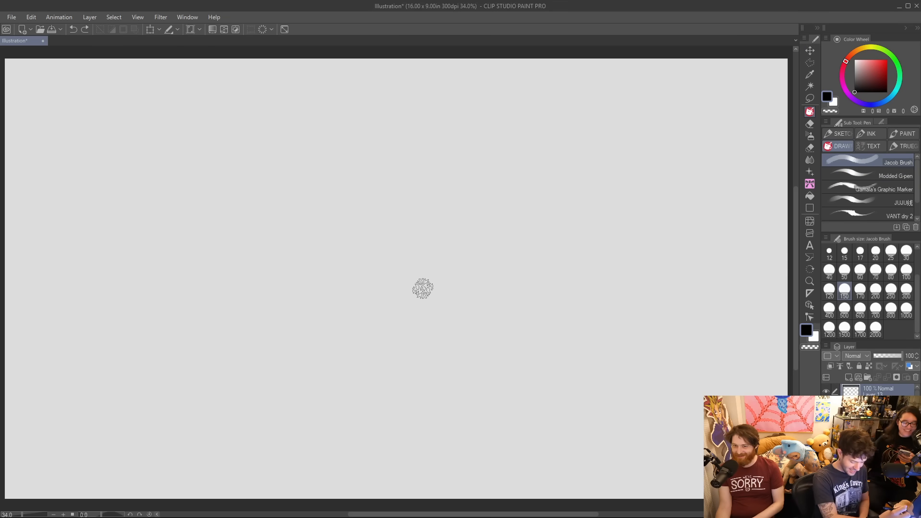
key(bracketleft)
key(bracketleft)
key(bracketleft)
key(bracketleft)
key(bracketleft)
key(bracketleft)
key(bracketleft)
key(bracketleft)
key(bracketleft)
key(bracketleft)
key(bracketleft)
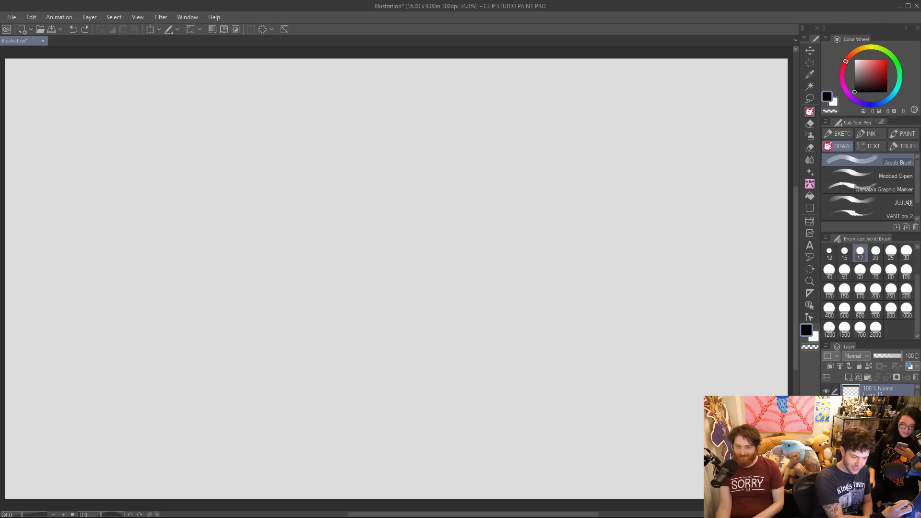
key(bracketleft)
drag(362, 292, 436, 192)
key(ctrl+z)
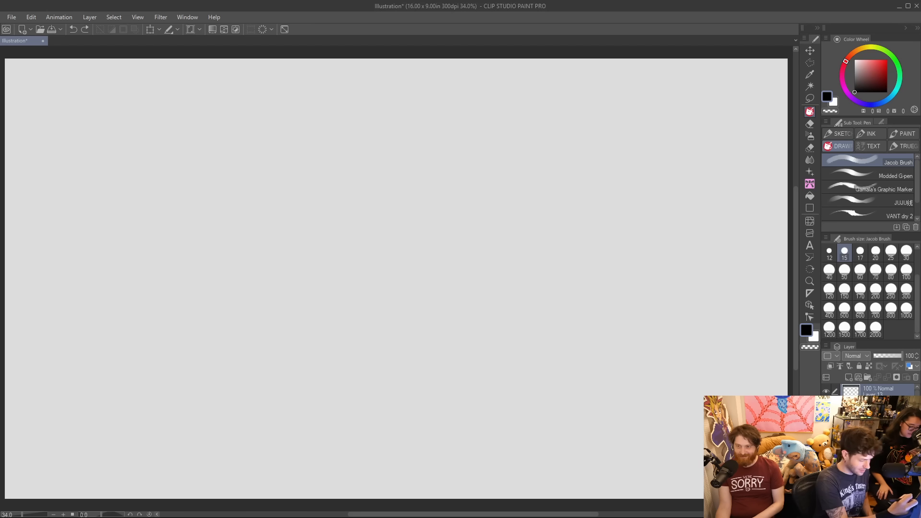
drag(357, 257, 352, 189)
key(ctrl+z)
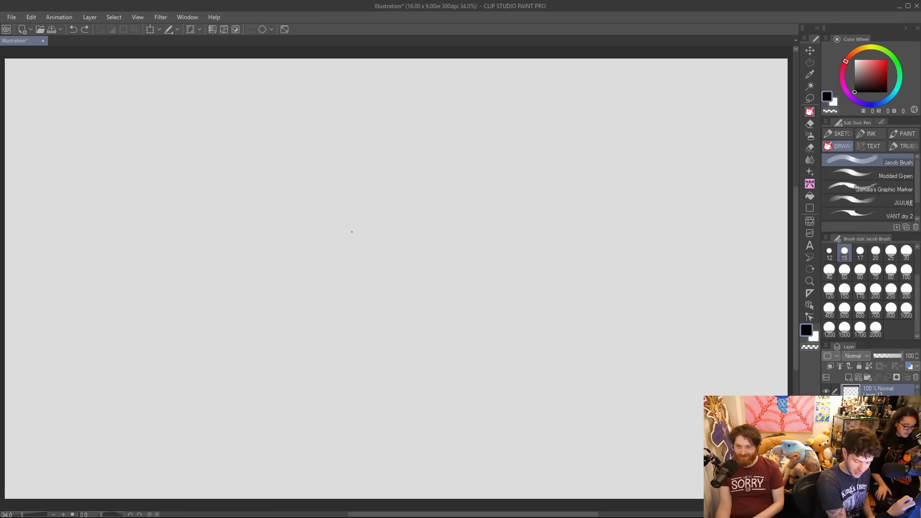
Outline a tall oval head, narrowing toward the chin, with separate curved strokes for the crown, sides and jaw.
mouse_move(348, 261)
mouse_down()
mouse_move(338, 187)
mouse_move(372, 162)
mouse_move(406, 175)
mouse_up()
key(ctrl+z)
mouse_move(338, 181)
mouse_down()
mouse_move(345, 166)
mouse_move(407, 174)
mouse_up()
key(ctrl+z)
drag(338, 181, 413, 171)
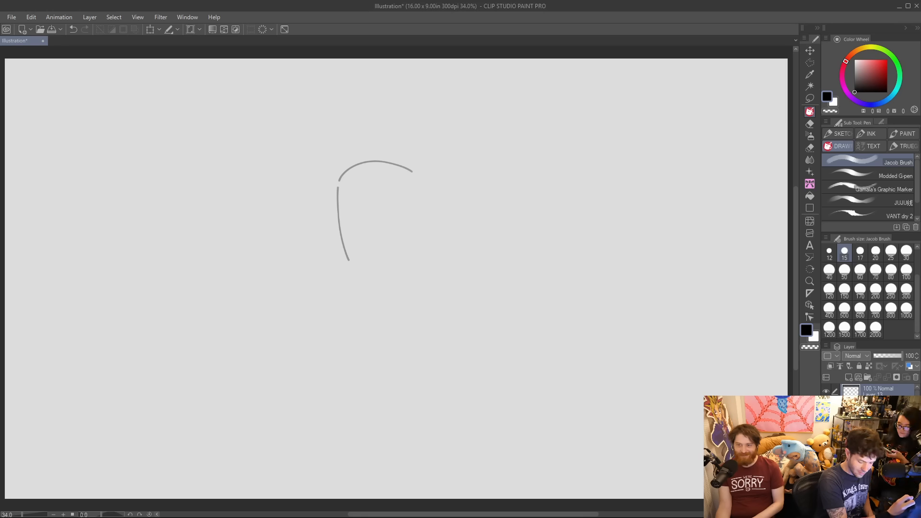
mouse_move(352, 265)
mouse_down()
mouse_move(374, 276)
mouse_move(407, 267)
mouse_up()
key(ctrl+z)
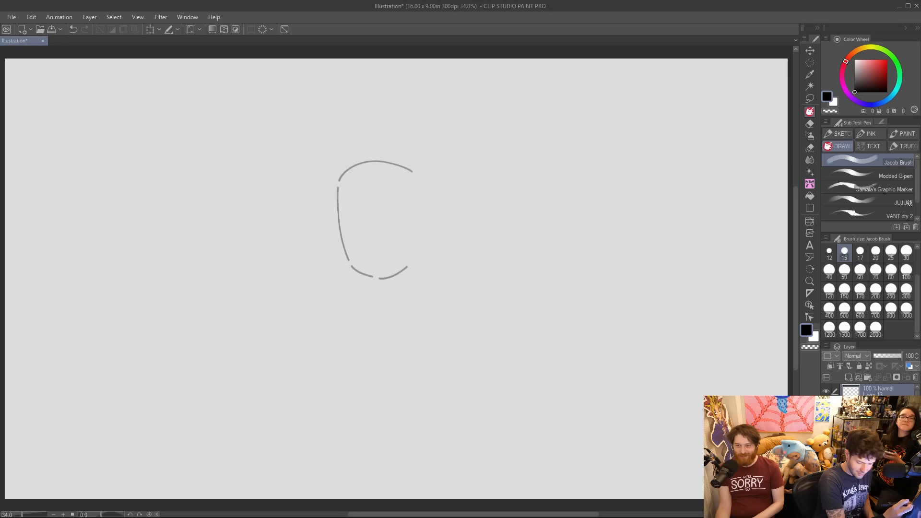
mouse_move(414, 172)
mouse_down()
mouse_move(421, 200)
mouse_move(415, 254)
mouse_up()
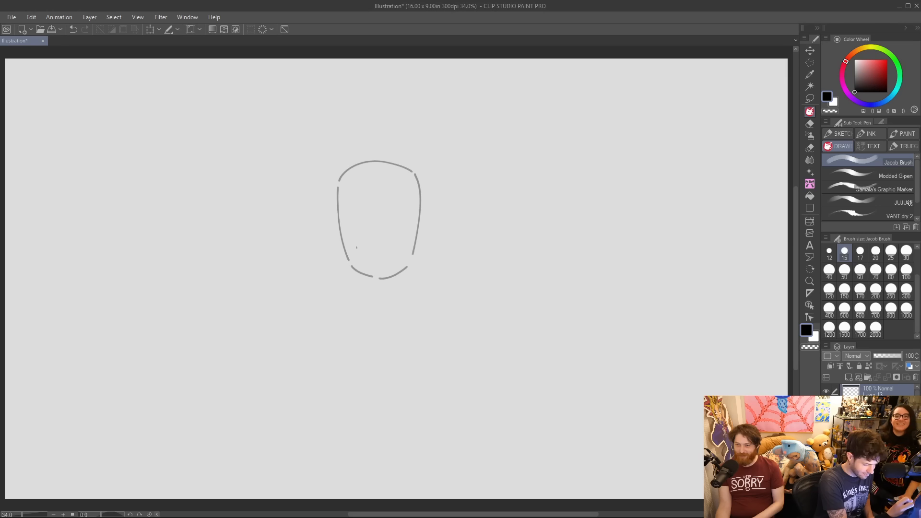
Draw an angular nose bridge line inside the face and a short mark for the base of the nose.
drag(360, 205, 365, 233)
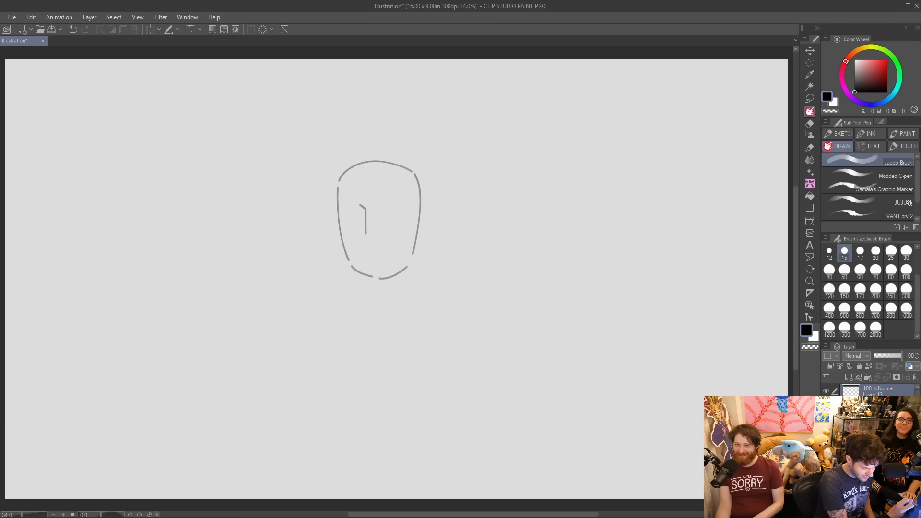
key(ctrl+z)
drag(367, 242, 372, 245)
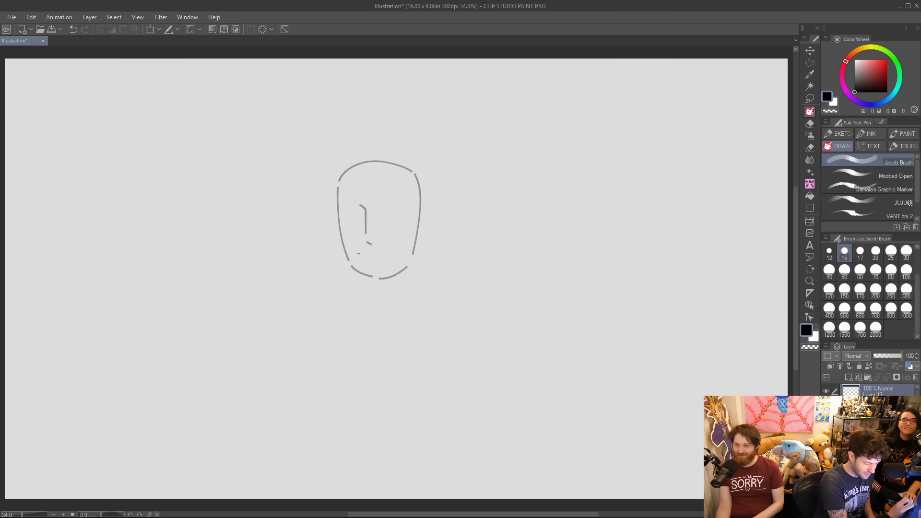
Draw a straight mouth line broken in the middle, with a small dark dot at each corner.
mouse_move(358, 253)
mouse_down()
mouse_move(373, 266)
mouse_move(376, 254)
mouse_move(398, 248)
mouse_move(387, 254)
mouse_up()
key(ctrl+z)
key(ctrl+z)
key(ctrl+z)
key(ctrl+z)
key(ctrl+z)
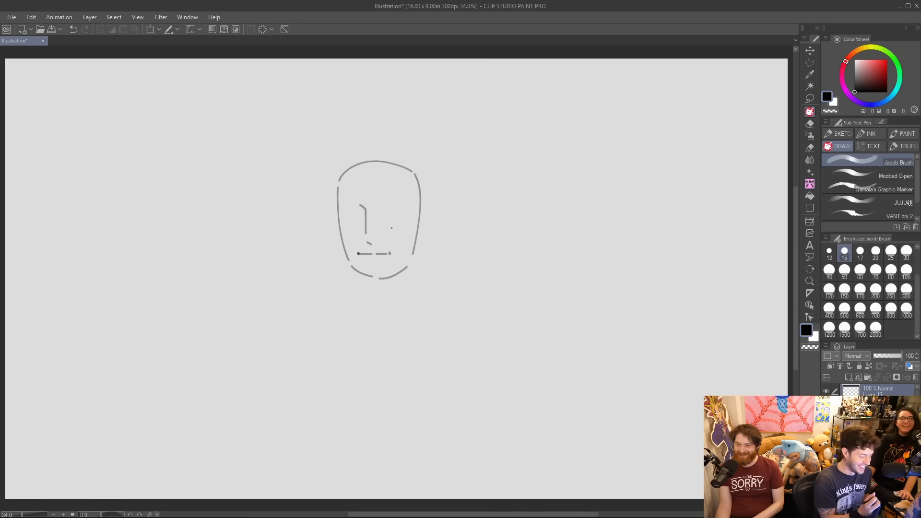
drag(390, 253, 399, 265)
key(ctrl+z)
click(389, 253)
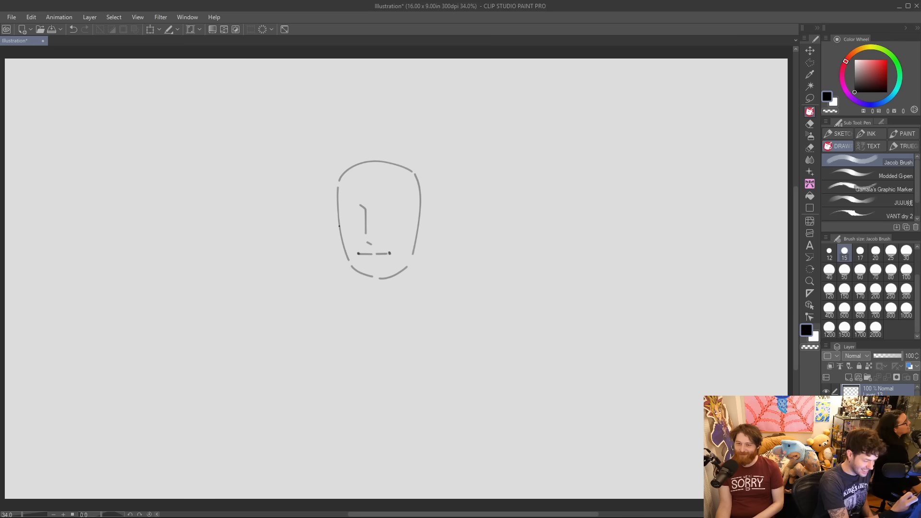
Reinforce the cheek and jaw contour on the head's left side and erase the excess line inside it.
drag(338, 210, 357, 273)
key(e)
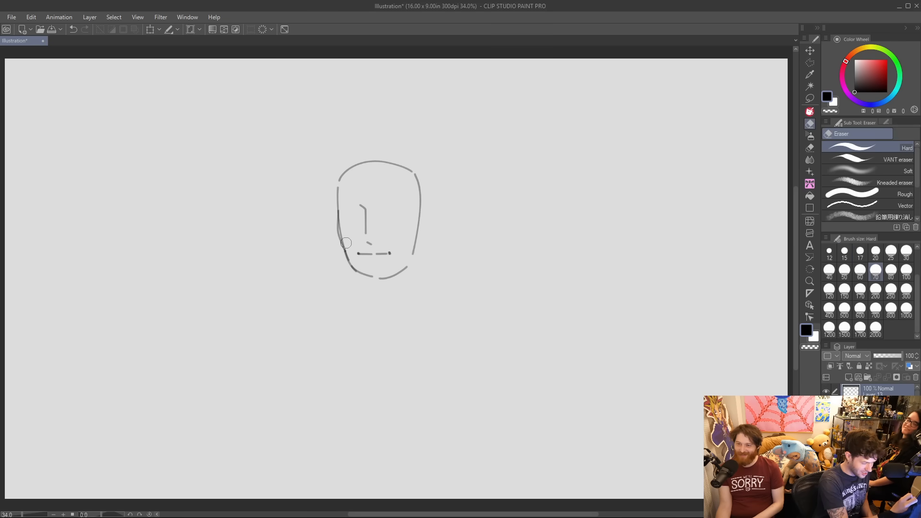
key(p)
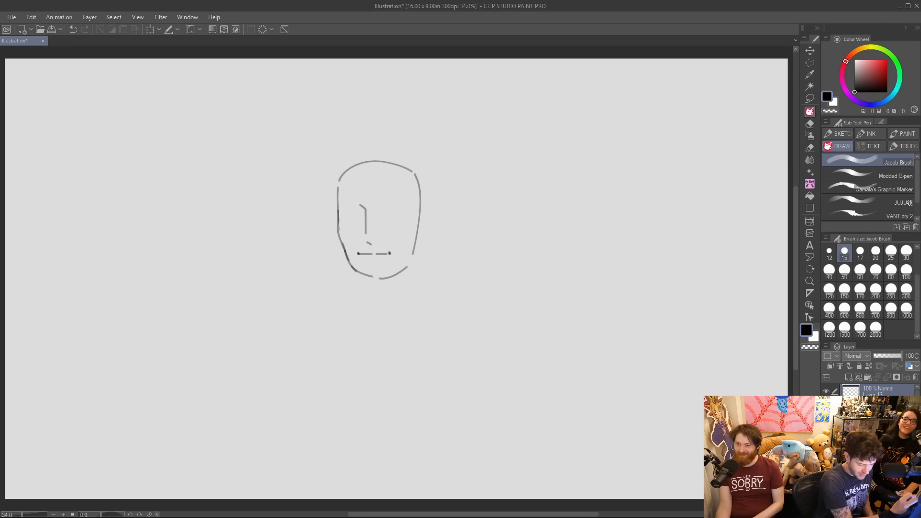
Draw two thin, gently arched eyebrows and redraw the underside of the nose with short marks.
drag(345, 208, 408, 207)
key(ctrl+z)
key(ctrl+z)
key(ctrl+z)
key(ctrl+z)
key(ctrl+z)
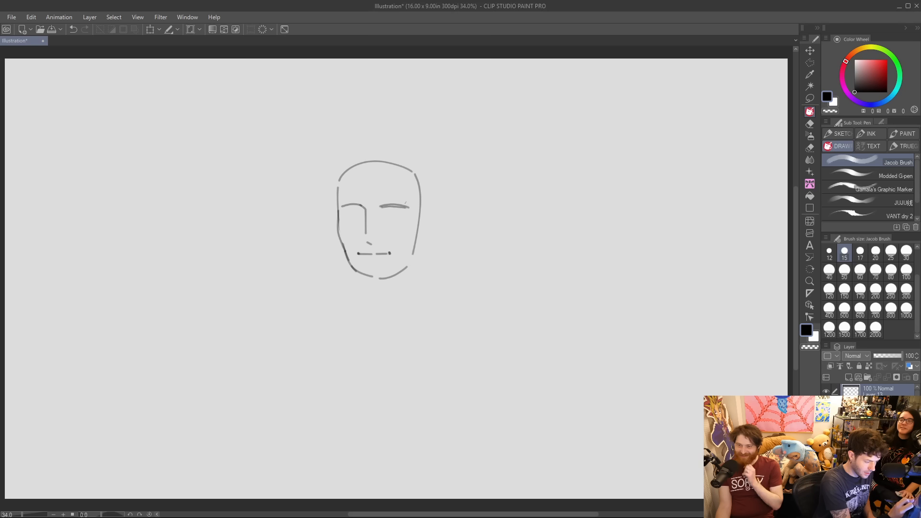
drag(342, 208, 363, 205)
key(ctrl+z)
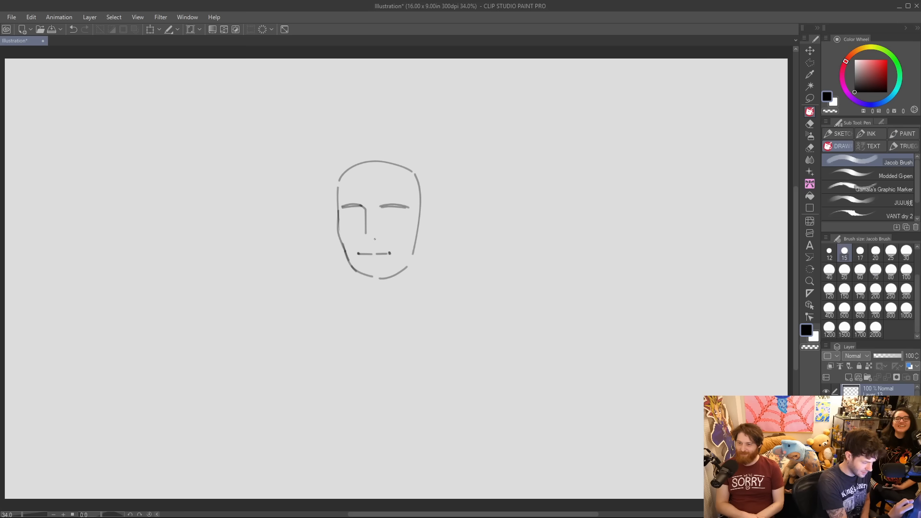
key(ctrl+z)
drag(367, 239, 374, 239)
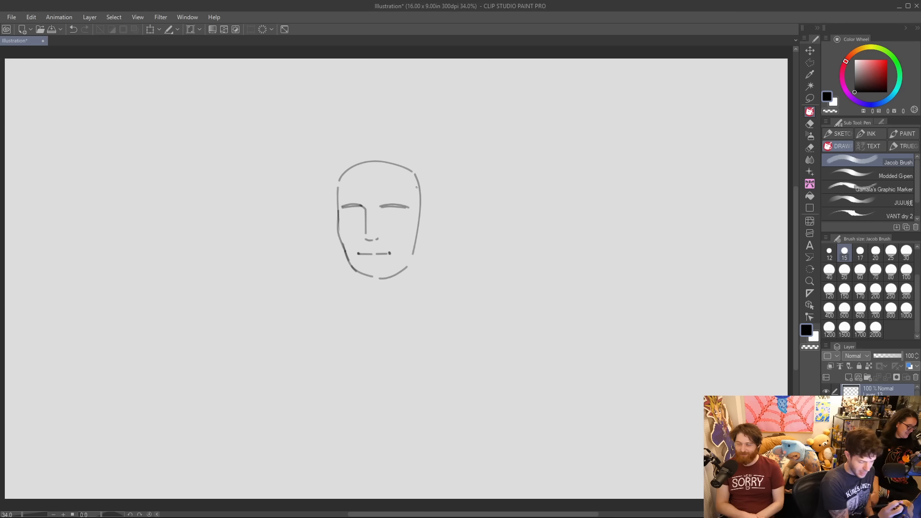
Draw curved upper eyelids beneath both eyebrows and add small shaded irises under them.
drag(347, 216, 402, 216)
key(ctrl+z)
key(ctrl+z)
key(ctrl+z)
key(ctrl+z)
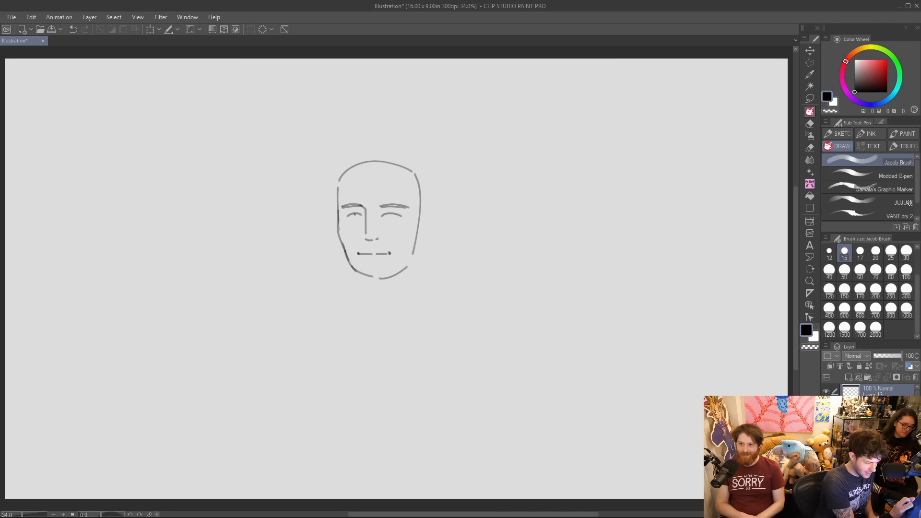
drag(357, 216, 356, 215)
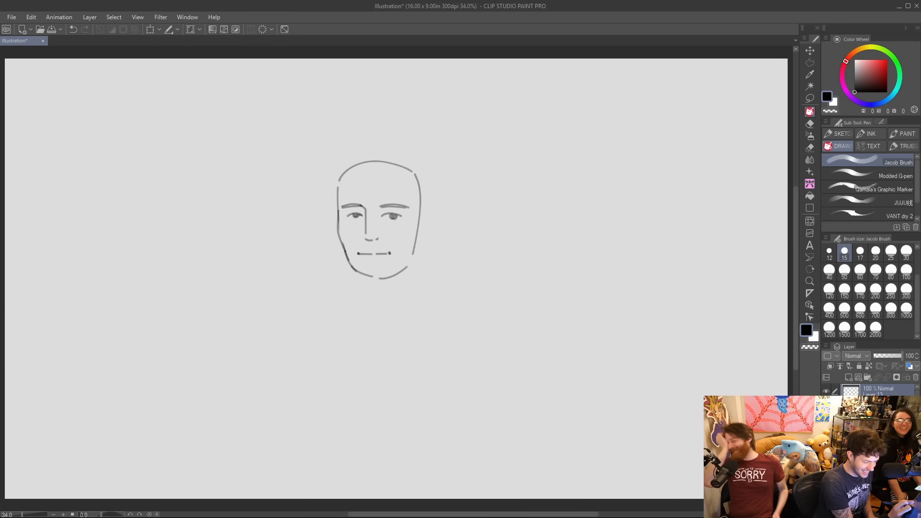
Erase and redraw the right iris, and add short lower lid lines under both eyes.
key(e)
drag(393, 218, 395, 220)
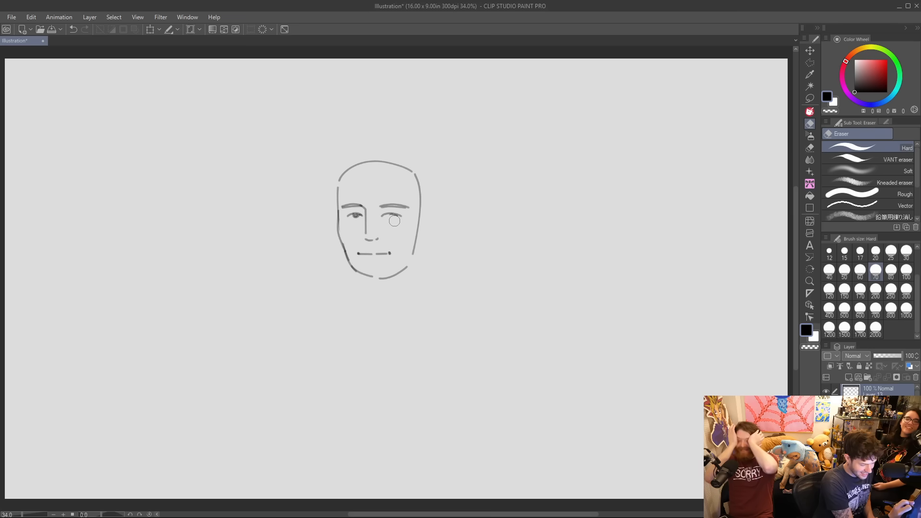
key(p)
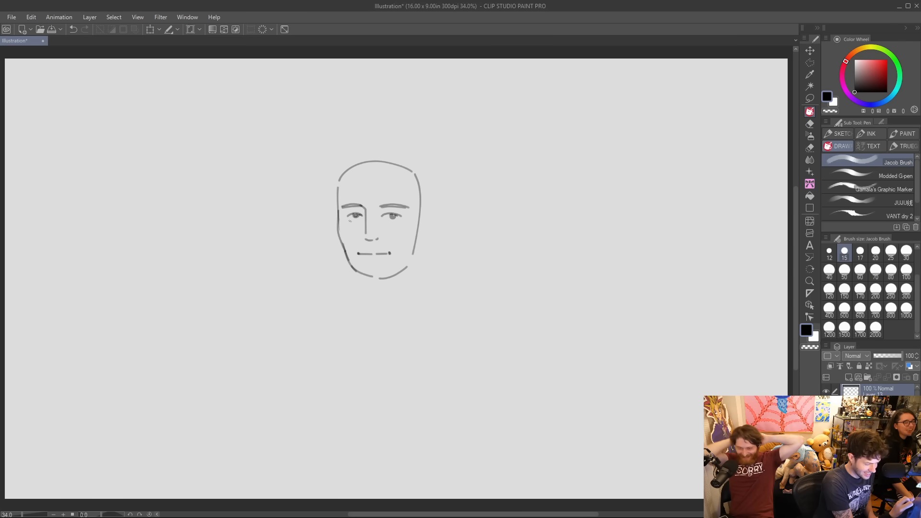
drag(349, 218, 400, 217)
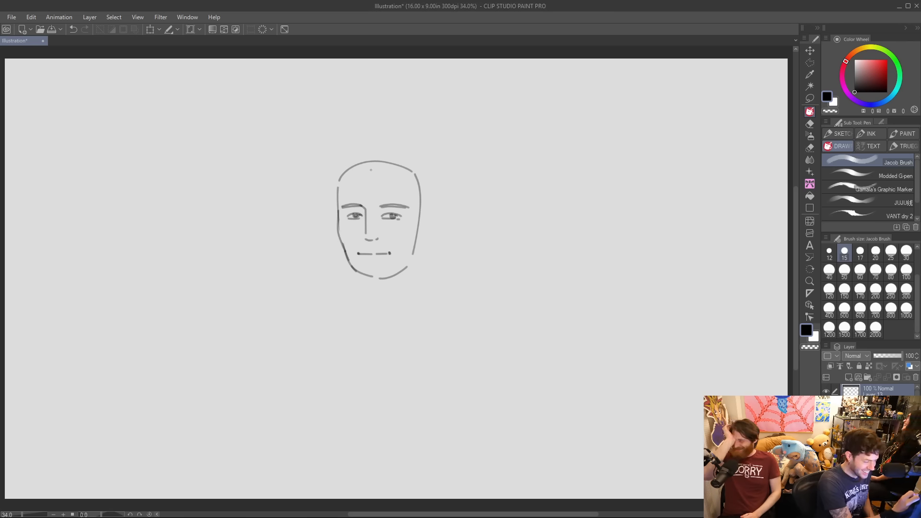
Draw a parted hairline curving down both sides of the forehead and erase the old head outline above it.
mouse_move(369, 167)
mouse_down()
mouse_move(379, 157)
mouse_move(339, 192)
mouse_move(373, 168)
mouse_move(364, 169)
mouse_move(422, 195)
mouse_up()
key(ctrl+z)
key(ctrl+z)
key(ctrl+z)
key(ctrl+z)
key(ctrl+z)
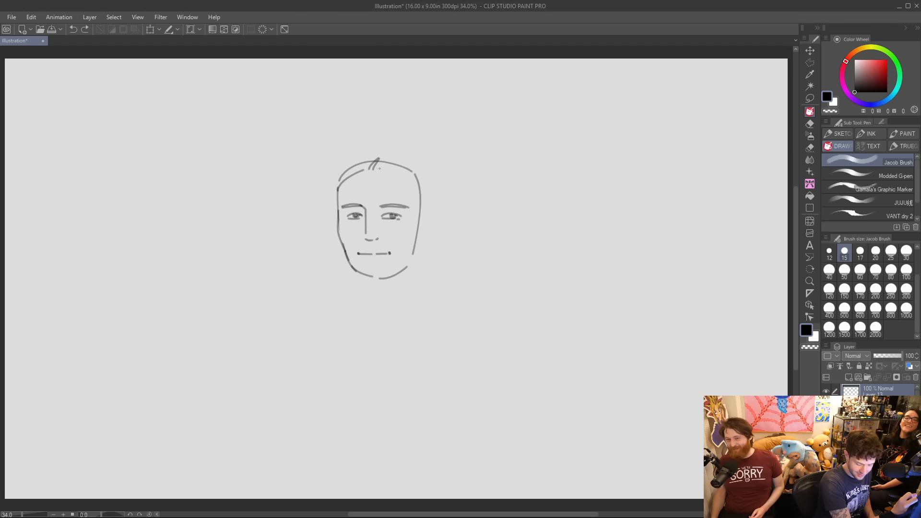
drag(373, 168, 421, 195)
key(ctrl+z)
drag(375, 169, 418, 195)
key(e)
drag(381, 163, 421, 190)
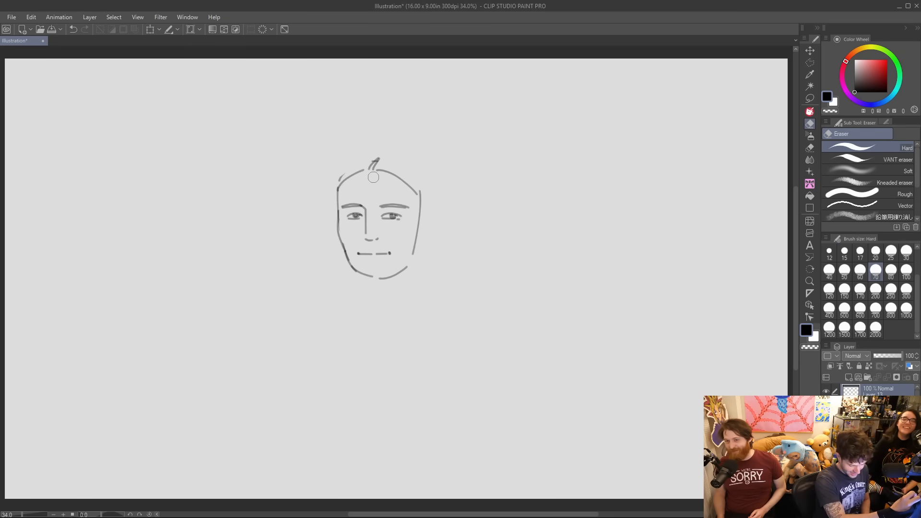
Outline the crown of the hair above the head and a wavy lock falling past the chin on the left side.
key(p)
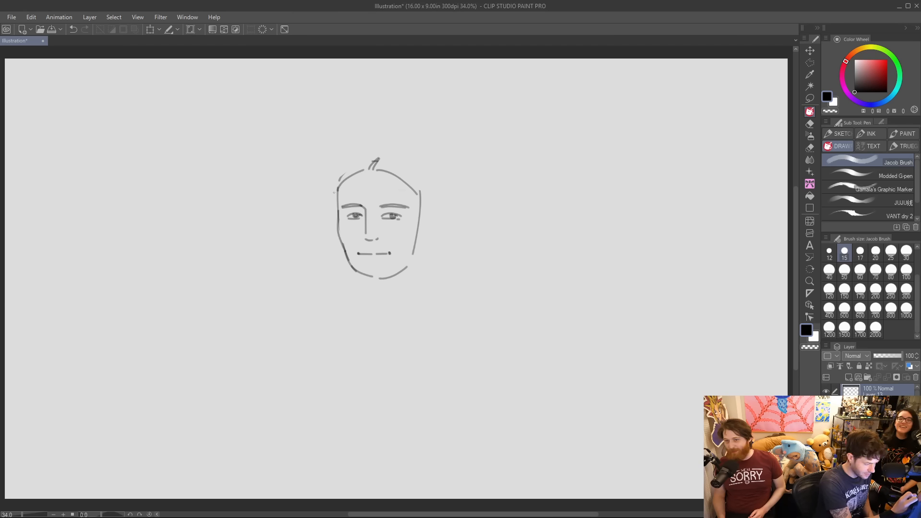
mouse_move(333, 197)
mouse_down()
mouse_move(365, 158)
mouse_move(396, 154)
mouse_move(435, 188)
mouse_move(423, 169)
mouse_move(435, 194)
mouse_up()
key(ctrl+z)
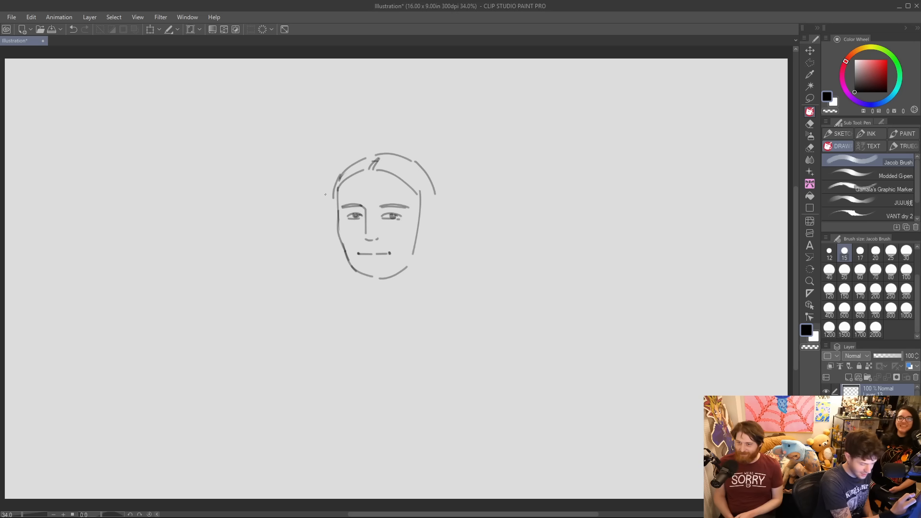
drag(332, 198, 325, 246)
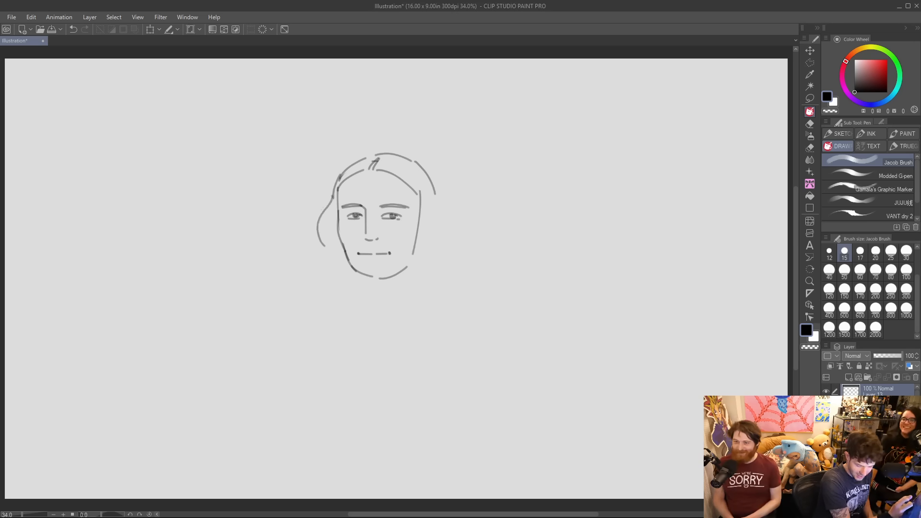
drag(325, 249, 329, 298)
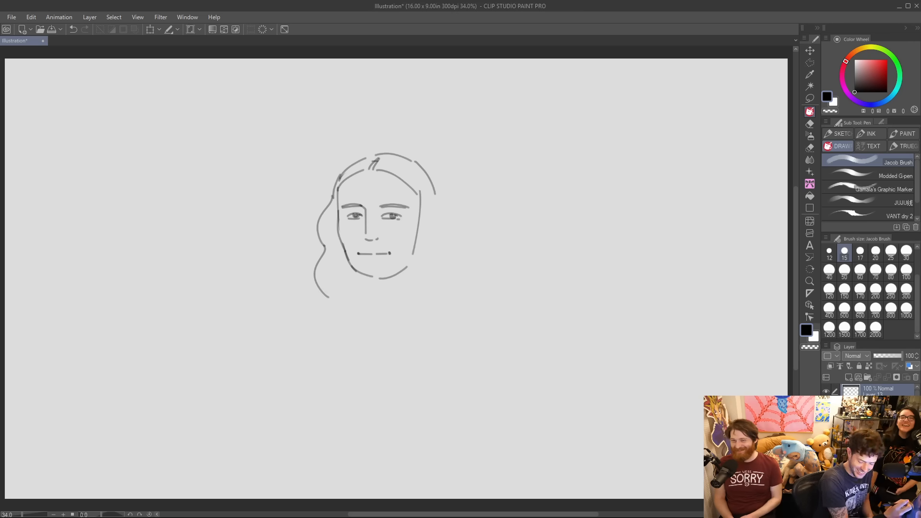
drag(328, 297, 336, 328)
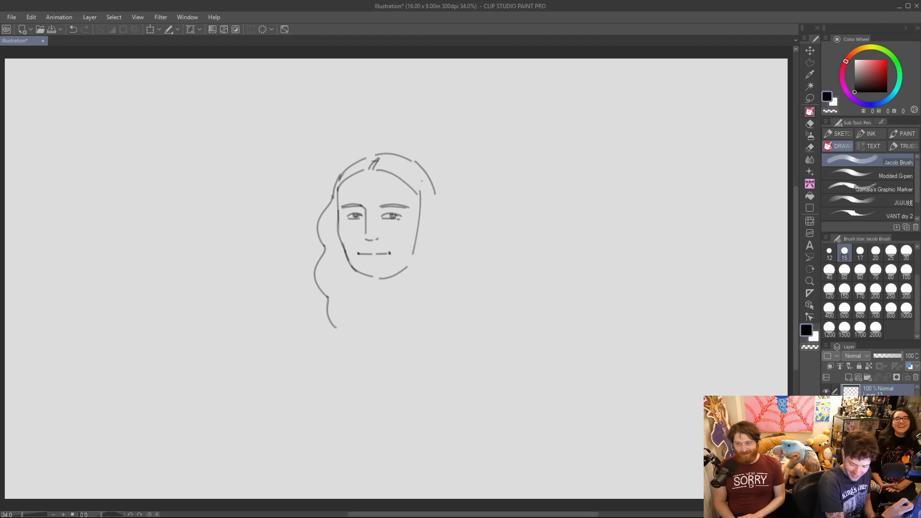
Draw a wavy strand along the right side of the face and a long strand sweeping down from the parting.
mouse_move(418, 228)
mouse_down()
mouse_move(418, 257)
mouse_move(428, 261)
mouse_move(422, 291)
mouse_up()
key(ctrl+z)
key(ctrl+z)
drag(418, 219, 424, 330)
drag(417, 189, 437, 263)
key(ctrl+z)
mouse_move(368, 157)
mouse_down()
mouse_move(426, 211)
mouse_move(433, 289)
mouse_up()
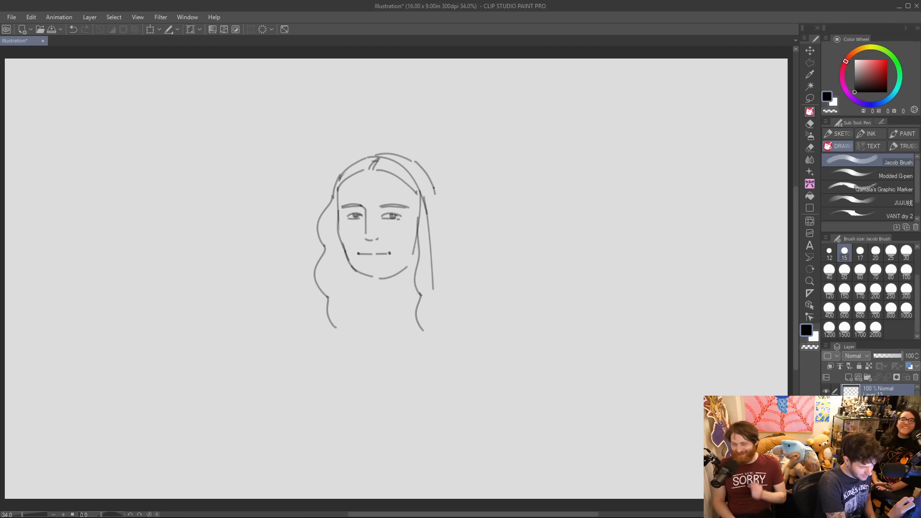
Draw the long outer edge of the hair on the right side and a short diagonal neck line beneath the chin.
drag(436, 194, 444, 291)
key(ctrl+z)
drag(431, 174, 454, 287)
key(ctrl+z)
drag(430, 177, 460, 287)
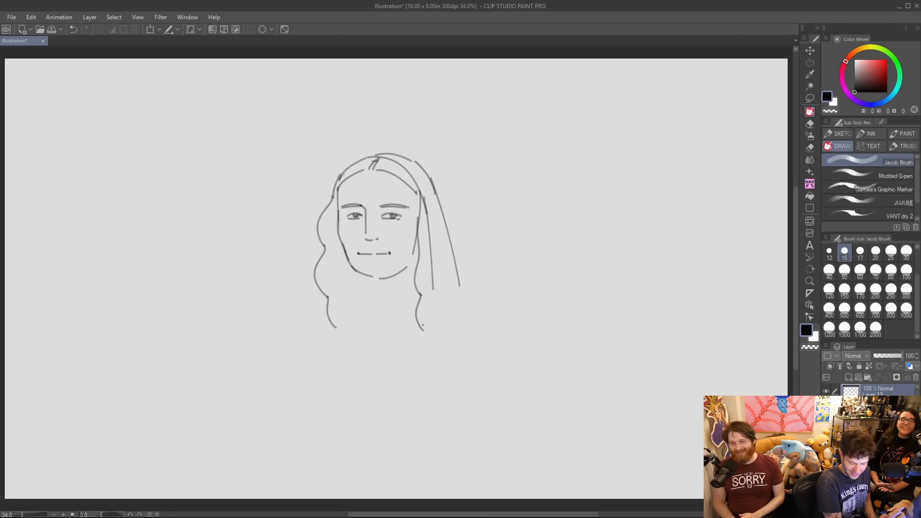
drag(370, 275, 382, 291)
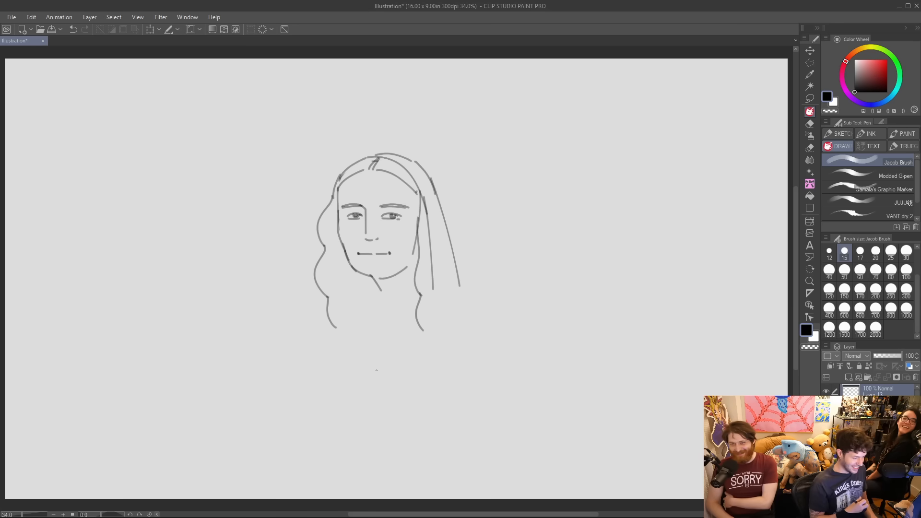
Erase and redraw the right eye, and reinforce the line under the chin.
key(e)
mouse_move(387, 216)
mouse_down()
mouse_move(403, 220)
mouse_move(394, 217)
mouse_up()
key(p)
key(ctrl+z)
key(ctrl+z)
key(ctrl+z)
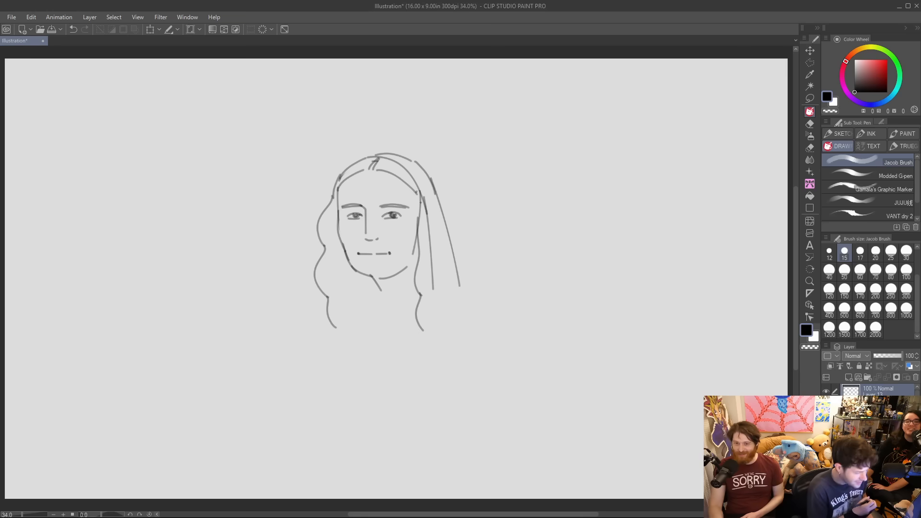
drag(375, 277, 392, 273)
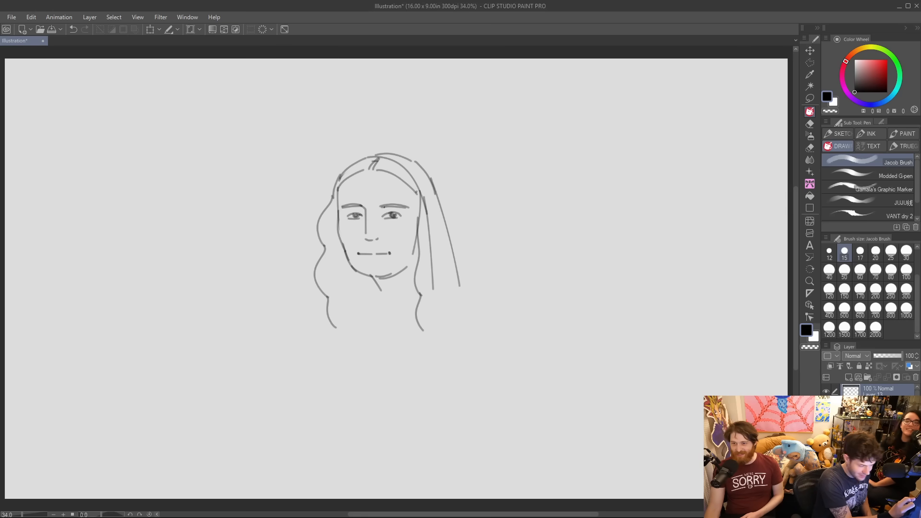
Draw a sloping shoulder line from the base of the neck down to the end of the left wavy lock.
drag(379, 208, 381, 207)
key(ctrl+z)
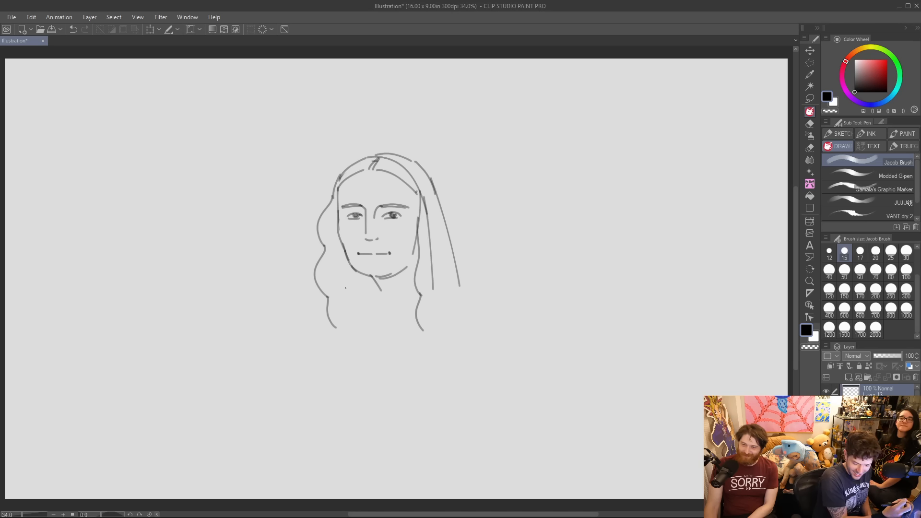
drag(375, 286, 332, 325)
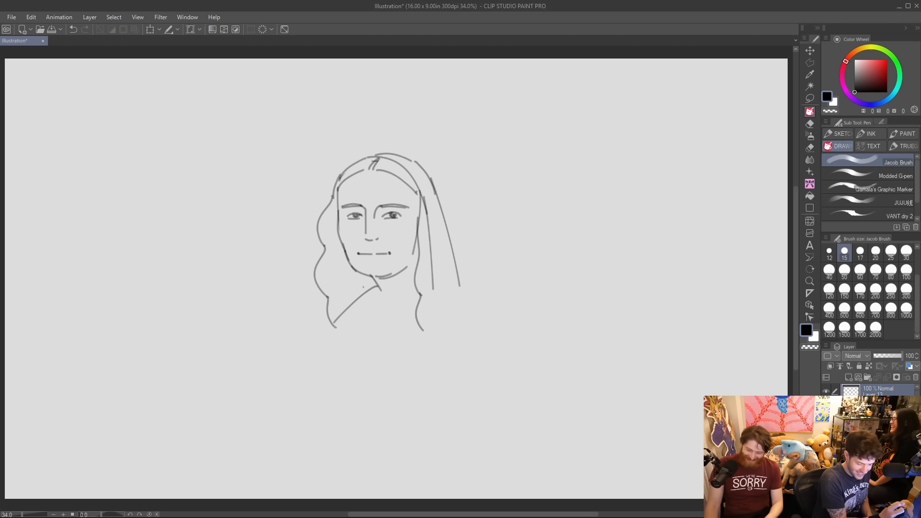
key(ctrl+z)
drag(381, 288, 329, 323)
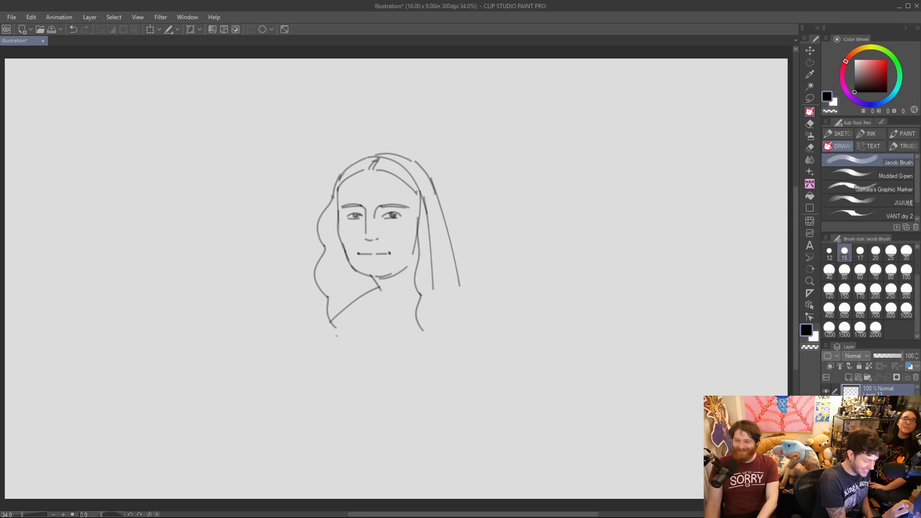
Draw a wide curved neckline across the chest with a short cleavage line rising from its middle.
mouse_move(333, 335)
mouse_down()
mouse_move(375, 361)
mouse_move(413, 362)
mouse_up()
key(ctrl+z)
mouse_move(331, 333)
mouse_down()
mouse_move(354, 357)
mouse_move(434, 365)
mouse_up()
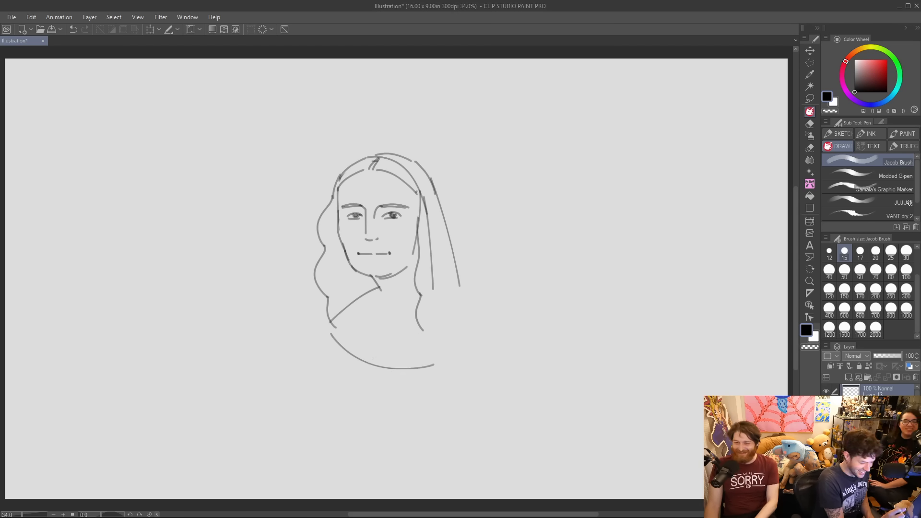
drag(374, 363, 383, 341)
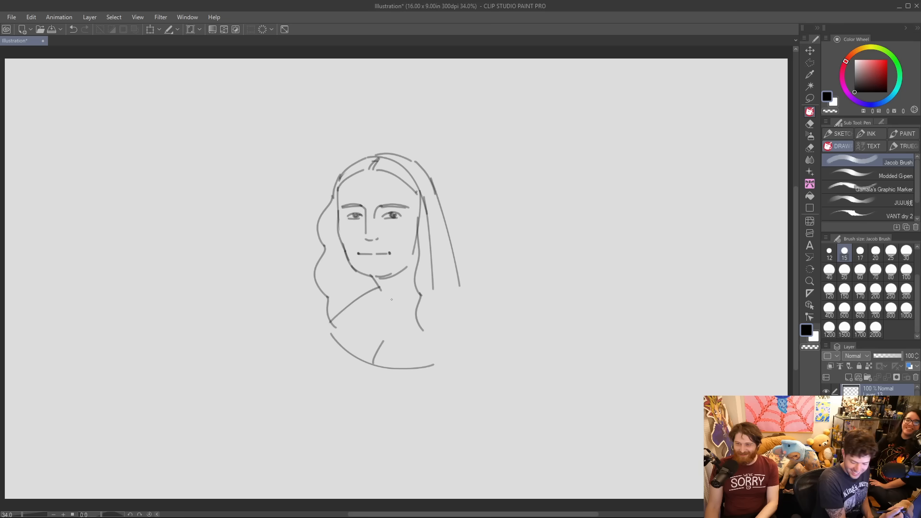
Erase the lower tip of the left wavy lock and redraw it curving outward.
key(e)
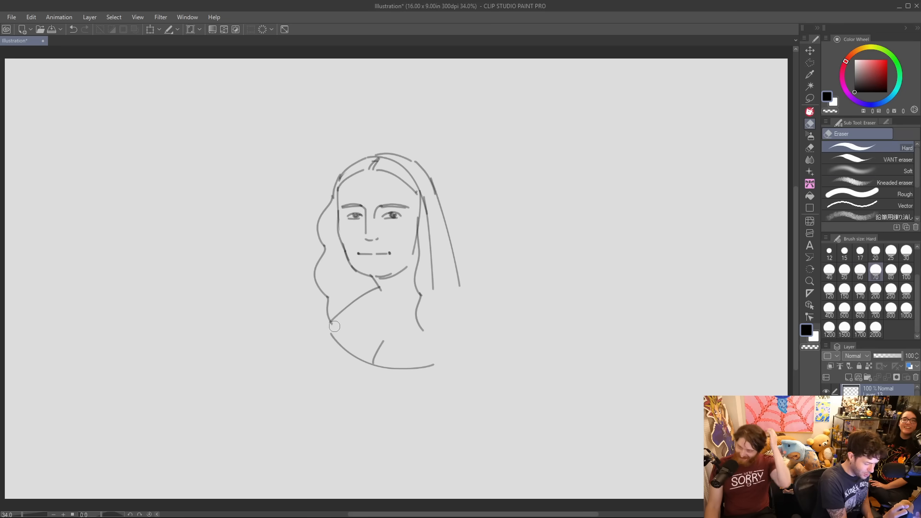
key(p)
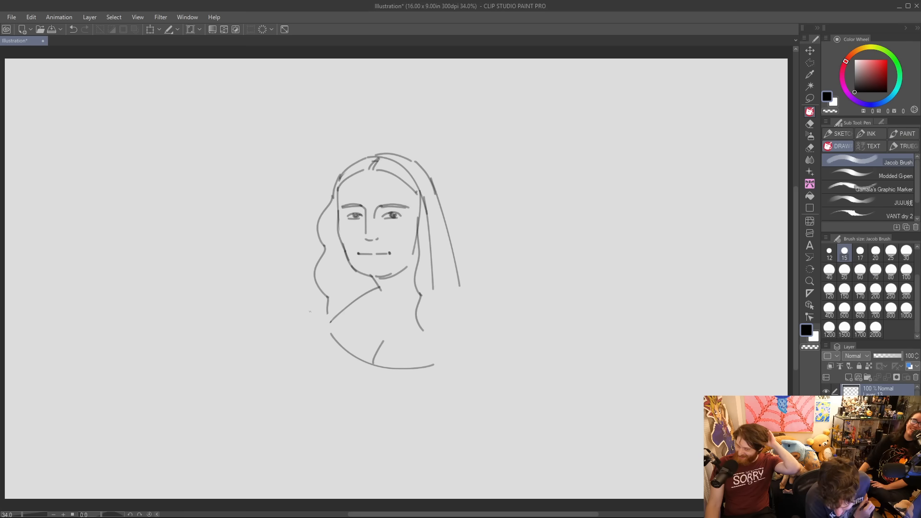
key(e)
mouse_move(328, 298)
mouse_down()
mouse_move(323, 309)
mouse_move(338, 296)
mouse_move(316, 327)
mouse_up()
key(p)
key(ctrl+z)
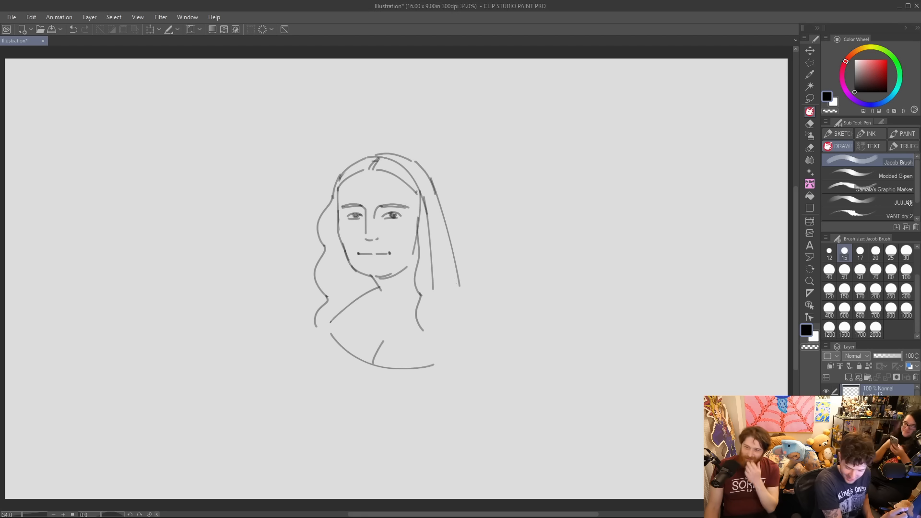
Extend the wavy lock and the long straight hair strands on the right side down to the shoulder.
drag(423, 327, 426, 334)
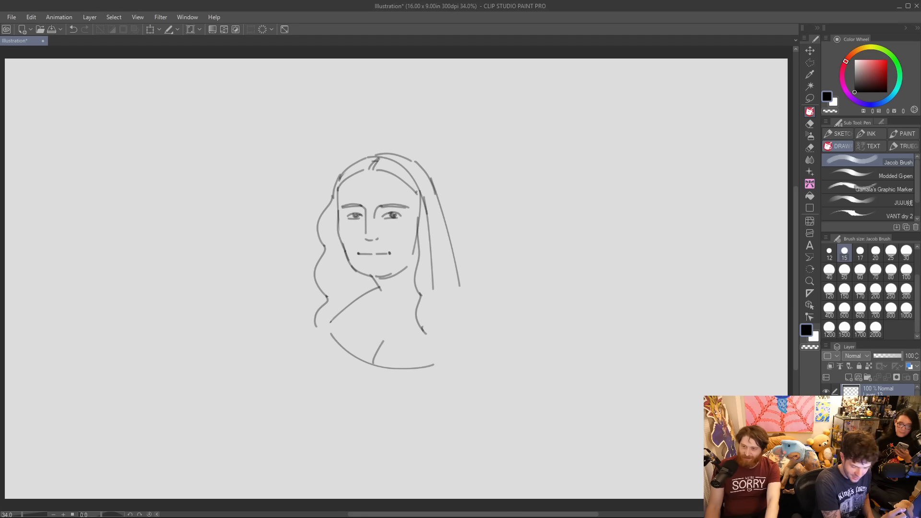
drag(434, 276, 435, 350)
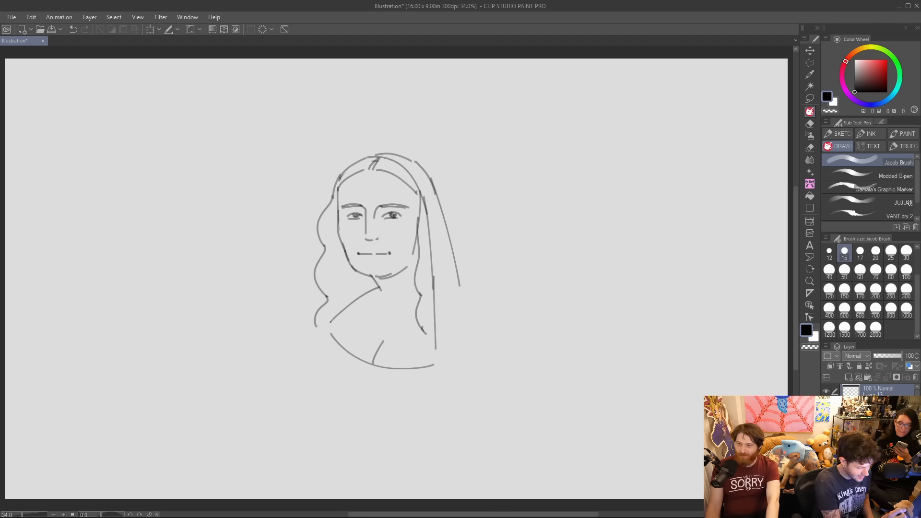
drag(436, 193, 451, 349)
drag(450, 245, 462, 328)
Draw the draped cloth below the right-side hair as diagonal fold lines sweeping down across the chest.
mouse_move(453, 264)
mouse_down()
mouse_move(469, 328)
mouse_move(393, 407)
mouse_up()
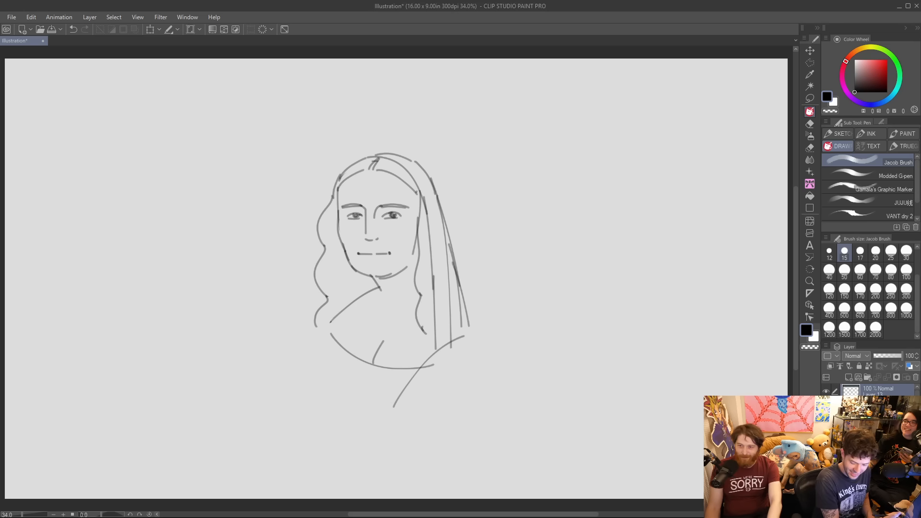
mouse_move(437, 351)
mouse_down()
mouse_move(385, 431)
mouse_move(404, 406)
mouse_move(456, 375)
mouse_move(396, 403)
mouse_up()
drag(432, 353, 464, 336)
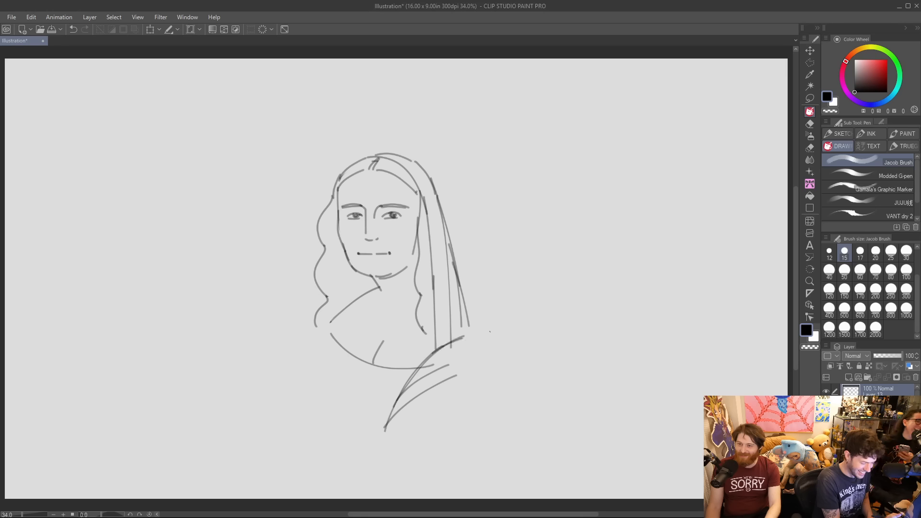
drag(411, 424, 456, 380)
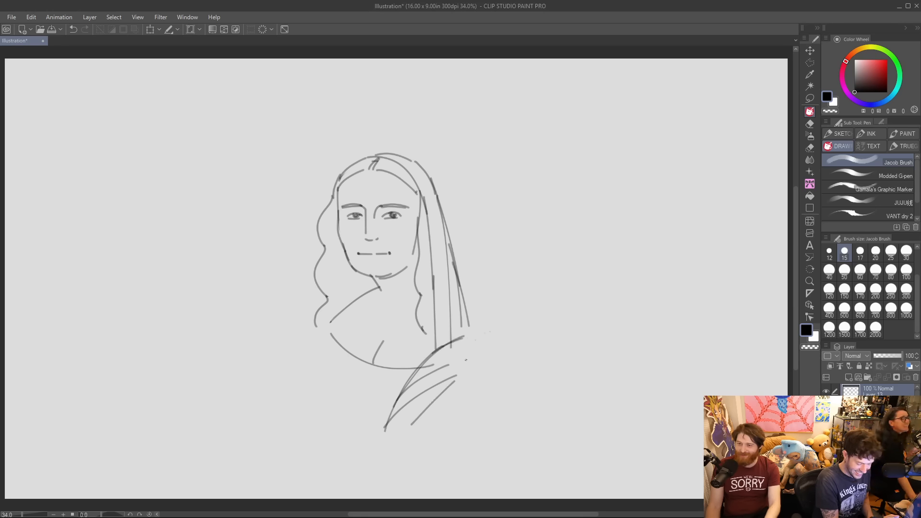
Round off the top of the drape over the right shoulder and add another fold along its edge.
drag(468, 330, 483, 335)
key(ctrl+z)
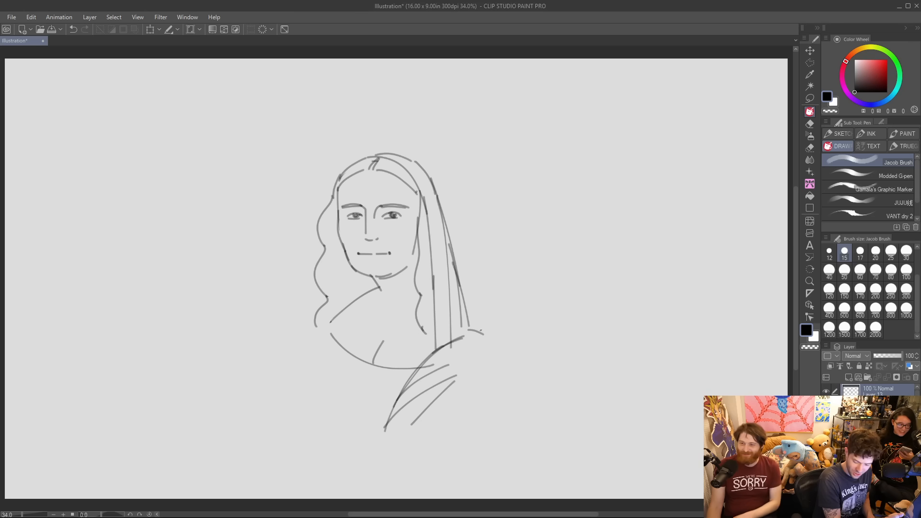
drag(460, 374, 486, 355)
key(ctrl+z)
mouse_move(425, 357)
mouse_down()
mouse_move(490, 337)
mouse_move(453, 363)
mouse_move(487, 353)
mouse_up()
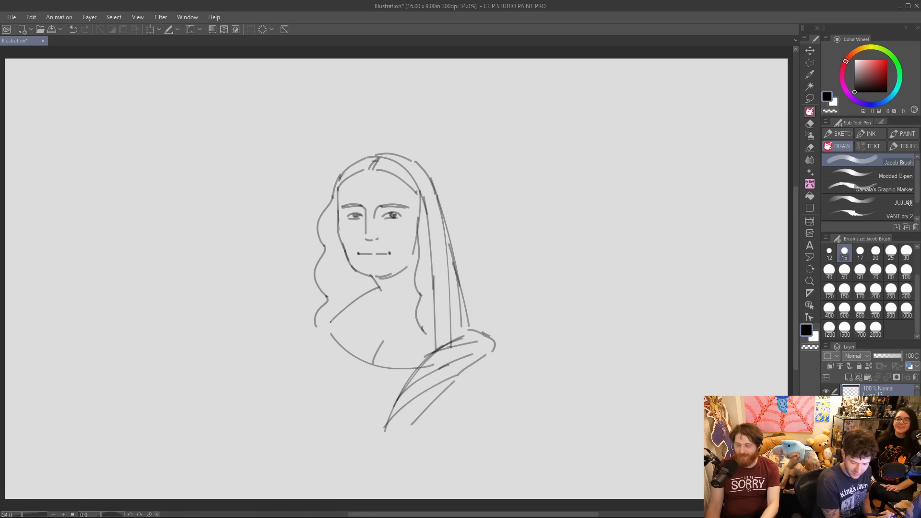
Erase the left shoulder line and try out new slopes for it below the neck.
key(e)
drag(380, 287, 330, 324)
key(p)
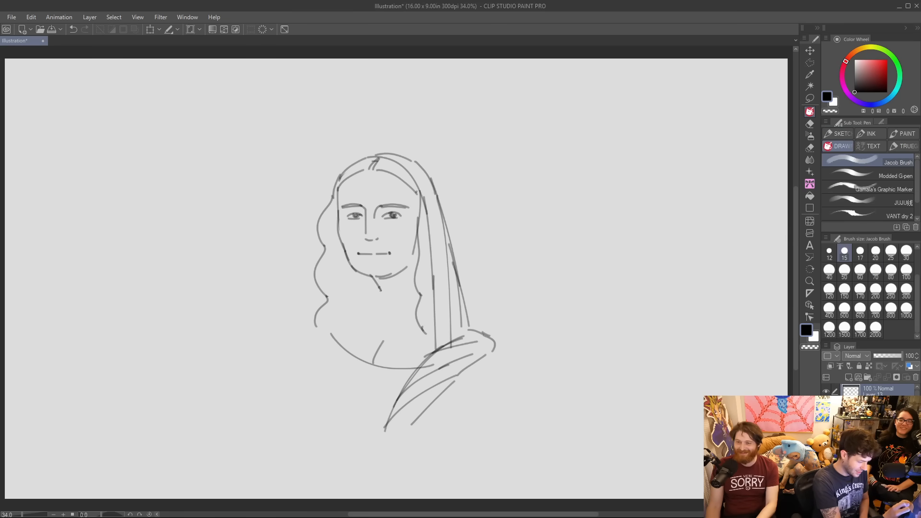
drag(379, 292, 329, 324)
key(ctrl+z)
drag(380, 290, 331, 321)
drag(380, 289, 385, 301)
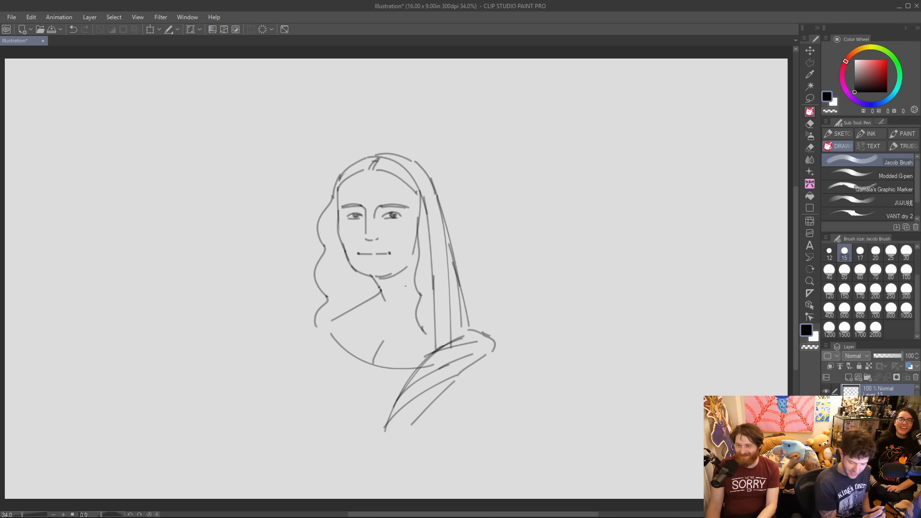
key(ctrl+z)
key(ctrl+z)
mouse_move(341, 327)
mouse_down()
mouse_move(332, 337)
mouse_move(367, 298)
mouse_move(335, 321)
mouse_up()
key(ctrl+z)
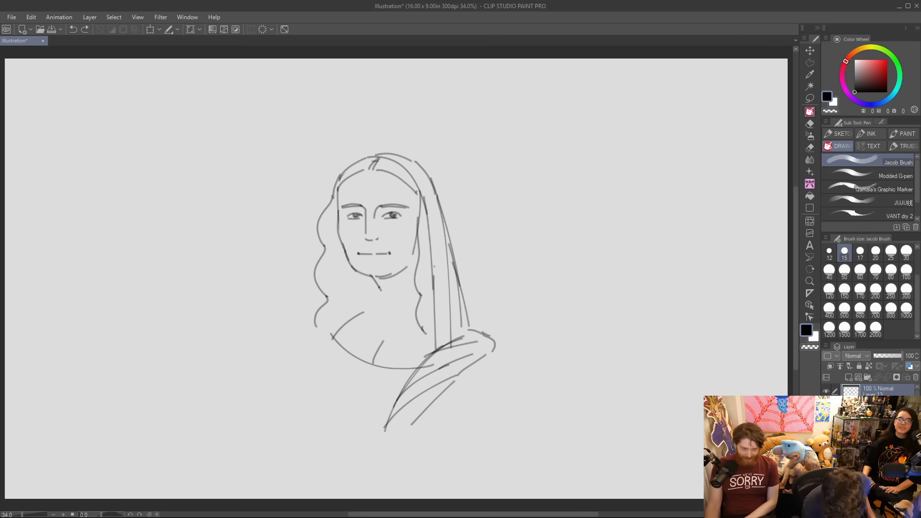
key(ctrl+z)
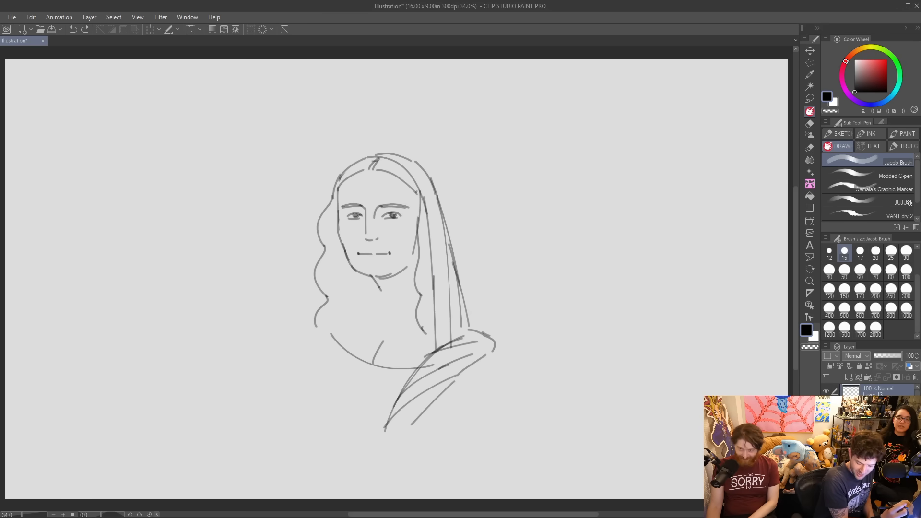
Trim the left end of the neckline and draw two curves from the neck for the garment's edge and the outer shoulder.
key(e)
drag(330, 332, 341, 340)
key(p)
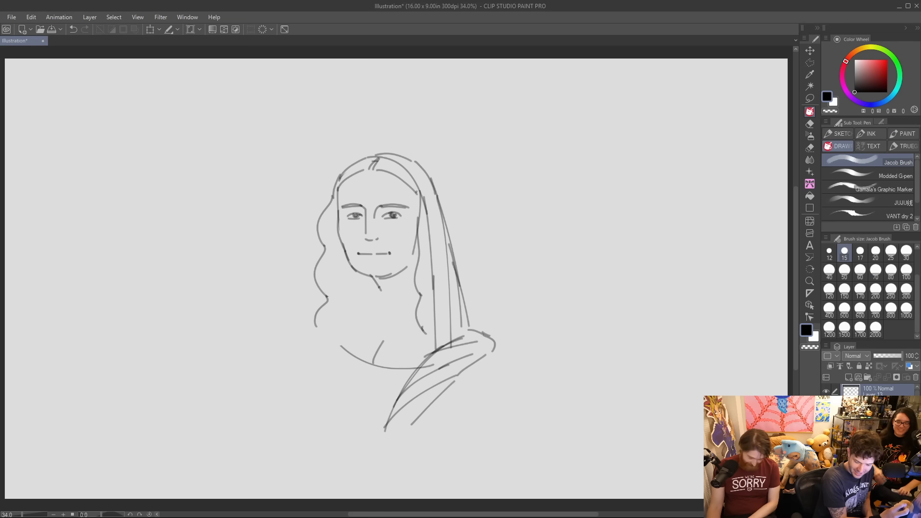
drag(338, 340, 381, 294)
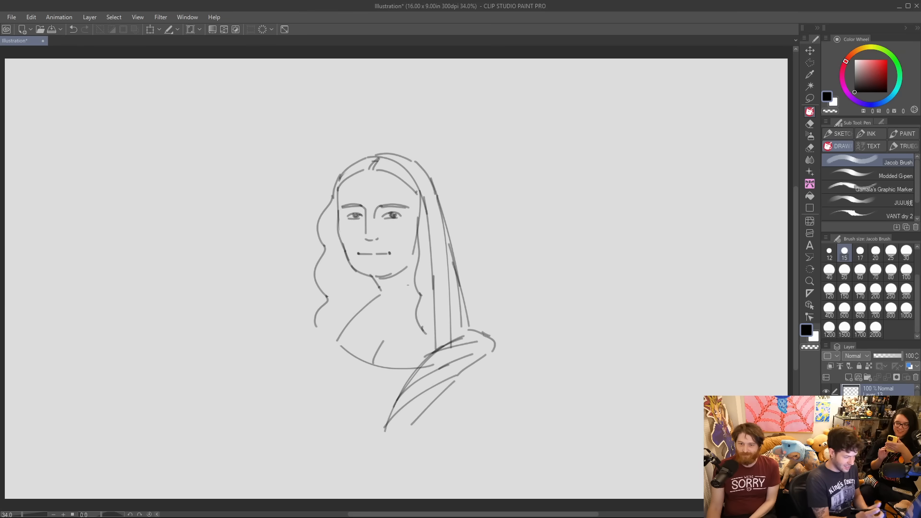
mouse_move(378, 293)
mouse_down()
mouse_move(329, 326)
mouse_move(312, 351)
mouse_up()
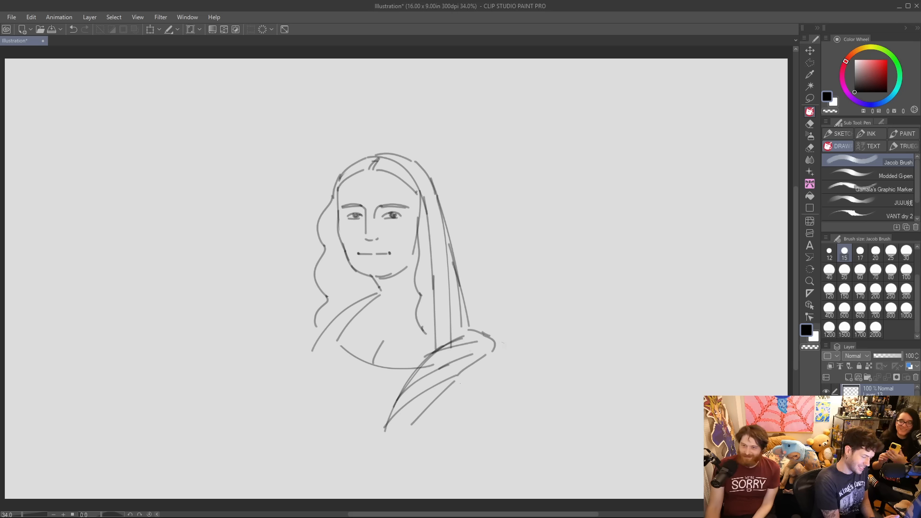
Draw the right shoulder slope from the hair over the drape and a short upper-arm line beneath it.
drag(466, 313, 494, 338)
key(ctrl+z)
drag(463, 311, 488, 340)
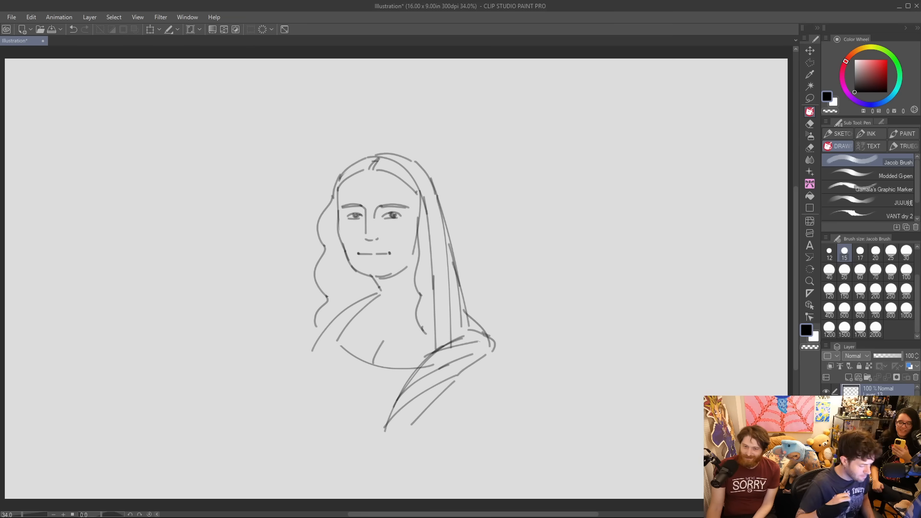
drag(490, 348, 500, 374)
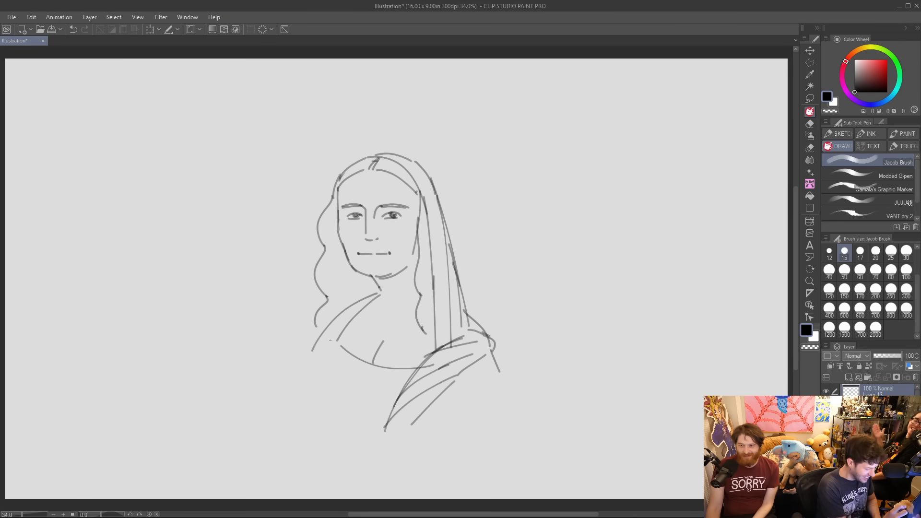
Outline the left side of the bodice and the left sleeve, and add lower drape folds and the outer contour of the right arm.
drag(348, 321, 321, 384)
key(ctrl+z)
drag(340, 336, 317, 415)
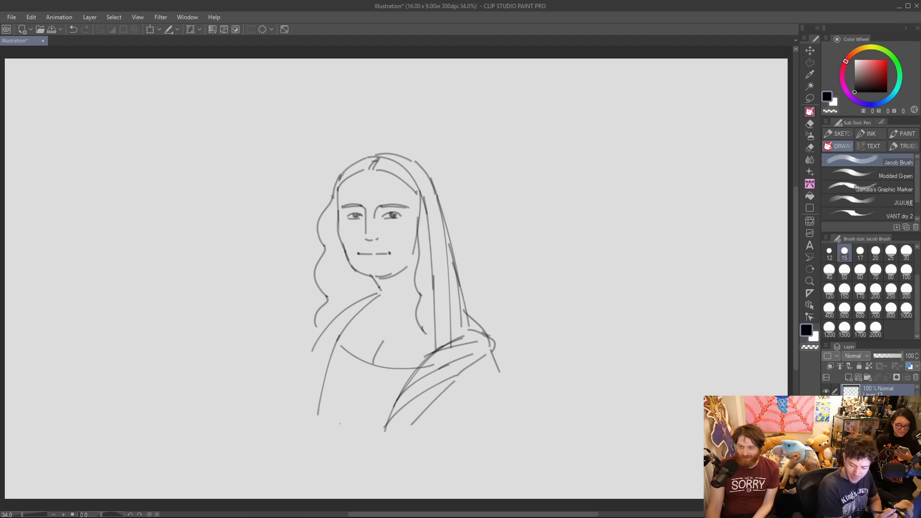
mouse_move(318, 338)
mouse_down()
mouse_move(298, 384)
mouse_move(270, 415)
mouse_up()
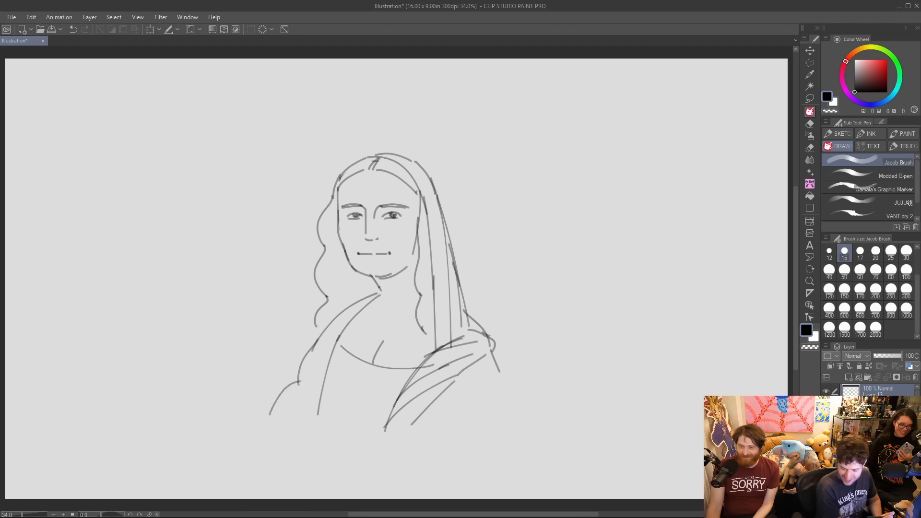
mouse_move(420, 419)
mouse_down()
mouse_move(501, 377)
mouse_move(497, 401)
mouse_up()
drag(502, 376, 516, 426)
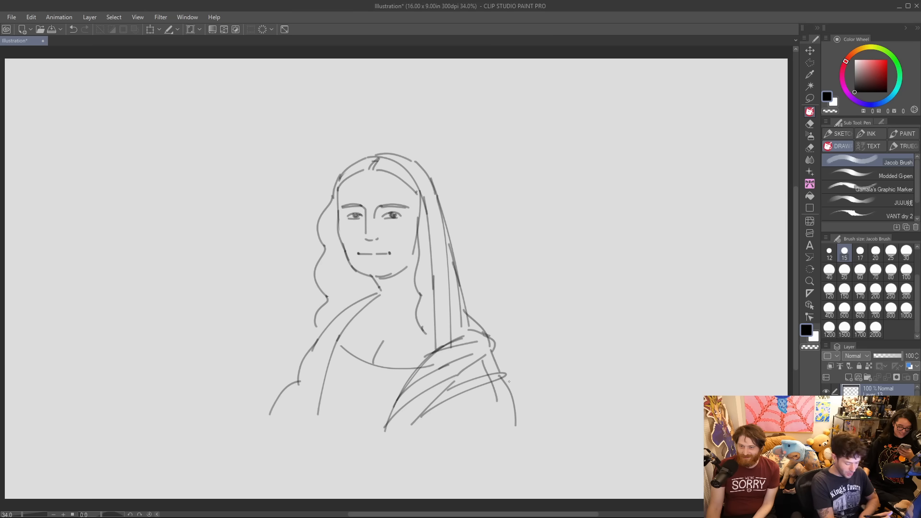
Move the whole portrait sketch upward on the canvas to make room beneath it.
key(k)
drag(454, 344, 460, 308)
key(p)
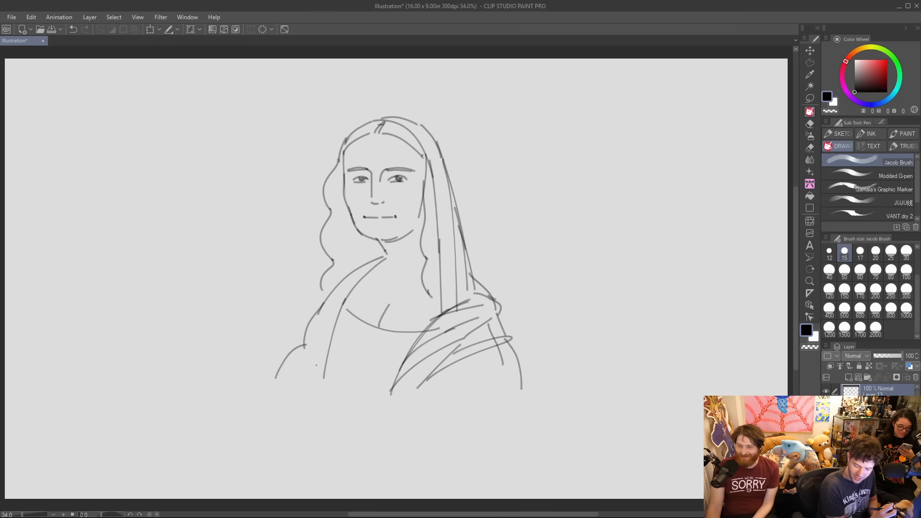
Draw the gathered cuff at the left forearm and surround it with the curved folds of the bulging sleeve.
mouse_move(284, 428)
mouse_down()
mouse_move(276, 401)
mouse_move(324, 385)
mouse_move(294, 418)
mouse_move(316, 384)
mouse_move(329, 401)
mouse_move(303, 407)
mouse_move(331, 402)
mouse_up()
key(ctrl+z)
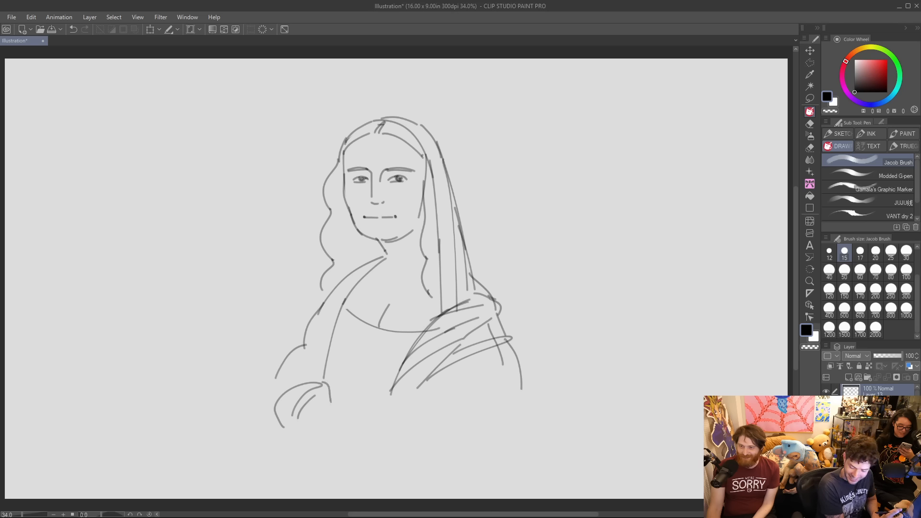
drag(284, 427, 335, 441)
drag(326, 429, 335, 441)
mouse_move(352, 409)
mouse_down()
mouse_move(325, 428)
mouse_move(346, 407)
mouse_up()
mouse_move(287, 360)
mouse_down()
mouse_move(248, 408)
mouse_move(273, 449)
mouse_up()
mouse_move(273, 387)
mouse_down()
mouse_move(272, 447)
mouse_move(290, 438)
mouse_up()
drag(265, 410, 298, 454)
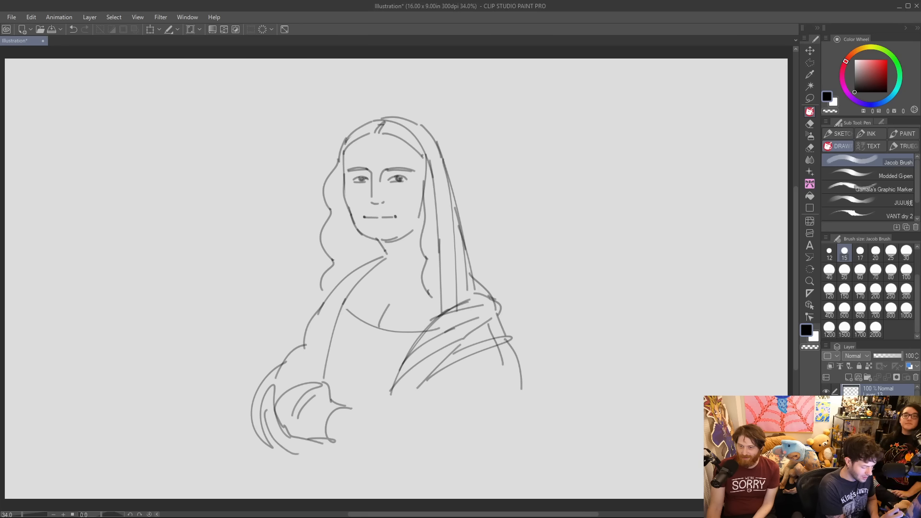
Draw the forearm extending from the cuff into a resting hand, with the fingers of the other hand beneath it.
mouse_move(342, 407)
mouse_down()
mouse_move(373, 412)
mouse_move(402, 432)
mouse_up()
drag(329, 436, 374, 464)
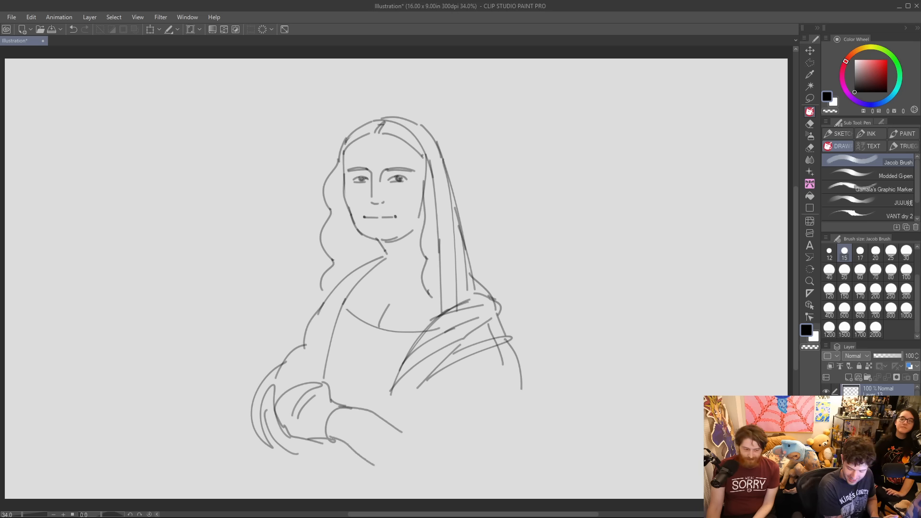
mouse_move(408, 431)
mouse_down()
mouse_move(431, 461)
mouse_move(400, 445)
mouse_move(425, 466)
mouse_move(421, 476)
mouse_move(380, 468)
mouse_move(410, 478)
mouse_up()
key(ctrl+z)
mouse_move(332, 452)
mouse_down()
mouse_move(354, 449)
mouse_move(328, 475)
mouse_move(343, 486)
mouse_move(381, 480)
mouse_up()
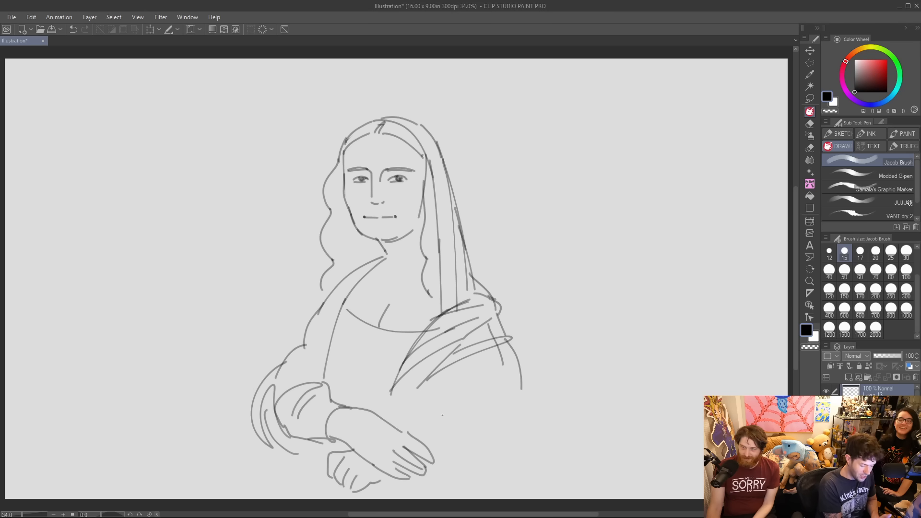
Draw the right sleeve's upper edge from the wrist outward and fill it with short curved folds.
mouse_move(393, 426)
mouse_down()
mouse_move(422, 421)
mouse_move(410, 427)
mouse_move(423, 423)
mouse_move(458, 454)
mouse_up()
key(ctrl+z)
key(ctrl+z)
mouse_move(422, 423)
mouse_down()
mouse_move(468, 449)
mouse_move(461, 436)
mouse_up()
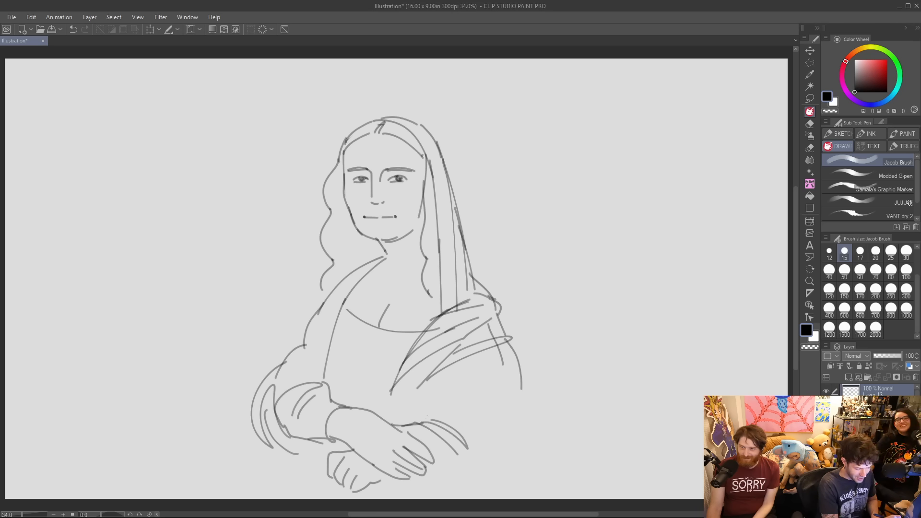
drag(433, 420, 500, 436)
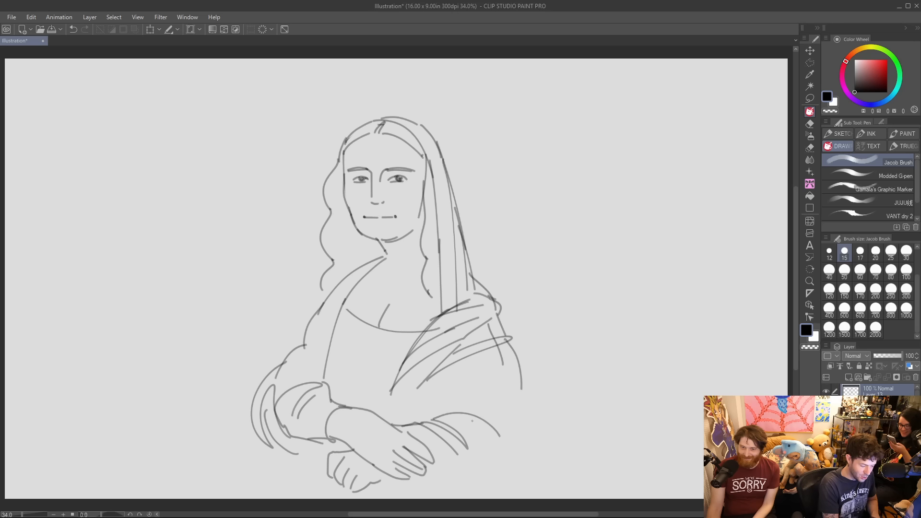
drag(447, 417, 480, 446)
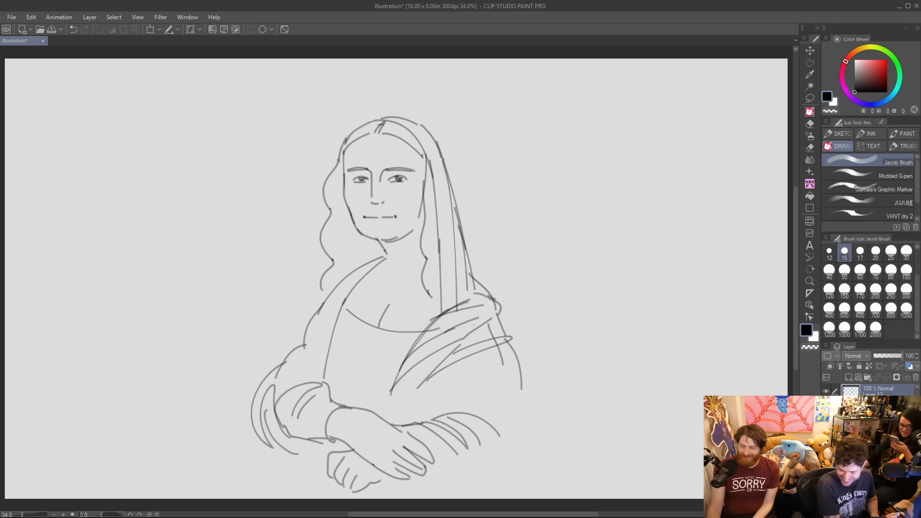
Draw long diagonal fold lines through the draped shawl from the shoulder down toward the crossed wrists.
drag(412, 347, 388, 424)
mouse_move(419, 389)
mouse_down()
mouse_move(406, 425)
mouse_move(391, 420)
mouse_move(411, 422)
mouse_up()
drag(481, 366, 420, 407)
drag(471, 387, 421, 413)
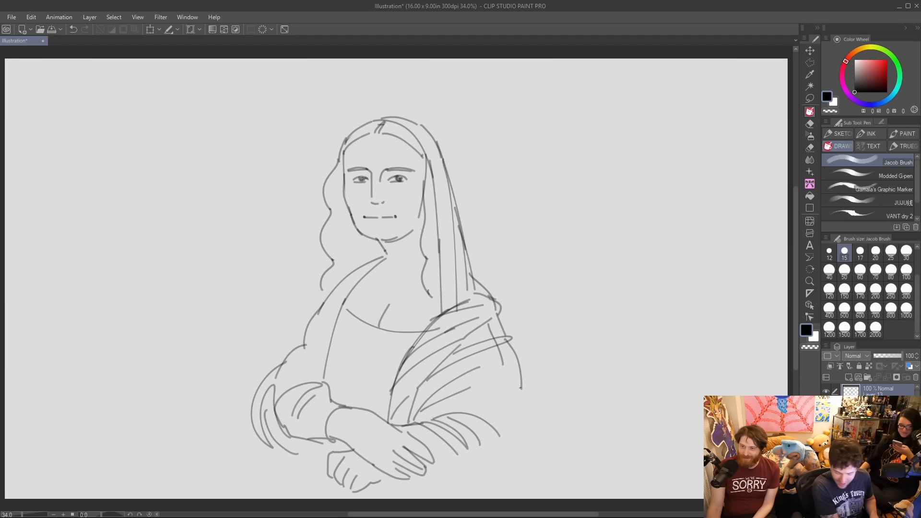
Complete the right sleeve with folds and a lower edge, and extend the shawl's outer contour down past the elbow.
drag(481, 419, 502, 441)
mouse_move(520, 382)
mouse_down()
mouse_move(528, 444)
mouse_move(515, 474)
mouse_up()
mouse_move(497, 439)
mouse_down()
mouse_move(501, 471)
mouse_move(465, 468)
mouse_move(471, 476)
mouse_up()
drag(474, 448, 467, 475)
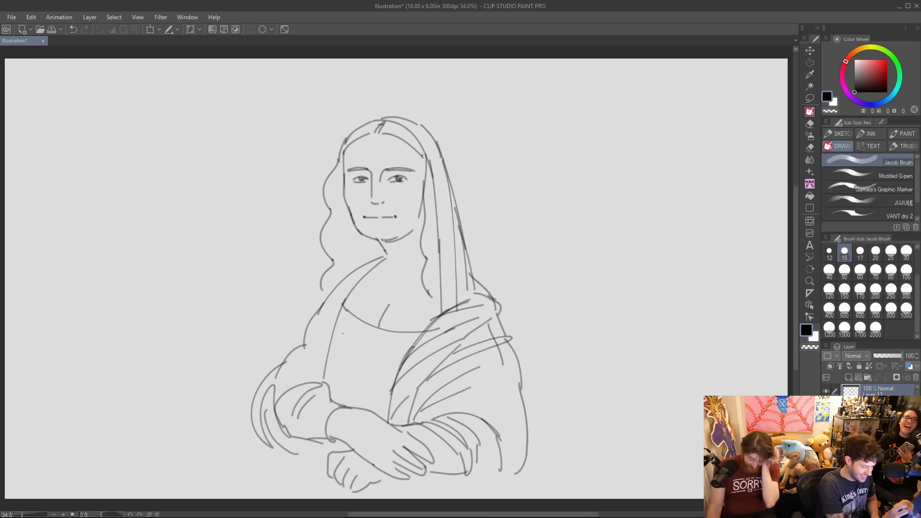
Draw the bodice's side edge and gathered pleats above the arms, and add short fold lines to the drapery at both shoulders.
drag(340, 332, 354, 395)
key(ctrl+z)
mouse_move(335, 327)
mouse_down()
mouse_move(348, 395)
mouse_move(342, 347)
mouse_up()
mouse_move(368, 366)
mouse_down()
mouse_move(373, 398)
mouse_move(389, 394)
mouse_up()
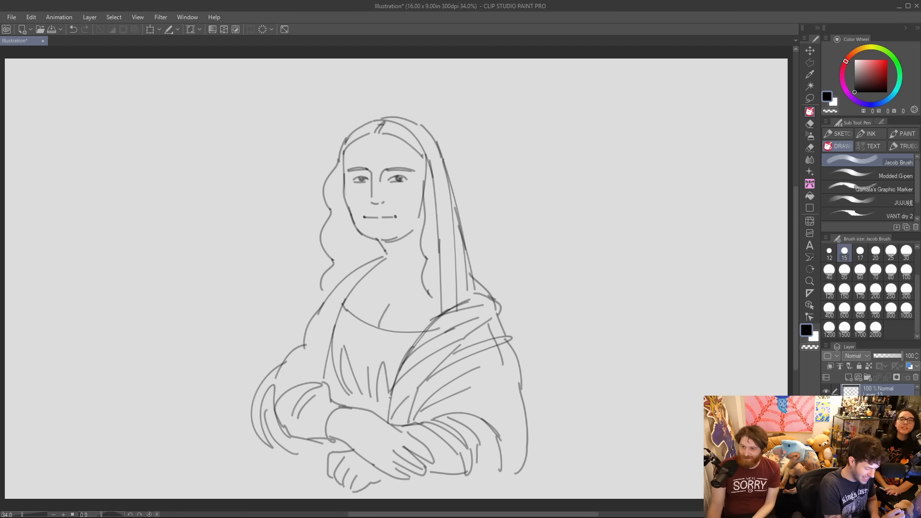
mouse_move(305, 339)
mouse_down()
mouse_move(322, 291)
mouse_move(344, 270)
mouse_move(307, 327)
mouse_up()
key(ctrl+z)
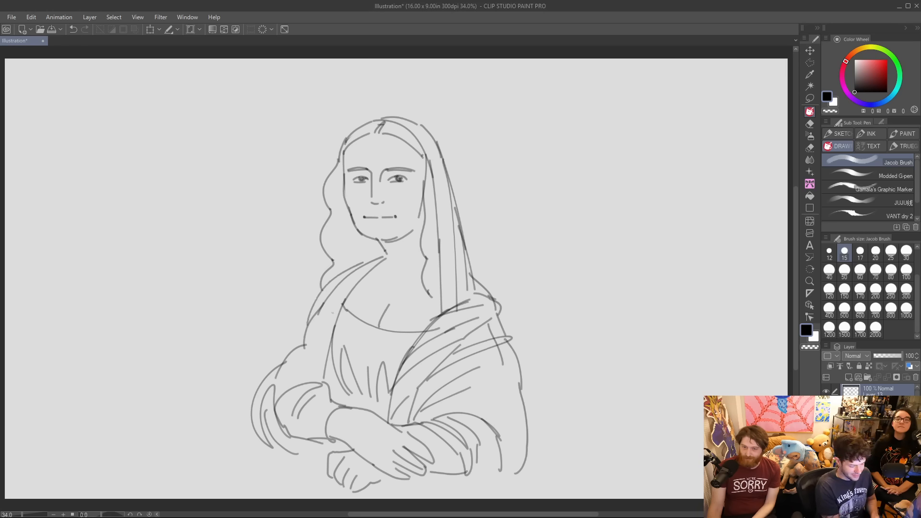
drag(472, 271, 478, 296)
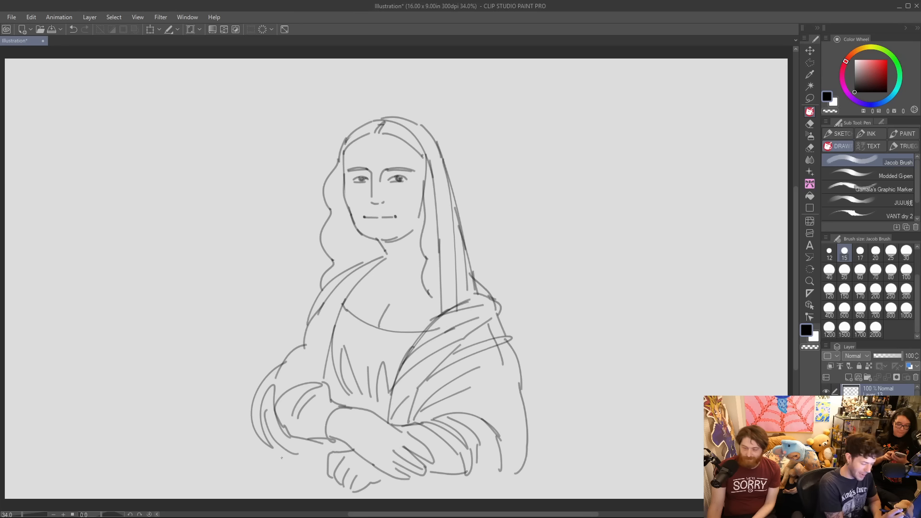
Draw the skirt's outer curve and sweeping folds flaring out below the bulging left sleeve.
drag(239, 492, 309, 464)
drag(267, 493, 316, 479)
mouse_move(241, 479)
mouse_down()
mouse_move(273, 447)
mouse_move(304, 461)
mouse_move(224, 499)
mouse_up()
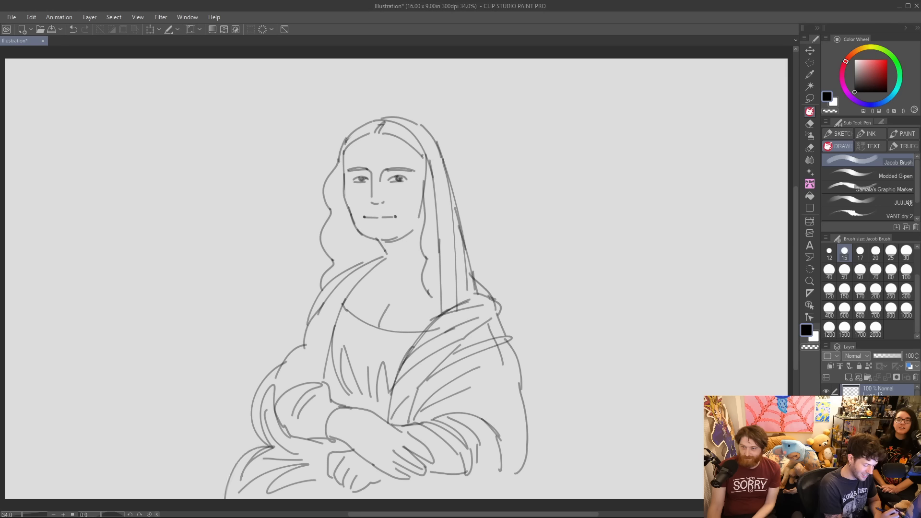
Draw a chair armrest with rounded ends beneath the hands and right sleeve, supported by a pair of upright posts.
drag(332, 483, 331, 499)
drag(395, 497, 481, 485)
key(ctrl+z)
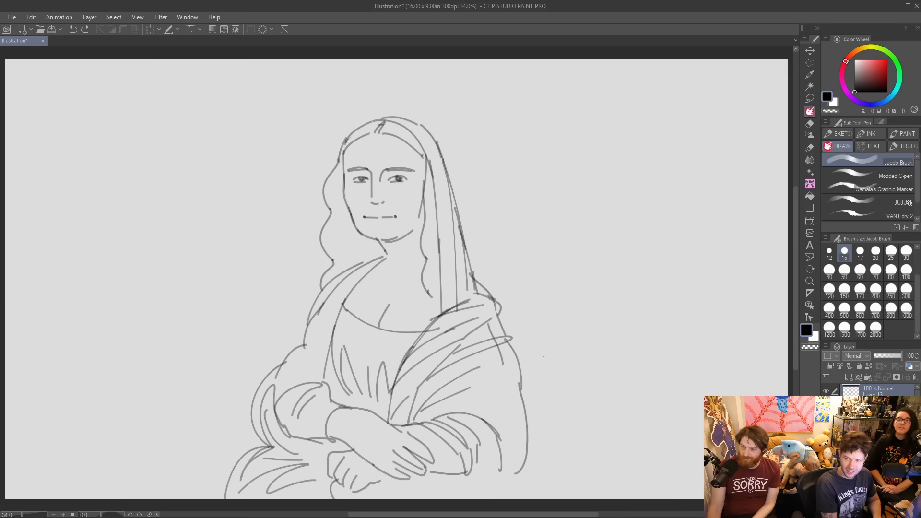
scroll(474, 387, down, 2)
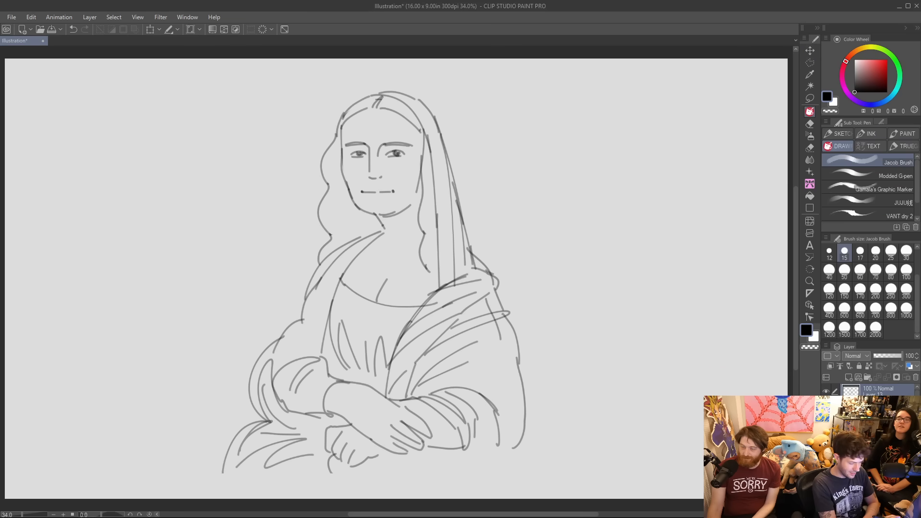
mouse_move(331, 487)
mouse_down()
mouse_move(516, 463)
mouse_move(521, 446)
mouse_move(470, 449)
mouse_up()
key(ctrl+z)
mouse_move(330, 470)
mouse_down()
mouse_move(344, 487)
mouse_move(379, 499)
mouse_move(362, 499)
mouse_up()
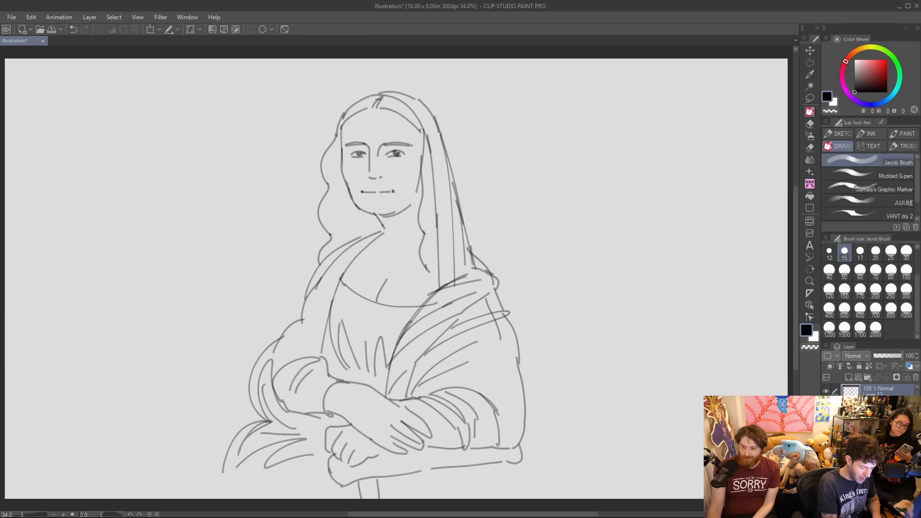
mouse_move(486, 463)
mouse_down()
mouse_move(491, 498)
mouse_move(506, 490)
mouse_move(507, 499)
mouse_up()
Extend the skirt with more fold lines beside the armrest and down its outer edge to the canvas bottom.
drag(290, 499, 303, 466)
drag(315, 460, 306, 499)
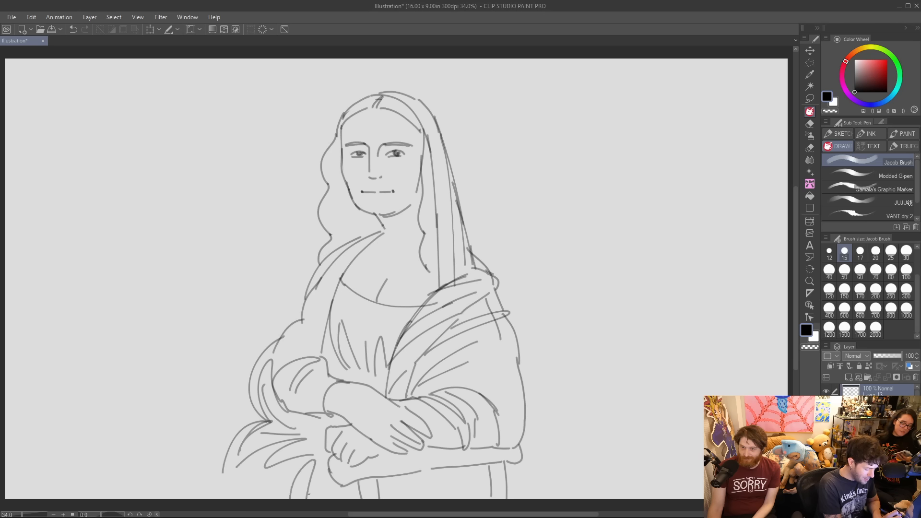
mouse_move(227, 454)
mouse_down()
mouse_move(216, 499)
mouse_move(244, 499)
mouse_move(262, 484)
mouse_up()
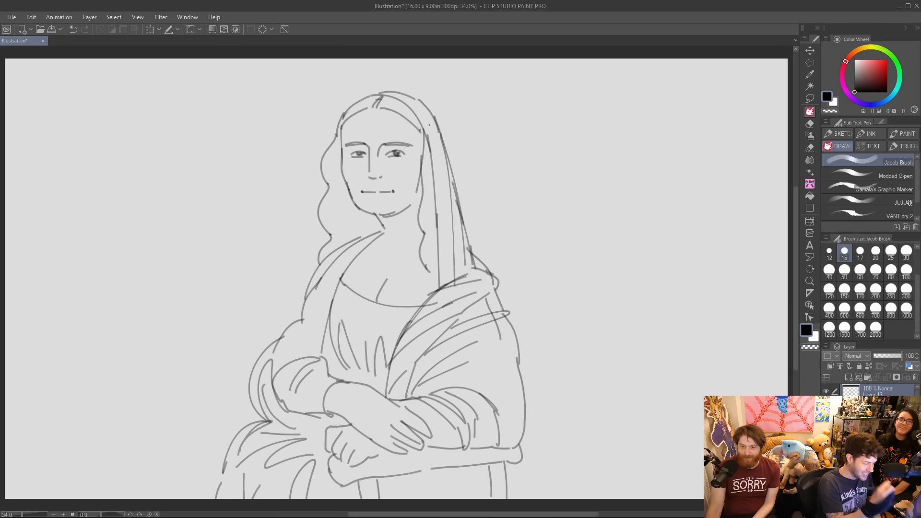
Draw two diamond sparkles, a small cross and a few dots beside the left side of the head.
mouse_move(260, 243)
mouse_down()
mouse_move(276, 210)
mouse_move(284, 240)
mouse_move(270, 258)
mouse_up()
mouse_move(271, 259)
mouse_down()
mouse_move(292, 194)
mouse_move(302, 211)
mouse_up()
drag(301, 212, 287, 224)
mouse_move(269, 185)
mouse_down()
mouse_move(271, 202)
mouse_move(275, 194)
mouse_up()
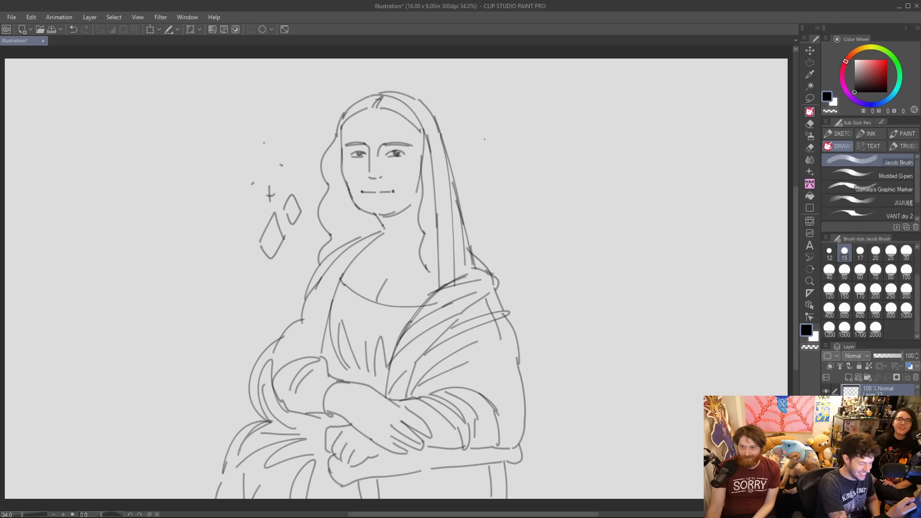
Draw segments of a spiky burst outline around the portrait, above and below the sparkles on both sides.
mouse_move(218, 281)
mouse_down()
mouse_move(221, 331)
mouse_move(270, 333)
mouse_up()
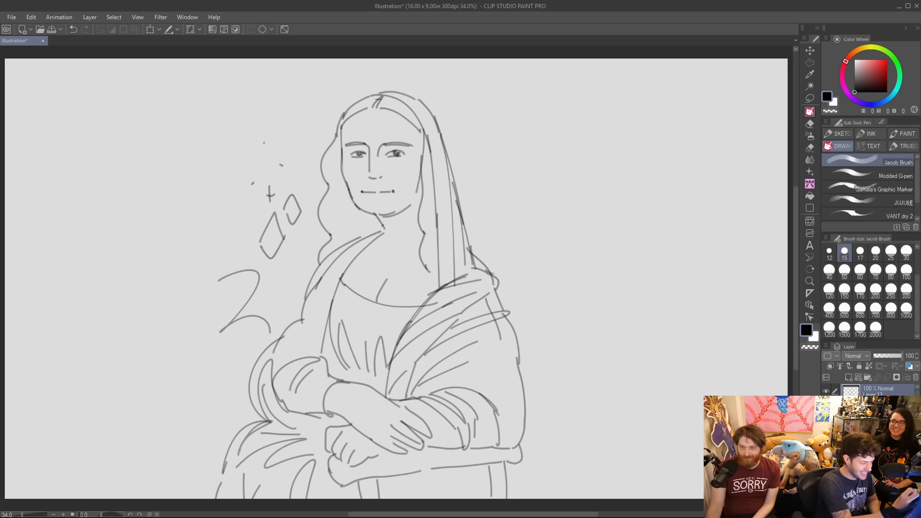
mouse_move(195, 148)
mouse_down()
mouse_move(198, 94)
mouse_move(304, 95)
mouse_up()
mouse_move(485, 72)
mouse_down()
mouse_move(474, 90)
mouse_move(562, 80)
mouse_move(560, 135)
mouse_move(573, 166)
mouse_up()
mouse_move(548, 351)
mouse_down()
mouse_move(526, 327)
mouse_move(595, 305)
mouse_move(543, 272)
mouse_move(592, 250)
mouse_up()
Draw matching diamond sparkles, a small cross and dots beside the veil on the right side.
mouse_move(478, 213)
mouse_down()
mouse_move(485, 193)
mouse_move(497, 214)
mouse_move(479, 214)
mouse_move(515, 238)
mouse_move(504, 236)
mouse_up()
drag(514, 205, 515, 218)
drag(510, 211, 520, 211)
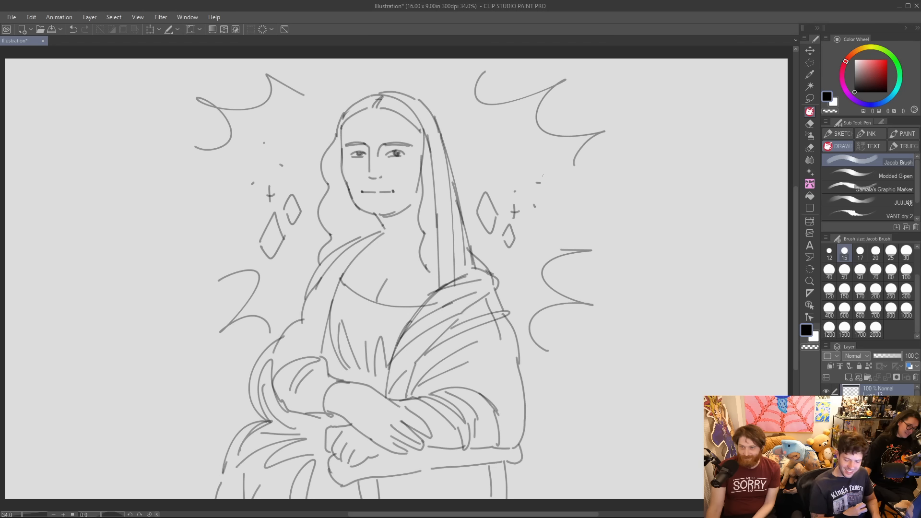
Add a short line at the neck and an extra contour along the veil's outer edge.
drag(383, 225, 389, 242)
mouse_move(432, 111)
mouse_down()
mouse_move(446, 139)
mouse_move(465, 254)
mouse_up()
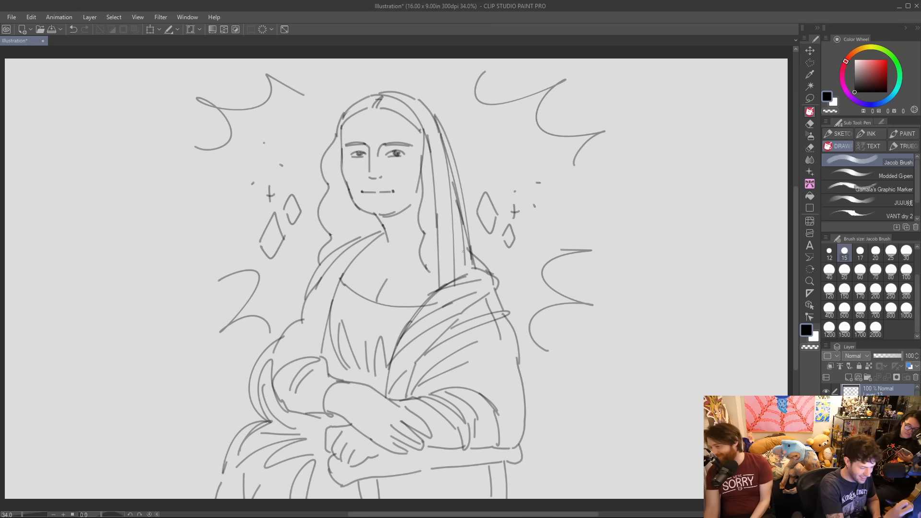
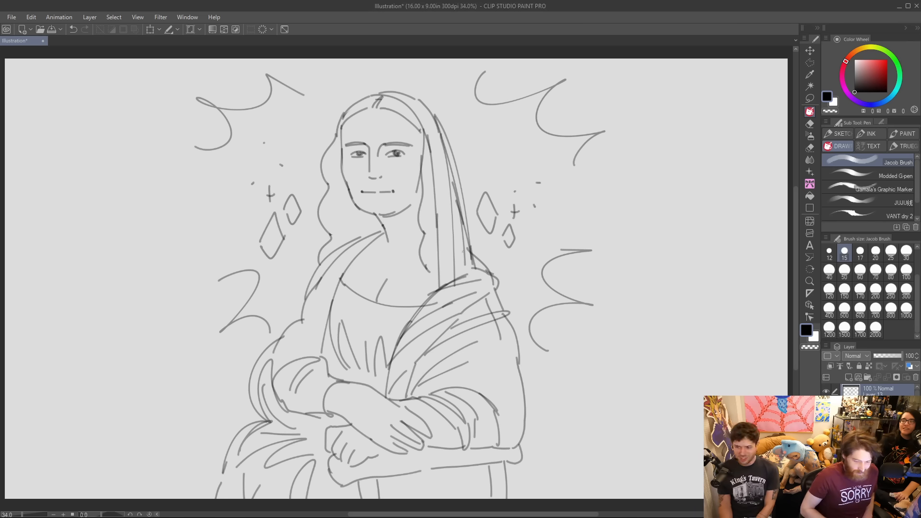
Choose the Modded G-pen brush and clear the Mona Lisa sketch from the canvas.
click(848, 377)
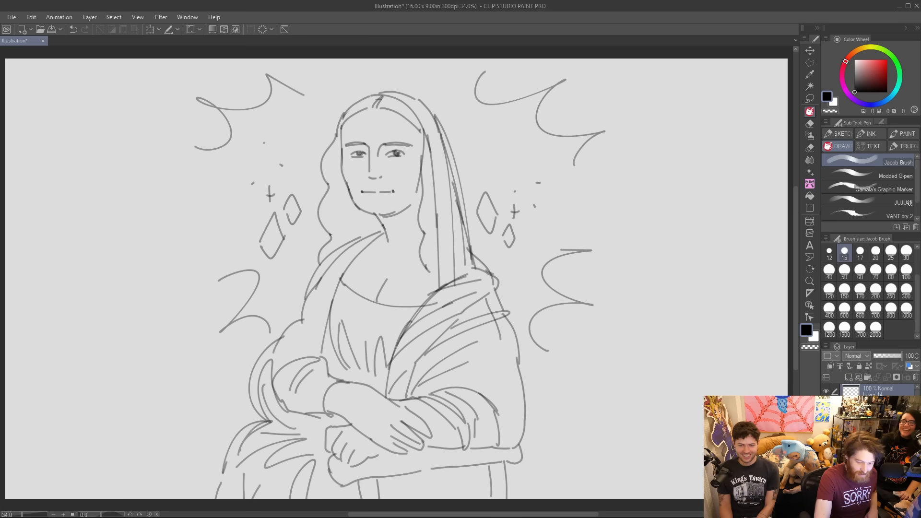
click(826, 405)
click(826, 405)
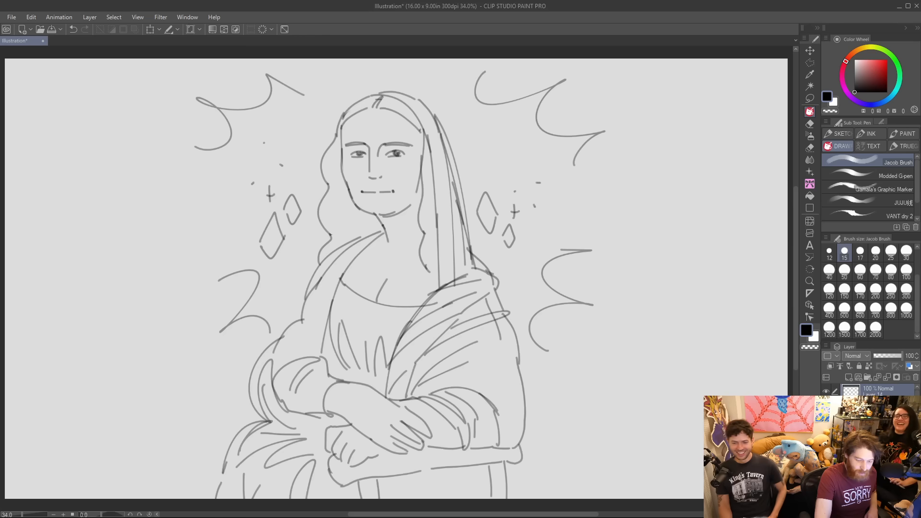
click(859, 176)
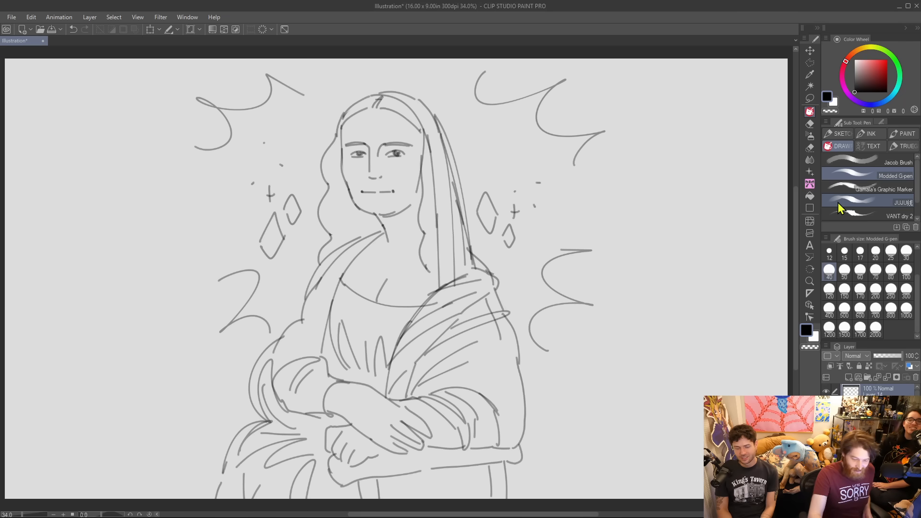
key(Delete)
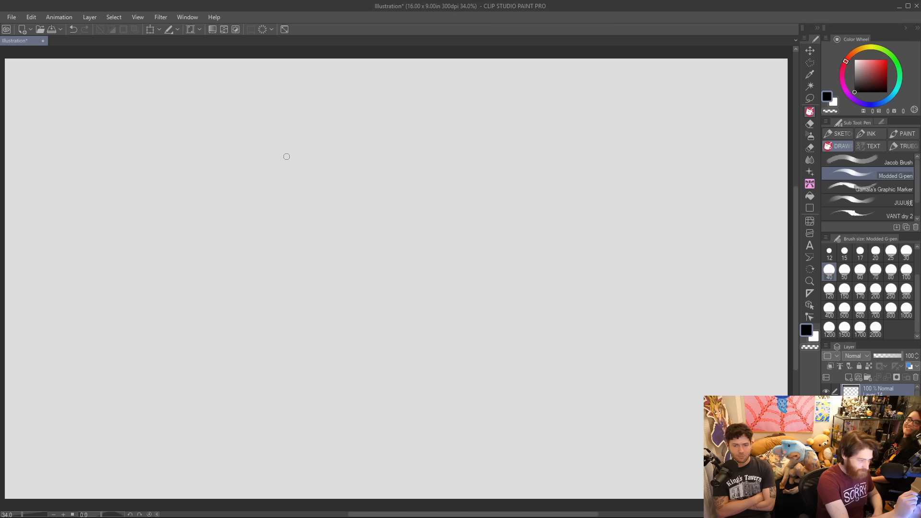
Draw two arcs for the top of a duck's head and outline the upper bill with an upturned tip.
mouse_move(251, 149)
mouse_down()
mouse_move(293, 102)
mouse_move(351, 119)
mouse_up()
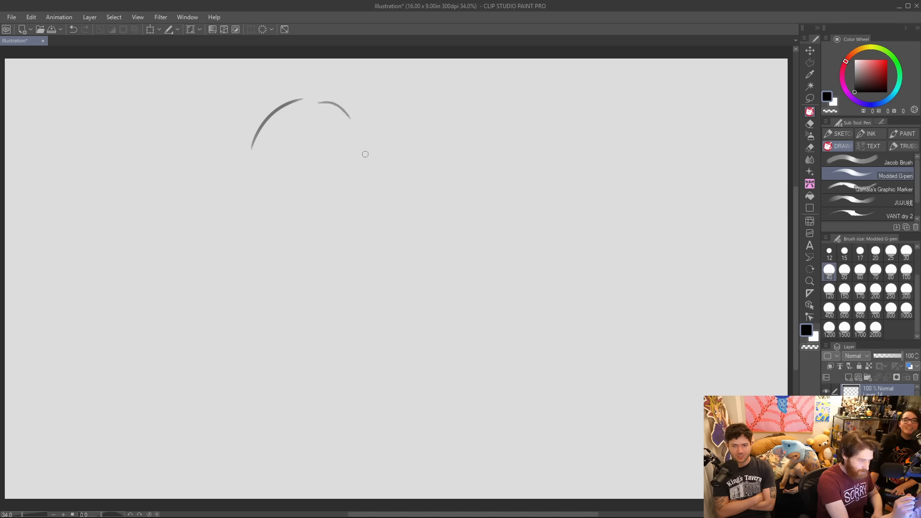
mouse_move(325, 154)
mouse_down()
mouse_move(341, 132)
mouse_move(440, 169)
mouse_up()
key(ctrl+z)
mouse_move(361, 147)
mouse_down()
mouse_move(402, 162)
mouse_move(427, 154)
mouse_move(439, 175)
mouse_up()
drag(346, 194, 437, 171)
key(ctrl+z)
Draw the open lower bill hanging beneath the upper bill, with its inner mouth contour.
mouse_move(348, 189)
mouse_down()
mouse_move(317, 178)
mouse_move(300, 187)
mouse_move(349, 239)
mouse_up()
key(ctrl+z)
key(ctrl+z)
drag(299, 194, 357, 247)
key(ctrl+z)
mouse_move(300, 193)
mouse_down()
mouse_move(367, 248)
mouse_move(395, 234)
mouse_up()
drag(375, 201, 390, 239)
key(ctrl+z)
key(ctrl+z)
mouse_move(374, 201)
mouse_down()
mouse_move(389, 240)
mouse_move(400, 228)
mouse_move(389, 236)
mouse_up()
key(ctrl+z)
mouse_move(307, 182)
mouse_down()
mouse_move(363, 238)
mouse_move(389, 228)
mouse_move(375, 204)
mouse_up()
key(ctrl+z)
key(ctrl+z)
key(ctrl+z)
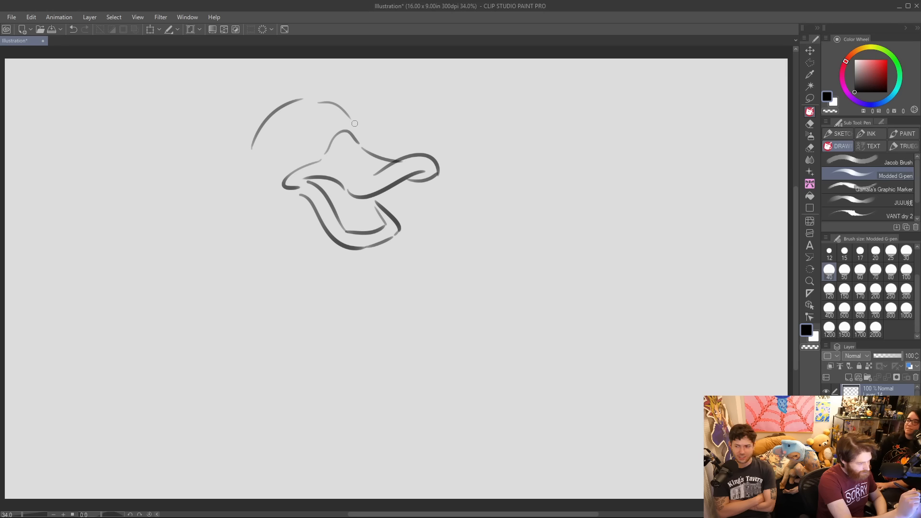
Draw two round eyes with small dot pupils, one on each side of the bill's base.
mouse_move(351, 131)
mouse_down()
mouse_move(373, 138)
mouse_move(372, 129)
mouse_up()
key(ctrl+z)
key(ctrl+z)
click(366, 137)
drag(294, 129, 308, 156)
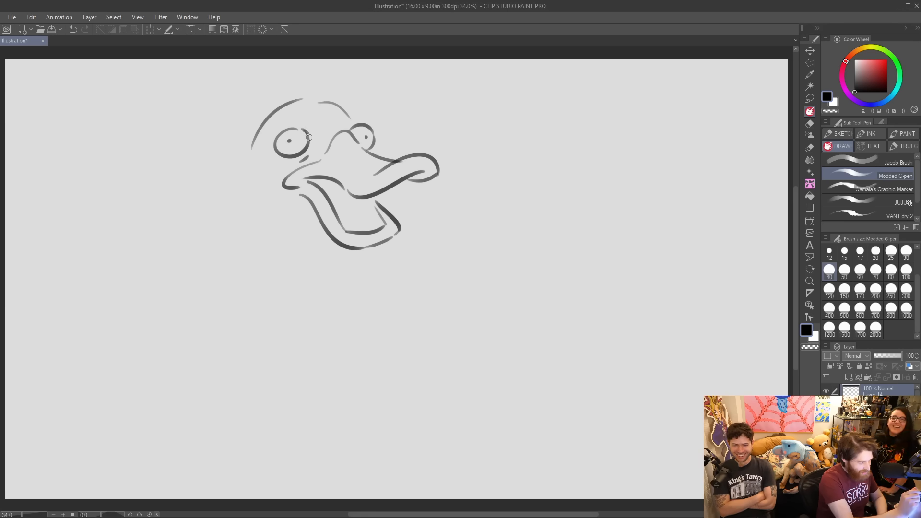
key(ctrl+z)
Strengthen the forehead and bill-tip lines and add a brow bump and a nostril.
mouse_move(310, 120)
mouse_down()
mouse_move(310, 145)
mouse_move(359, 135)
mouse_move(361, 143)
mouse_move(361, 117)
mouse_up()
key(ctrl+z)
key(ctrl+z)
key(ctrl+z)
key(ctrl+z)
key(ctrl+z)
drag(311, 102, 350, 114)
key(ctrl+z)
key(ctrl+z)
mouse_move(337, 150)
mouse_down()
mouse_move(374, 141)
mouse_move(377, 154)
mouse_move(439, 169)
mouse_up()
key(ctrl+z)
key(ctrl+z)
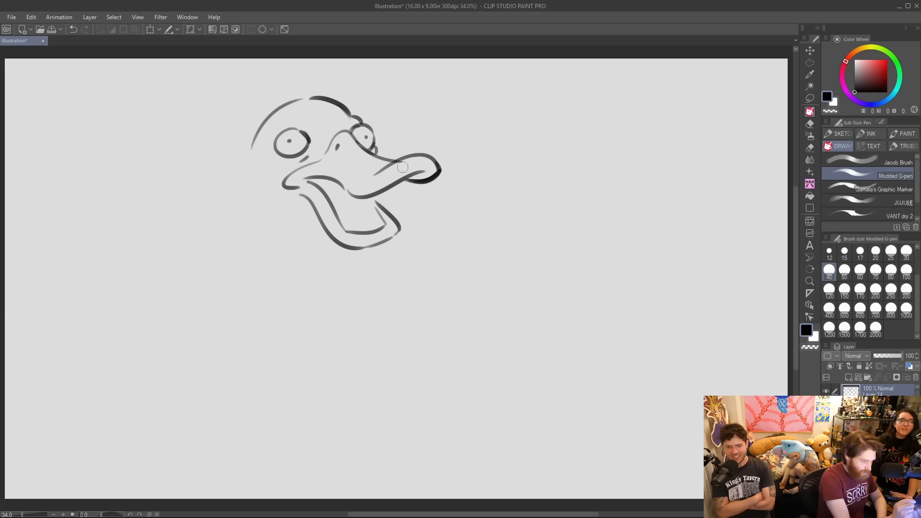
Draw a short cheek line behind the lower bill and a bold curve for the back of the head.
drag(297, 218, 319, 221)
drag(263, 122, 240, 188)
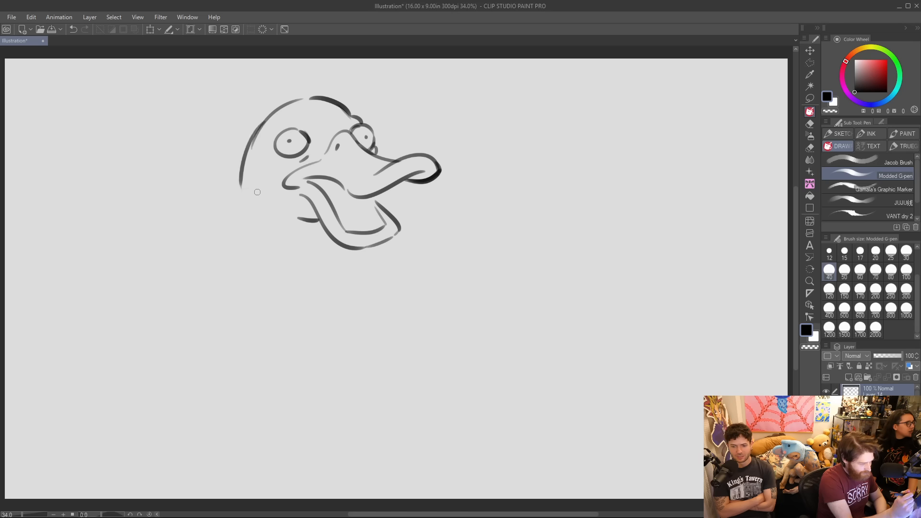
key(ctrl+z)
drag(257, 139, 259, 214)
key(ctrl+z)
mouse_move(265, 121)
mouse_down()
mouse_move(251, 201)
mouse_move(258, 209)
mouse_up()
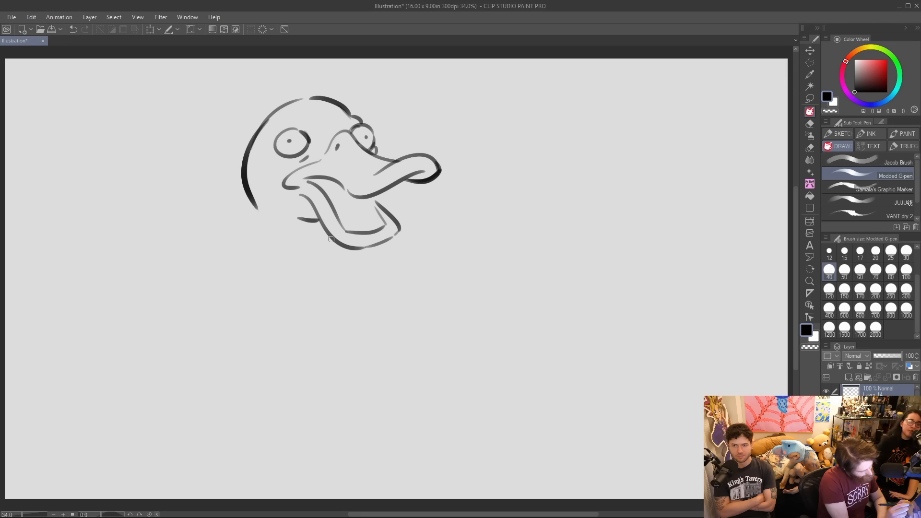
drag(324, 234, 322, 267)
key(ctrl+z)
drag(327, 229, 330, 264)
key(ctrl+z)
drag(259, 207, 289, 317)
key(ctrl+z)
drag(245, 175, 283, 317)
key(ctrl+z)
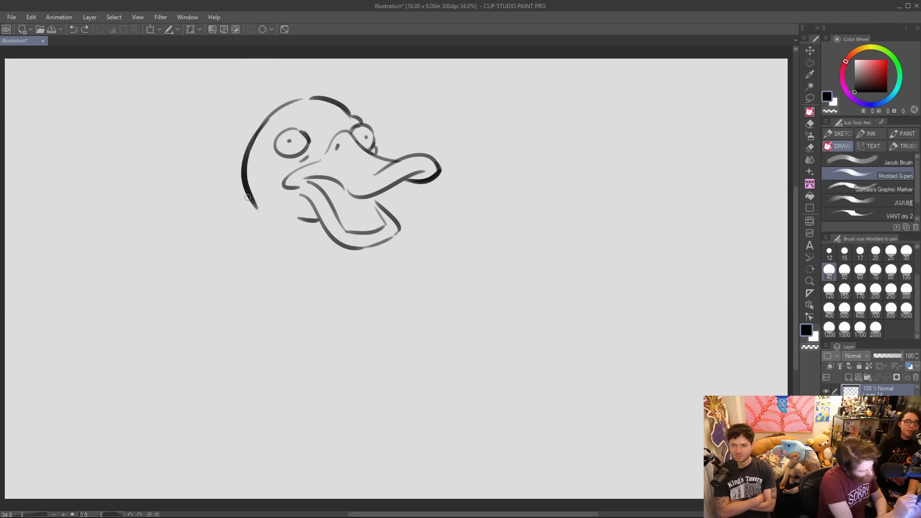
Draw the duck's neck lines and a long curve for the upper edge of the folded wing.
drag(248, 197, 282, 345)
mouse_move(342, 247)
mouse_down()
mouse_move(354, 263)
mouse_move(467, 273)
mouse_up()
key(ctrl+z)
key(ctrl+z)
mouse_move(355, 264)
mouse_down()
mouse_move(379, 258)
mouse_move(567, 290)
mouse_up()
Draw a fuller chest curve below the neck and erase the earlier inner chest line.
key(ctrl+z)
mouse_move(336, 286)
mouse_down()
mouse_move(360, 267)
mouse_move(521, 302)
mouse_up()
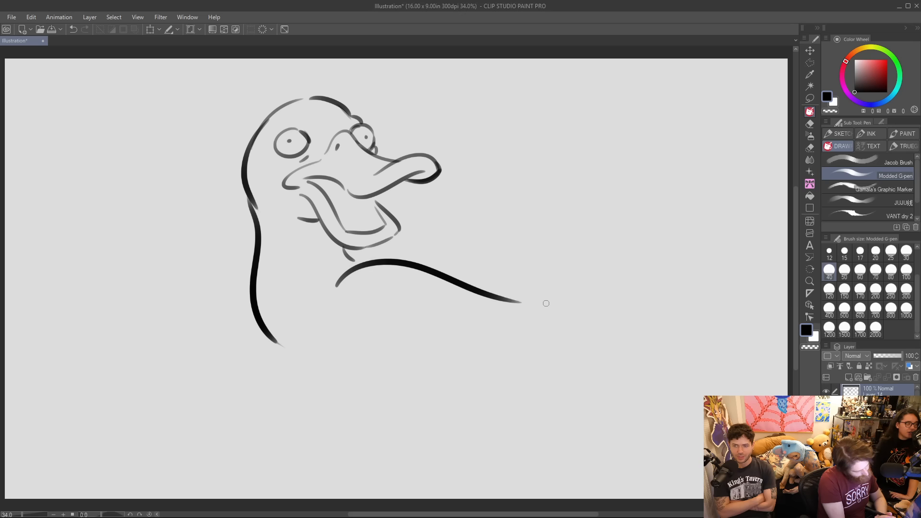
drag(257, 259, 293, 413)
key(ctrl+z)
mouse_move(259, 259)
mouse_down()
mouse_move(245, 323)
mouse_move(300, 408)
mouse_up()
mouse_move(261, 285)
mouse_down()
mouse_move(256, 319)
mouse_move(262, 271)
mouse_up()
drag(262, 320, 282, 358)
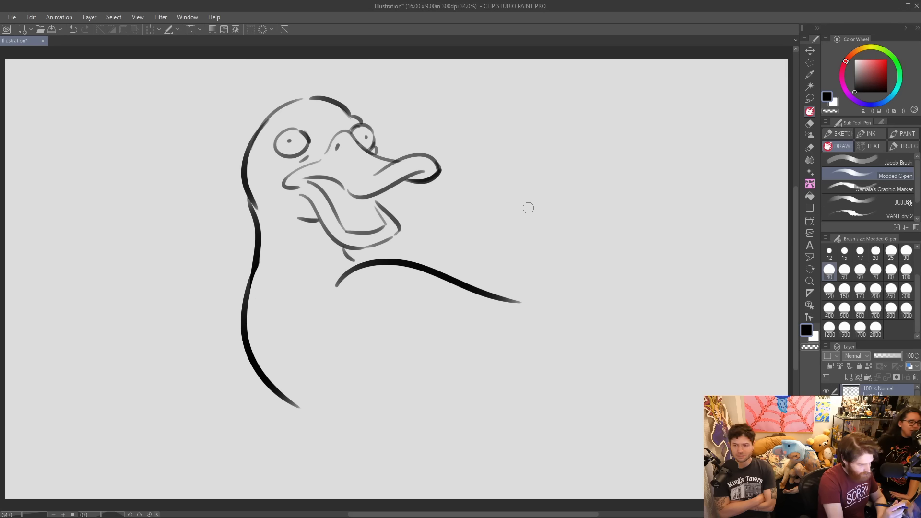
Add two spit drops under the bill tip and complete the wing with its lower edge and feathered tip.
mouse_move(435, 199)
mouse_down()
mouse_move(456, 200)
mouse_move(435, 201)
mouse_up()
drag(446, 215, 447, 222)
drag(313, 347, 507, 423)
key(ctrl+z)
drag(328, 346, 552, 392)
key(ctrl+z)
mouse_move(331, 331)
mouse_down()
mouse_move(364, 386)
mouse_move(541, 368)
mouse_up()
drag(512, 302, 578, 326)
key(ctrl+z)
mouse_move(510, 381)
mouse_down()
mouse_move(611, 334)
mouse_move(536, 329)
mouse_move(532, 311)
mouse_move(551, 312)
mouse_up()
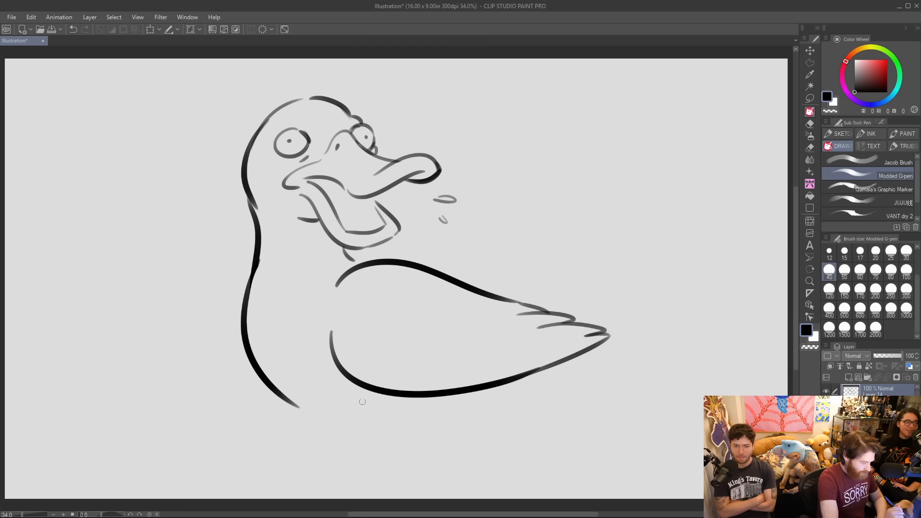
Draw a two-line collar around the neck and a second curve in front of the chest for the far wing.
drag(261, 251, 327, 256)
mouse_move(263, 239)
mouse_down()
mouse_move(335, 233)
mouse_move(334, 250)
mouse_up()
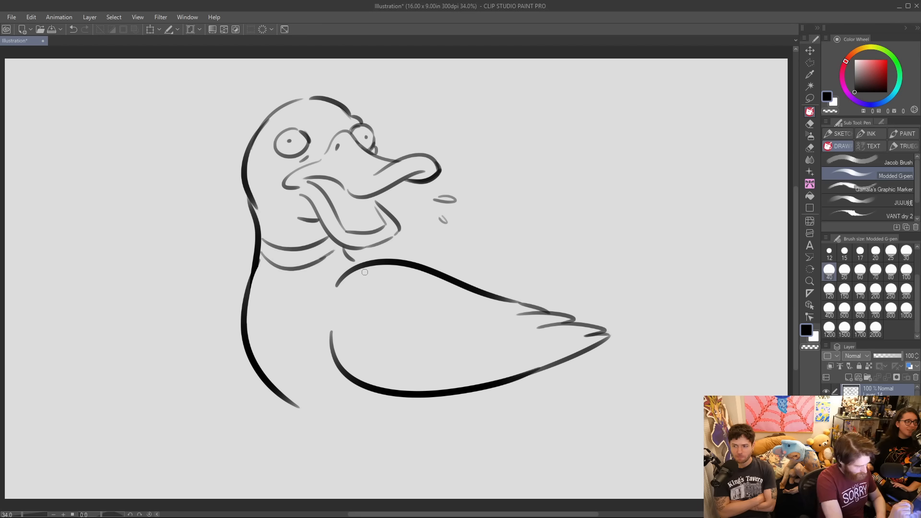
drag(251, 271, 254, 369)
key(ctrl+z)
drag(250, 270, 255, 384)
key(ctrl+z)
drag(251, 272, 257, 385)
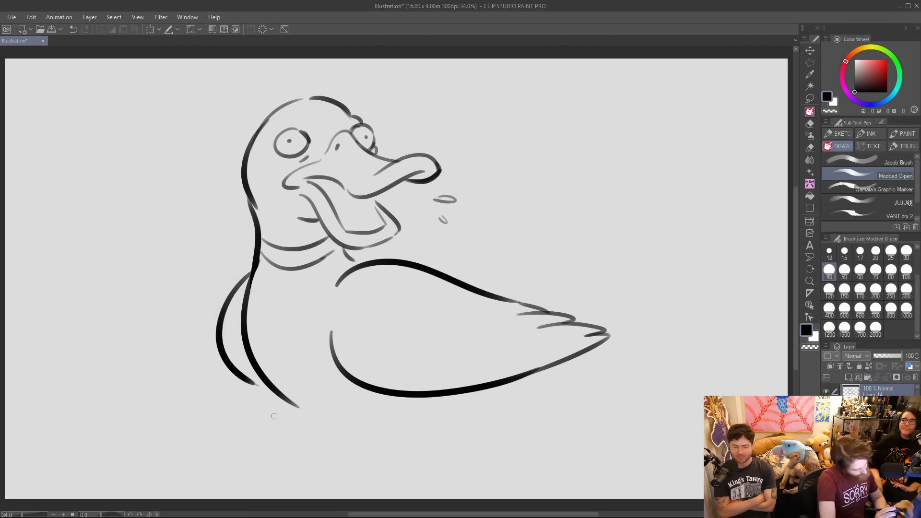
Scale the whole duck down slightly and move it up to leave room for the belly.
drag(310, 417, 410, 451)
key(ctrl+z)
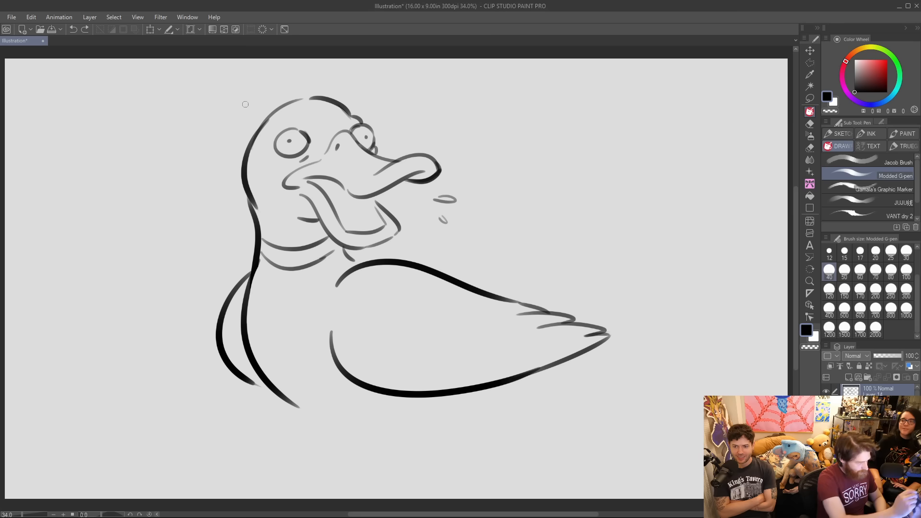
click(151, 30)
drag(612, 95, 568, 128)
drag(493, 194, 488, 150)
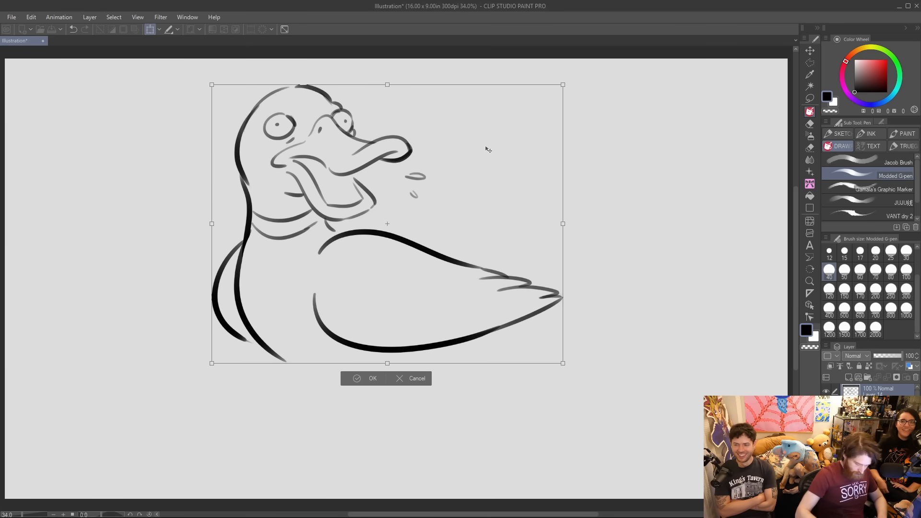
key(Return)
Sketch the belly, a short rear curve and a tail beneath the wing, and erase the tail lines.
drag(300, 370, 405, 409)
drag(448, 354, 462, 391)
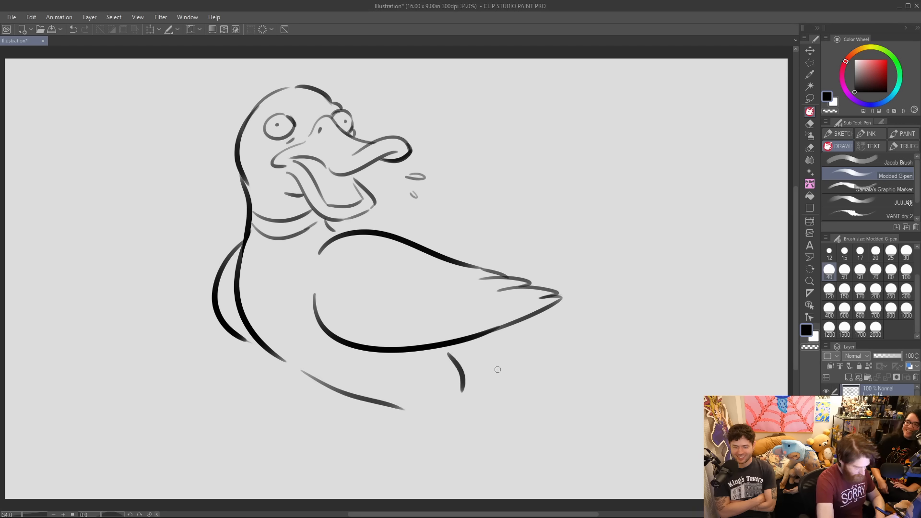
mouse_move(477, 339)
mouse_down()
mouse_move(596, 340)
mouse_move(577, 368)
mouse_up()
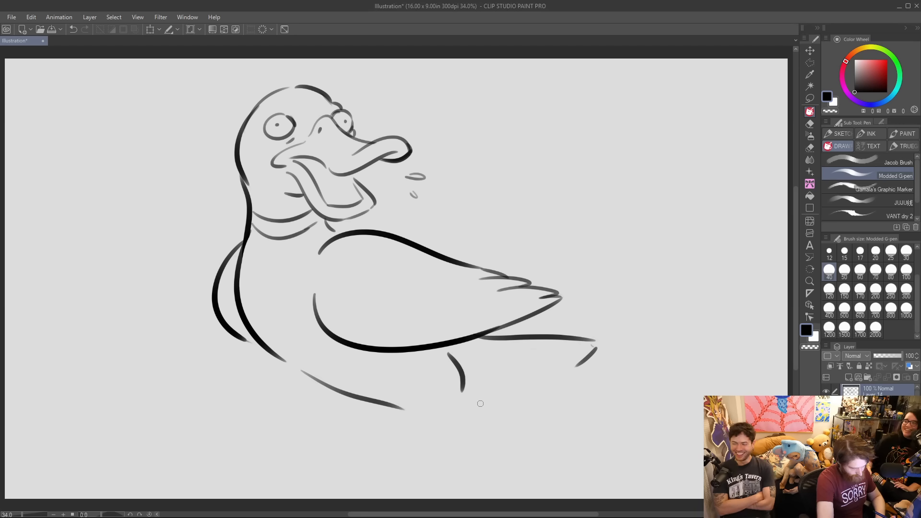
drag(479, 403, 556, 398)
key(ctrl+z)
mouse_move(477, 410)
mouse_down()
mouse_move(532, 412)
mouse_move(586, 375)
mouse_move(597, 341)
mouse_move(605, 350)
mouse_move(609, 368)
mouse_move(539, 418)
mouse_move(482, 413)
mouse_up()
mouse_move(571, 336)
mouse_down()
mouse_move(494, 335)
mouse_move(593, 339)
mouse_up()
Draw a bolder belly line and a slanted tail line, and retrace the wing's damaged lower edge.
drag(262, 347, 370, 408)
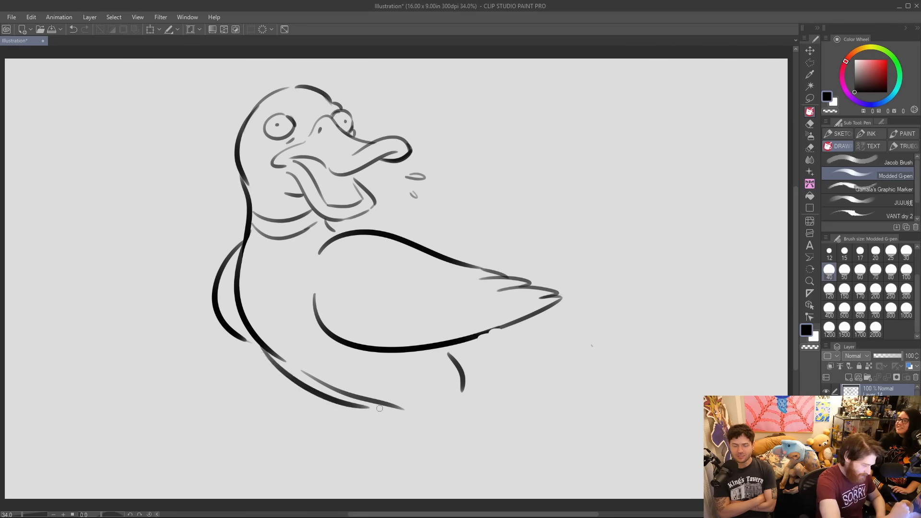
drag(473, 341, 526, 372)
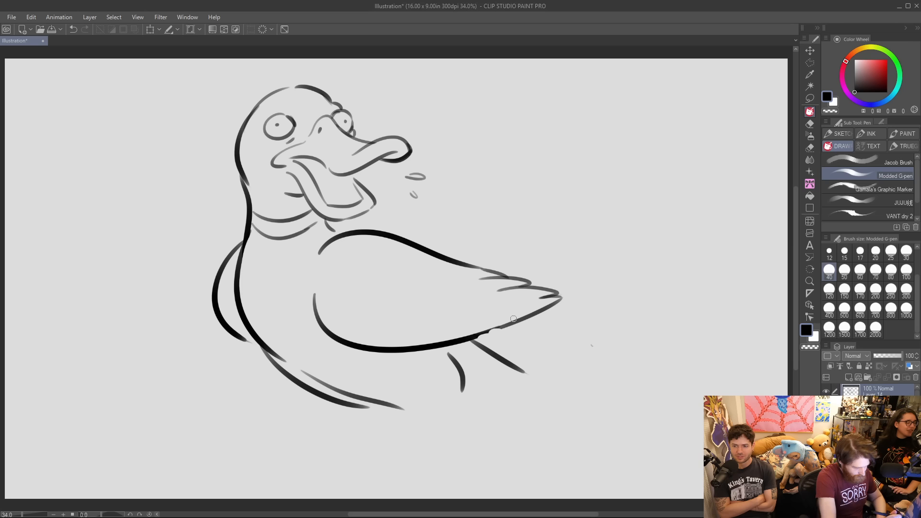
drag(470, 338, 534, 312)
key(ctrl+z)
drag(473, 338, 533, 314)
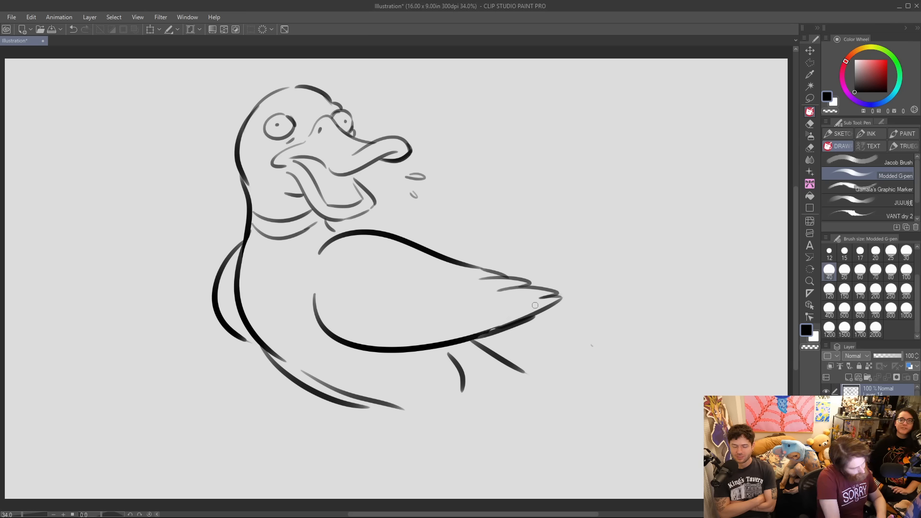
Erase the wing and tail lines, leaving the wing's rounded shoulder, and trim the overlapping chest line.
mouse_move(463, 264)
mouse_down()
mouse_move(552, 310)
mouse_move(530, 334)
mouse_move(443, 336)
mouse_move(450, 350)
mouse_move(313, 294)
mouse_move(387, 352)
mouse_move(319, 315)
mouse_move(403, 343)
mouse_move(456, 256)
mouse_move(441, 262)
mouse_move(526, 319)
mouse_move(514, 368)
mouse_move(499, 364)
mouse_up()
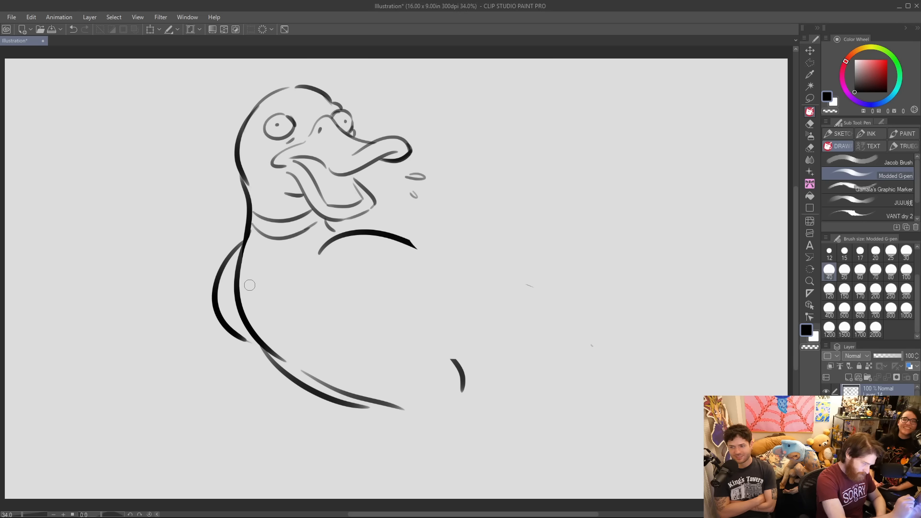
mouse_move(290, 354)
mouse_down()
mouse_move(298, 360)
mouse_move(288, 320)
mouse_up()
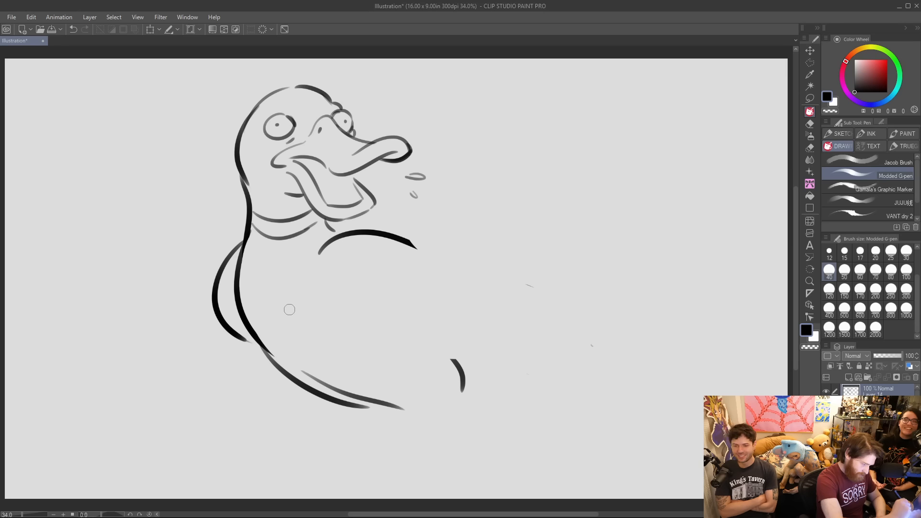
drag(420, 243, 455, 282)
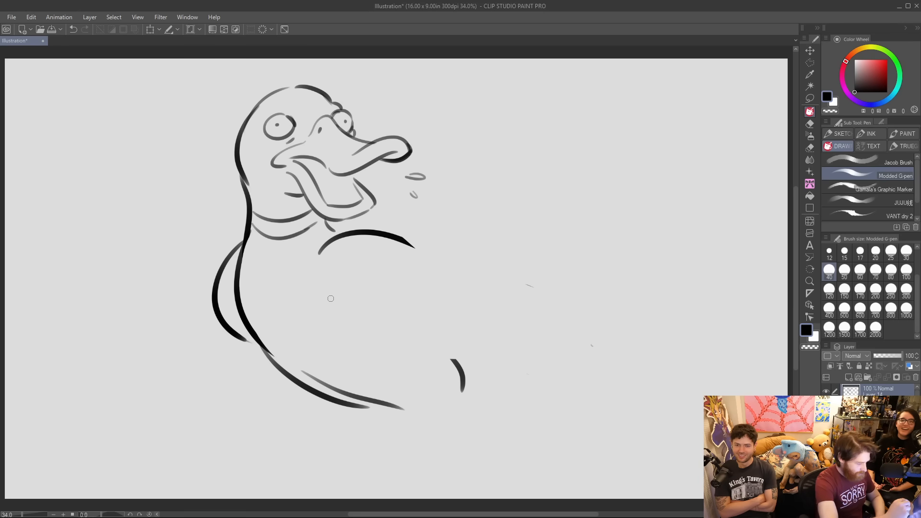
Redraw the wing sloping downward, with feather strokes along its lower edge and a long pointed tail.
drag(307, 283, 439, 350)
drag(402, 244, 525, 341)
key(ctrl+z)
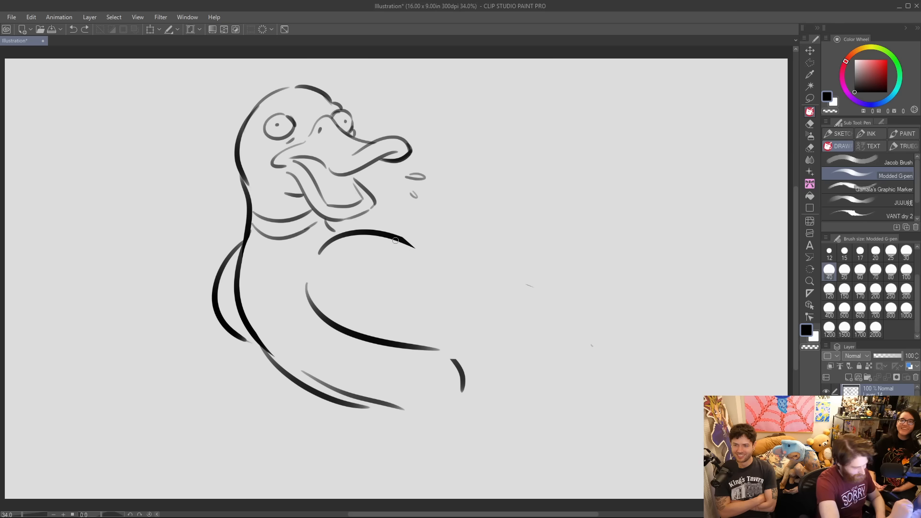
drag(394, 238, 512, 328)
drag(388, 328, 460, 358)
drag(426, 331, 489, 359)
drag(469, 338, 523, 362)
drag(502, 320, 611, 410)
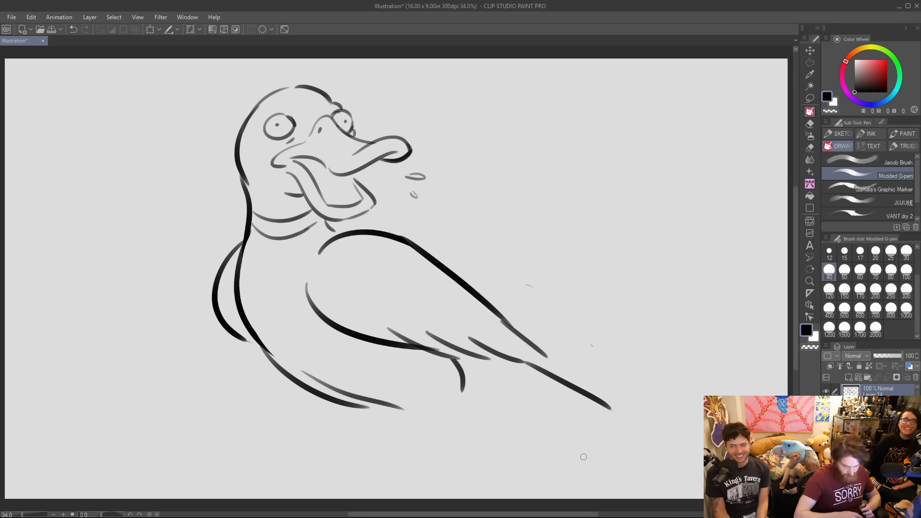
Erase the whole body, collar and neck, keeping only the duck's head and the spit drops.
mouse_move(302, 222)
mouse_down()
mouse_move(305, 238)
mouse_move(276, 207)
mouse_move(259, 249)
mouse_move(276, 236)
mouse_move(241, 234)
mouse_move(230, 334)
mouse_move(241, 341)
mouse_move(239, 295)
mouse_move(312, 303)
mouse_move(337, 313)
mouse_move(347, 335)
mouse_move(305, 296)
mouse_move(374, 334)
mouse_move(460, 352)
mouse_move(378, 320)
mouse_move(467, 370)
mouse_move(500, 358)
mouse_move(497, 346)
mouse_move(618, 406)
mouse_move(516, 337)
mouse_move(548, 359)
mouse_move(457, 278)
mouse_move(381, 240)
mouse_move(313, 255)
mouse_move(378, 233)
mouse_move(455, 282)
mouse_move(422, 253)
mouse_move(504, 333)
mouse_move(489, 351)
mouse_move(635, 431)
mouse_move(599, 403)
mouse_move(568, 406)
mouse_move(530, 287)
mouse_move(595, 346)
mouse_up()
mouse_move(329, 235)
mouse_down()
mouse_move(300, 217)
mouse_move(309, 292)
mouse_move(238, 323)
mouse_move(246, 333)
mouse_move(350, 405)
mouse_move(320, 379)
mouse_move(410, 415)
mouse_move(475, 383)
mouse_move(430, 402)
mouse_move(354, 228)
mouse_move(344, 243)
mouse_up()
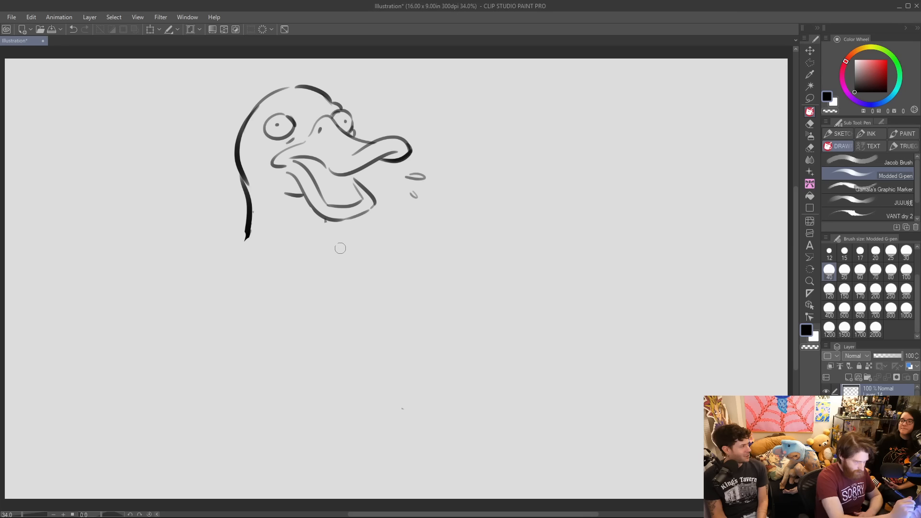
drag(255, 231, 248, 234)
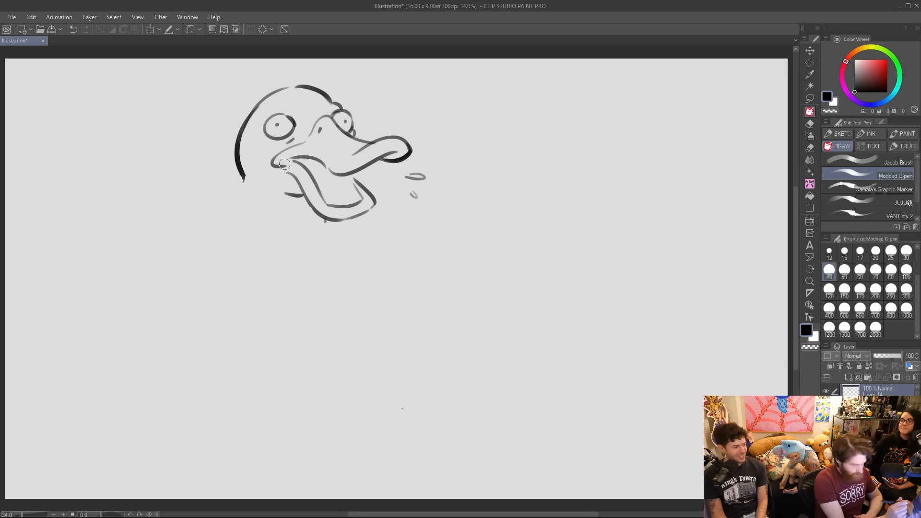
Draw a longer neck and a rounded chest, and extend the back line into an upturned tail.
drag(243, 177, 271, 292)
mouse_move(320, 216)
mouse_down()
mouse_move(323, 231)
mouse_move(360, 259)
mouse_move(497, 289)
mouse_up()
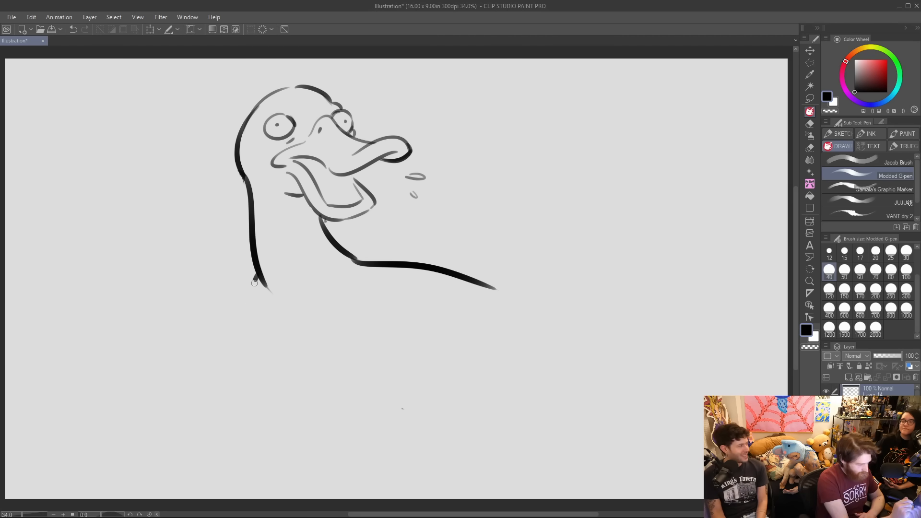
drag(257, 274, 290, 408)
mouse_move(357, 261)
mouse_down()
mouse_move(491, 317)
mouse_move(545, 363)
mouse_move(610, 348)
mouse_move(576, 404)
mouse_up()
Replace the smooth back line with broken feathery strokes and outline the wing's front and lower edges.
drag(419, 265, 495, 289)
mouse_move(369, 270)
mouse_down()
mouse_move(446, 294)
mouse_move(437, 278)
mouse_move(491, 316)
mouse_up()
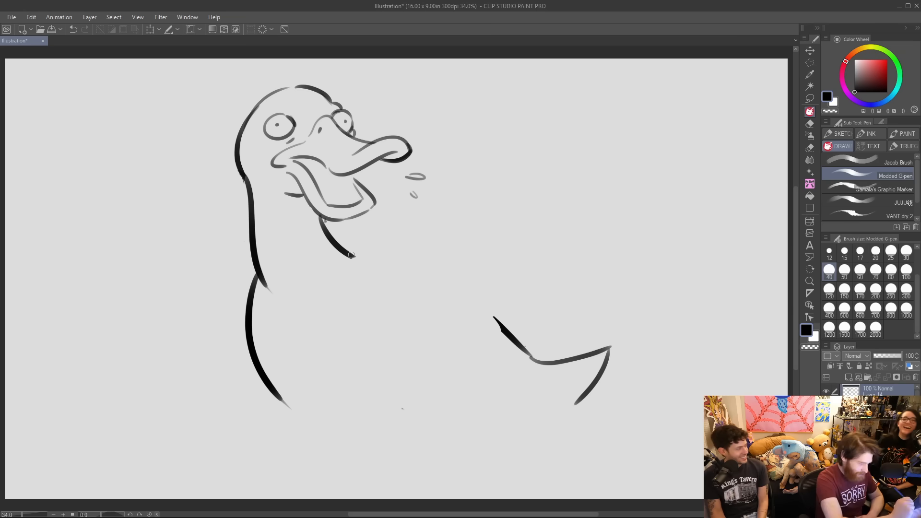
mouse_move(359, 261)
mouse_down()
mouse_move(402, 270)
mouse_move(504, 330)
mouse_up()
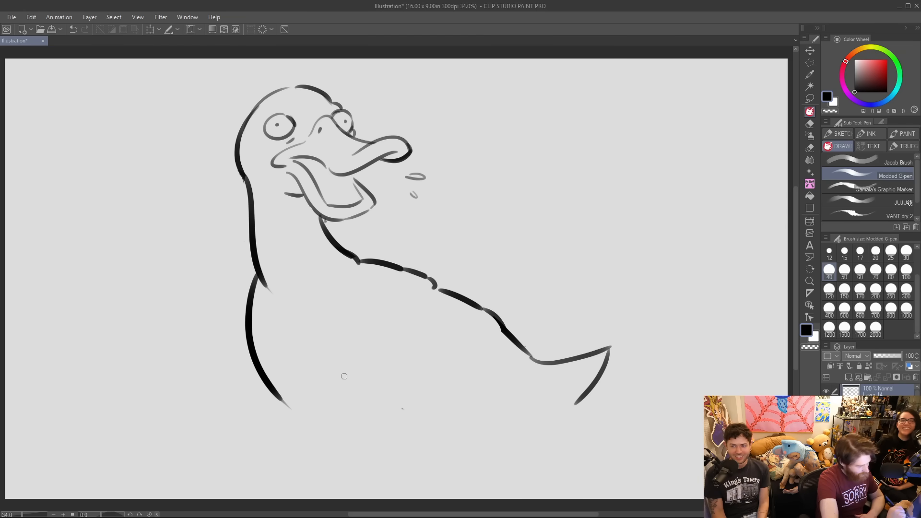
mouse_move(331, 327)
mouse_down()
mouse_move(425, 393)
mouse_move(494, 401)
mouse_move(542, 387)
mouse_up()
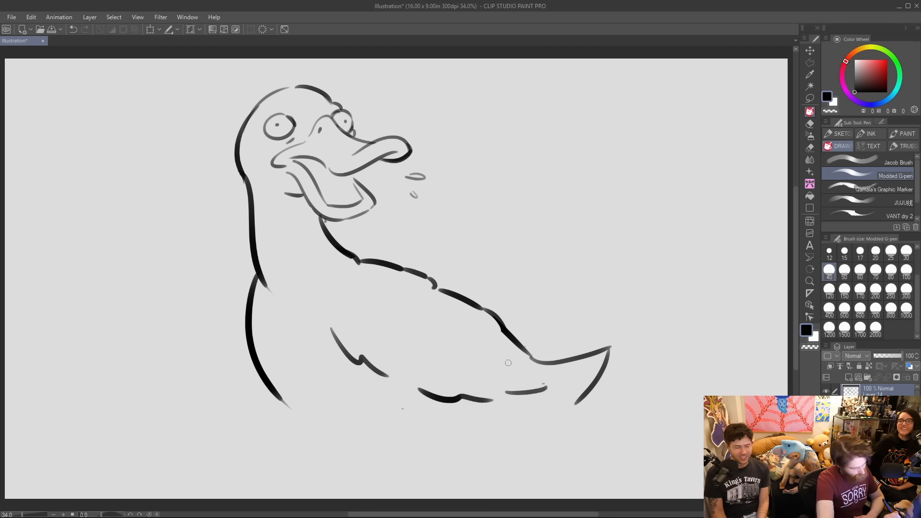
drag(342, 282, 331, 317)
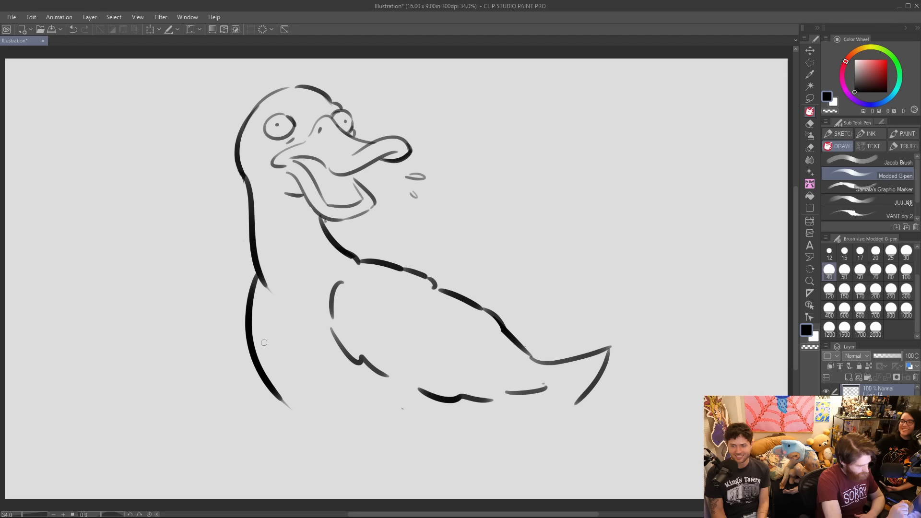
Close the duck's lower belly with a curved stroke, draw a flat waterline beneath the body, and extend the rump downward.
drag(300, 416, 355, 447)
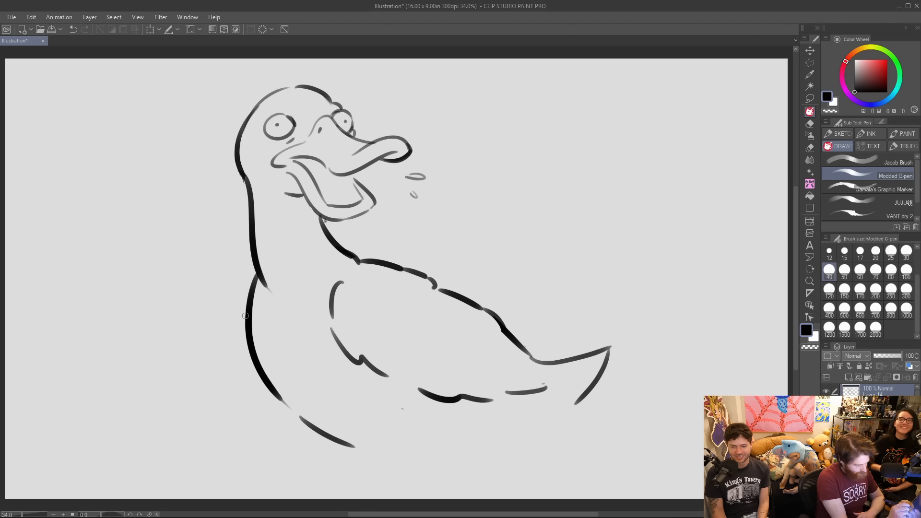
drag(342, 439, 497, 444)
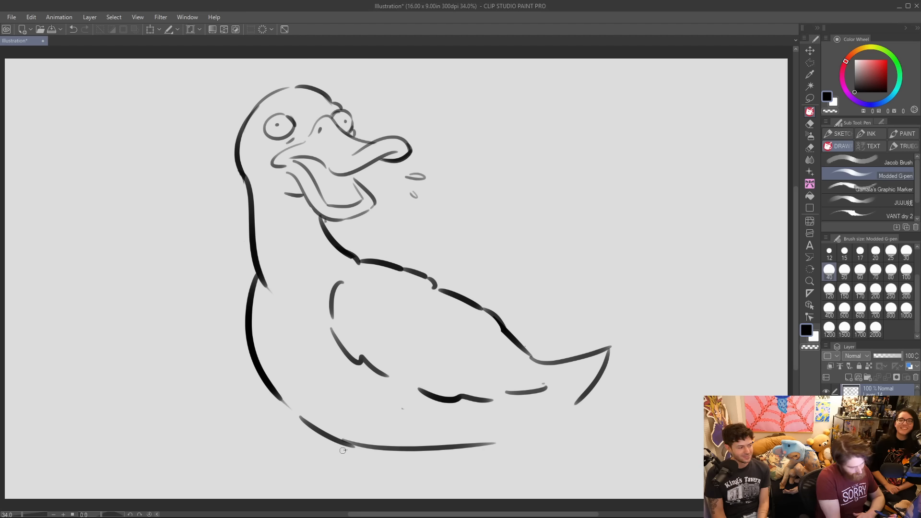
drag(334, 450, 571, 427)
drag(337, 451, 429, 450)
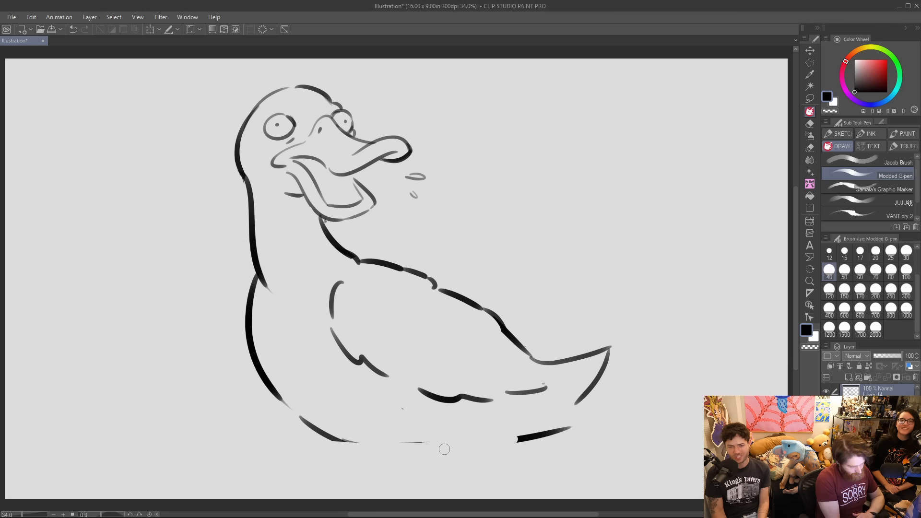
drag(293, 440, 518, 438)
drag(583, 397, 560, 418)
Replace the pointed tail with upright, rounded feather tufts and curve the rump down to the waterline.
mouse_move(547, 363)
mouse_down()
mouse_move(599, 337)
mouse_move(582, 354)
mouse_up()
key(ctrl+z)
key(ctrl+z)
key(ctrl+z)
key(ctrl+z)
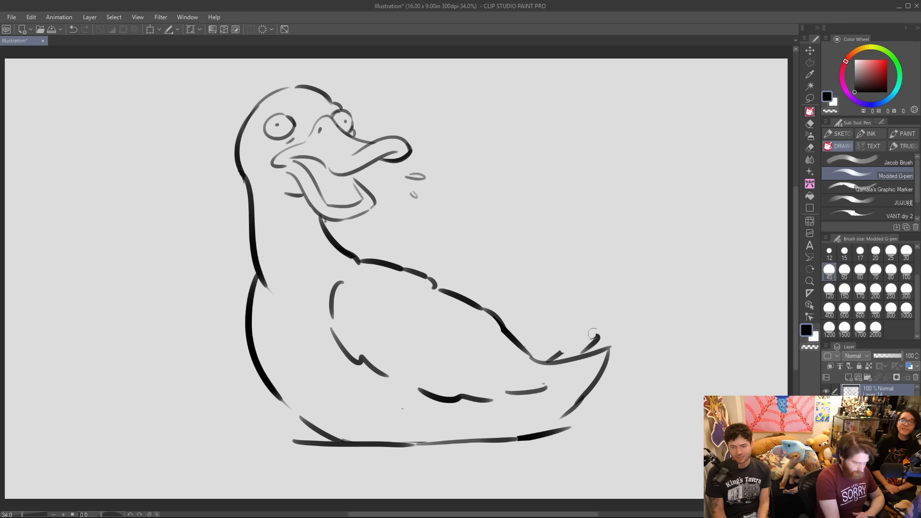
mouse_move(534, 359)
mouse_down()
mouse_move(566, 338)
mouse_move(569, 352)
mouse_move(605, 349)
mouse_move(577, 391)
mouse_up()
key(ctrl+z)
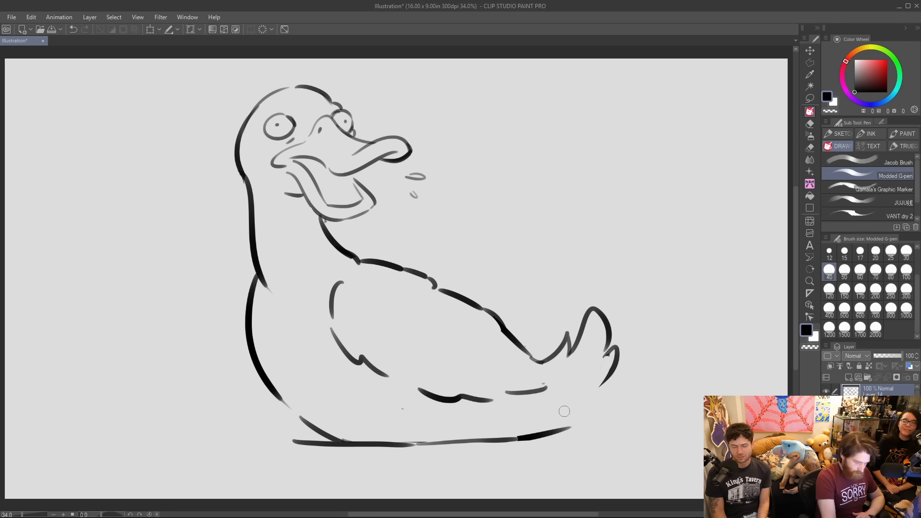
drag(603, 389, 577, 423)
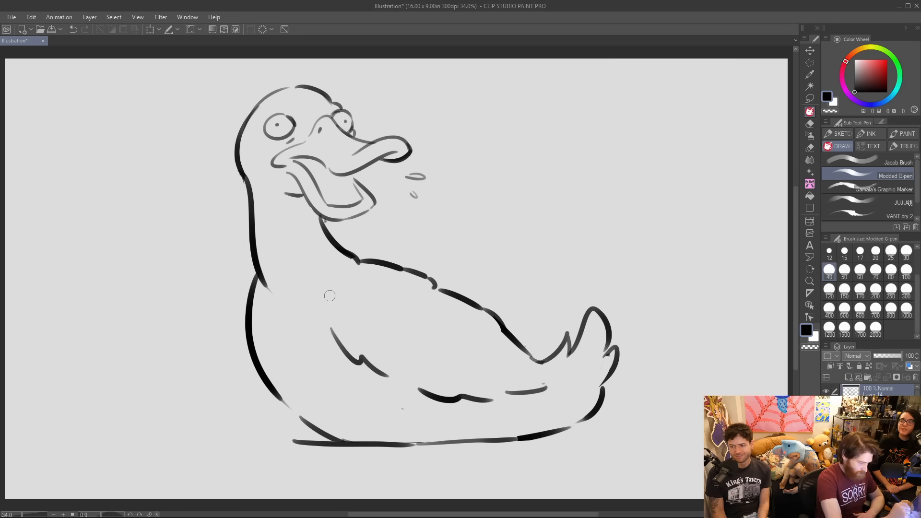
Erase the wing's front outline and draw short curved feather strokes across the chest and the wing's front.
drag(382, 371, 389, 375)
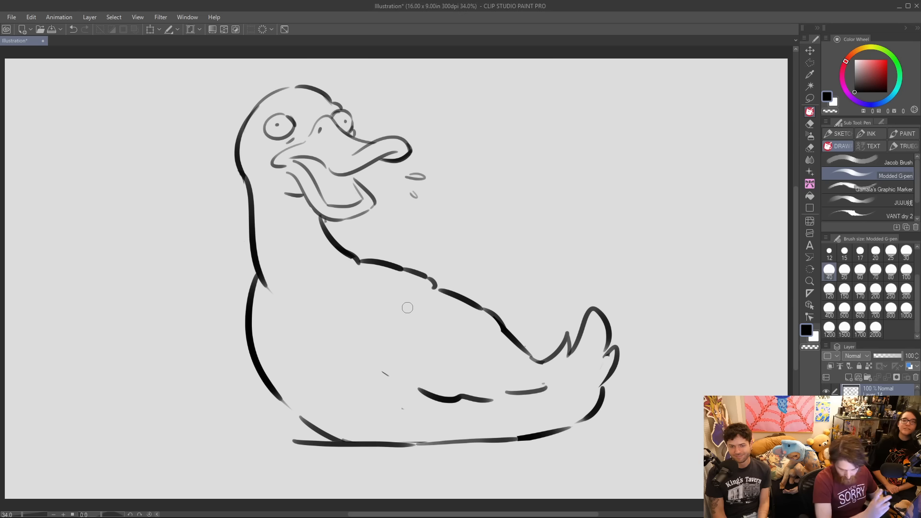
mouse_move(274, 318)
mouse_down()
mouse_move(290, 359)
mouse_move(327, 365)
mouse_up()
drag(344, 327, 369, 364)
drag(382, 366, 392, 371)
Draw curved water ripples at the waterline in front of the duck's chest and behind its tail.
mouse_move(283, 403)
mouse_down()
mouse_move(316, 430)
mouse_move(287, 449)
mouse_up()
drag(549, 437, 617, 427)
mouse_move(618, 415)
mouse_down()
mouse_move(644, 418)
mouse_move(610, 444)
mouse_up()
drag(264, 389, 75, 390)
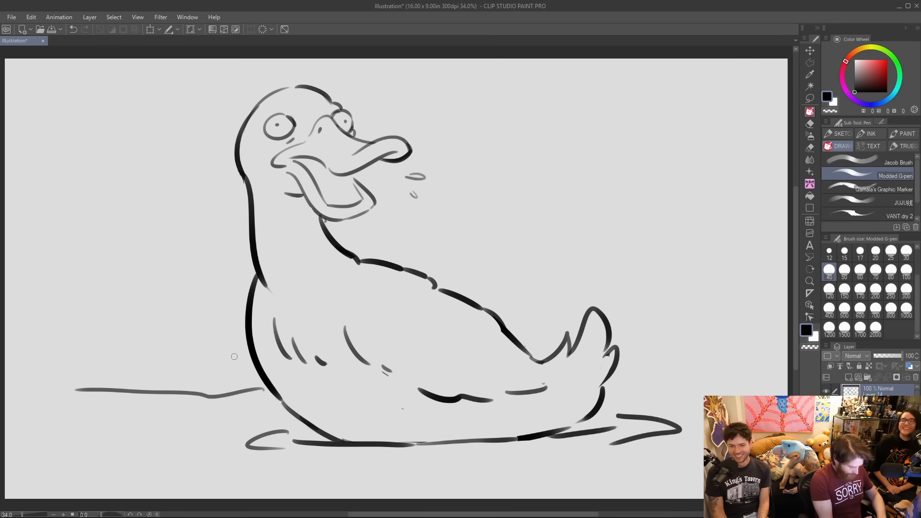
key(ctrl+z)
Draw horizontal shorelines on both sides of the duck and a clump of tall reeds on the shore behind its tail.
drag(116, 319, 236, 310)
drag(468, 290, 785, 282)
drag(698, 280, 723, 260)
mouse_move(665, 282)
mouse_down()
mouse_move(647, 202)
mouse_move(686, 252)
mouse_move(690, 274)
mouse_up()
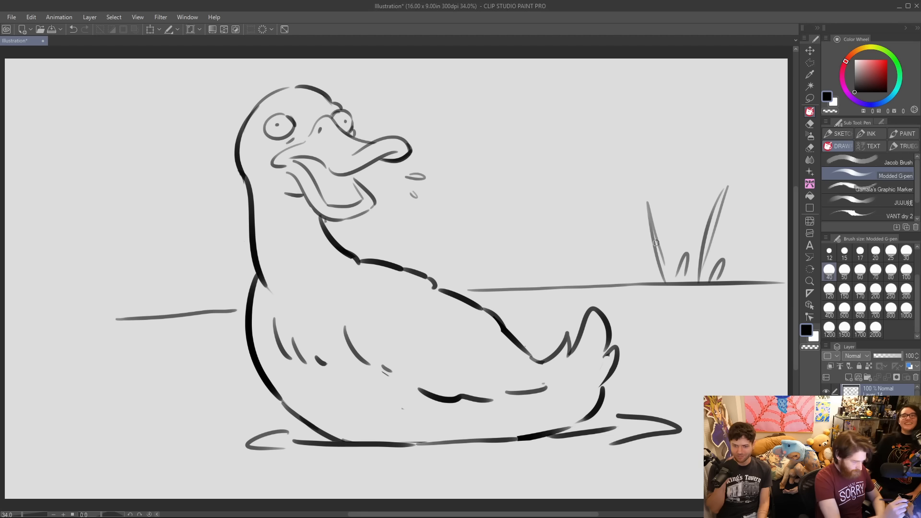
Add a longer, slightly rising shoreline stroke above the short one in front of the duck's chest.
drag(58, 291, 207, 293)
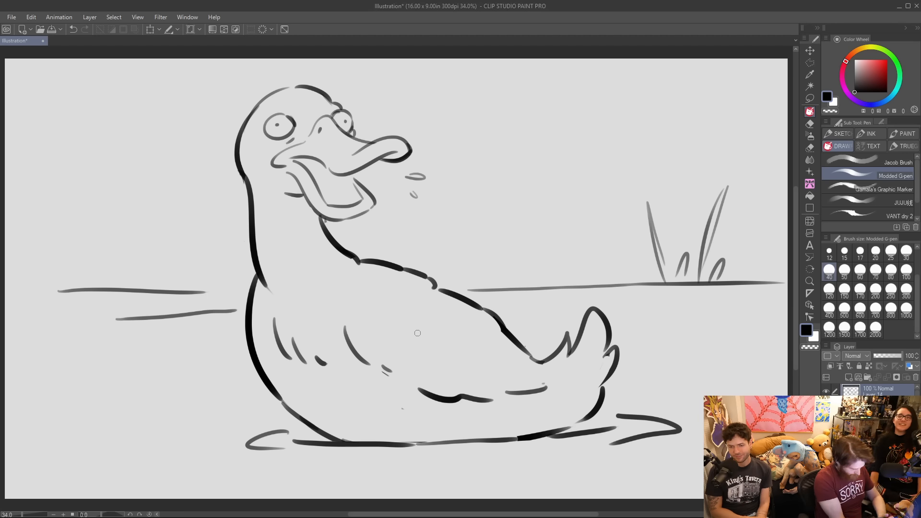
key(ctrl+z)
drag(76, 300, 246, 310)
key(ctrl+z)
drag(60, 310, 236, 311)
key(ctrl+z)
drag(48, 308, 243, 298)
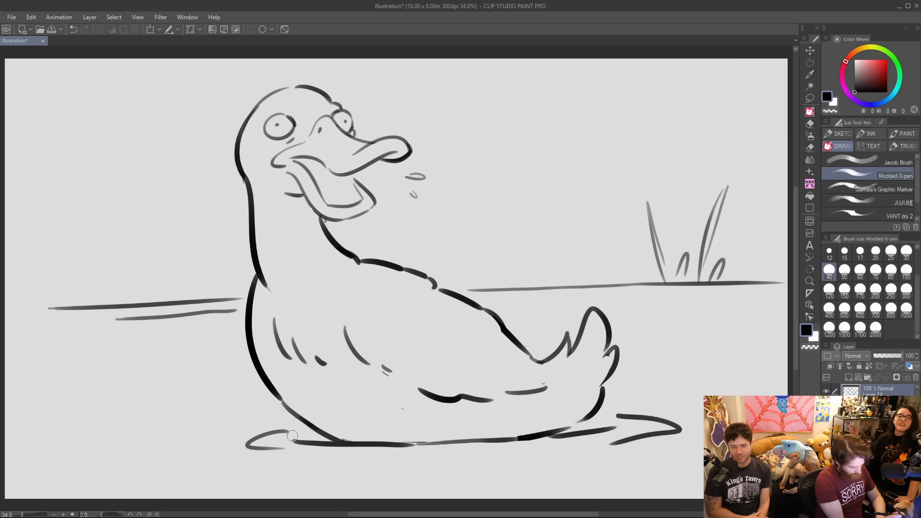
Break up the waterline under the duck and add short ripple strokes beneath it.
key(ctrl+z)
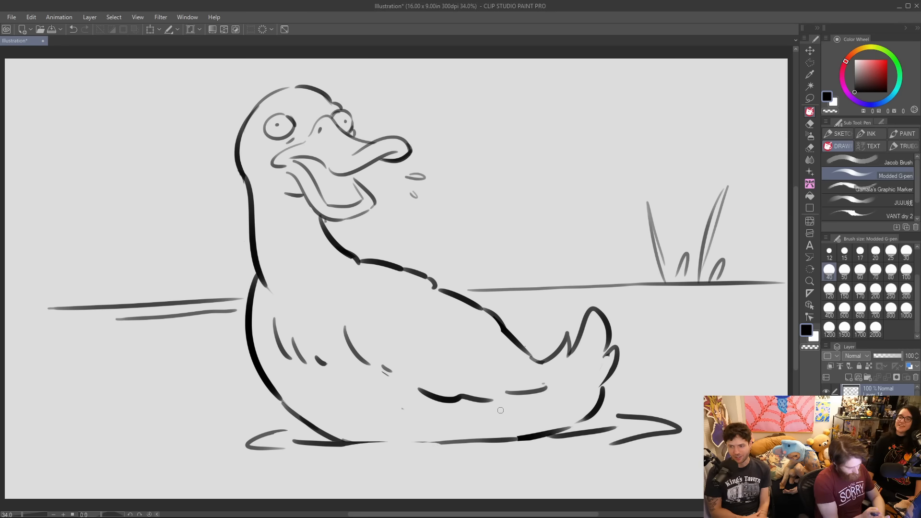
drag(392, 447, 510, 438)
drag(416, 449, 511, 455)
drag(338, 457, 384, 460)
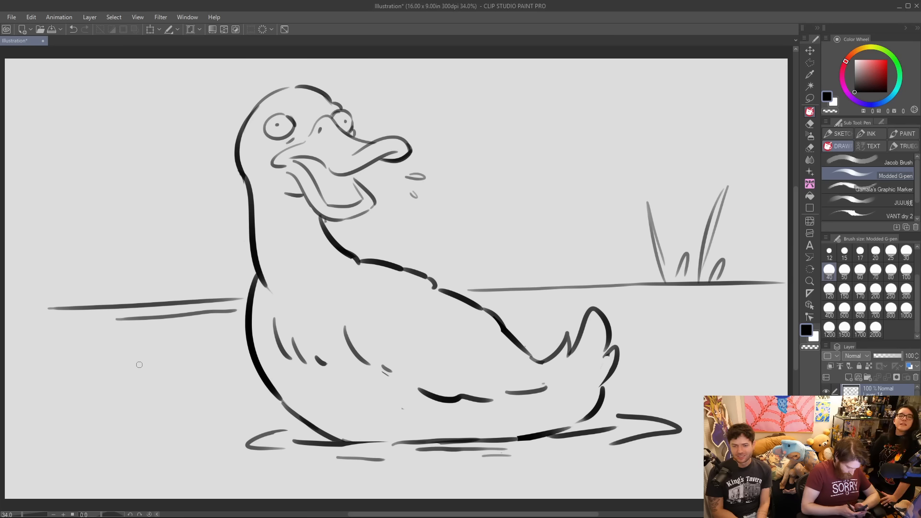
Erase the outer part of the shoreline in front of the duck and outline a center-parted head of hair there.
mouse_move(91, 301)
mouse_down()
mouse_move(70, 309)
mouse_move(181, 311)
mouse_move(160, 322)
mouse_move(98, 322)
mouse_move(193, 318)
mouse_move(174, 306)
mouse_up()
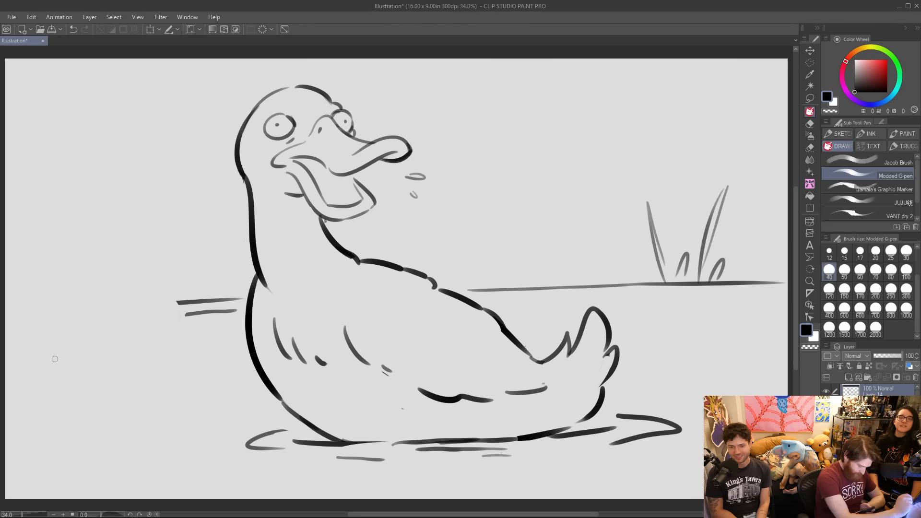
mouse_move(35, 361)
mouse_down()
mouse_move(45, 295)
mouse_move(106, 255)
mouse_move(124, 252)
mouse_move(183, 284)
mouse_move(185, 320)
mouse_up()
mouse_move(116, 260)
mouse_down()
mouse_move(91, 250)
mouse_move(48, 288)
mouse_move(34, 357)
mouse_up()
mouse_move(118, 259)
mouse_down()
mouse_move(126, 252)
mouse_move(168, 275)
mouse_move(192, 343)
mouse_up()
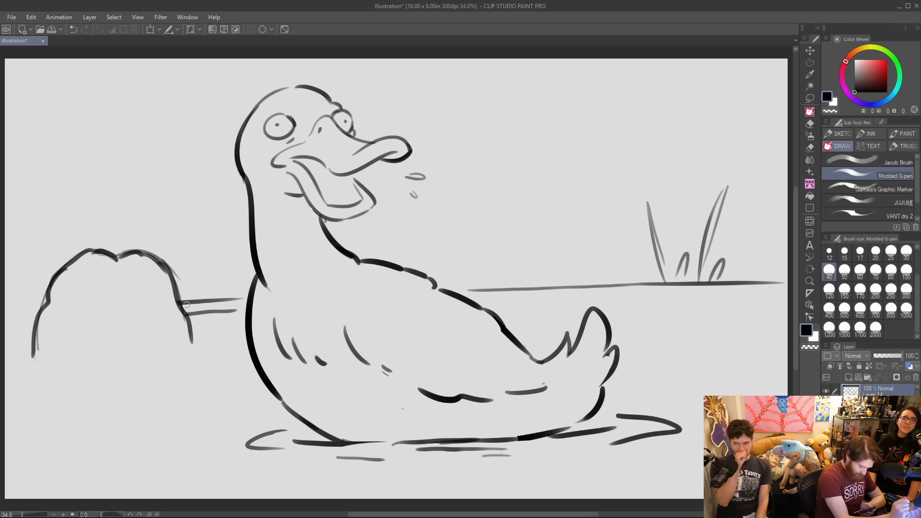
Draw the inner hairline framing a face and a waterline across the bottom of the head.
mouse_move(113, 272)
mouse_down()
mouse_move(83, 289)
mouse_move(76, 319)
mouse_move(144, 280)
mouse_move(152, 288)
mouse_up()
mouse_move(99, 277)
mouse_down()
mouse_move(120, 273)
mouse_move(162, 313)
mouse_up()
drag(81, 297, 78, 343)
drag(159, 296, 166, 337)
drag(25, 367, 110, 368)
drag(117, 367, 204, 367)
drag(164, 331, 171, 356)
drag(79, 342, 81, 359)
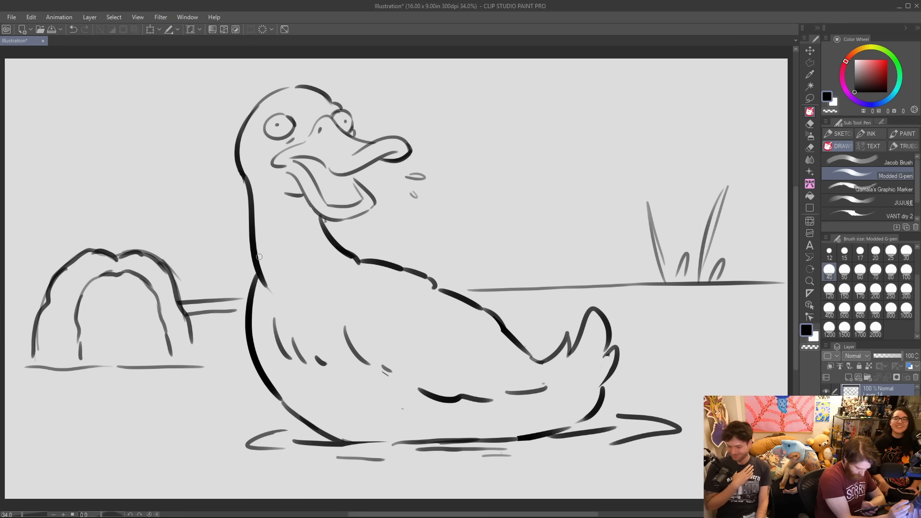
Draw half-closed eyes glancing toward the duck, dark eyebrows and a nose on the submerged person's face.
drag(86, 323, 157, 318)
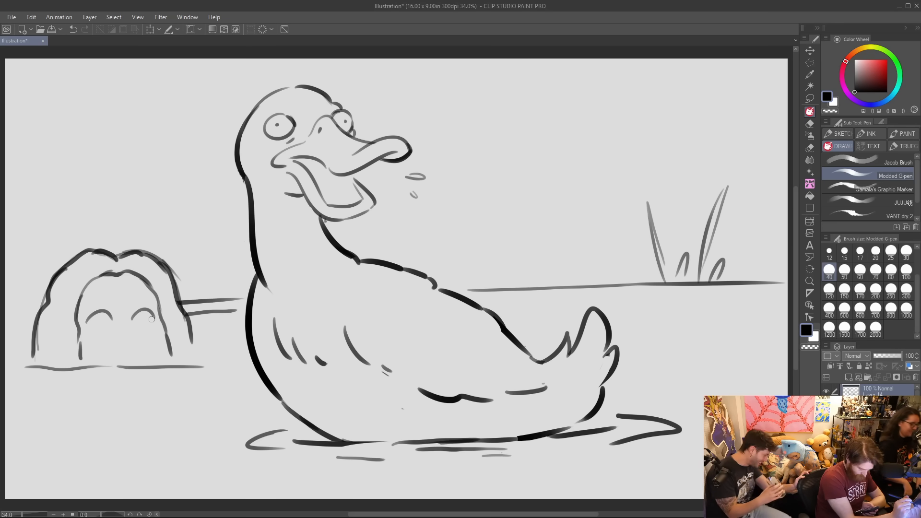
drag(87, 326, 155, 322)
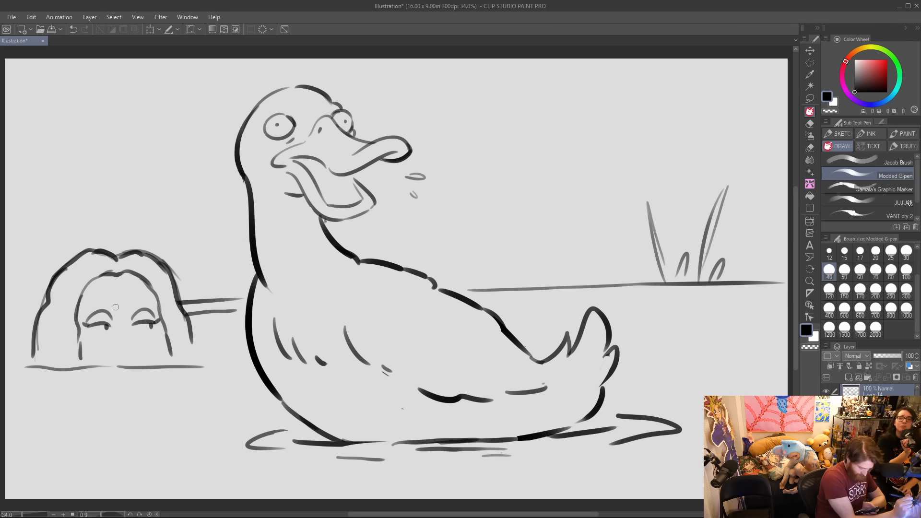
mouse_move(86, 304)
mouse_down()
mouse_move(153, 304)
mouse_move(133, 349)
mouse_up()
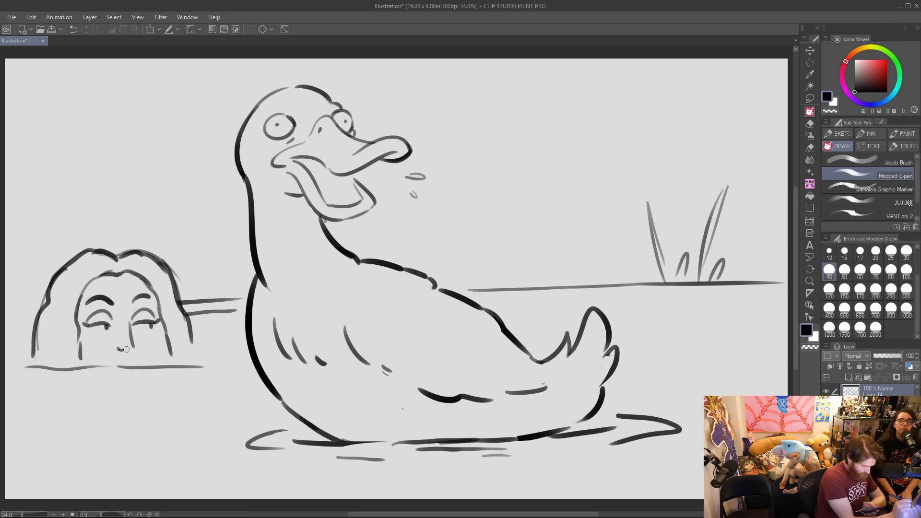
Ink dark wavy strands down both sides of the person's hair.
mouse_move(92, 276)
mouse_down()
mouse_move(73, 340)
mouse_move(77, 363)
mouse_move(67, 362)
mouse_up()
mouse_move(60, 304)
mouse_down()
mouse_move(44, 328)
mouse_move(42, 369)
mouse_up()
drag(56, 316, 51, 368)
drag(64, 329, 63, 368)
drag(164, 308, 176, 367)
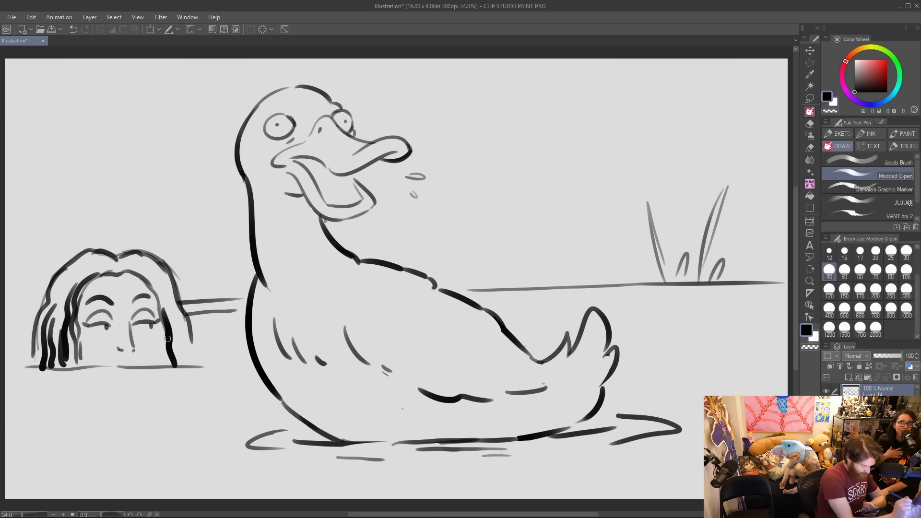
Add strands across the crown and the duck-facing side of the hair, and redraw the waterline with ripples below the face.
mouse_move(116, 367)
mouse_down()
mouse_move(208, 357)
mouse_move(157, 368)
mouse_move(197, 369)
mouse_up()
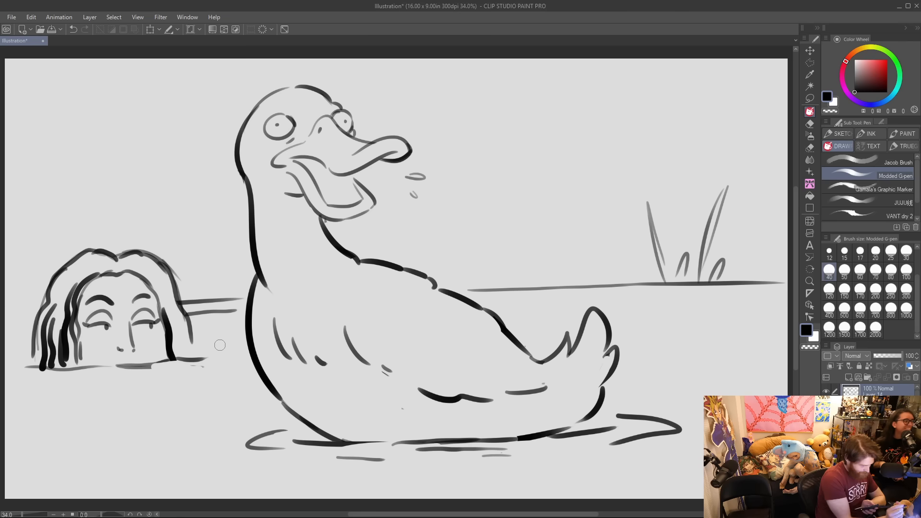
mouse_move(54, 292)
mouse_down()
mouse_move(74, 268)
mouse_move(141, 271)
mouse_move(155, 283)
mouse_up()
drag(130, 263, 155, 276)
drag(164, 299, 170, 324)
mouse_move(163, 288)
mouse_down()
mouse_move(197, 359)
mouse_move(181, 357)
mouse_up()
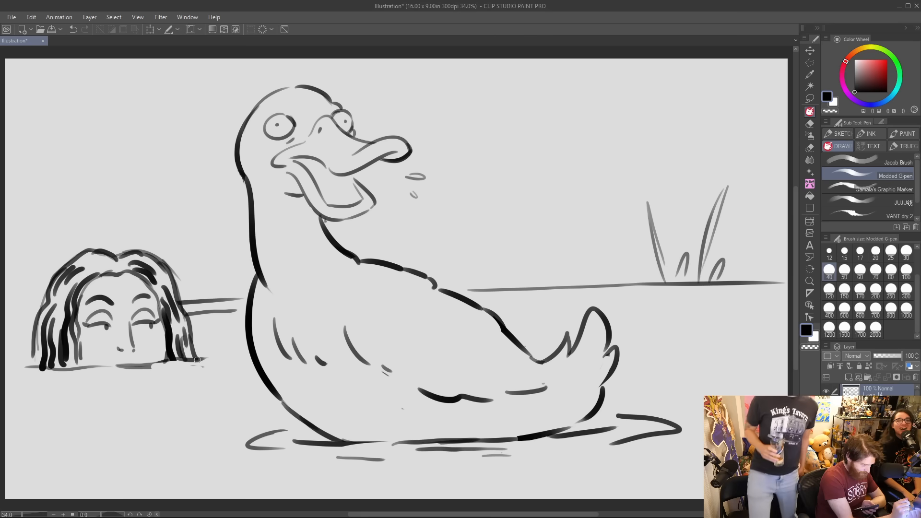
drag(55, 369, 174, 377)
drag(116, 367, 205, 359)
Draw shoreline strokes behind the person's head with reeds standing on both sides of it.
drag(17, 311, 47, 307)
drag(187, 315, 205, 318)
mouse_move(37, 305)
mouse_down()
mouse_move(18, 311)
mouse_move(50, 302)
mouse_up()
mouse_move(210, 299)
mouse_down()
mouse_move(215, 232)
mouse_move(229, 277)
mouse_up()
mouse_move(28, 298)
mouse_down()
mouse_move(13, 239)
mouse_move(19, 247)
mouse_up()
drag(32, 299, 37, 277)
Draw large foreground reeds below the person's head and another reed in the opposite lower corner of the scene.
mouse_move(90, 485)
mouse_down()
mouse_move(46, 399)
mouse_move(95, 494)
mouse_move(143, 398)
mouse_up()
mouse_move(142, 400)
mouse_down()
mouse_move(103, 499)
mouse_move(129, 474)
mouse_up()
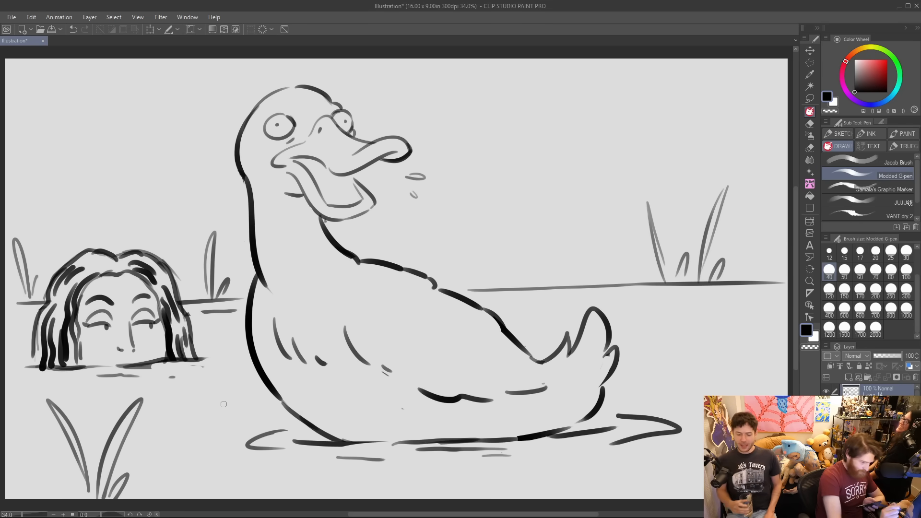
drag(717, 396, 732, 395)
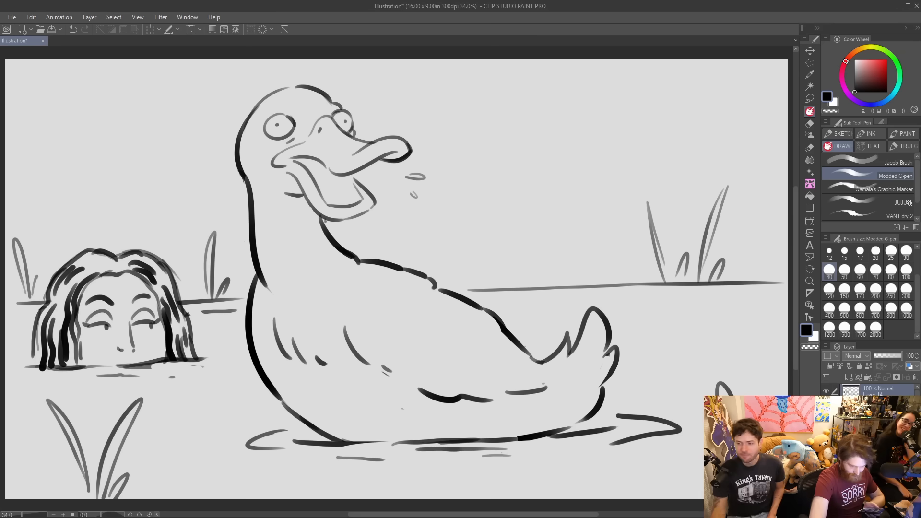
Draw small grass tufts along the far shore behind the duck, on either side of the tall reeds.
mouse_move(508, 281)
mouse_down()
mouse_move(468, 284)
mouse_move(570, 272)
mouse_move(523, 278)
mouse_move(518, 245)
mouse_up()
mouse_move(520, 246)
mouse_down()
mouse_move(530, 274)
mouse_move(541, 231)
mouse_move(556, 271)
mouse_move(589, 269)
mouse_move(603, 215)
mouse_up()
mouse_move(603, 216)
mouse_down()
mouse_move(600, 264)
mouse_move(617, 261)
mouse_up()
mouse_move(740, 259)
mouse_down()
mouse_move(750, 236)
mouse_move(760, 254)
mouse_up()
drag(759, 256, 776, 242)
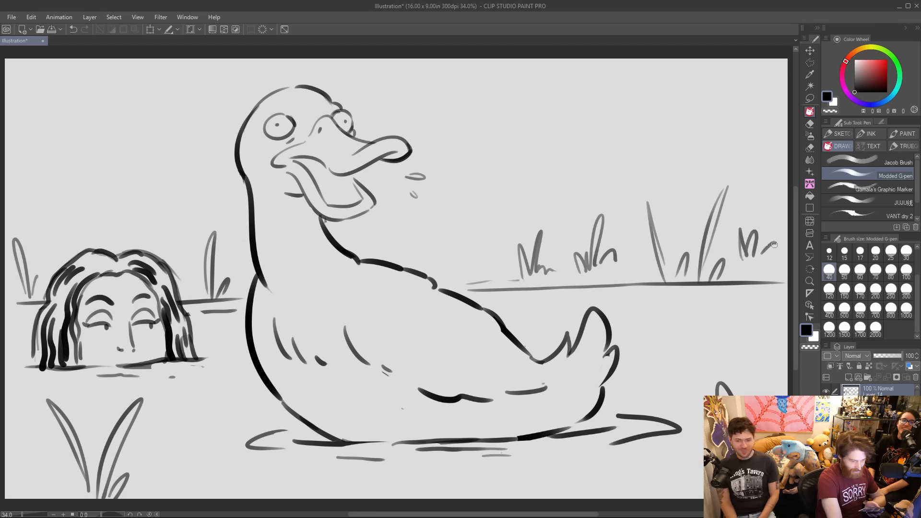
Draw another loose clump of reeds above the submerged person's head.
mouse_move(26, 176)
mouse_down()
mouse_move(34, 225)
mouse_move(51, 191)
mouse_up()
drag(42, 226, 93, 184)
drag(48, 244, 71, 236)
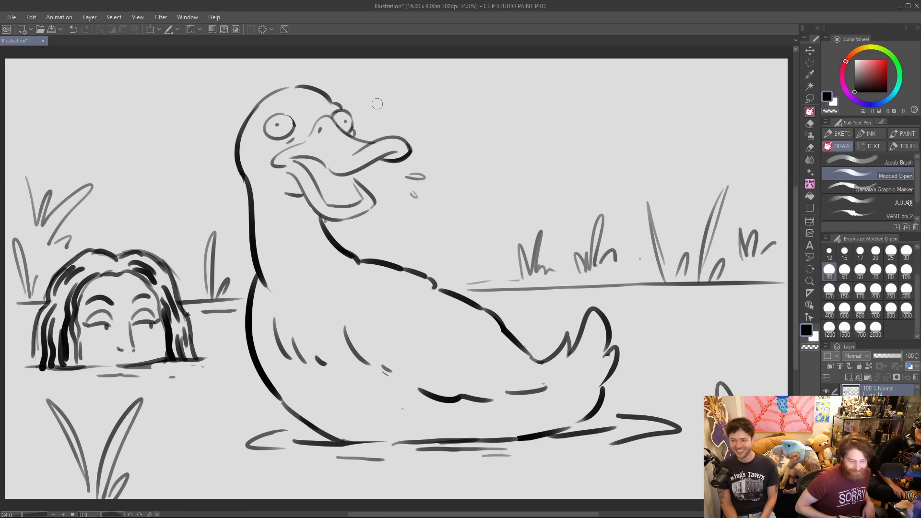
Erase the tall reeds behind the duck's tail and draw a dome-shaped head rising from the water in their place.
mouse_move(688, 298)
mouse_down()
mouse_move(684, 266)
mouse_move(666, 286)
mouse_move(671, 303)
mouse_move(658, 267)
mouse_move(660, 260)
mouse_move(679, 270)
mouse_move(703, 206)
mouse_move(721, 199)
mouse_move(710, 281)
mouse_move(652, 296)
mouse_move(651, 245)
mouse_move(645, 291)
mouse_move(650, 304)
mouse_move(713, 226)
mouse_move(729, 239)
mouse_move(706, 266)
mouse_up()
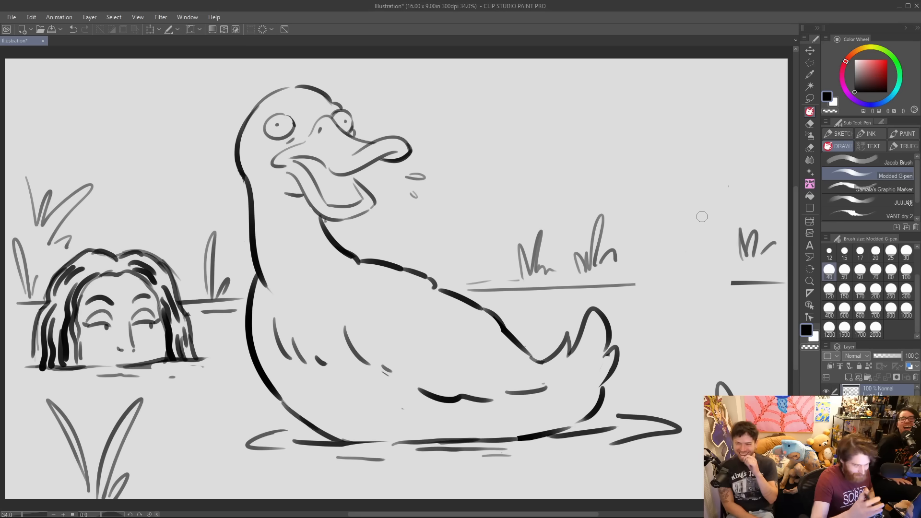
mouse_move(642, 304)
mouse_down()
mouse_move(647, 243)
mouse_move(689, 228)
mouse_up()
drag(717, 243, 724, 292)
drag(628, 306, 738, 296)
Give the dome-shaped head a face with a high-set dot eye and a wide-open, dark-filled mouth.
click(659, 258)
click(697, 255)
drag(660, 268, 698, 263)
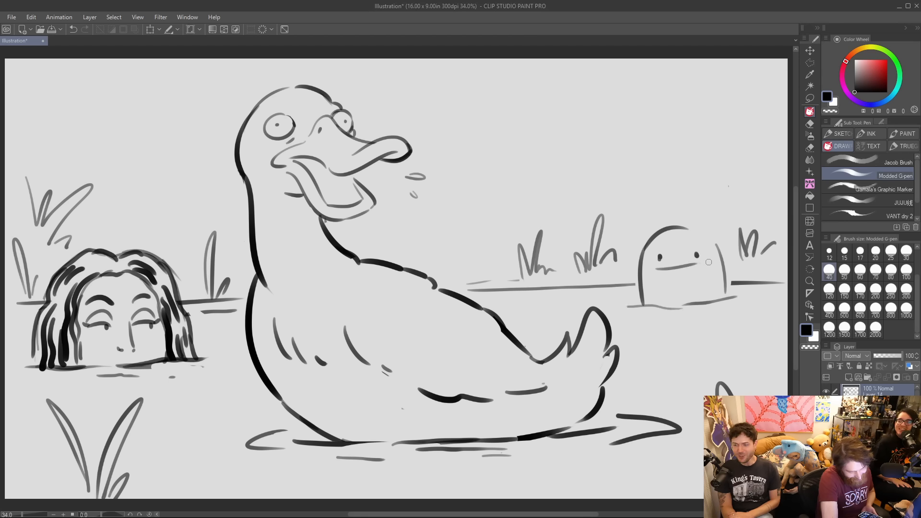
key(ctrl+z)
key(ctrl+z)
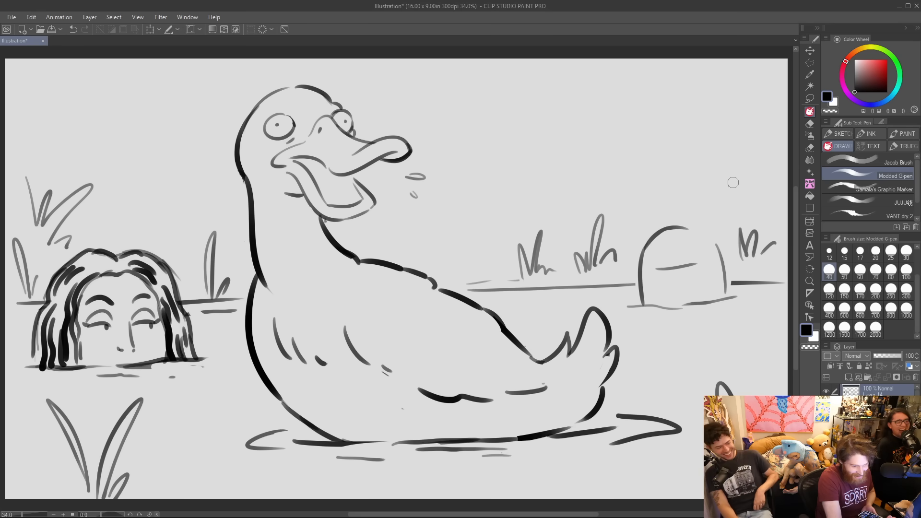
click(728, 186)
mouse_move(661, 264)
mouse_down()
mouse_move(695, 256)
mouse_move(694, 281)
mouse_move(676, 290)
mouse_move(688, 269)
mouse_up()
click(662, 248)
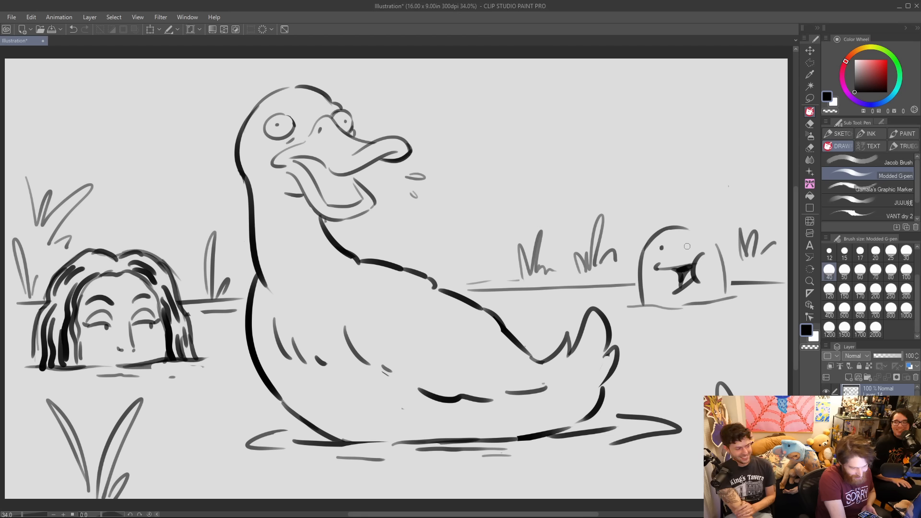
Complete the dome-shaped head's outline with a second eye and a tufted topknot, and add ripples and shoreline beside it.
mouse_move(665, 228)
mouse_down()
mouse_move(689, 199)
mouse_move(726, 267)
mouse_move(727, 291)
mouse_up()
mouse_move(664, 307)
mouse_down()
mouse_move(696, 304)
mouse_move(703, 315)
mouse_up()
drag(730, 283, 770, 281)
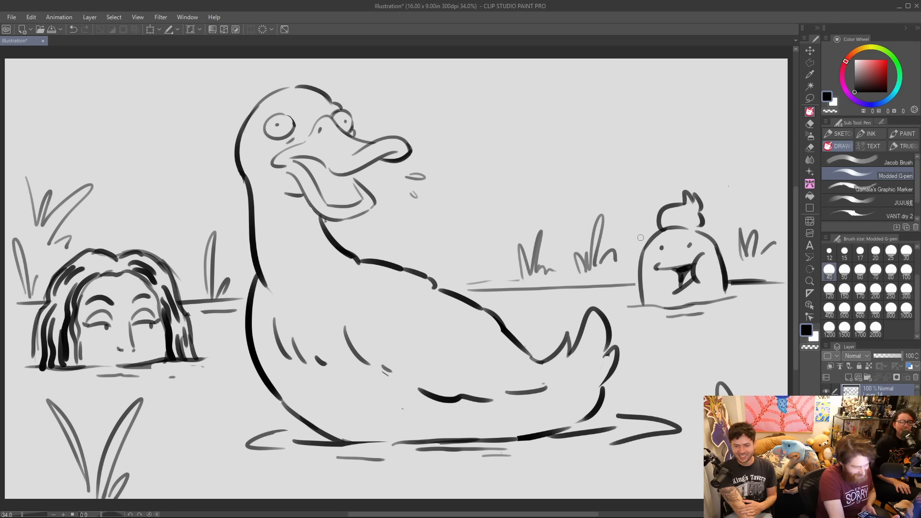
Add ripples around the long-haired person, thicken the far shoreline, and fill in small grass marks beside the topknot head.
drag(188, 370, 227, 367)
drag(35, 383, 56, 383)
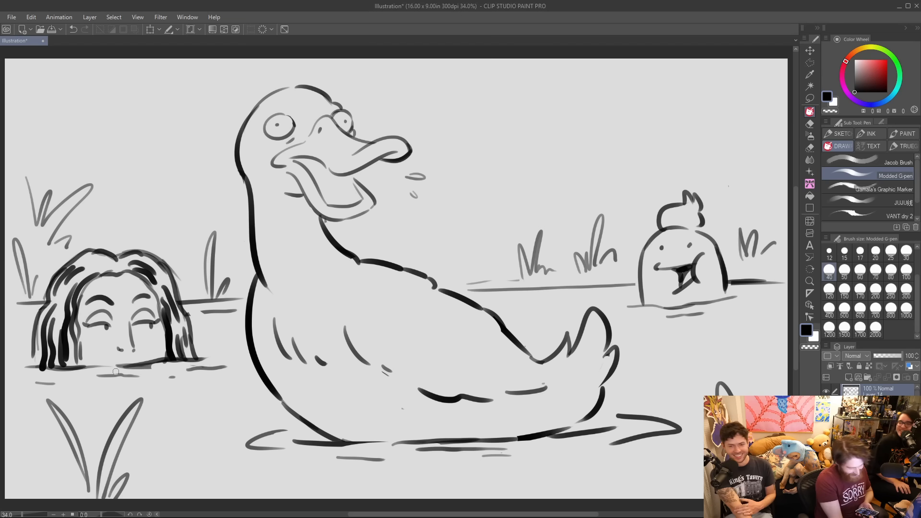
drag(732, 282, 789, 279)
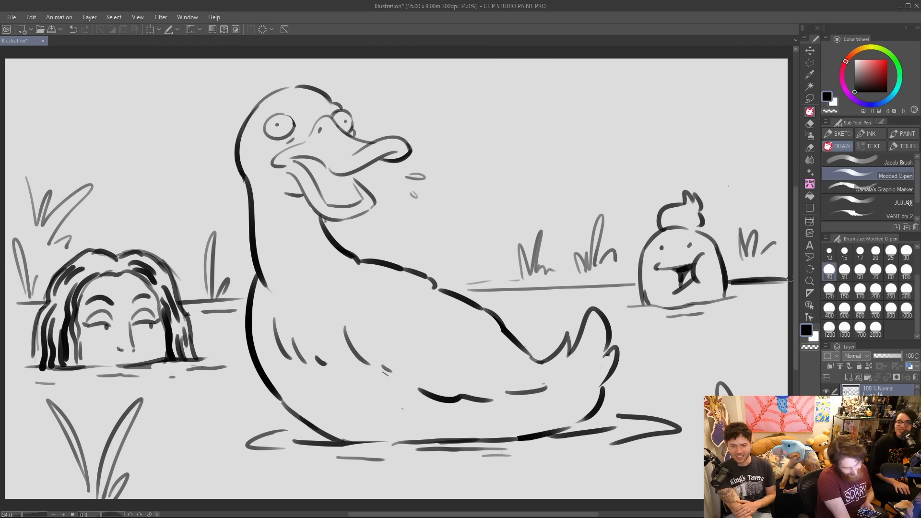
drag(621, 265, 626, 269)
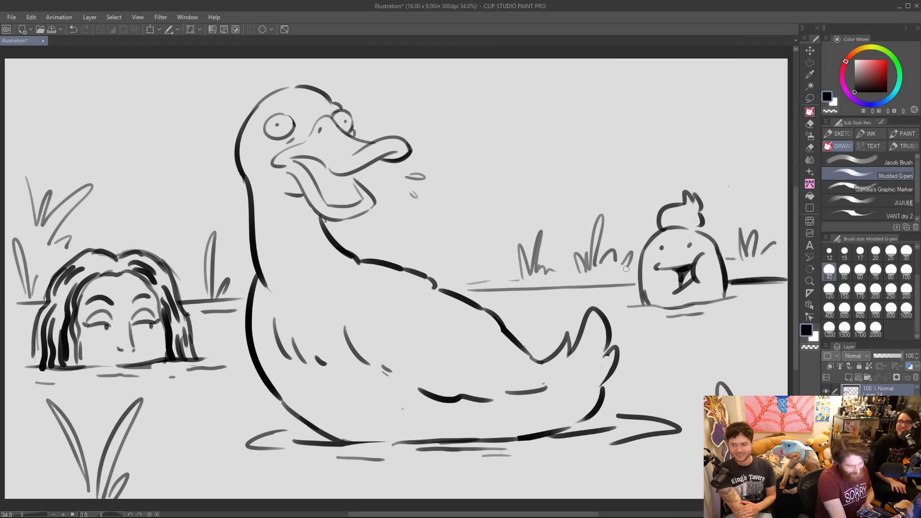
drag(460, 287, 511, 279)
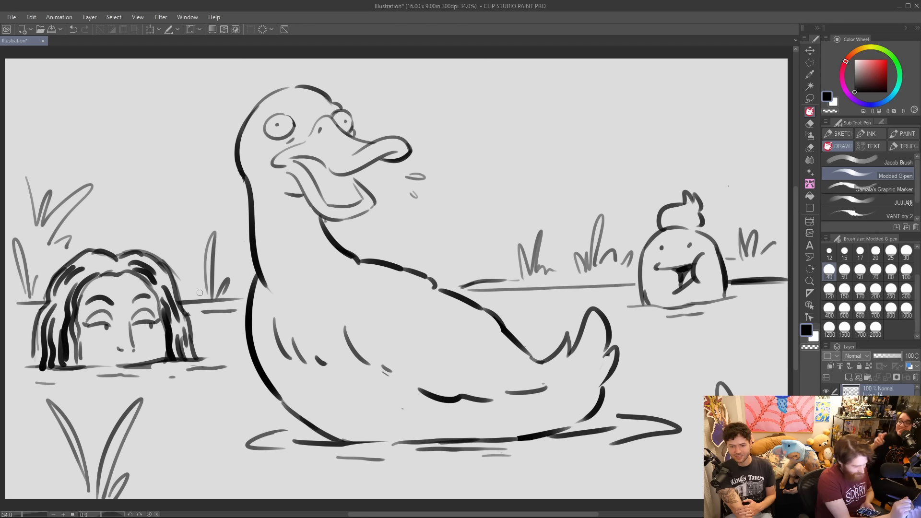
Thicken the shoreline beside the long-haired person and the outlines of the duck's eyes, upper beak, crown and neck.
drag(187, 282, 211, 290)
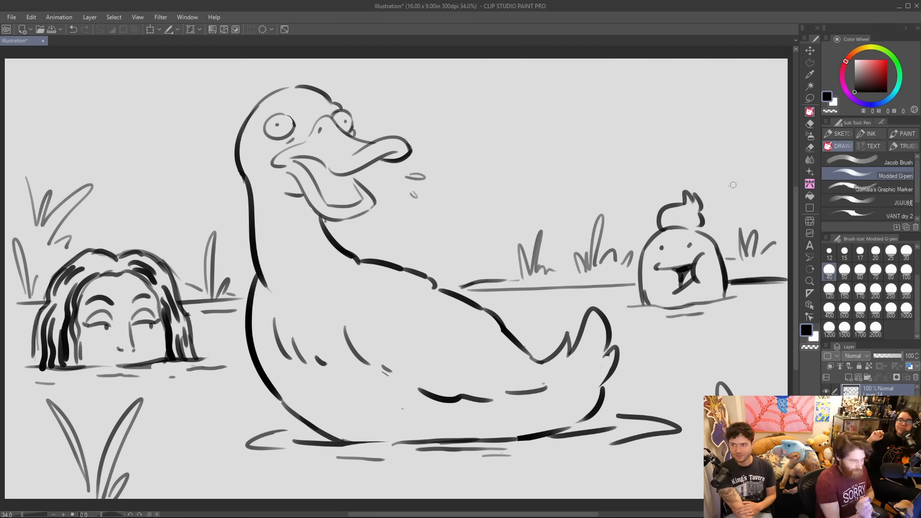
drag(342, 111, 355, 135)
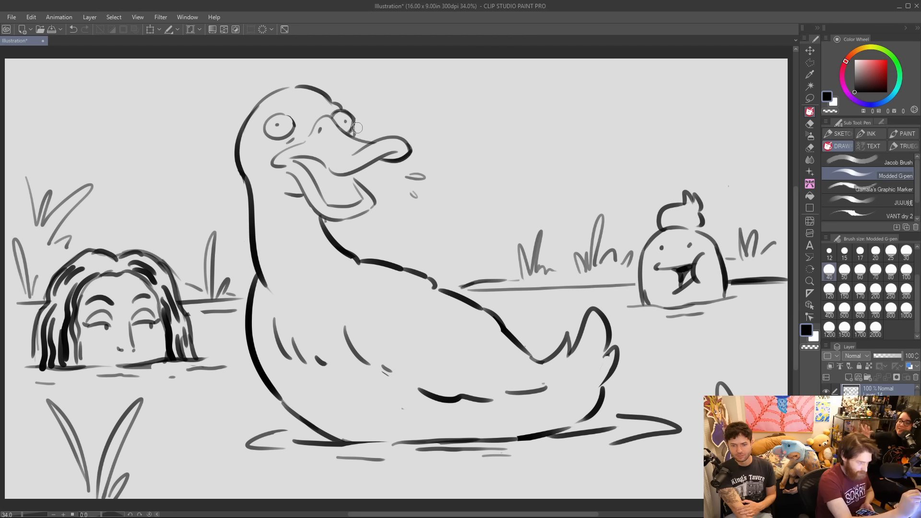
mouse_move(267, 135)
mouse_down()
mouse_move(281, 115)
mouse_move(295, 129)
mouse_up()
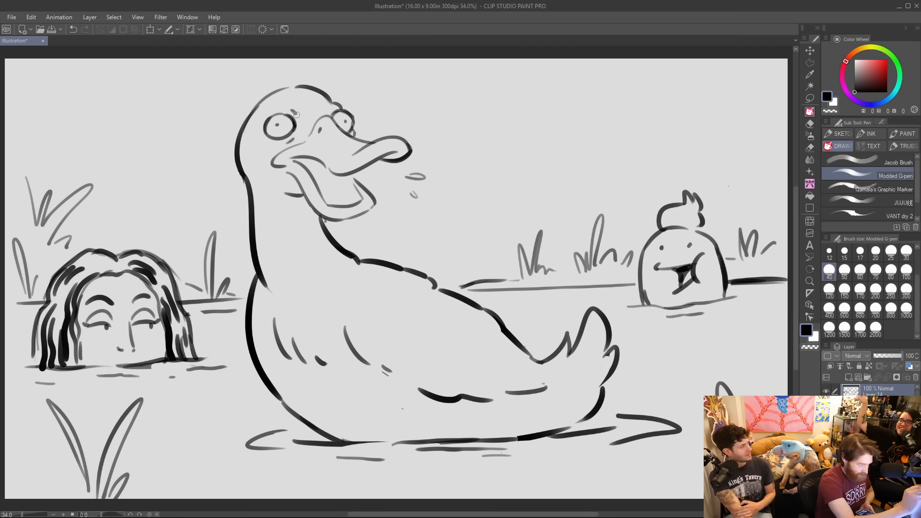
mouse_move(350, 134)
mouse_down()
mouse_move(334, 118)
mouse_move(372, 143)
mouse_move(407, 138)
mouse_up()
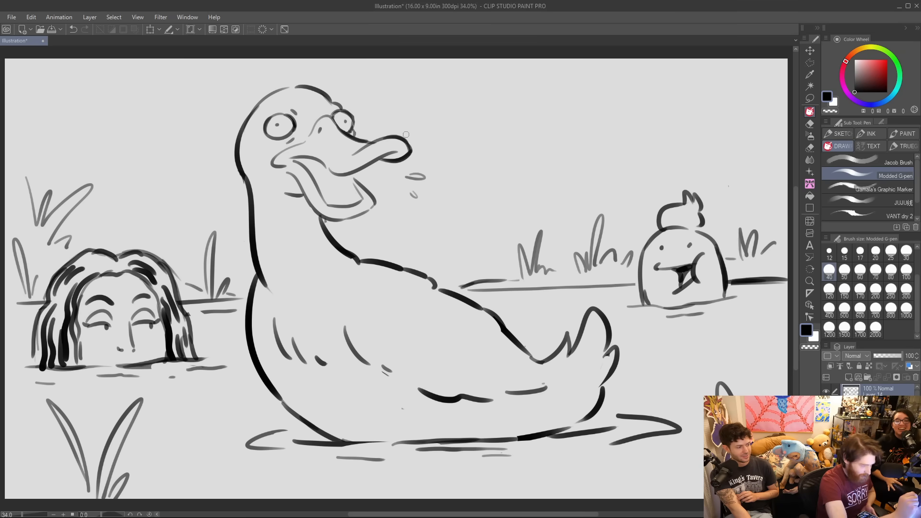
mouse_move(278, 91)
mouse_down()
mouse_move(254, 111)
mouse_move(307, 85)
mouse_up()
drag(242, 172, 257, 280)
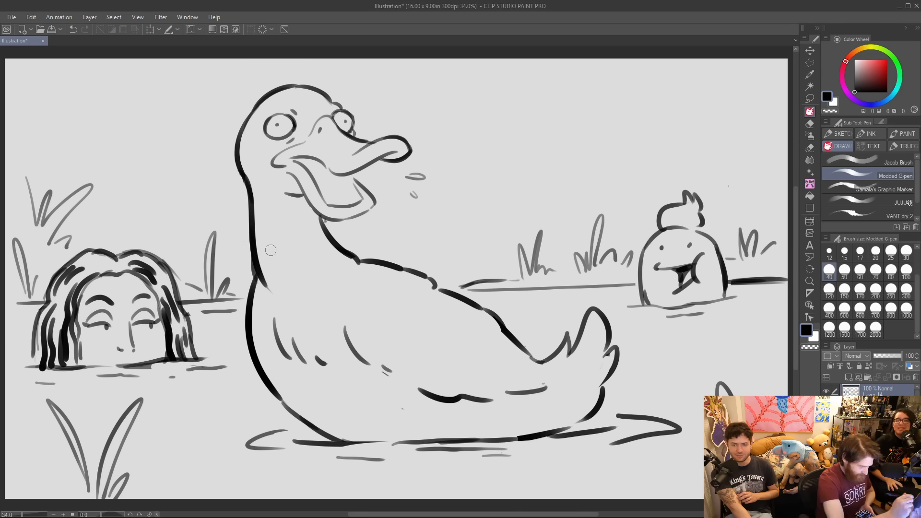
Add short feather marks to the duck's upper chest, lower breast and belly.
mouse_move(271, 297)
mouse_down()
mouse_move(297, 307)
mouse_move(340, 287)
mouse_up()
drag(299, 392, 309, 405)
drag(314, 399, 324, 408)
drag(425, 414, 436, 419)
drag(441, 418, 446, 420)
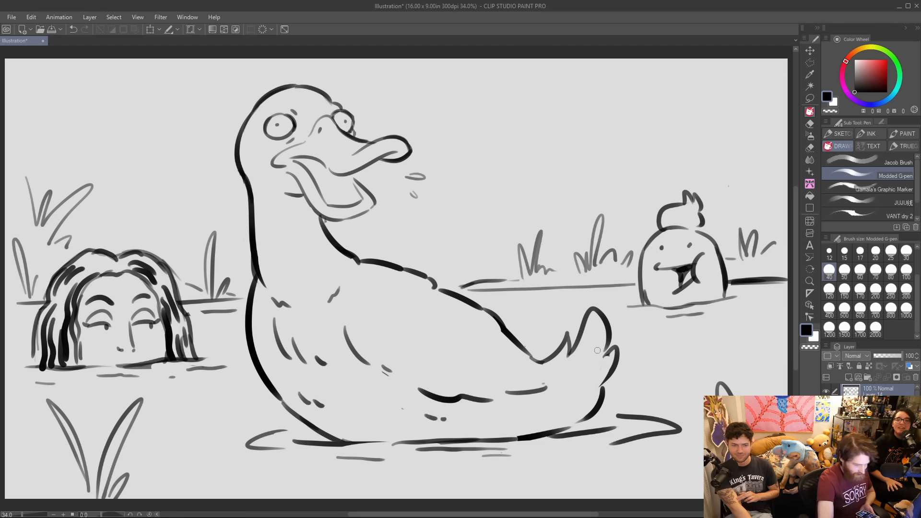
Erase the waterline beneath the duck's belly and tail and redraw it slightly higher, meeting the base of the tail.
drag(567, 427, 606, 415)
drag(497, 442, 622, 431)
mouse_move(548, 431)
mouse_down()
mouse_move(622, 427)
mouse_move(649, 438)
mouse_up()
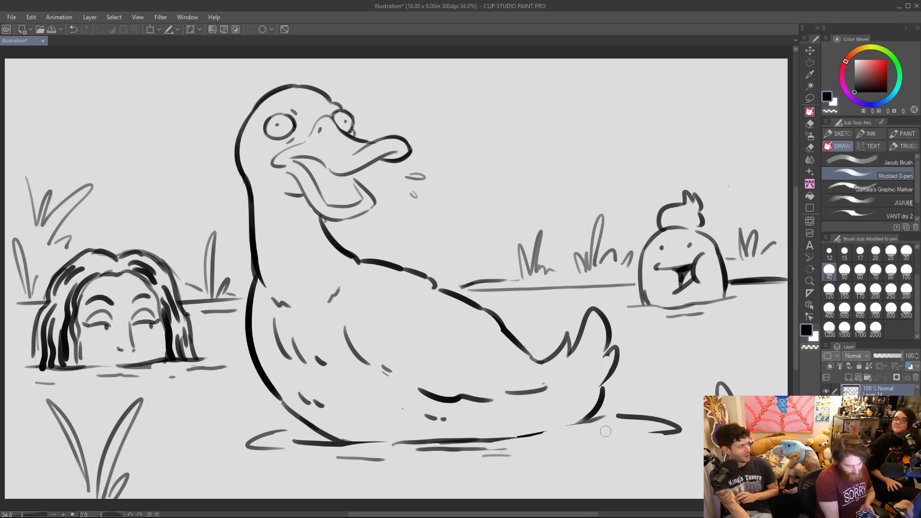
drag(556, 437, 498, 440)
drag(397, 441, 504, 437)
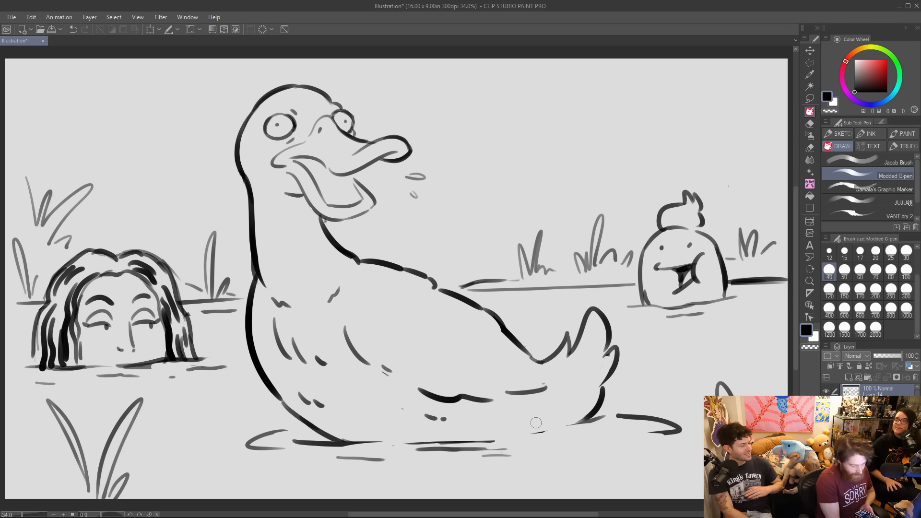
drag(403, 449, 495, 442)
mouse_move(368, 443)
mouse_down()
mouse_move(599, 426)
mouse_move(542, 425)
mouse_up()
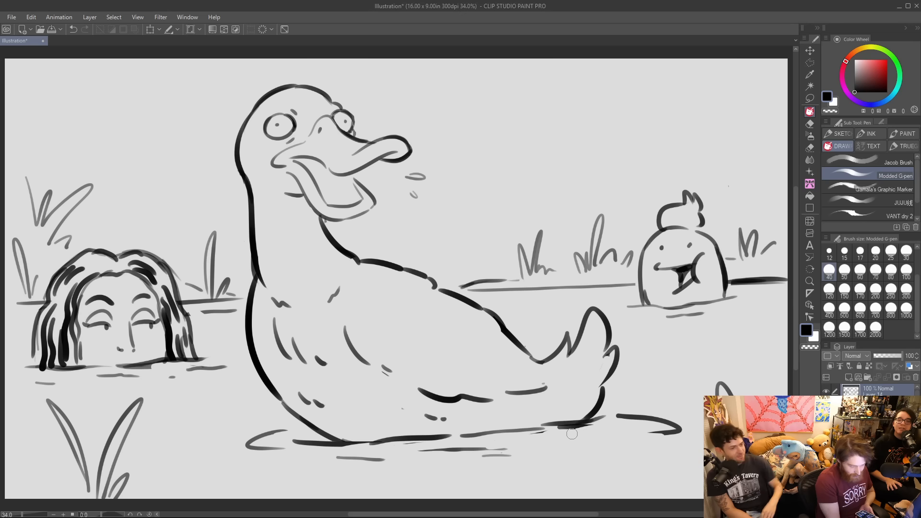
Erase the upper curve of the looped ripple before the duck's chest, and add ripples and a bolder waterline under its belly.
drag(287, 430, 259, 438)
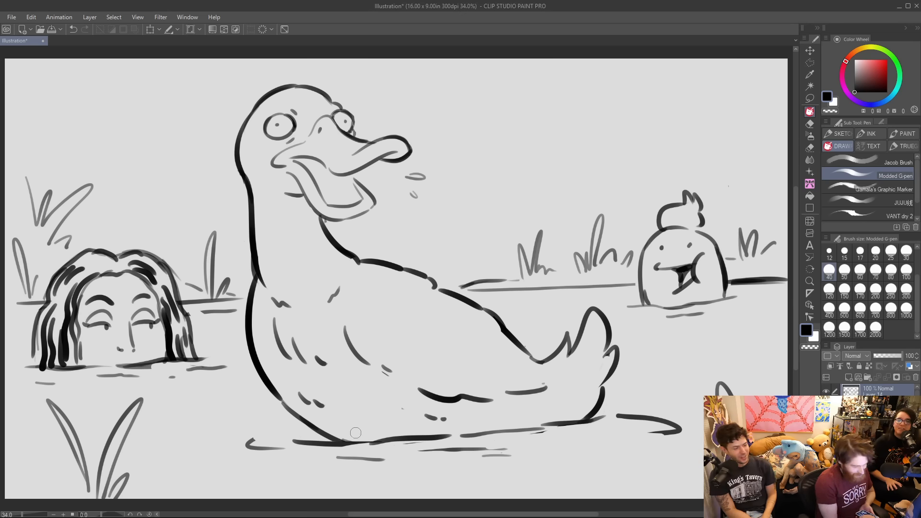
mouse_move(379, 456)
mouse_down()
mouse_move(412, 455)
mouse_move(424, 464)
mouse_up()
drag(522, 441, 558, 440)
drag(435, 434, 580, 422)
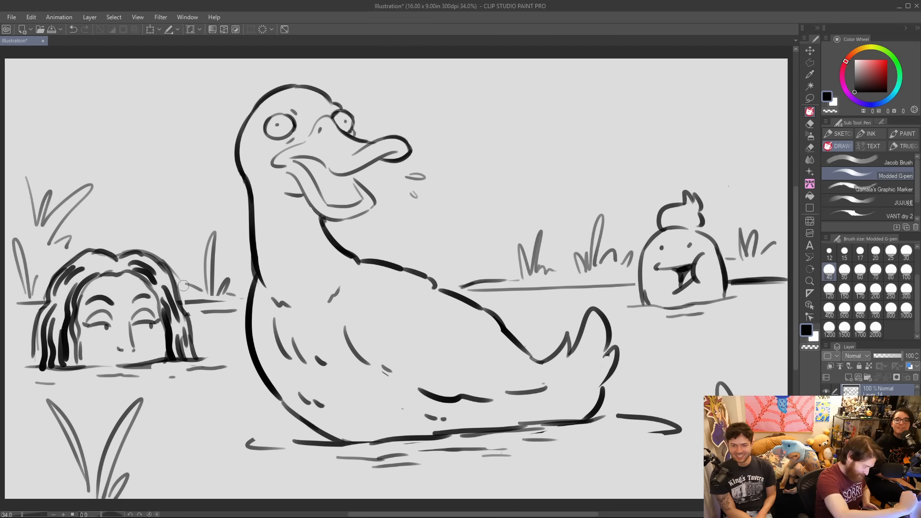
Darken the long-haired person's hair and waterline, and thicken the outlines of the duck's beak.
mouse_move(28, 368)
mouse_down()
mouse_move(40, 340)
mouse_move(58, 366)
mouse_up()
drag(174, 340, 170, 346)
mouse_move(82, 341)
mouse_down()
mouse_move(81, 365)
mouse_move(72, 366)
mouse_move(142, 364)
mouse_up()
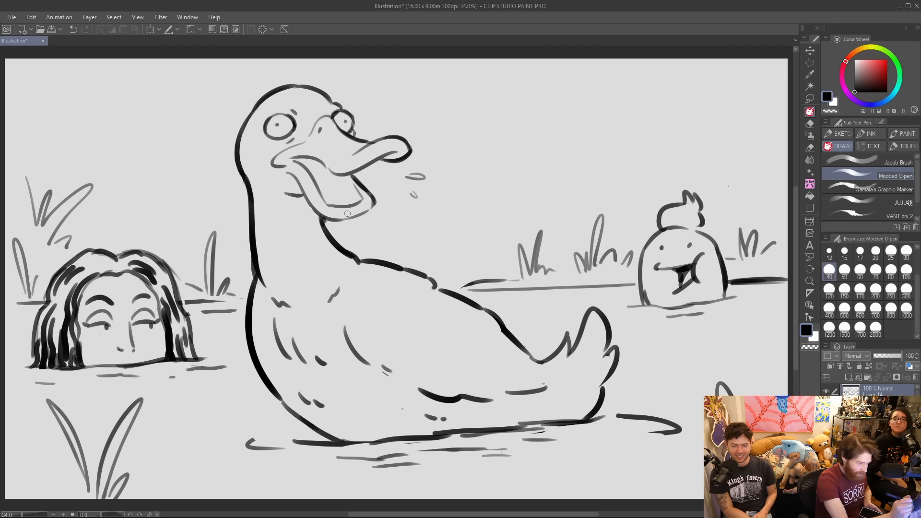
drag(350, 218, 374, 202)
mouse_move(355, 171)
mouse_down()
mouse_move(396, 152)
mouse_move(390, 137)
mouse_move(405, 136)
mouse_up()
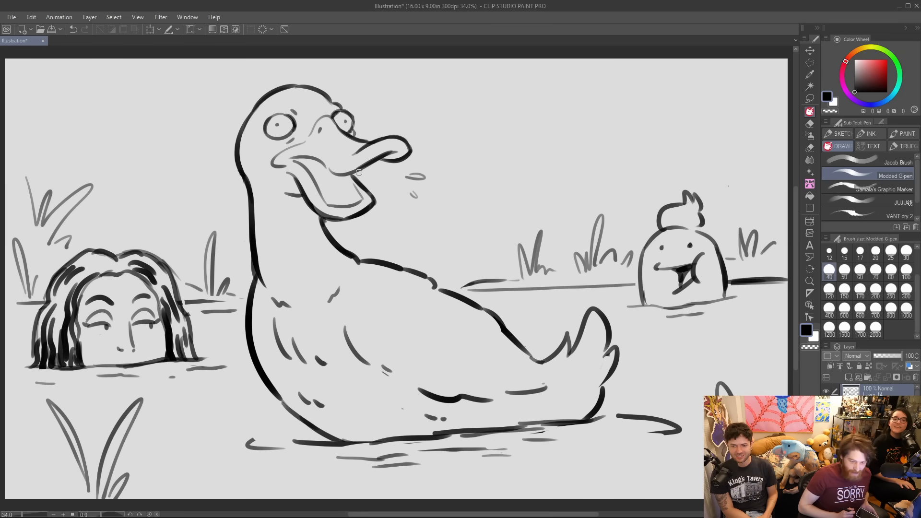
Hide the duck drawing and view the mug-headed character, the bulldog and the waving long-necked bird one after another.
click(826, 391)
scroll(875, 390, down, 3)
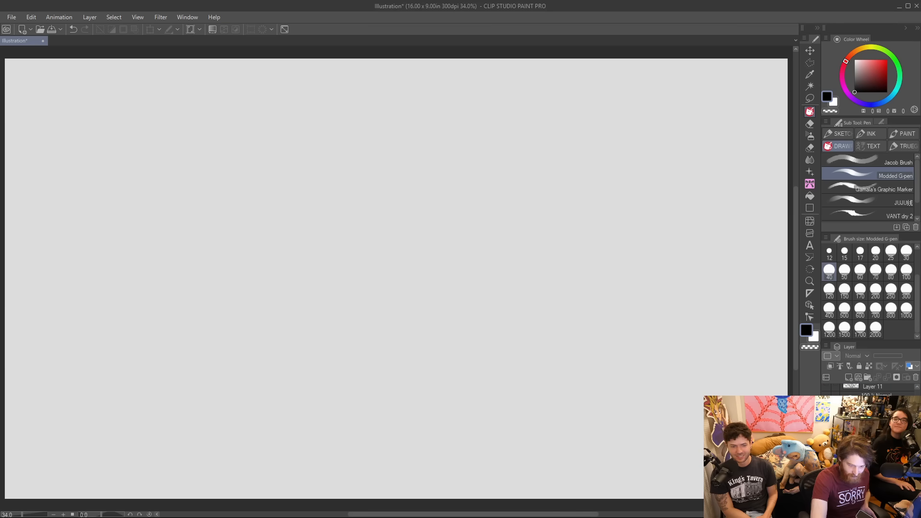
click(825, 403)
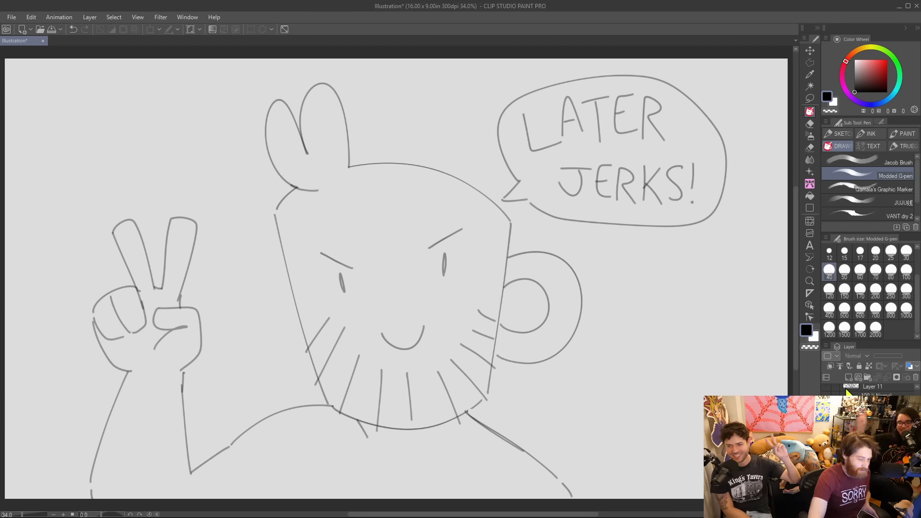
click(826, 402)
click(826, 416)
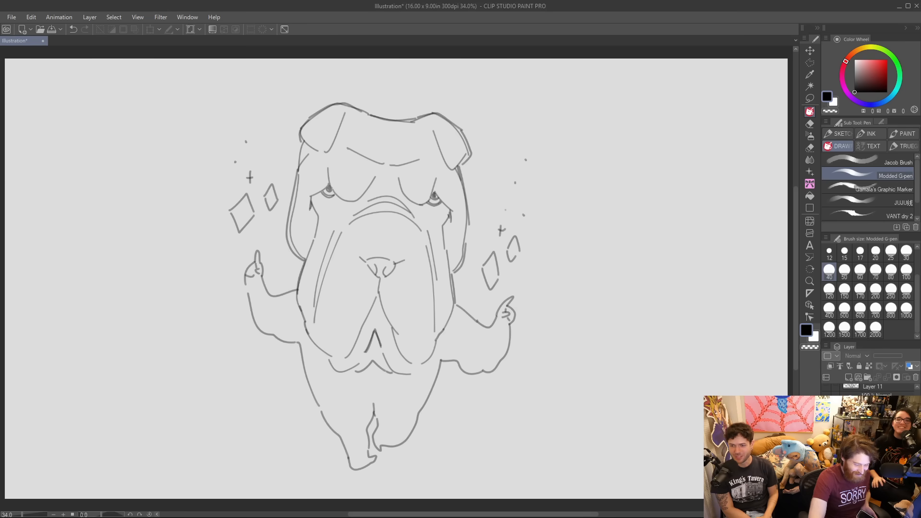
click(826, 416)
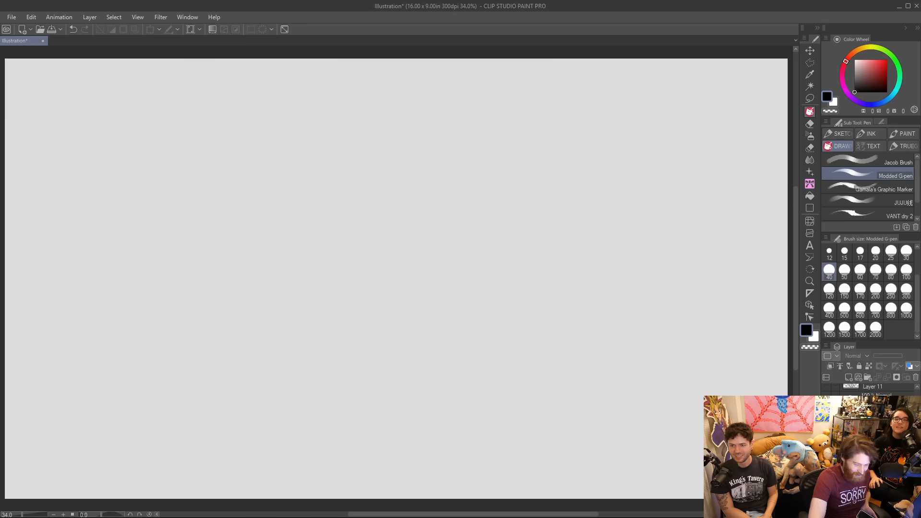
click(826, 431)
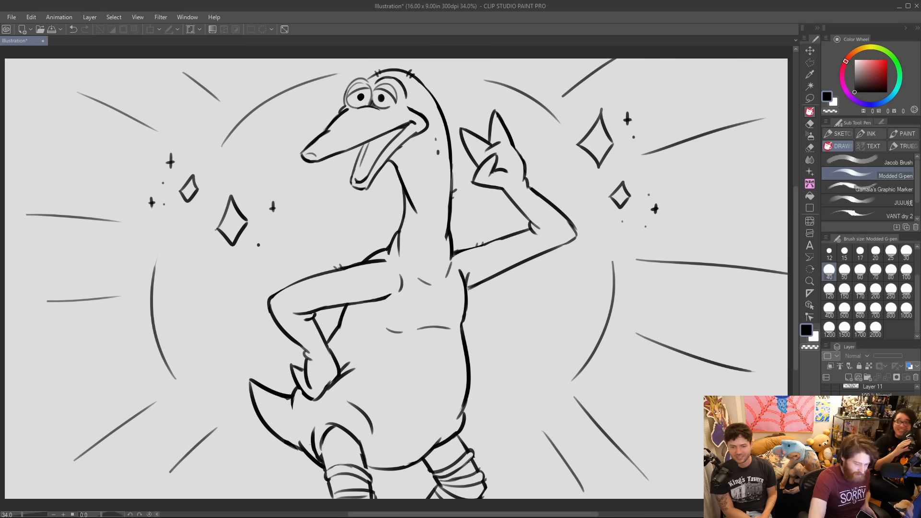
Hide the long-necked bird and show the cowboy singer drawing with its shading, line art and stage line.
click(826, 431)
click(826, 448)
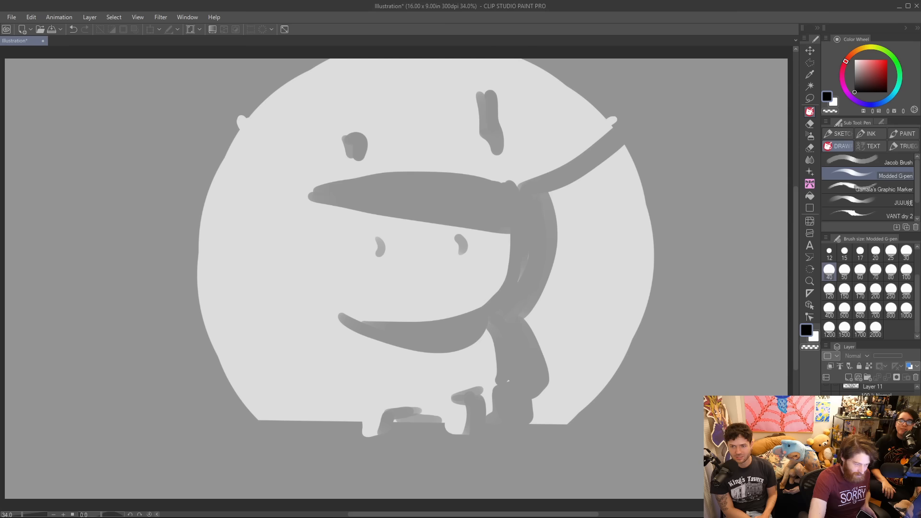
click(826, 435)
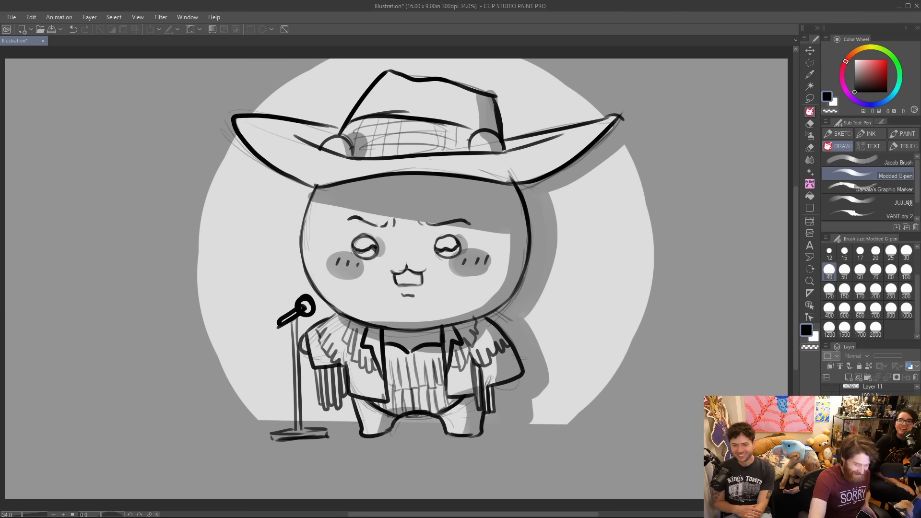
click(825, 448)
click(826, 434)
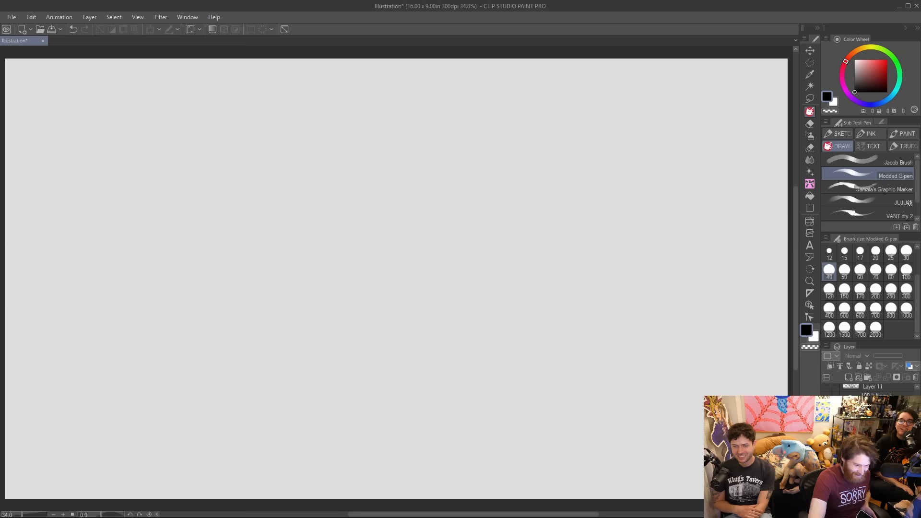
click(826, 420)
click(825, 421)
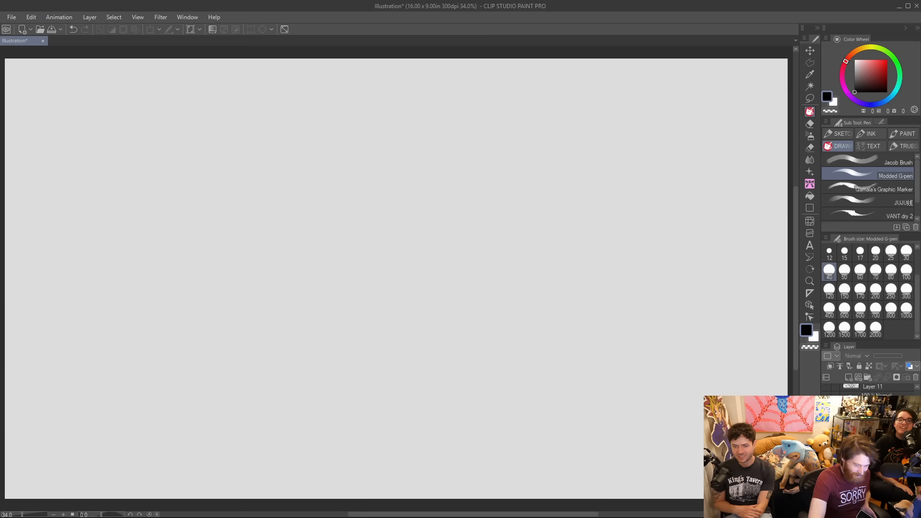
click(826, 421)
click(826, 435)
click(826, 407)
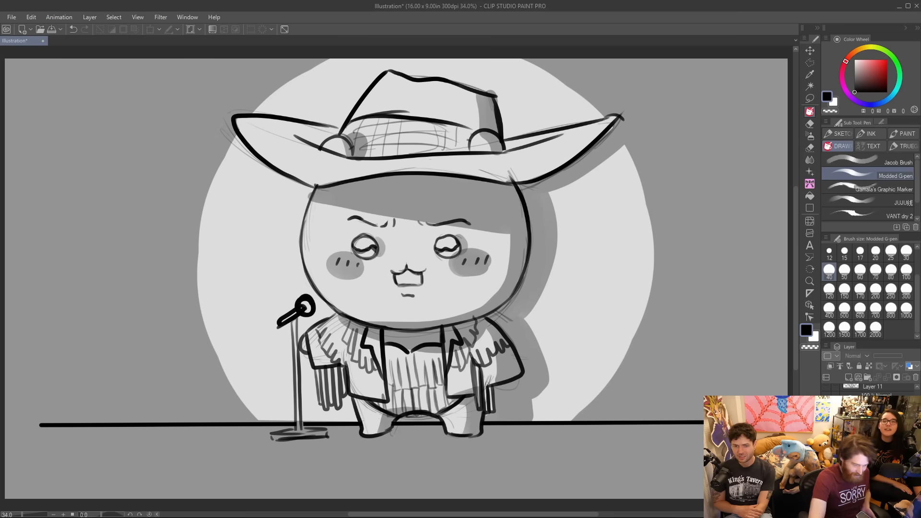
Group the cowboy singer's layers into one folder and hide the folder.
click(870, 411)
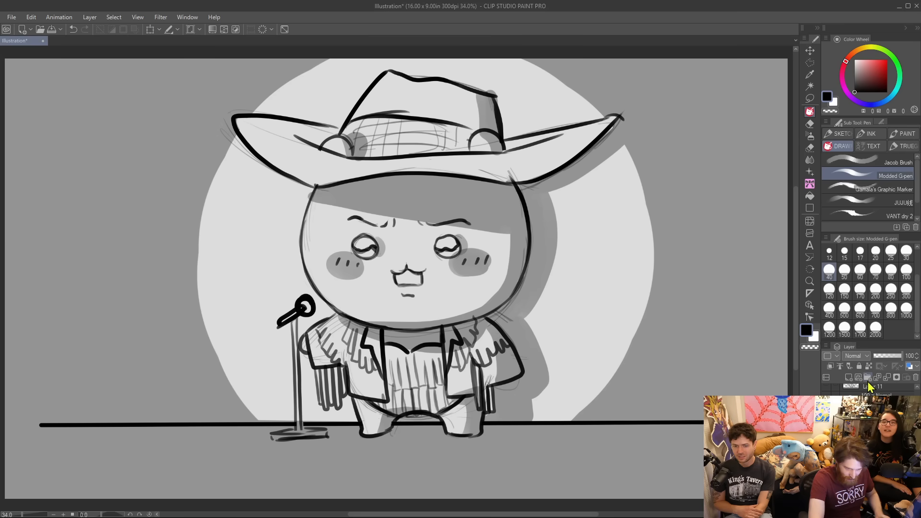
click(871, 424)
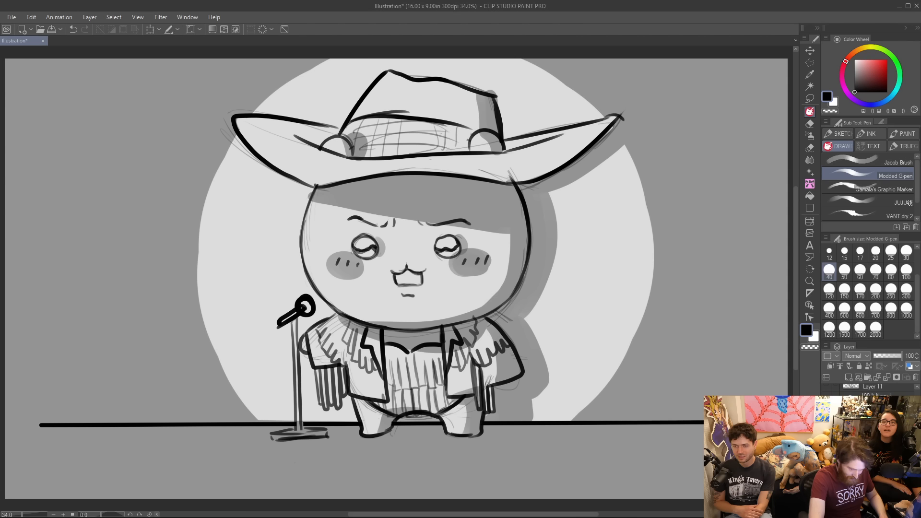
shift+click(870, 451)
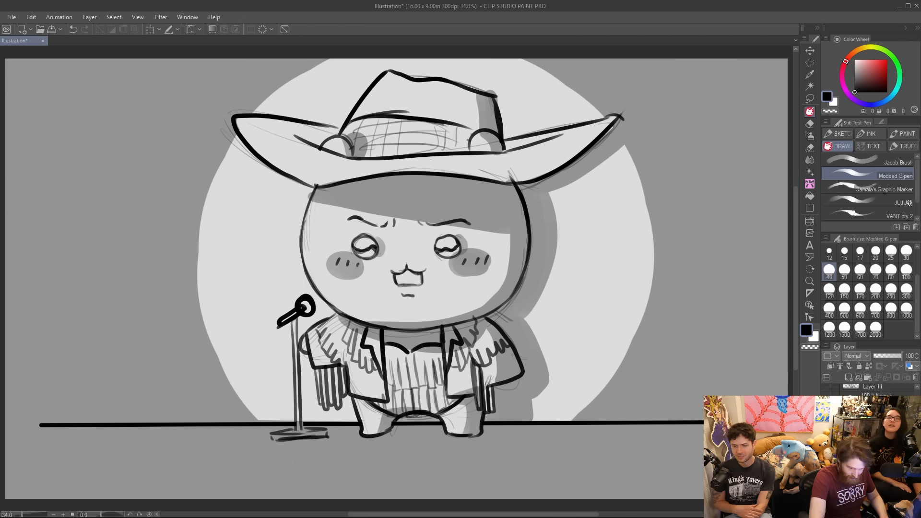
key(ctrl+g)
click(826, 416)
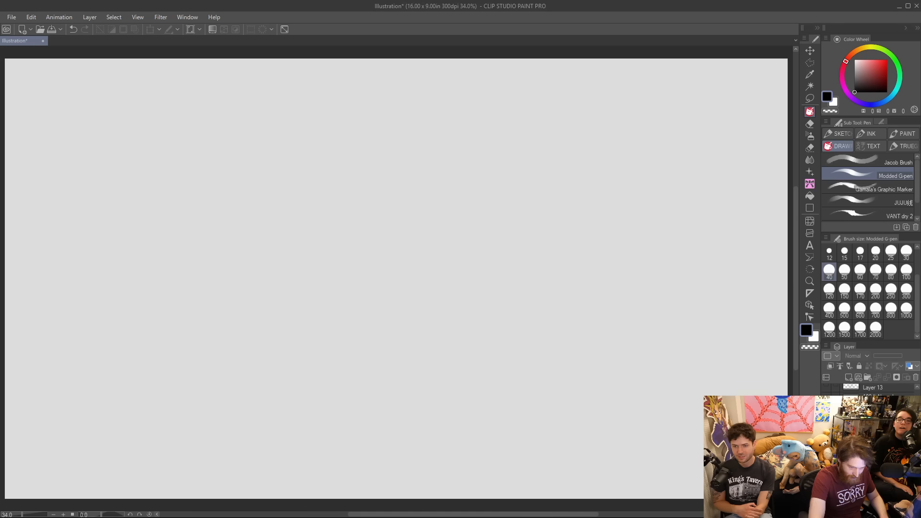
View the goggled cat drawing and the Mona Lisa sketch in turn, and return to showing only the duck drawing.
click(826, 415)
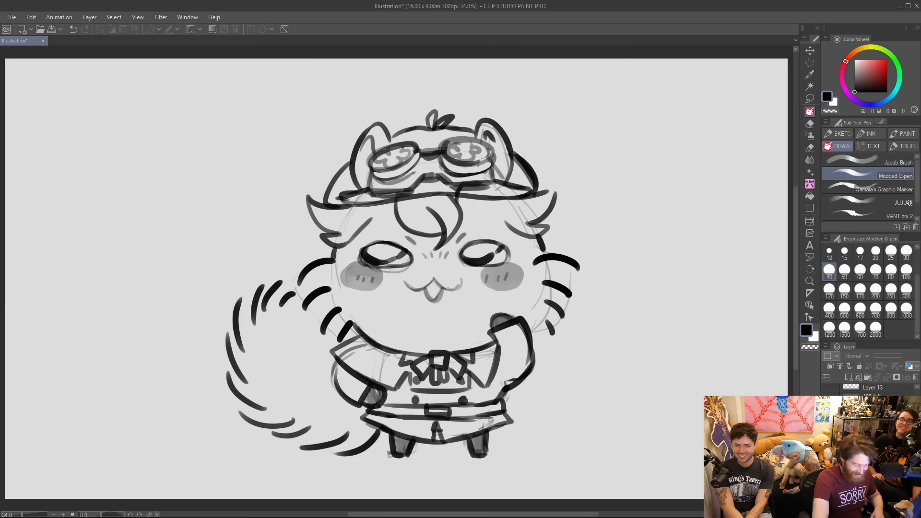
scroll(869, 432, up, 2)
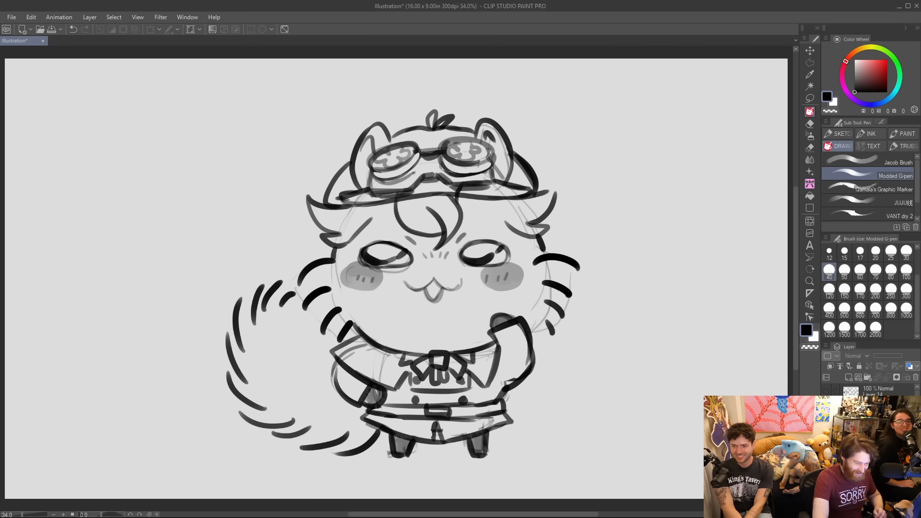
click(826, 418)
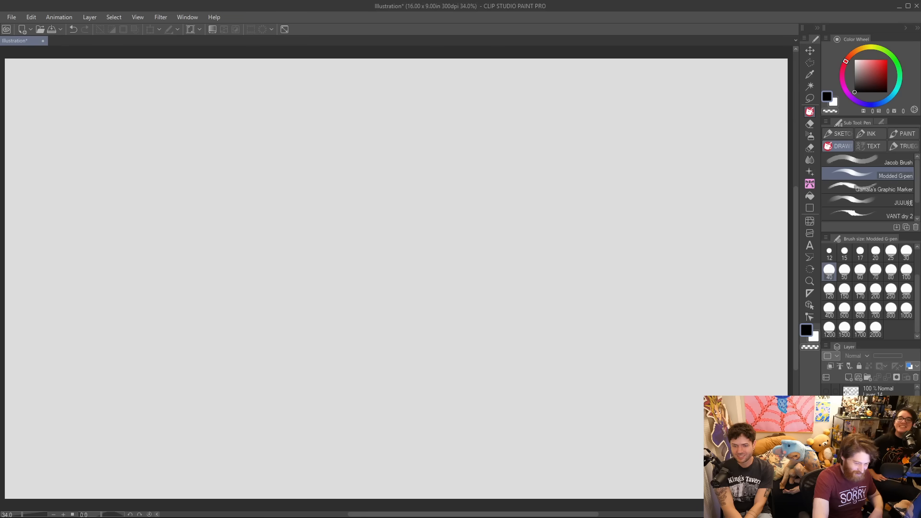
click(826, 432)
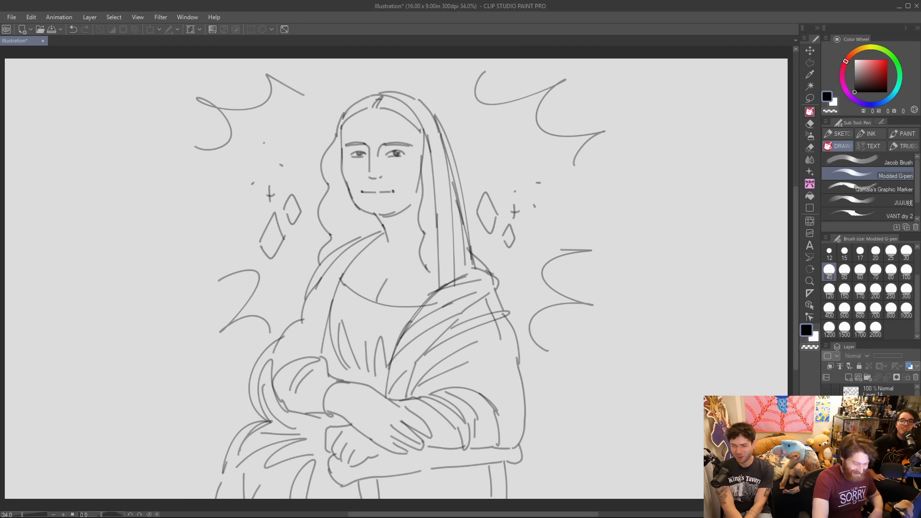
click(878, 432)
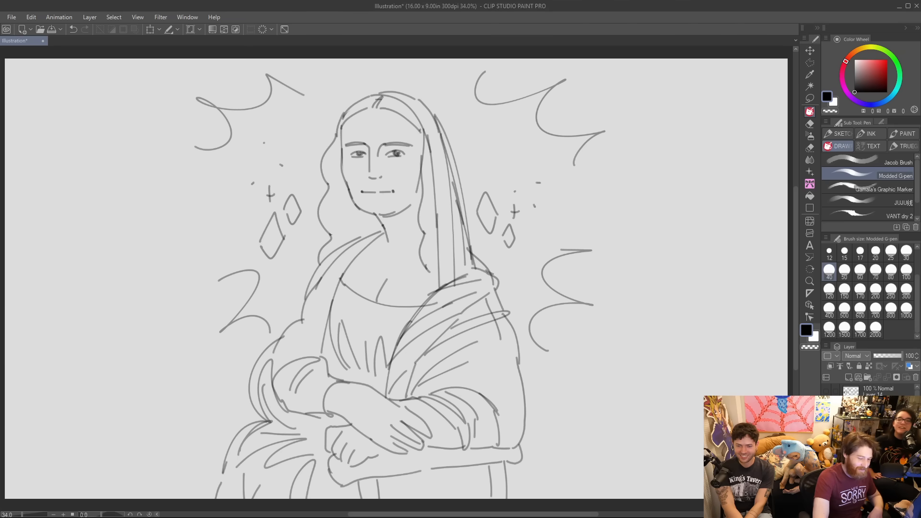
click(826, 431)
click(826, 405)
click(826, 405)
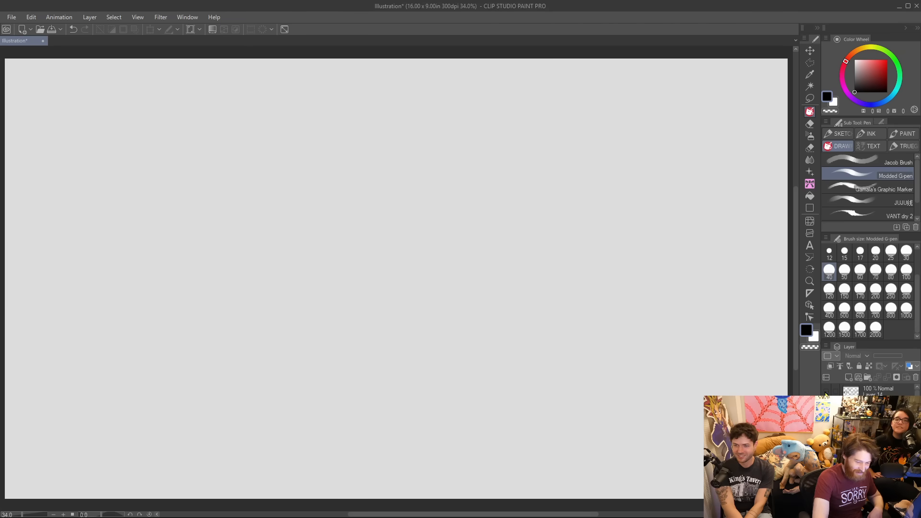
click(826, 392)
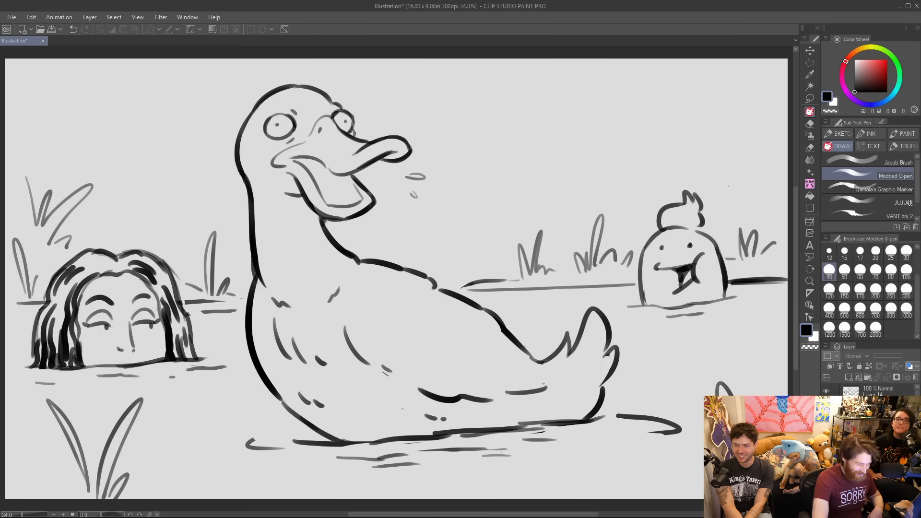